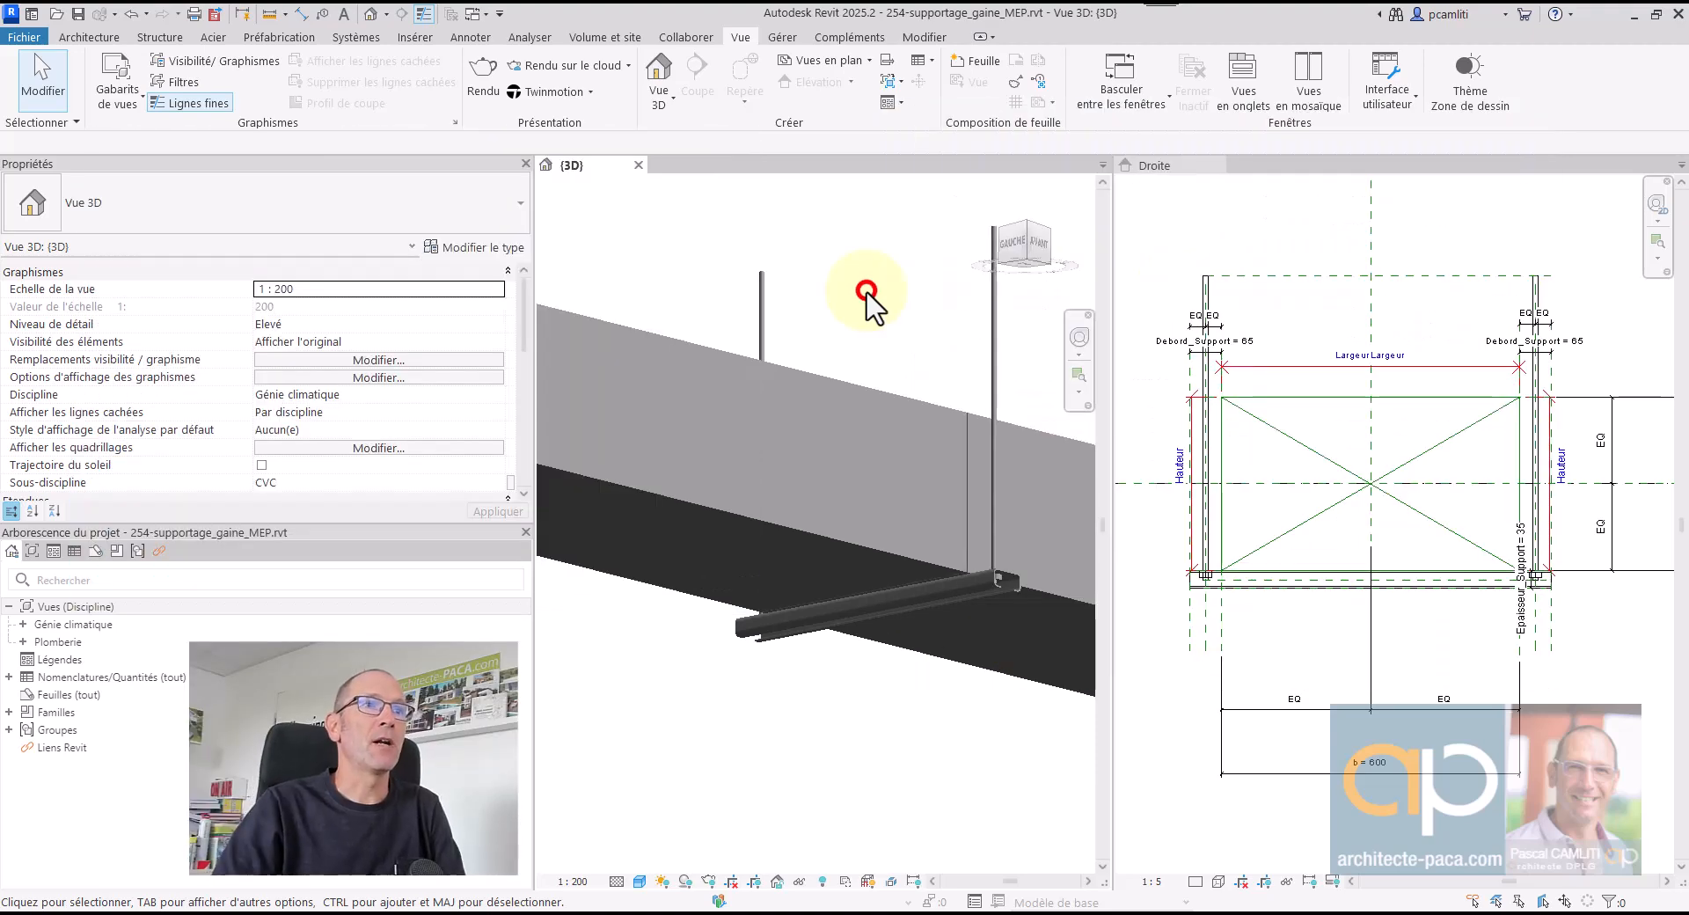
- View the finished duct support from several angles in 3D and close the open project and family views
left_click(857, 278)
middle_click_drag(863, 306, 906, 365, "shift")
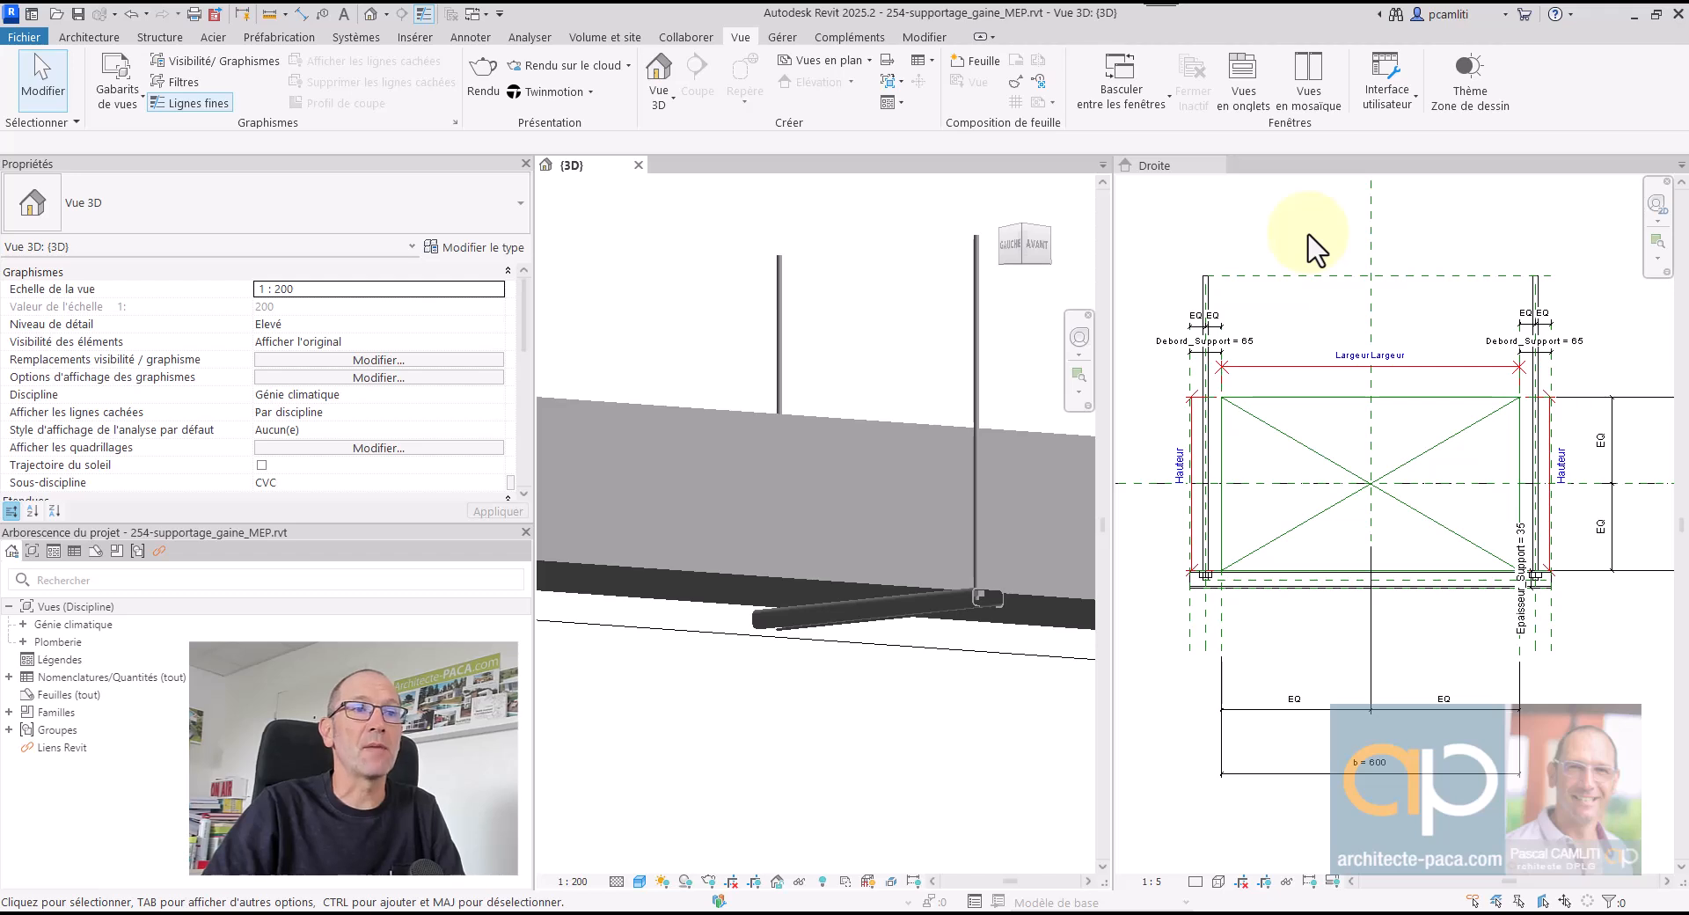
middle_click_drag(924, 299, 730, 318, "shift")
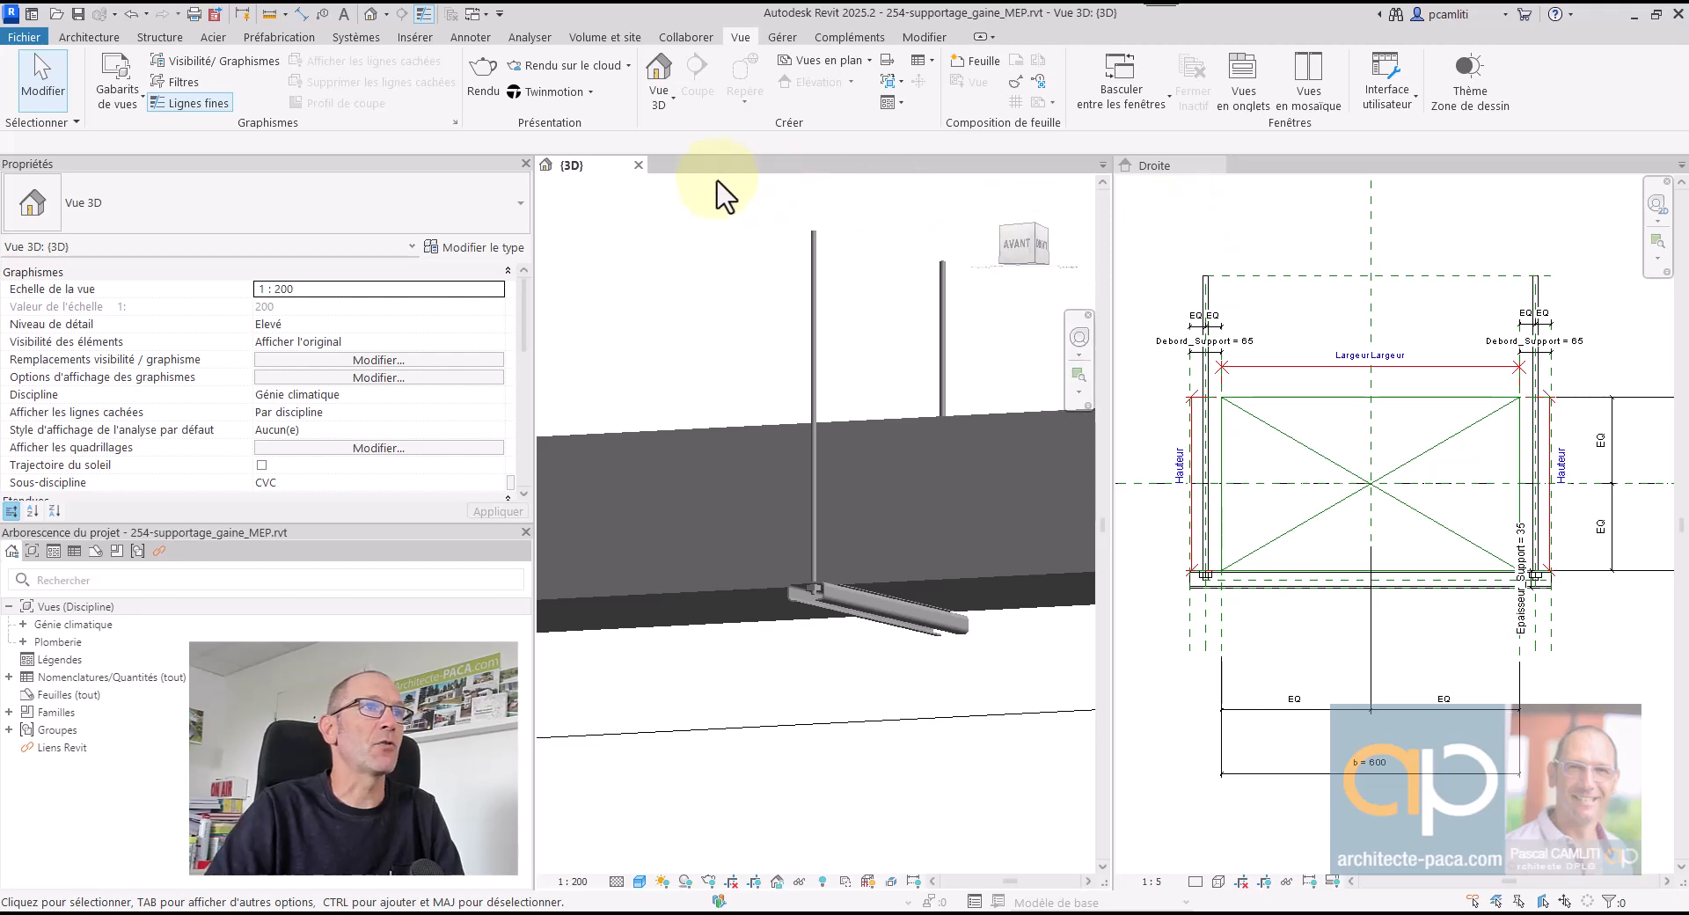
left_click(639, 164)
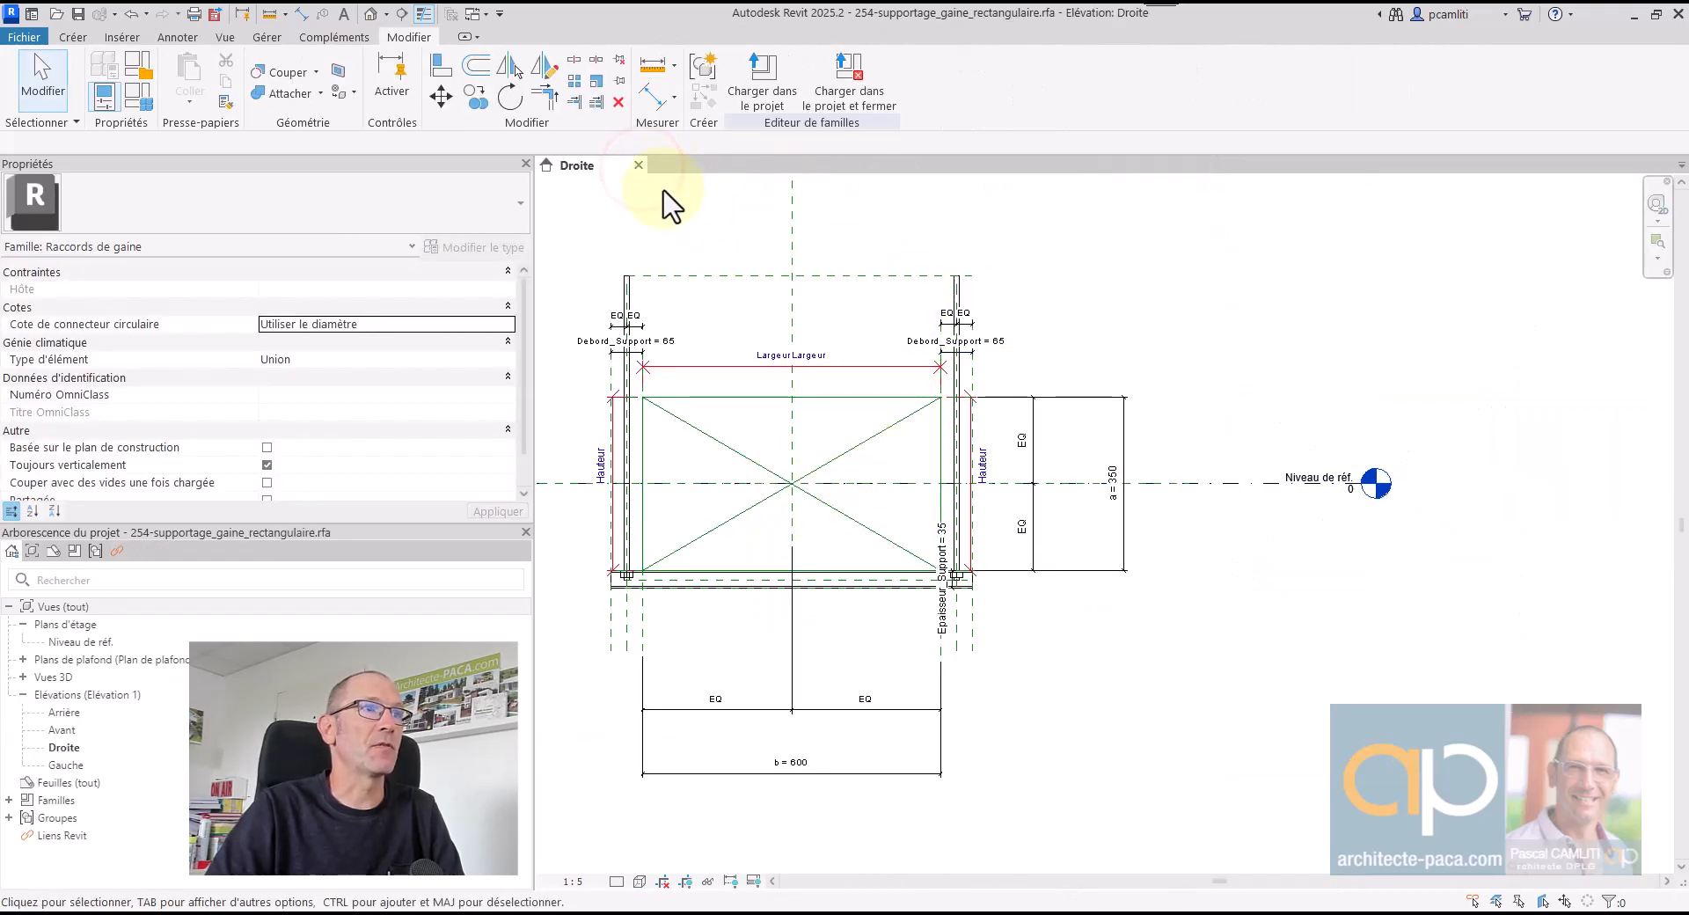
left_click(638, 165)
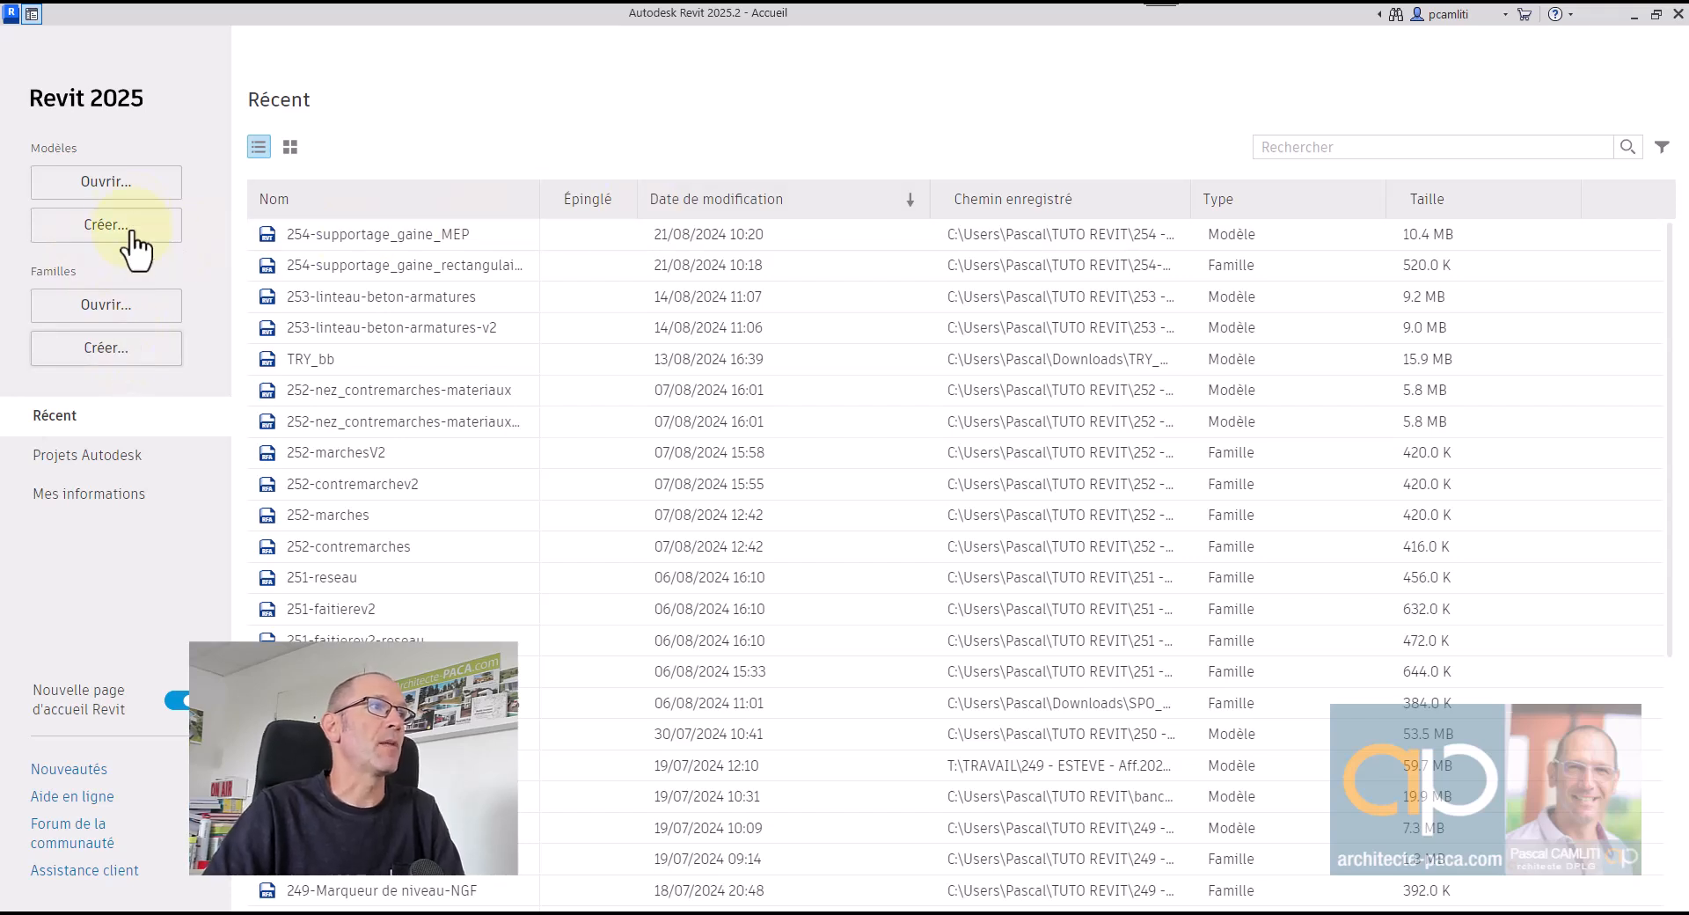
- Create a new project from the Gabarit de génie climatique template
left_click(117, 185)
left_click(935, 166)
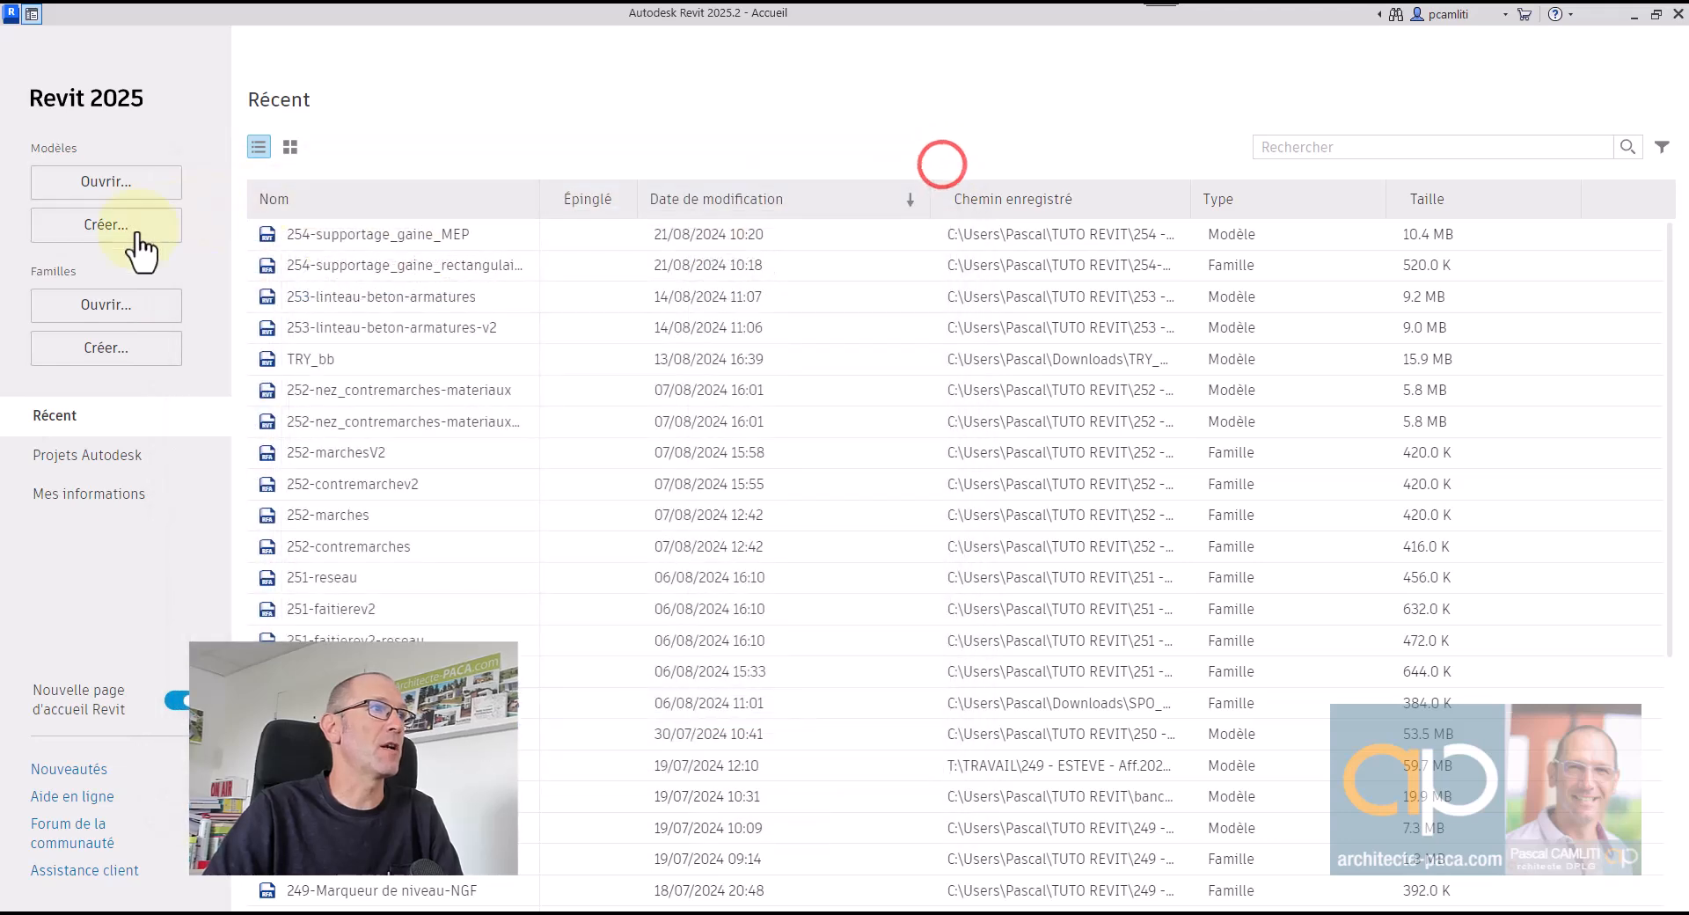
left_click(136, 227)
left_click(585, 341)
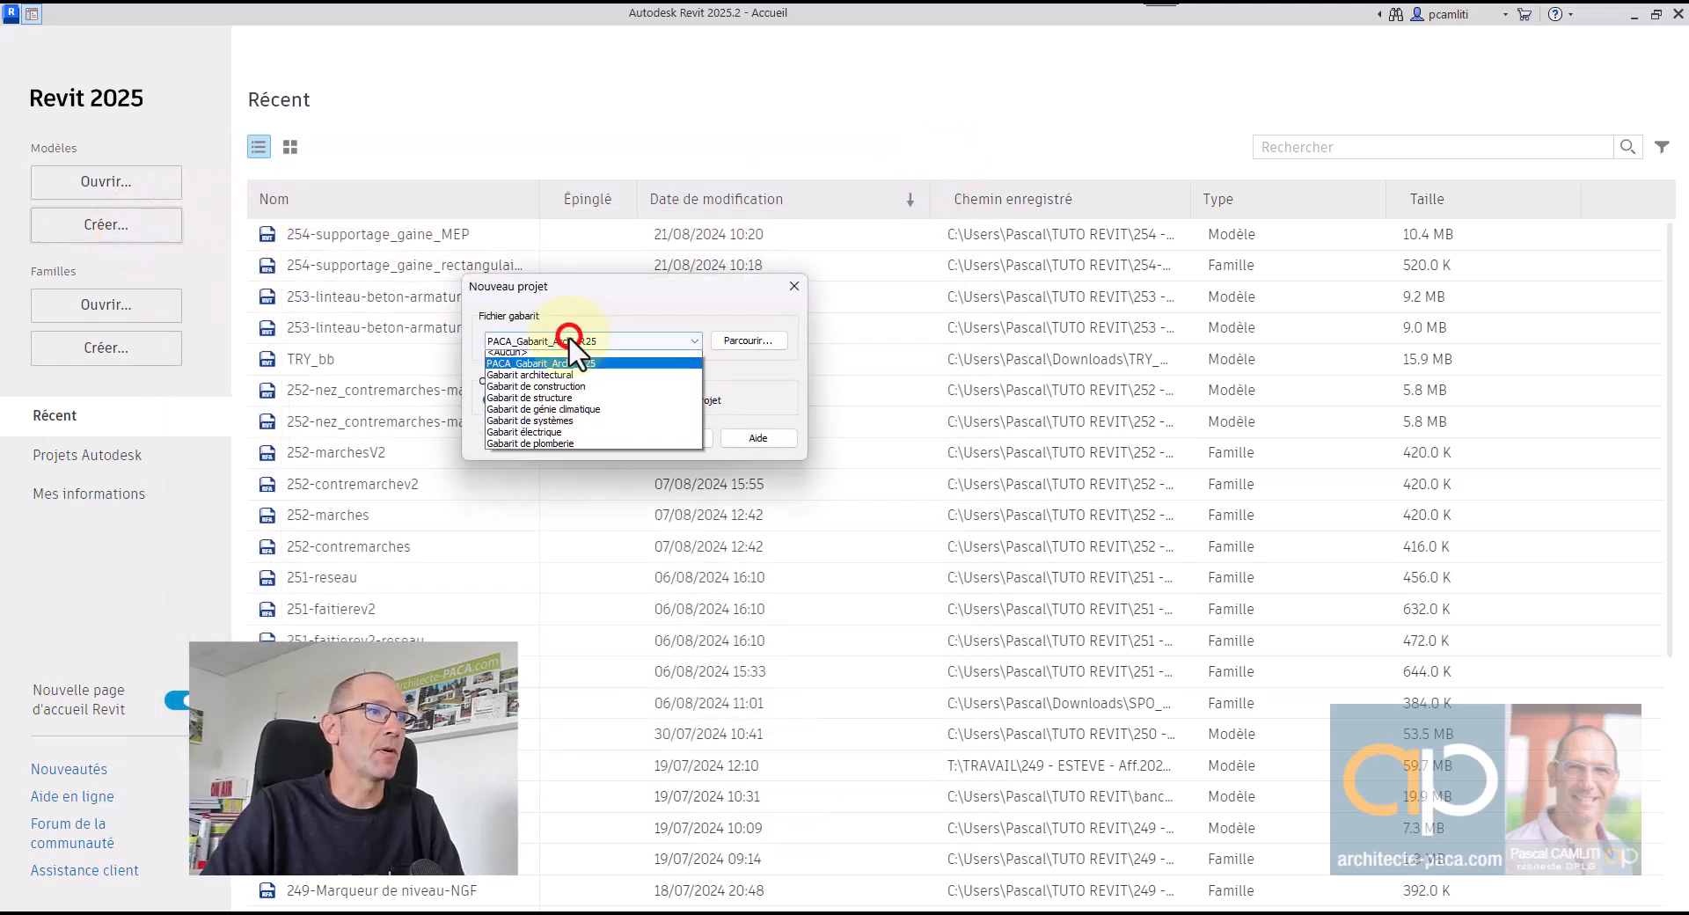
left_click(578, 415)
left_click(592, 438)
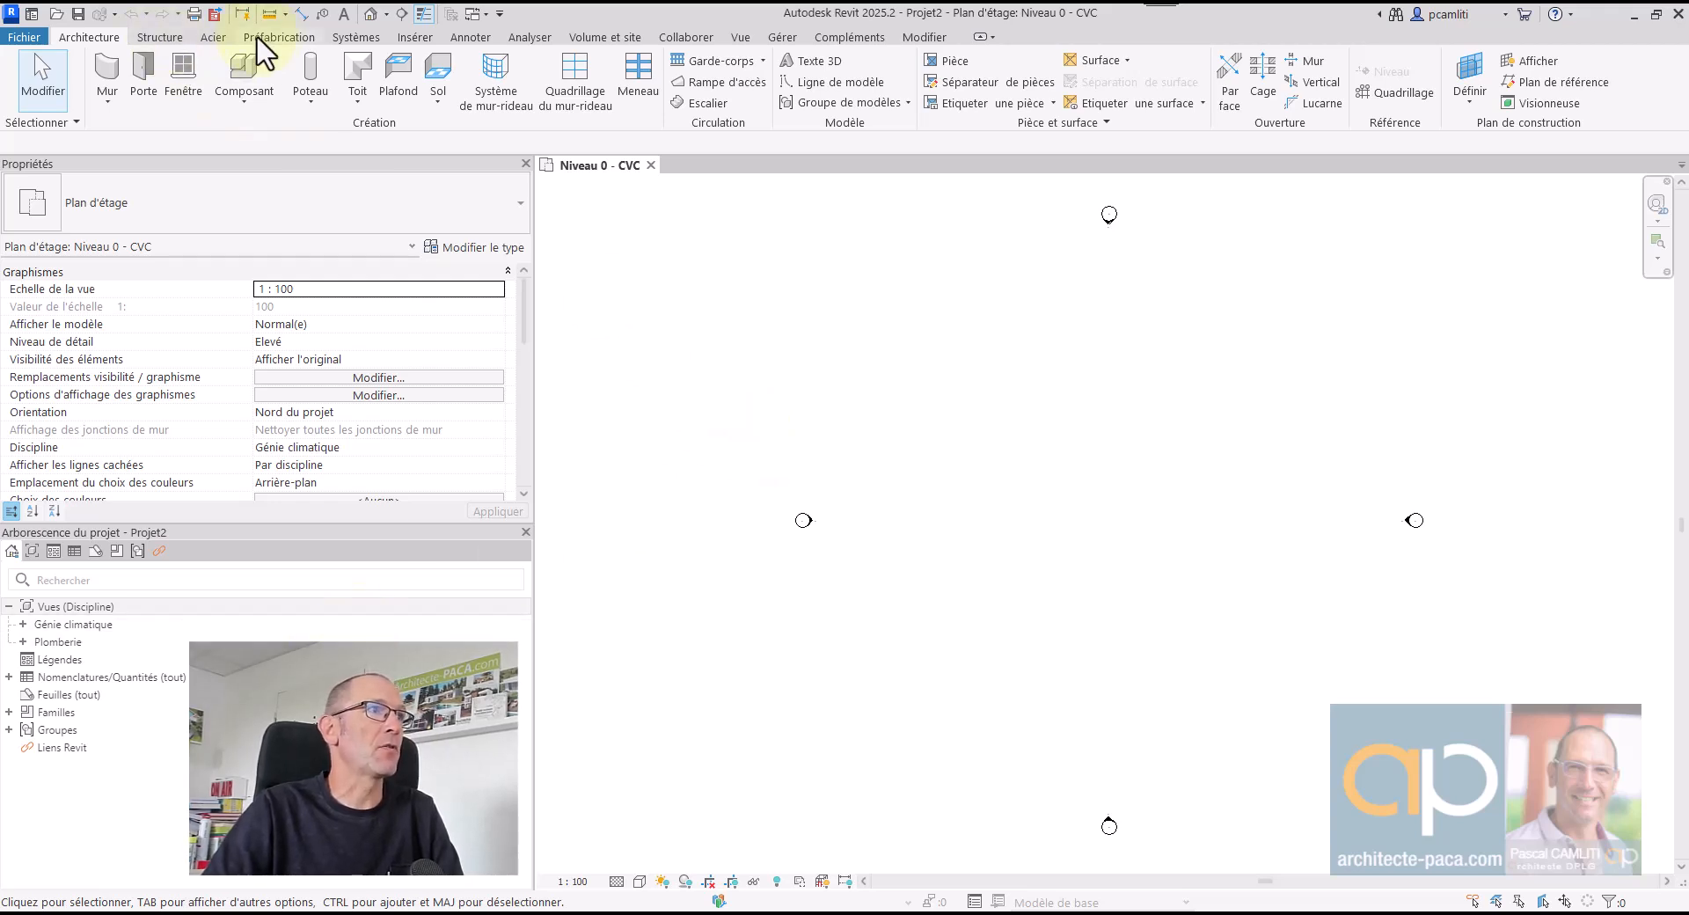
- Draw a horizontal rectangular duct 500 mm wide, 350 mm high and about 27000 mm long in the Niveau 0 - CVC plan
left_click(363, 38)
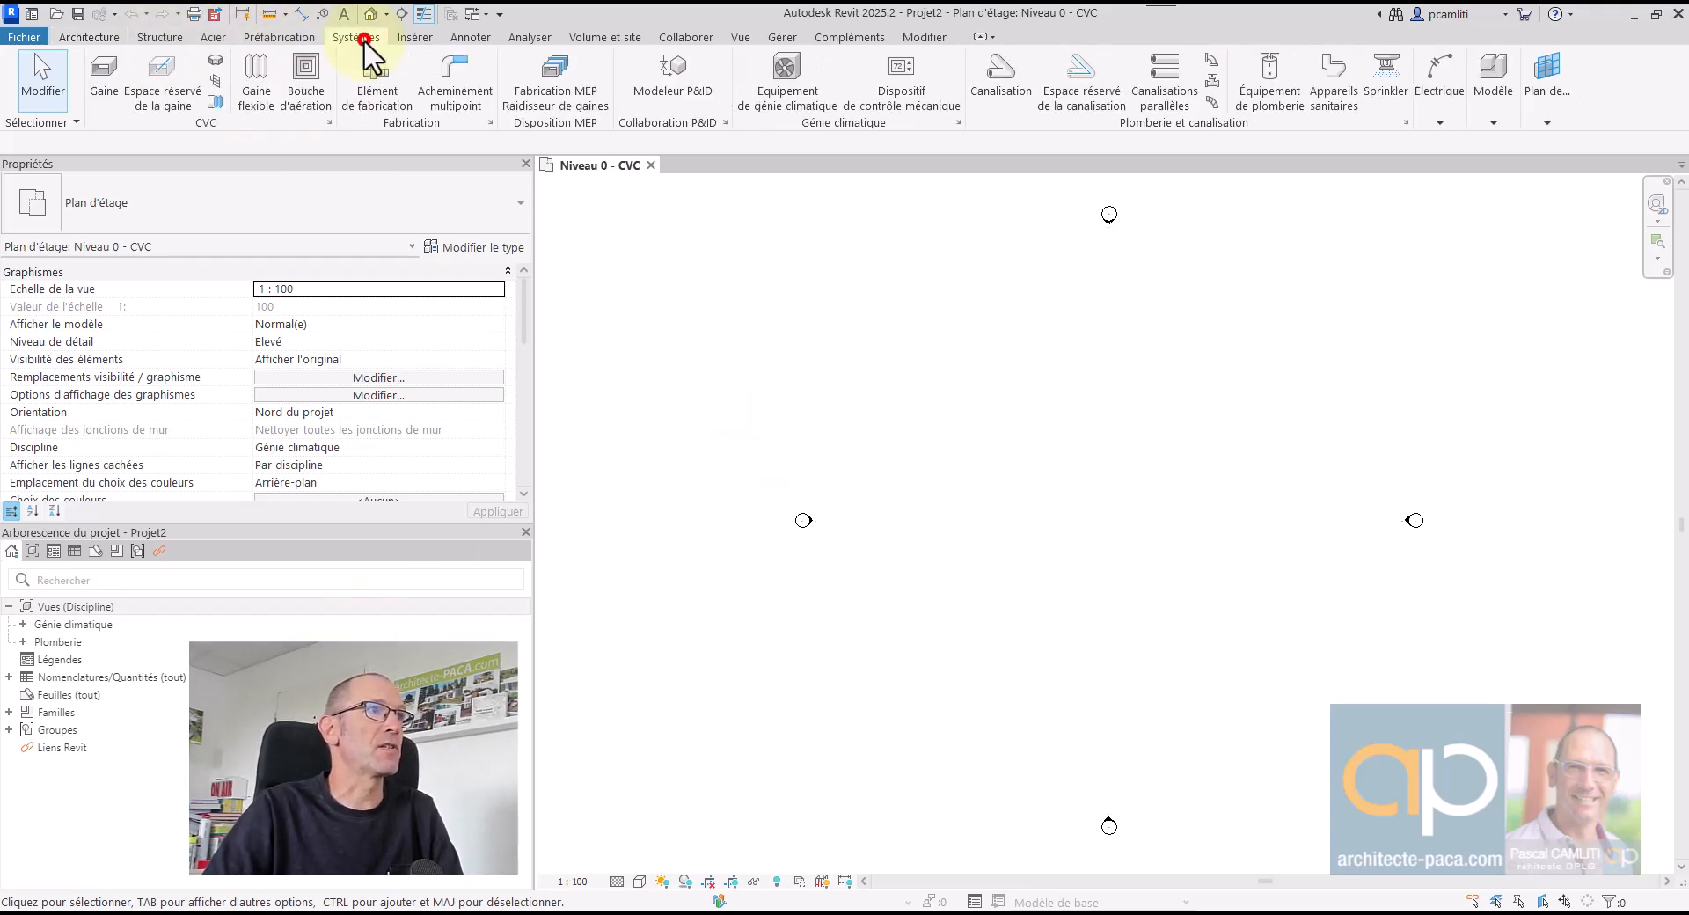
left_click(107, 72)
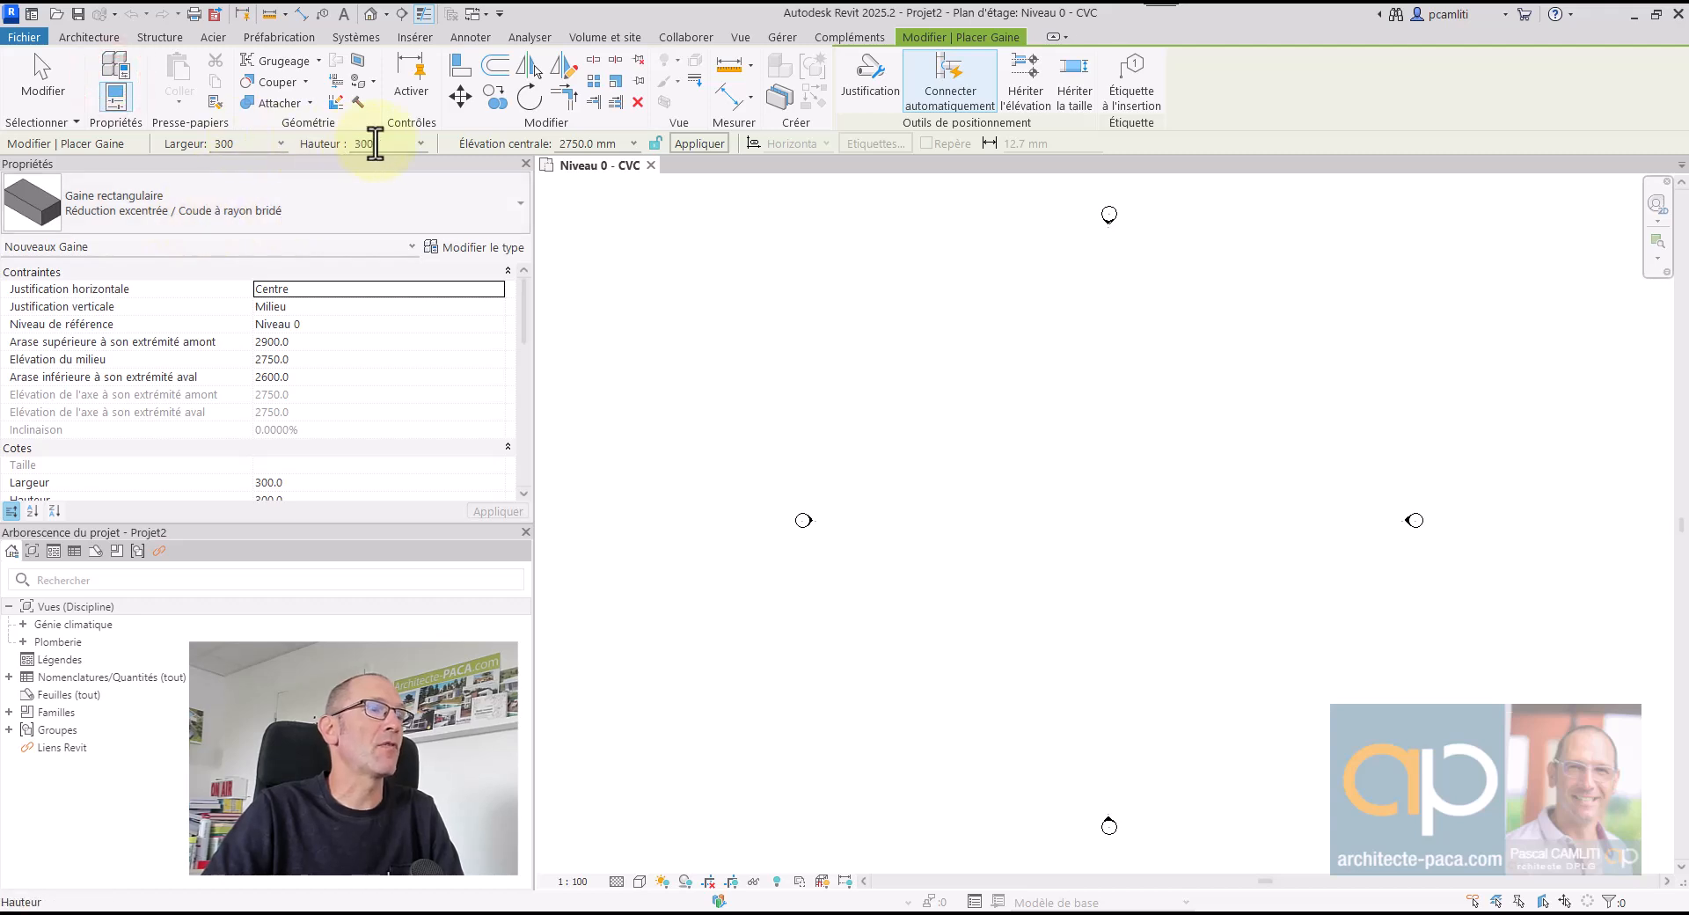
type("350")
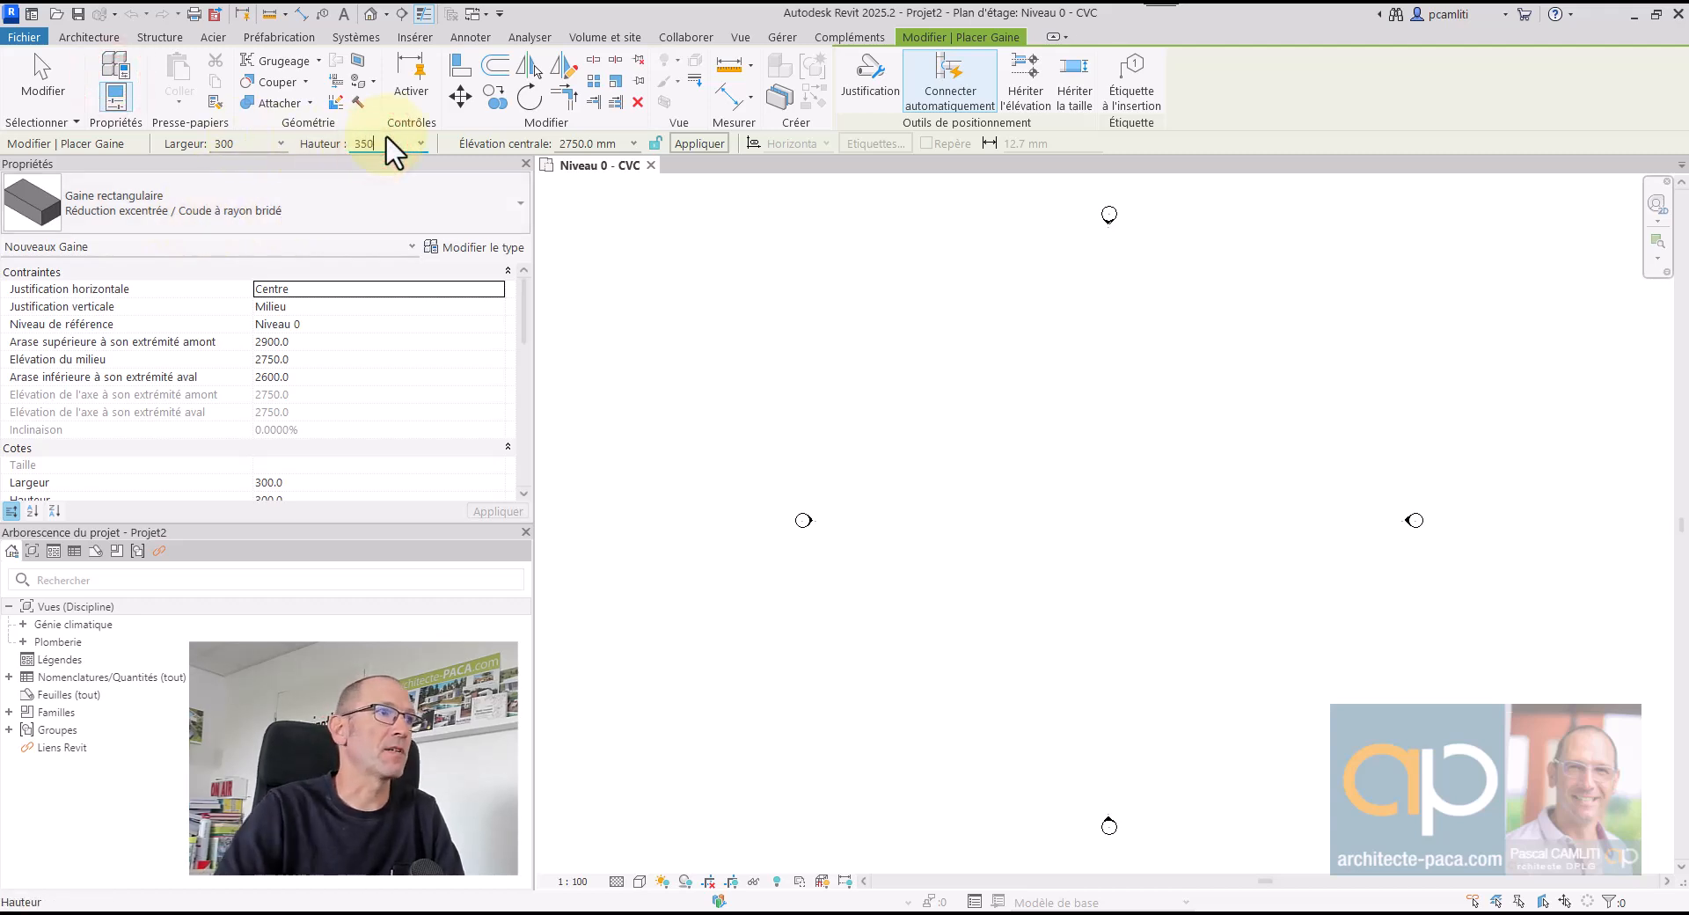
type("5")
key("Return")
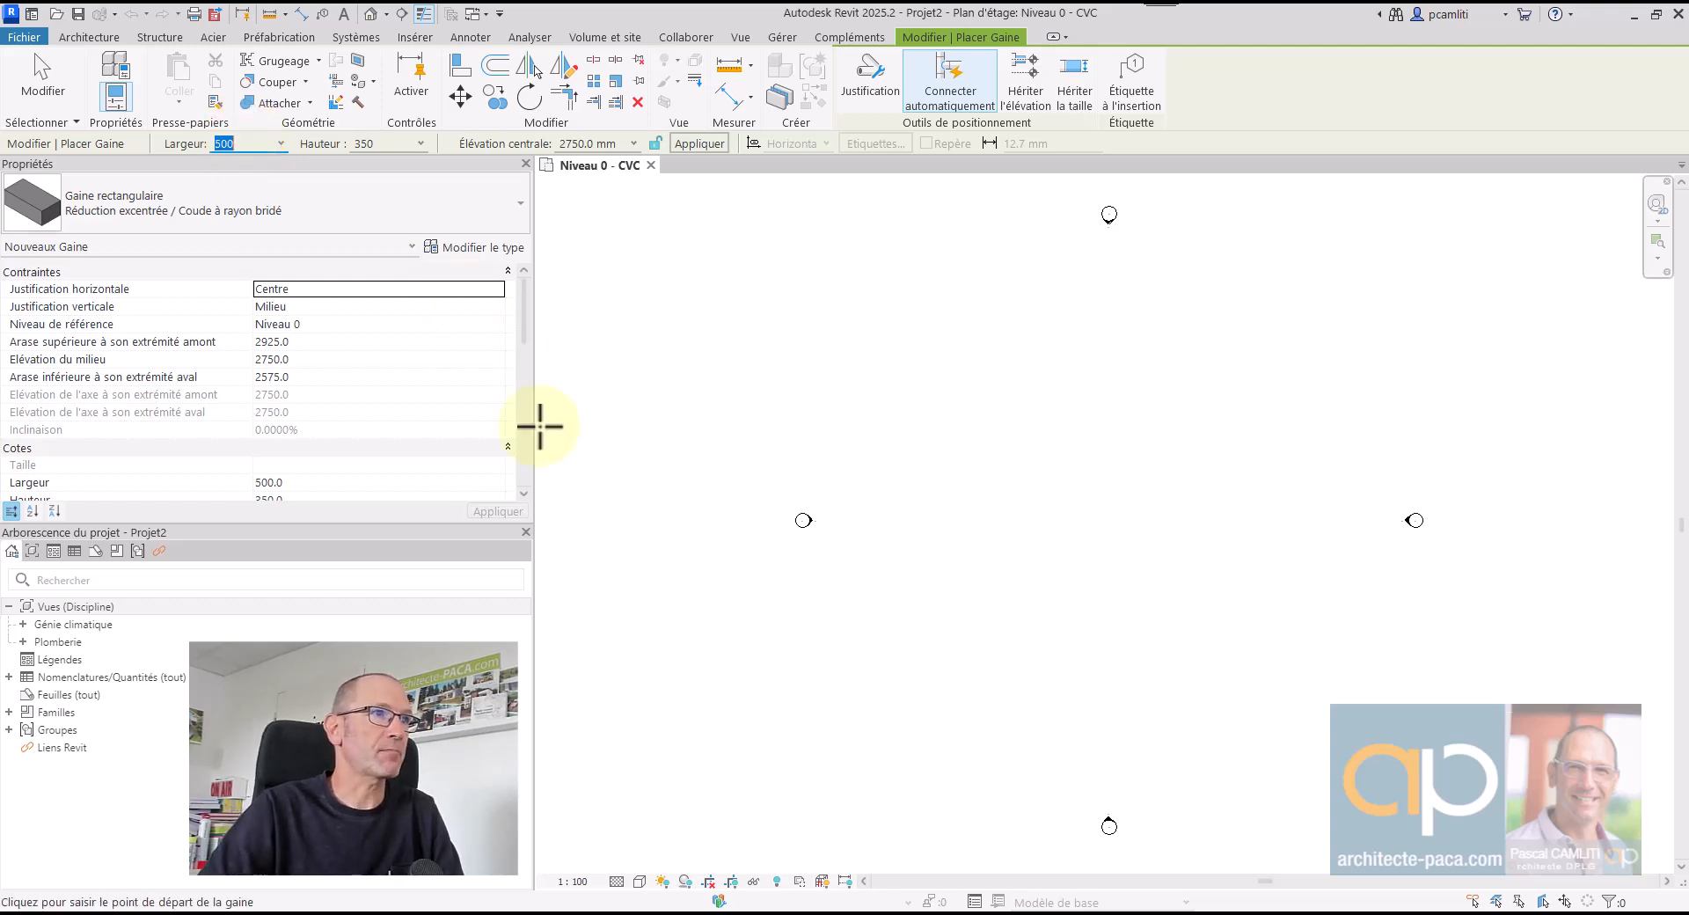
left_click(932, 507)
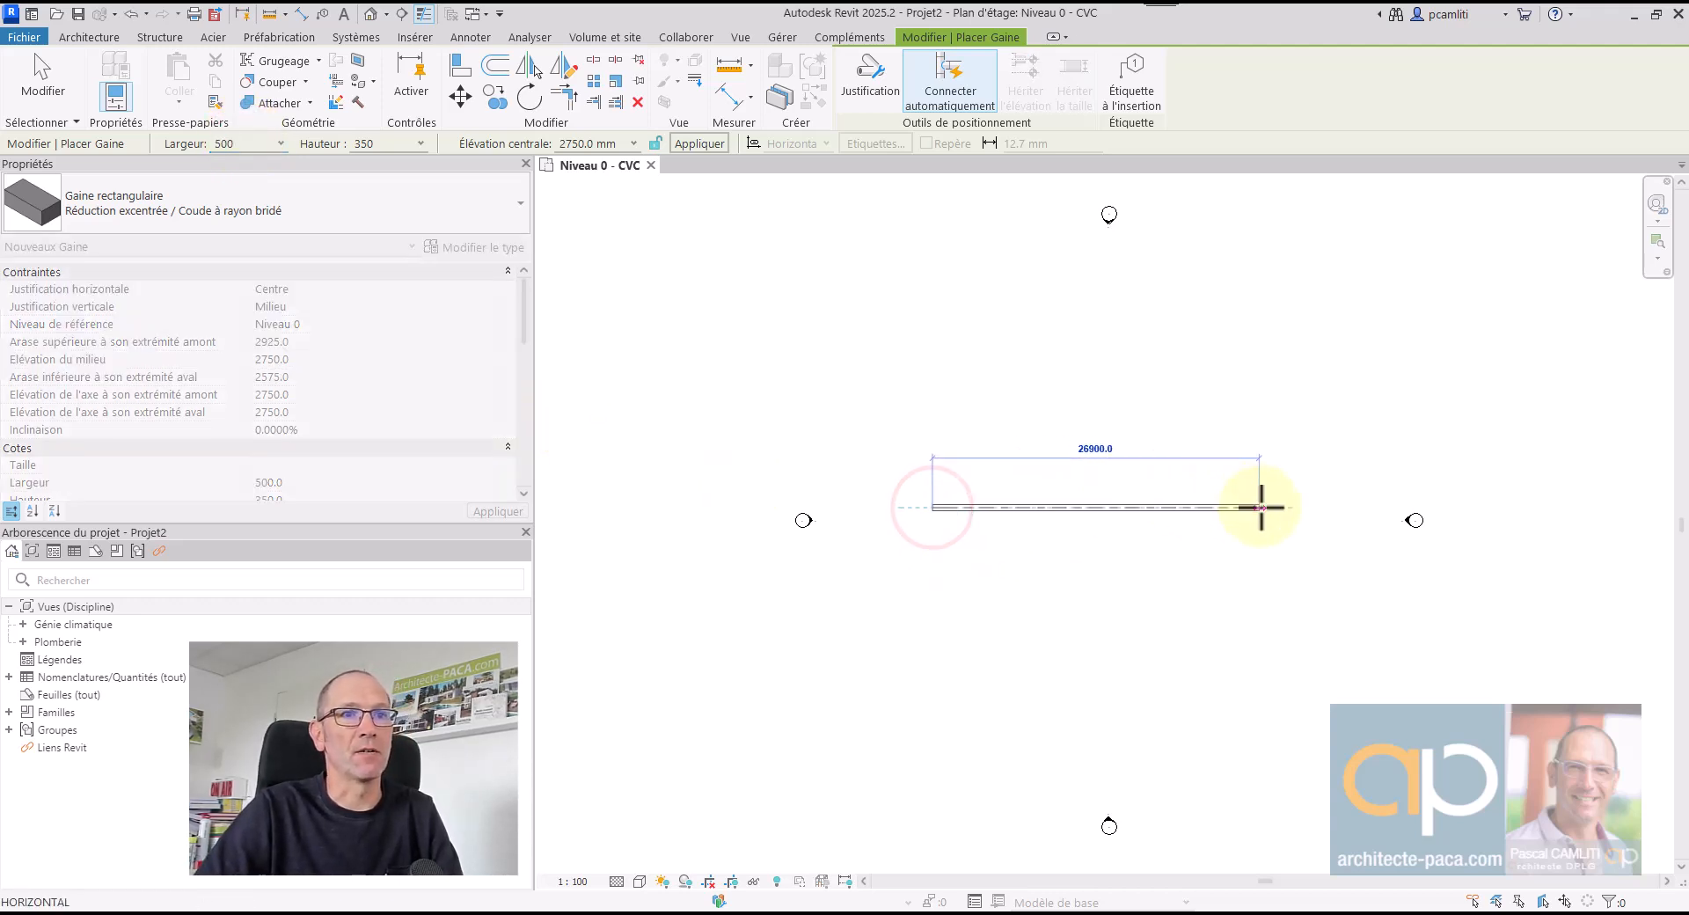
left_click(1259, 507)
key("Escape")
key("Escape")
- Open the default 3D view and check the rectangular duct's properties there
scroll(1225, 519, "up", 1)
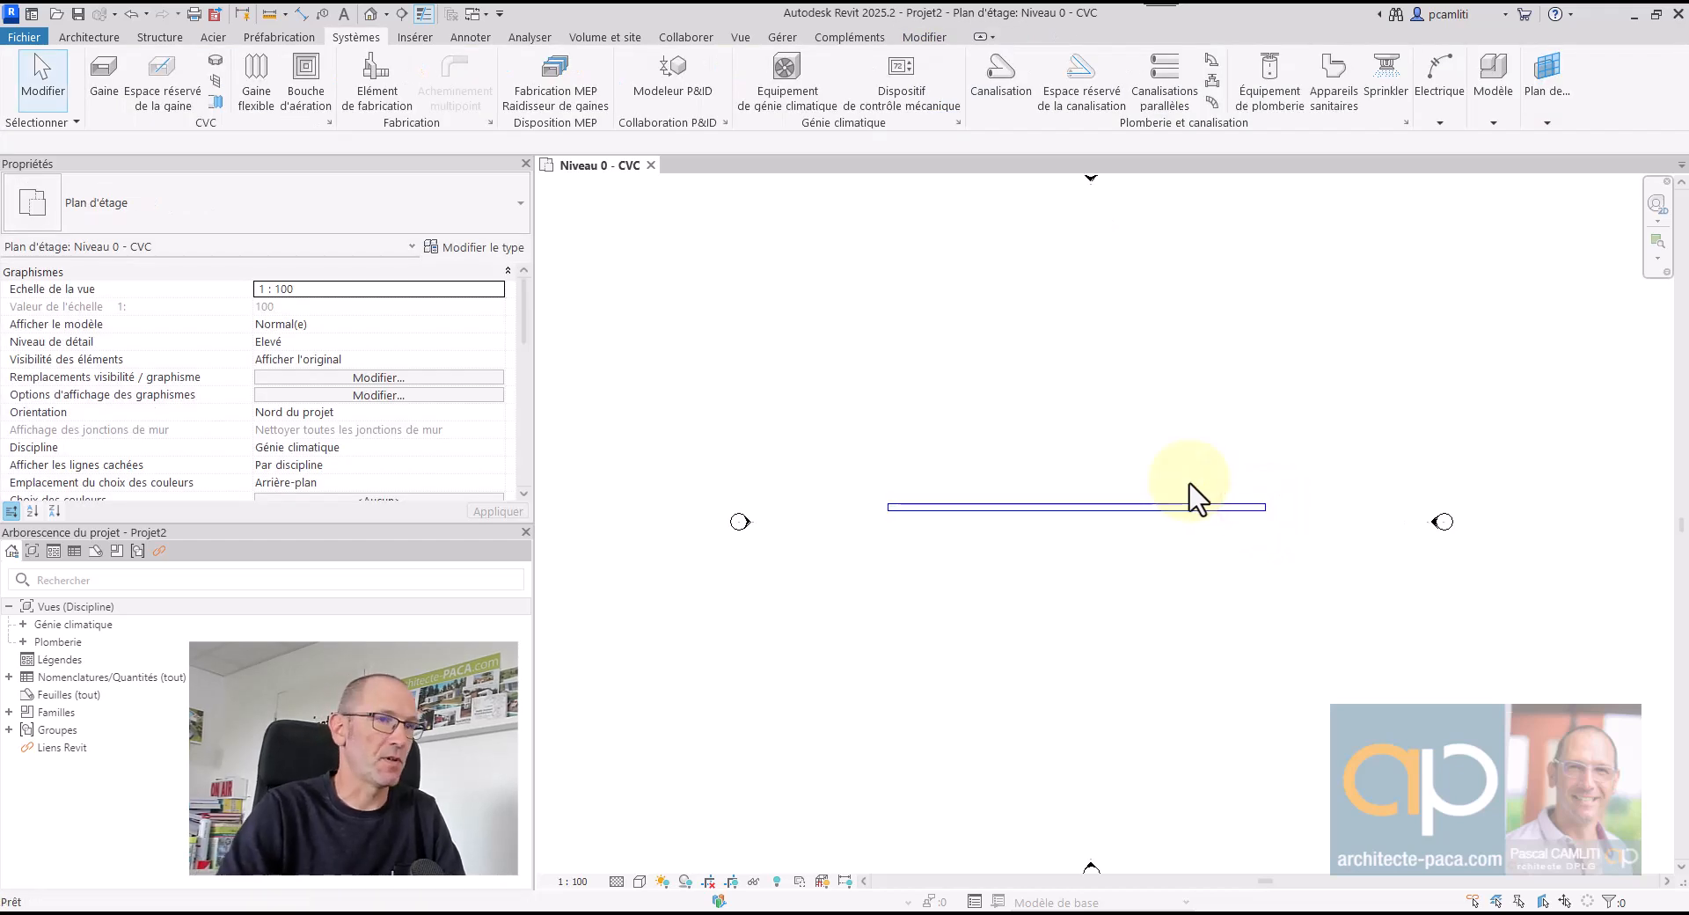
key("3")
key("d")
mouse_move(1206, 516)
middle_mouse_down("shift")
mouse_move(1011, 472)
mouse_move(1260, 469)
mouse_move(1214, 510)
middle_mouse_up("shift")
left_click(1124, 504)
scroll(1028, 552, "up", 1)
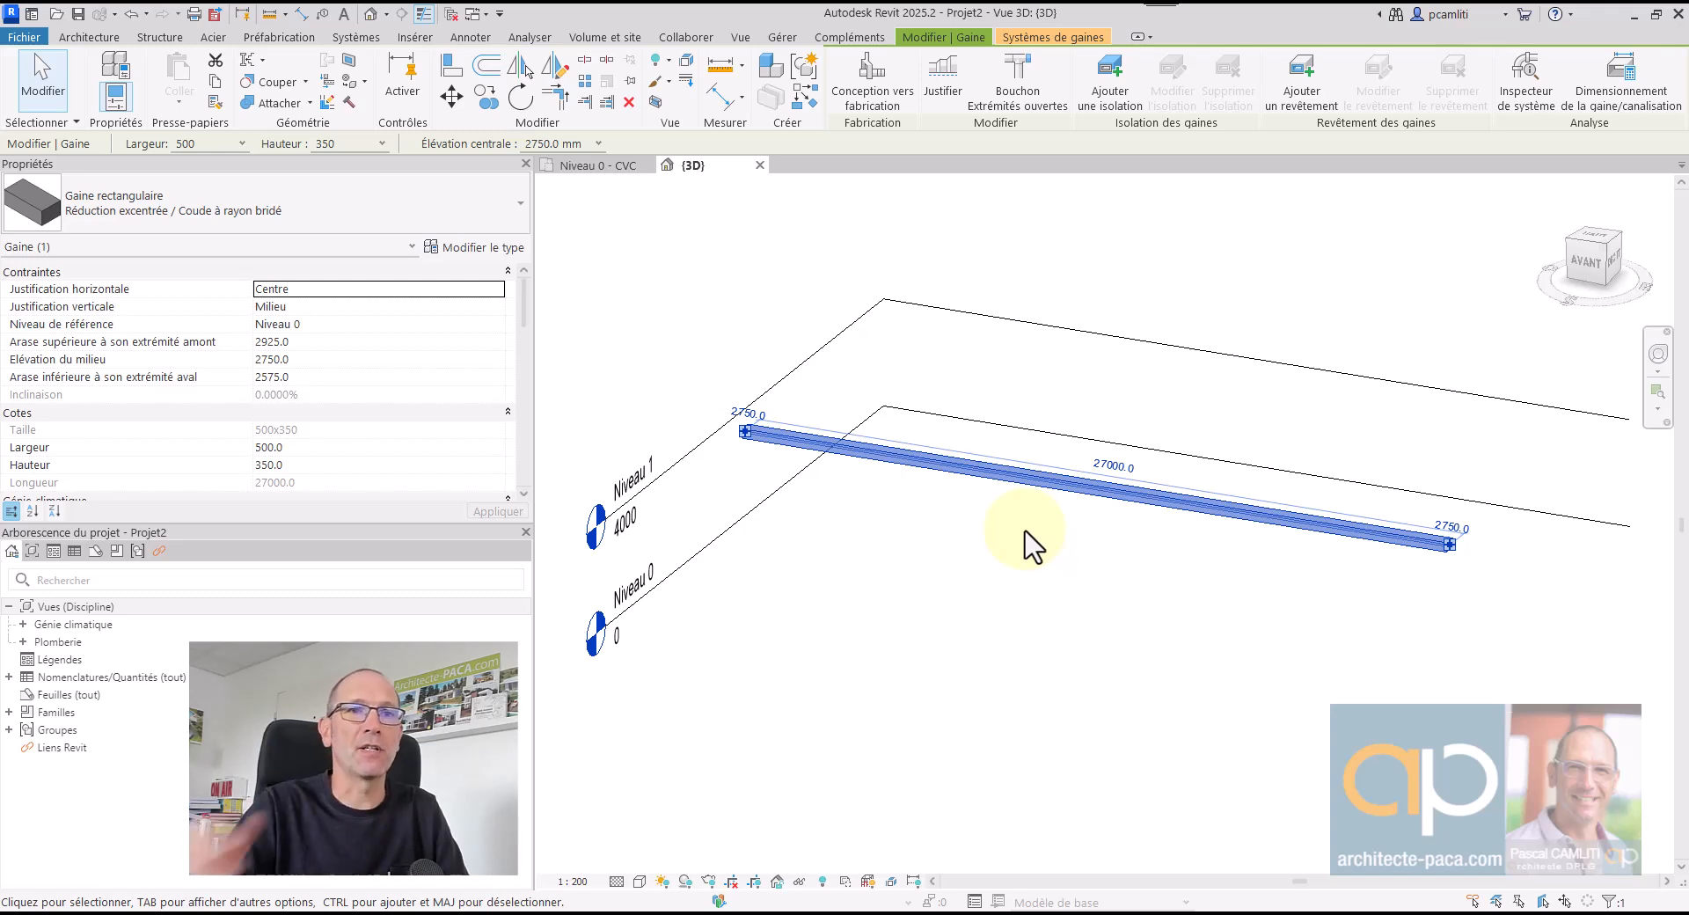
left_click(1216, 319)
- Split the rectangular duct partway along its length in the 3D view, without removing the inner segment
scroll(1002, 531, "up", 1)
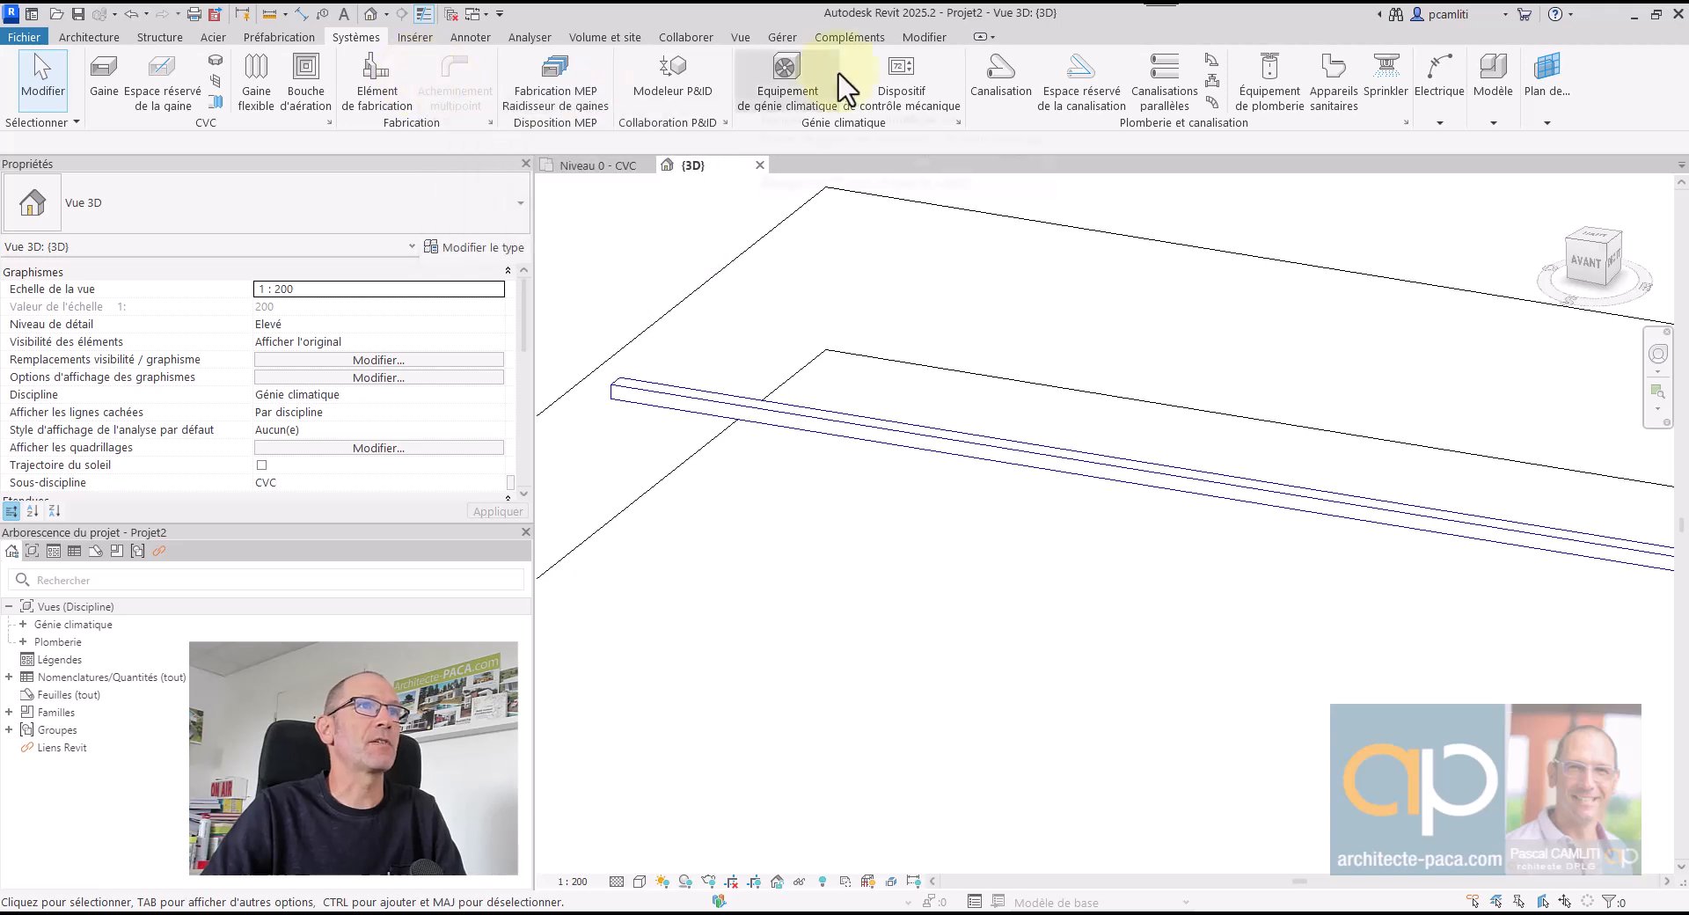
left_click(934, 37)
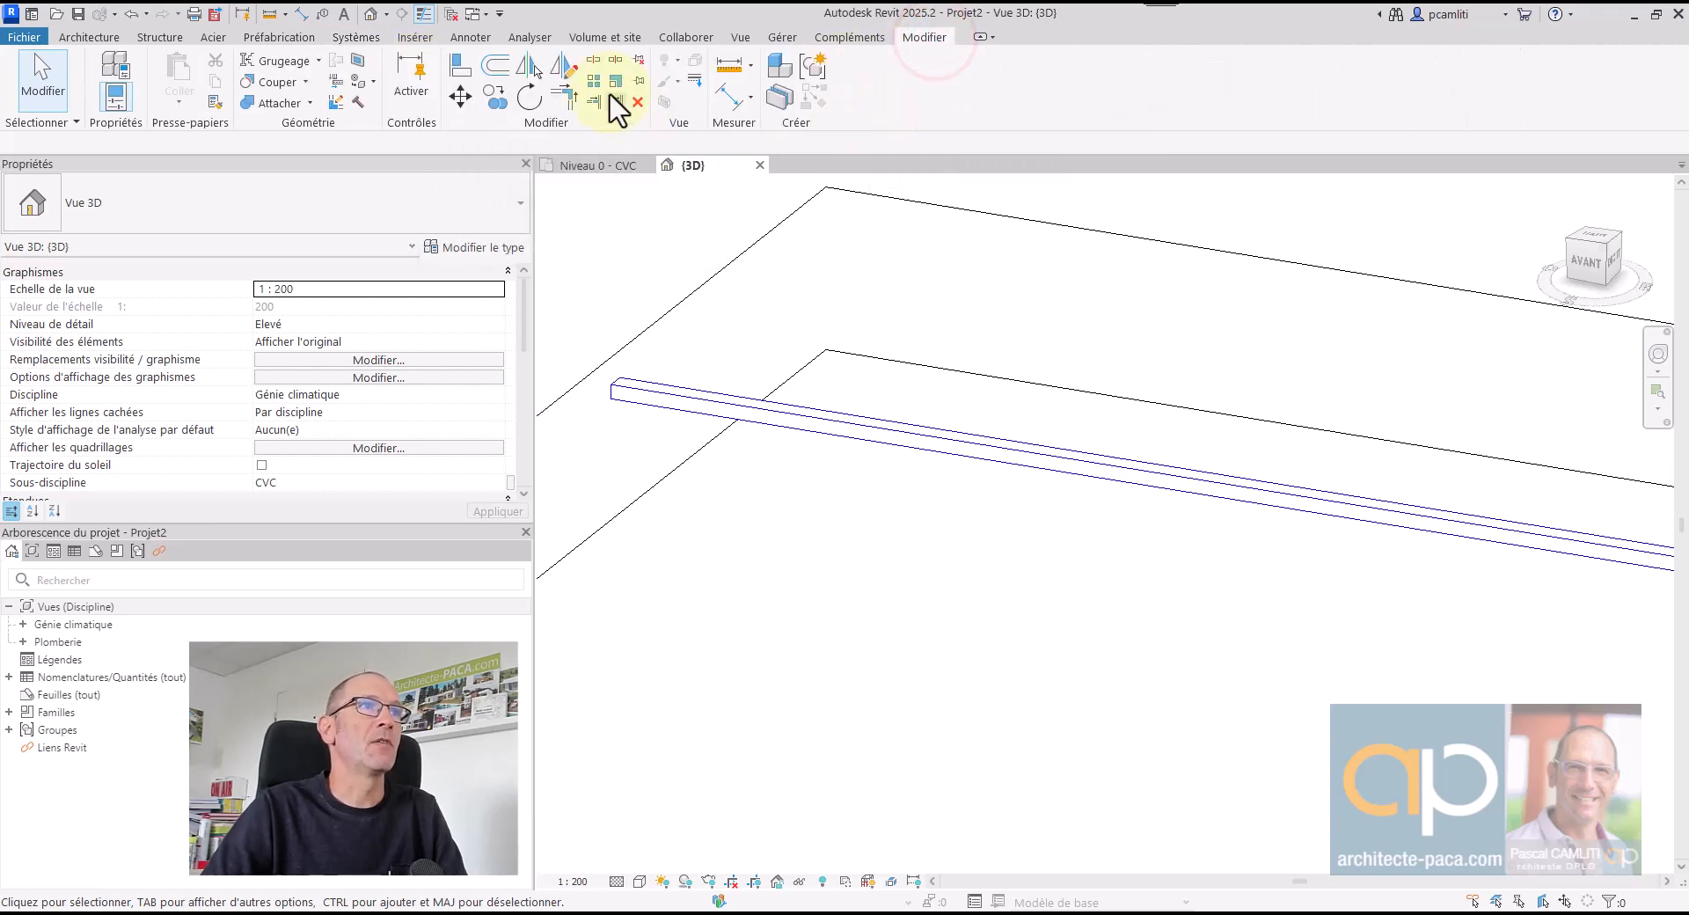
left_click(590, 61)
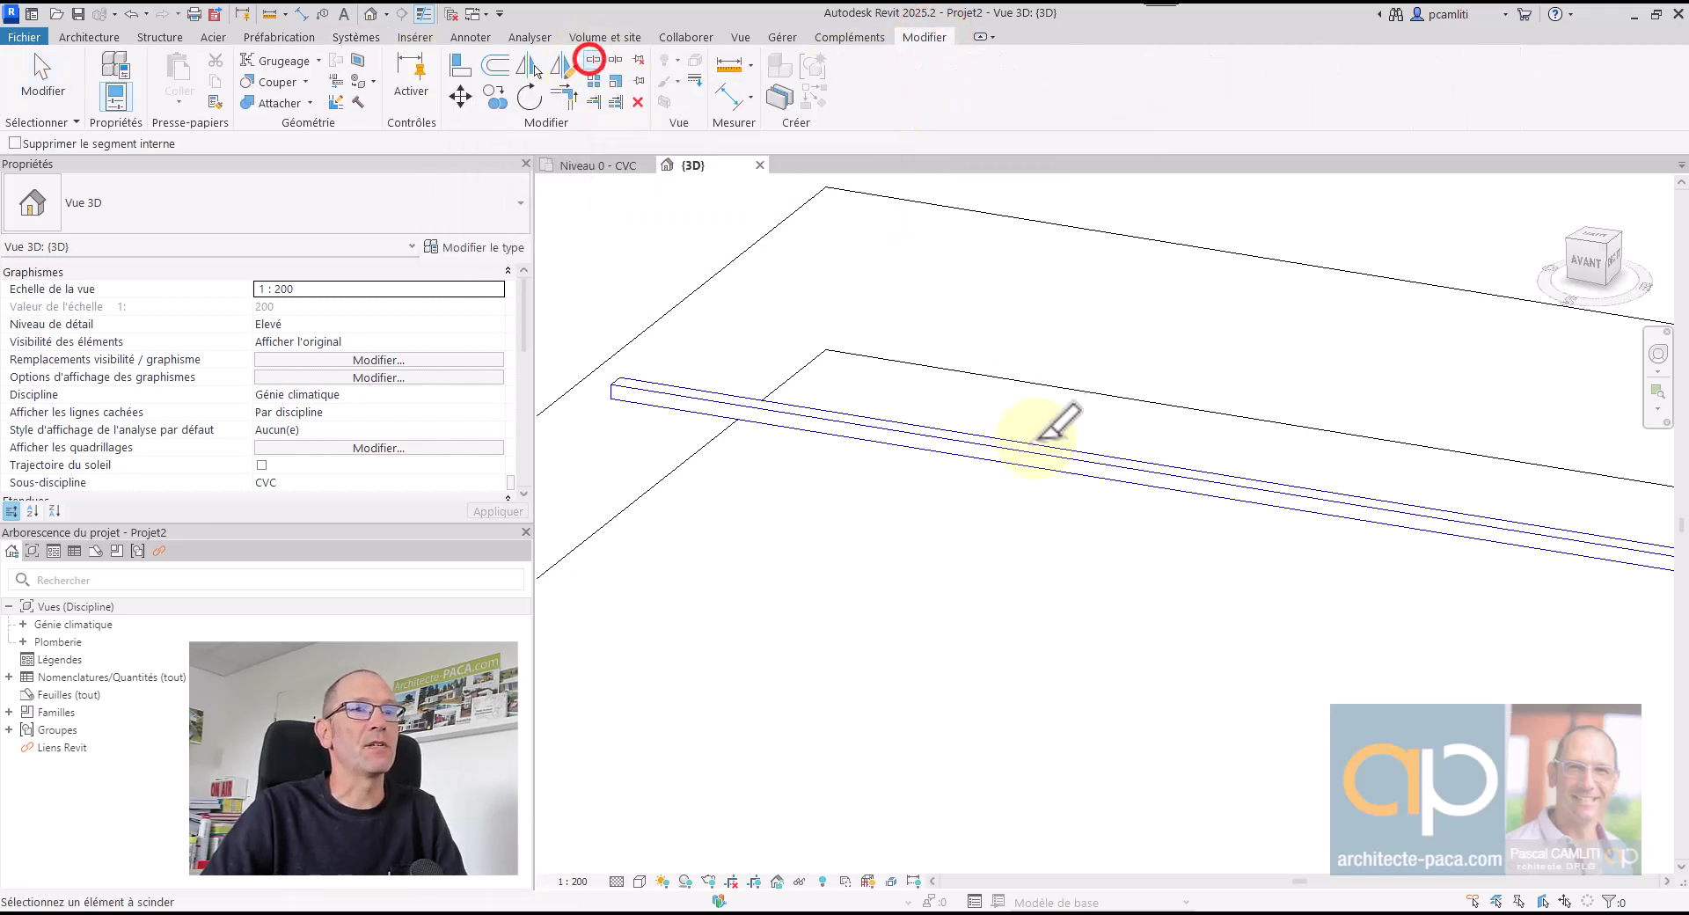
left_click(1028, 452)
scroll(1056, 475, "up", 3)
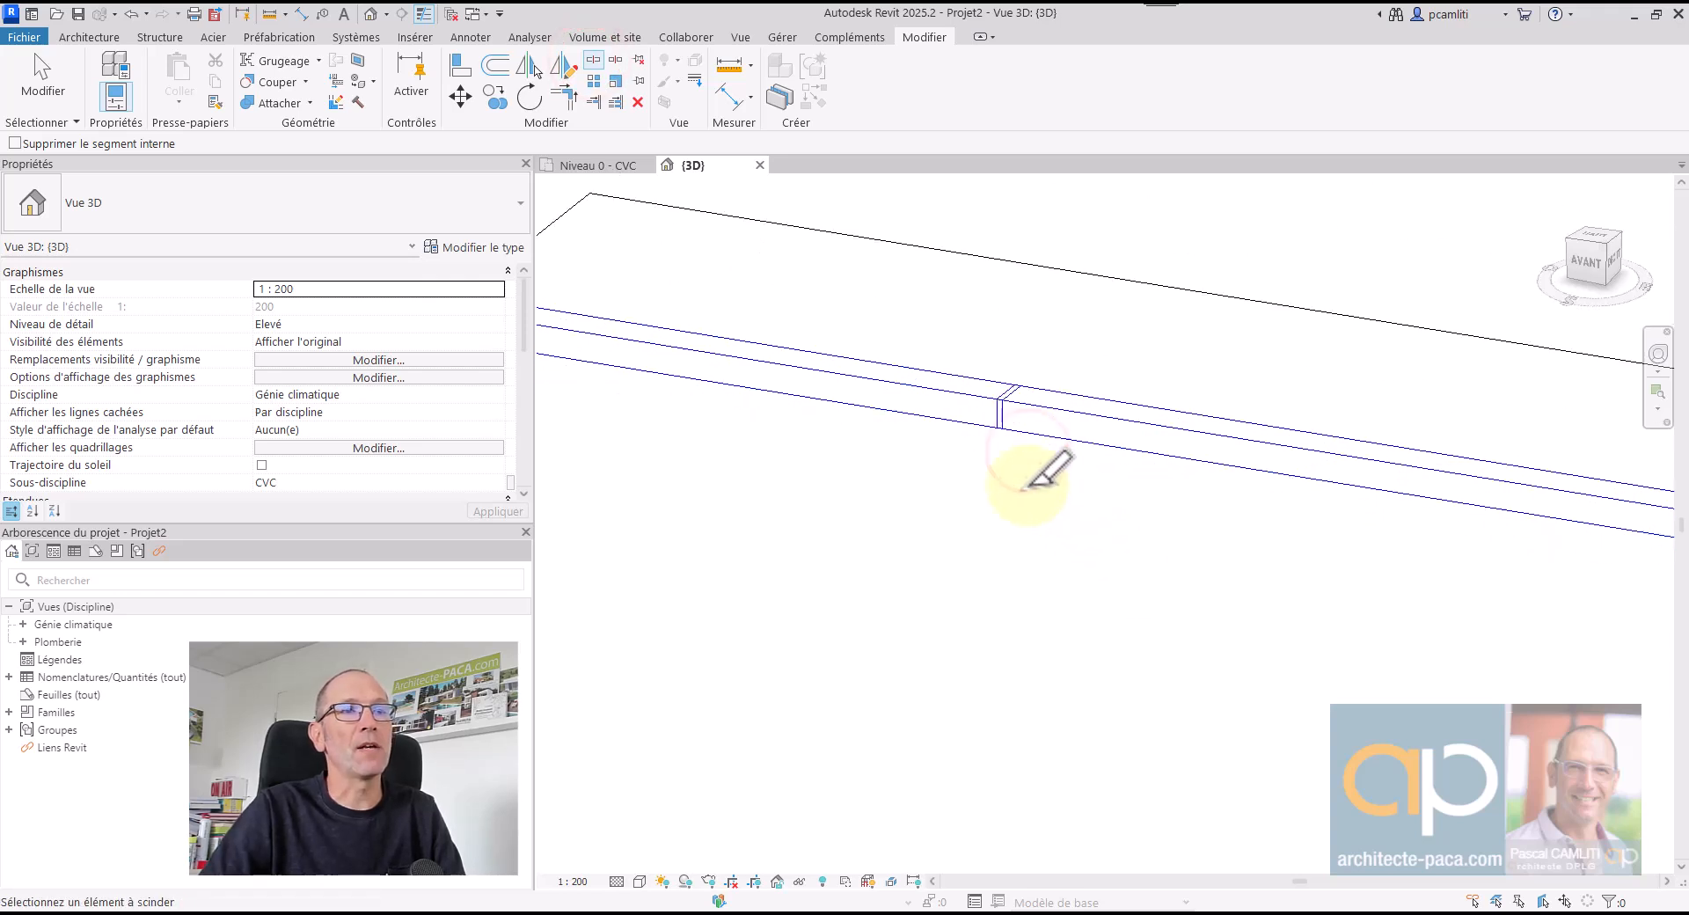
key("Escape")
- Open the family of the rectangular union at the duct split for editing and expand its list of floor plans
left_click(1003, 385)
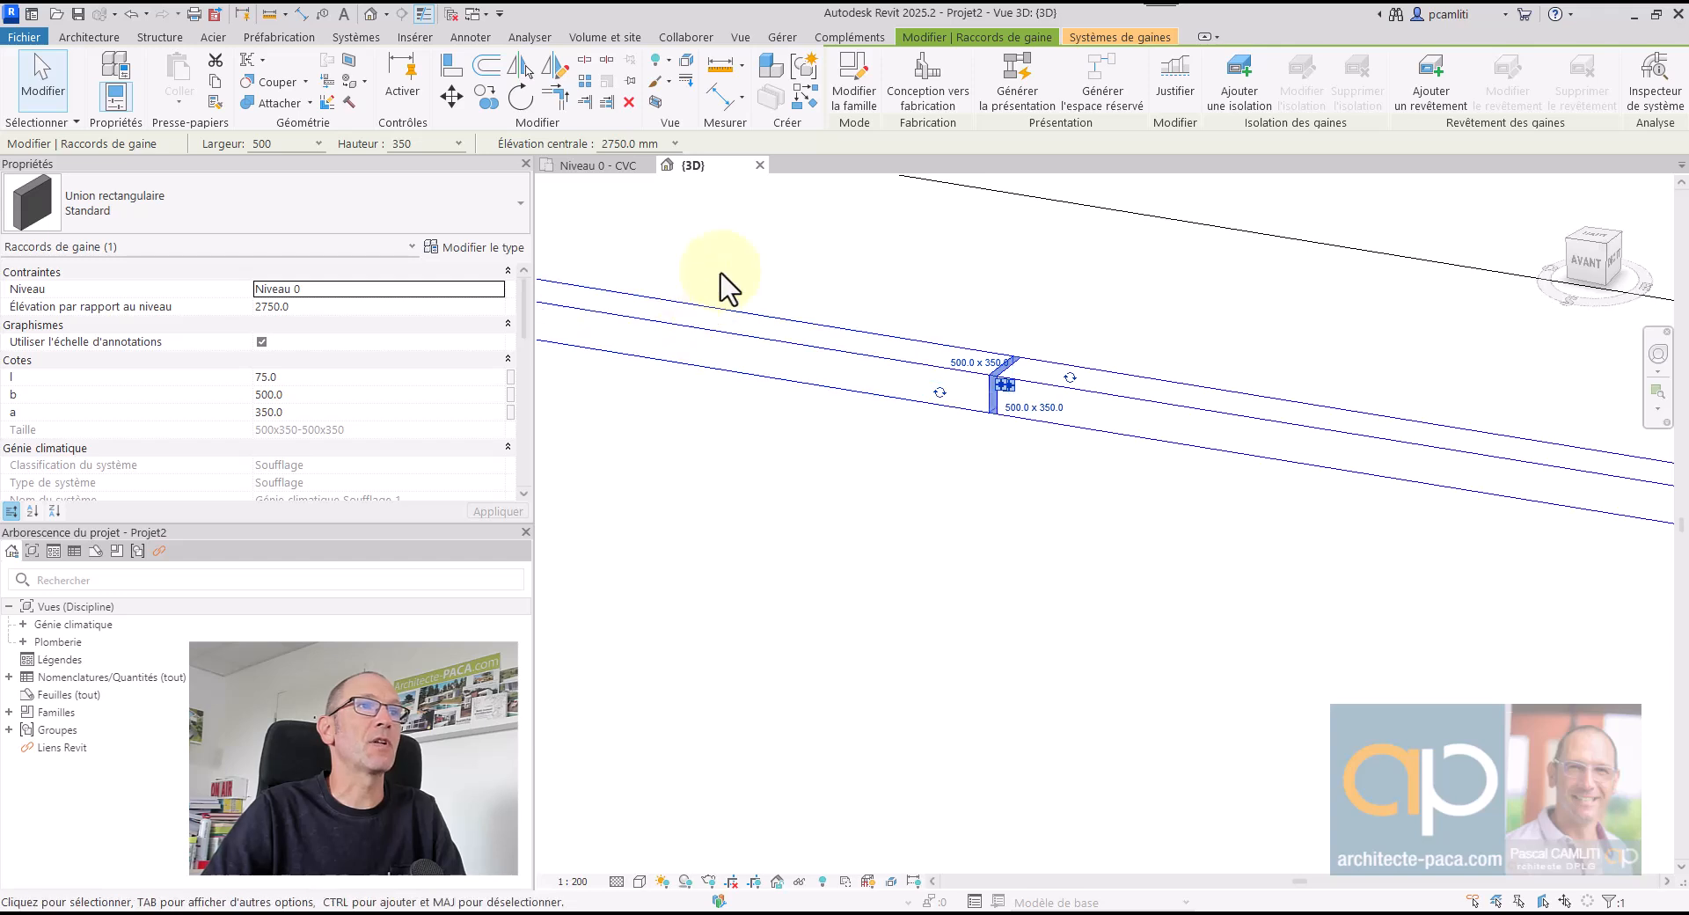
left_click(870, 102)
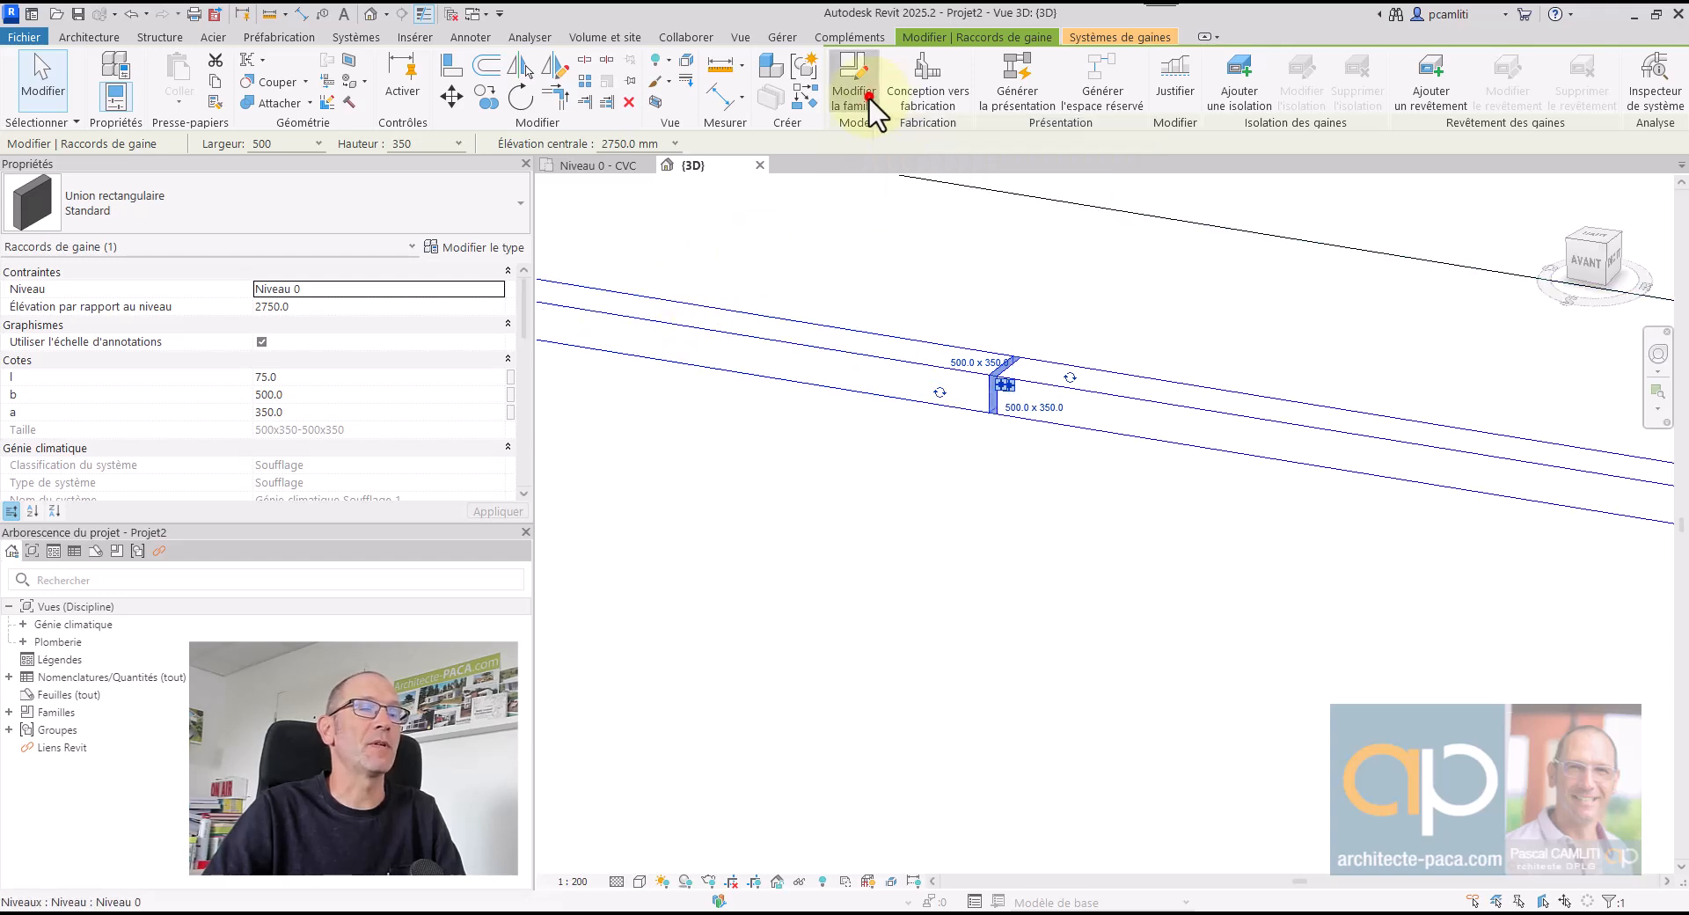
middle_click_drag(1343, 394, 997, 538, "shift")
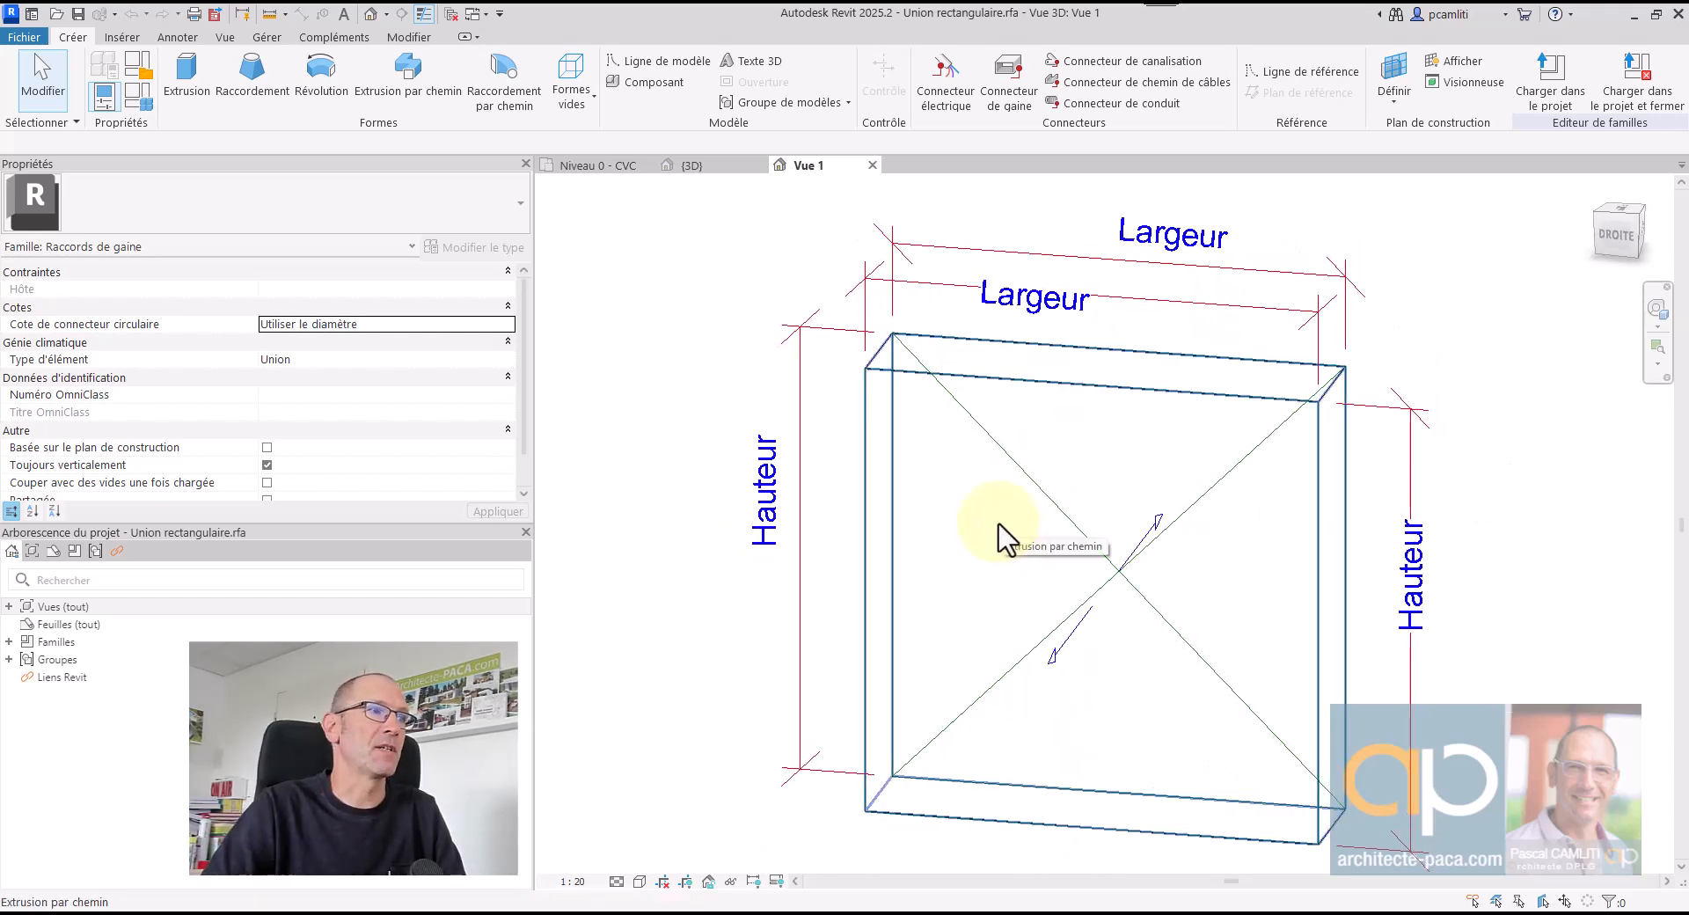
double_click(83, 606)
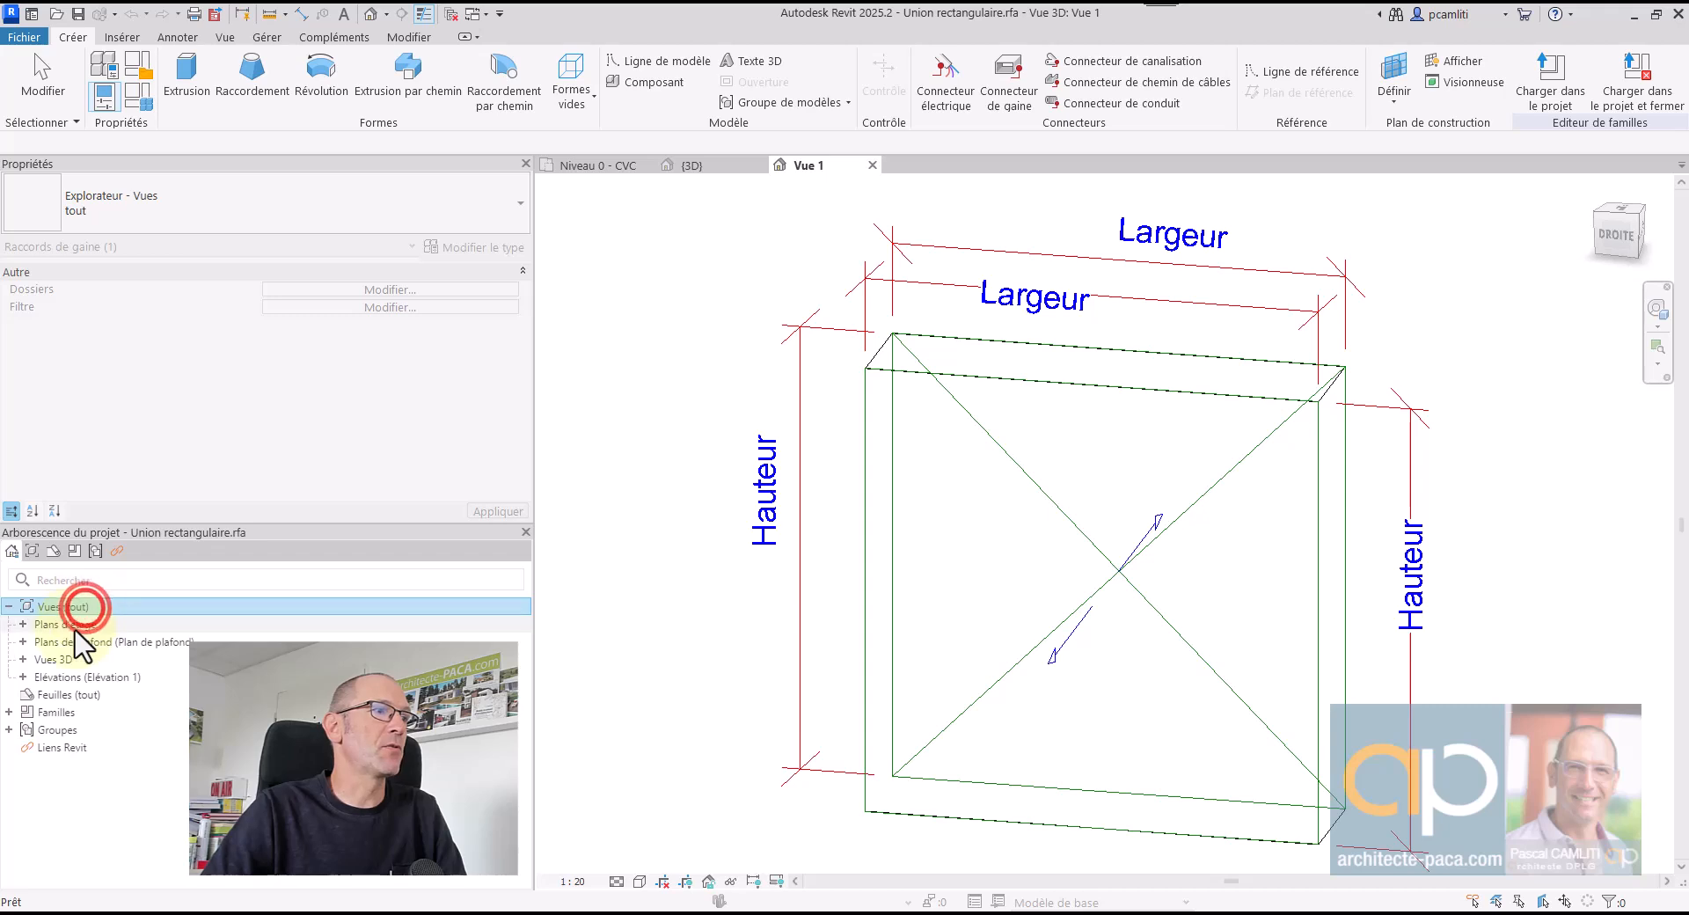
double_click(67, 625)
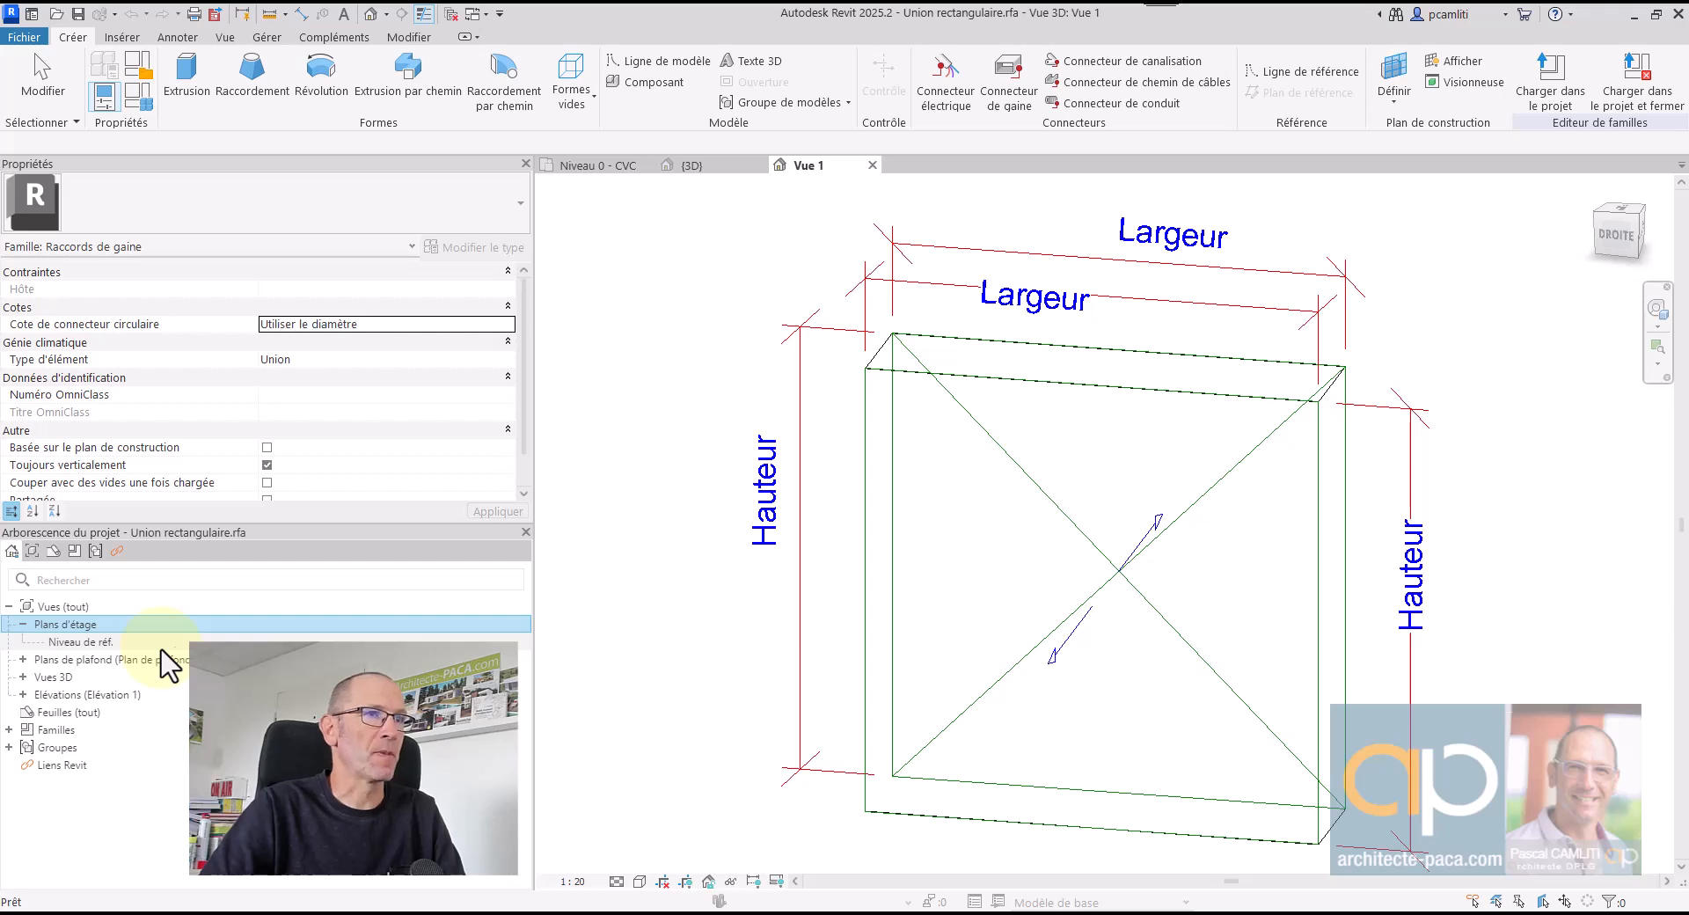
- Save the union family under the new name 254-supportage_gaine_MEPV2 in the 254 - supportage Gaine REVIT MEP folder
left_click(25, 37)
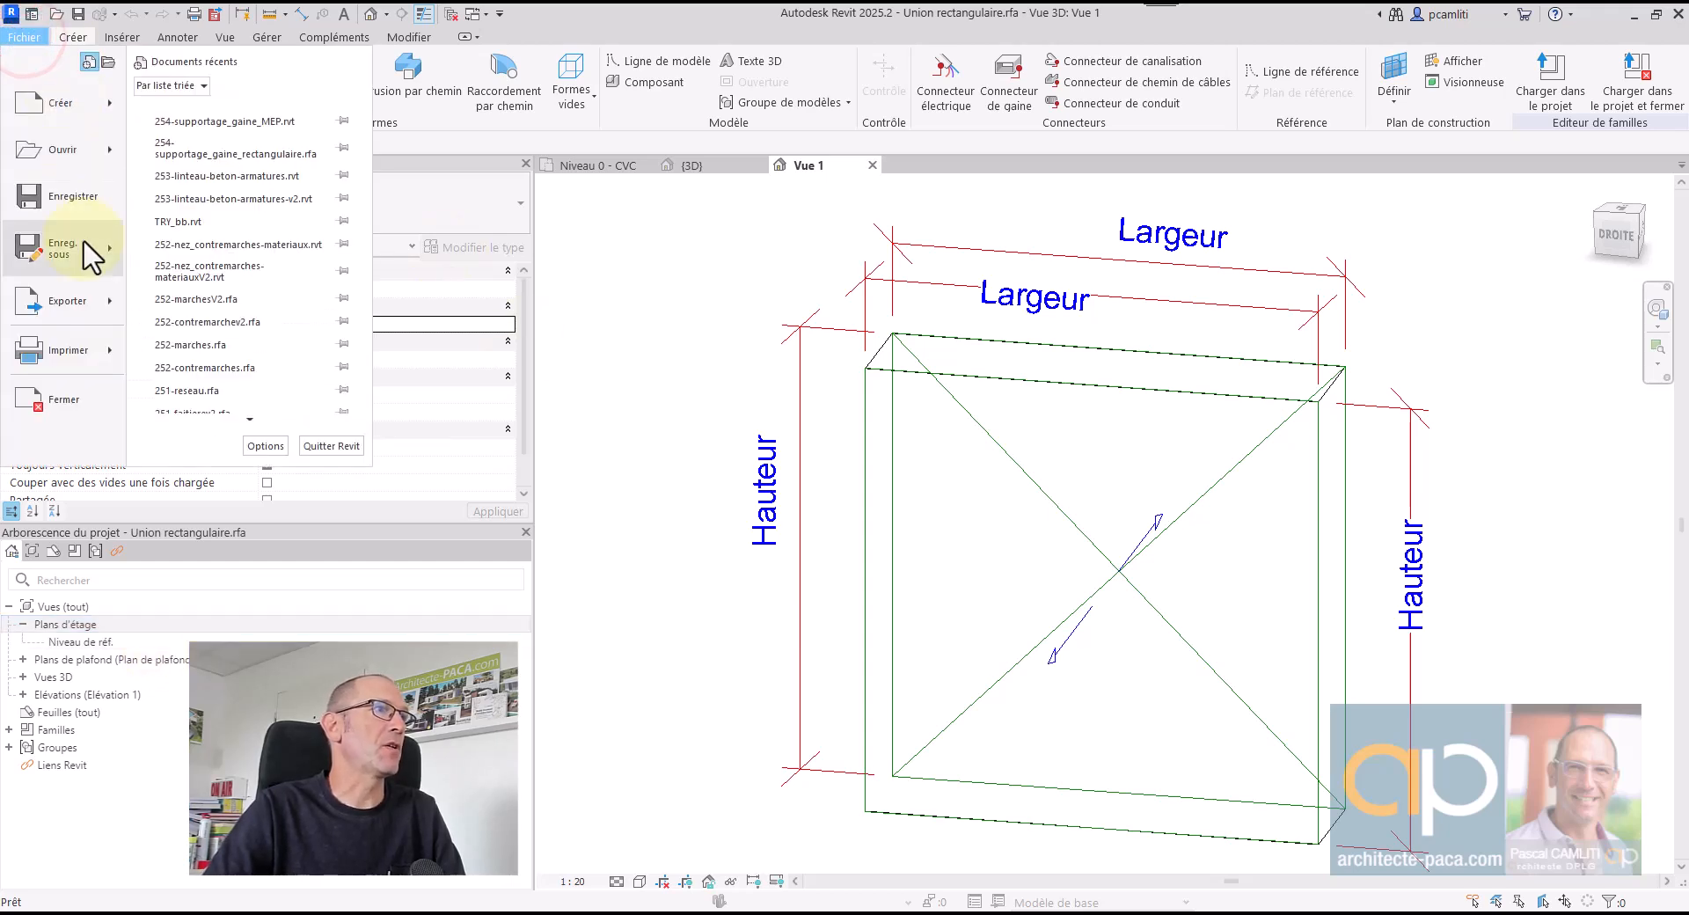
mouse_move(92, 251)
left_click(251, 237)
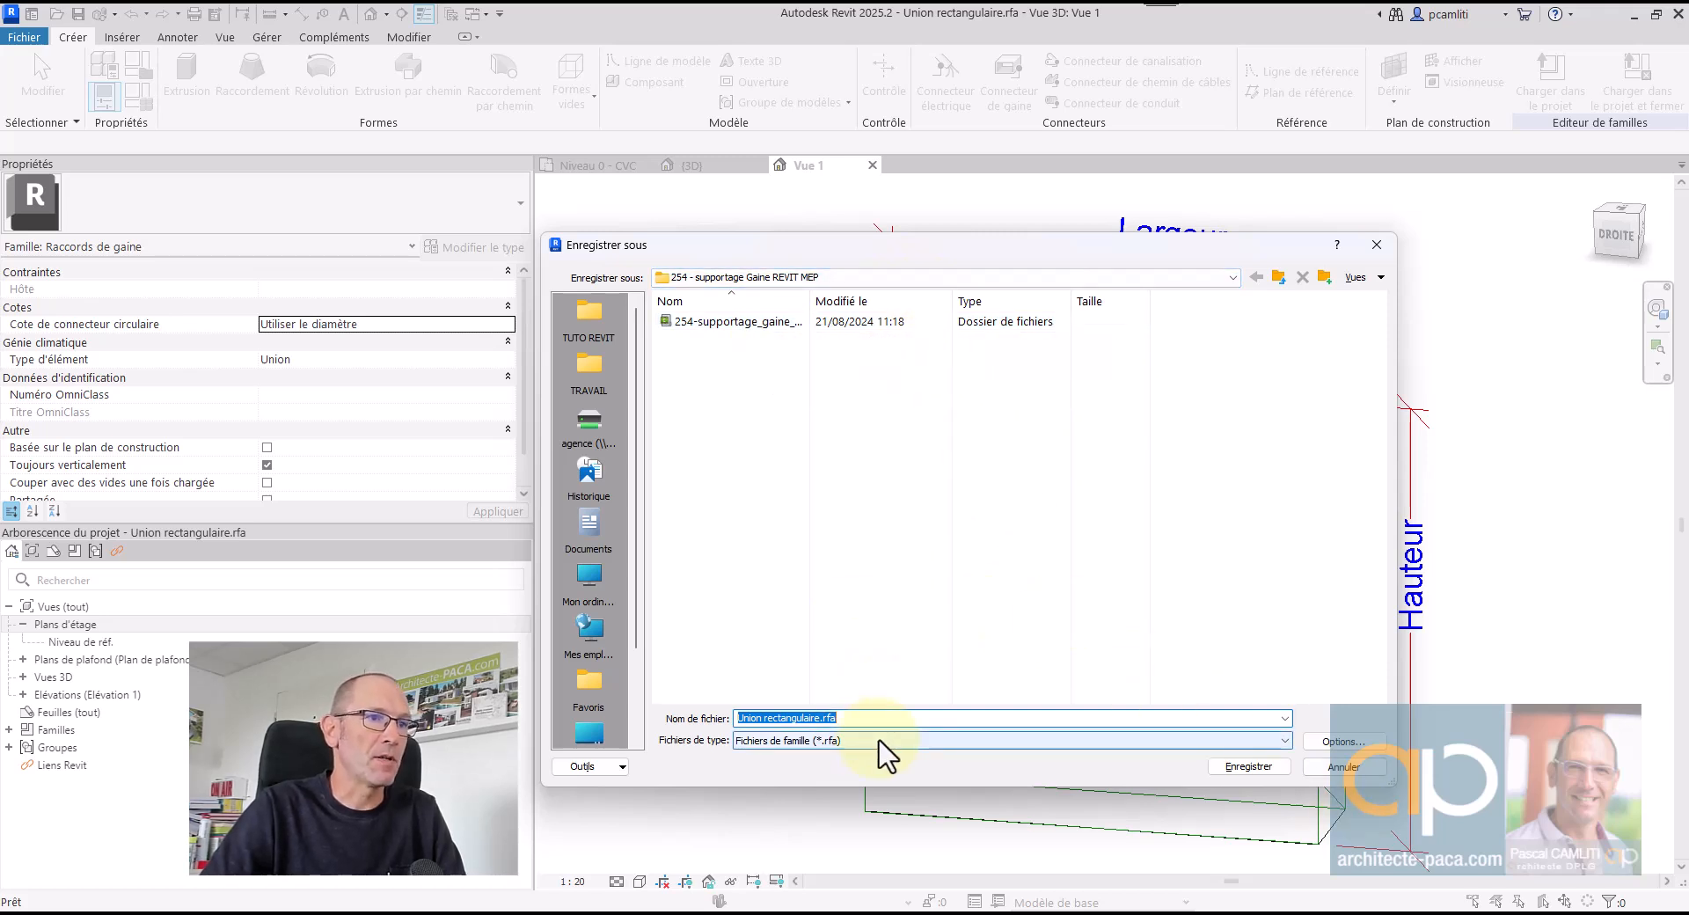
type("254")
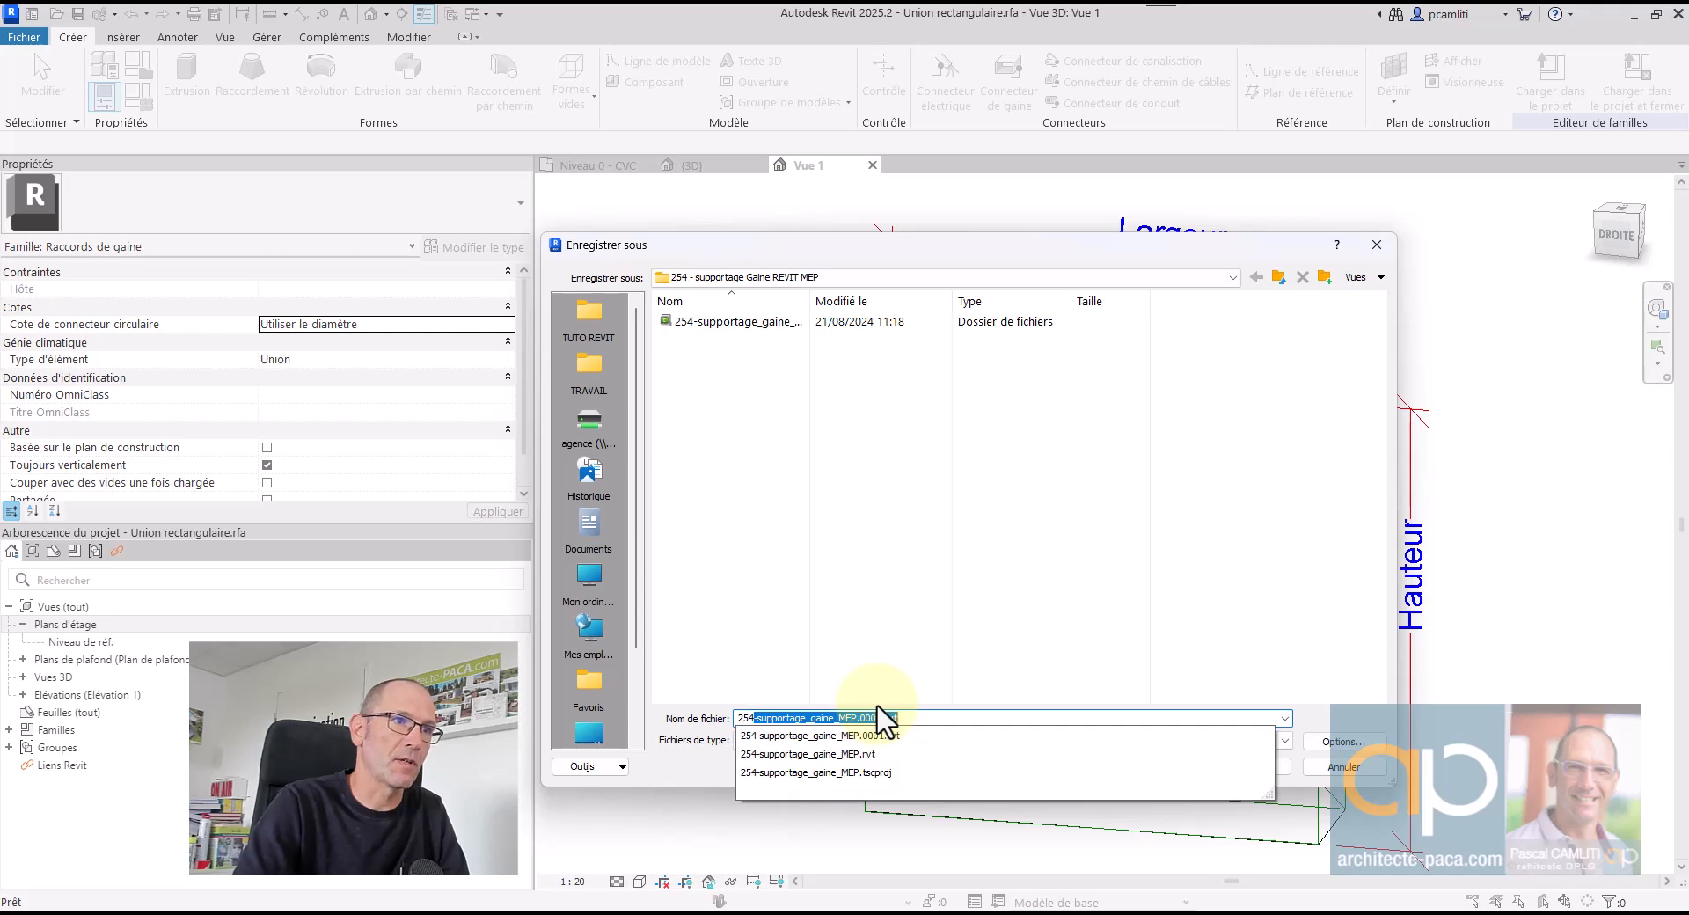
key("End")
key("BackSpace")
key("BackSpace")
key("BackSpace")
key("BackSpace")
key("BackSpace")
key("BackSpace")
key("BackSpace")
key("BackSpace")
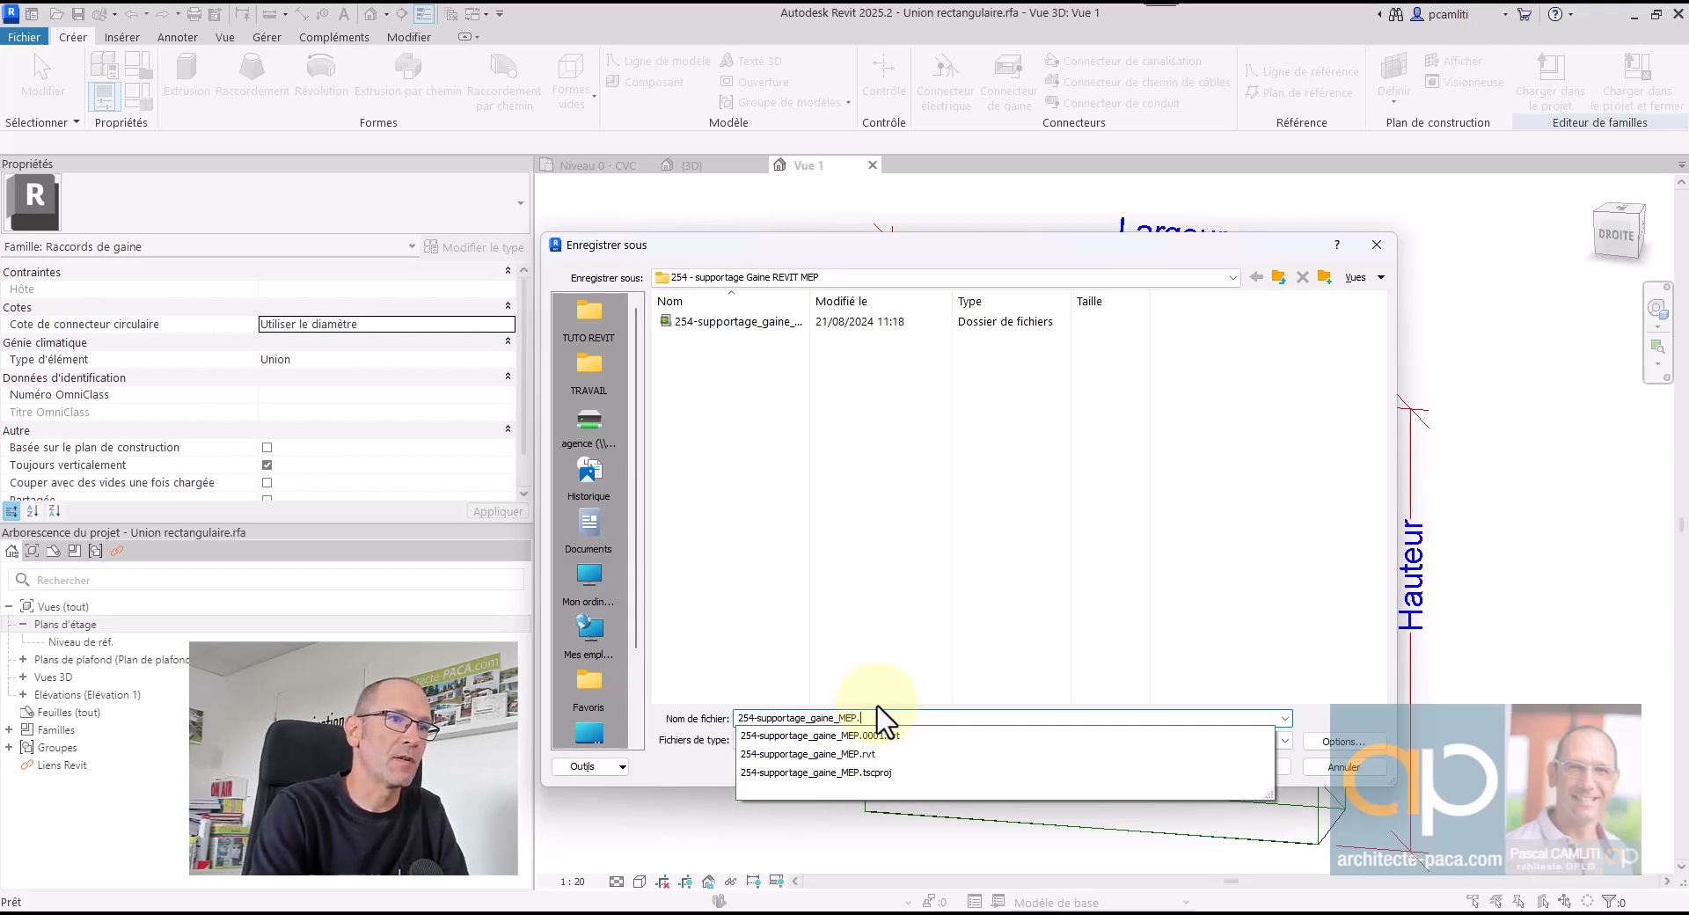
type("V2")
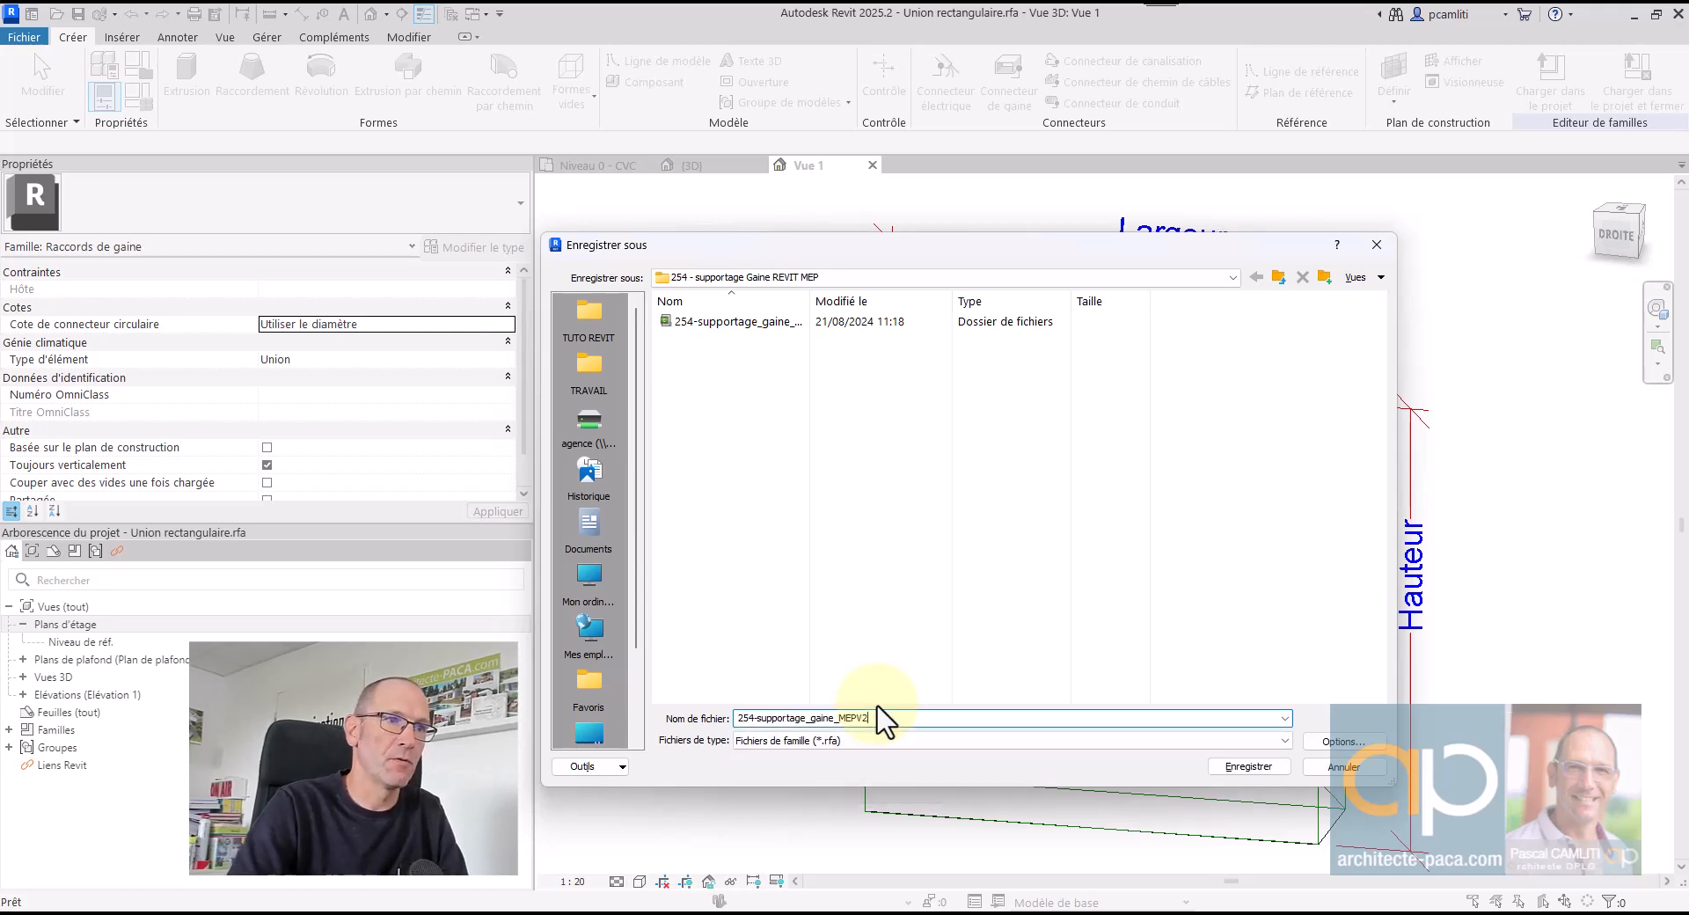
key("Return")
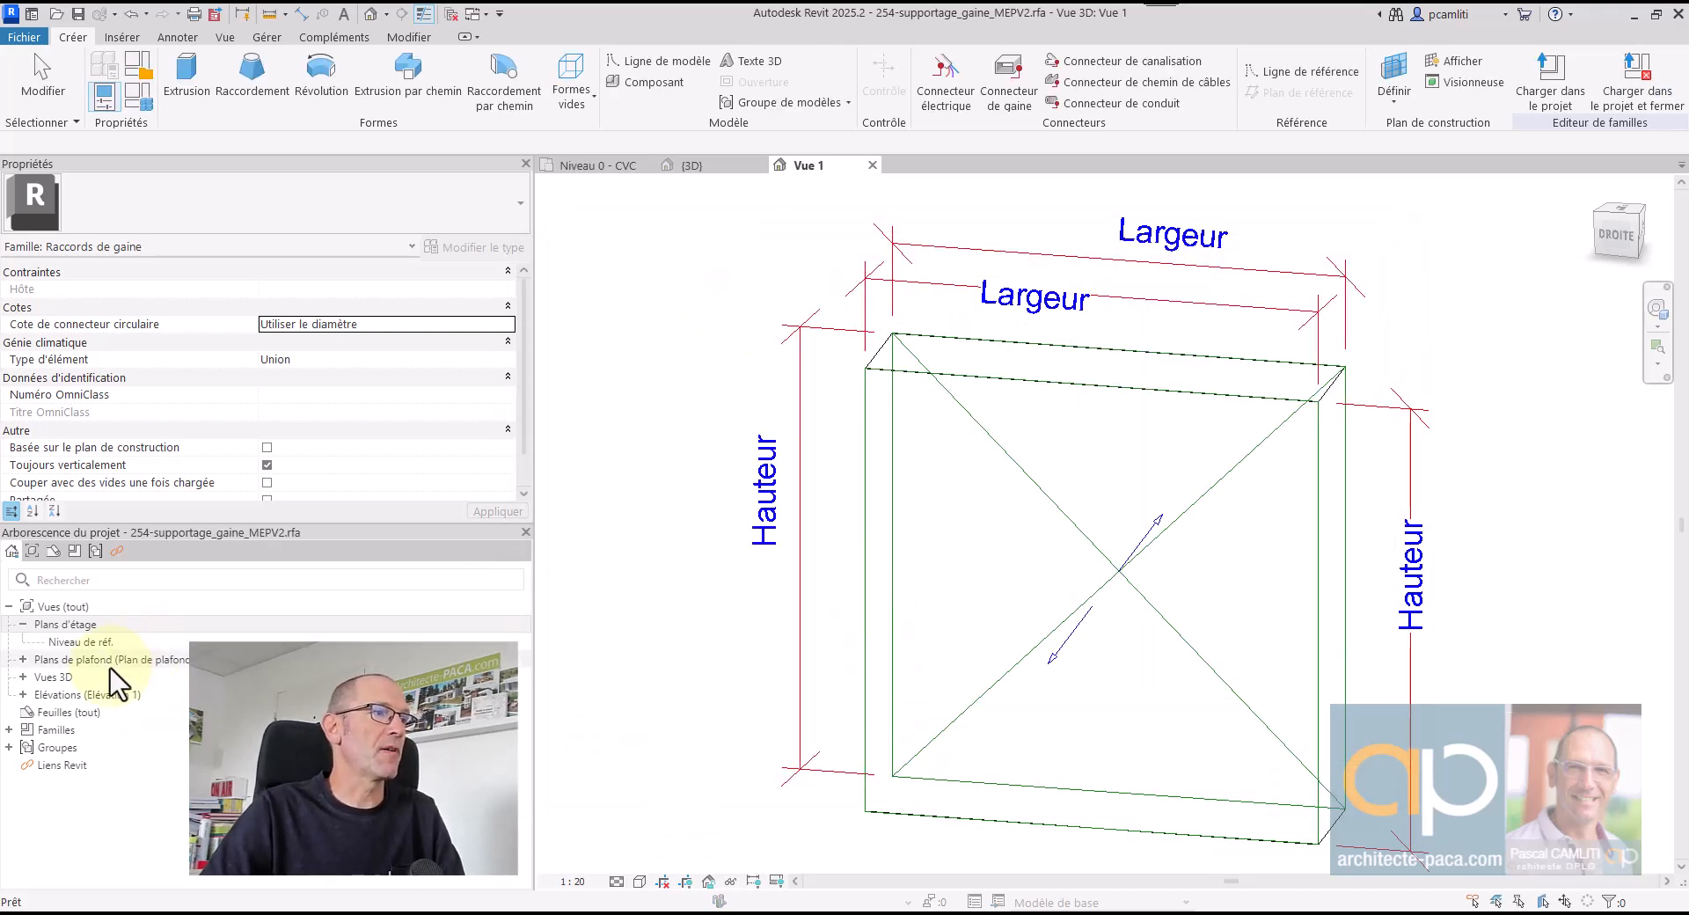
- Open the family's Avant elevation and its Droite elevation, and examine the duct profile in the Droite view
double_click(105, 699)
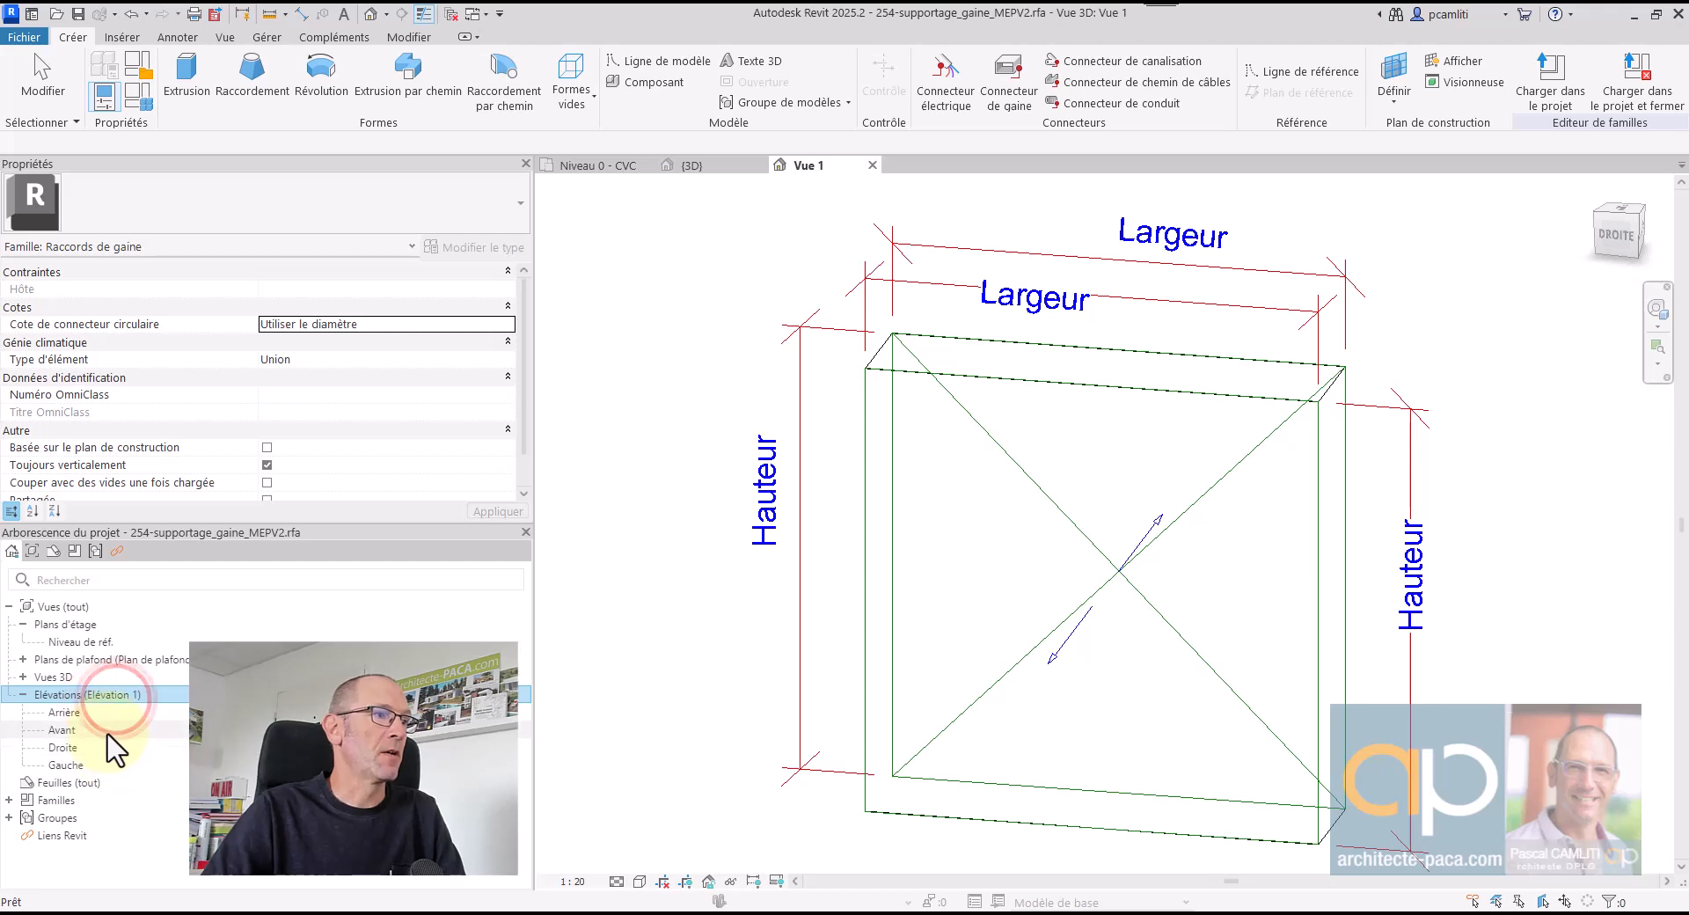
left_click(107, 730)
double_click(107, 730)
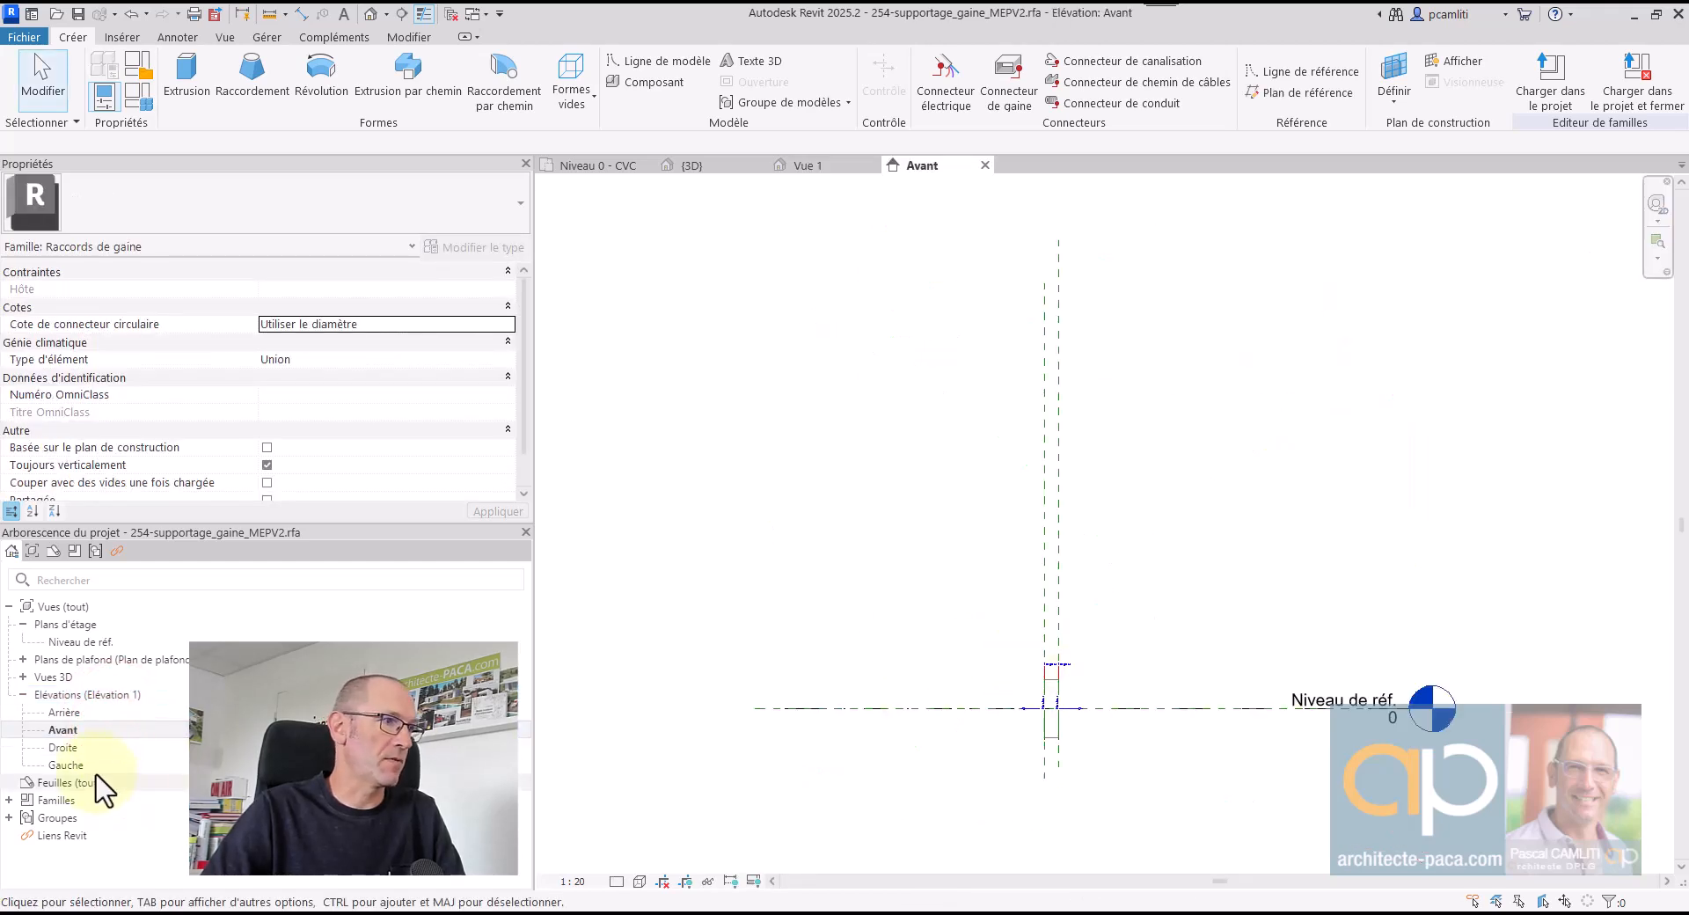
double_click(82, 746)
scroll(1074, 681, "up", 2)
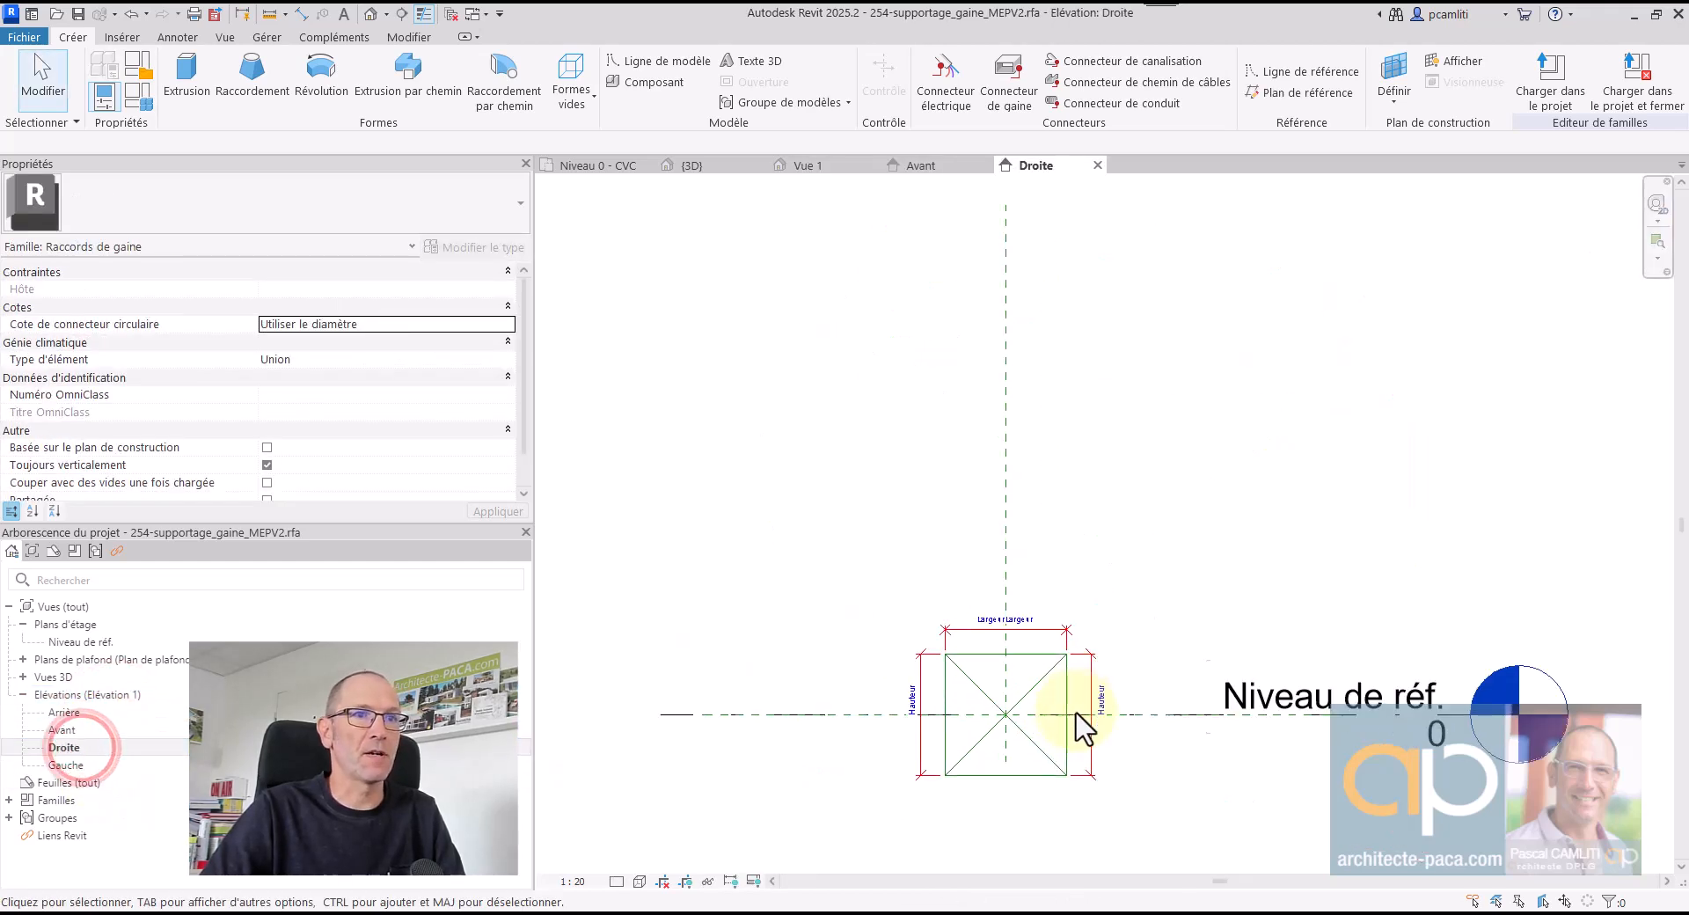
scroll(1057, 721, "down", 1)
middle_click_drag(1055, 717, 1089, 589)
scroll(1030, 484, "up", 2)
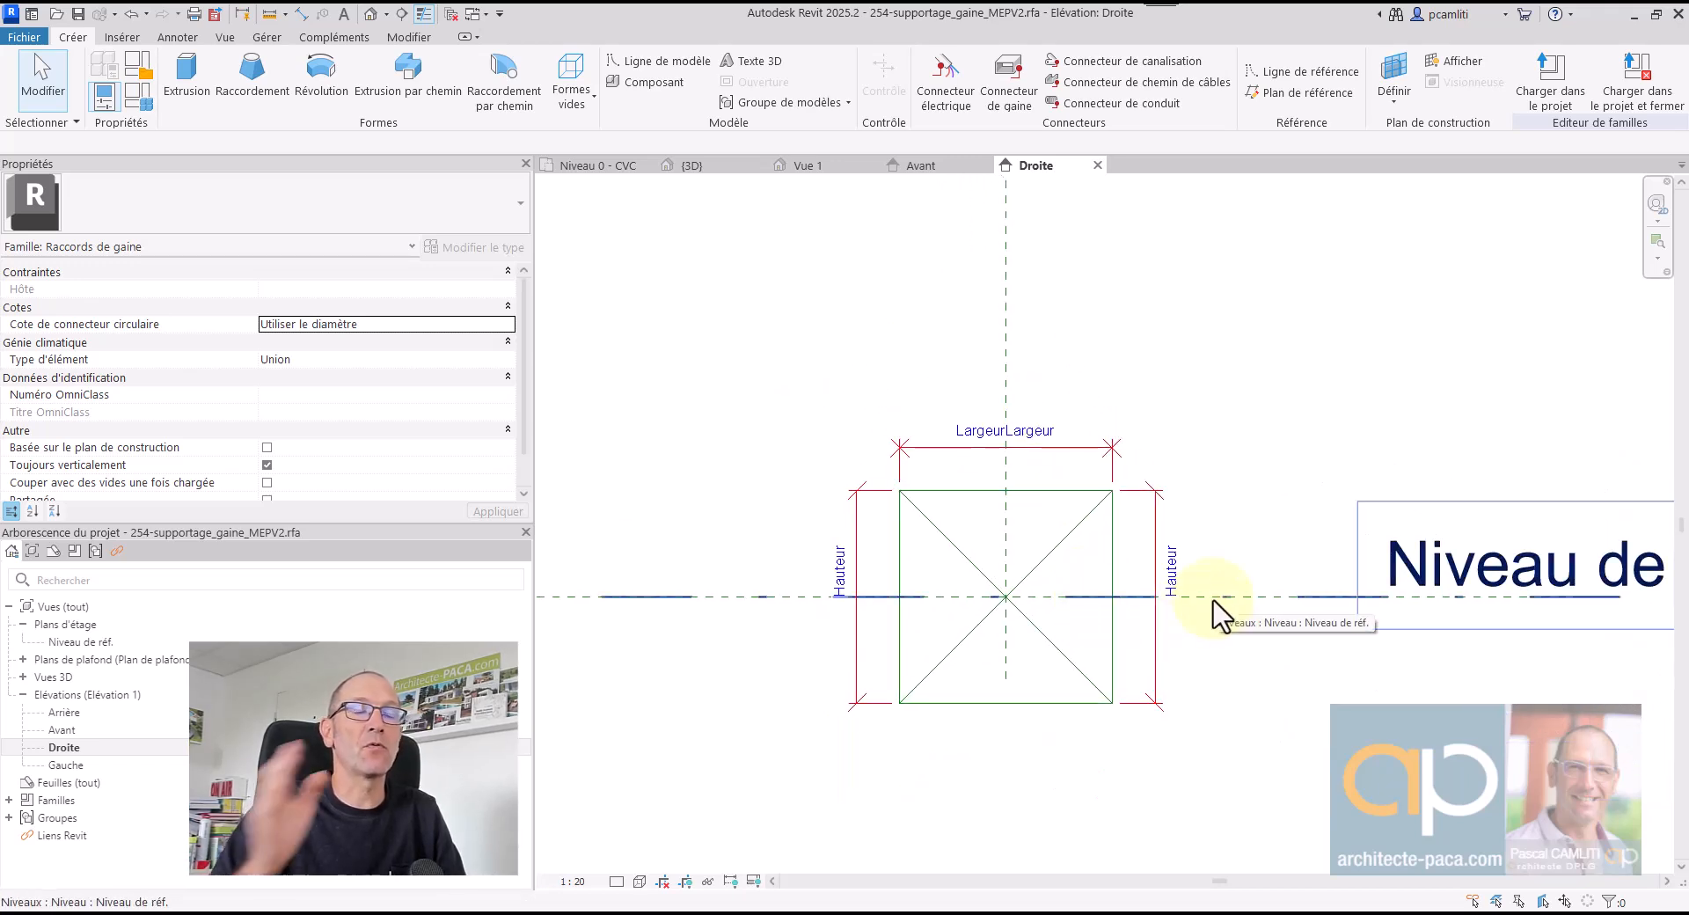
scroll(1009, 380, "up", 1)
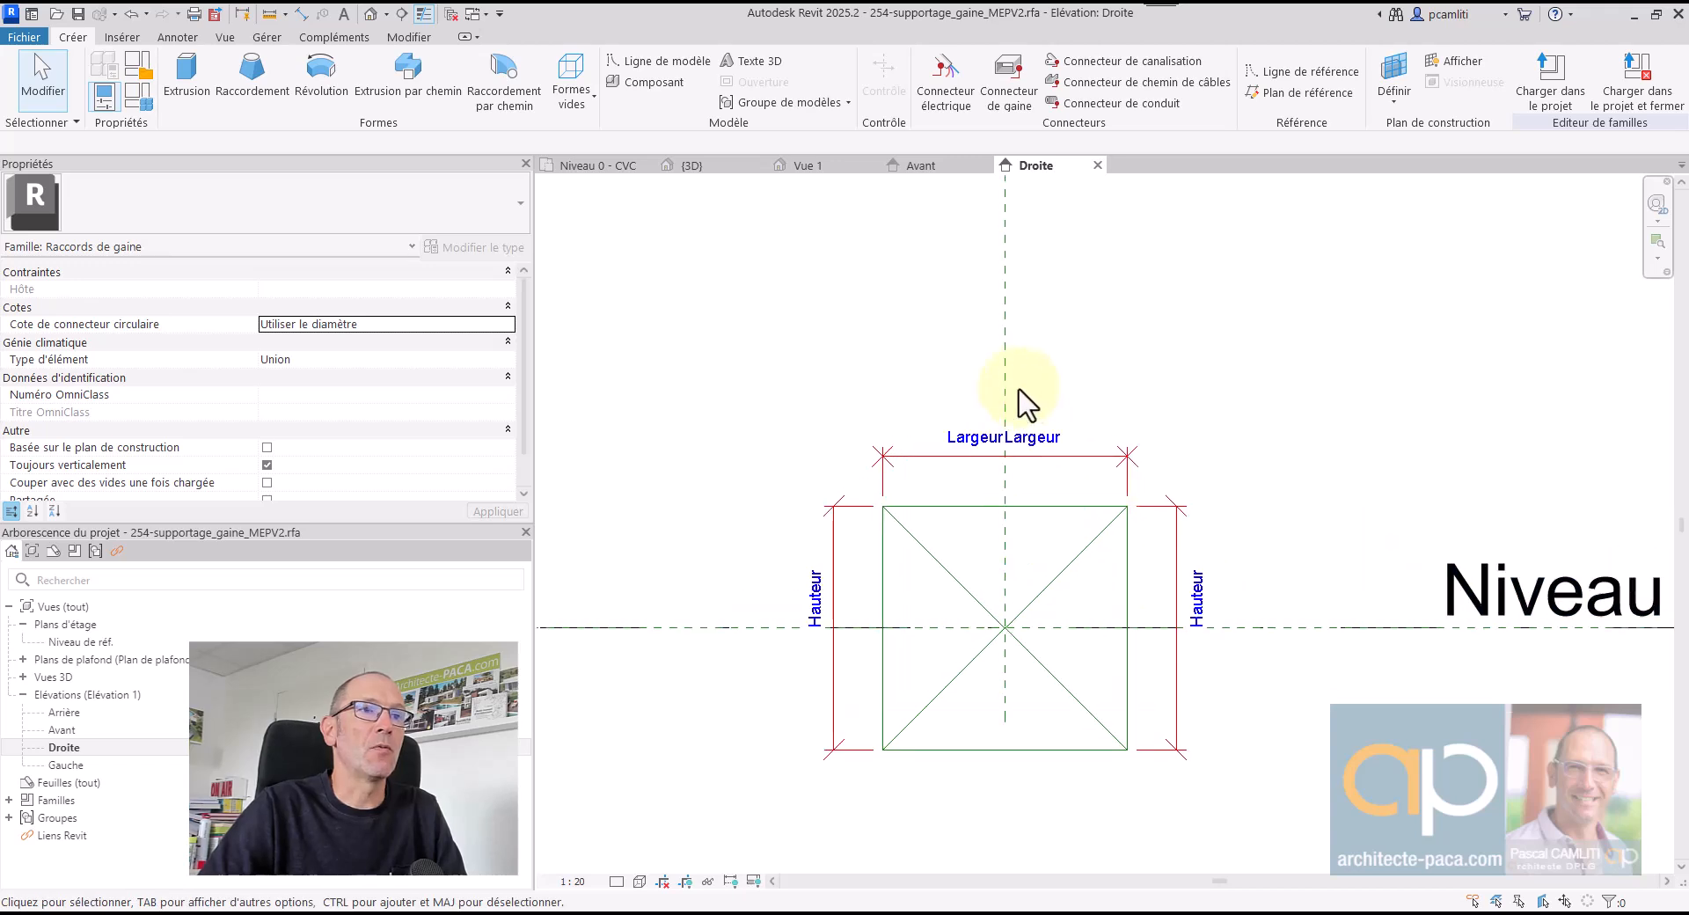
middle_click_drag(1027, 401, 1011, 329)
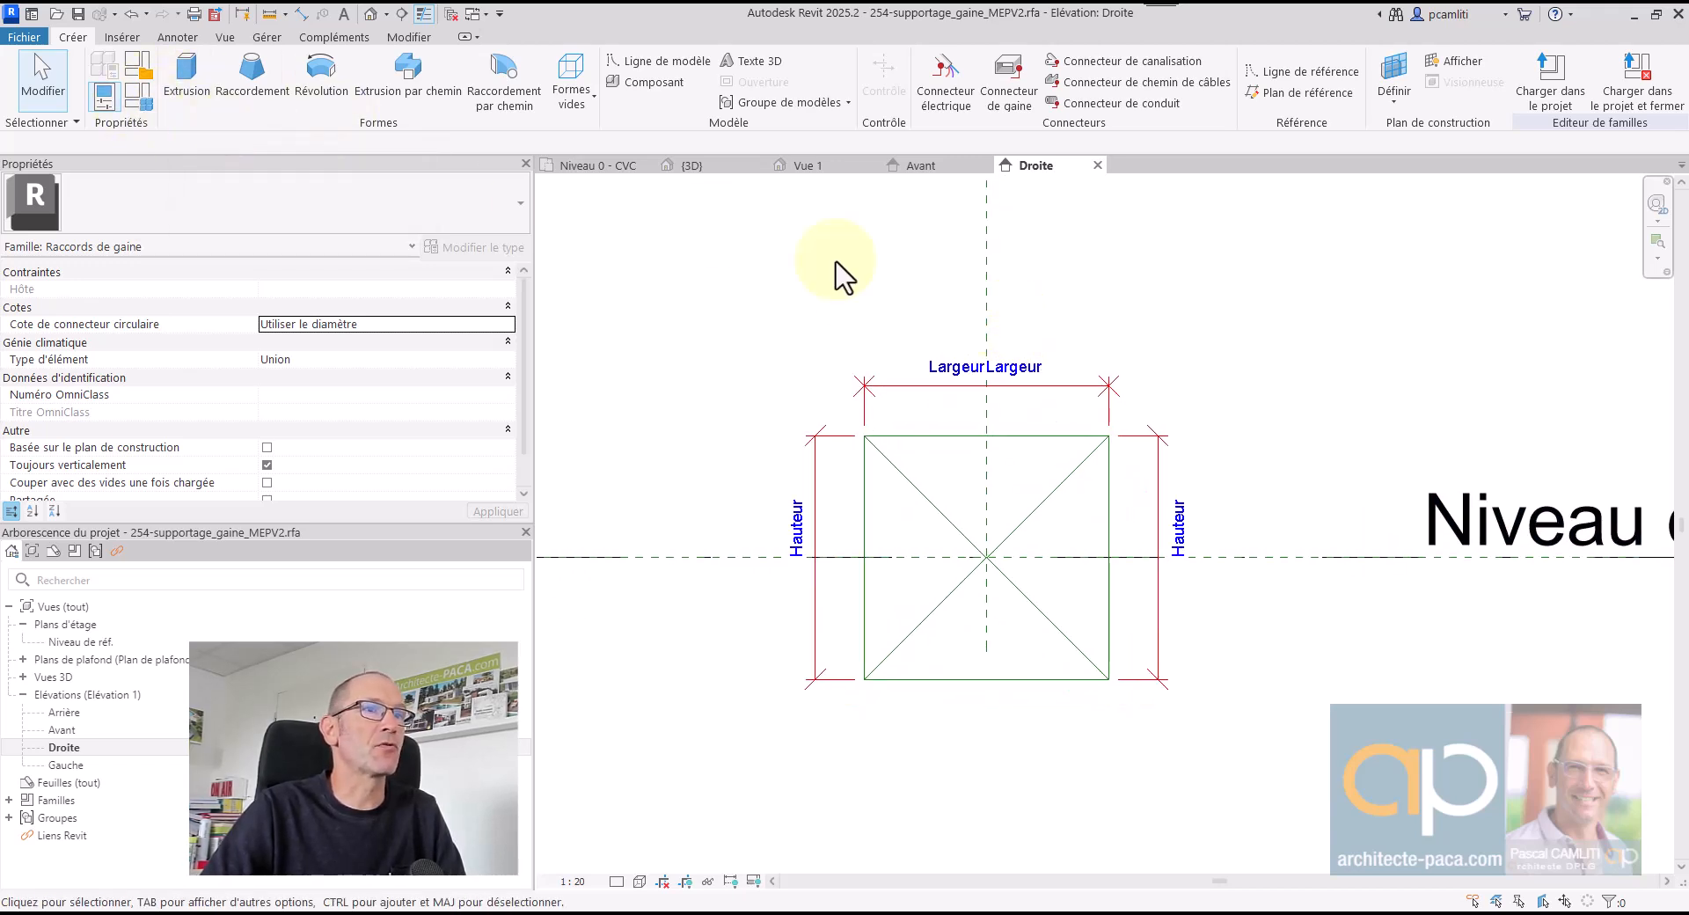
- Copy the vertical centre reference plane six times in the Droite view, placing three copies near each side edge of the duct profile
middle_click_drag(1087, 373, 1071, 350)
scroll(1038, 325, "up", 1)
middle_click_drag(958, 270, 940, 348)
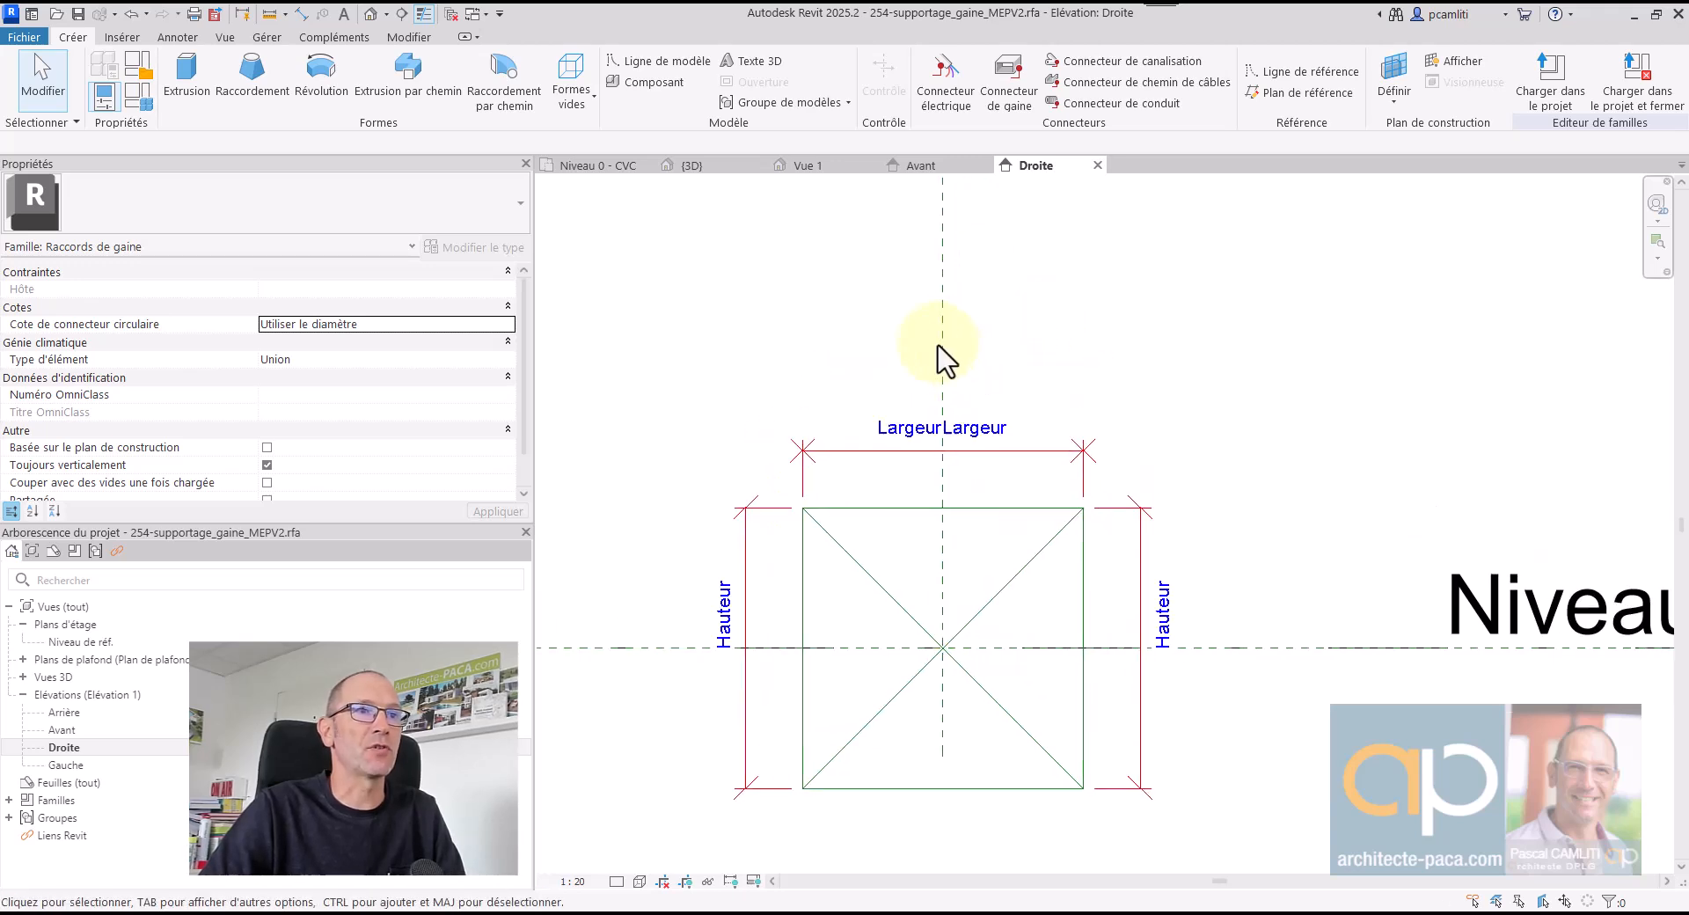
left_click(944, 345)
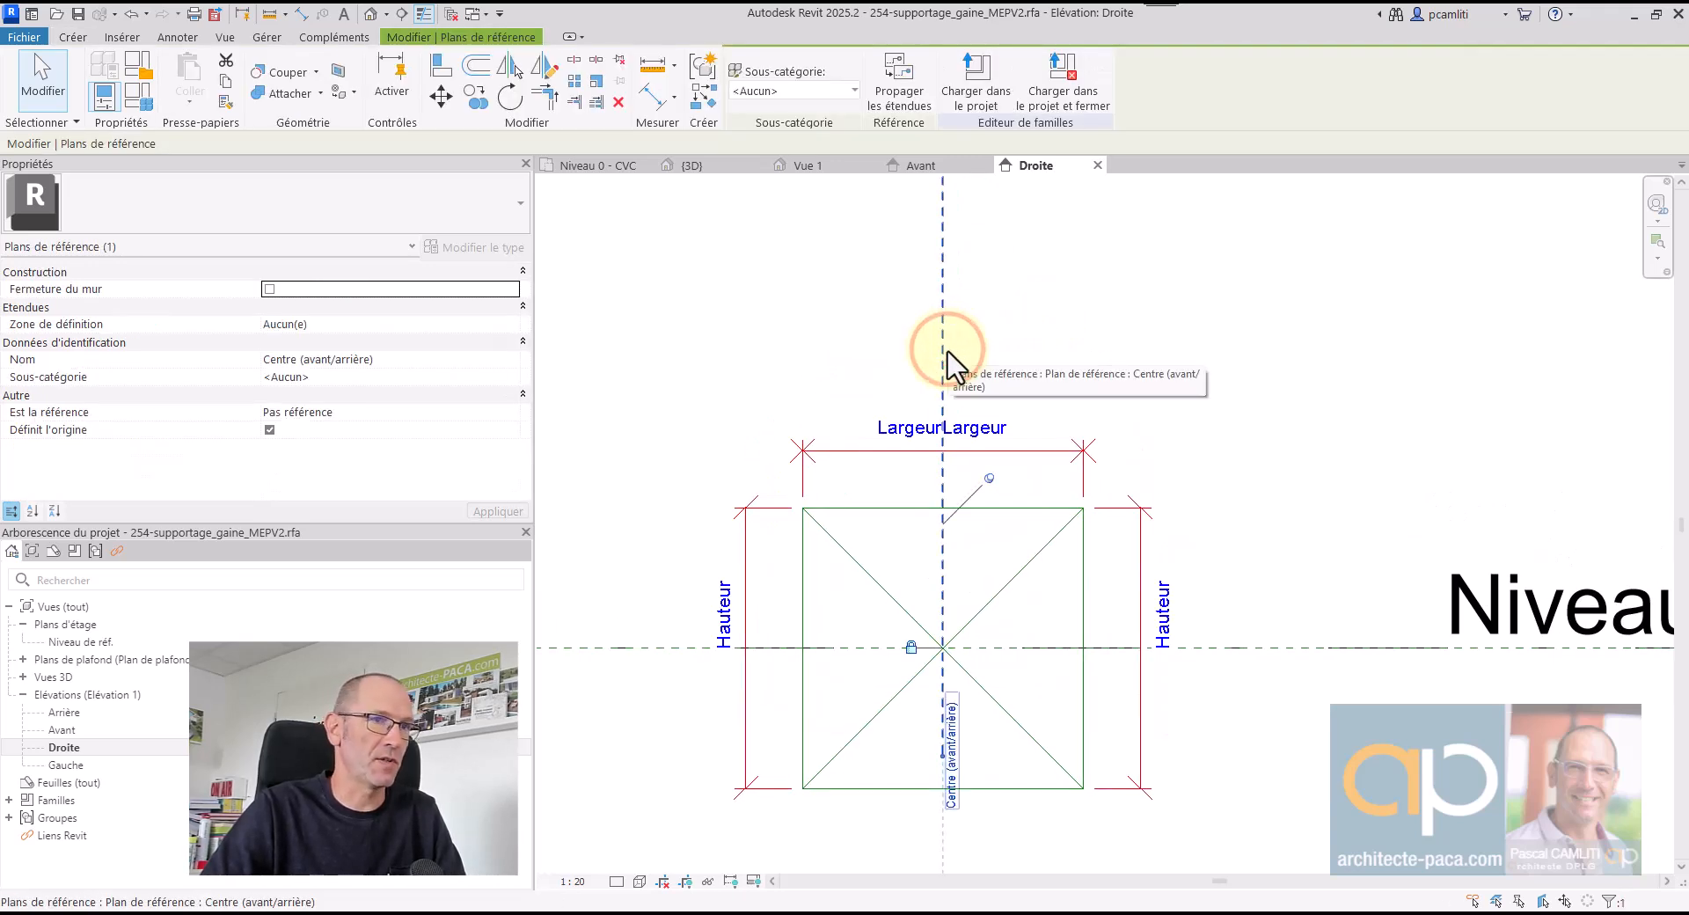
key("c")
key("o")
left_click(945, 353)
left_click(1107, 356)
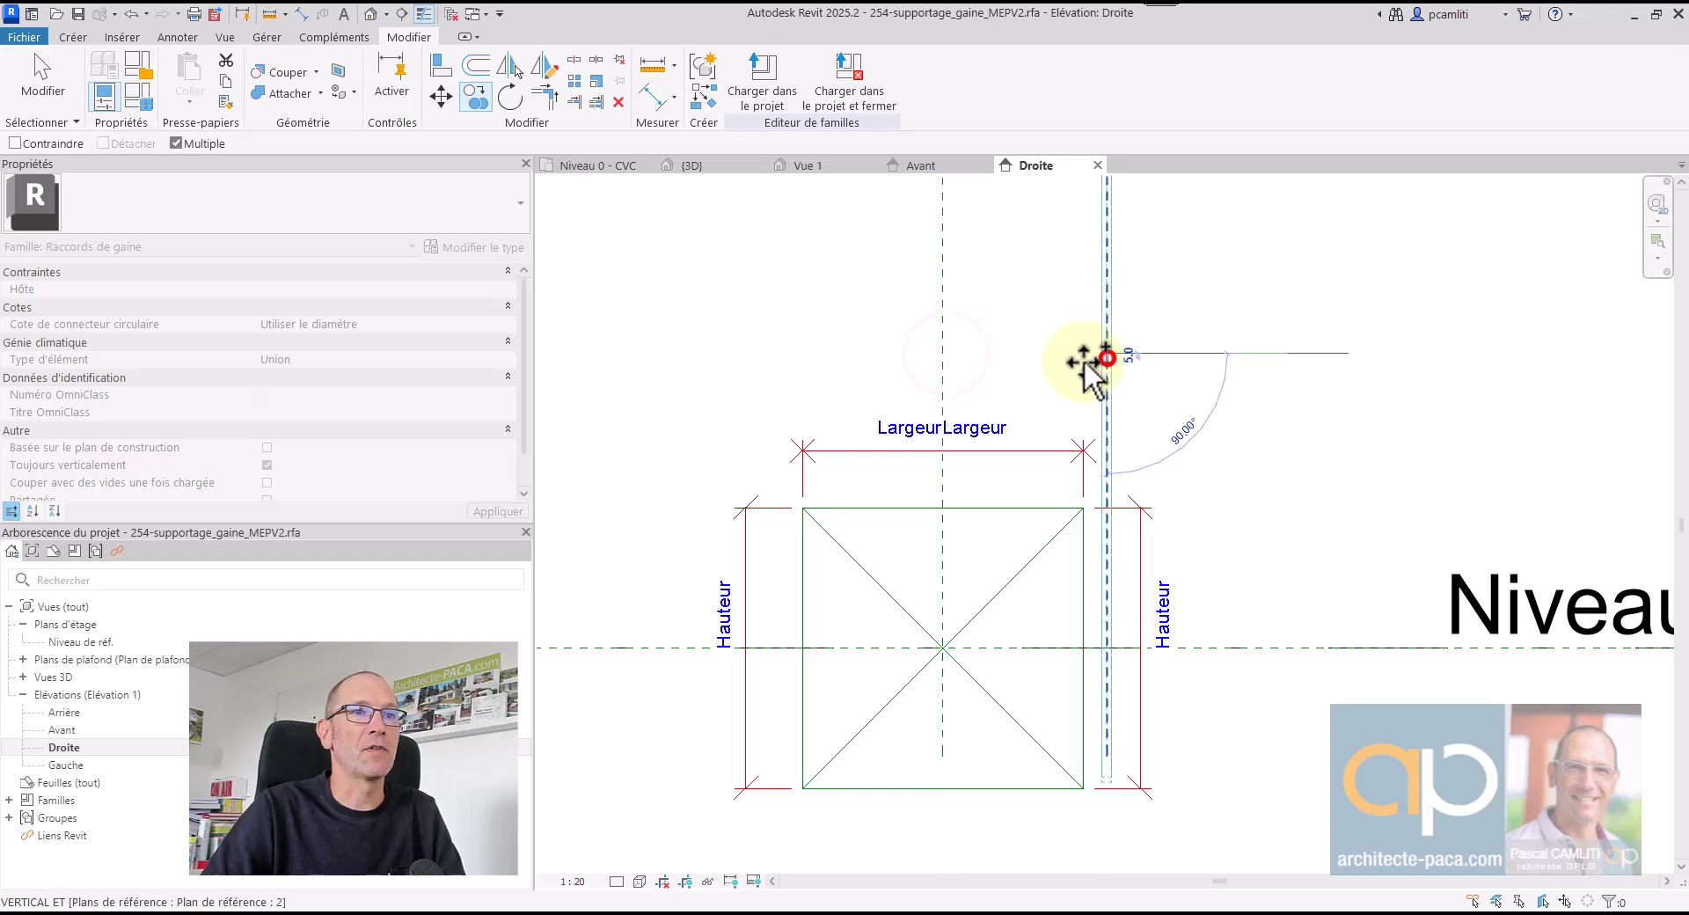
left_click(780, 381)
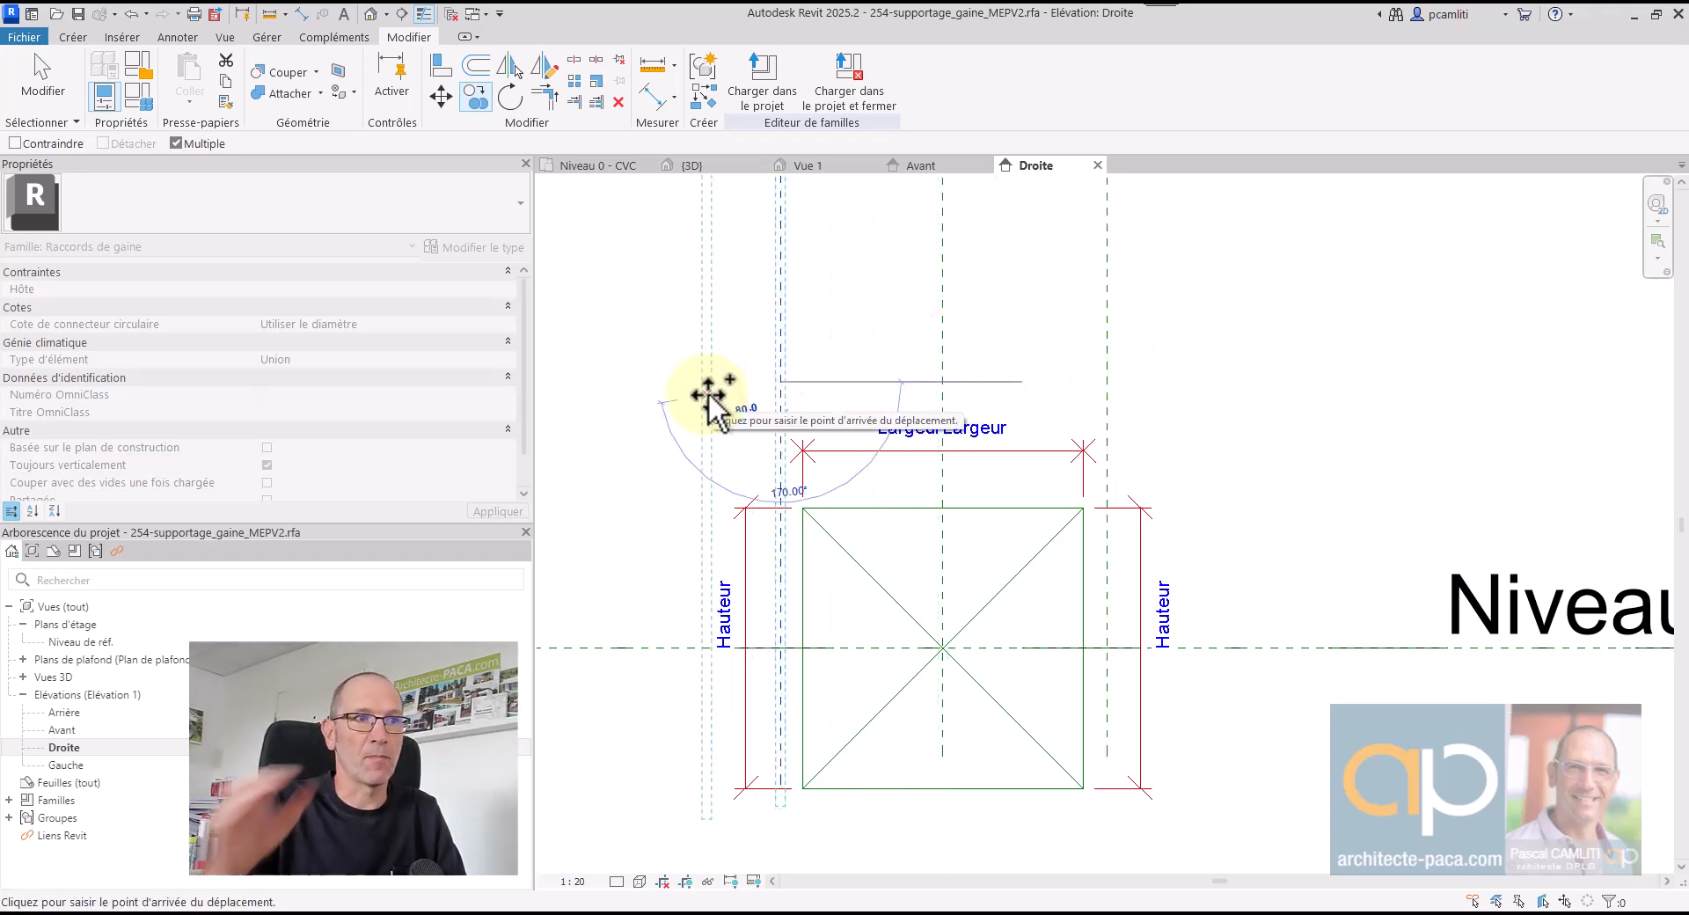
left_click(758, 395)
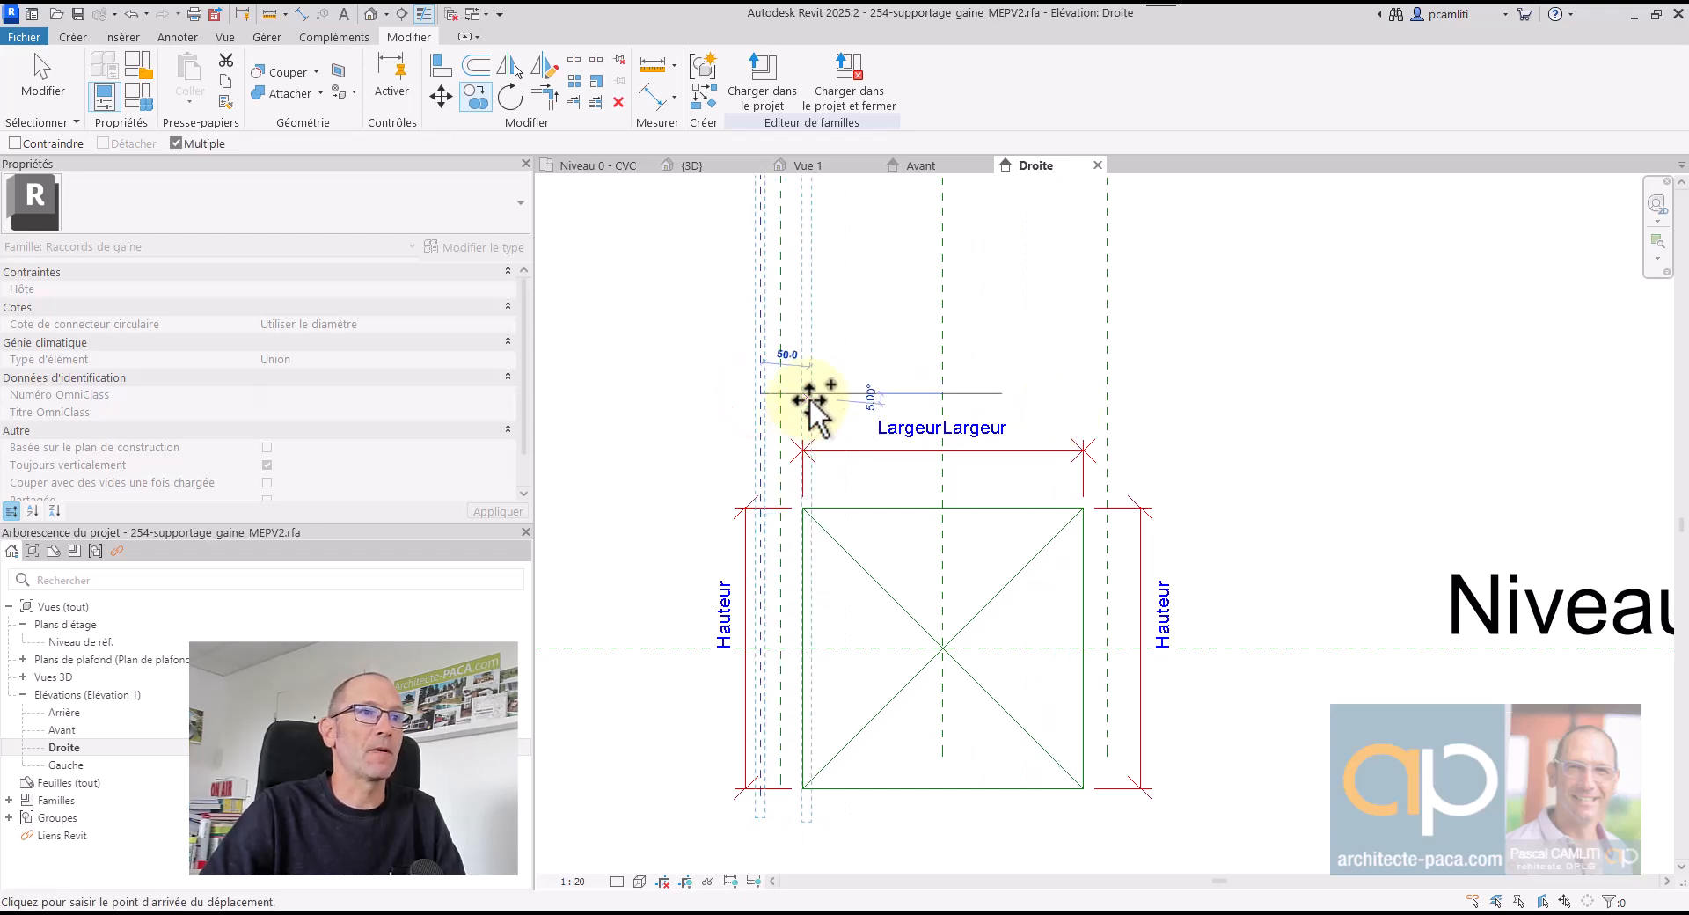
left_click(800, 388)
left_click(1083, 388)
left_click(1122, 384)
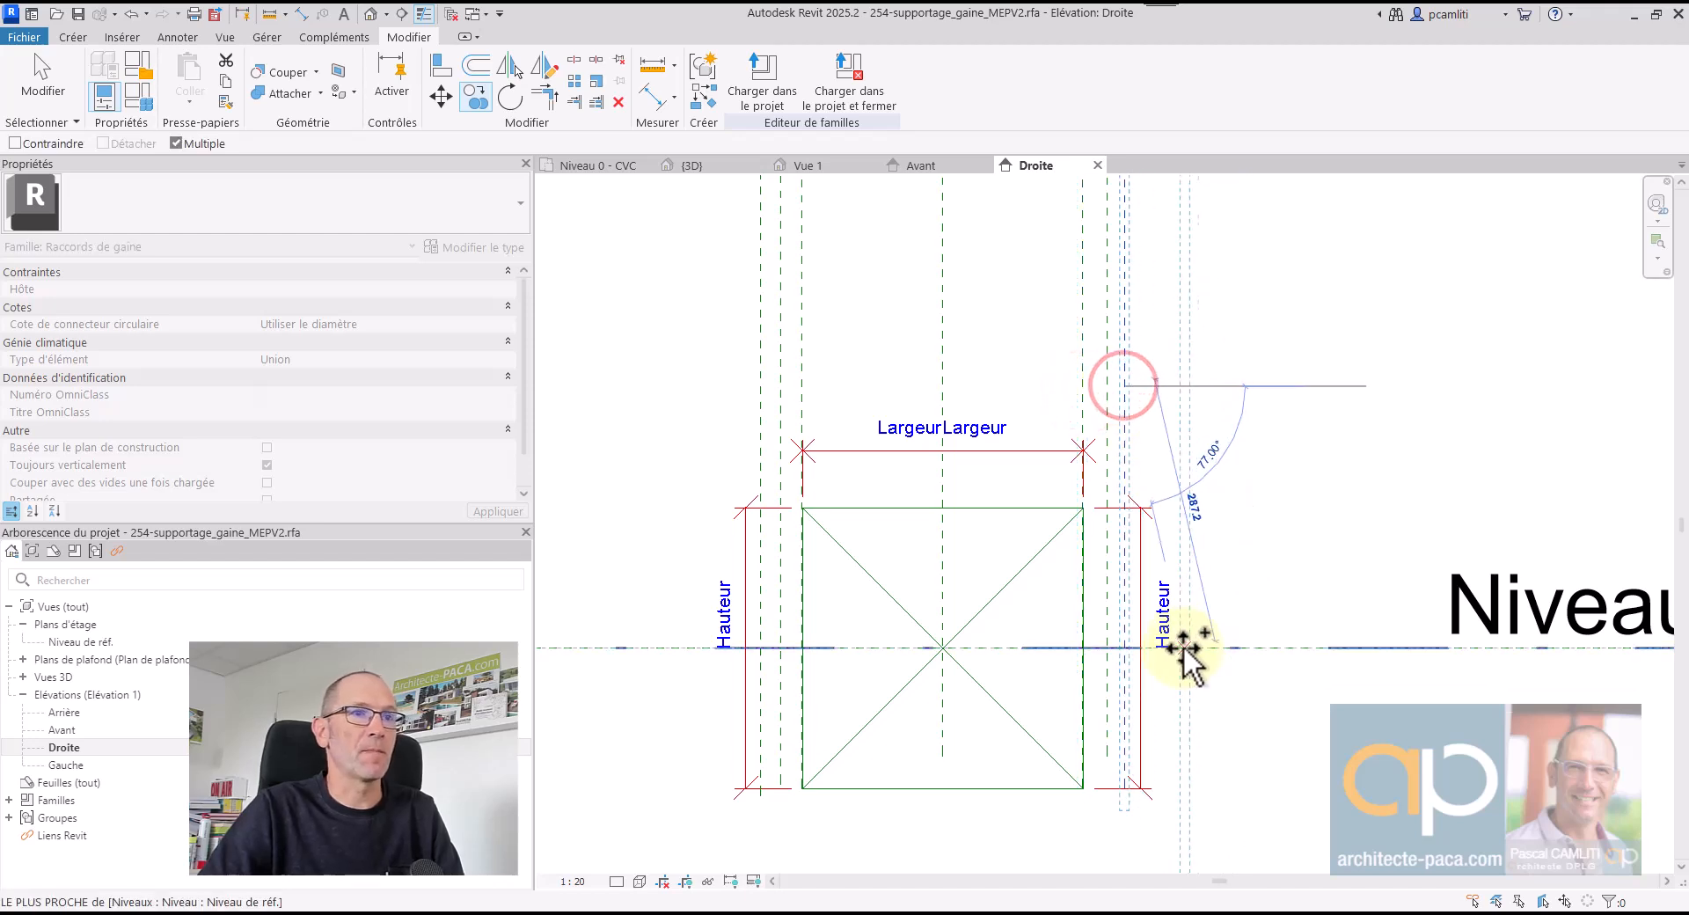
key("Escape")
key("Escape")
- Copy the horizontal centre reference plane three times: one above the duct, one near its bottom edge and one slightly lower
middle_click_drag(1217, 652, 1202, 561)
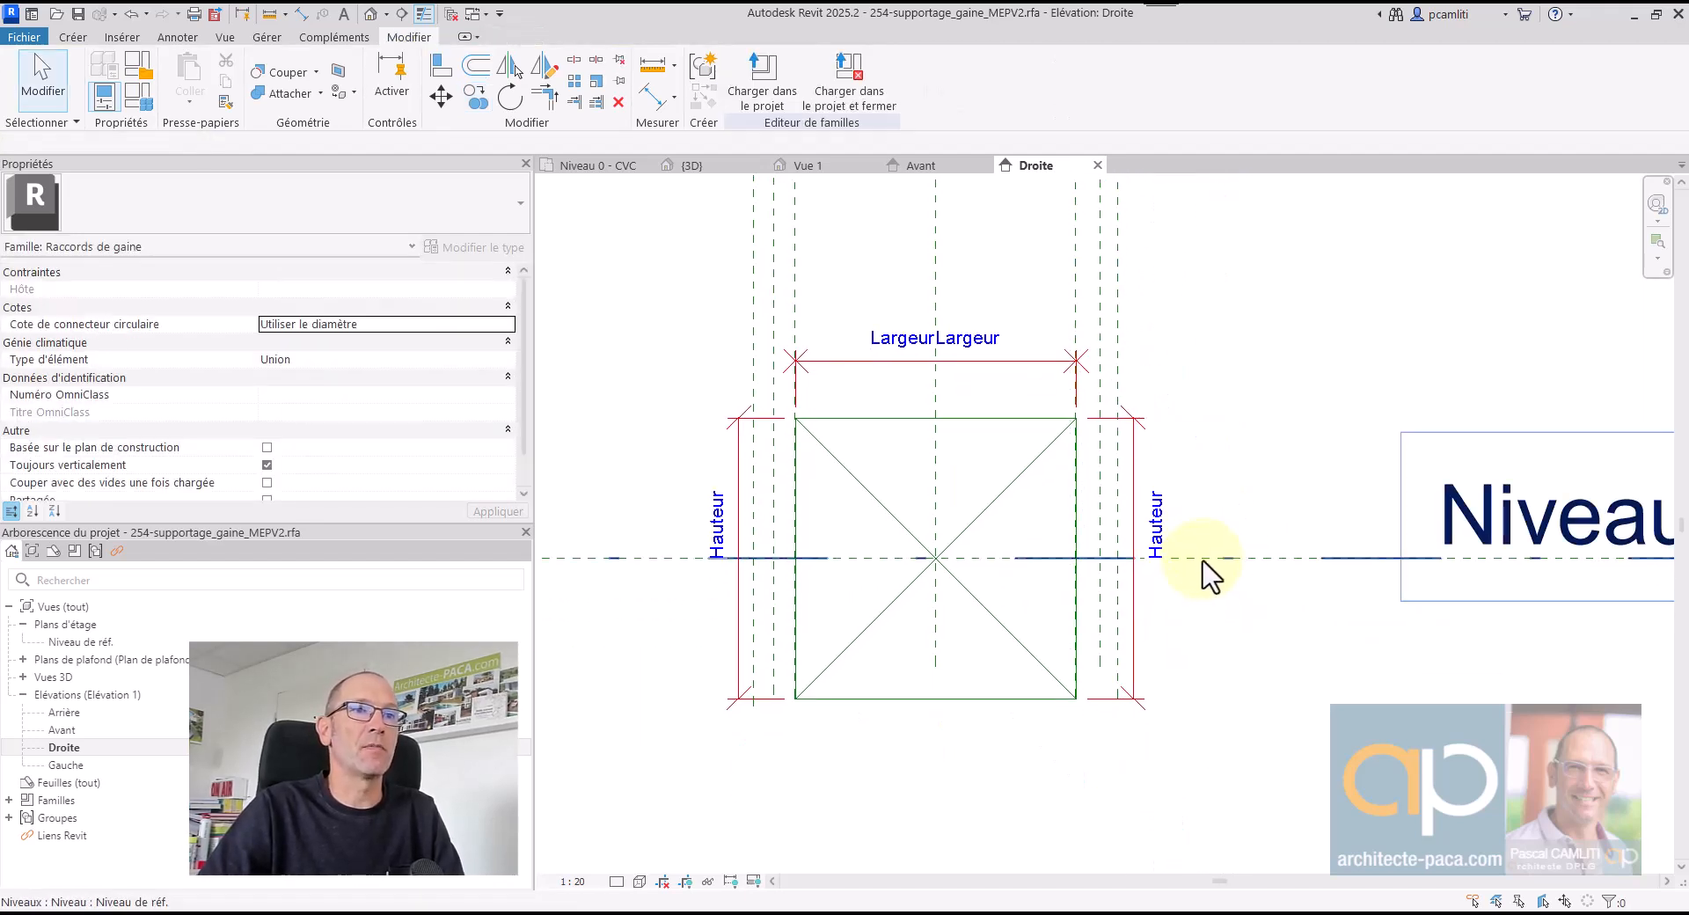
left_click(1202, 559)
scroll(1202, 559, "down", 2)
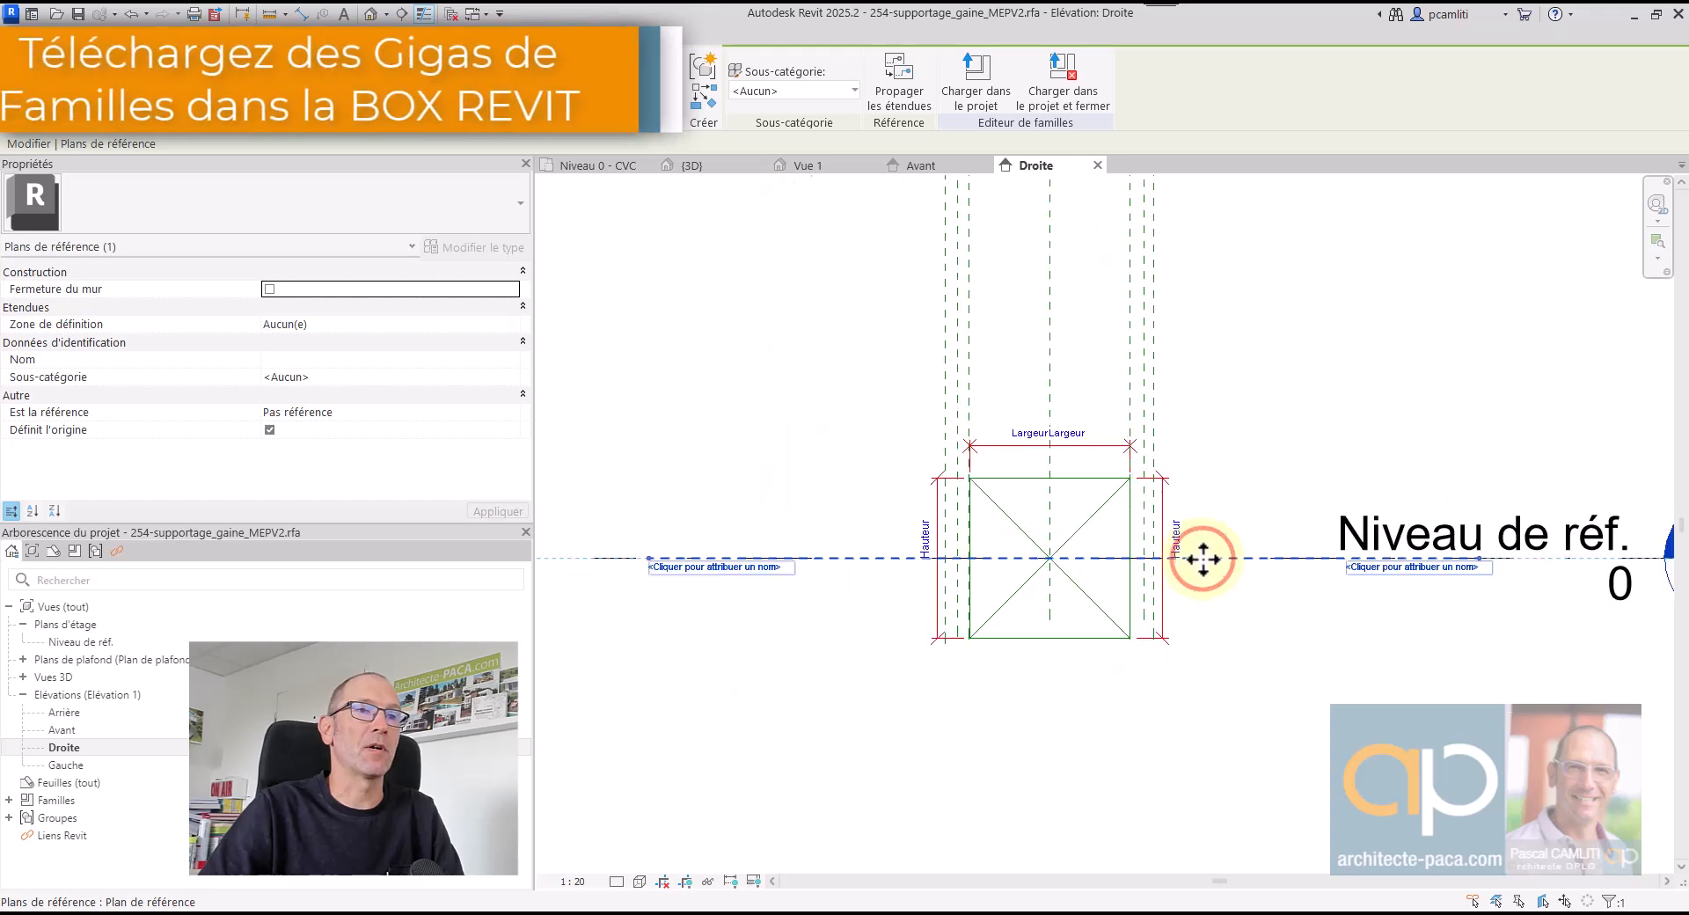
key("c")
key("o")
left_click(1201, 557)
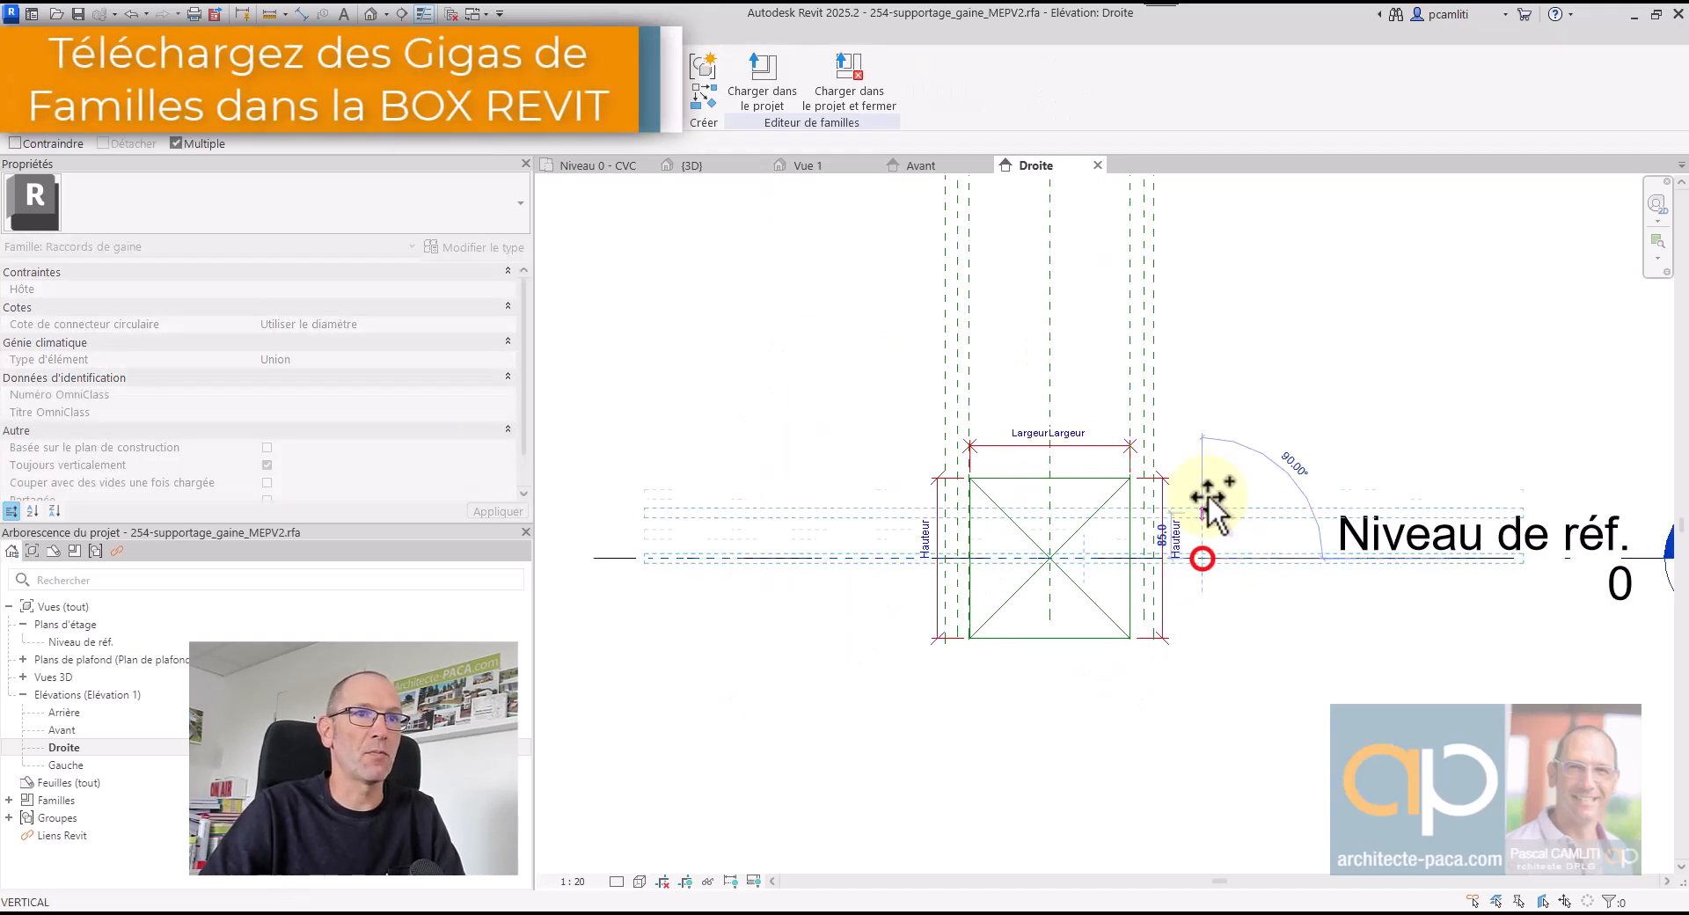
left_click(1201, 356)
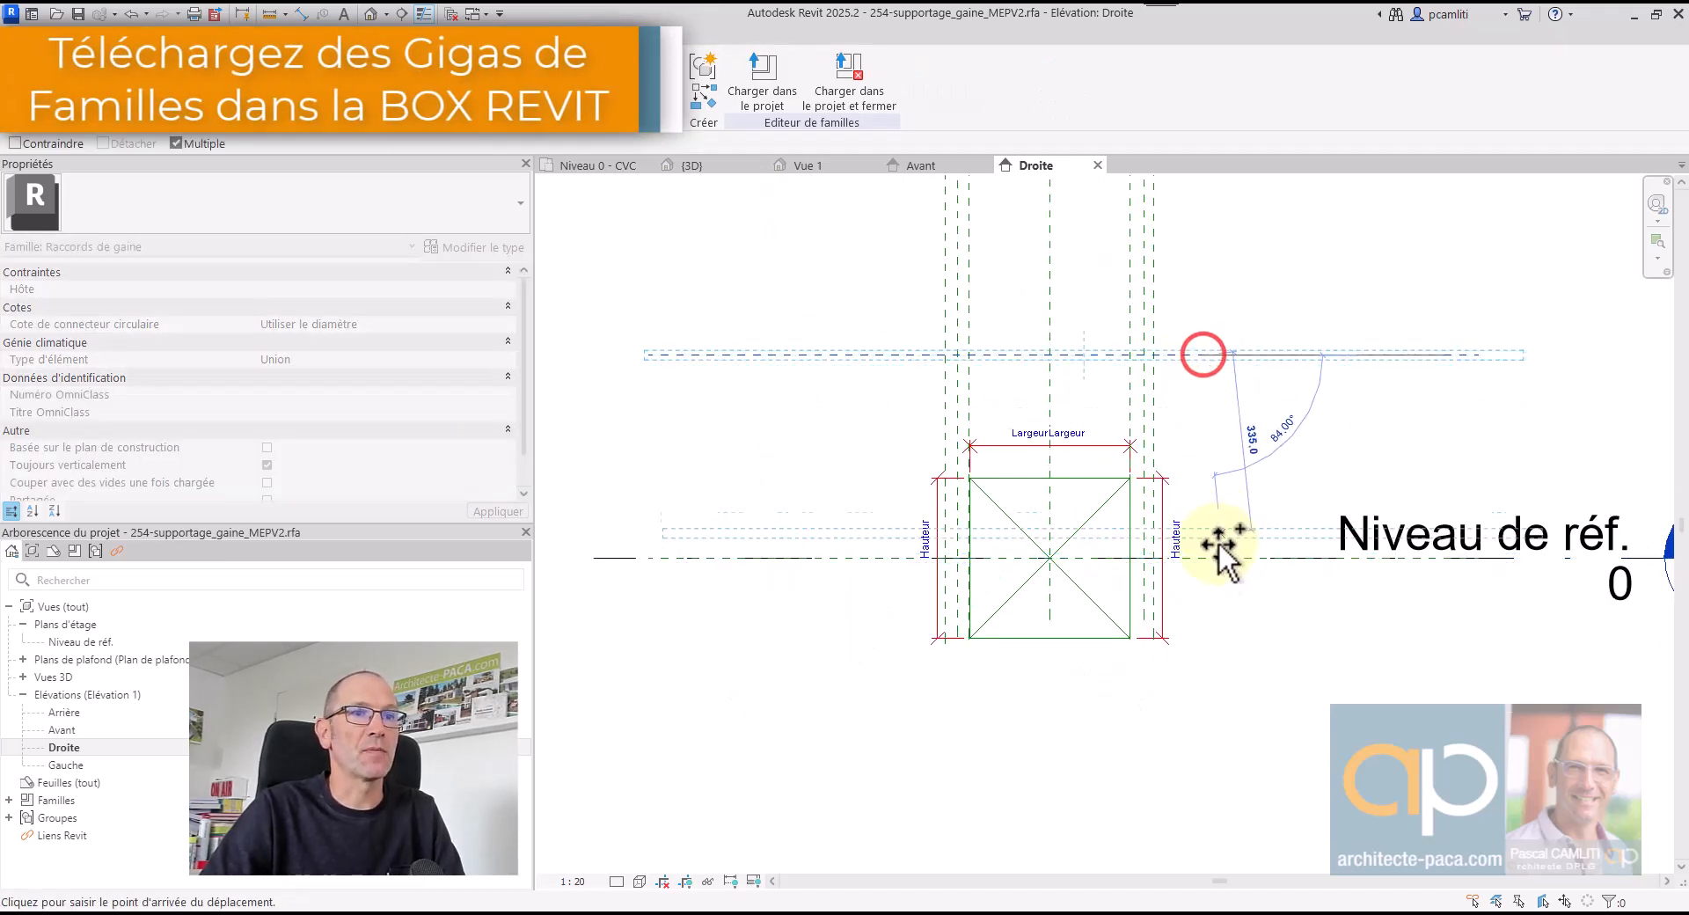
left_click(1190, 660)
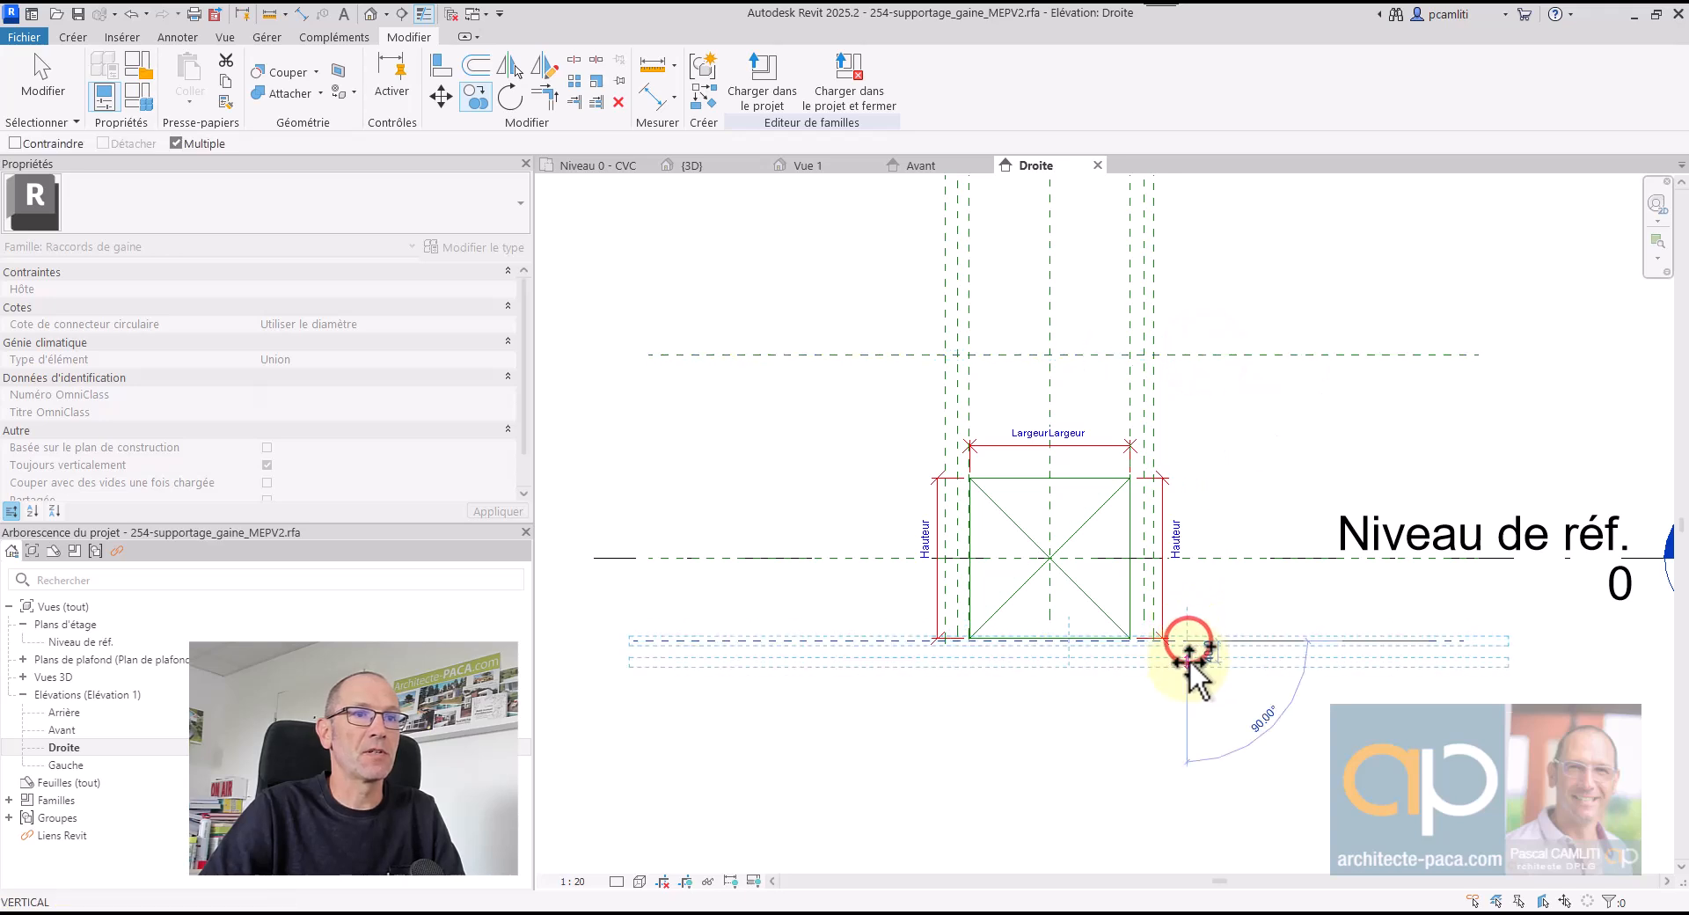
key("Escape")
scroll(1225, 679, "up", 2)
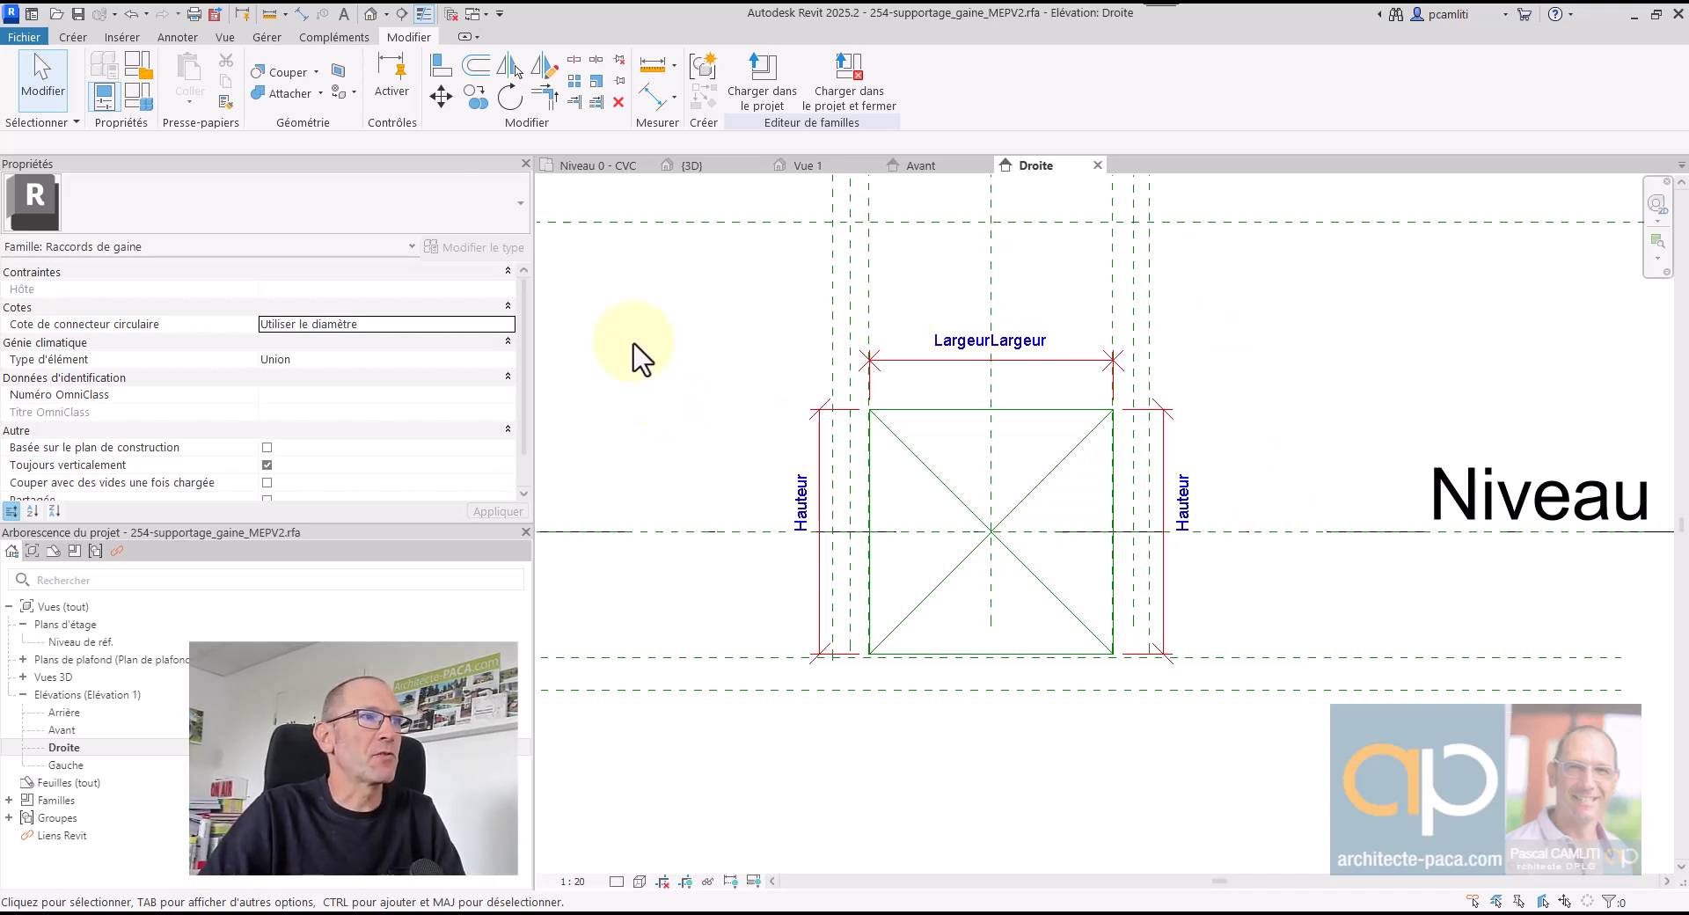
left_click(438, 78)
scroll(897, 475, "up", 2)
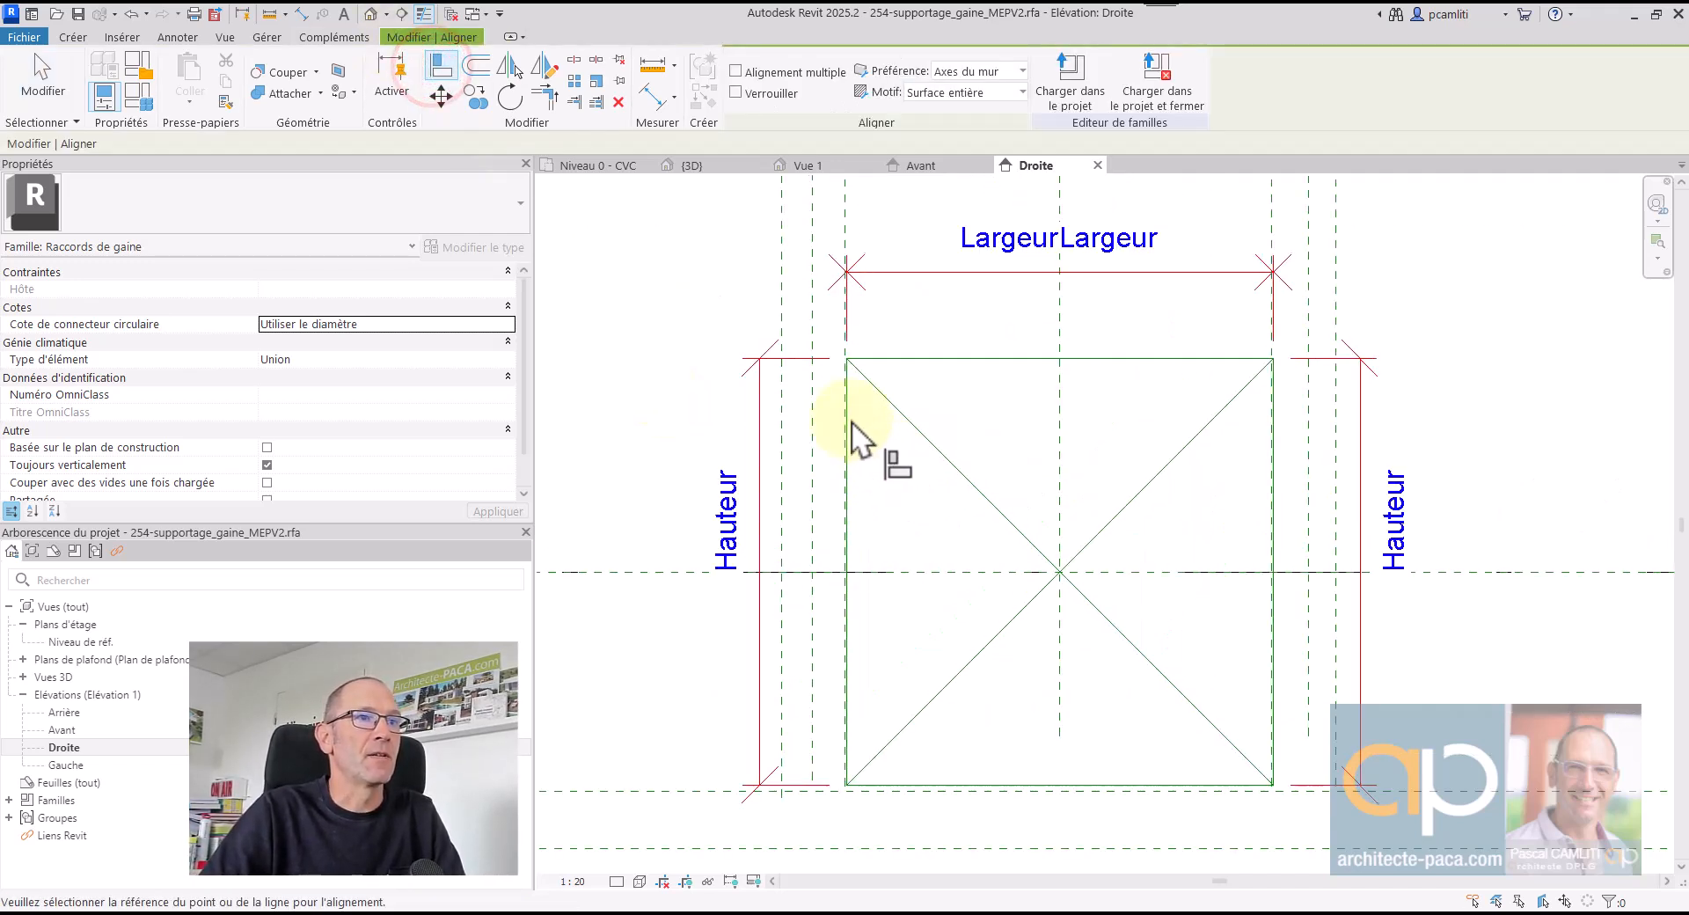
key("Escape")
- Try to move the innermost reference plane on the duct's left side onto the corner of the profile
scroll(822, 238, "up", 2)
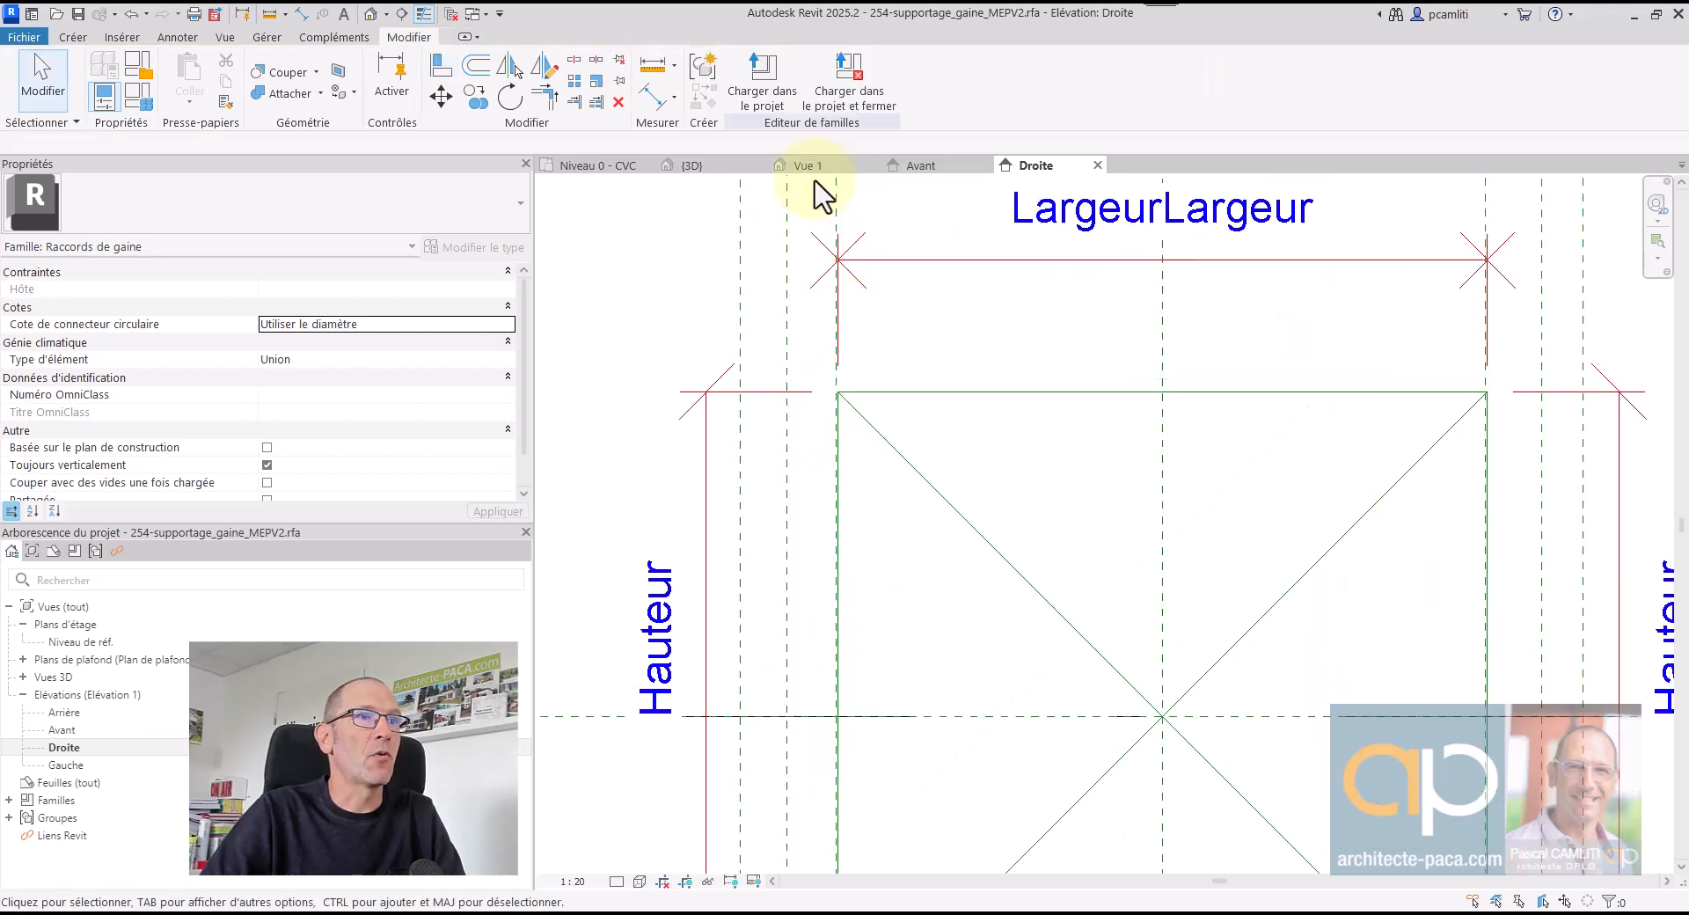
left_click(835, 216)
scroll(796, 231, "up", 1)
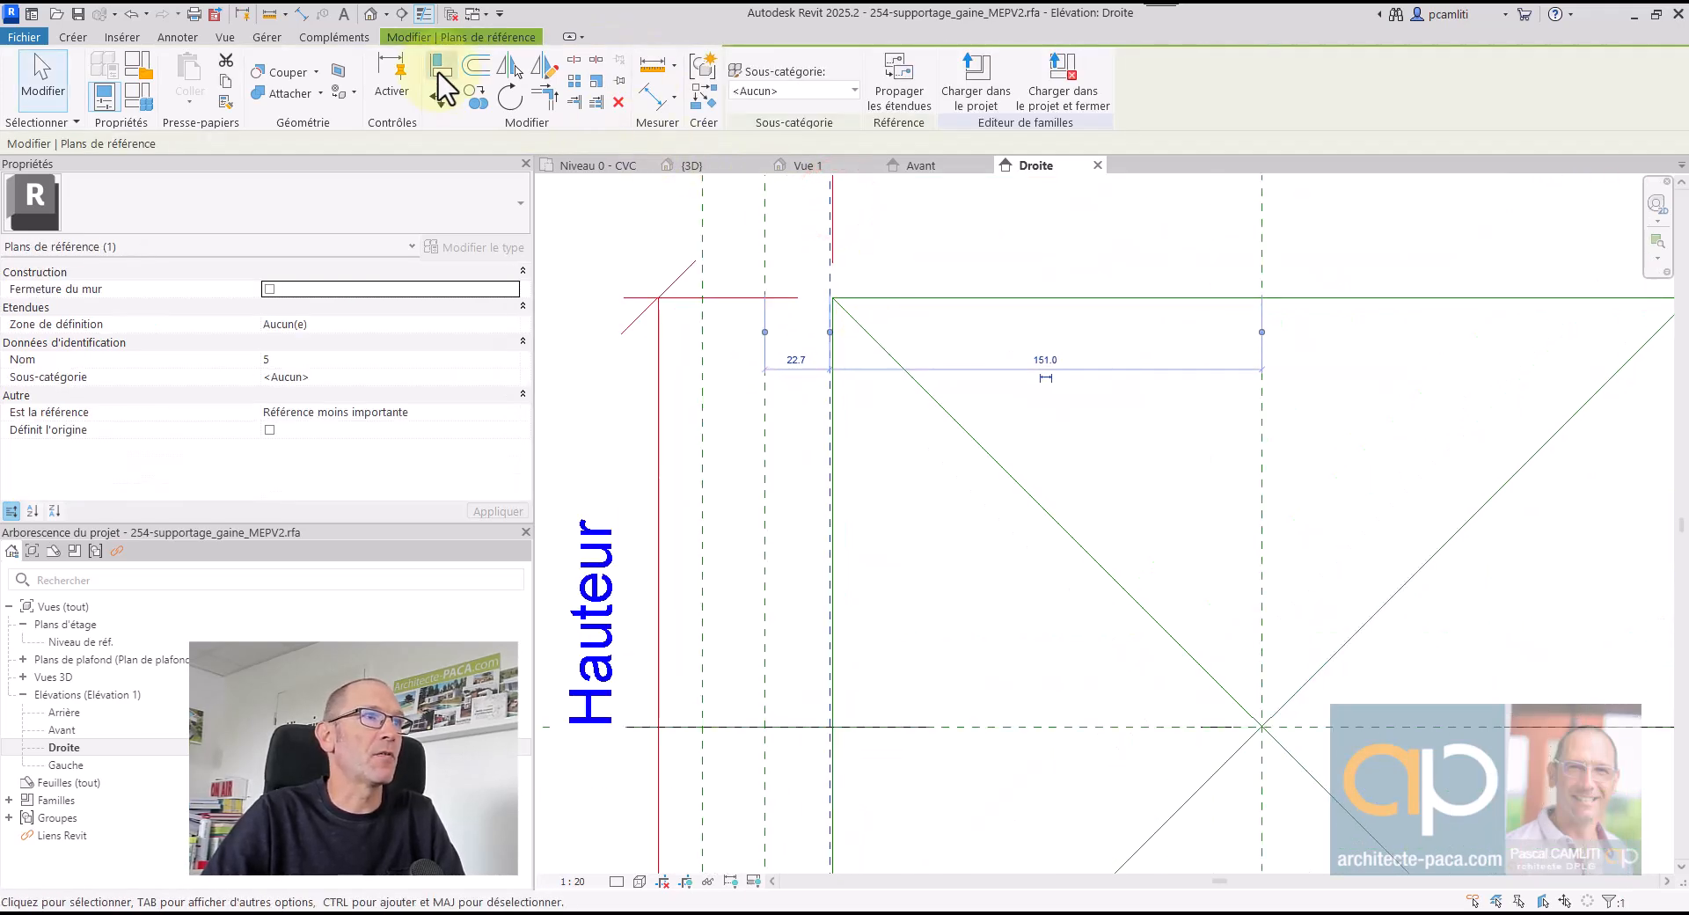
left_click(440, 93)
scroll(814, 265, "up", 3)
left_click(815, 232)
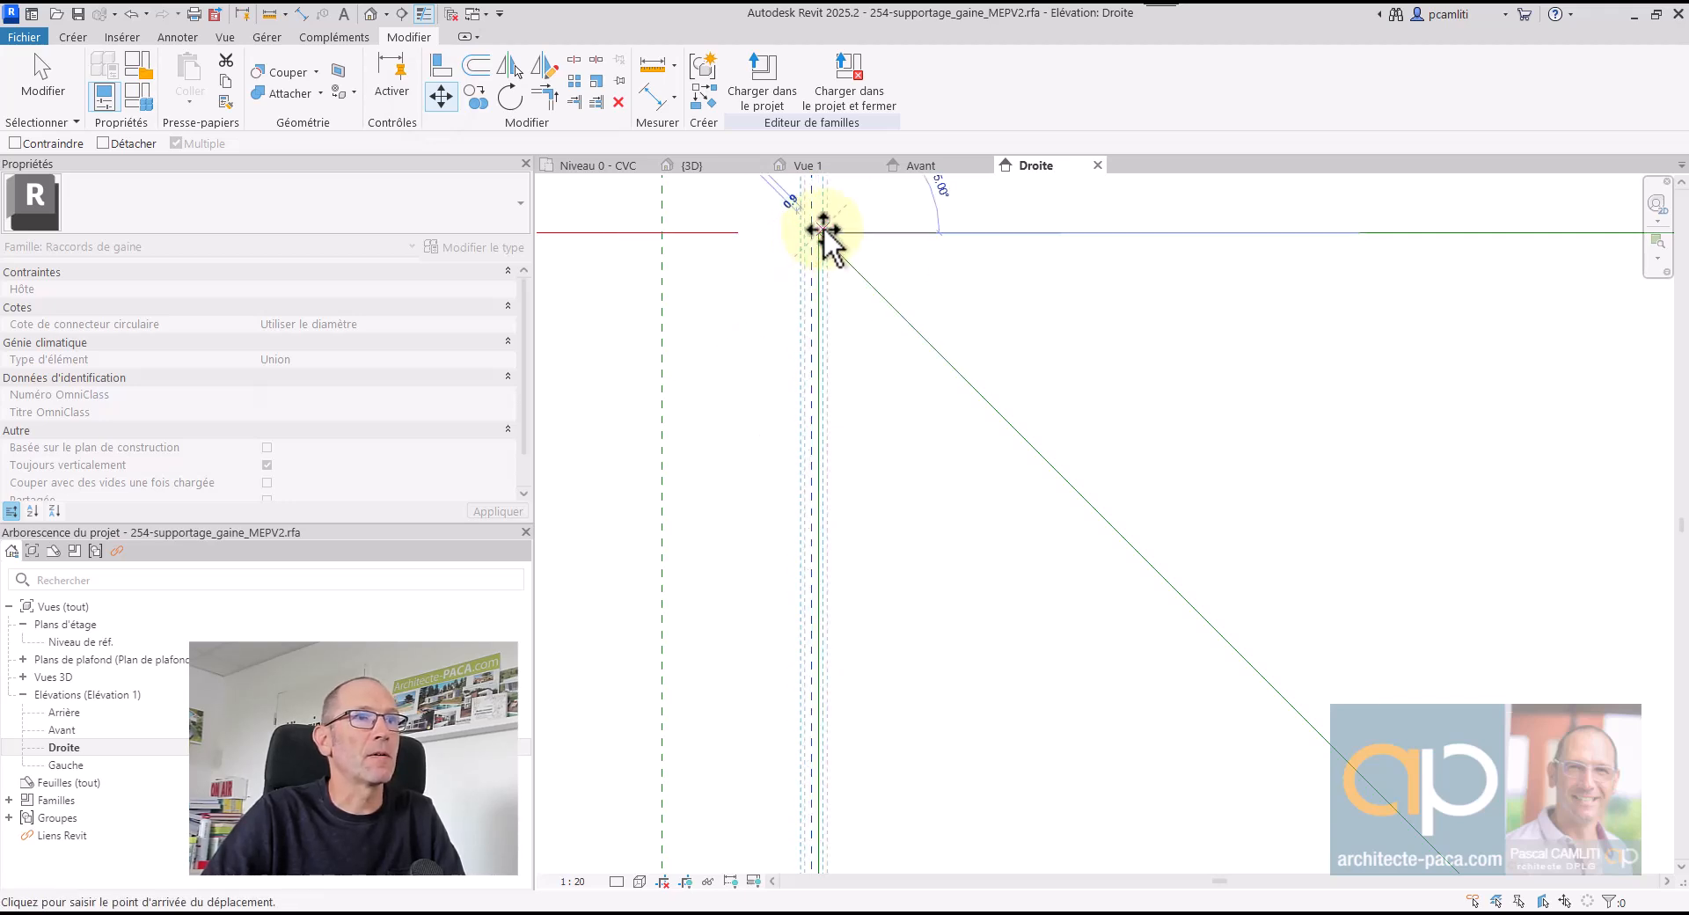
left_click(817, 232)
scroll(950, 322, "down", 6)
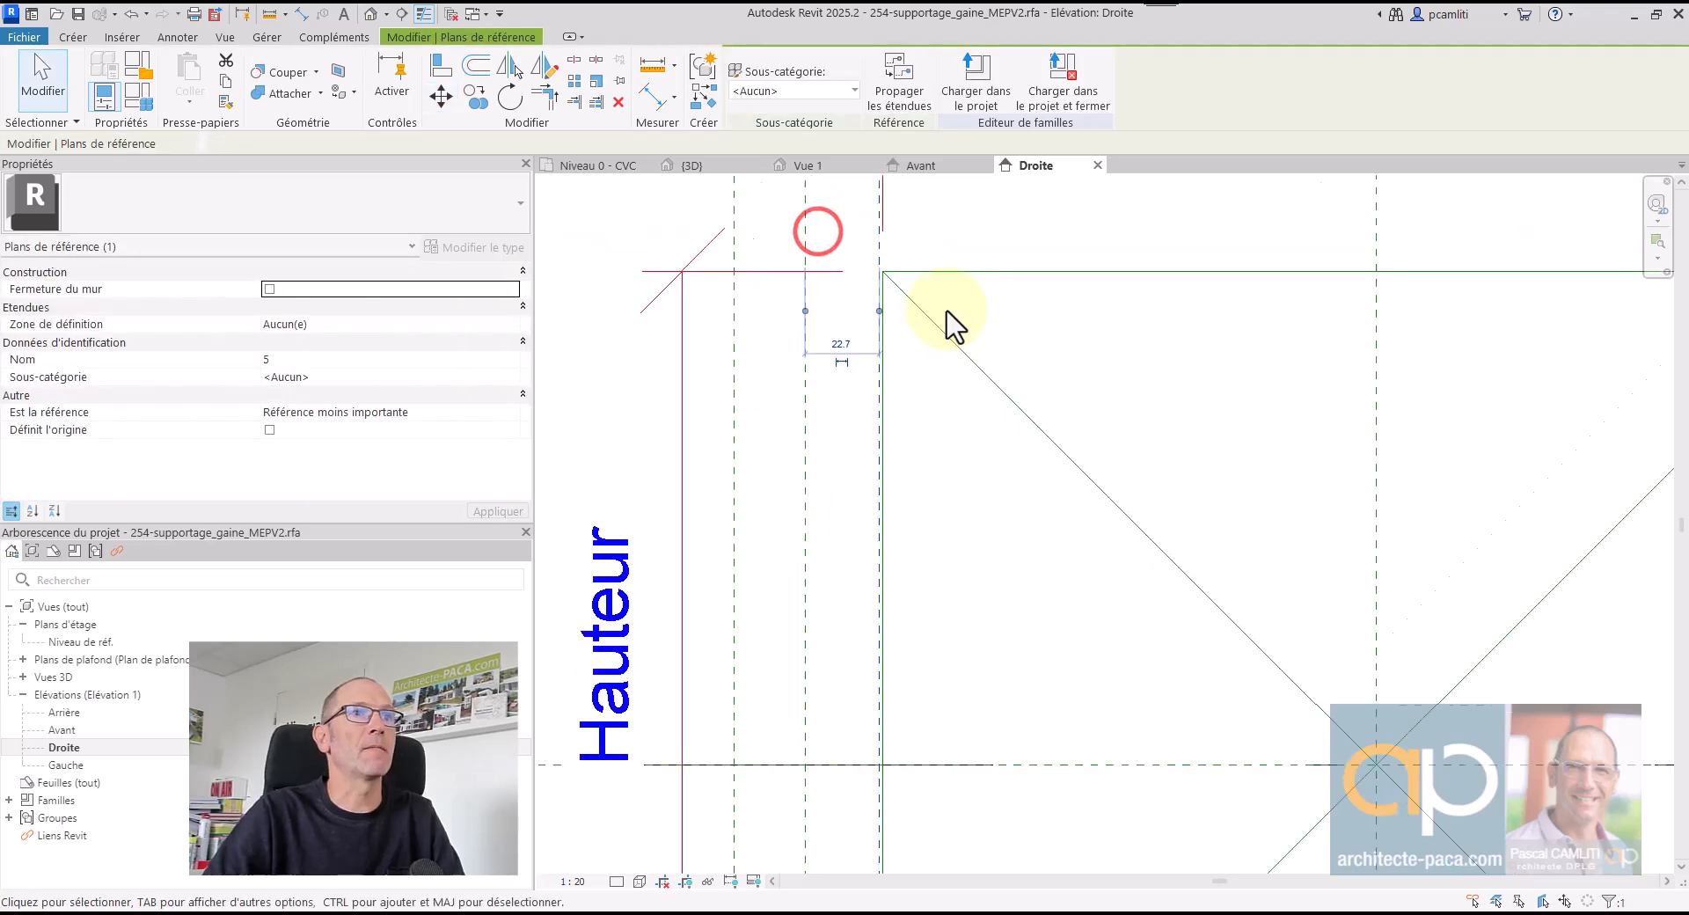
key("Escape")
- Move the innermost left vertical reference plane exactly onto the duct profile's left edge
scroll(908, 286, "up", 5)
left_click(905, 273)
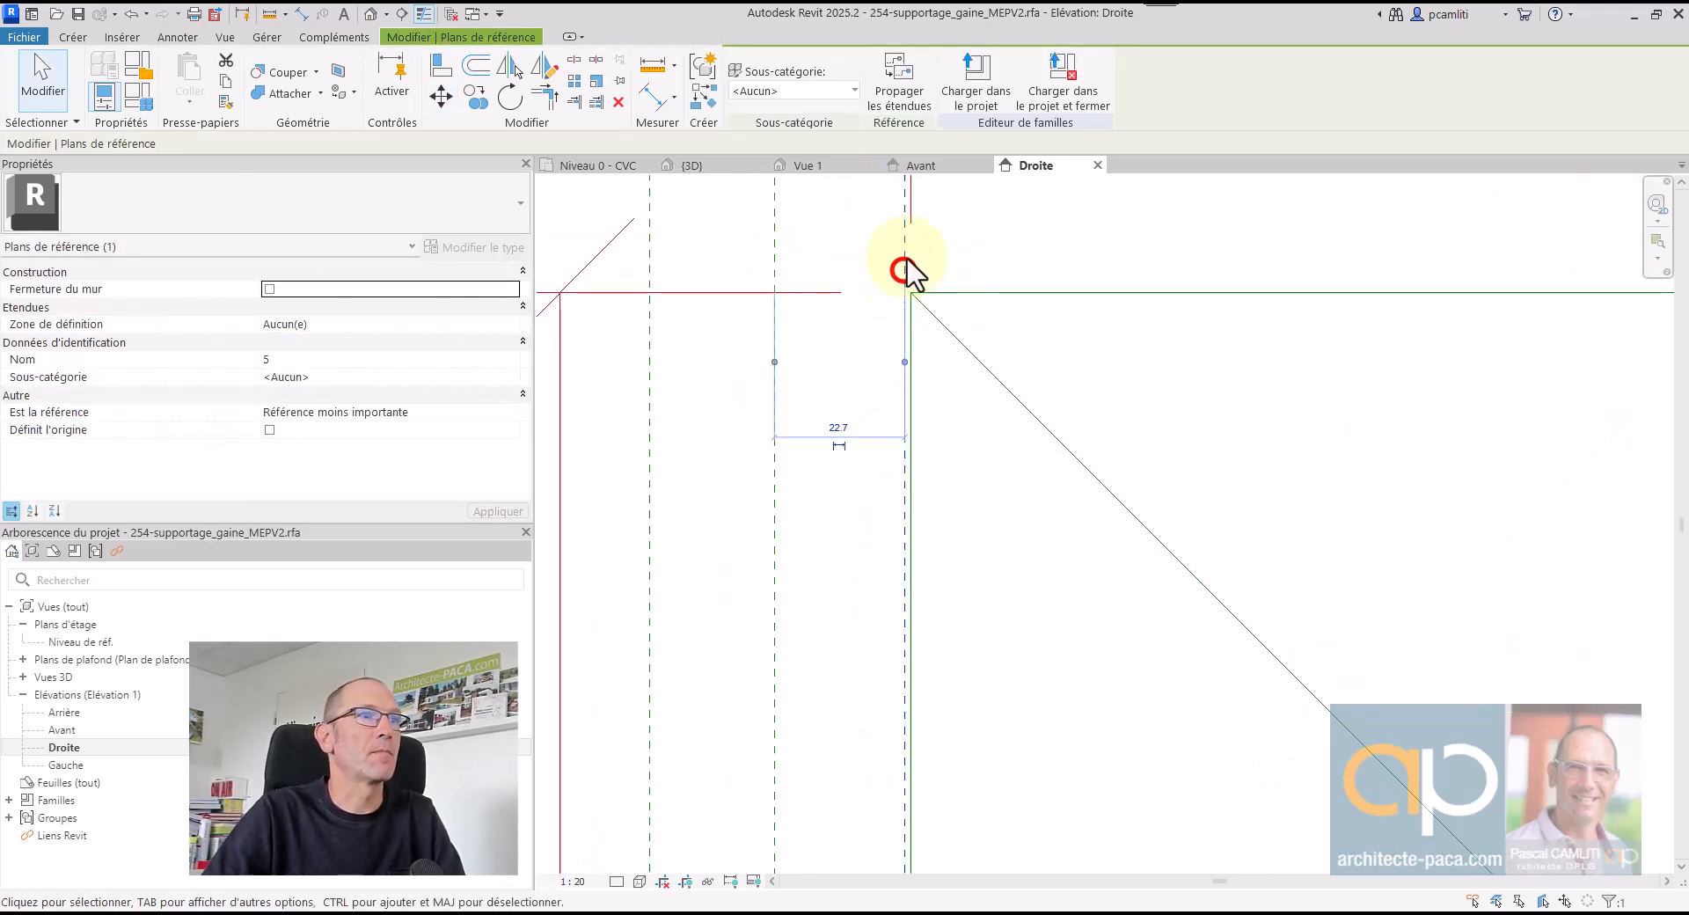
left_click(441, 97)
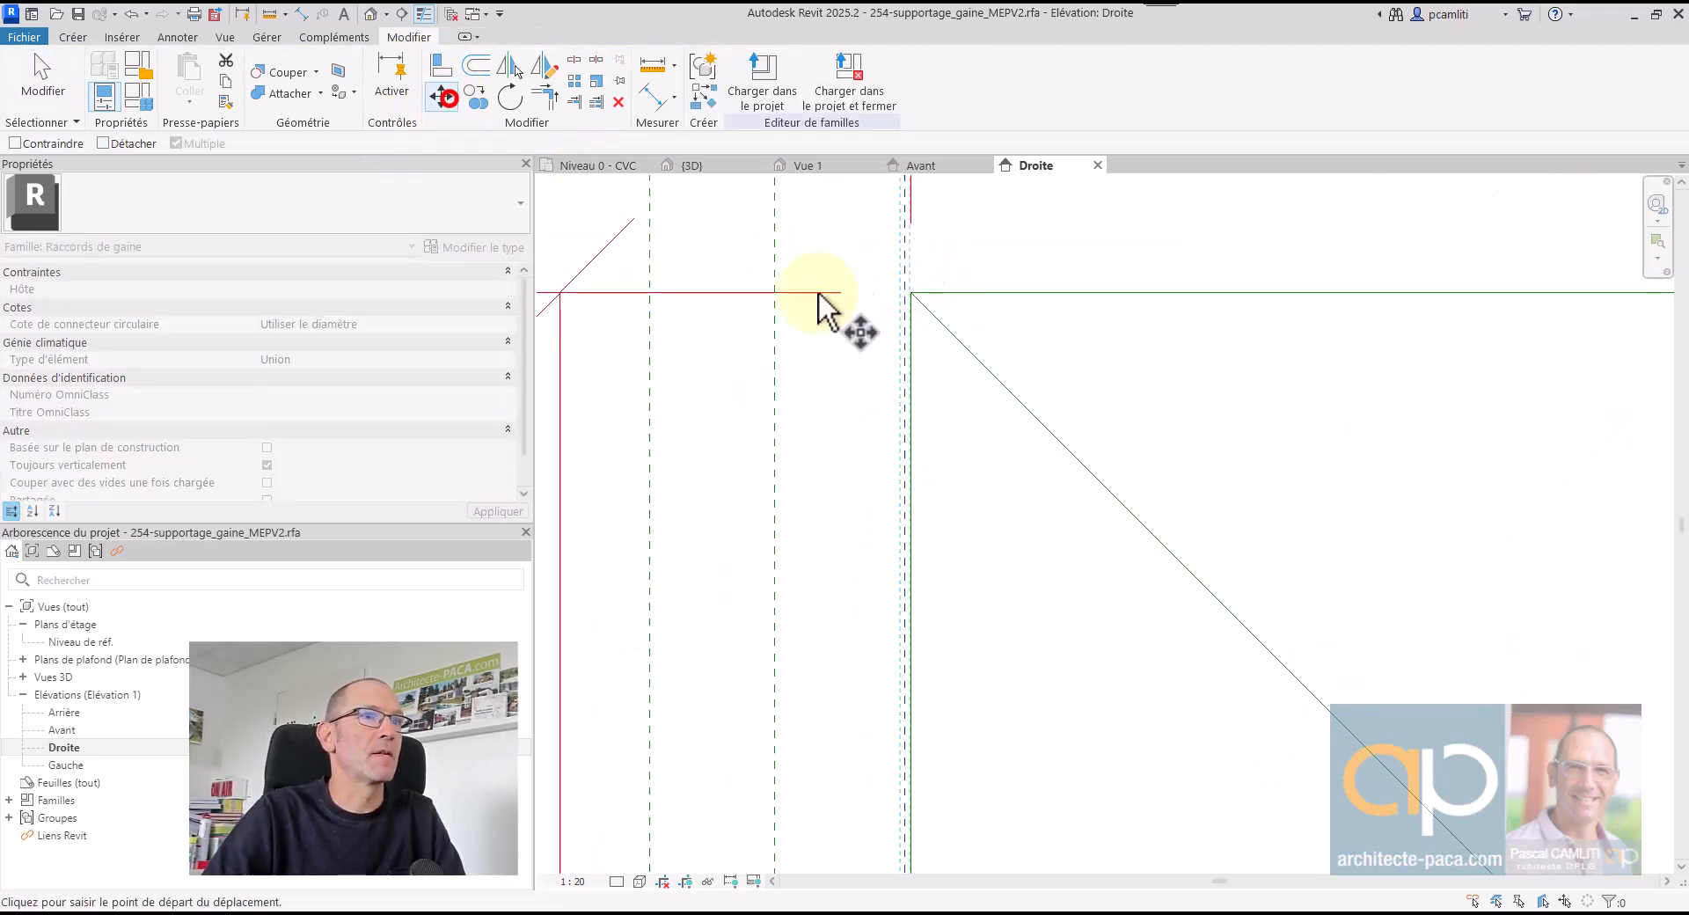
left_click(905, 291)
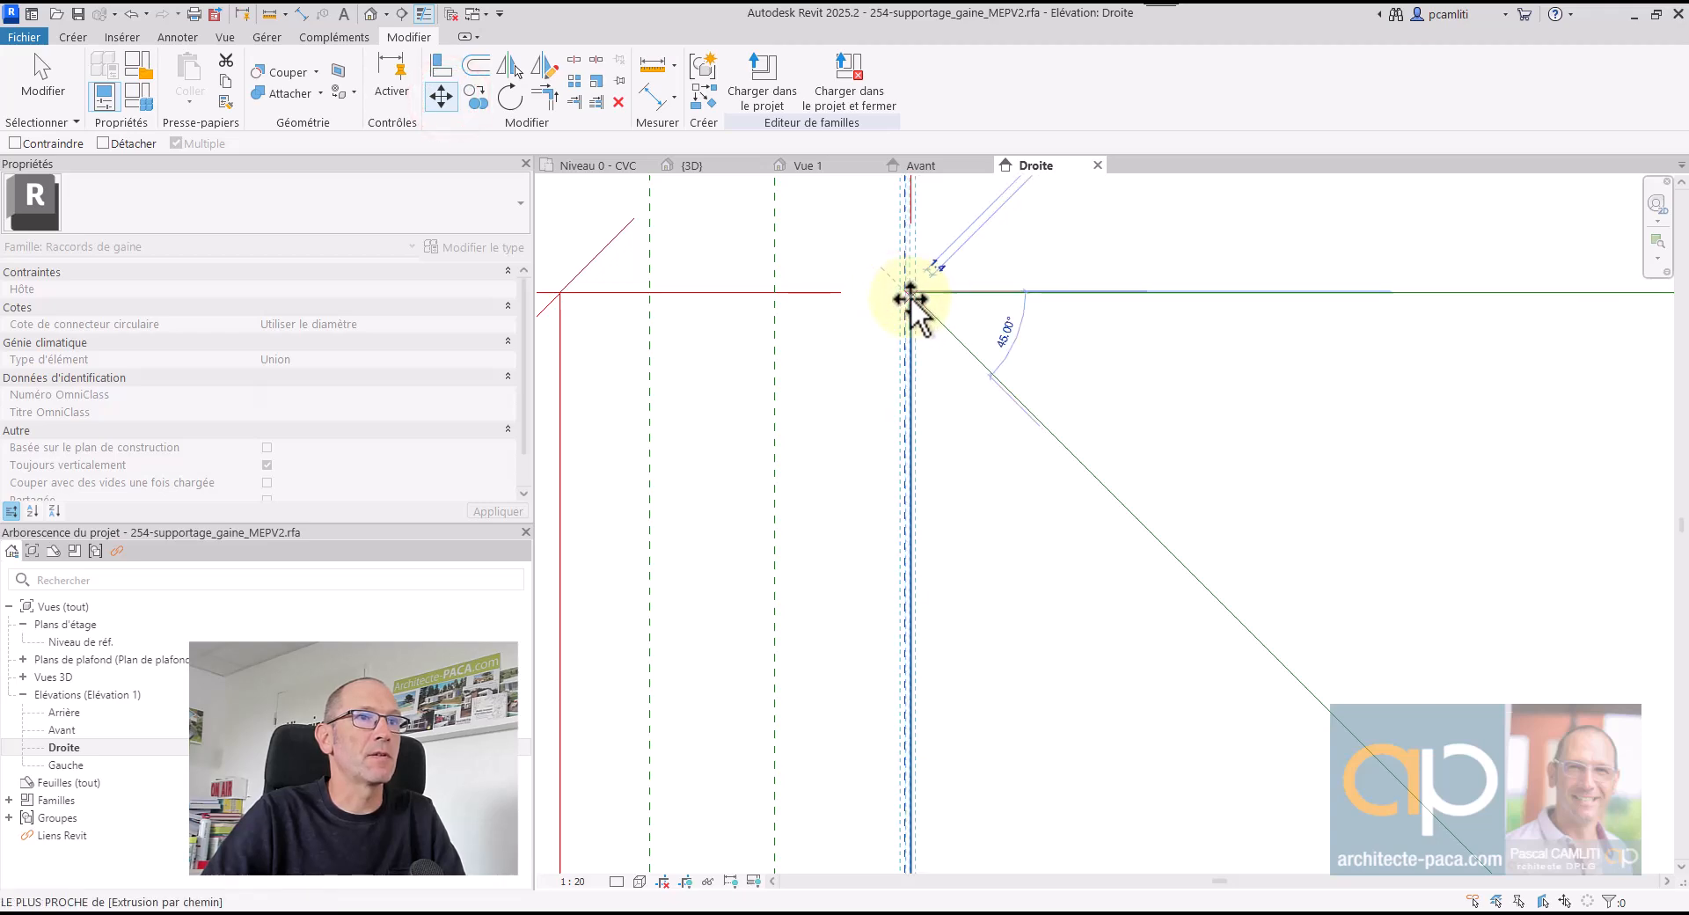
left_click(909, 298)
key("Escape")
- Move the innermost right vertical reference plane onto the duct profile's right edge
scroll(1016, 347, "down", 8)
middle_click_drag(1311, 525, 1041, 579)
scroll(1256, 440, "up", 7)
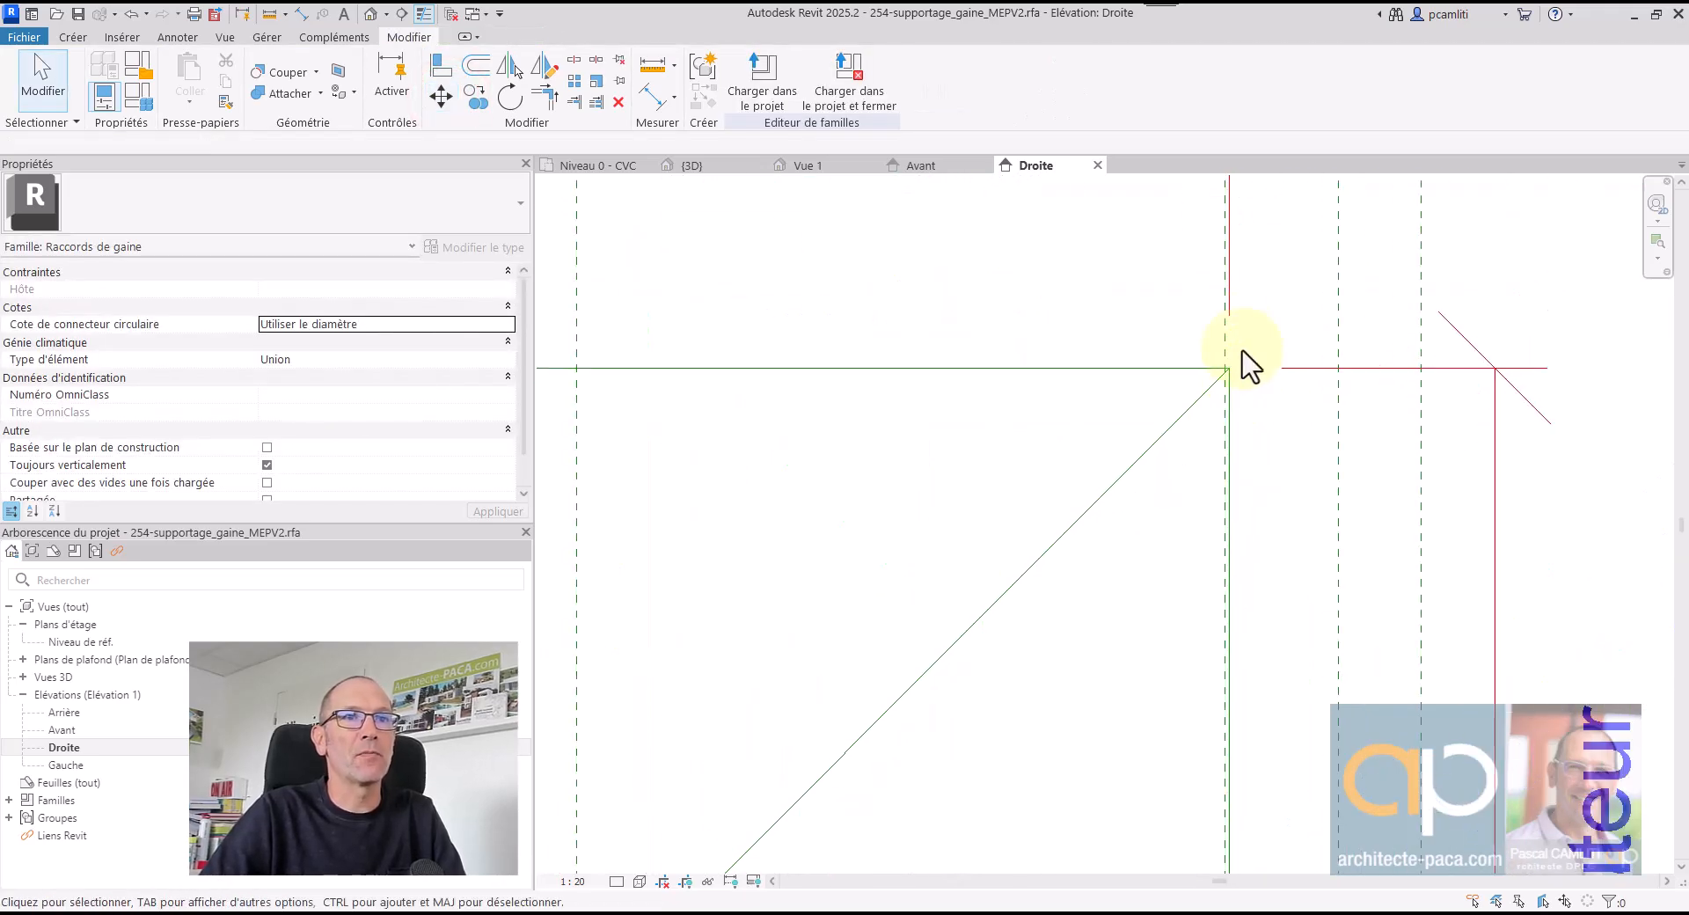
scroll(1225, 337, "up", 1)
left_click(1225, 337)
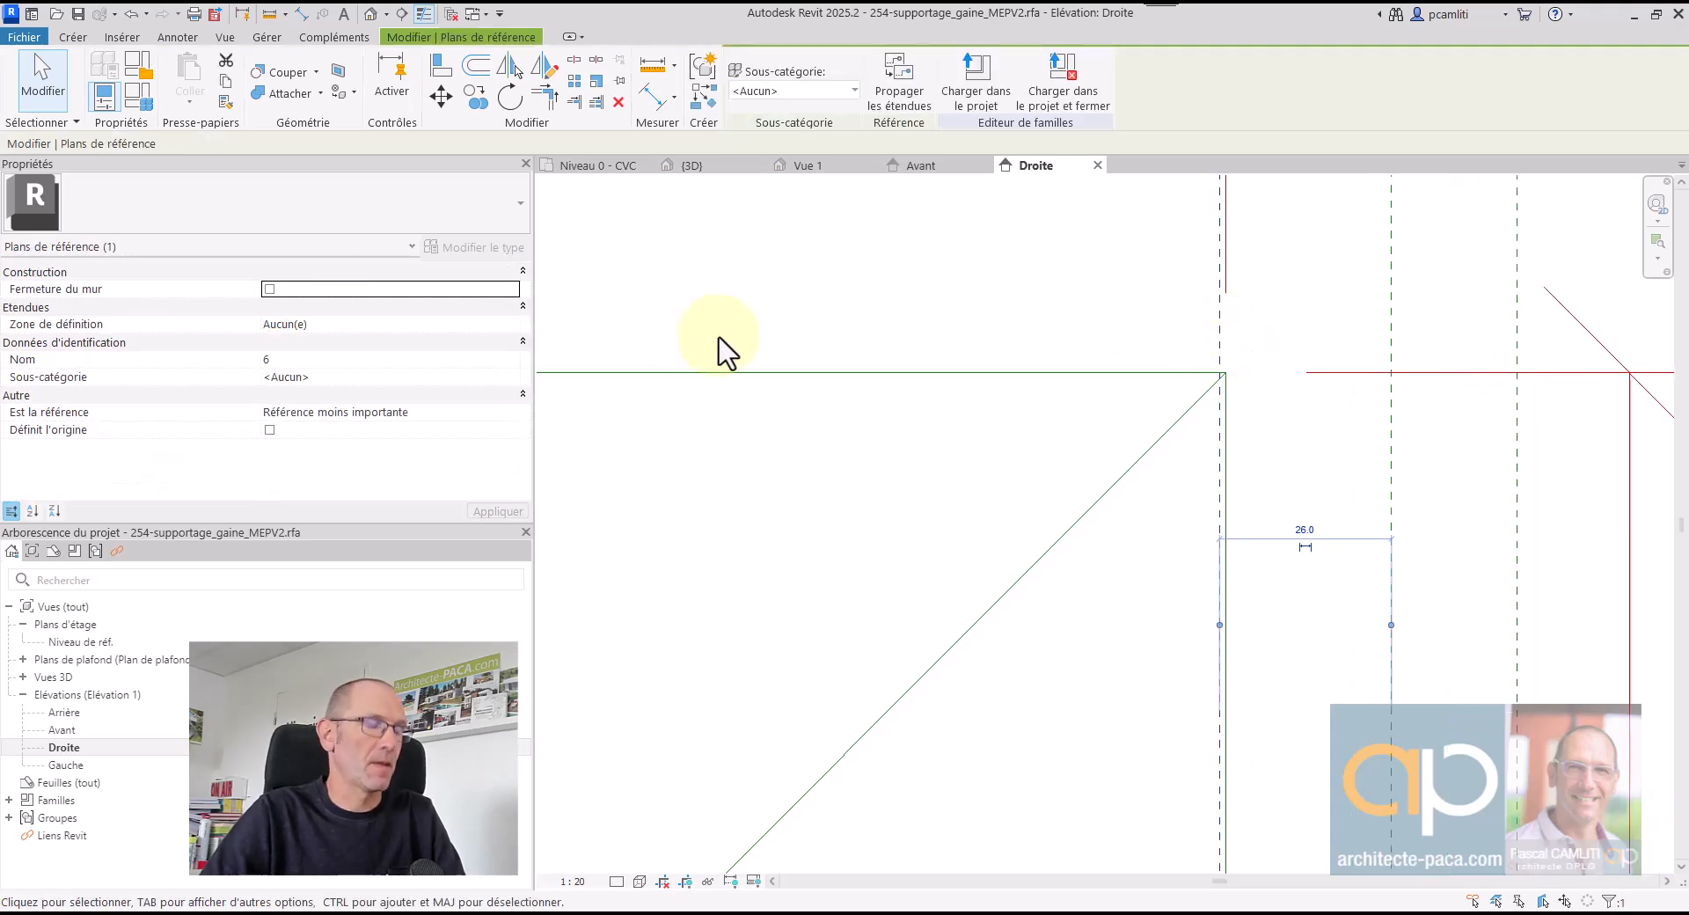
left_click(440, 94)
left_click(1247, 366)
left_click(1255, 377)
- Try to move the reference plane just below the duct up to the profile's bottom edge
scroll(1364, 493, "down", 5)
scroll(1231, 554, "down", 3)
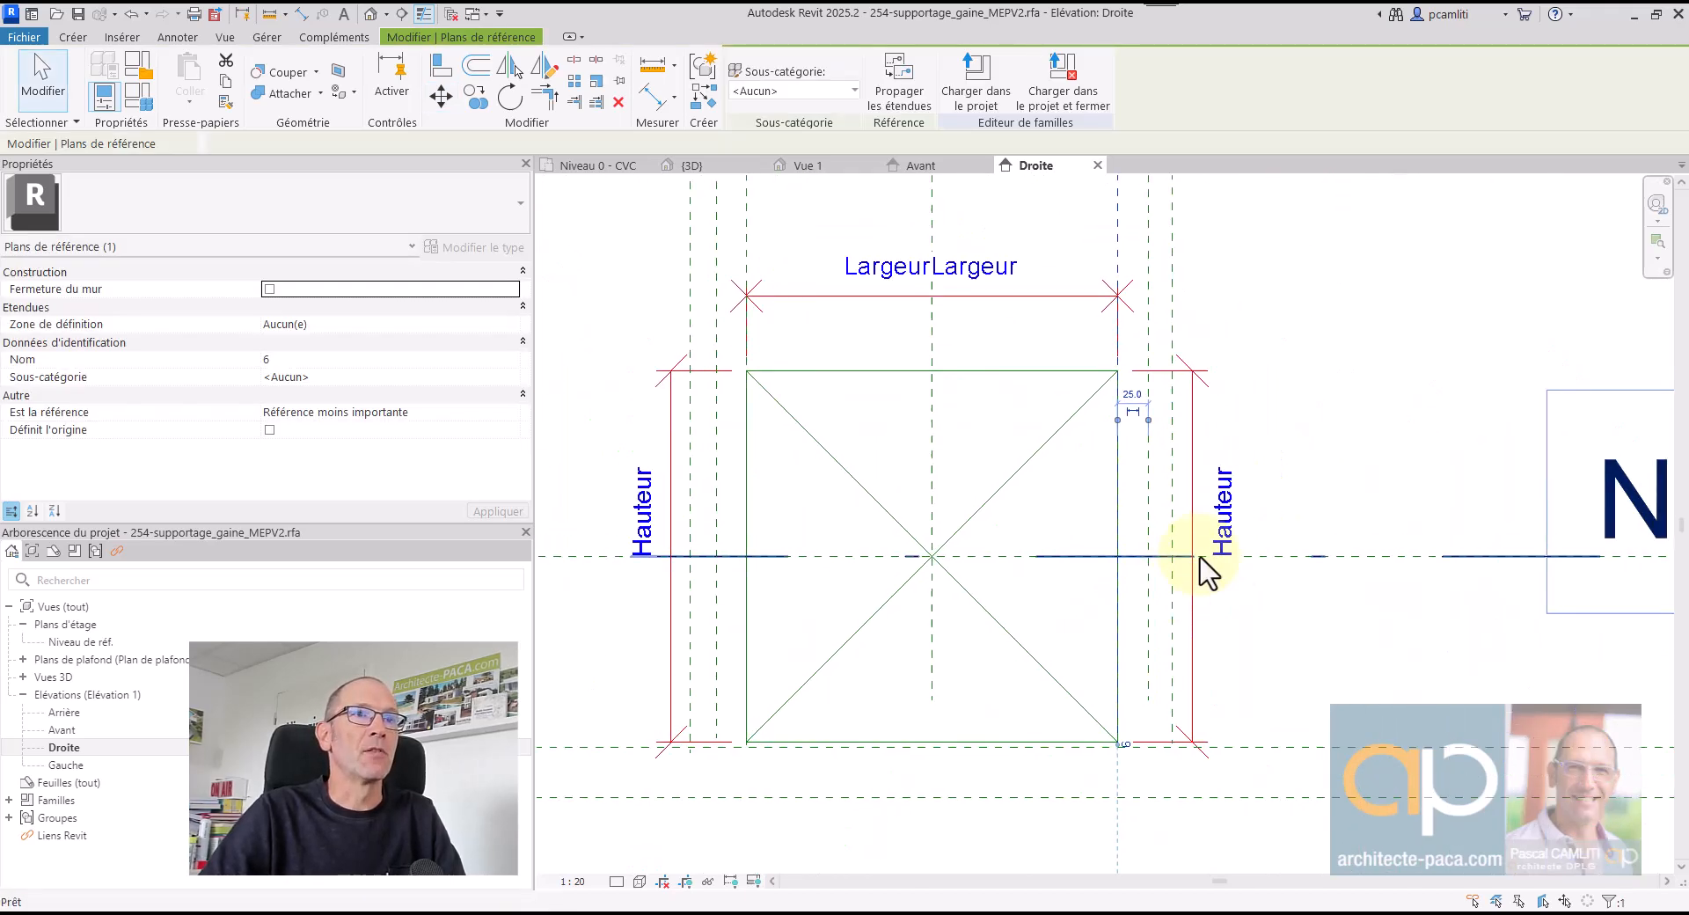
scroll(967, 677, "up", 3)
left_click(449, 99)
scroll(734, 711, "up", 3)
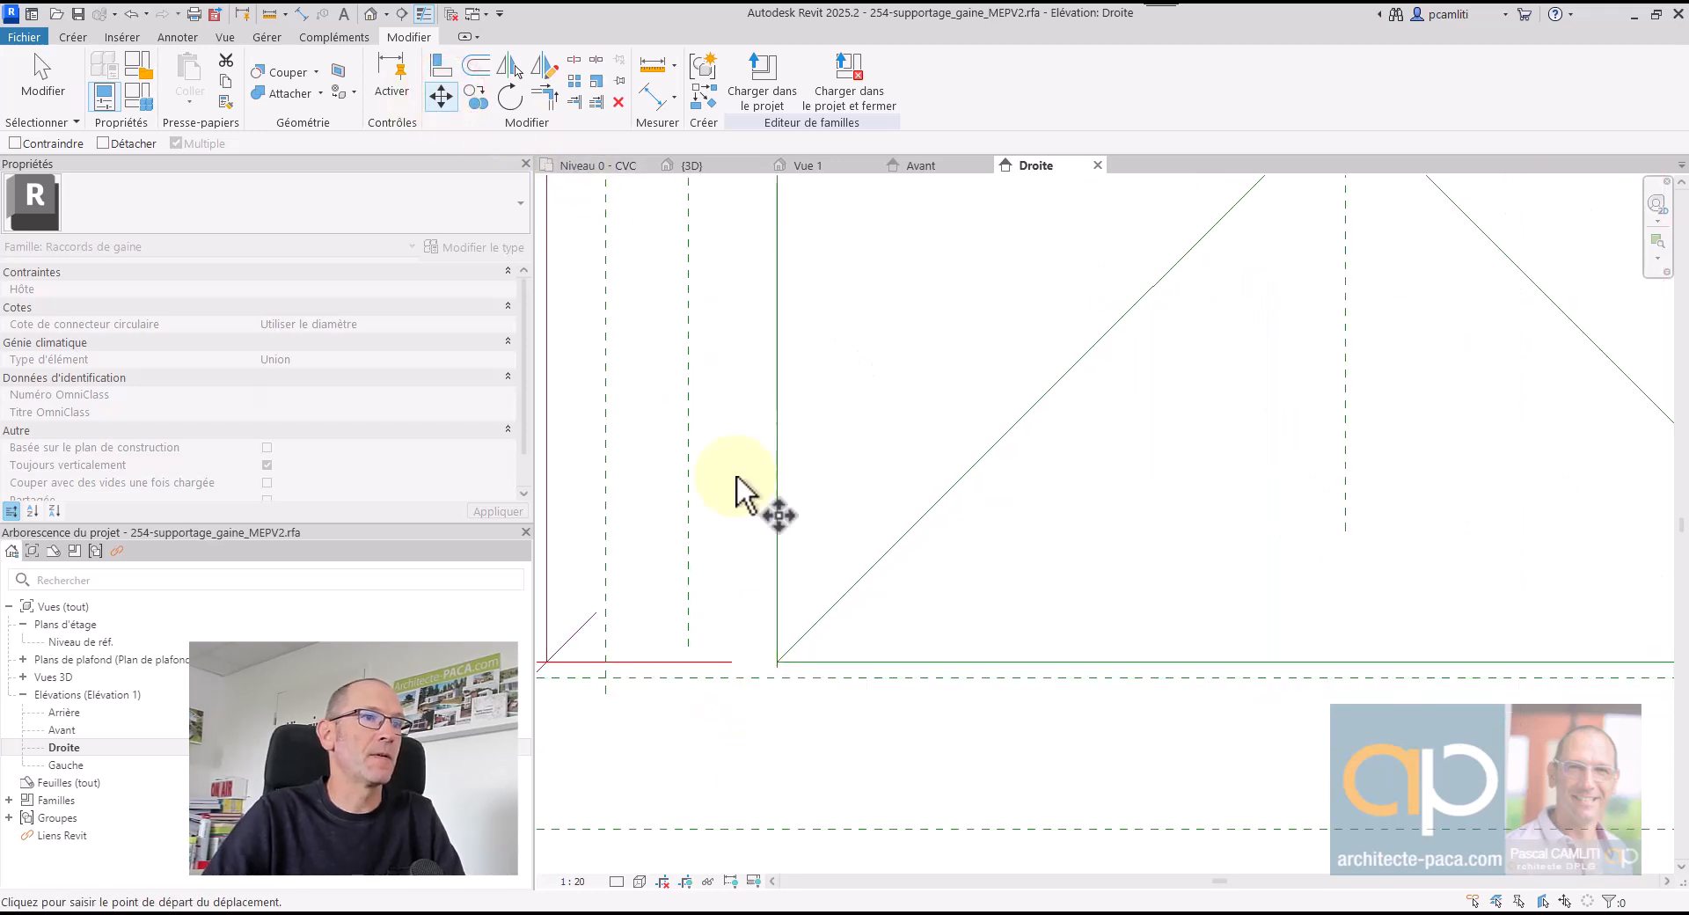
left_click(801, 704)
left_click(814, 662)
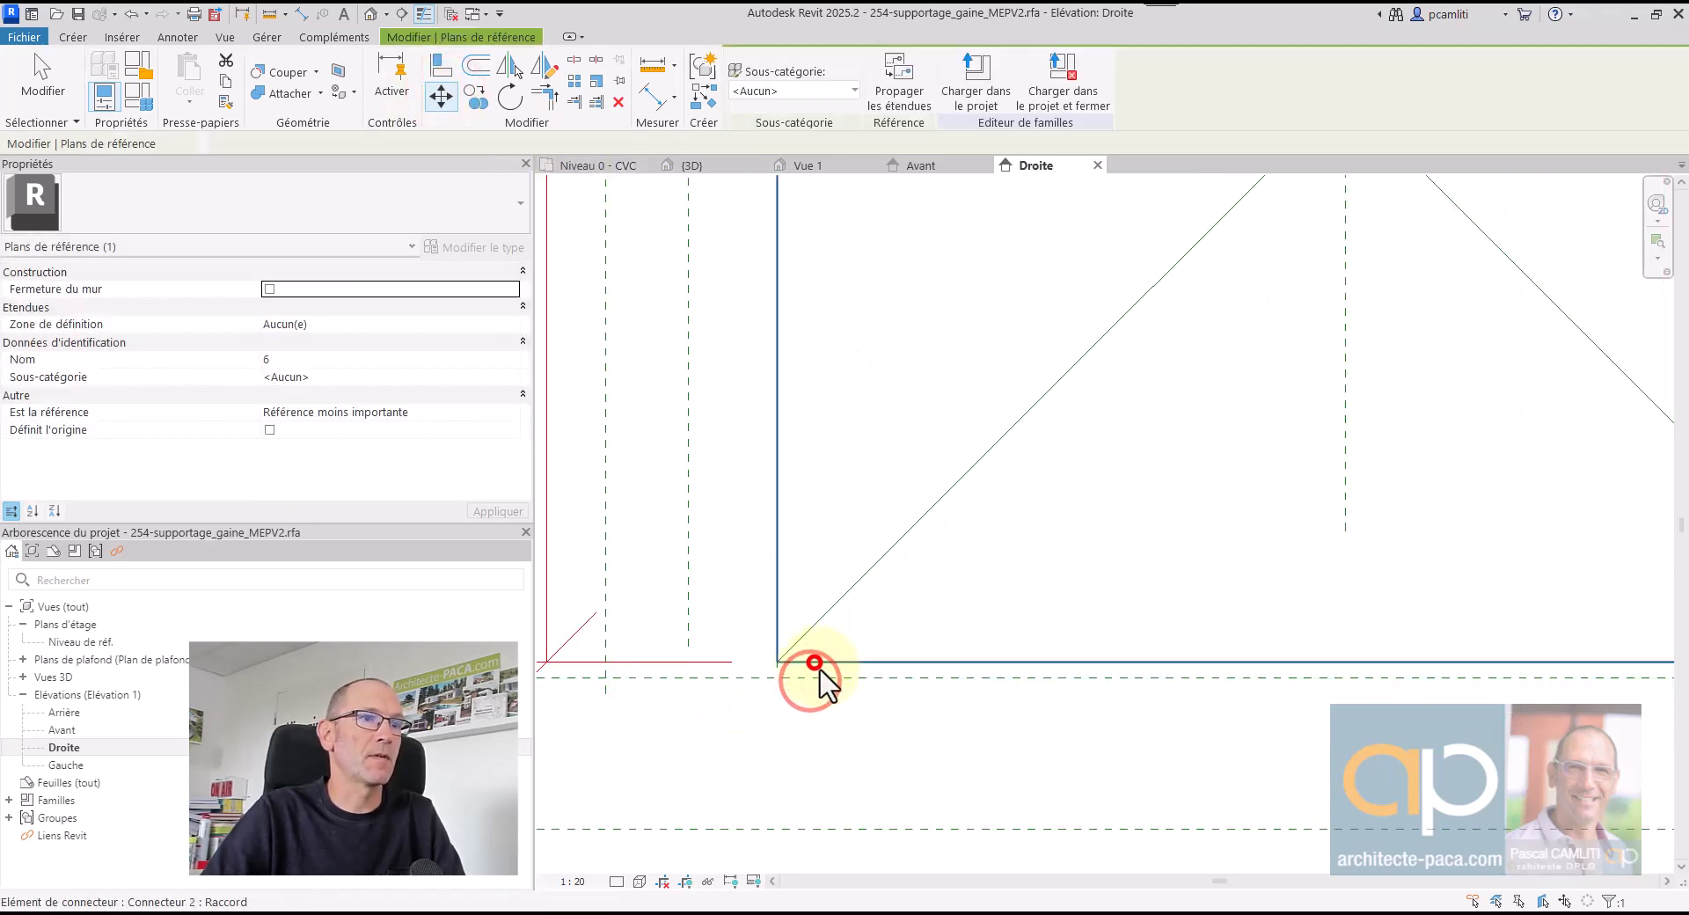
- Select the upper of the two horizontal reference planes below the duct and move it onto the profile's bottom edge
left_click(749, 681)
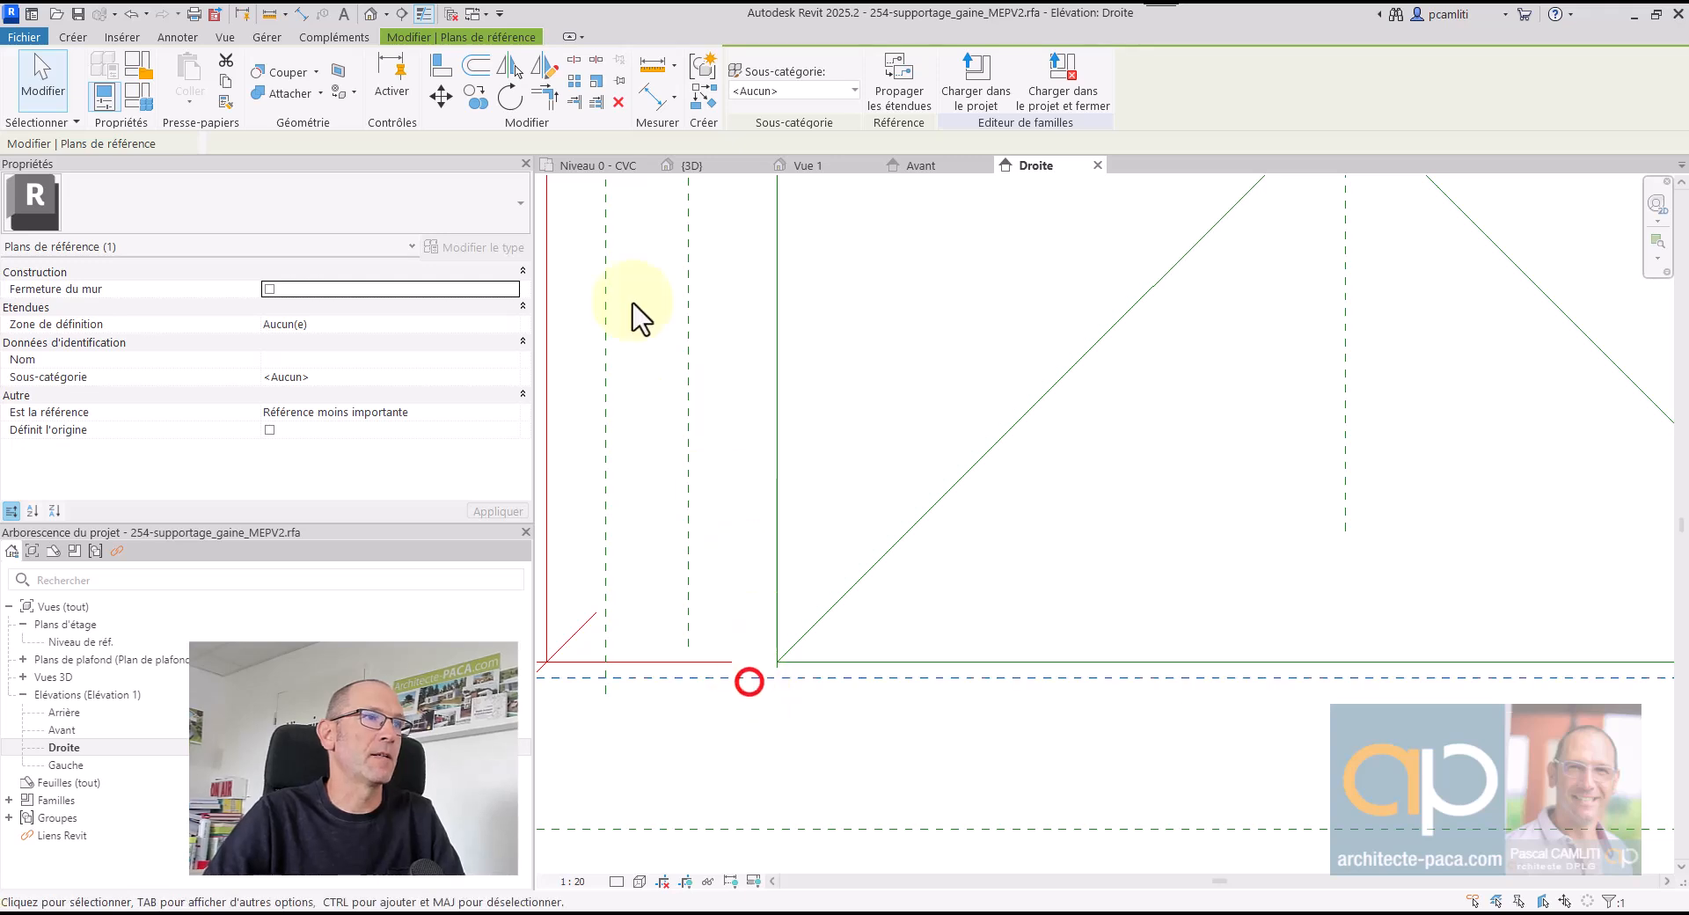
left_click(441, 95)
left_click(863, 677)
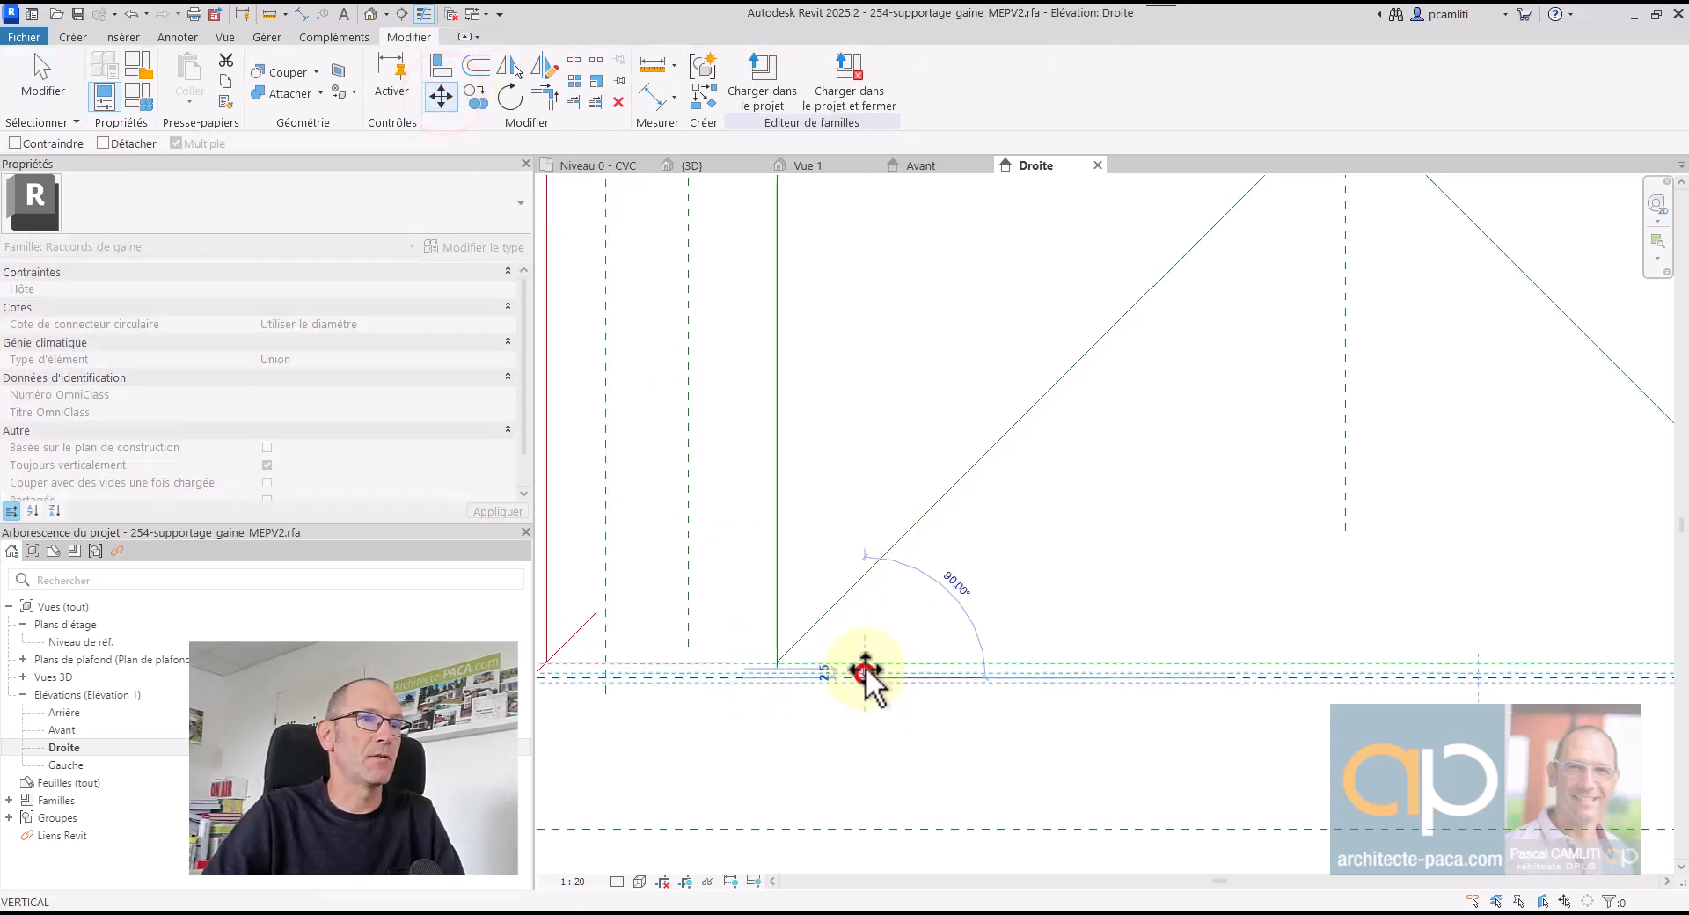
left_click(865, 662)
key("Escape")
- Align the lower horizontal reference plane with the duct profile's bottom edge and lock the alignment
scroll(947, 681, "down", 2)
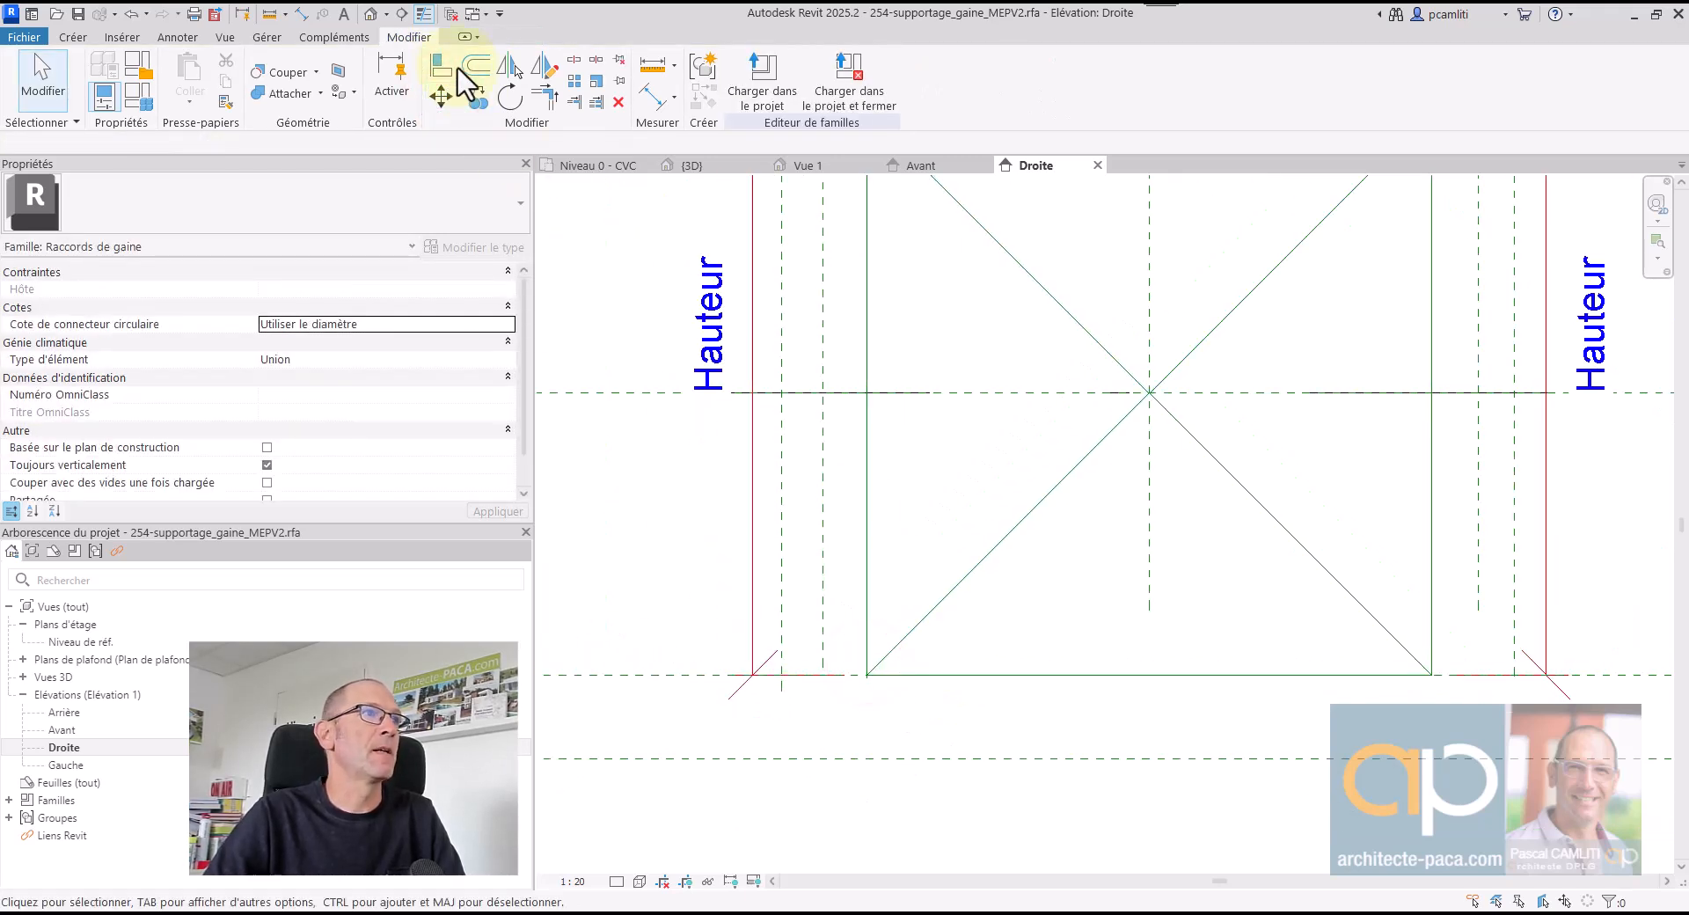
left_click(437, 64)
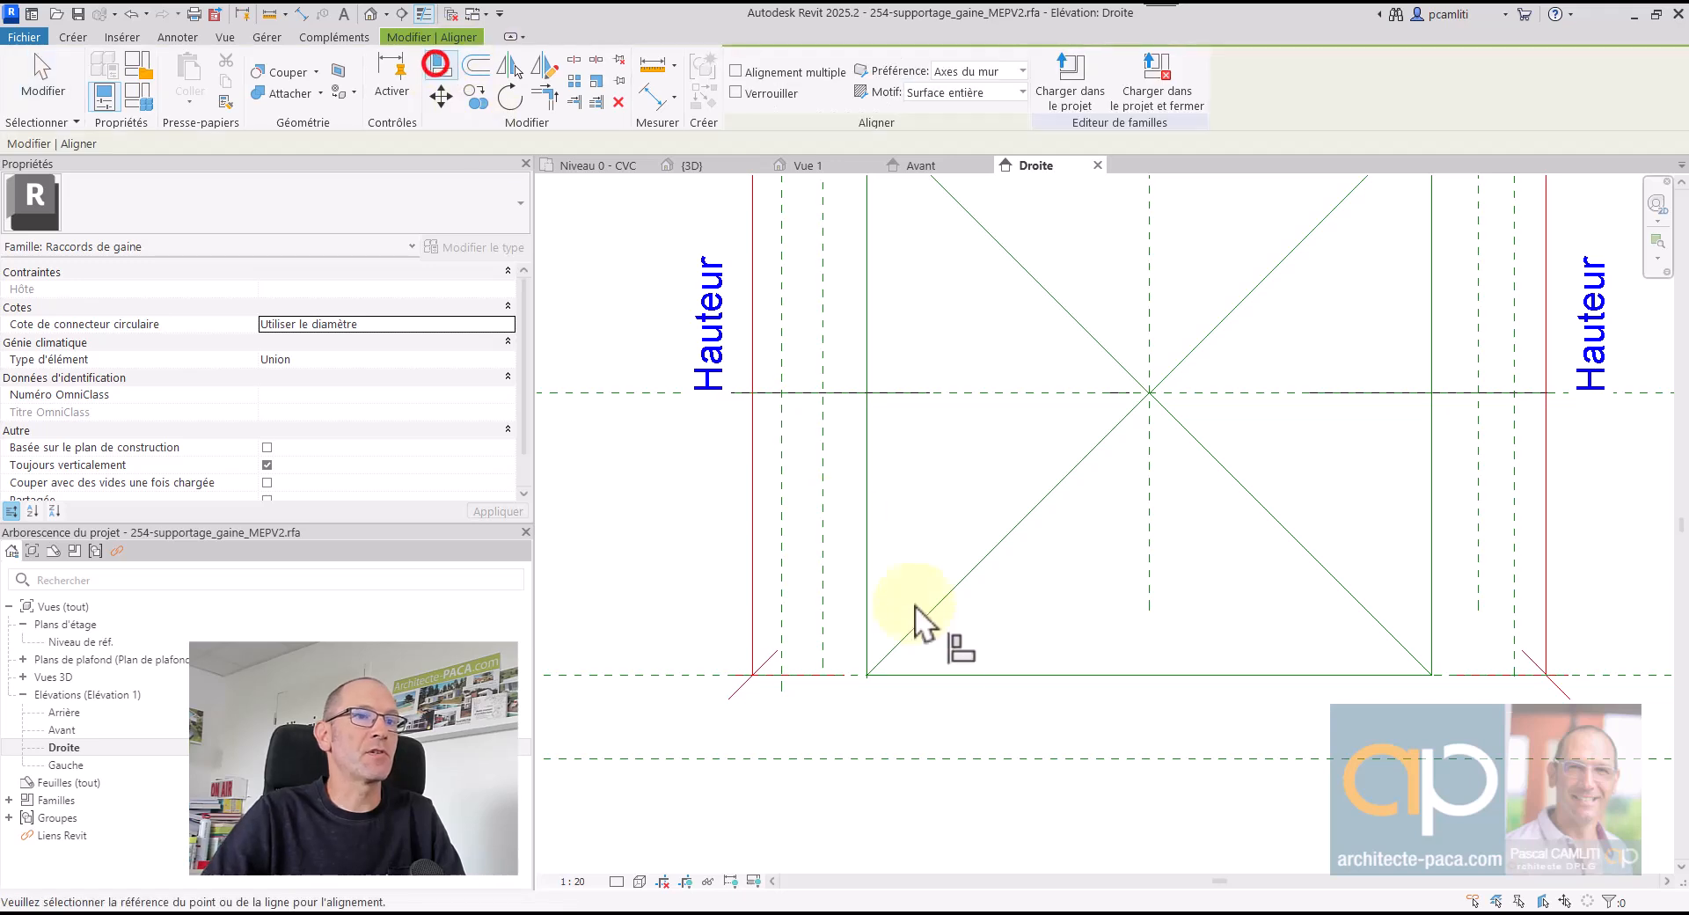
left_click(955, 675)
left_click(689, 675)
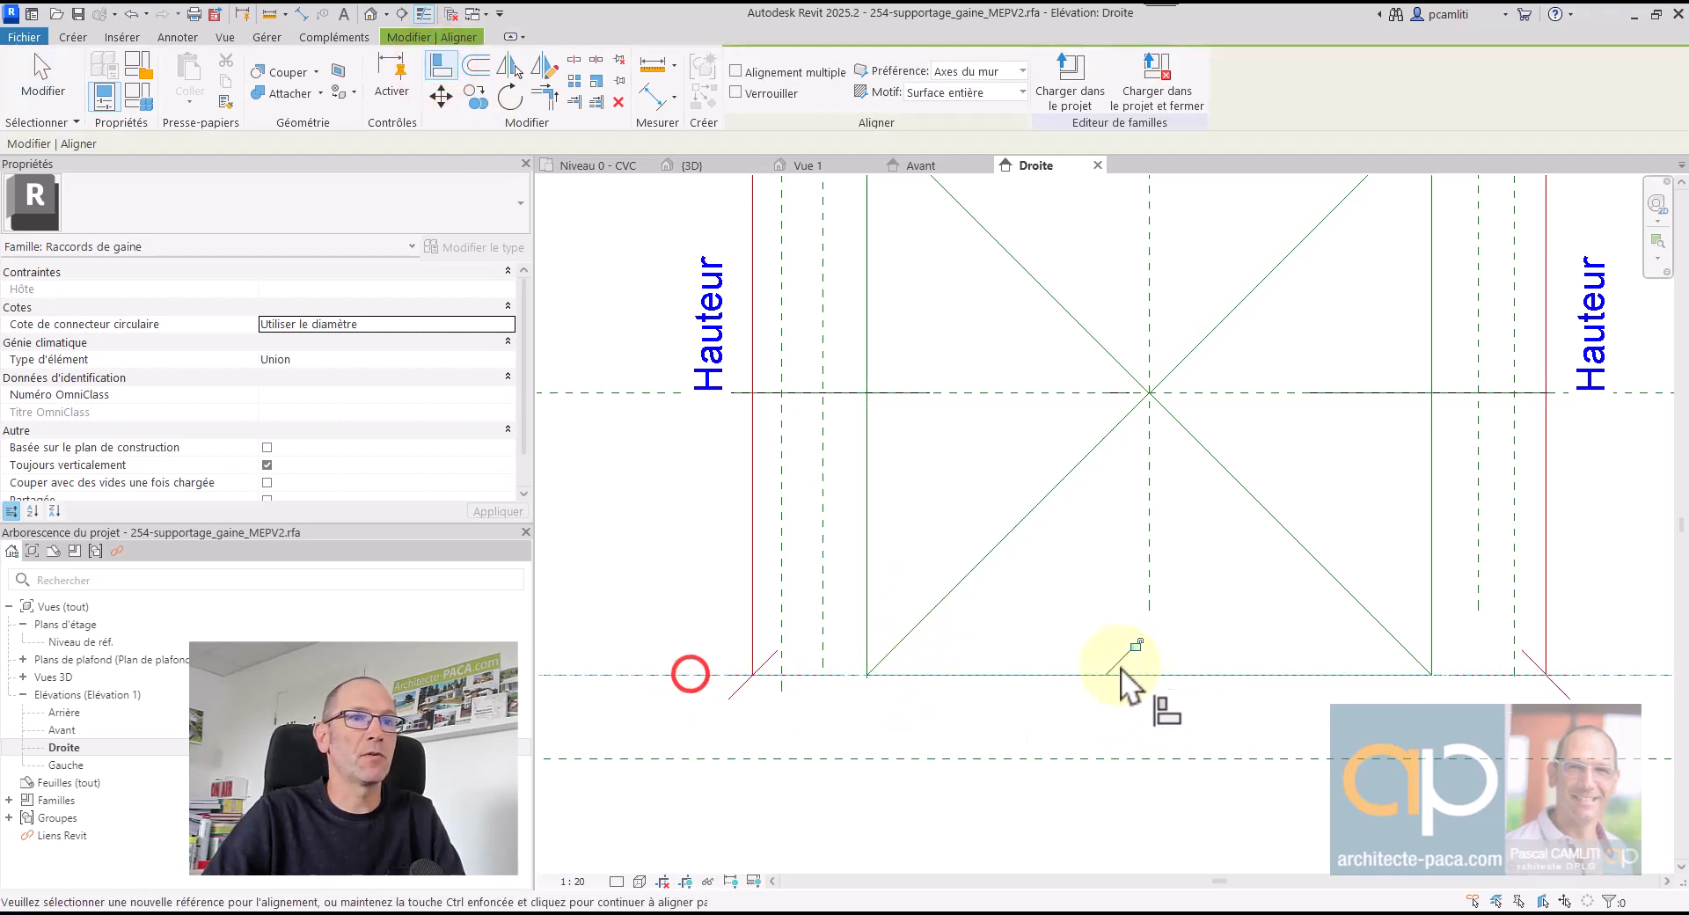
scroll(1144, 647, "down", 4)
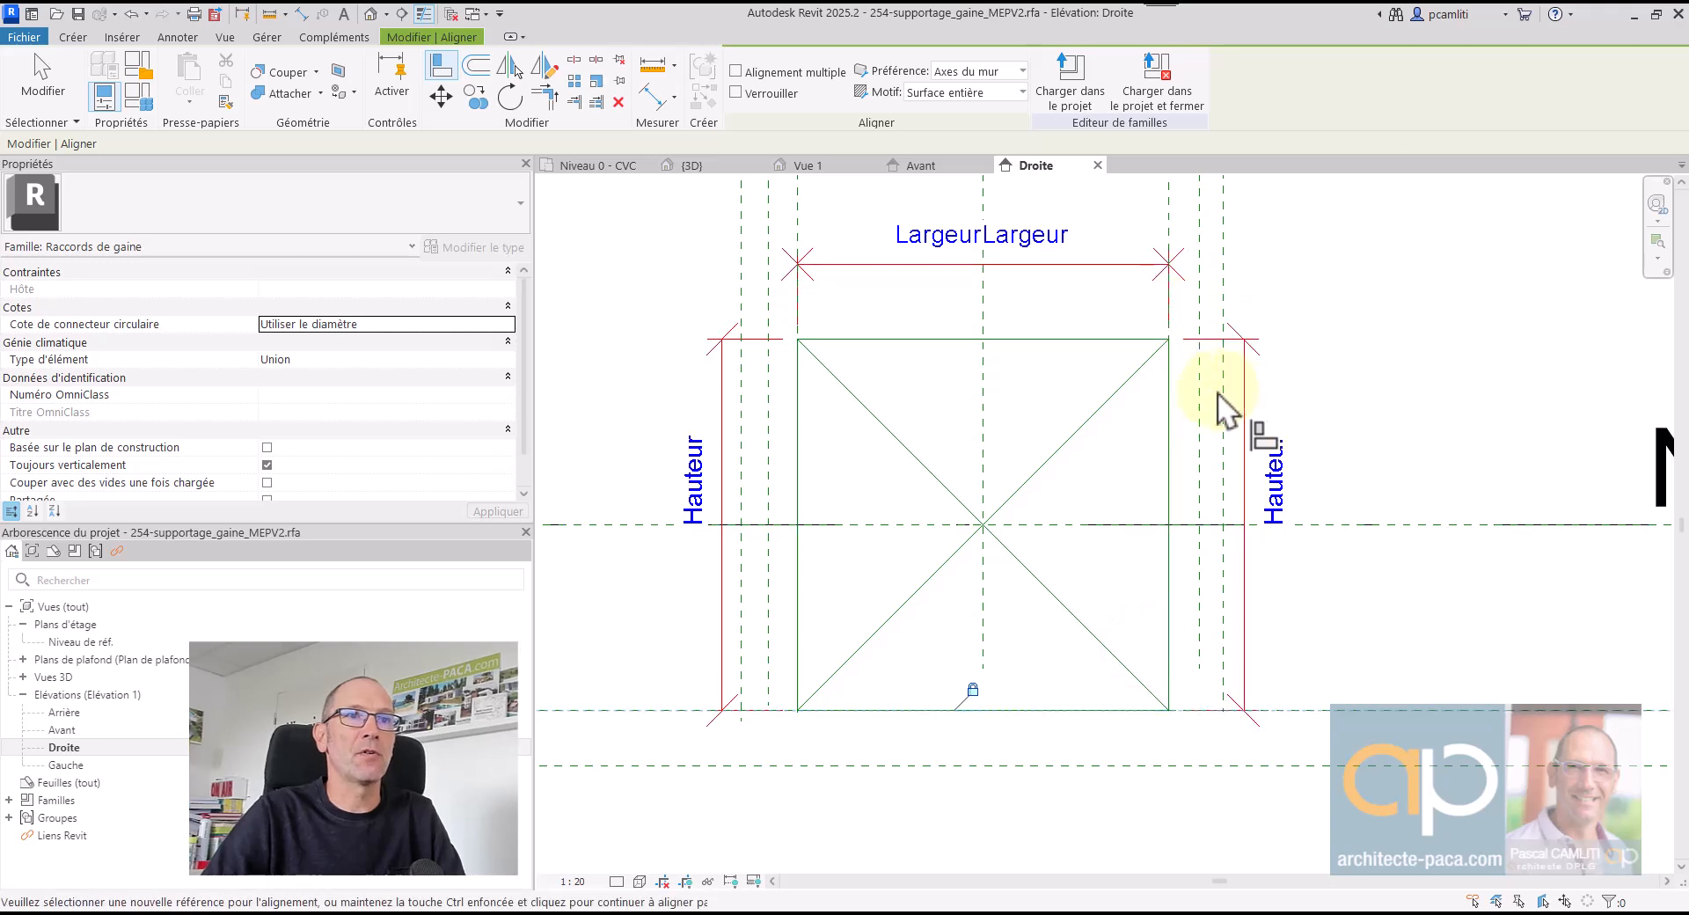
- Examine how the reference planes sit along the duct profile's side and bottom edges, ending the Align command
middle_click_drag(1277, 406, 1017, 577)
scroll(954, 470, "down", 1)
scroll(932, 576, "up", 1)
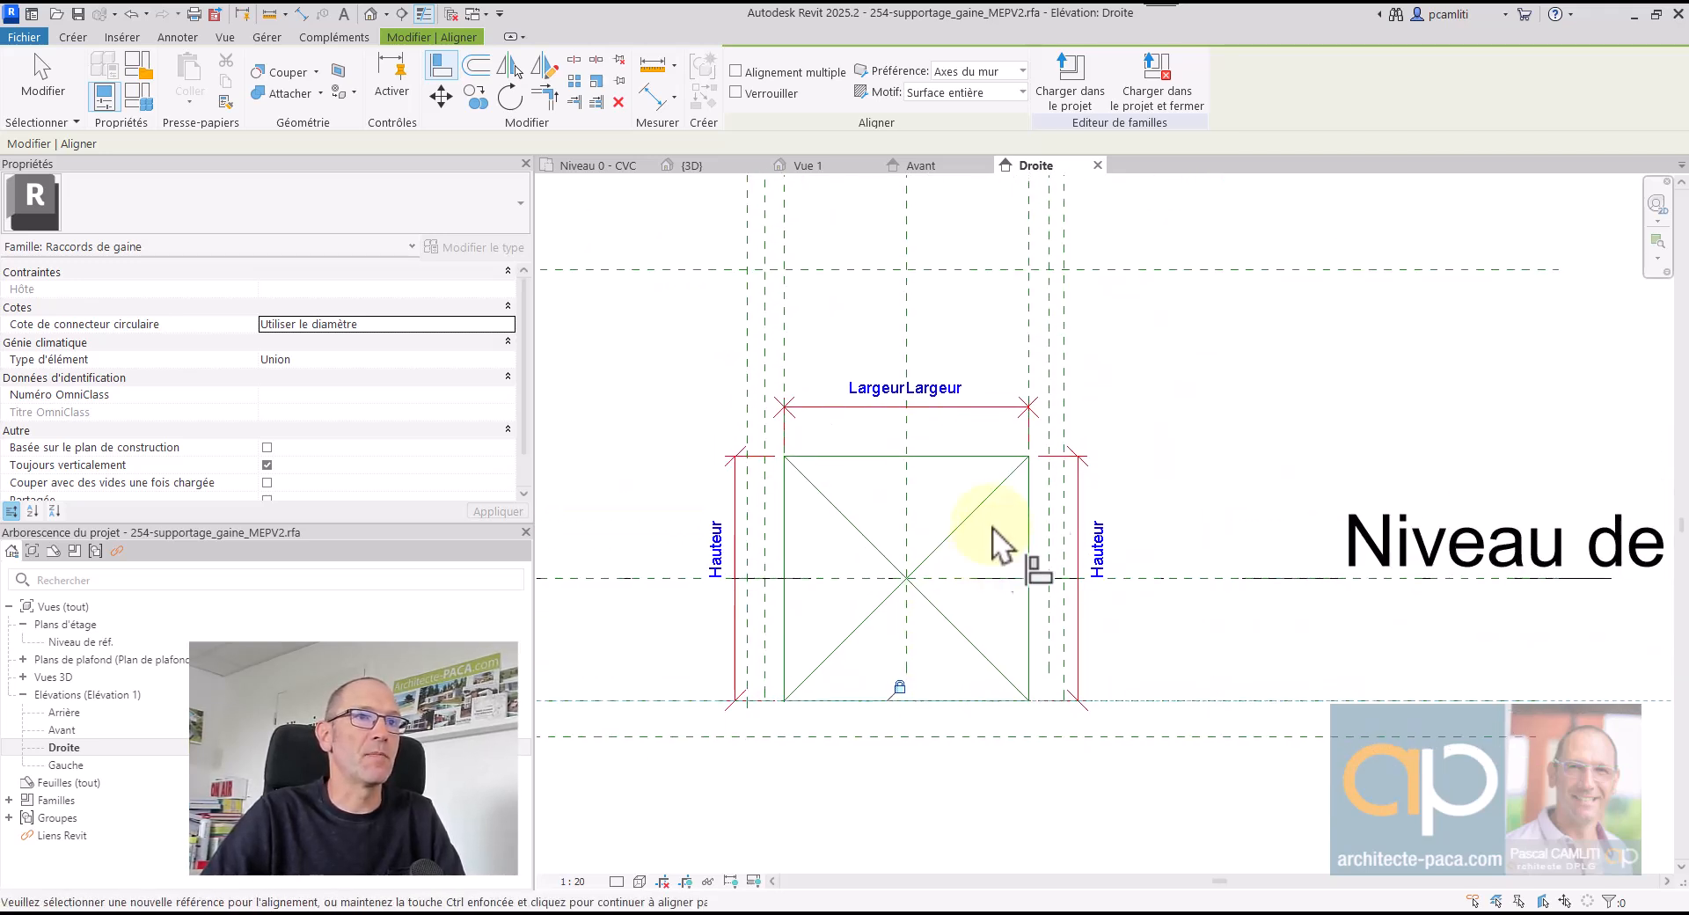
scroll(1034, 457, "up", 5)
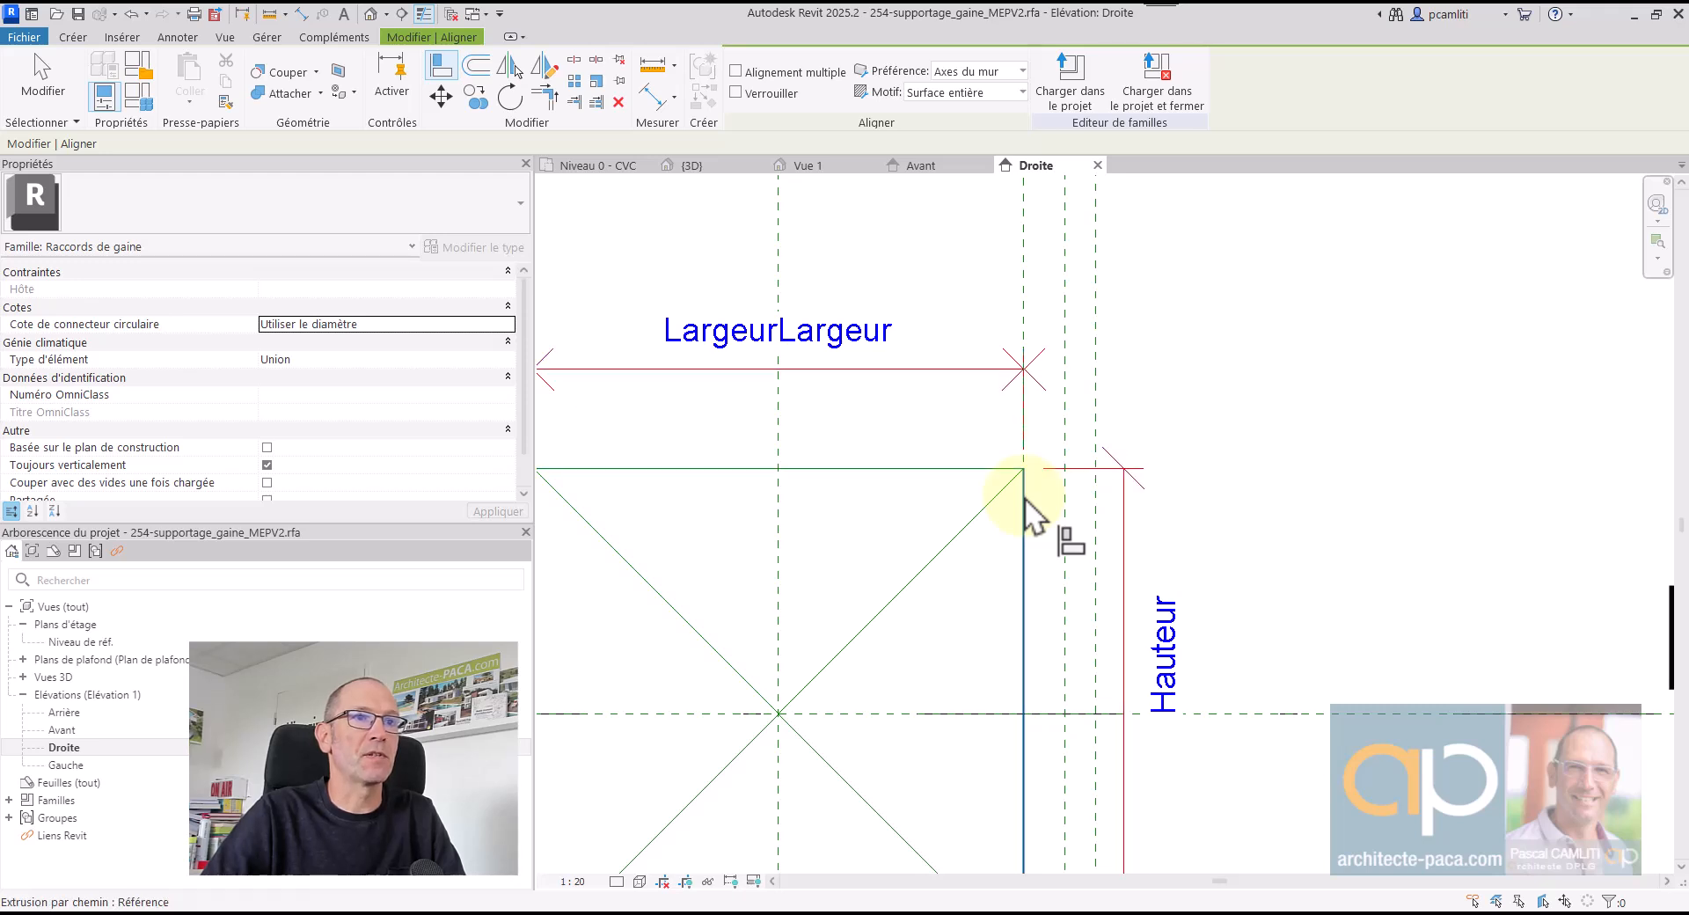
scroll(1025, 515, "down", 3)
key("Escape")
key("Escape")
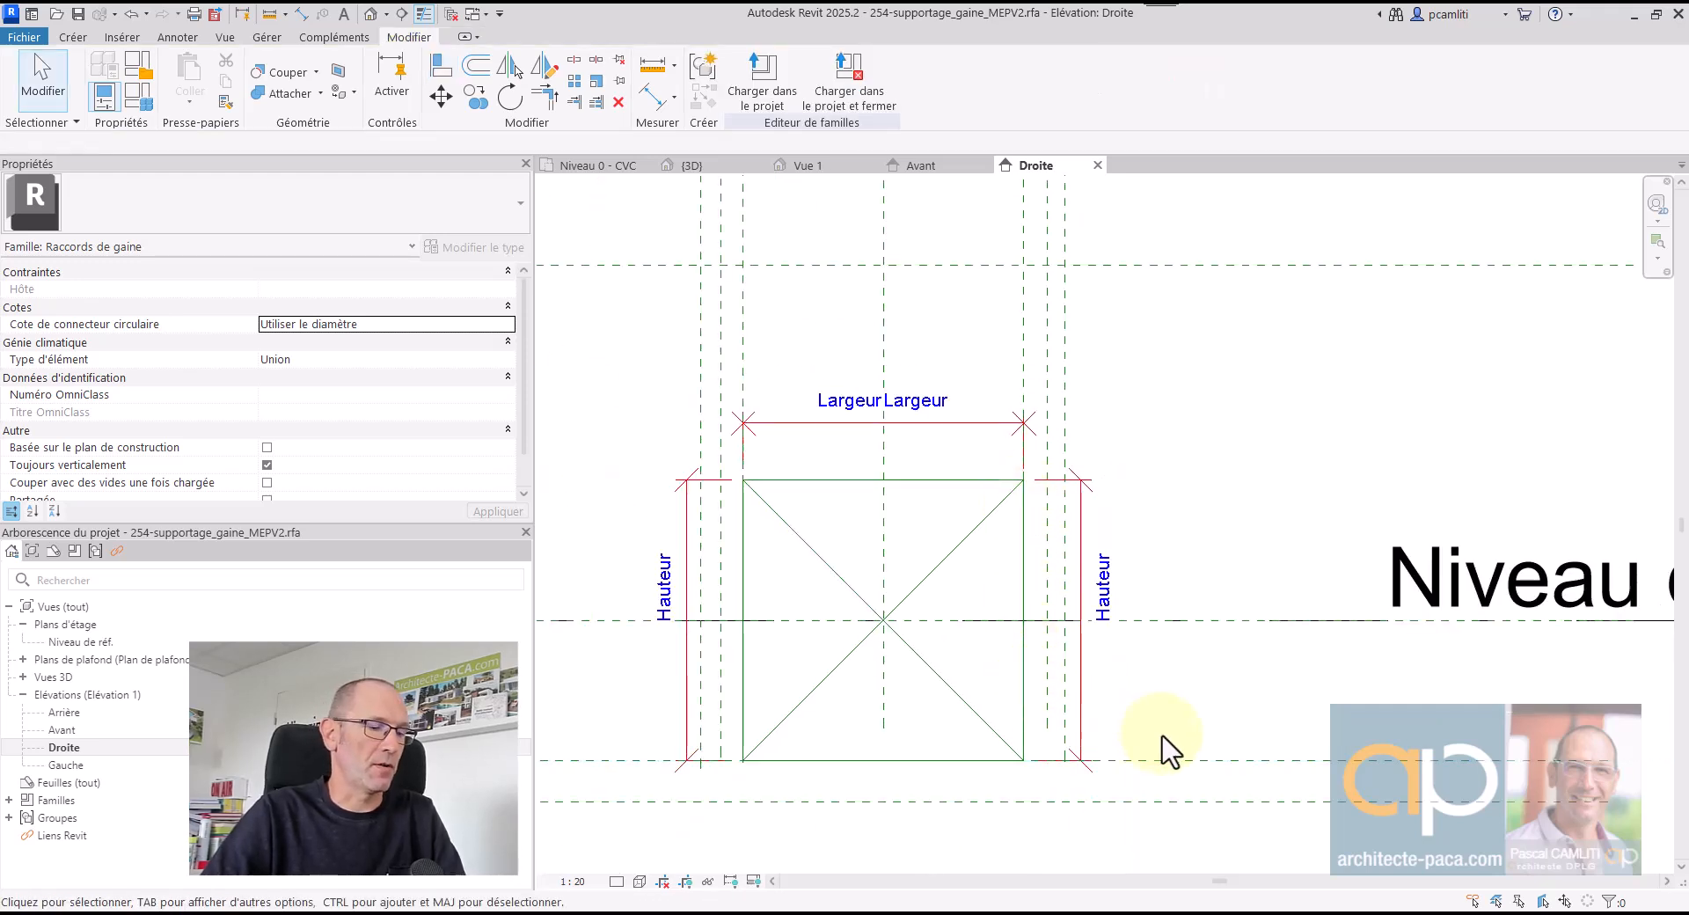
scroll(1166, 749, "up", 3)
scroll(1124, 709, "down", 3)
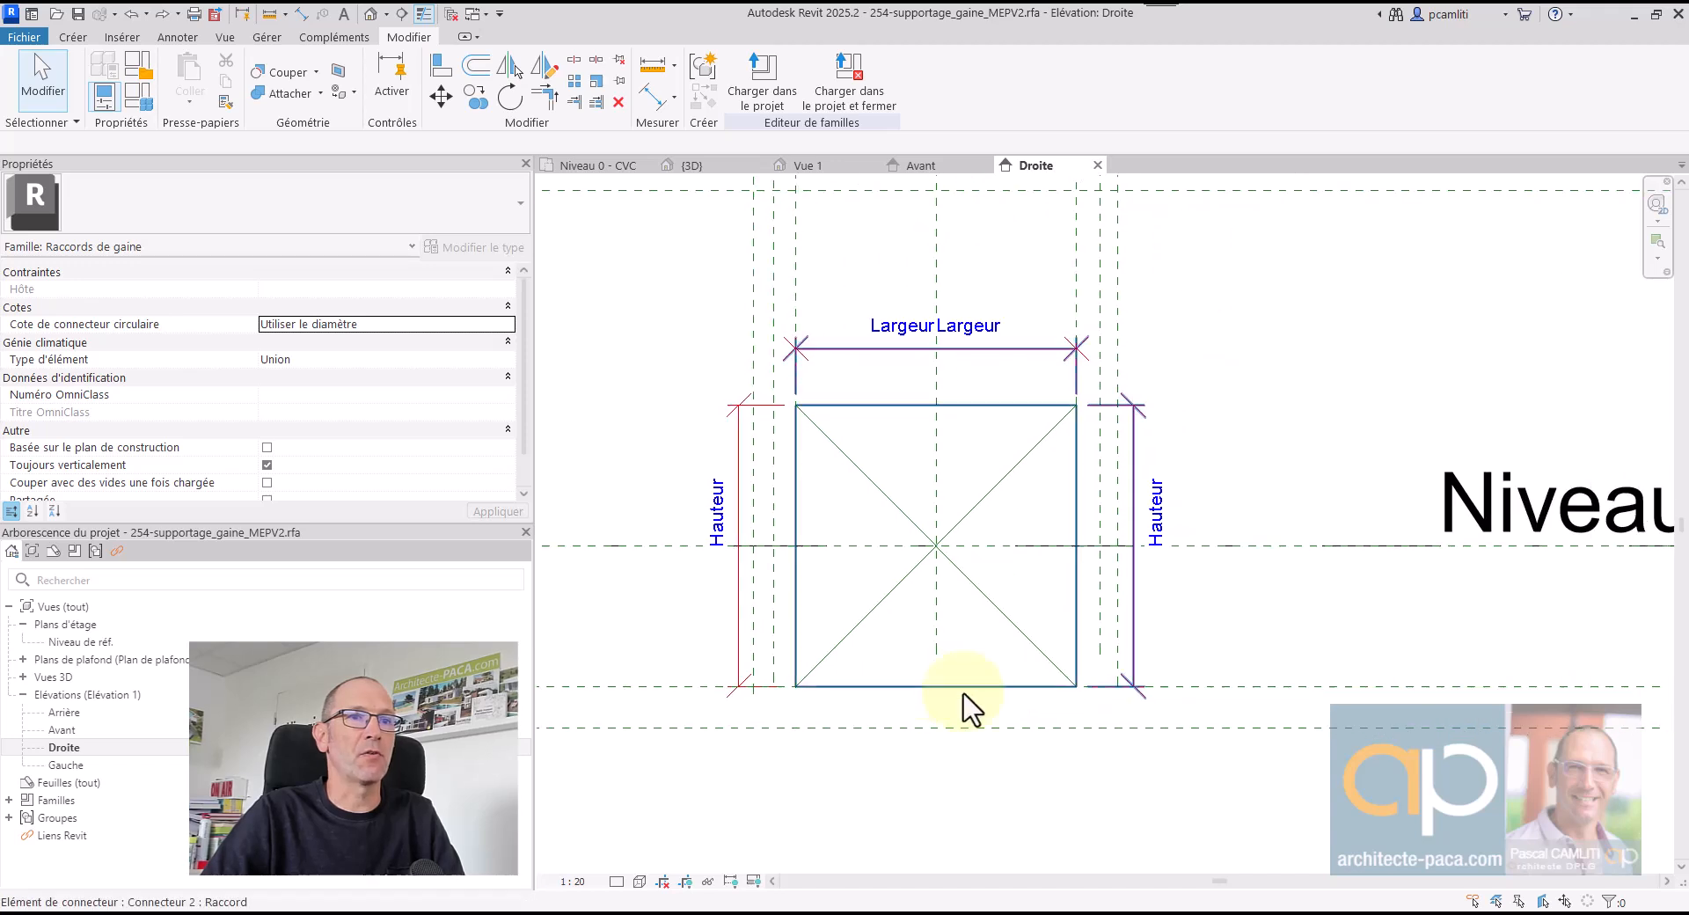
left_click(1199, 688)
middle_click_drag(1300, 672, 1147, 589)
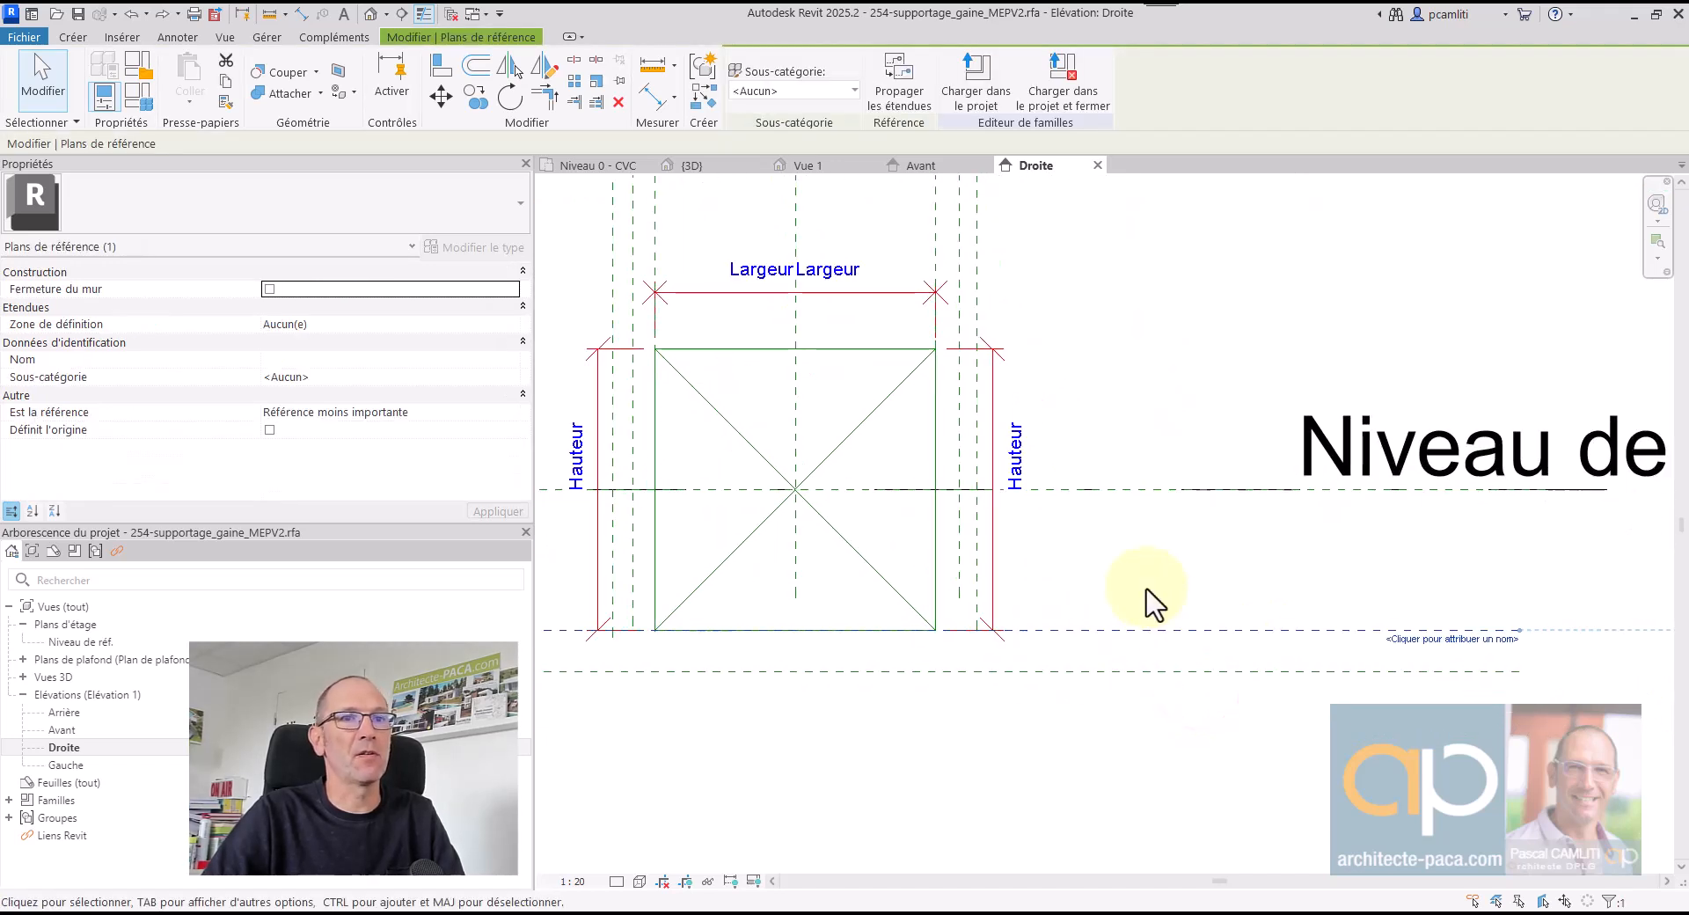
key("Escape")
scroll(1146, 581, "down", 3)
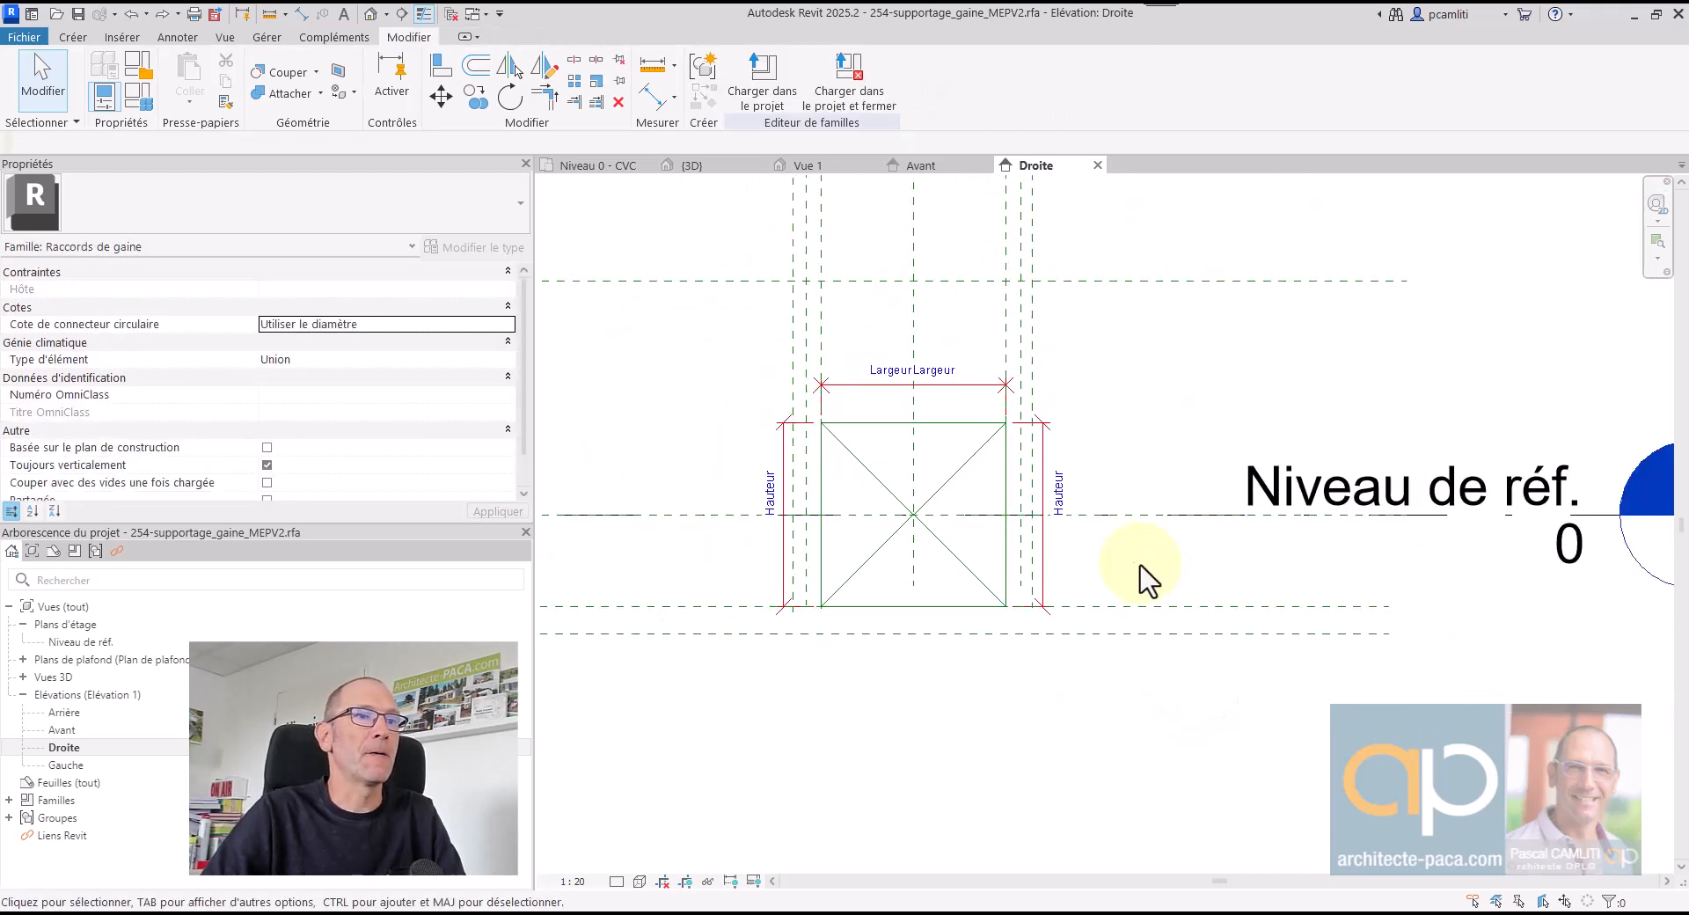
left_click(441, 67)
scroll(875, 614, "up", 2)
left_click(678, 597)
left_click(1139, 565)
key("Escape")
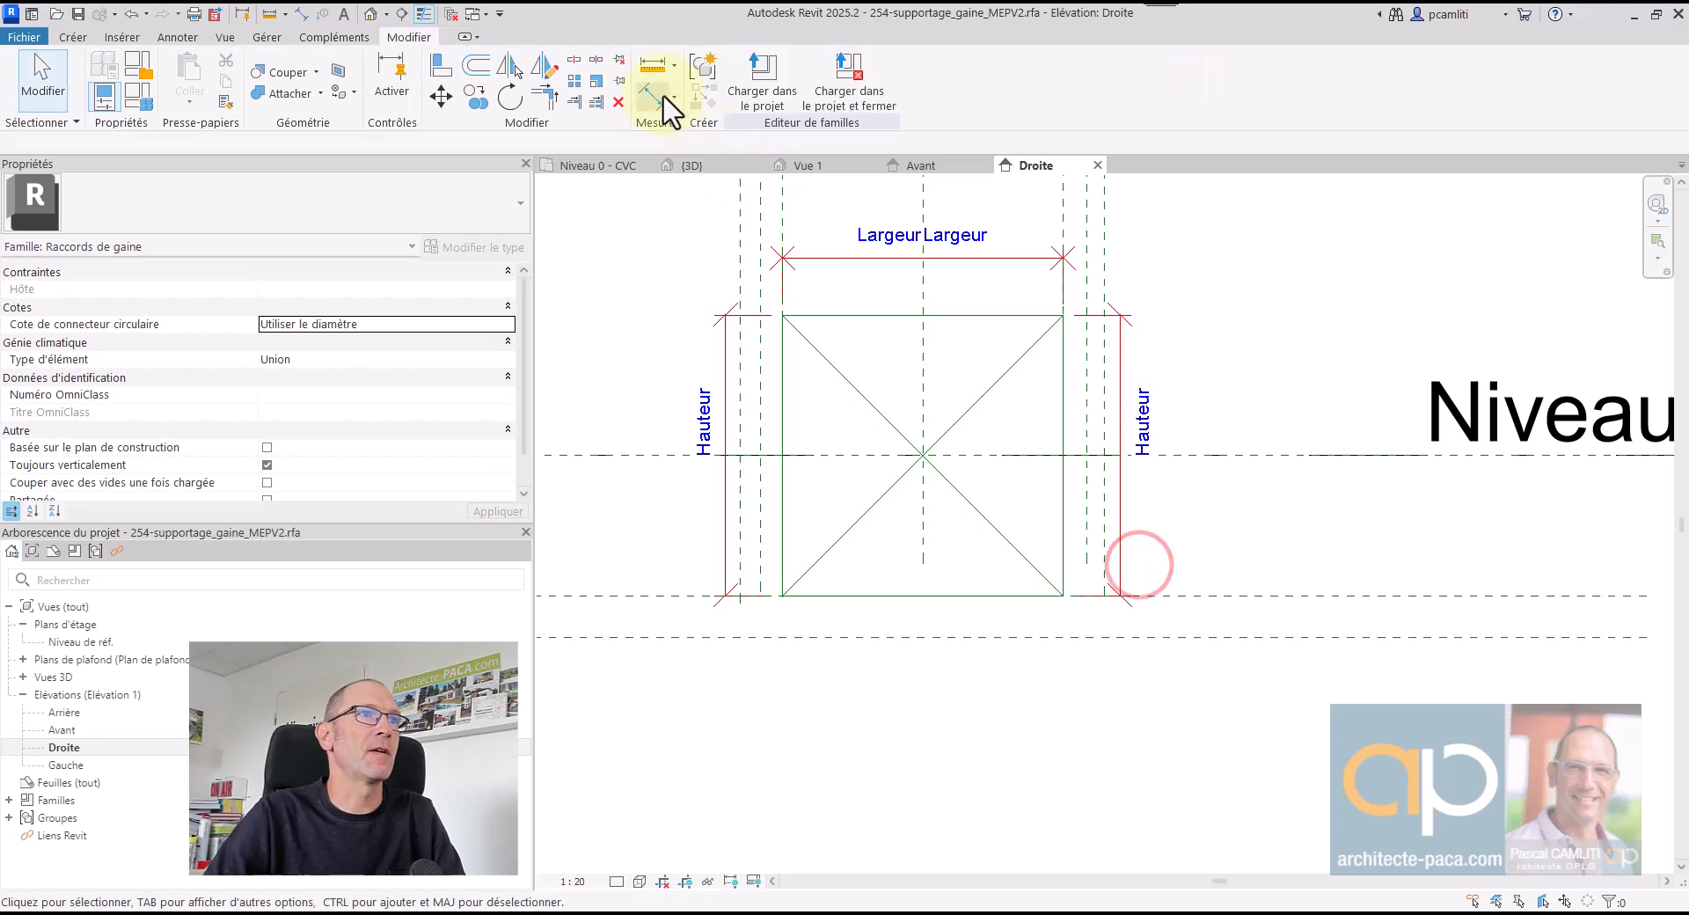
- Dimension the distance between the two horizontal reference planes at and below the duct's bottom edge
left_click(667, 97)
left_click(1192, 595)
left_click(1200, 676)
key("Escape")
- Label the dimension between the two lower horizontal reference planes with a new family type parameter named Hauteur_Support
left_click(1056, 637)
scroll(1206, 617, "up", 3)
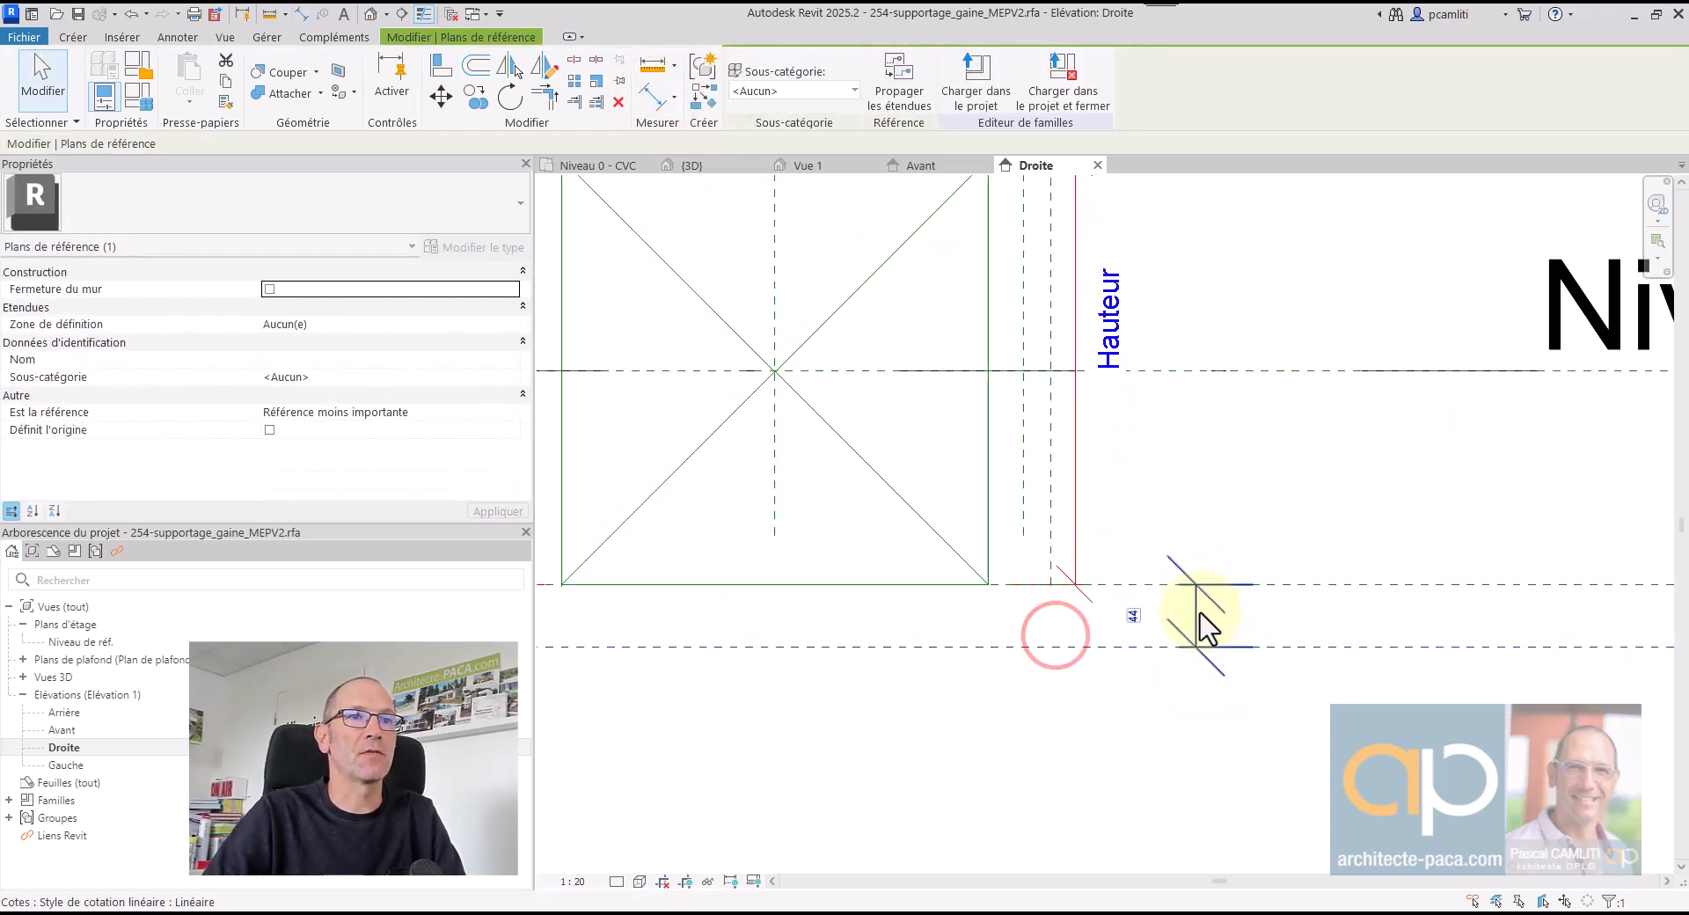
left_click(1202, 610)
left_click(913, 81)
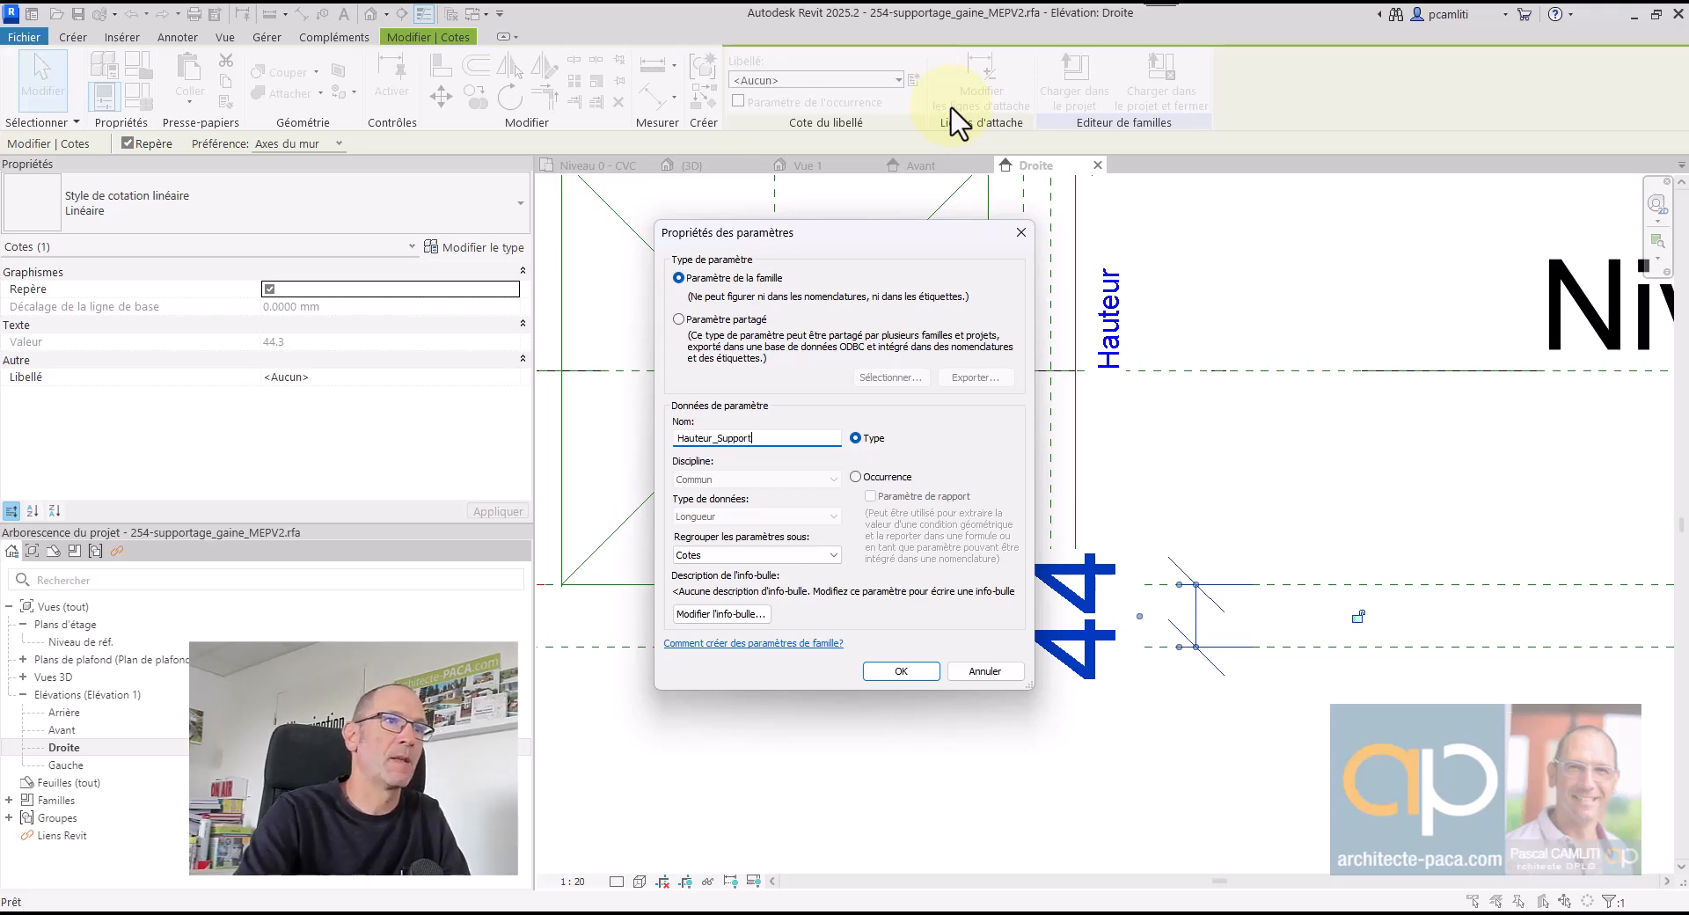
key("Return")
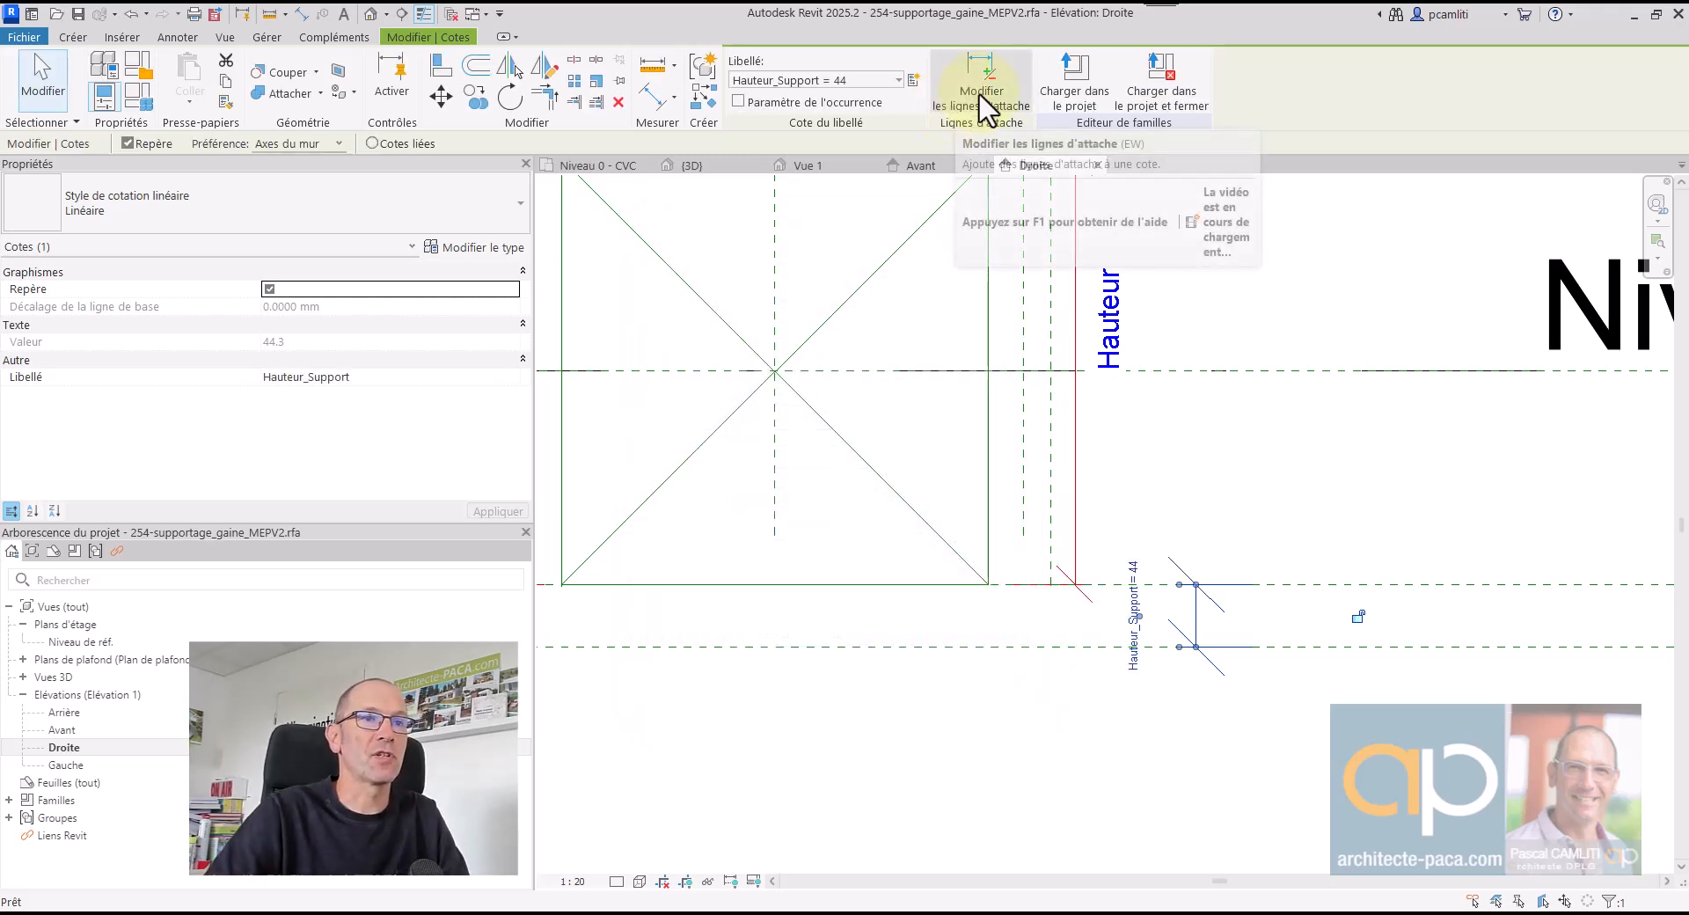
- Set the Hauteur_Support parameter to 35 in the family types and apply it
scroll(1232, 448, "down", 1)
scroll(1294, 484, "down", 2)
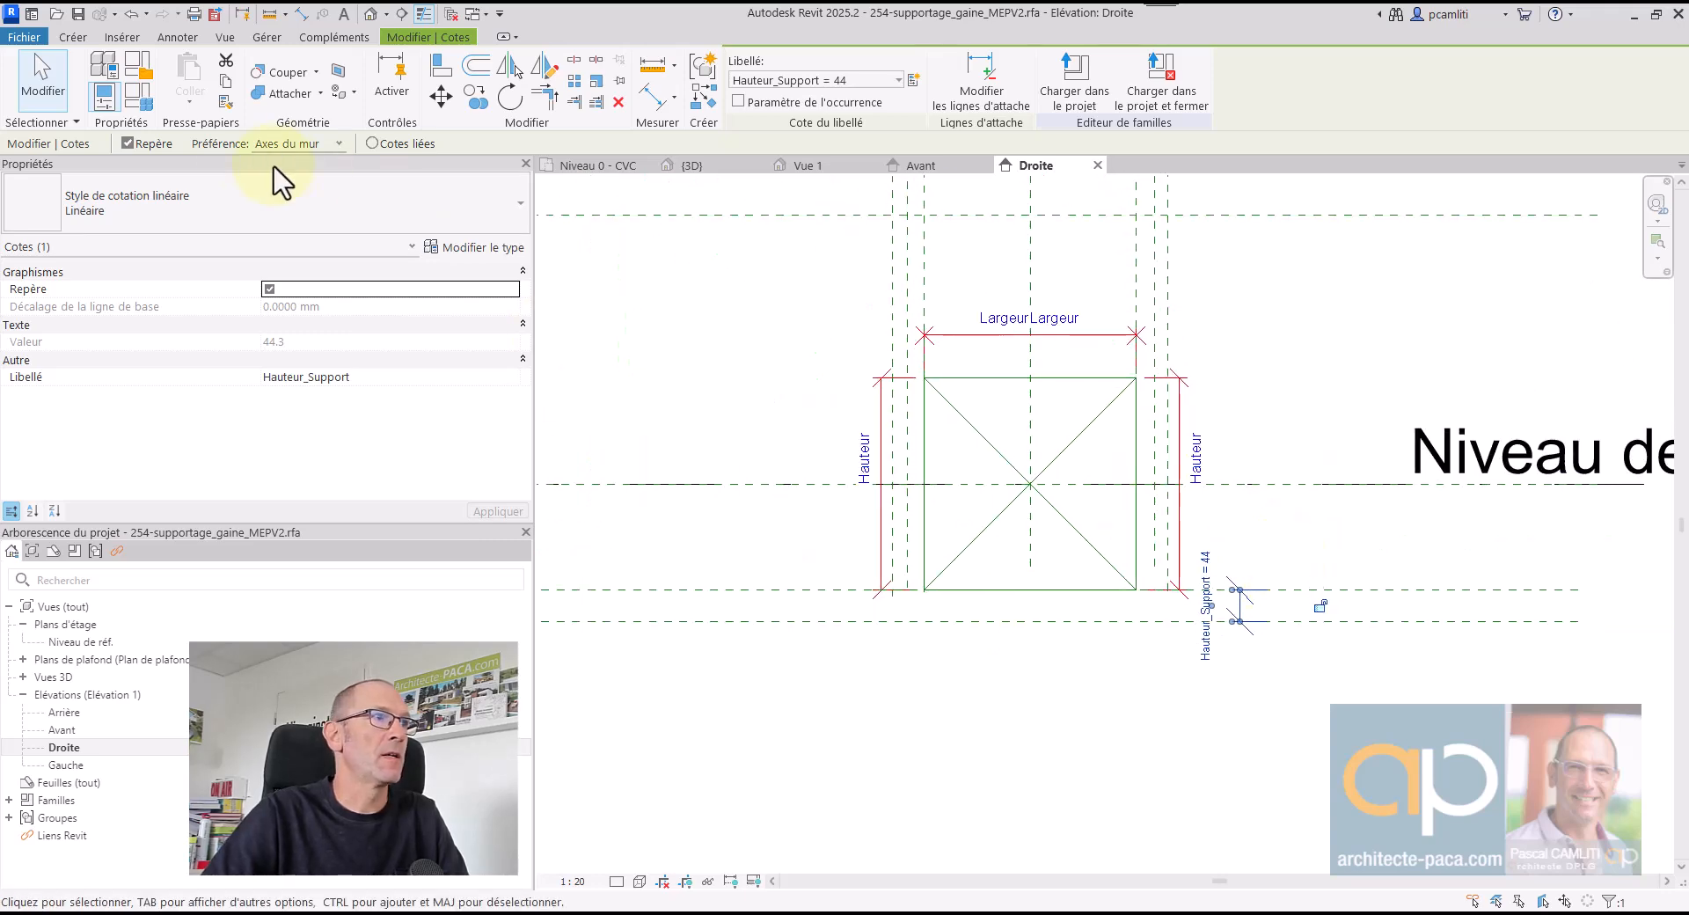
left_click(139, 93)
left_click_drag(552, 205, 1583, 126)
left_click(1302, 327)
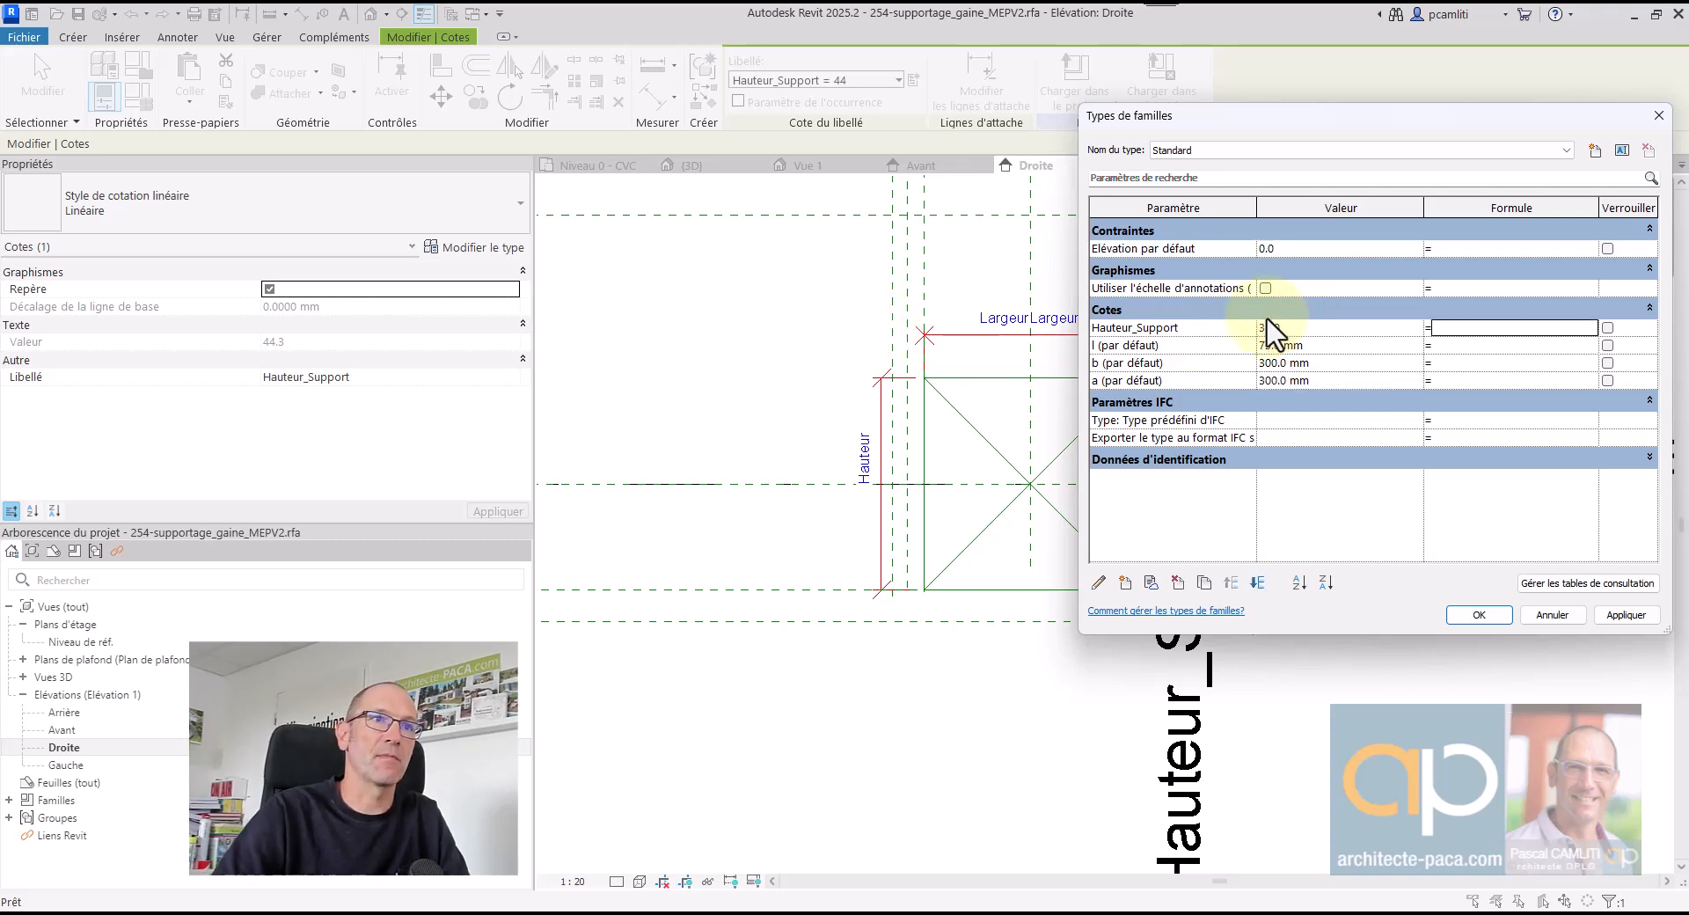
left_click(1627, 615)
left_click(1481, 615)
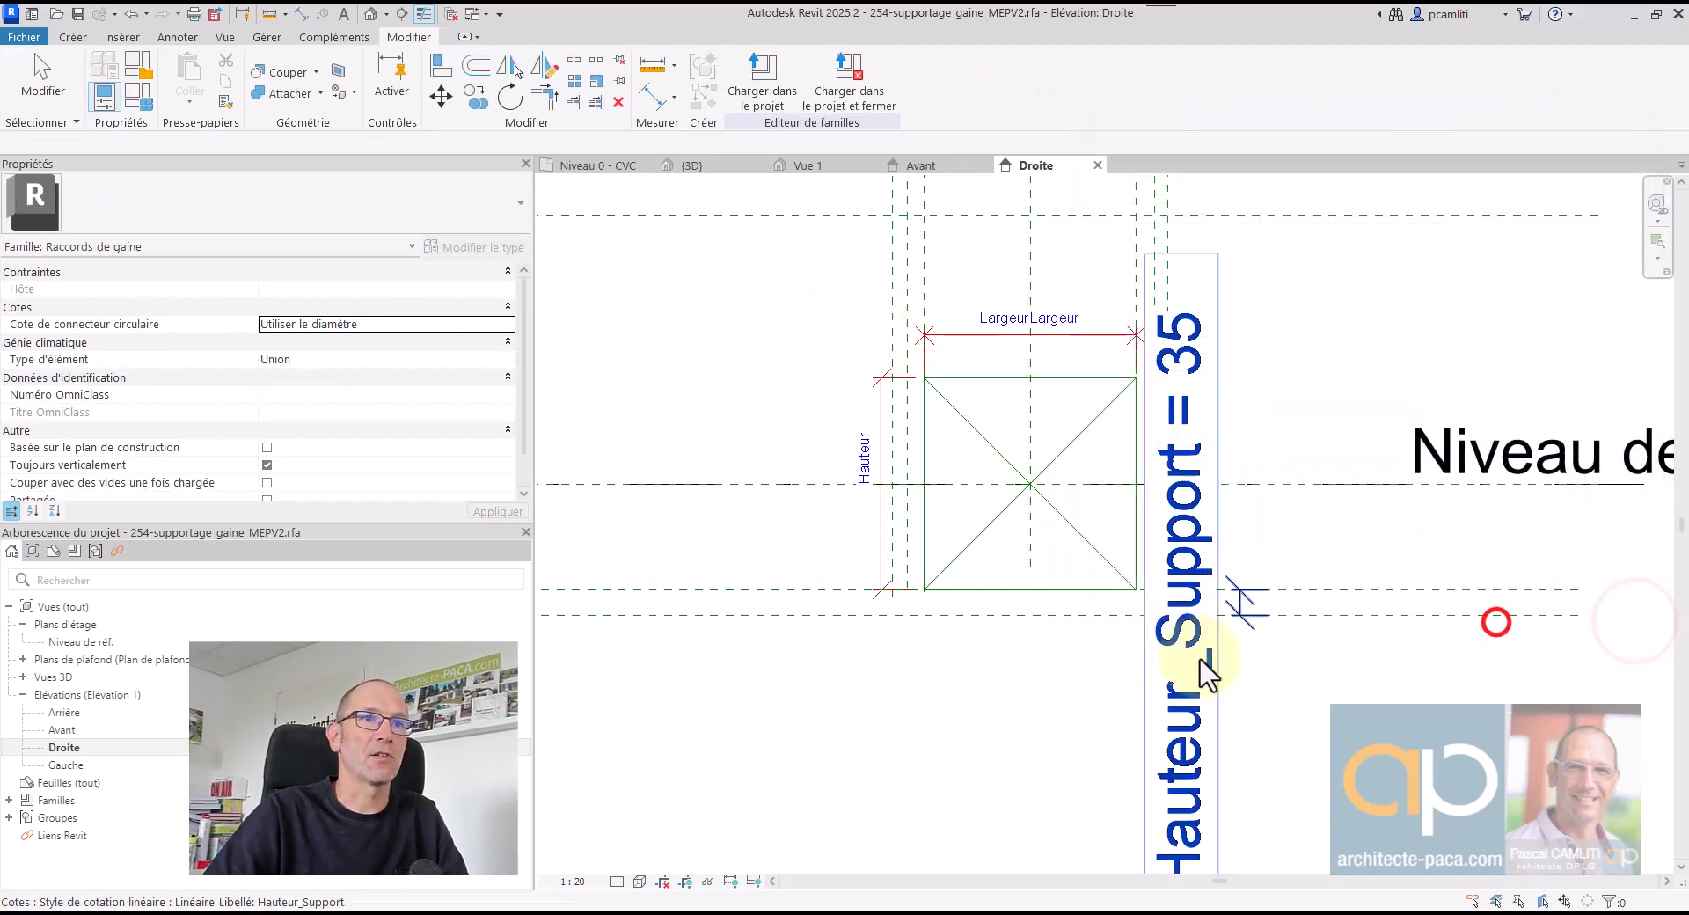
- Set the scale of the Droite elevation view to 1:5
left_click(570, 882)
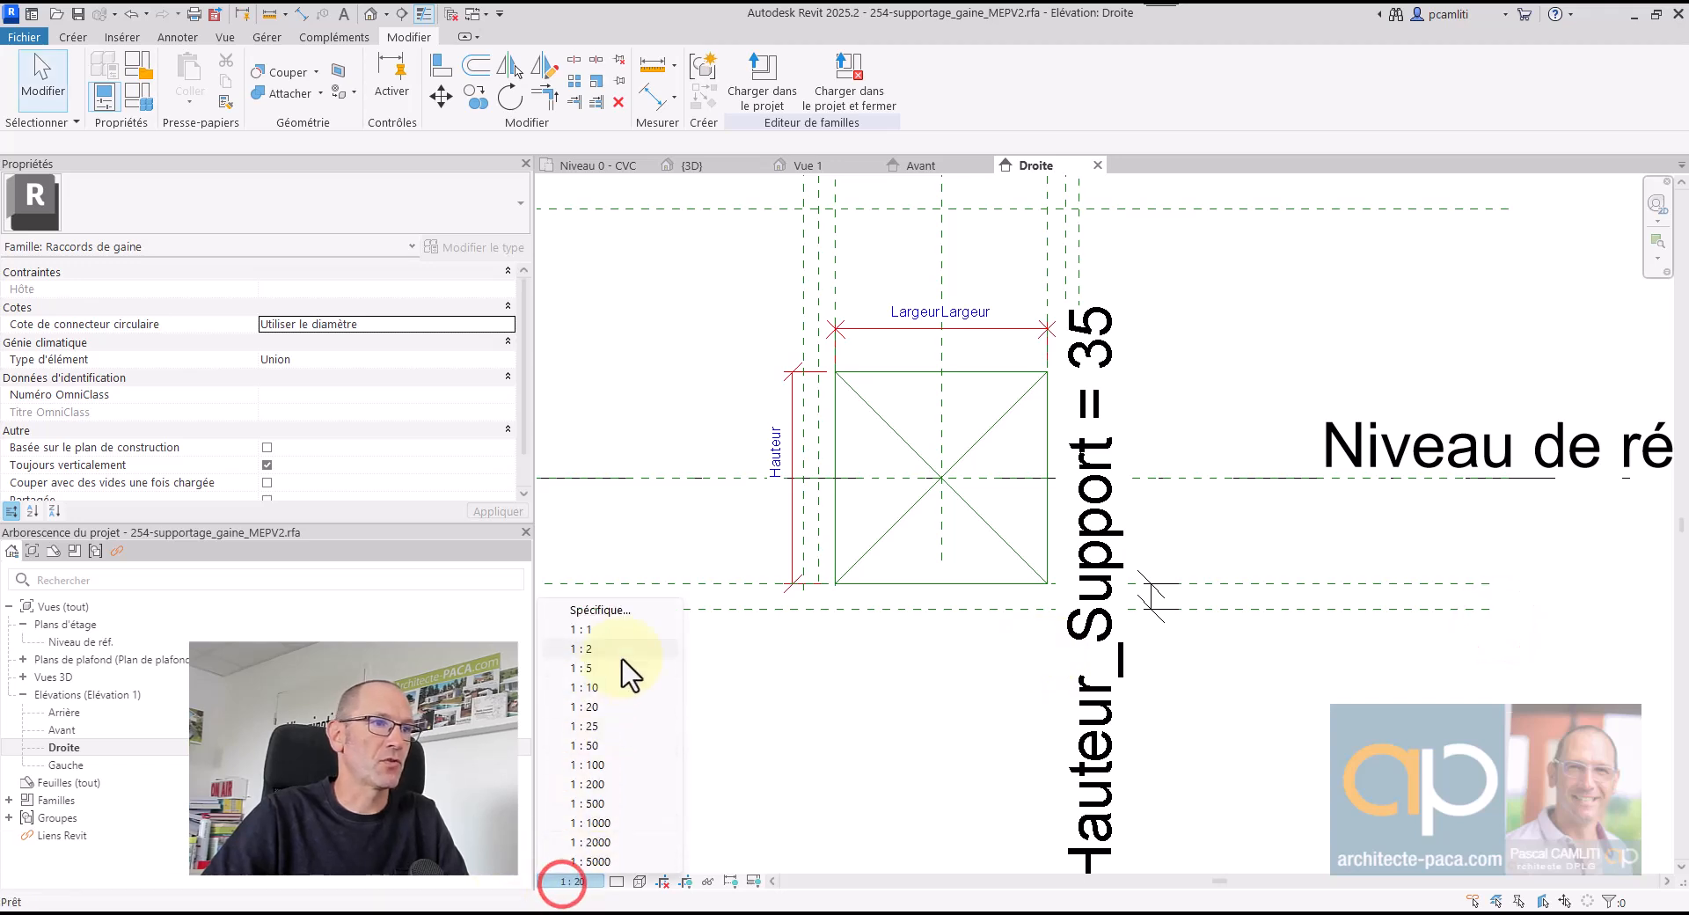
left_click(619, 668)
scroll(1197, 570, "down", 2)
middle_click_drag(1196, 561, 1104, 587)
scroll(964, 549, "up", 2)
scroll(1047, 453, "up", 1)
middle_click_drag(1069, 463, 1077, 519)
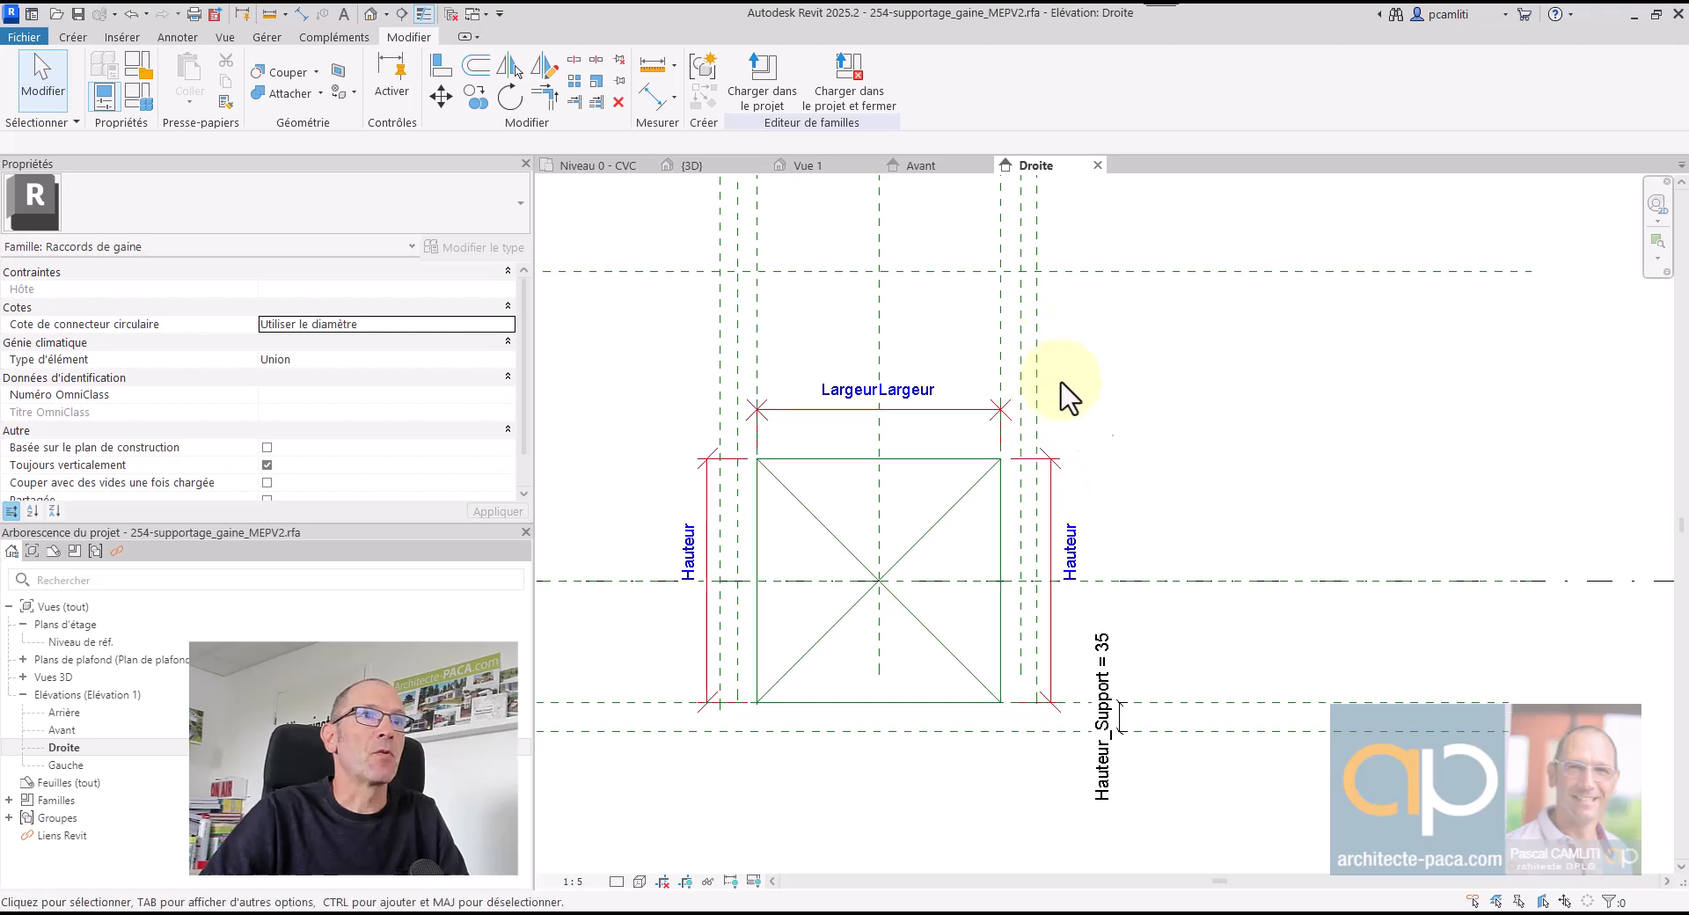
- Dimension the duct's centre plane to the reference planes on both duct sides in one chain and make its segments equal (EQ)
middle_click_drag(1058, 365, 1059, 400)
left_click(651, 97)
left_click(878, 261)
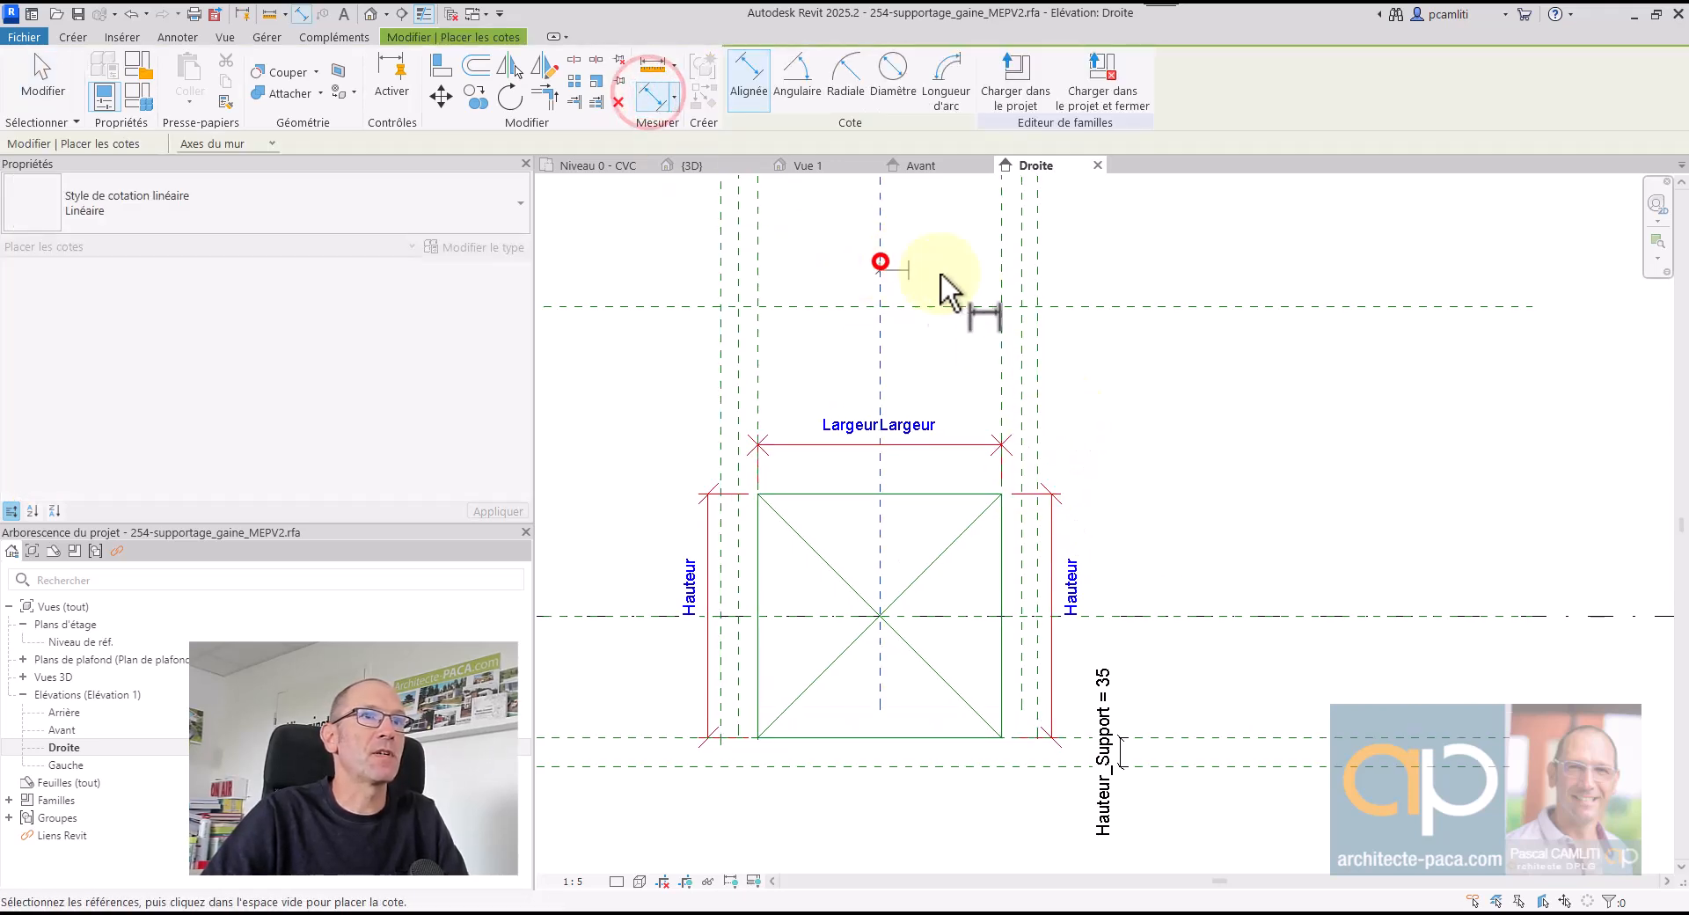
left_click(1001, 265)
left_click(762, 275)
middle_click_drag(774, 291, 752, 409)
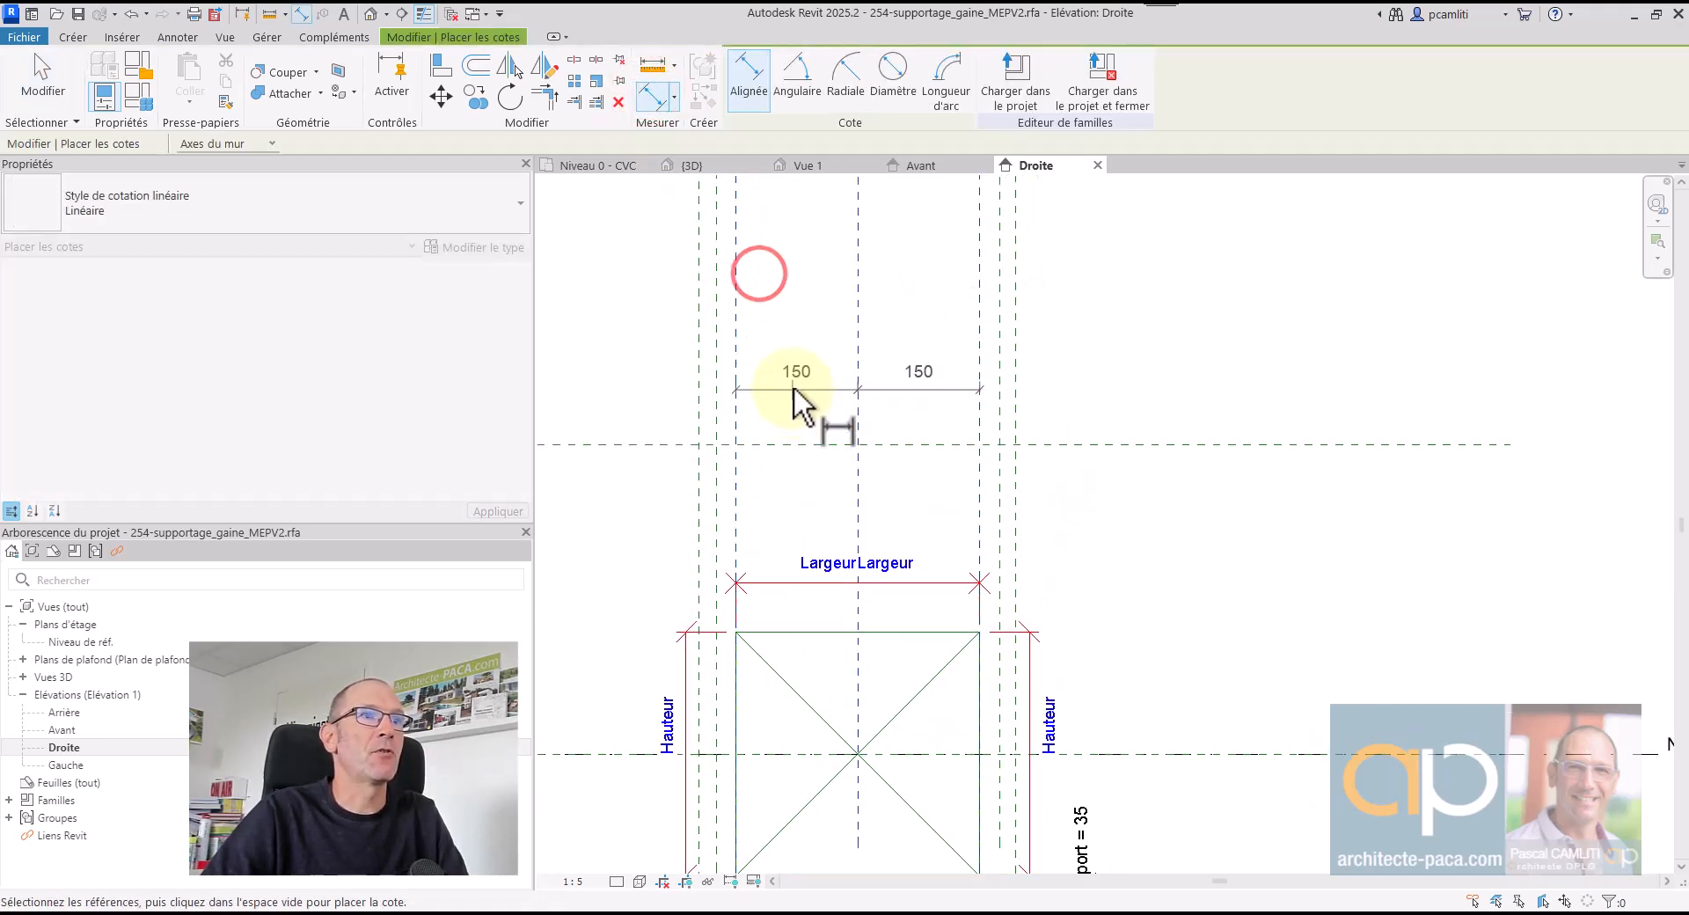
left_click(791, 374)
left_click(858, 322)
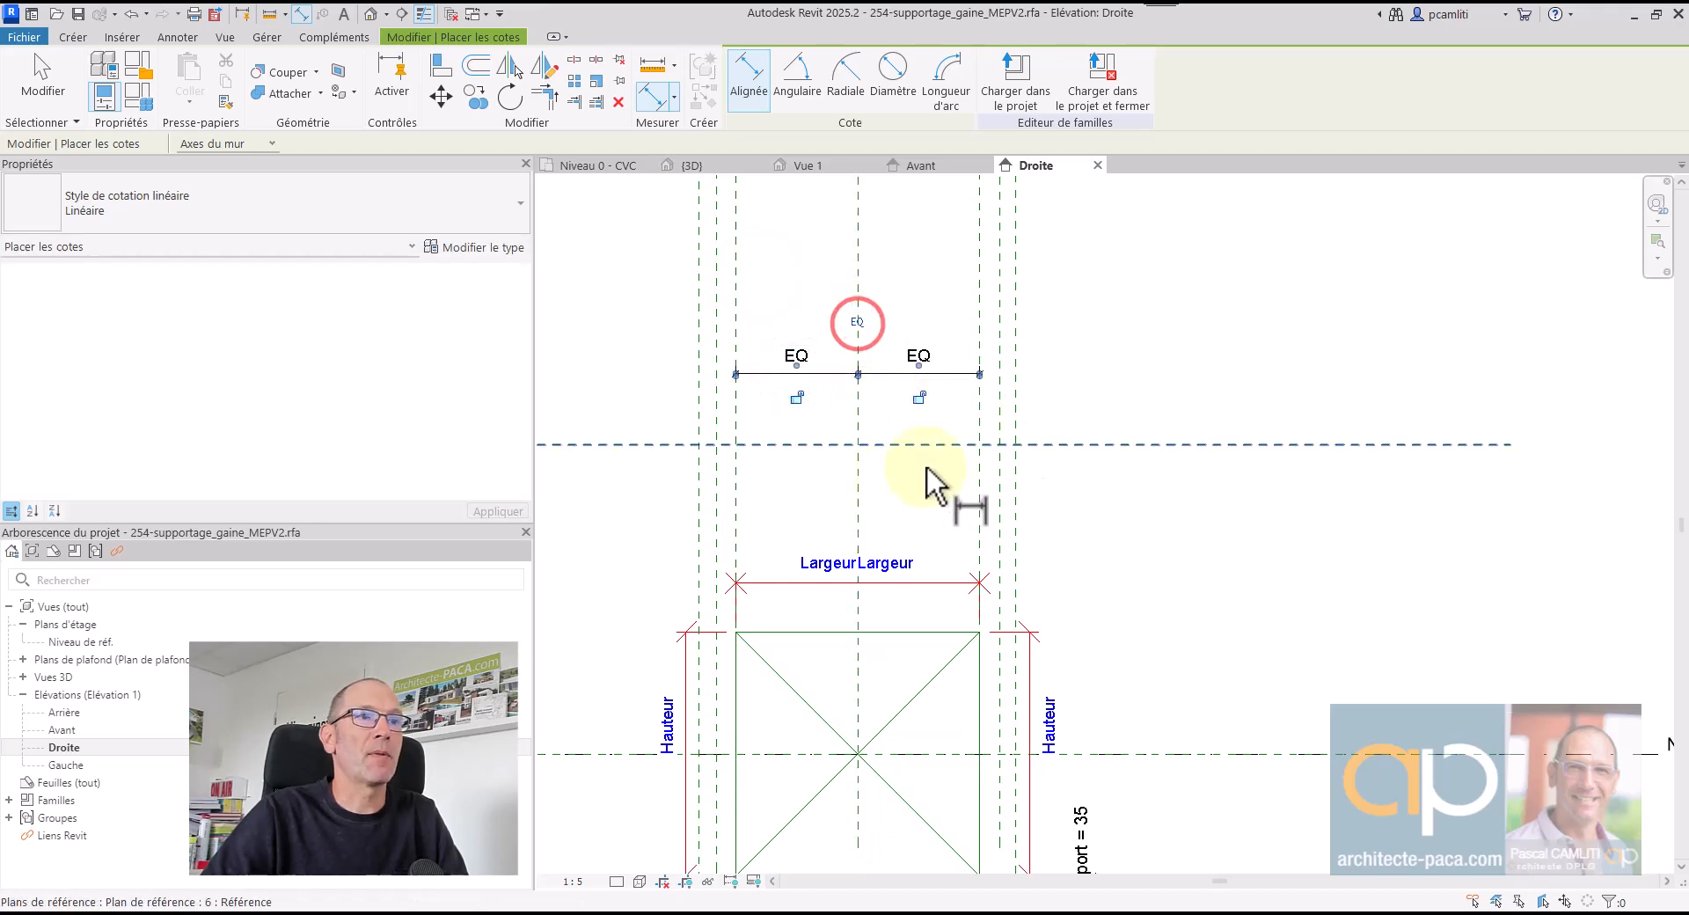
- Add an overall dimension between the reference planes on the duct's two sides, above the EQ dimension
left_click(735, 310)
left_click(979, 315)
left_click(934, 315)
key("Escape")
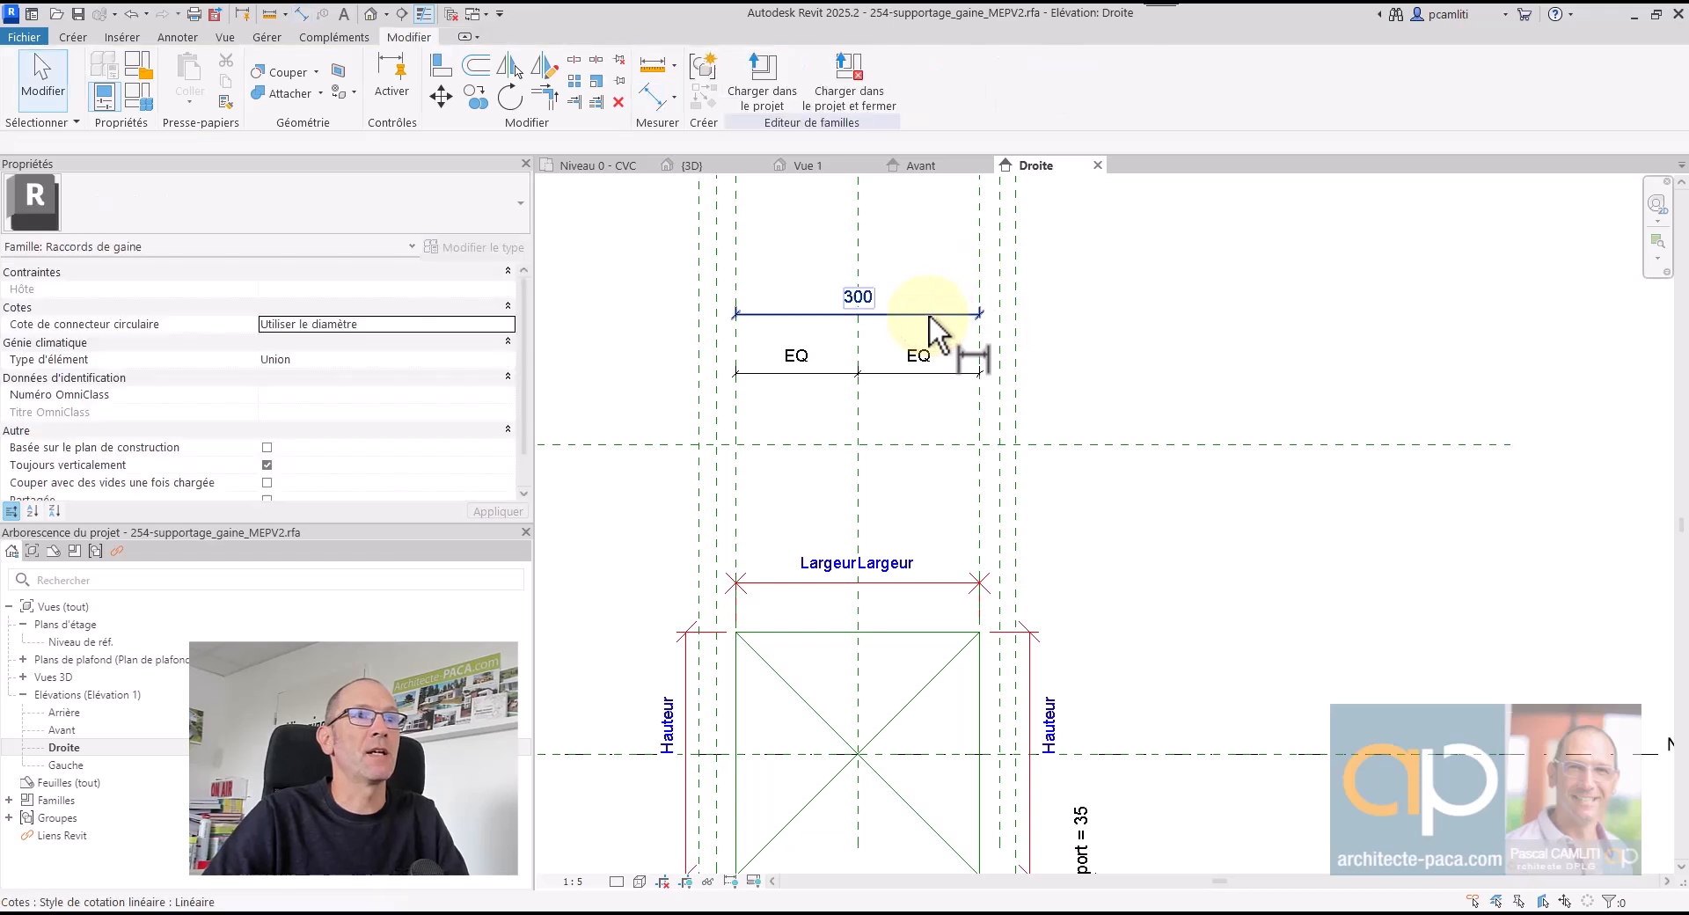
- Check which parameters are available as a label for the overall duct width dimension
left_click(932, 315)
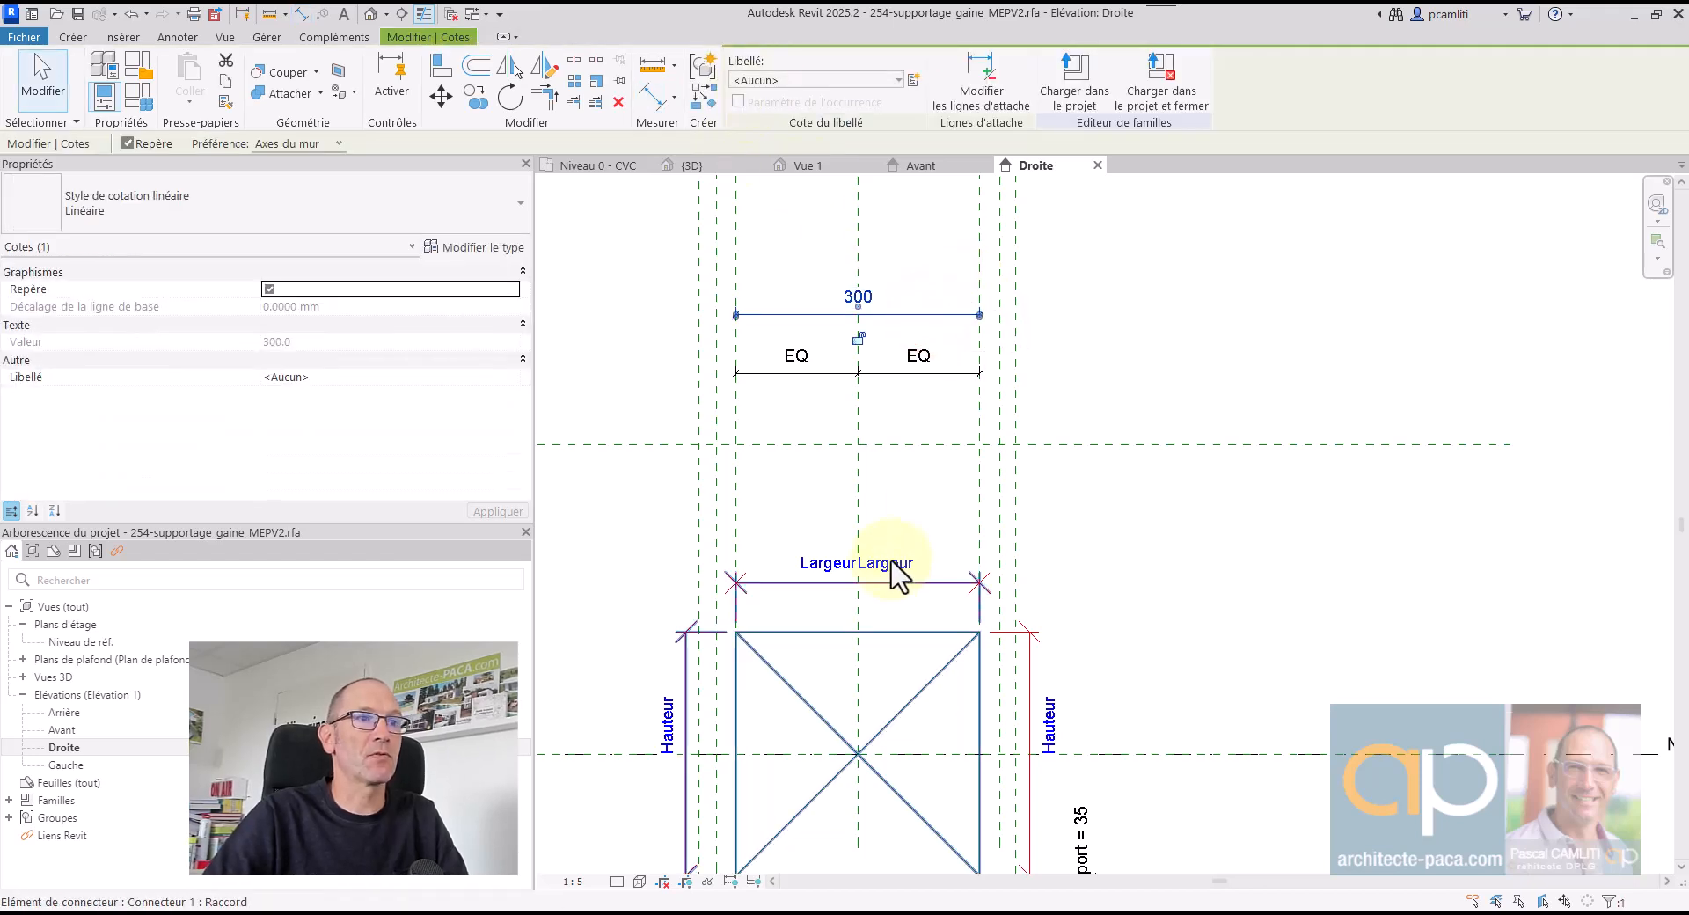
middle_click_drag(916, 553, 954, 419)
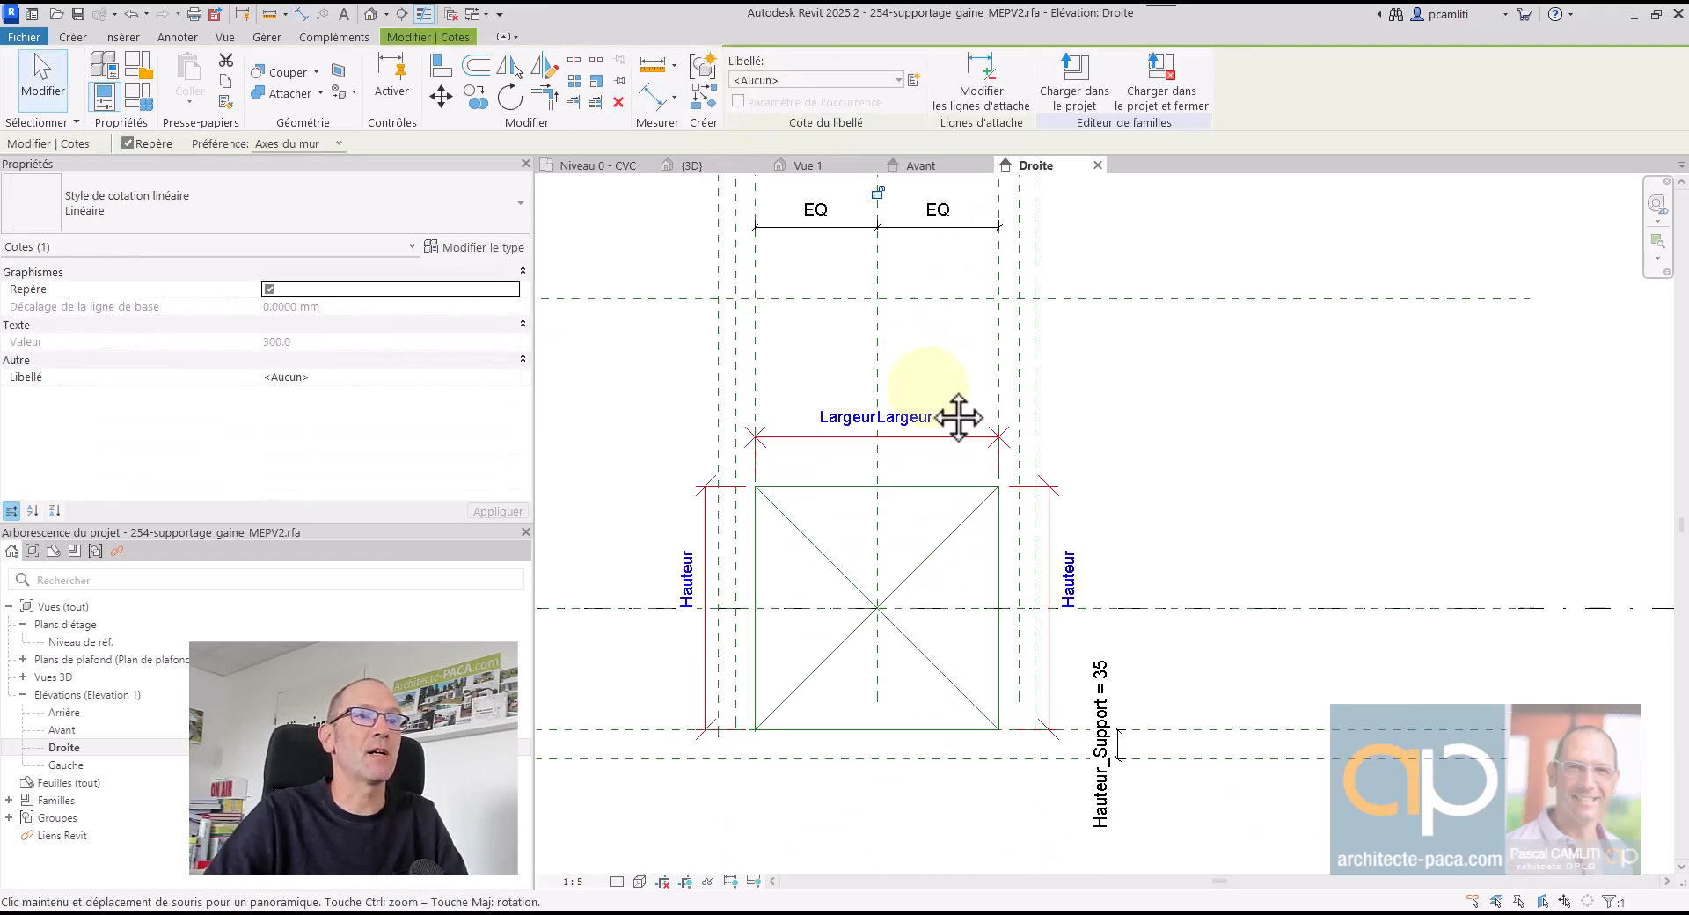
left_click(811, 81)
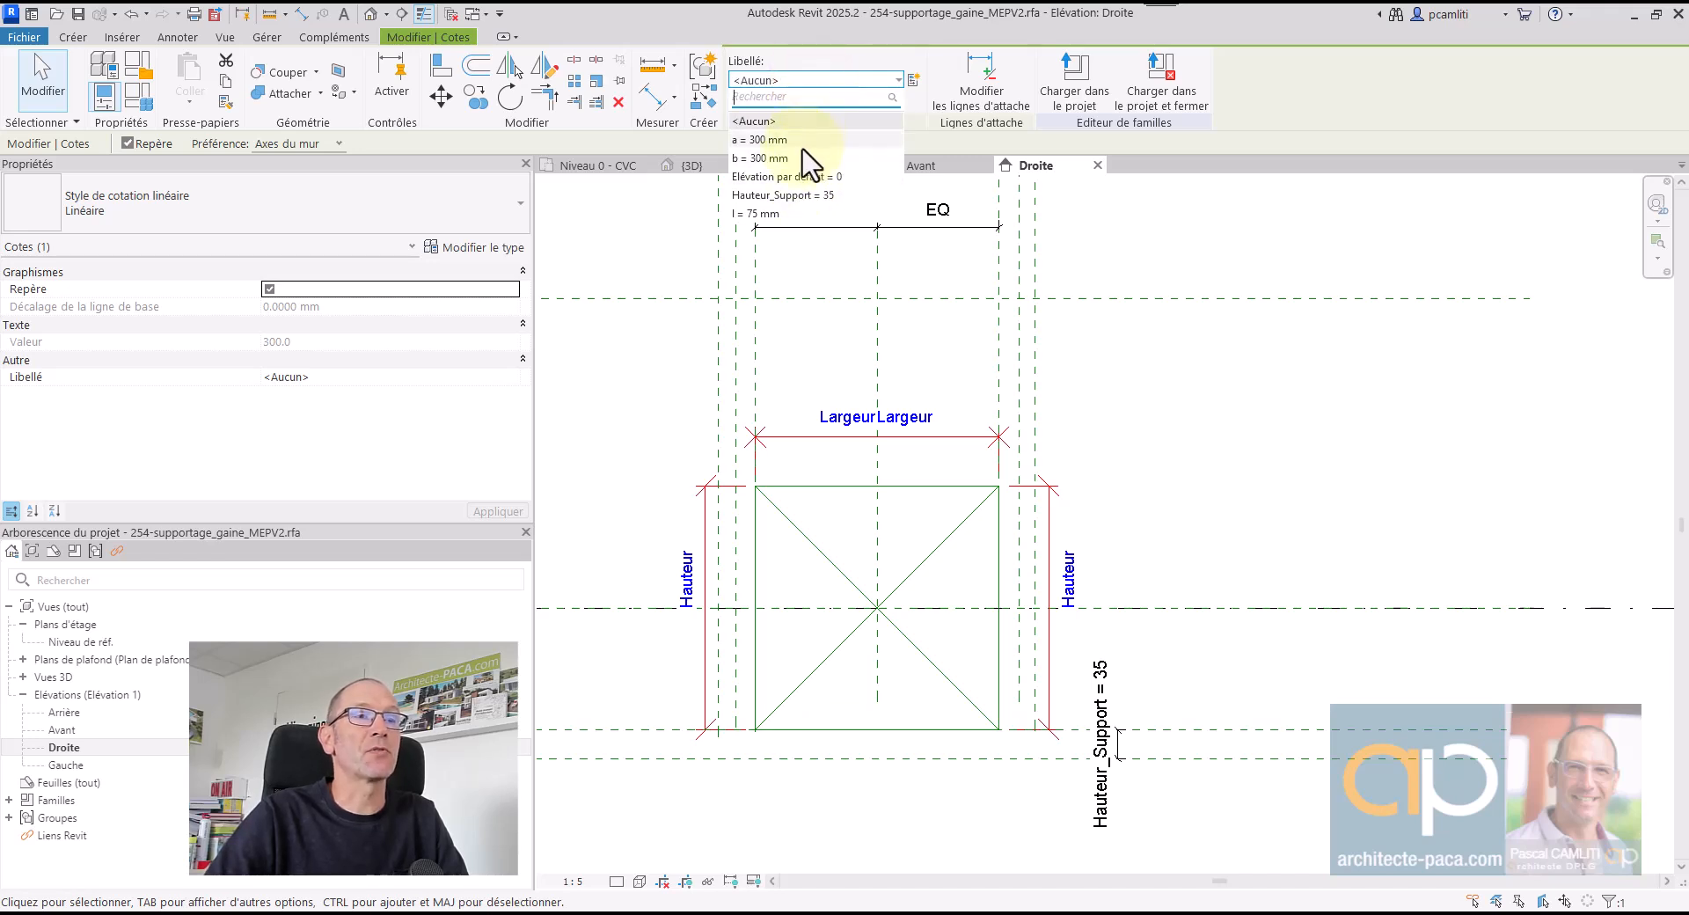
left_click(1158, 405)
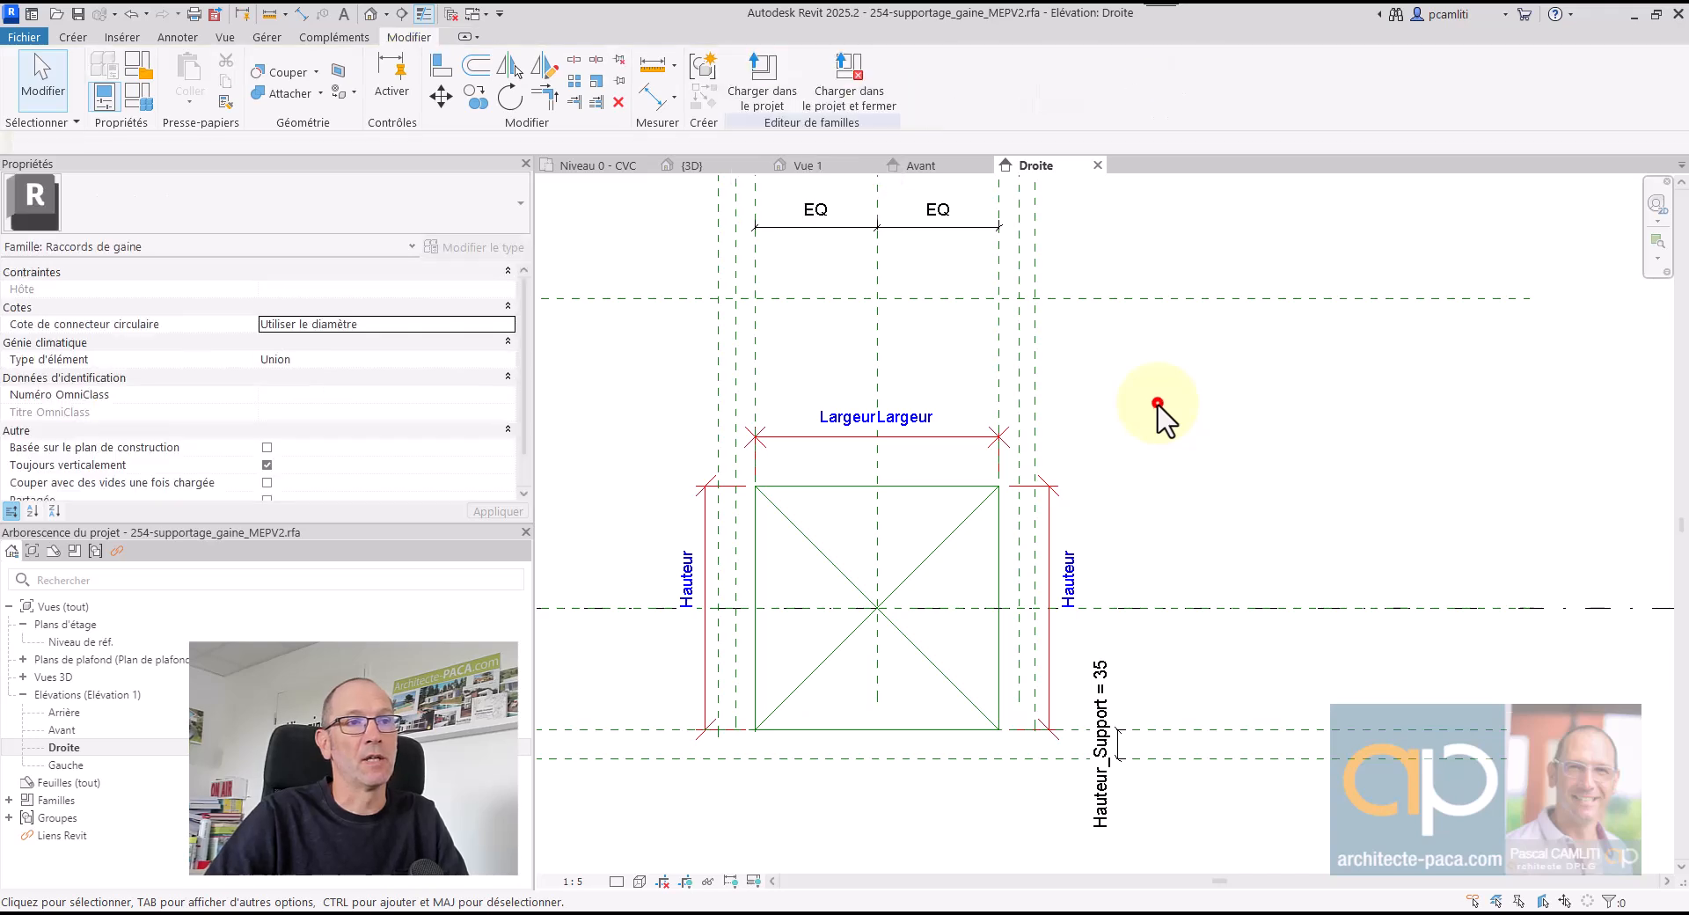
middle_click_drag(1244, 369, 1217, 365)
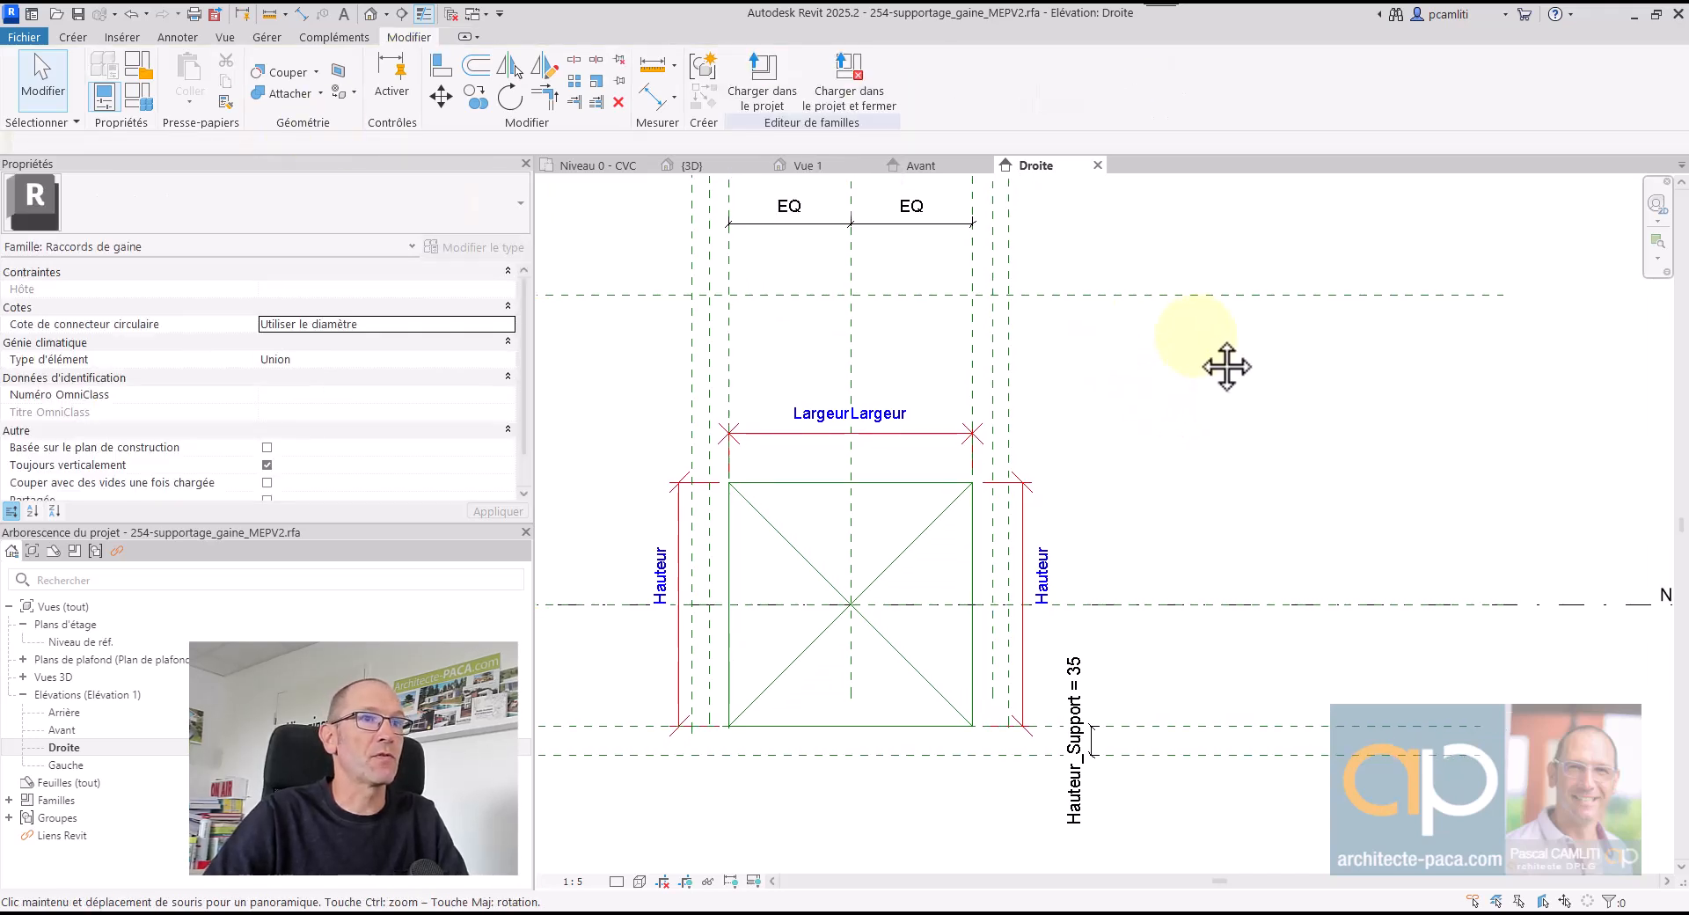
- Set family parameter b to 350 mm and apply it to check which duct dimension it drives
left_click(138, 97)
left_click(1325, 365)
type("350.0")
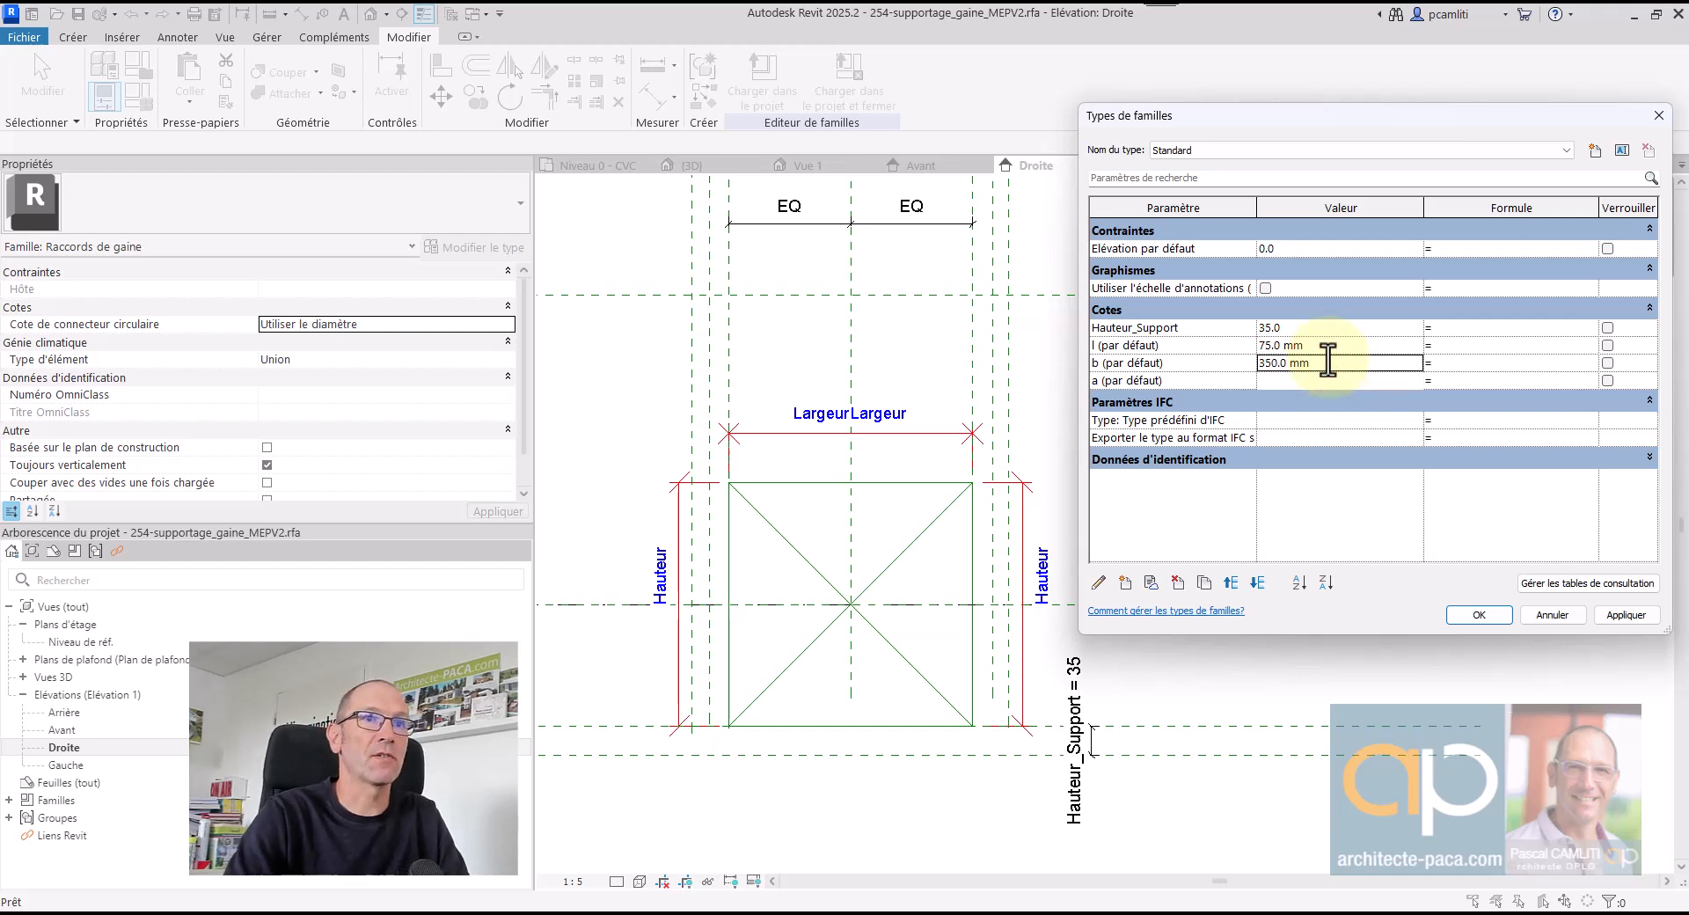
left_click(1641, 613)
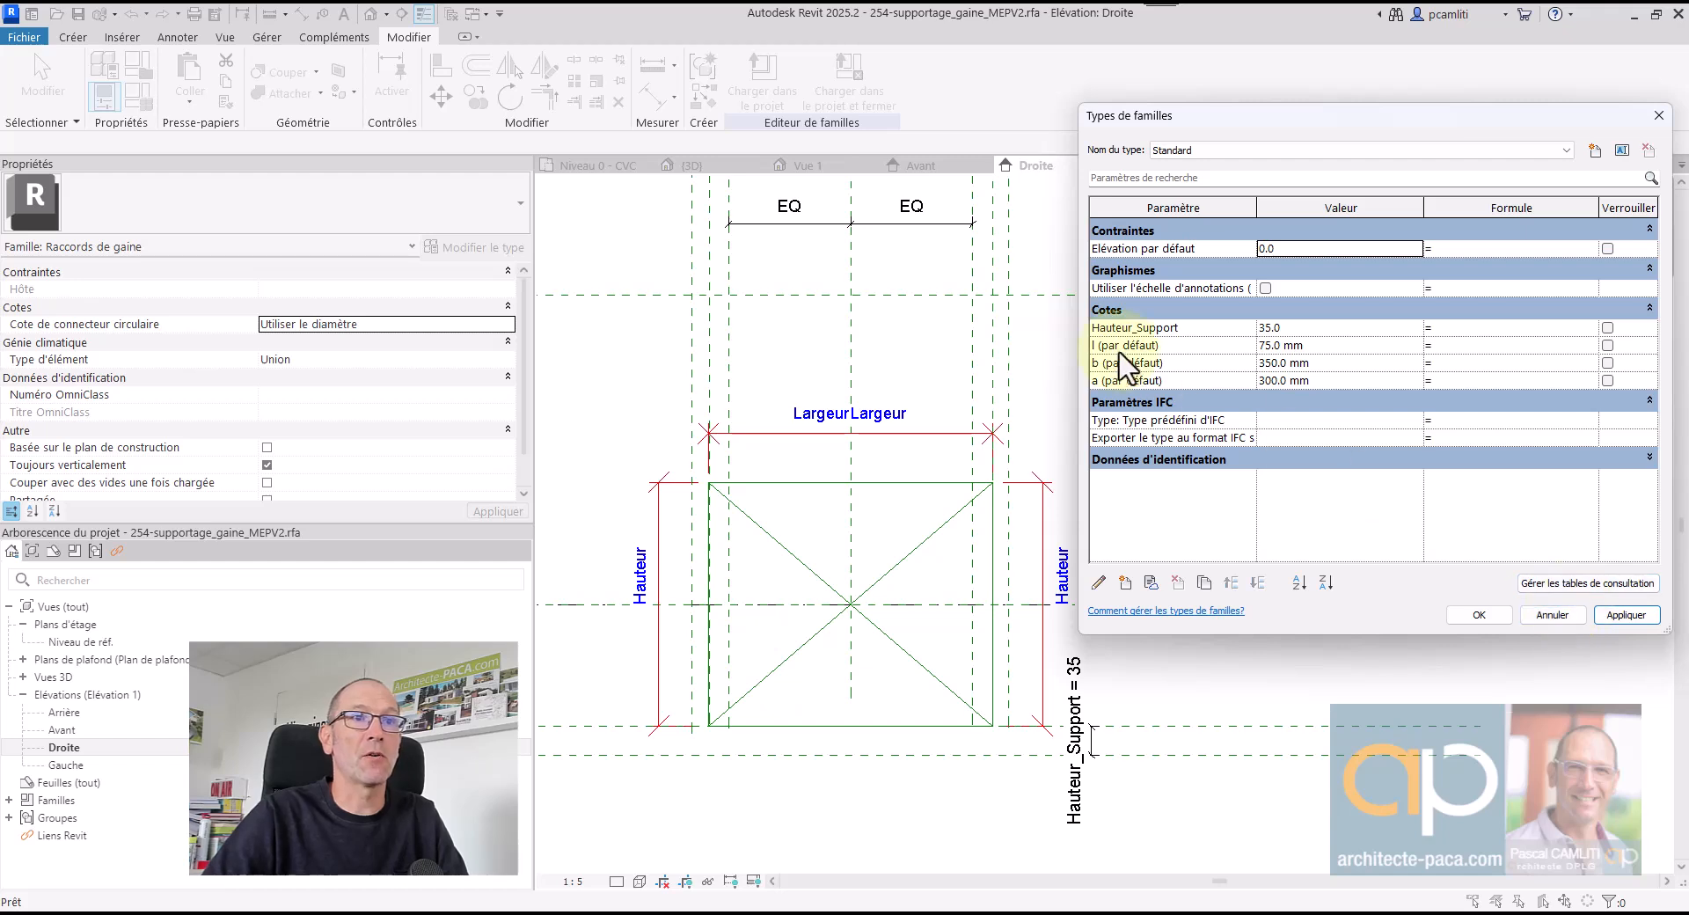
left_click(1563, 619)
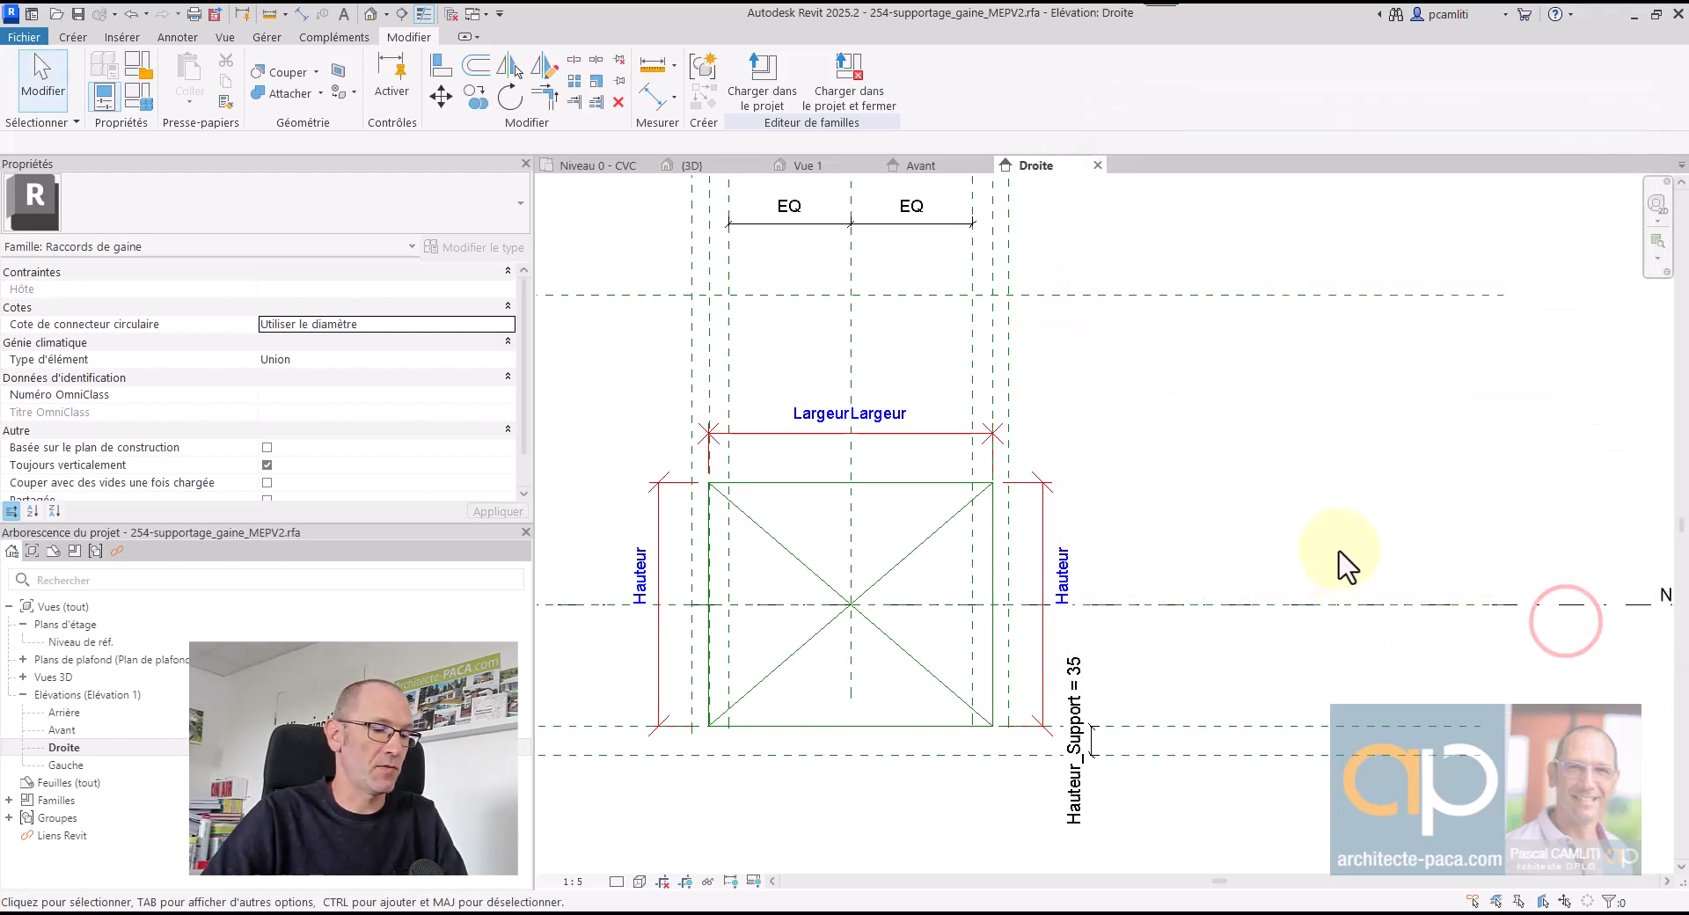
- Label the overall dimension between the duct's side reference planes with the existing parameter b
middle_click_drag(1002, 414, 1056, 572)
left_click(982, 326)
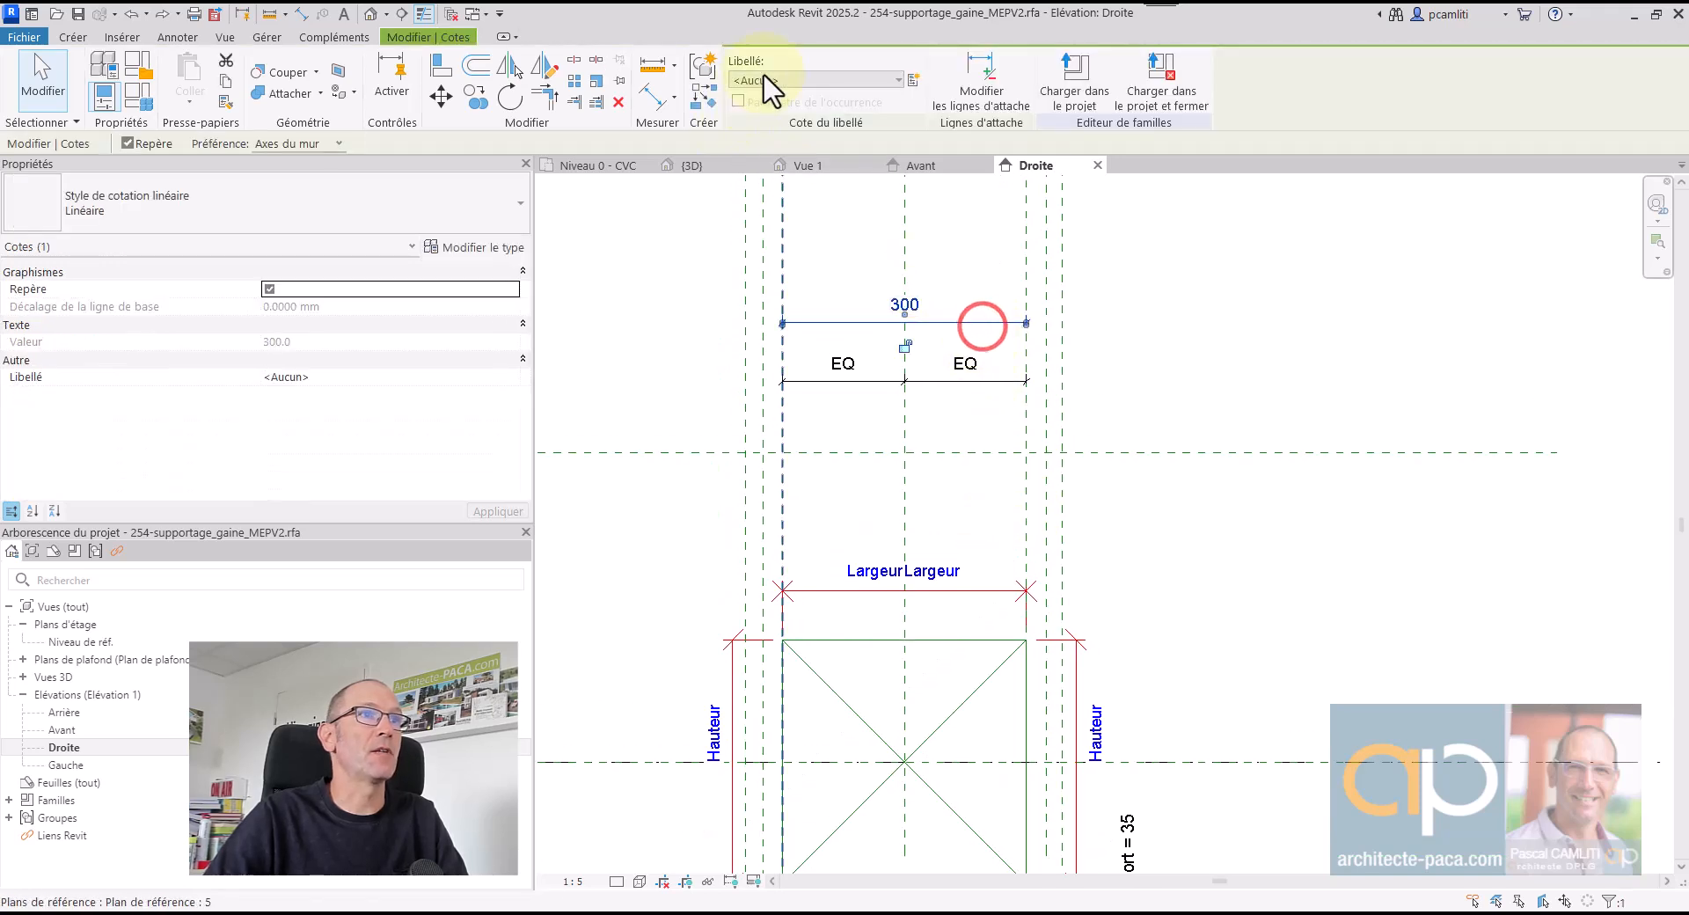
left_click(761, 78)
left_click(765, 159)
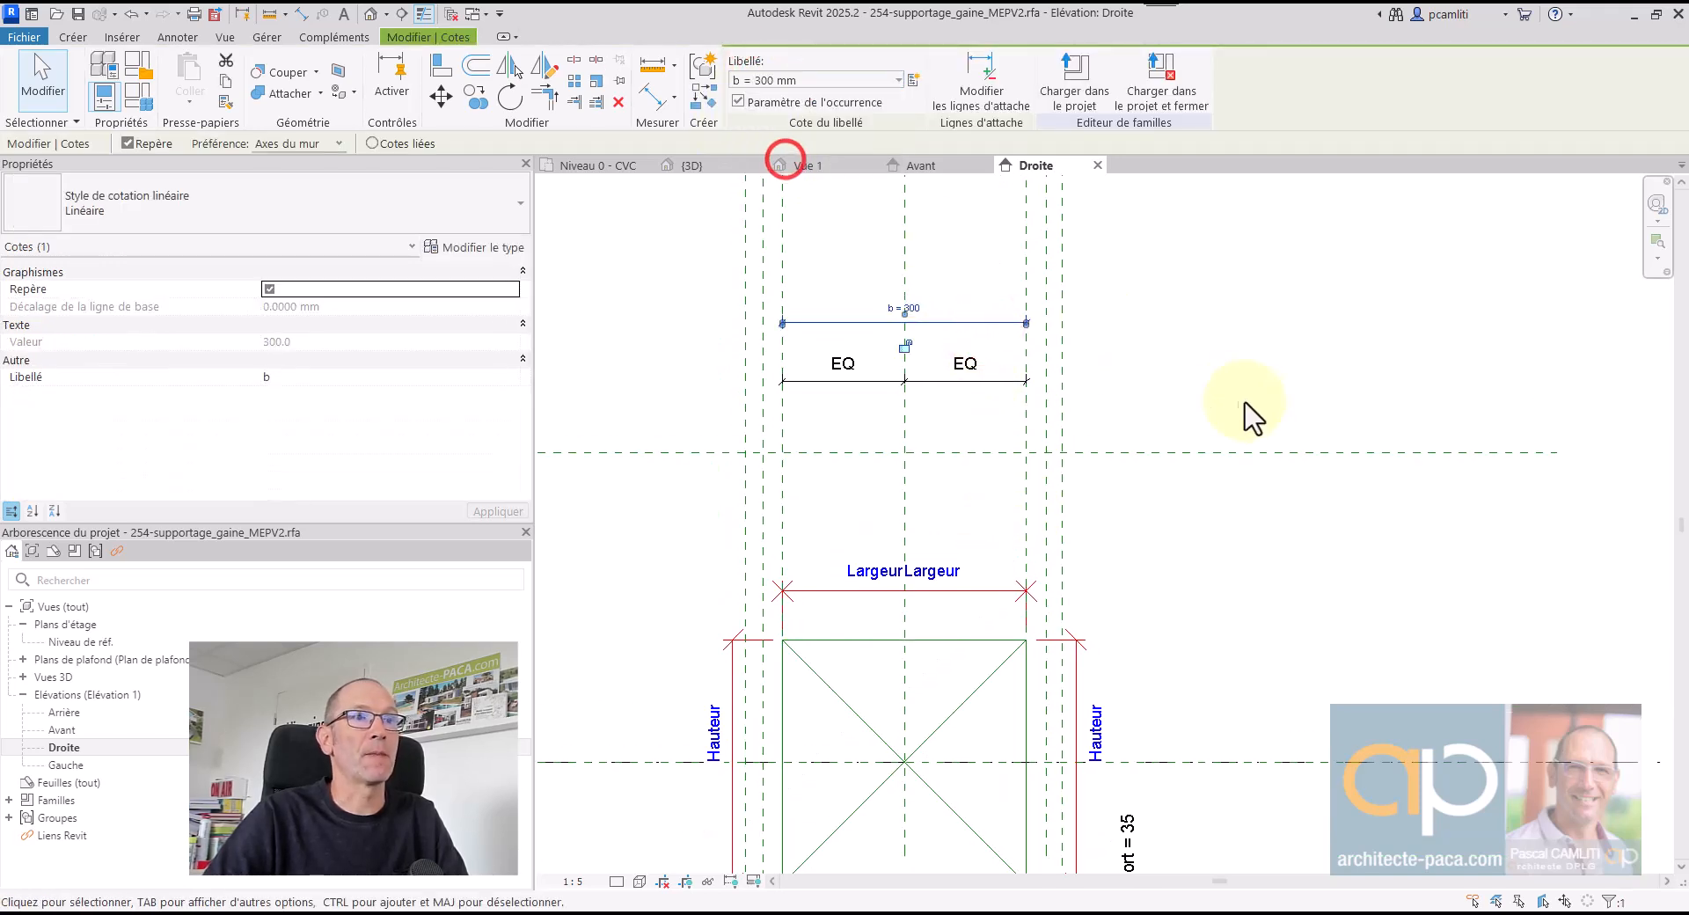
- Test the labelled width by setting family parameter b to 350 mm and applying it
middle_click_drag(1242, 433, 1213, 318)
scroll(1177, 316, "down", 1)
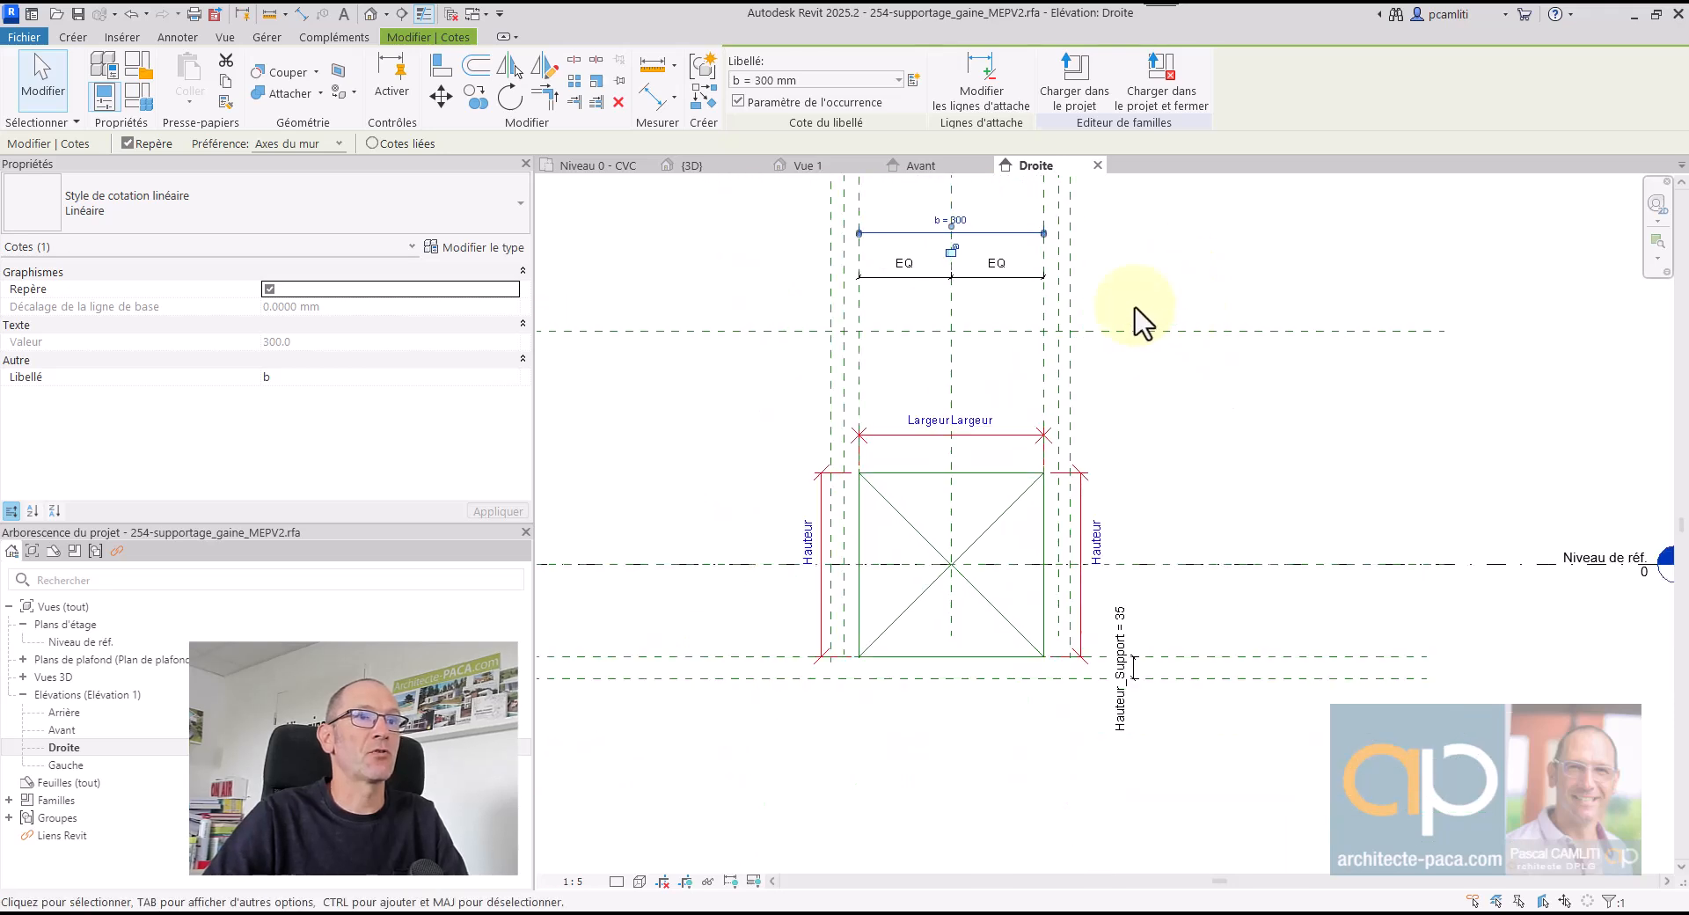
left_click(150, 95)
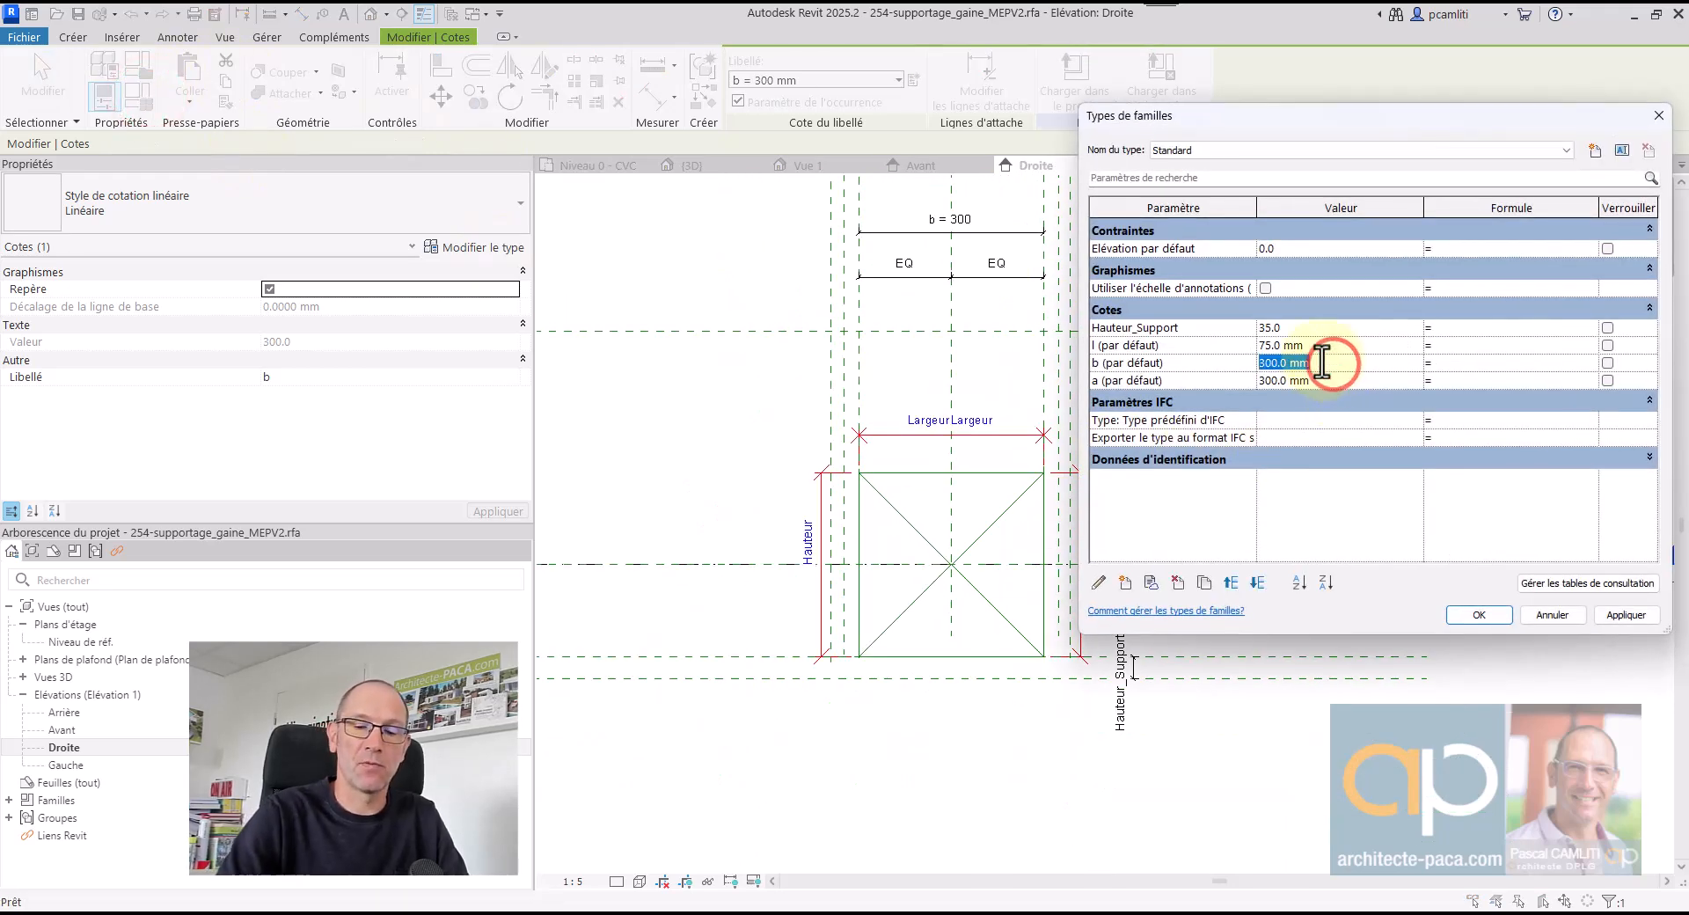
left_click(1655, 621)
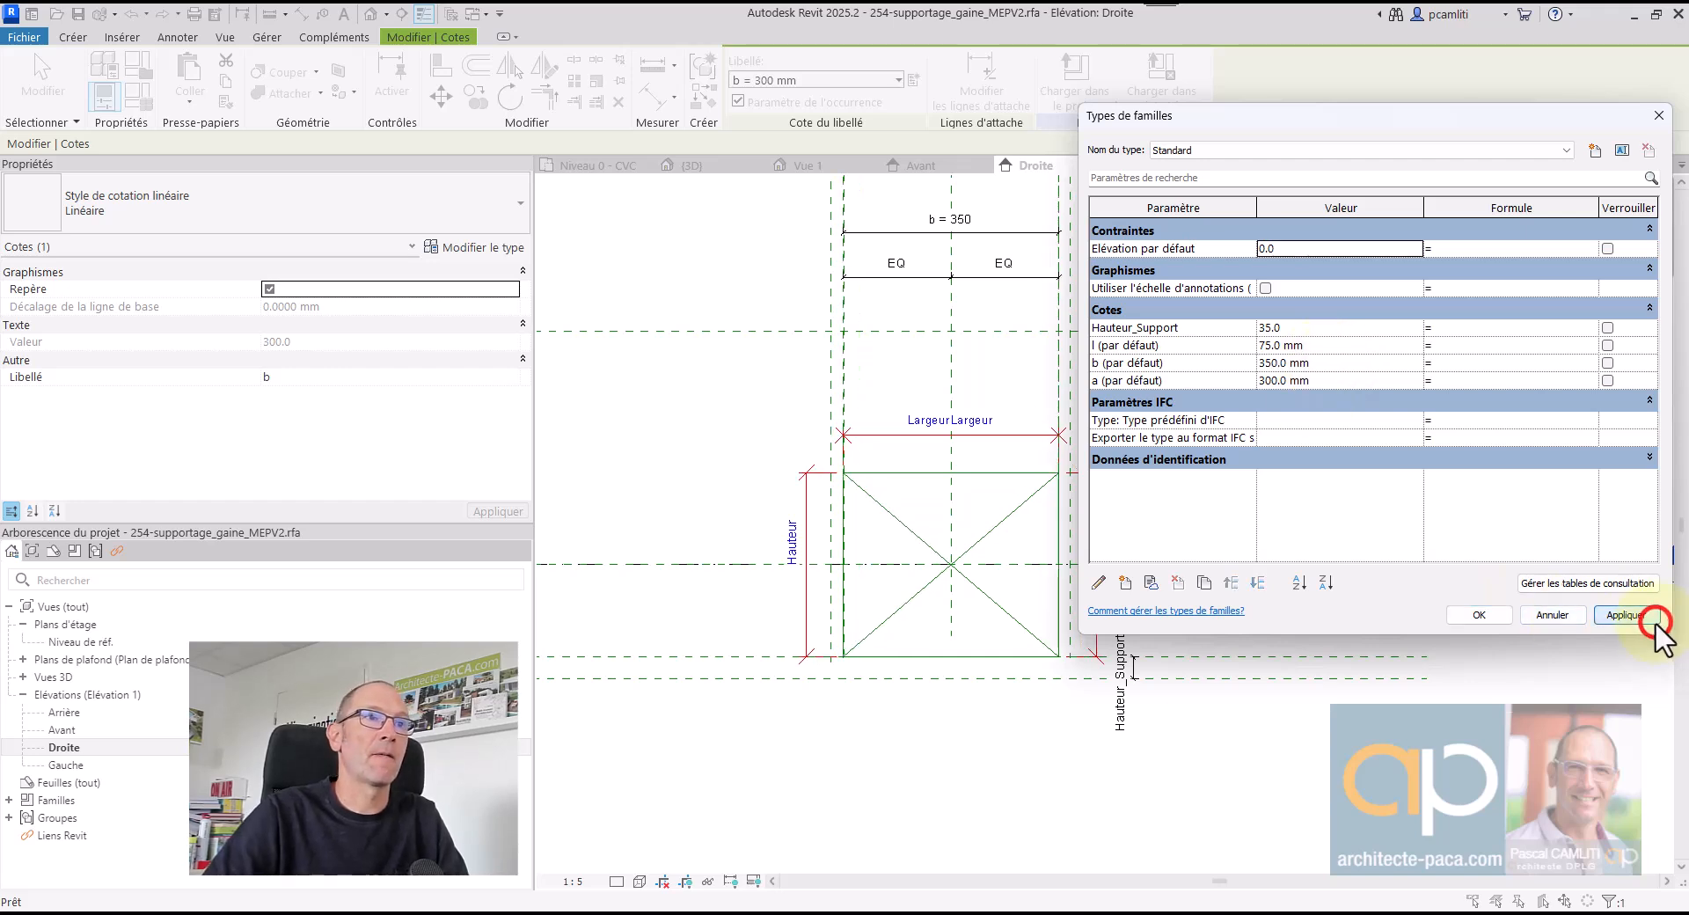
left_click(1500, 617)
- Dimension the three vertical reference planes at the duct's right side in one chain and make its segments equal (EQ)
scroll(1085, 377, "up", 5)
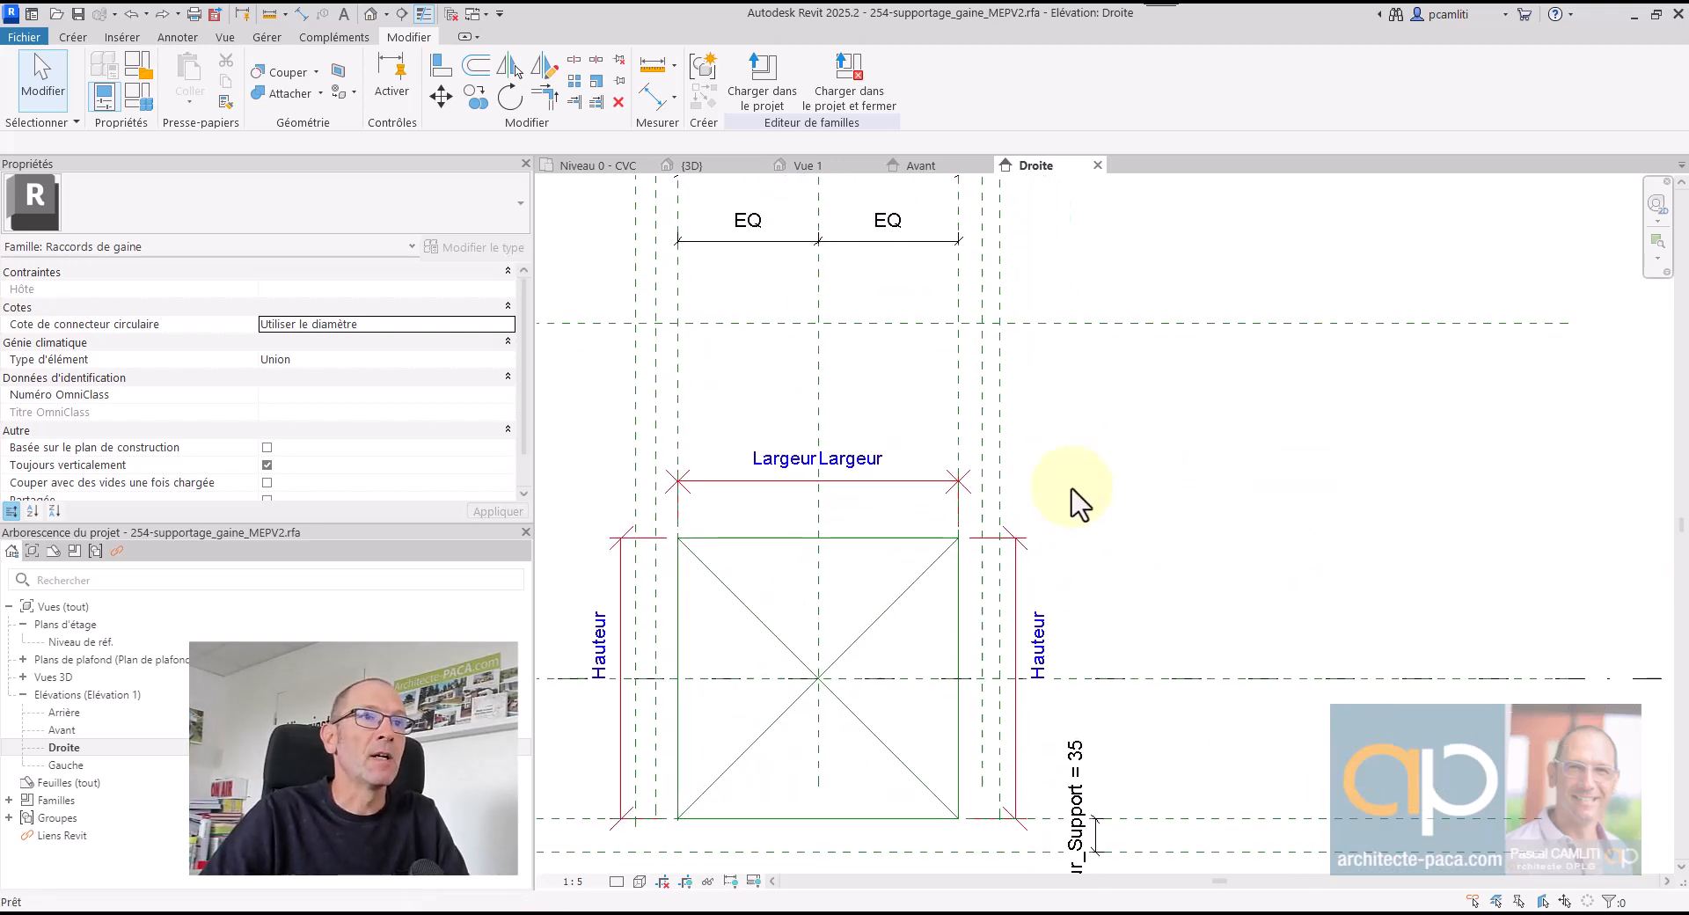
middle_click_drag(943, 299, 930, 353)
left_click(679, 96)
scroll(942, 479, "up", 2)
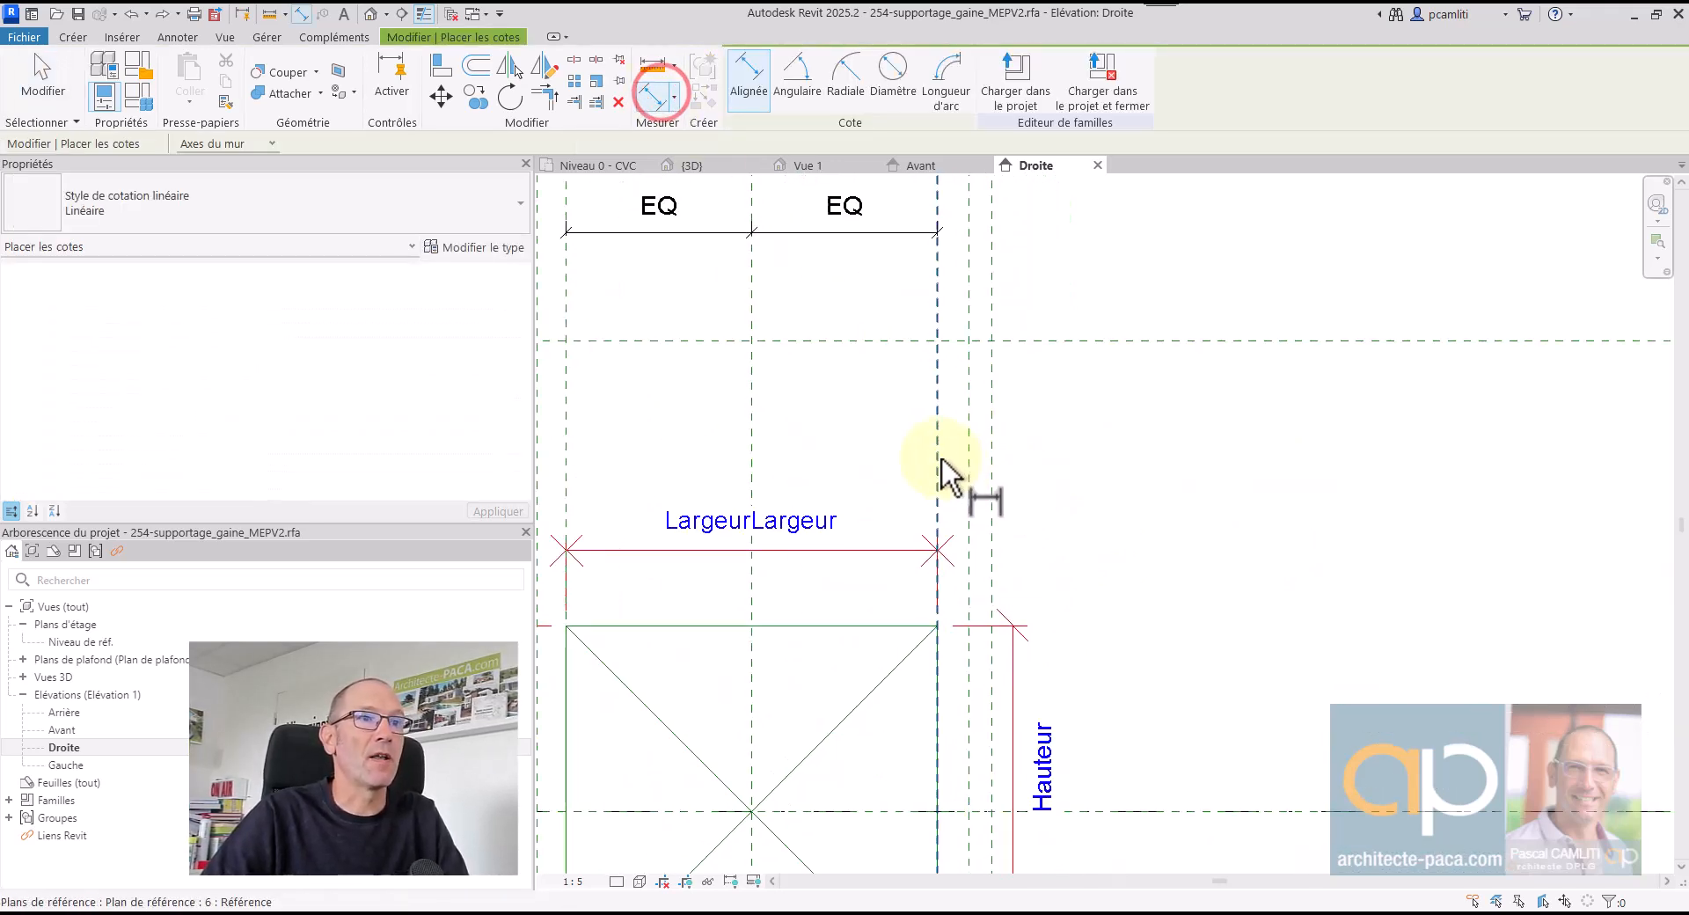
left_click(968, 450)
left_click(992, 450)
left_click(1024, 434)
left_click(964, 357)
- Dimension the three vertical reference planes at the duct's left side in one chain and make its segments equal (EQ)
middle_click_drag(968, 374, 1279, 414)
left_click(880, 407)
left_click(848, 414)
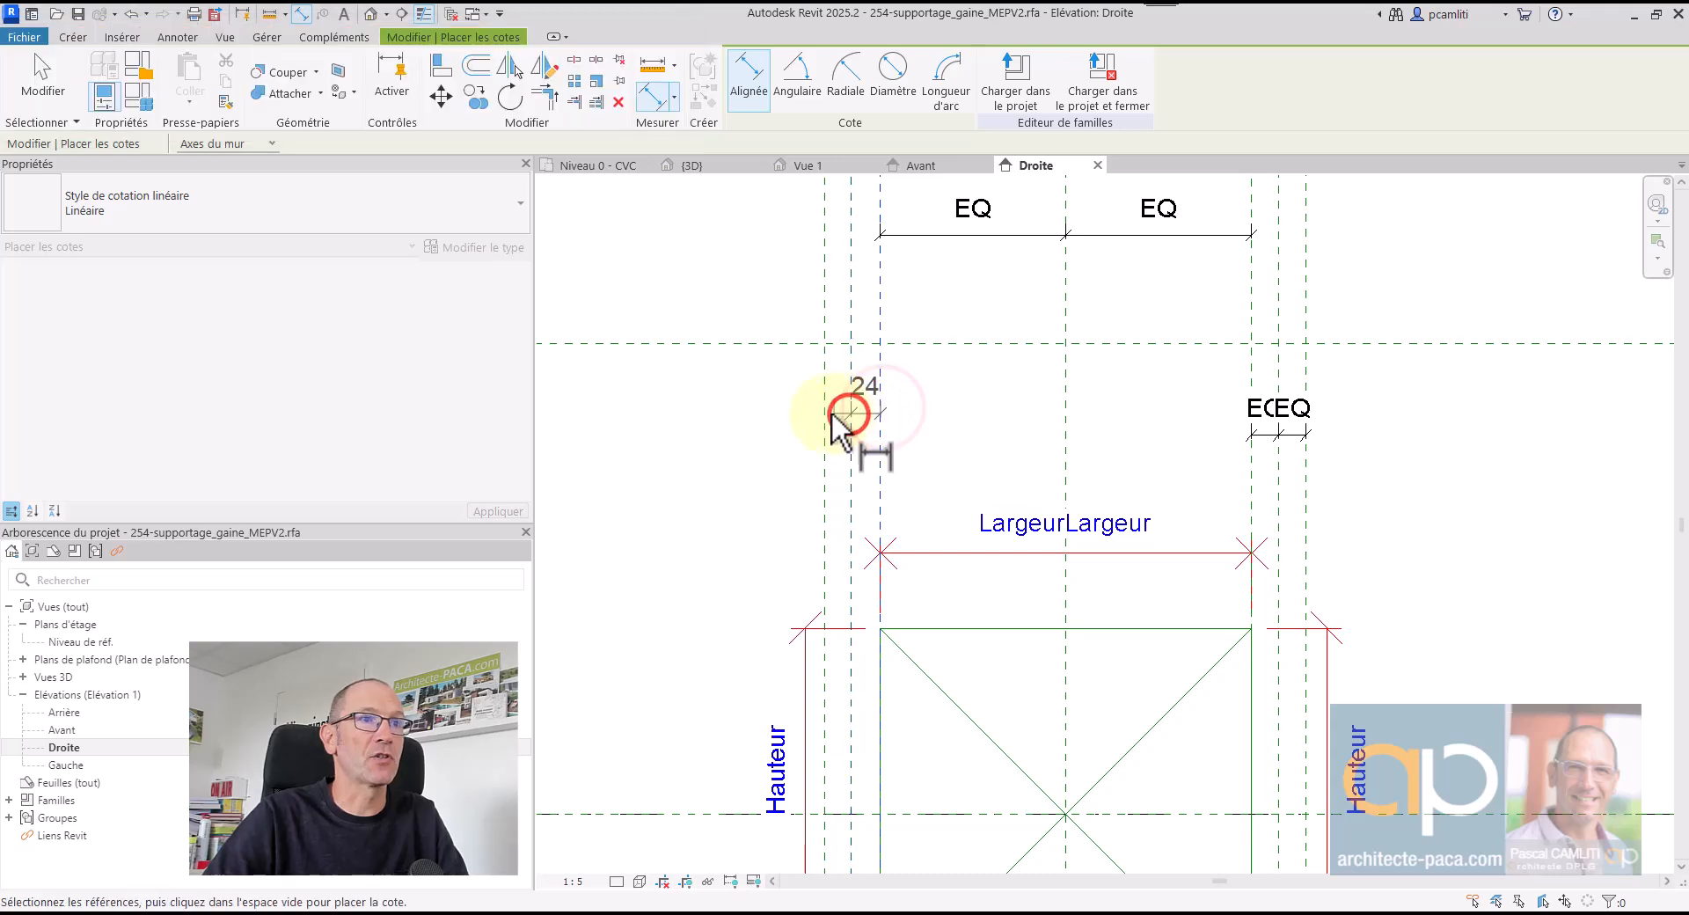
left_click(721, 422)
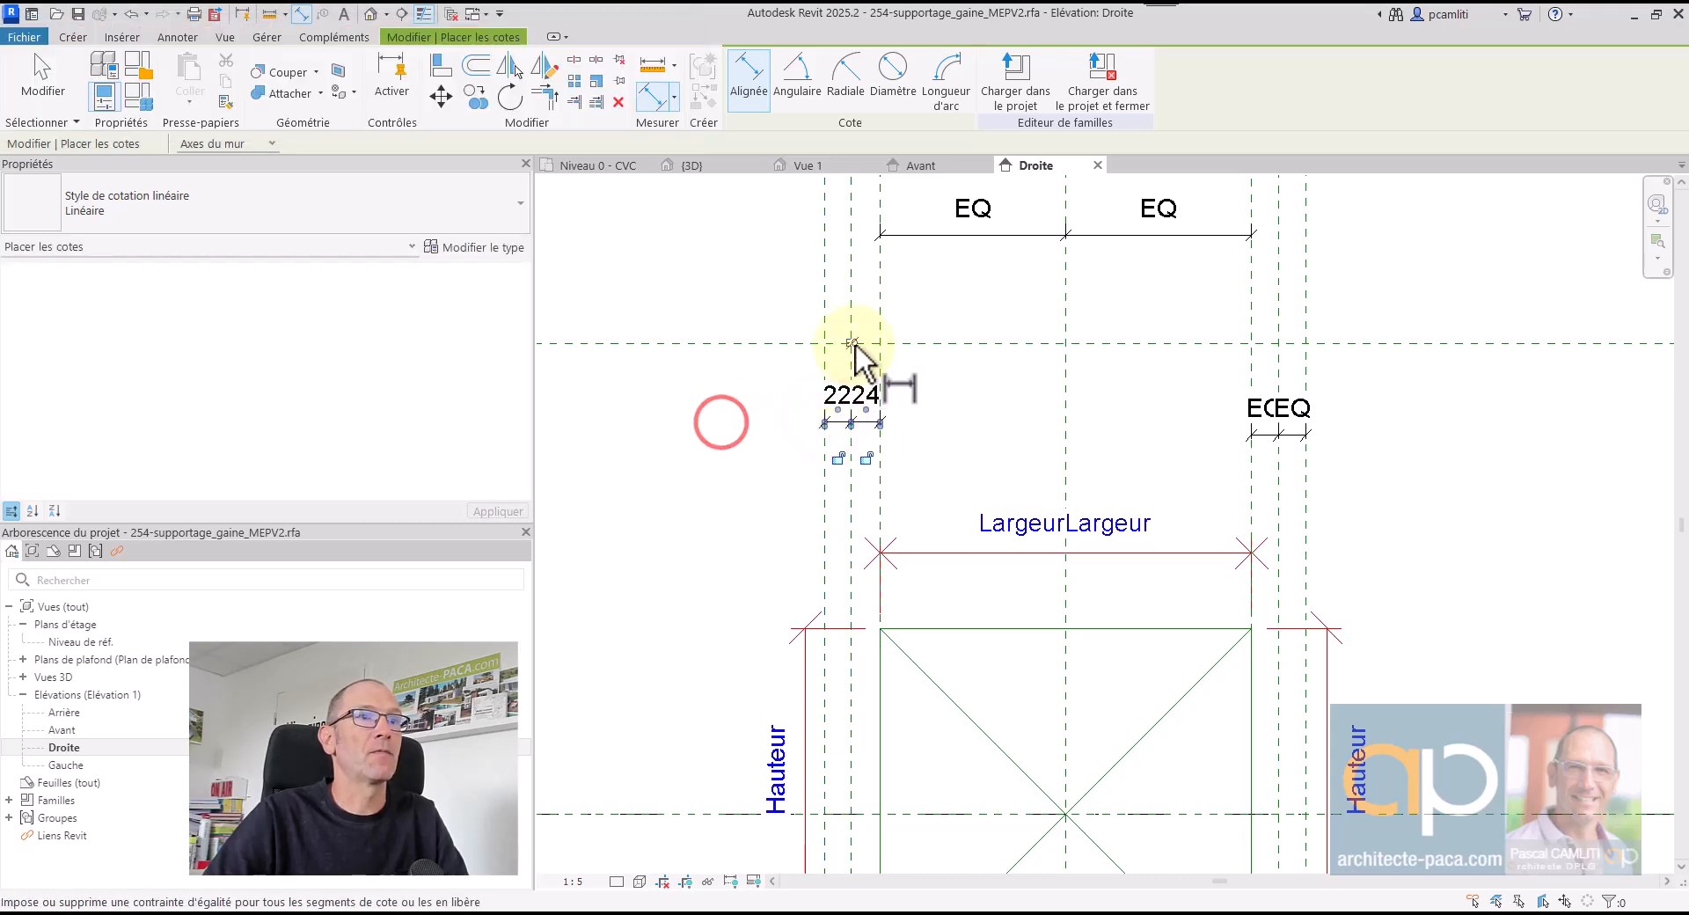
- Add an overall dimension from each duct side plane to its outermost vertical reference plane, on the right and the left
middle_click_drag(1050, 450, 896, 388)
scroll(1063, 414, "down", 1)
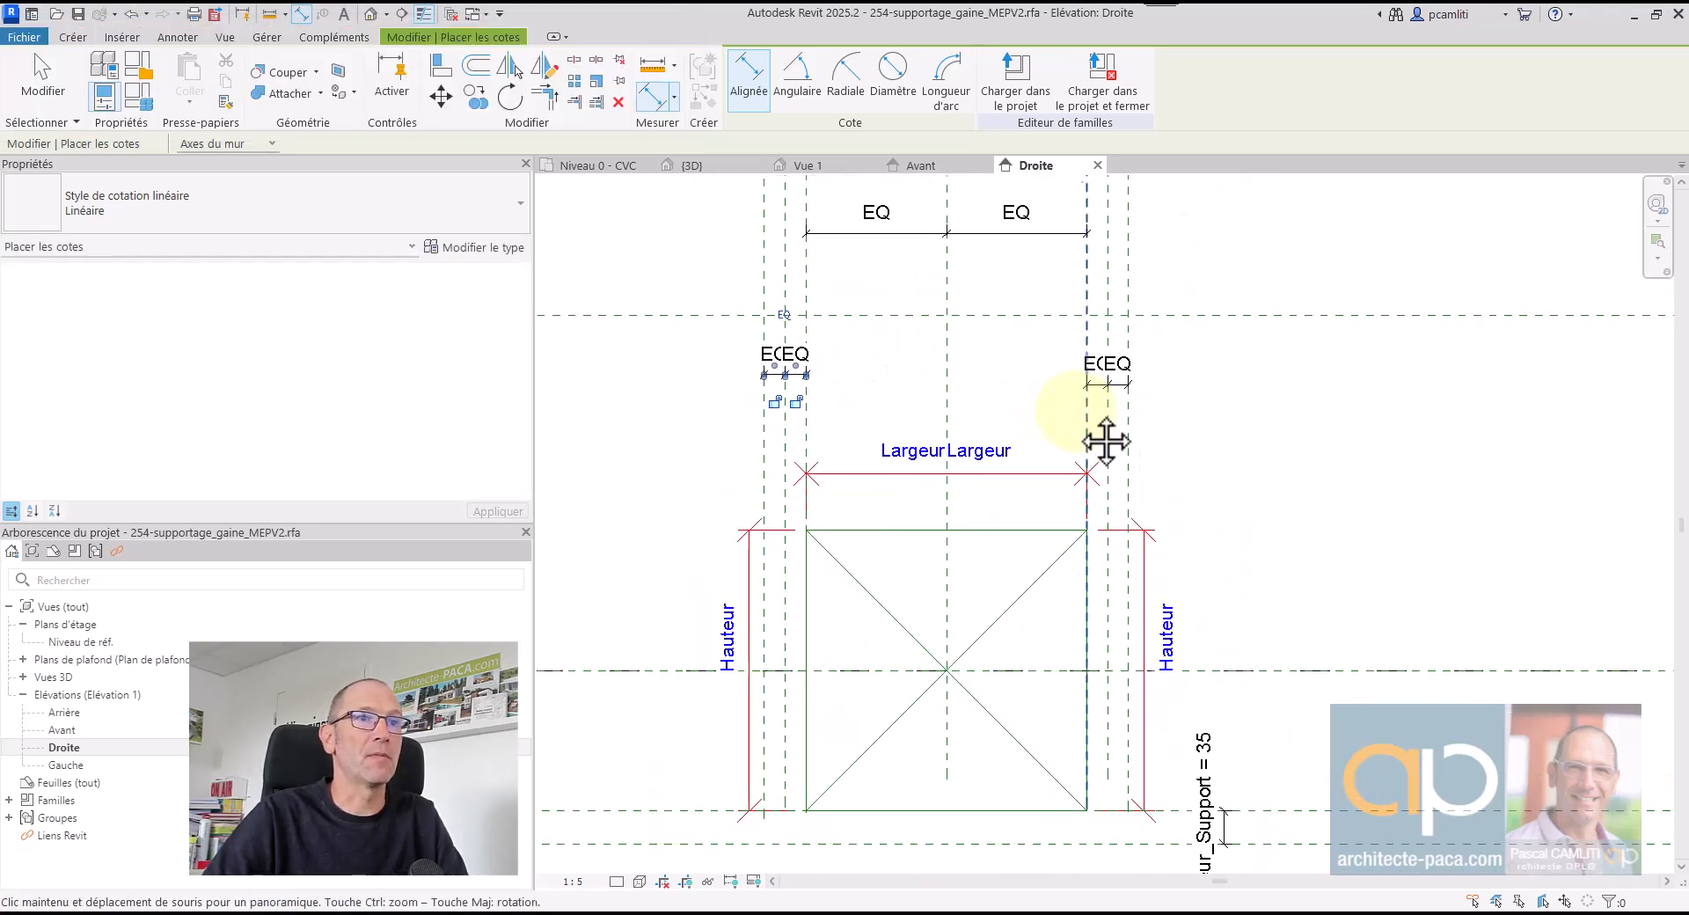
middle_click_drag(1090, 415, 1051, 390)
left_click(1049, 394)
left_click(1087, 393)
middle_click_drag(1210, 396, 1171, 485)
left_click(1146, 338)
left_click(727, 349)
left_click(633, 327)
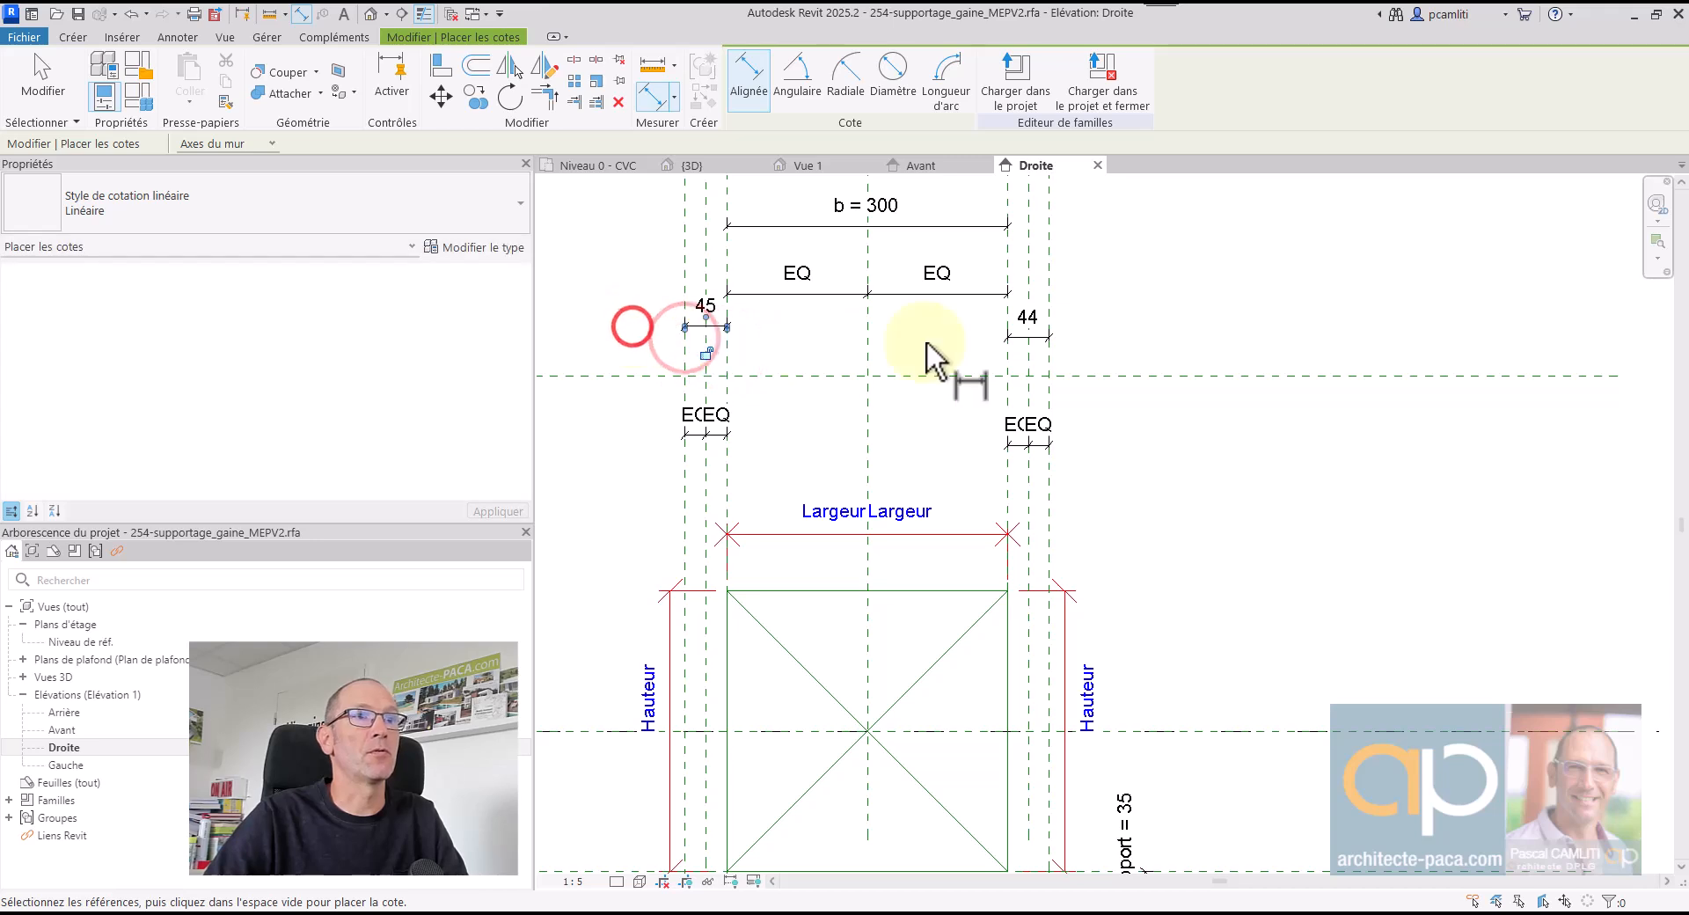
key("Escape")
key("Escape")
- Label the right overhang dimension with a new type-based family parameter Debord_Support, and assign the same parameter to the left overhang dimension
left_click(1045, 339)
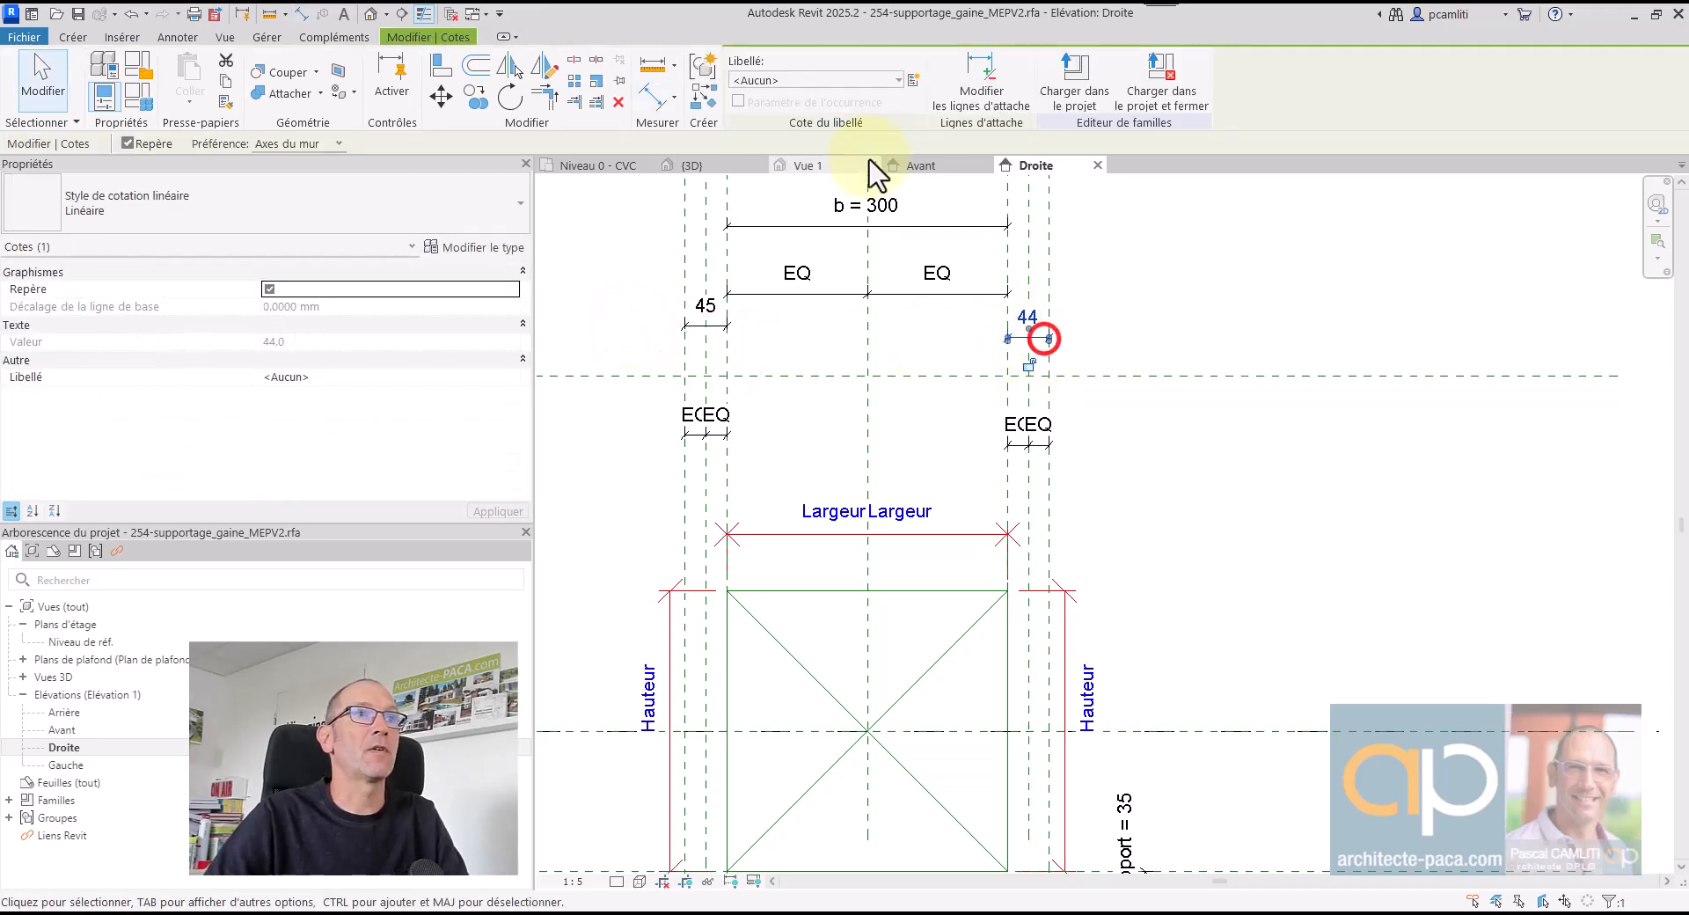
left_click(913, 79)
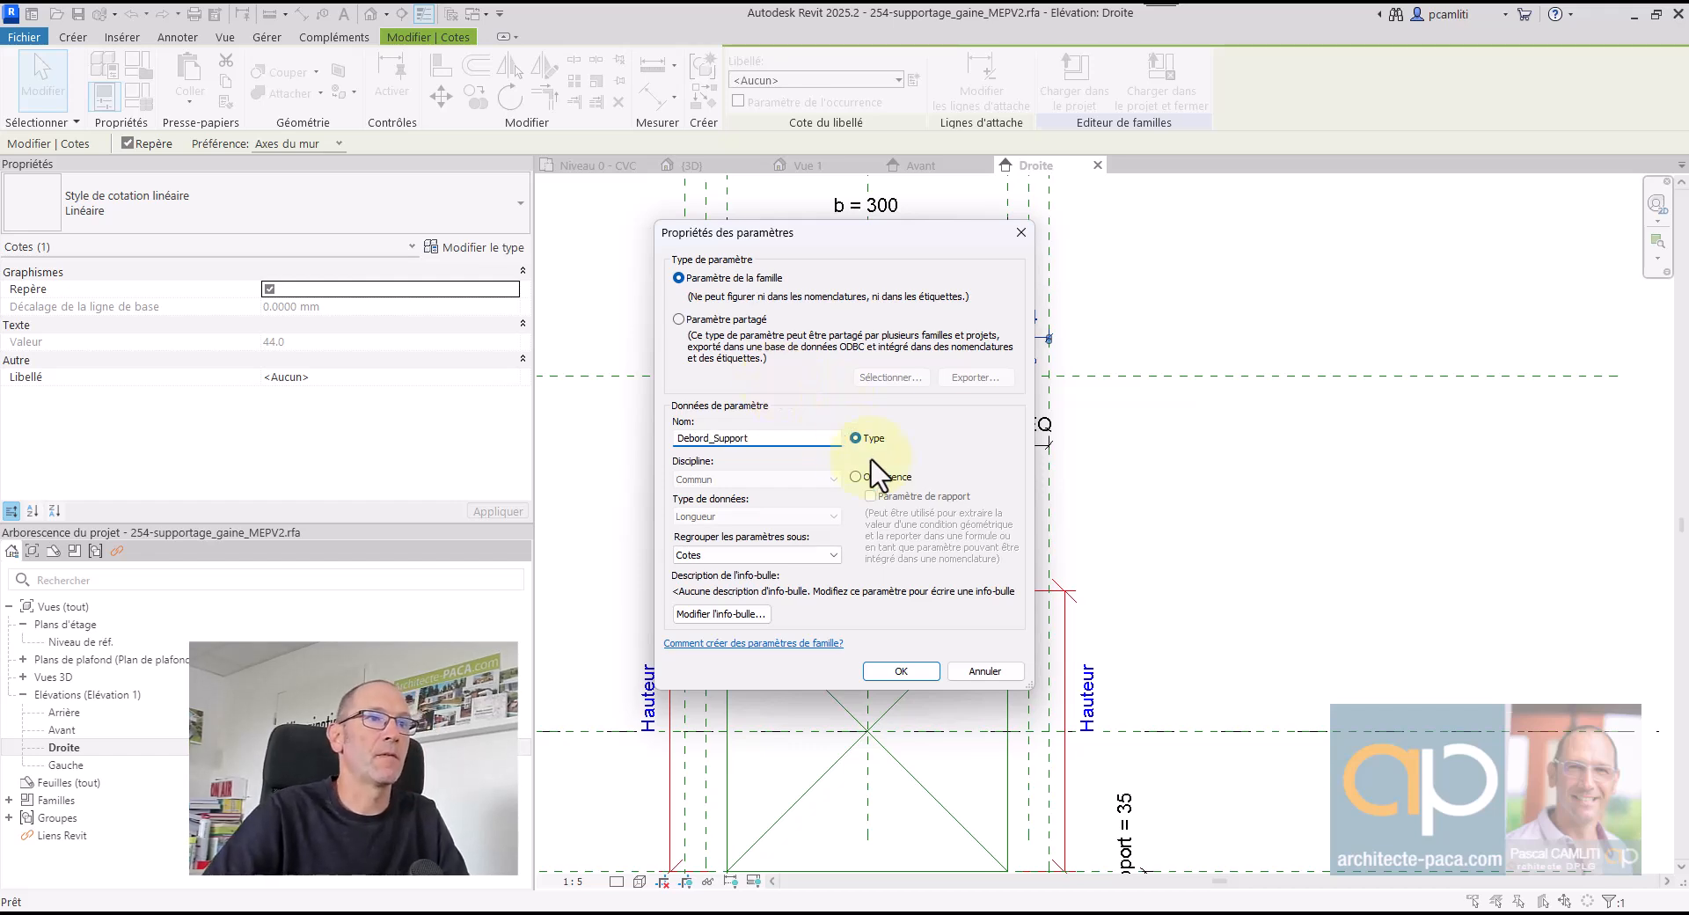
left_click(928, 670)
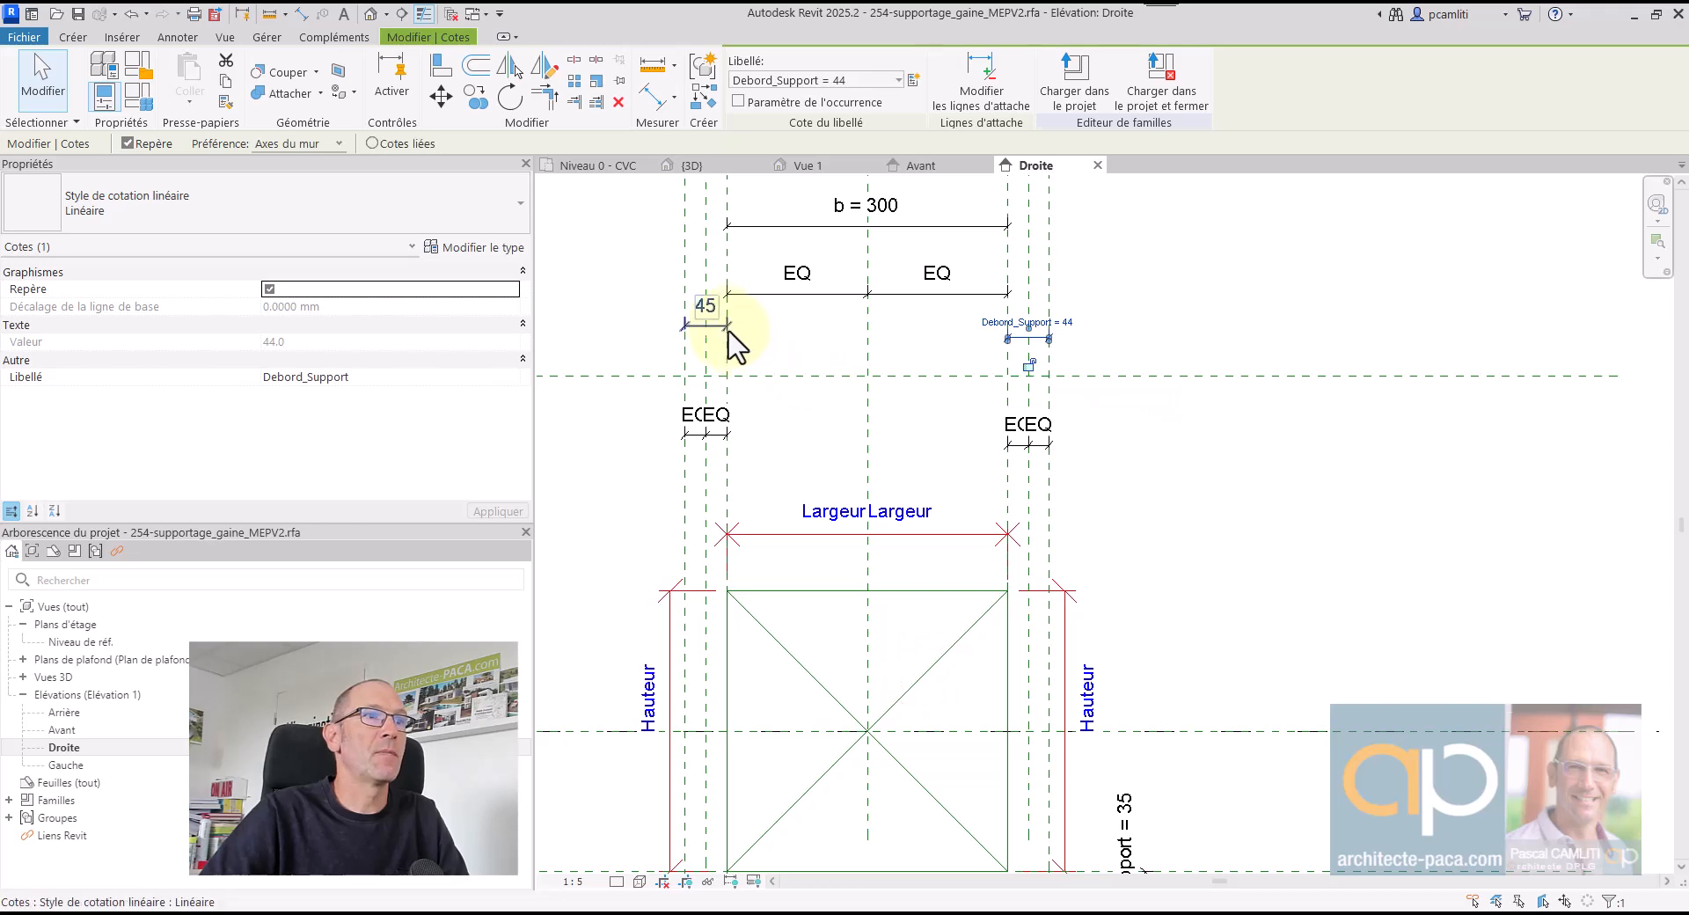
left_click(715, 332)
left_click(805, 78)
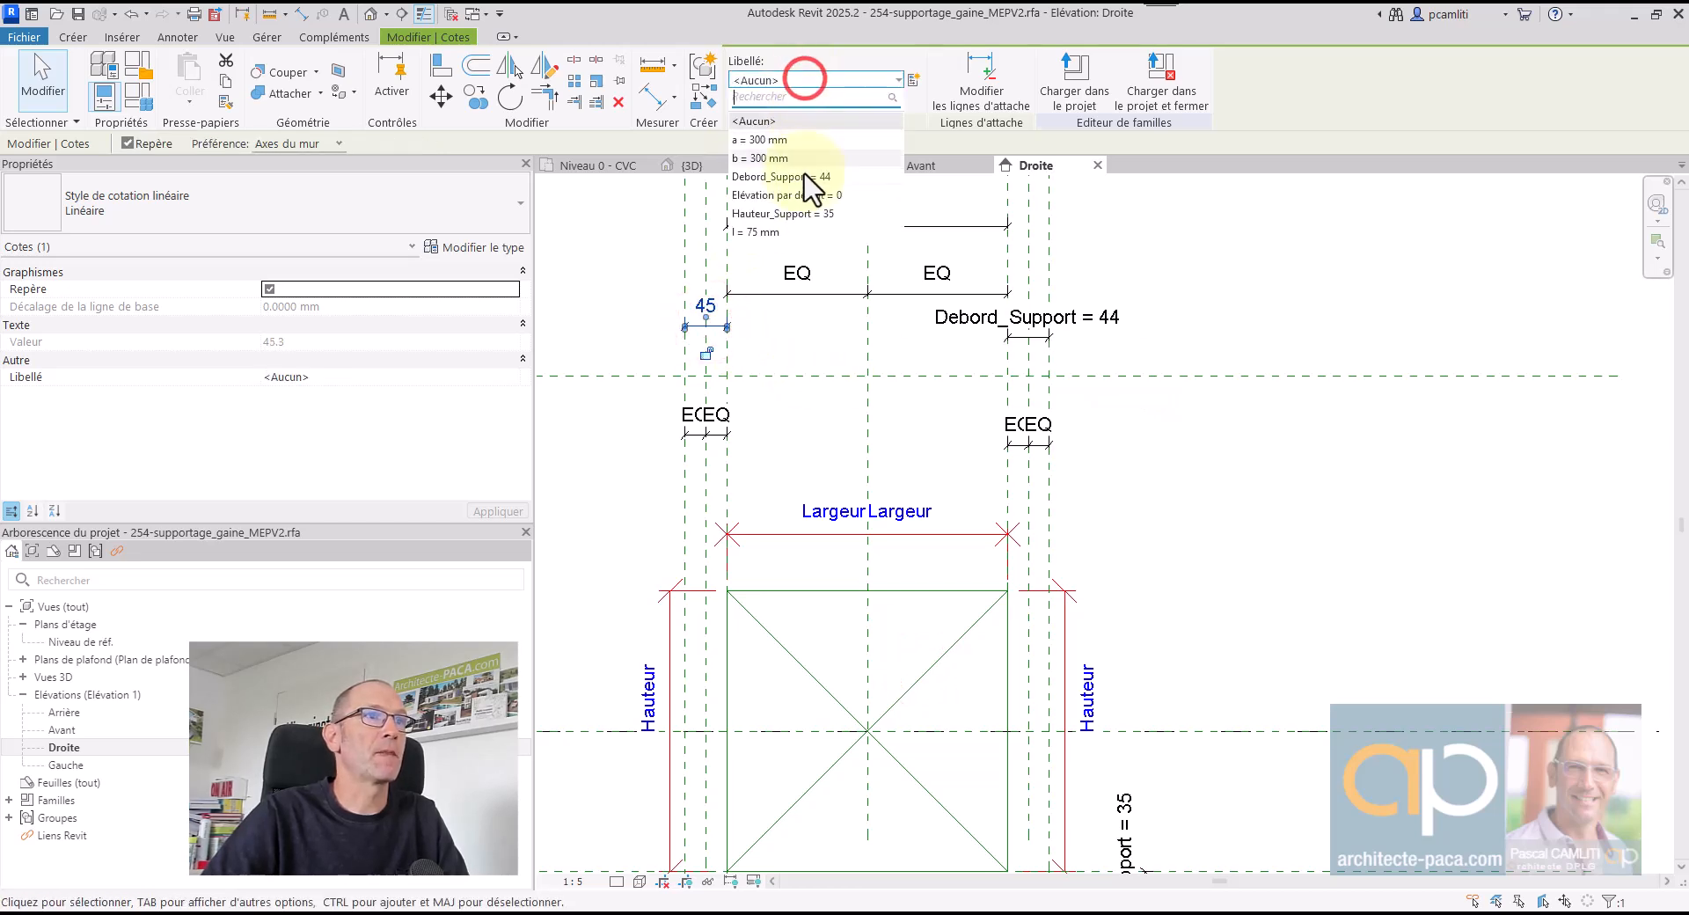
left_click(804, 177)
left_click(1275, 264)
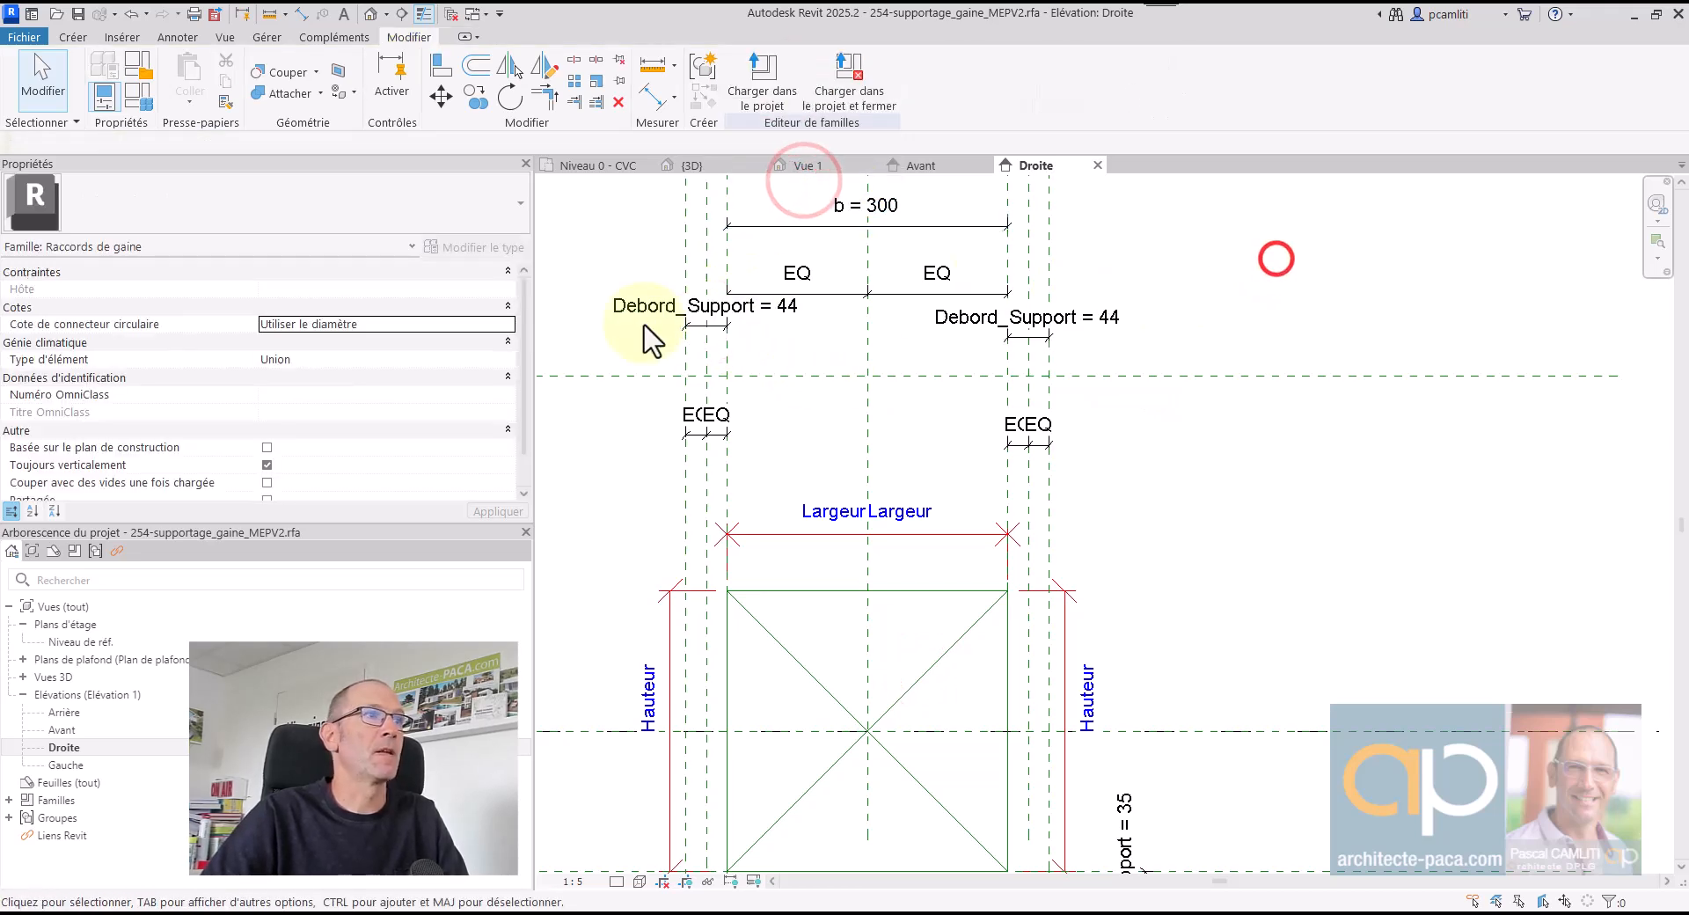
- Set the family parameter Debord_Support to 75 mm and apply it
left_click(137, 98)
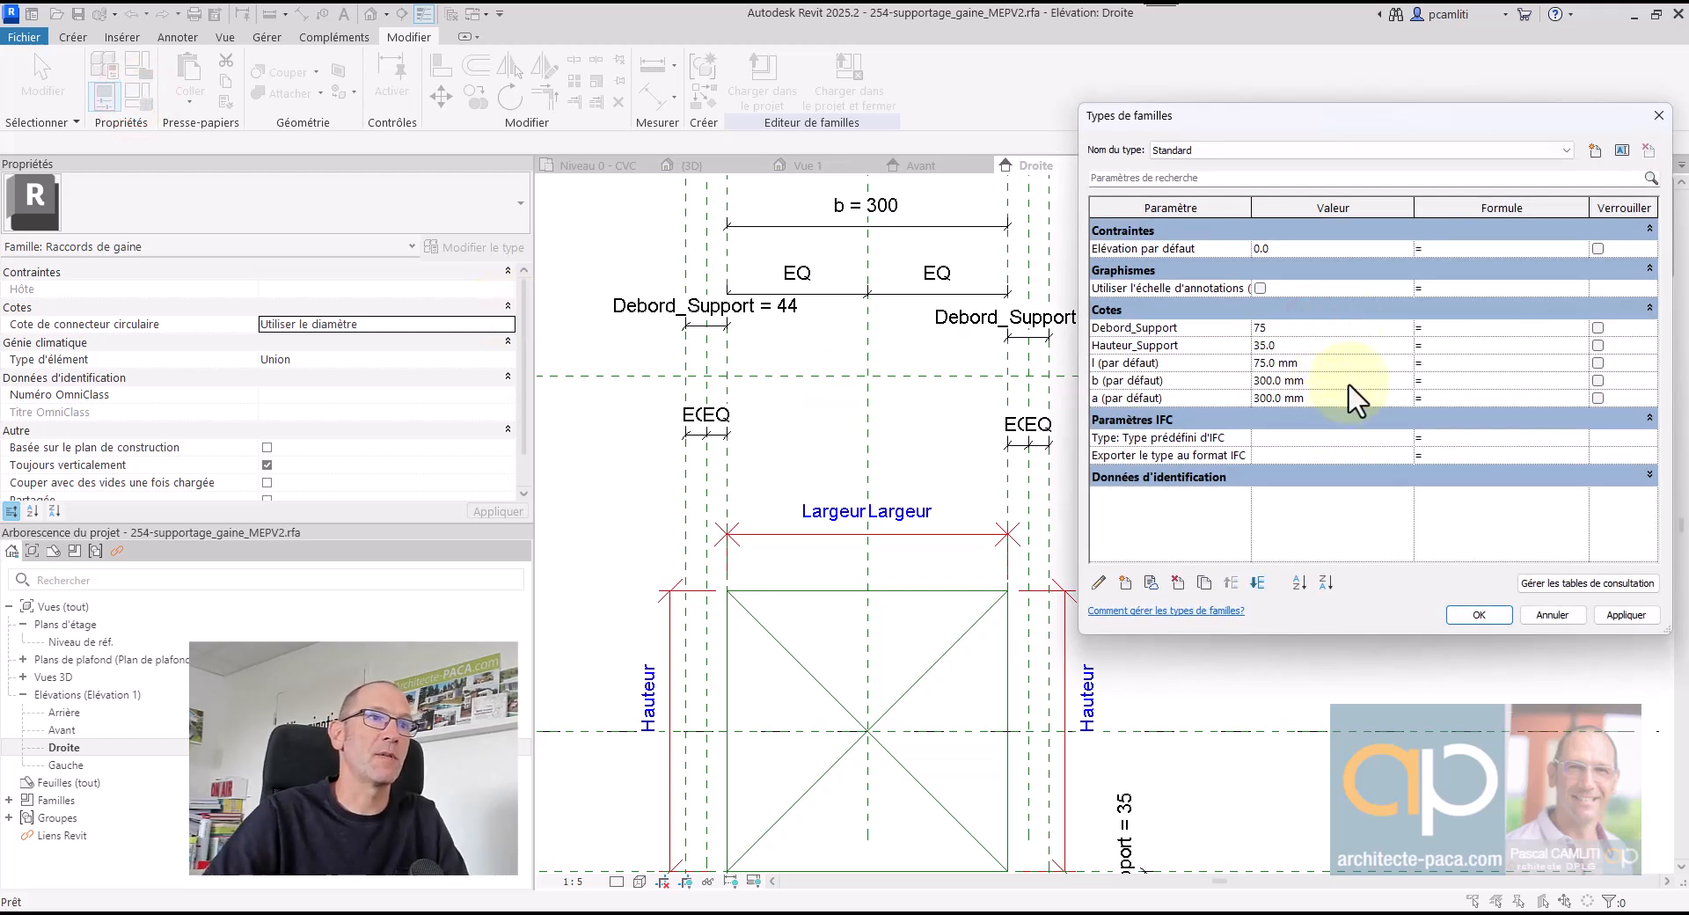
left_click(1617, 613)
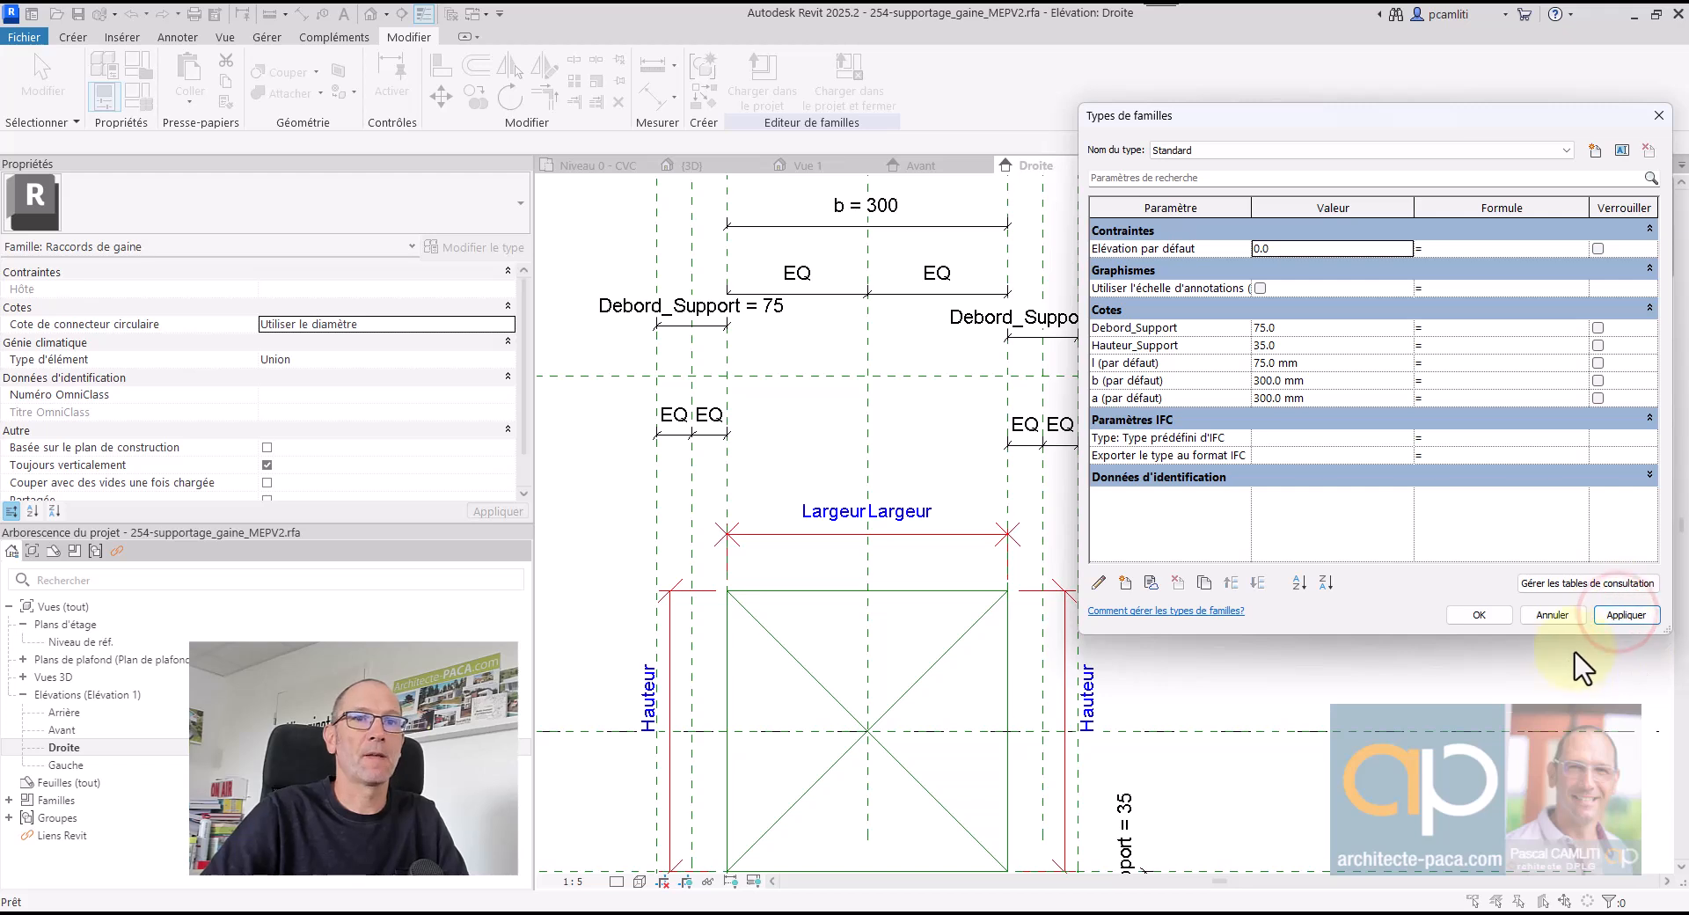
left_click(1509, 615)
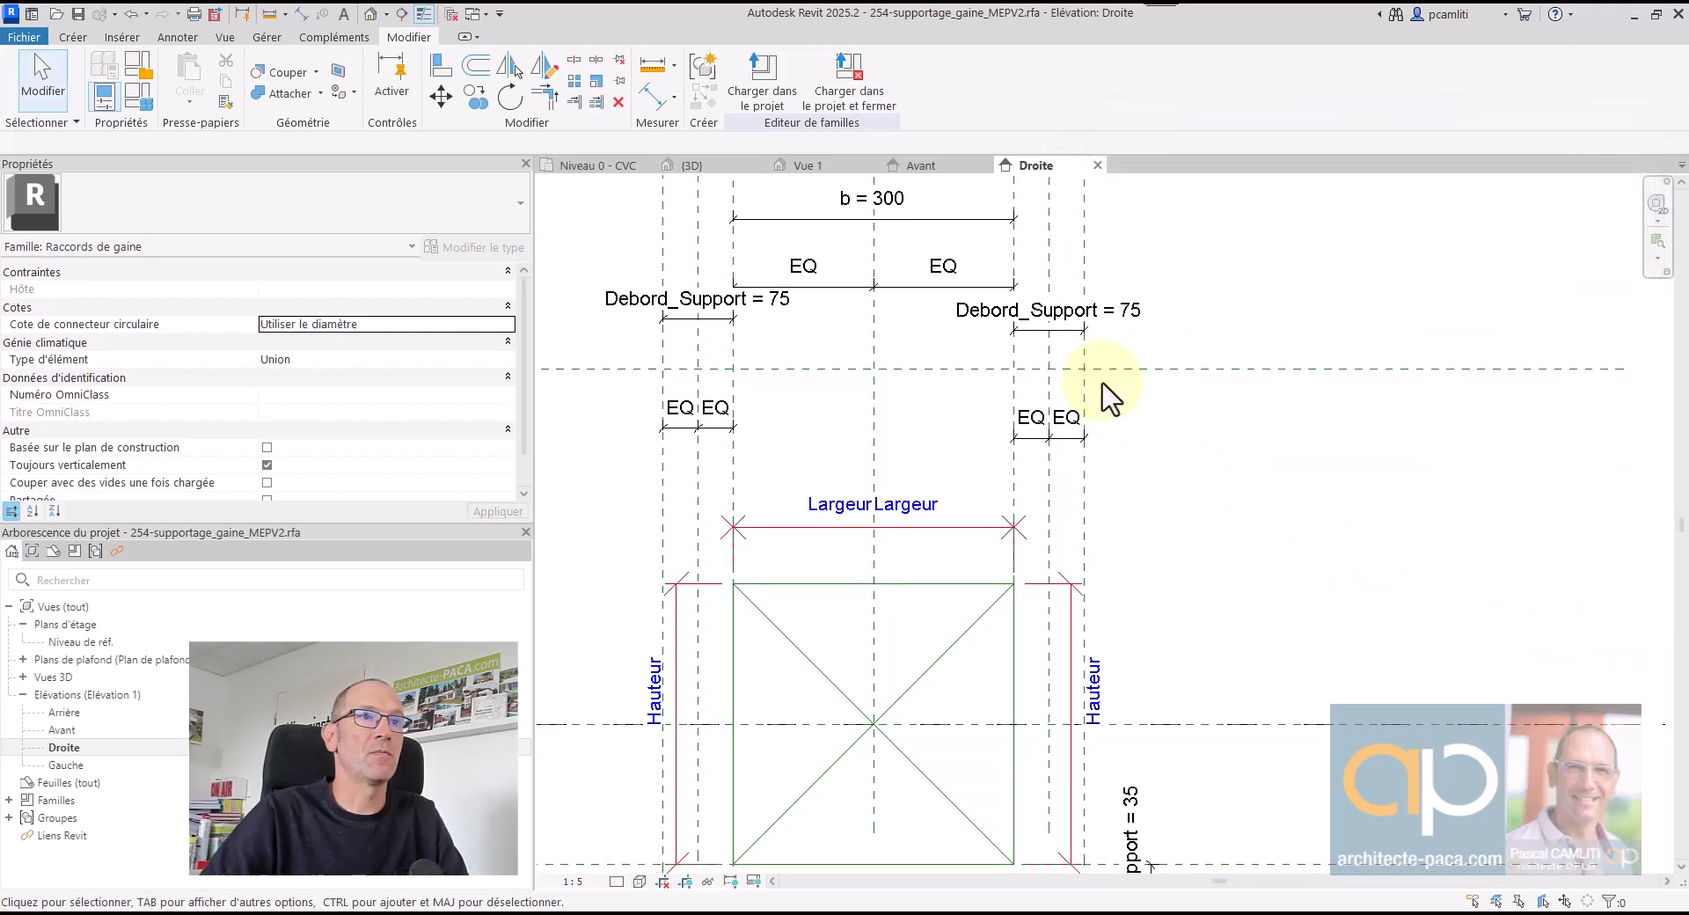
- Move the right and left Debord_Support dimensions up, closer to the labelled width dimension b
left_click_drag(1074, 332, 1067, 263)
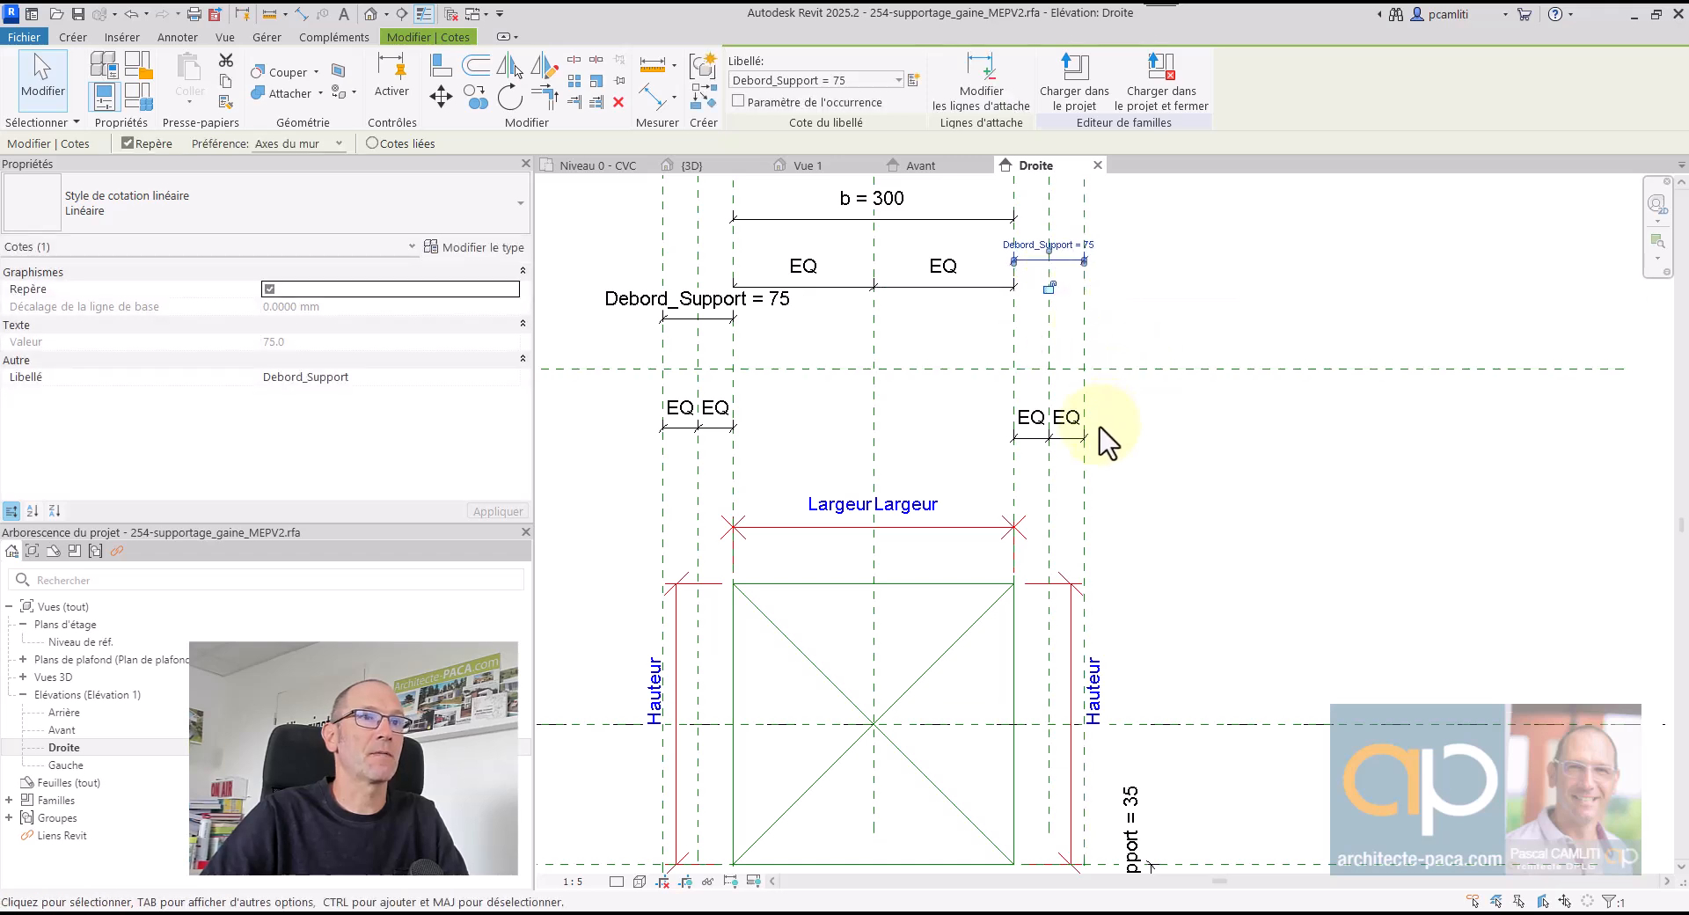
left_click_drag(697, 331, 680, 264)
left_click(1284, 347)
- Extend the middle vertical reference planes on both sides of the duct down past the lower support plane
scroll(1188, 563, "down", 2)
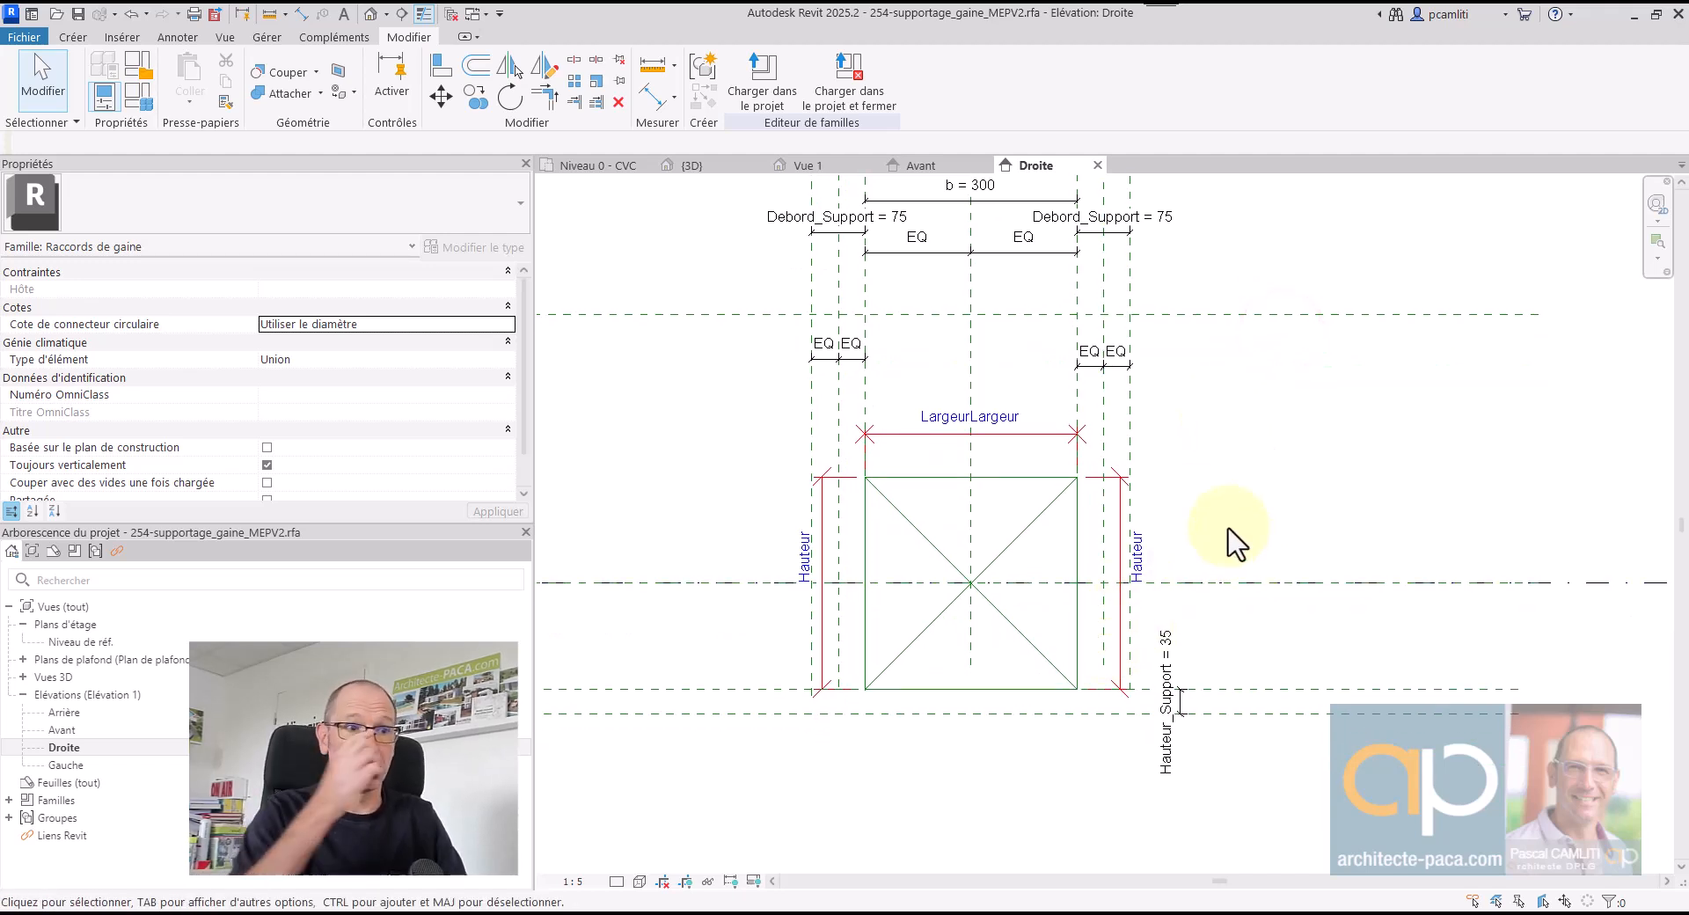
middle_click_drag(994, 761, 979, 729)
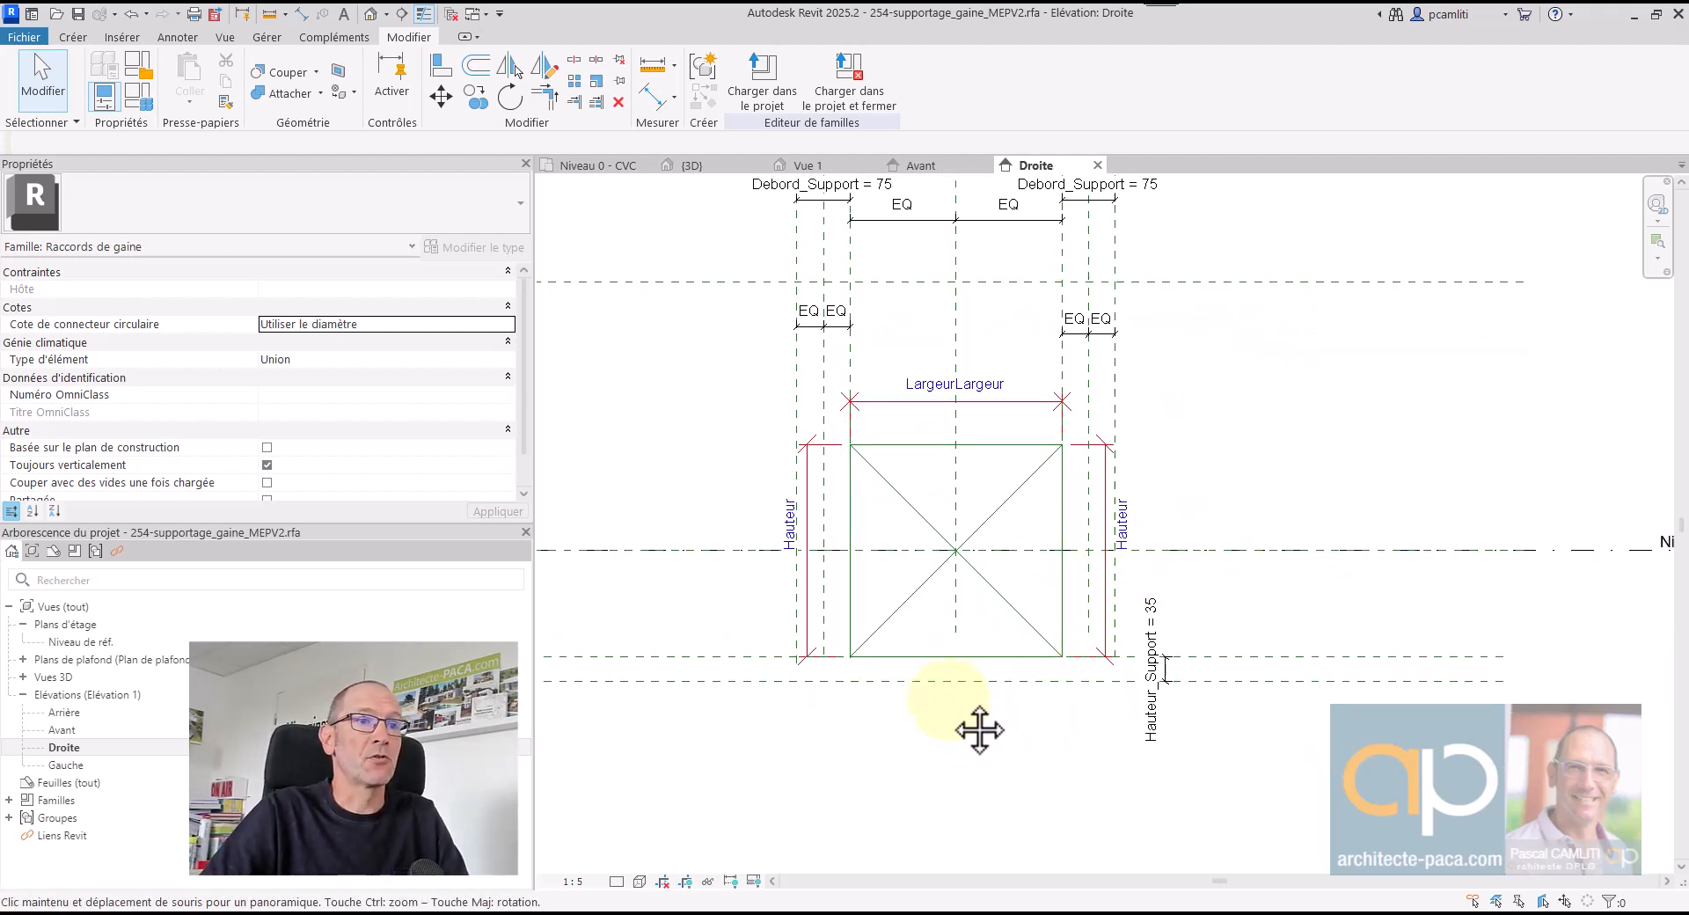
scroll(880, 677, "up", 2)
left_click(806, 628)
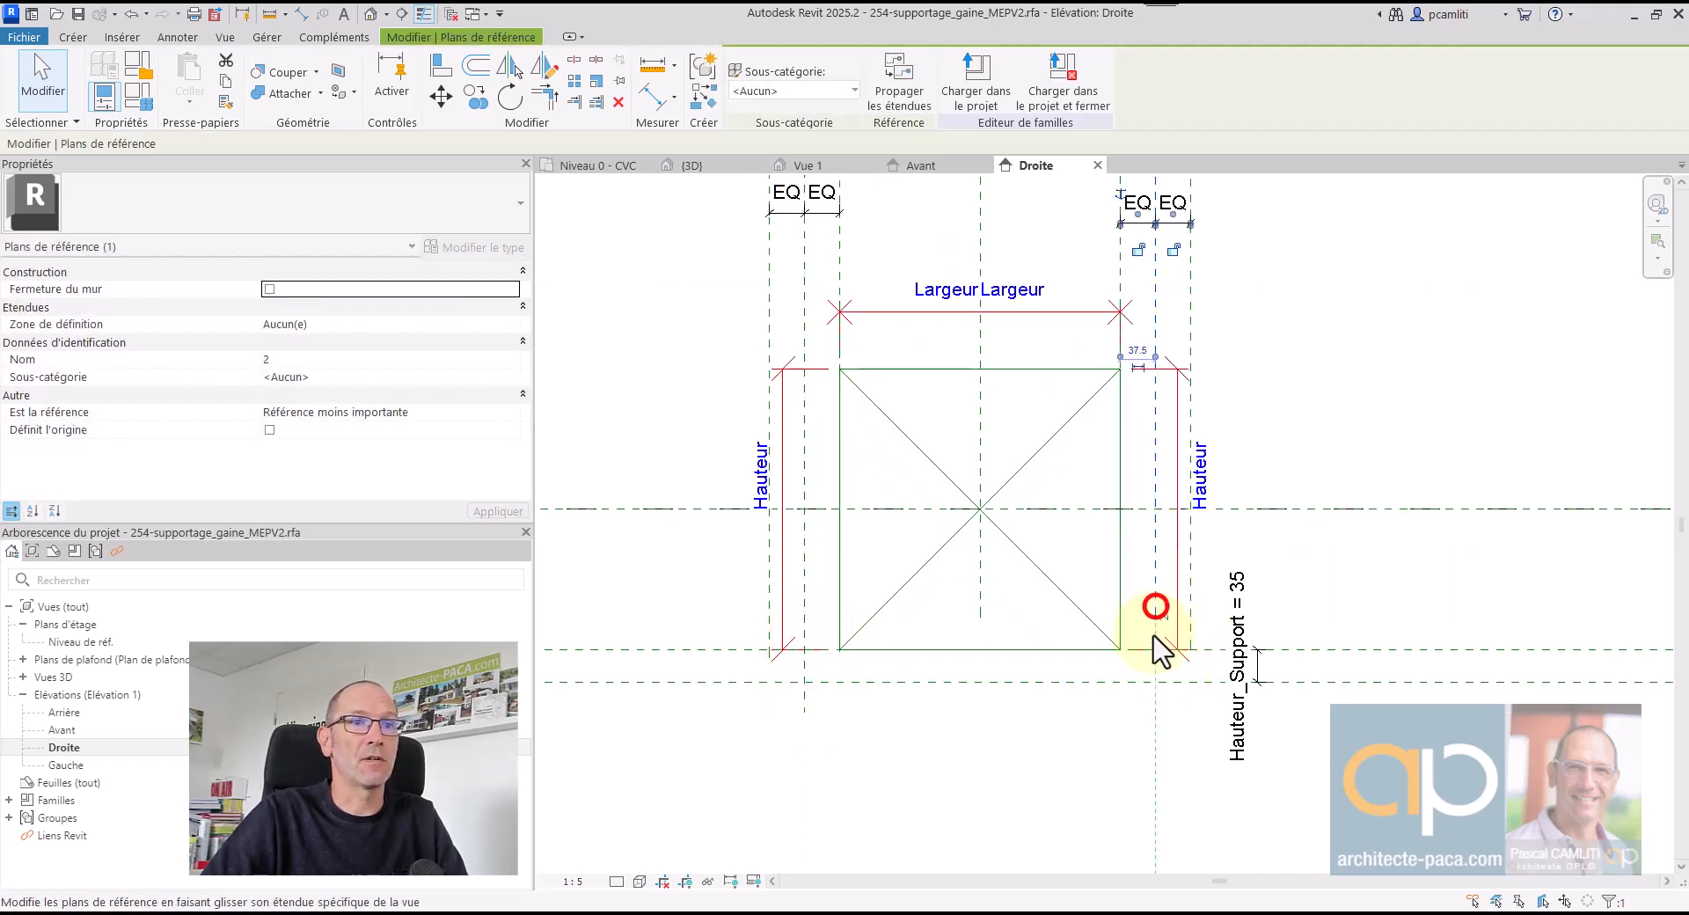
left_click_drag(1154, 618, 1156, 713)
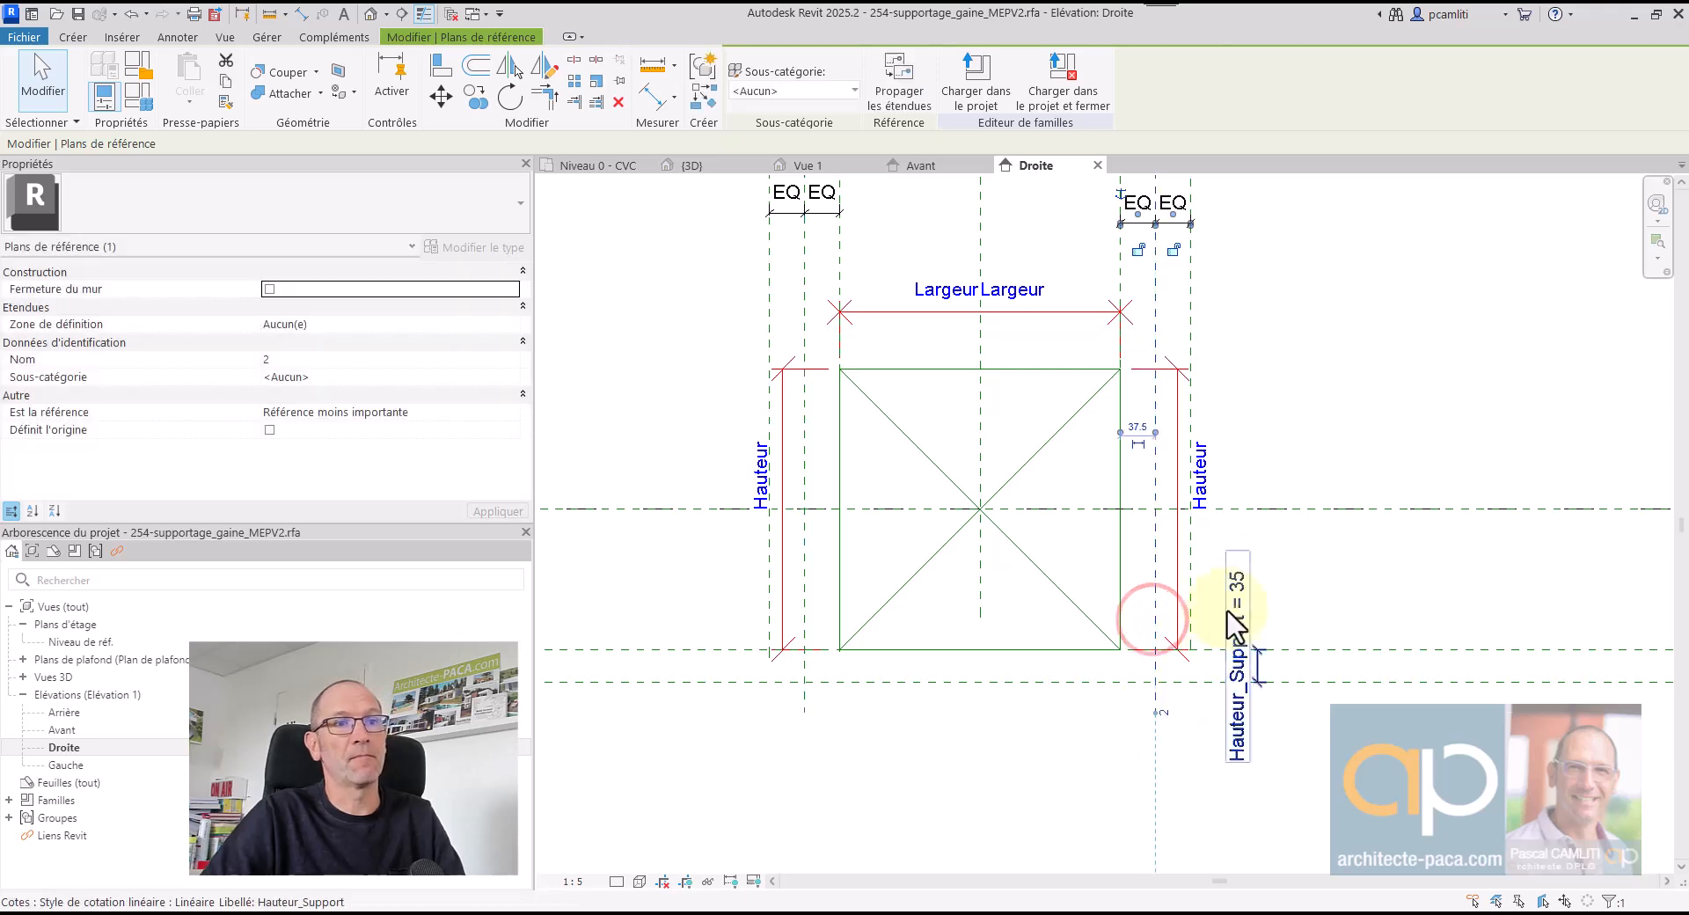
left_click(1277, 570)
scroll(1275, 567, "down", 1)
middle_click_drag(1264, 578, 1205, 612)
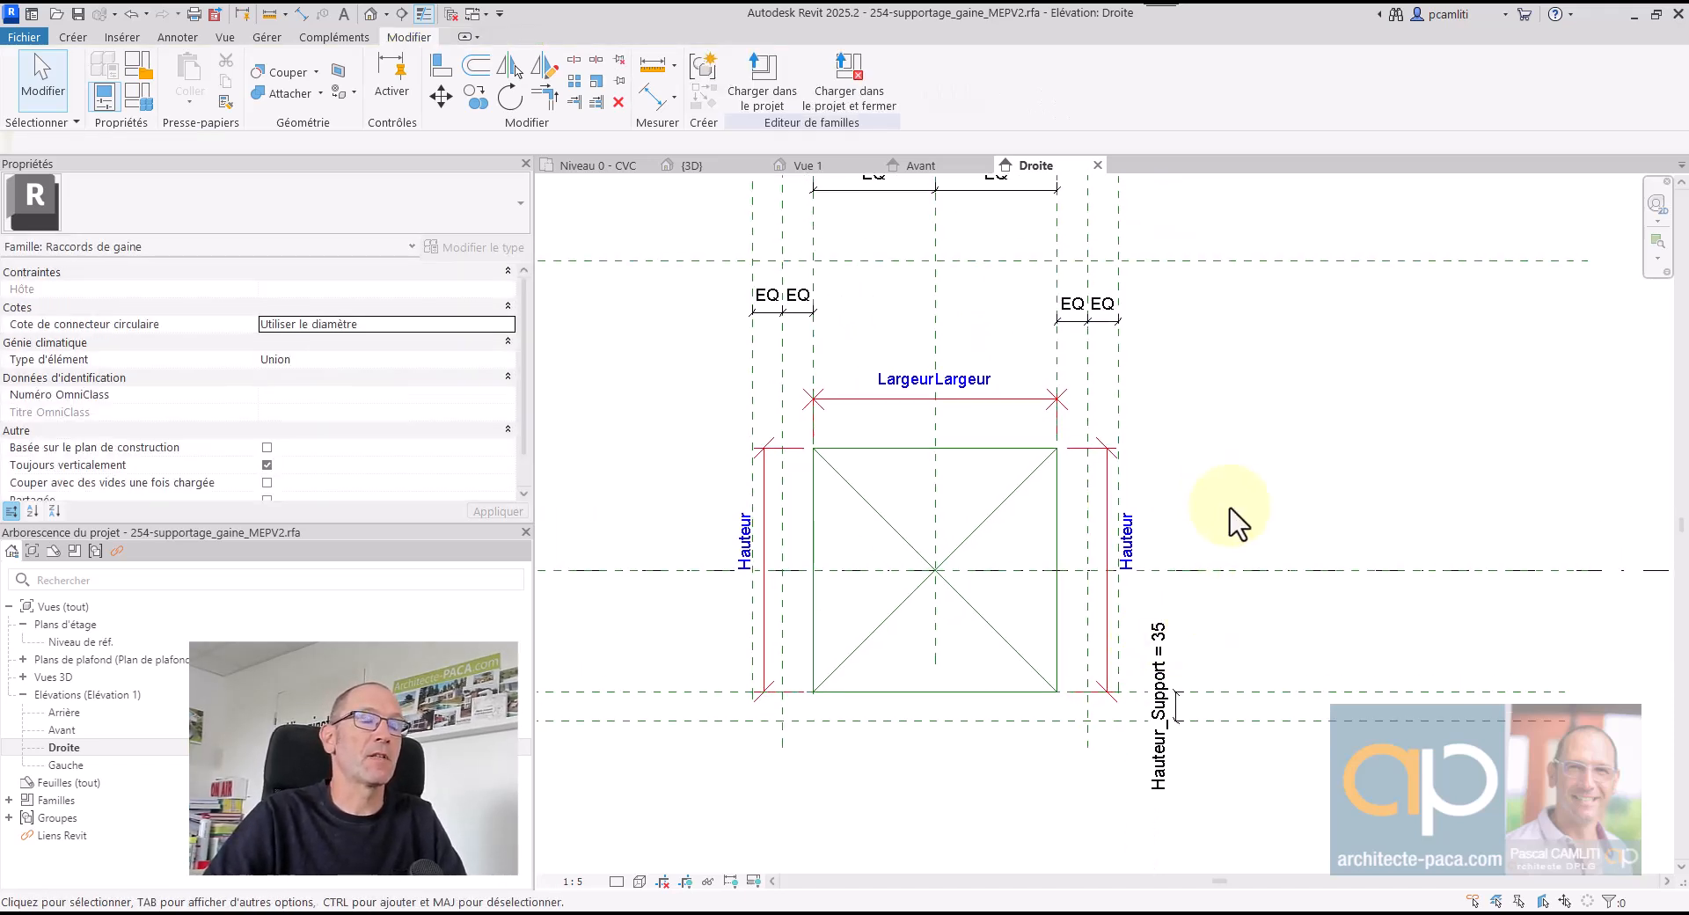
- In the Avant elevation, copy the duct's left vertical reference plane to a position between the two duct end planes
left_click(928, 164)
scroll(1055, 607, "up", 5)
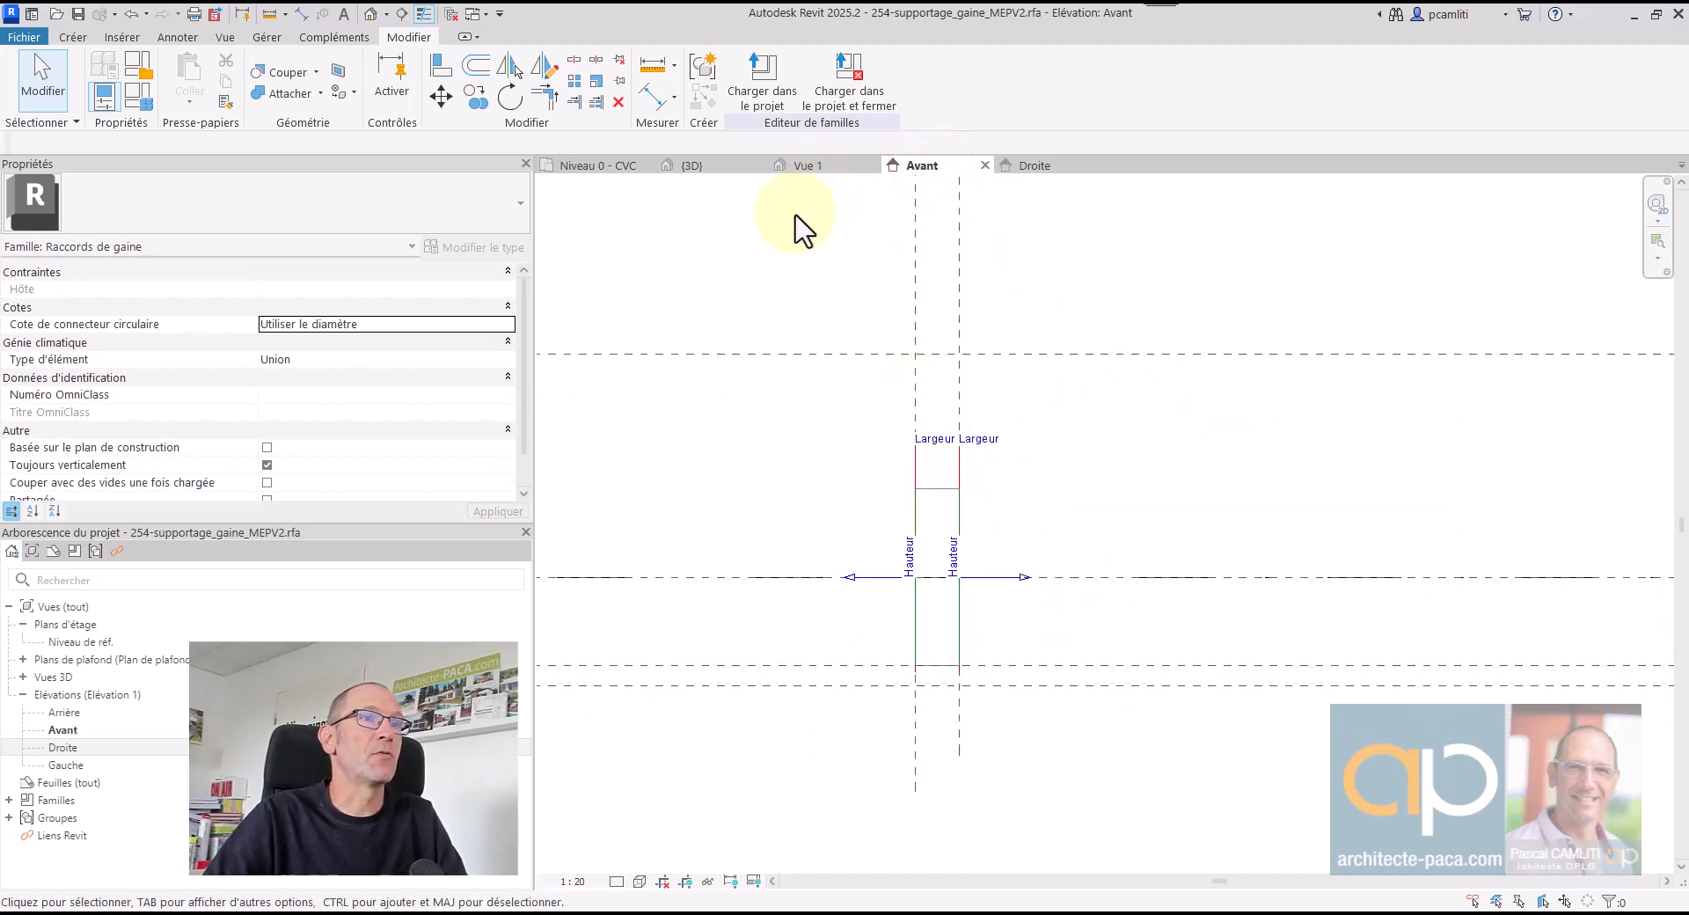
left_click(915, 283)
key("c")
key("o")
left_click(913, 270)
left_click(940, 269)
key("Escape")
- Dimension the three vertical reference planes in the Avant elevation in one chain and make its segments equal (EQ)
left_click(647, 88)
middle_click_drag(1078, 350, 1045, 450)
left_click(884, 403)
left_click(906, 404)
left_click(926, 406)
left_click(977, 322)
scroll(888, 528, "up", 3)
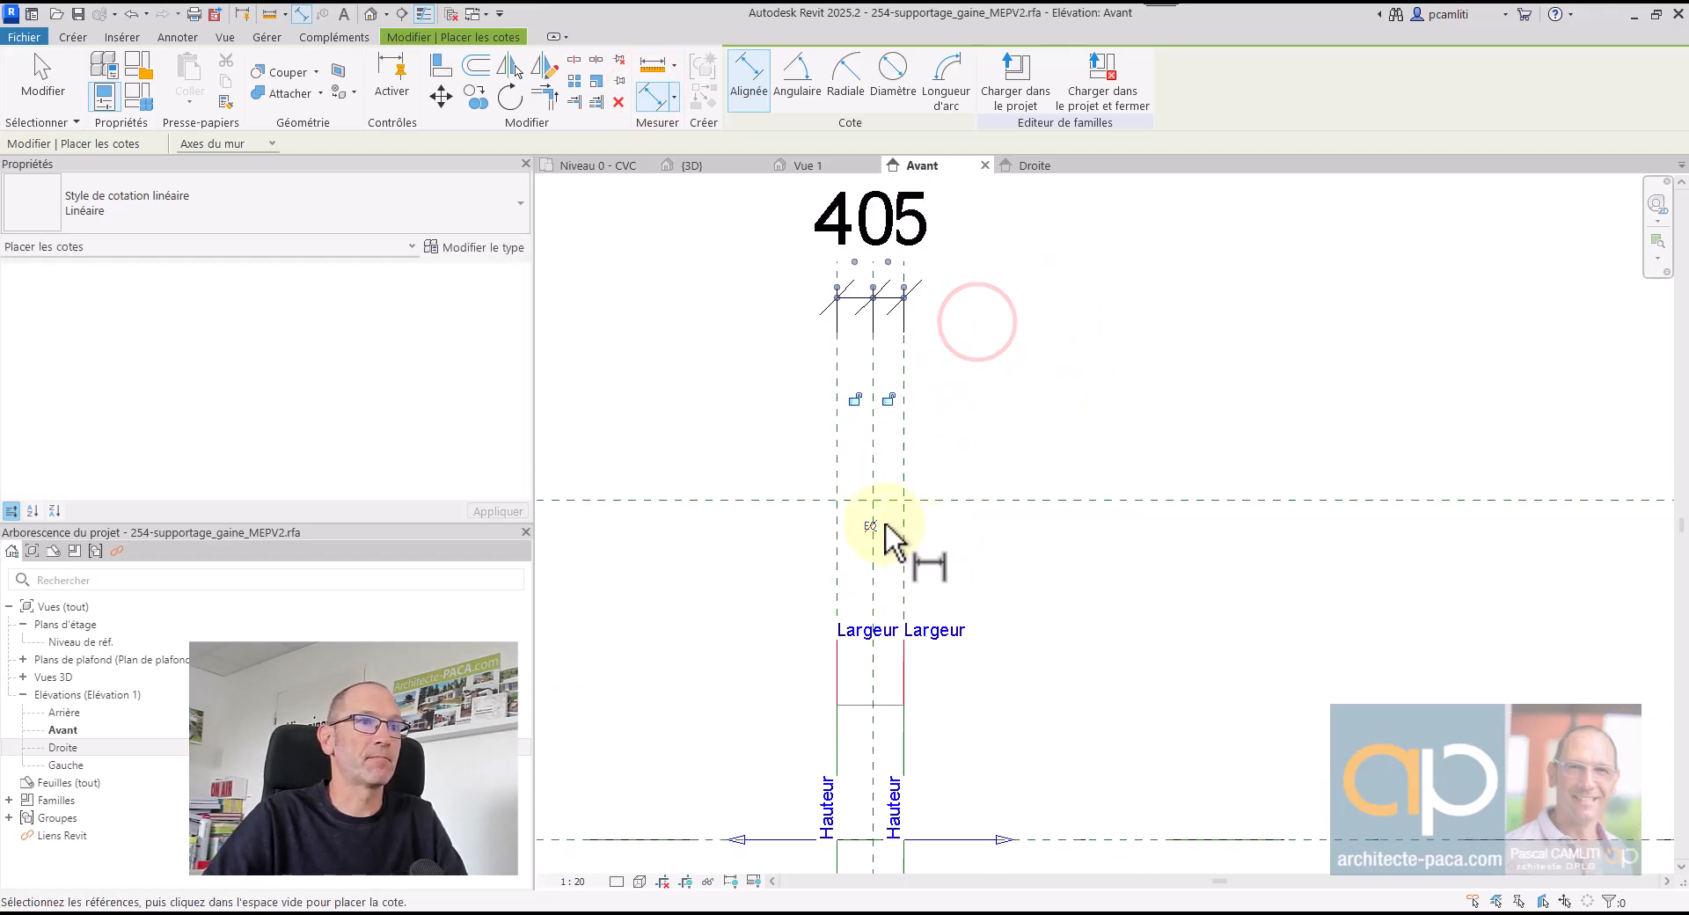
left_click(864, 530)
scroll(1154, 387, "down", 3)
middle_click_drag(1157, 458, 1127, 380)
key("Escape")
- Start an extrusion on the reference plane Centre (gauche/droite) and open the Droite elevation for its sketch
middle_click_drag(1134, 587, 1110, 518)
middle_click_drag(998, 611, 1018, 572)
scroll(933, 605, "up", 2)
scroll(937, 589, "up", 1)
left_click(72, 37)
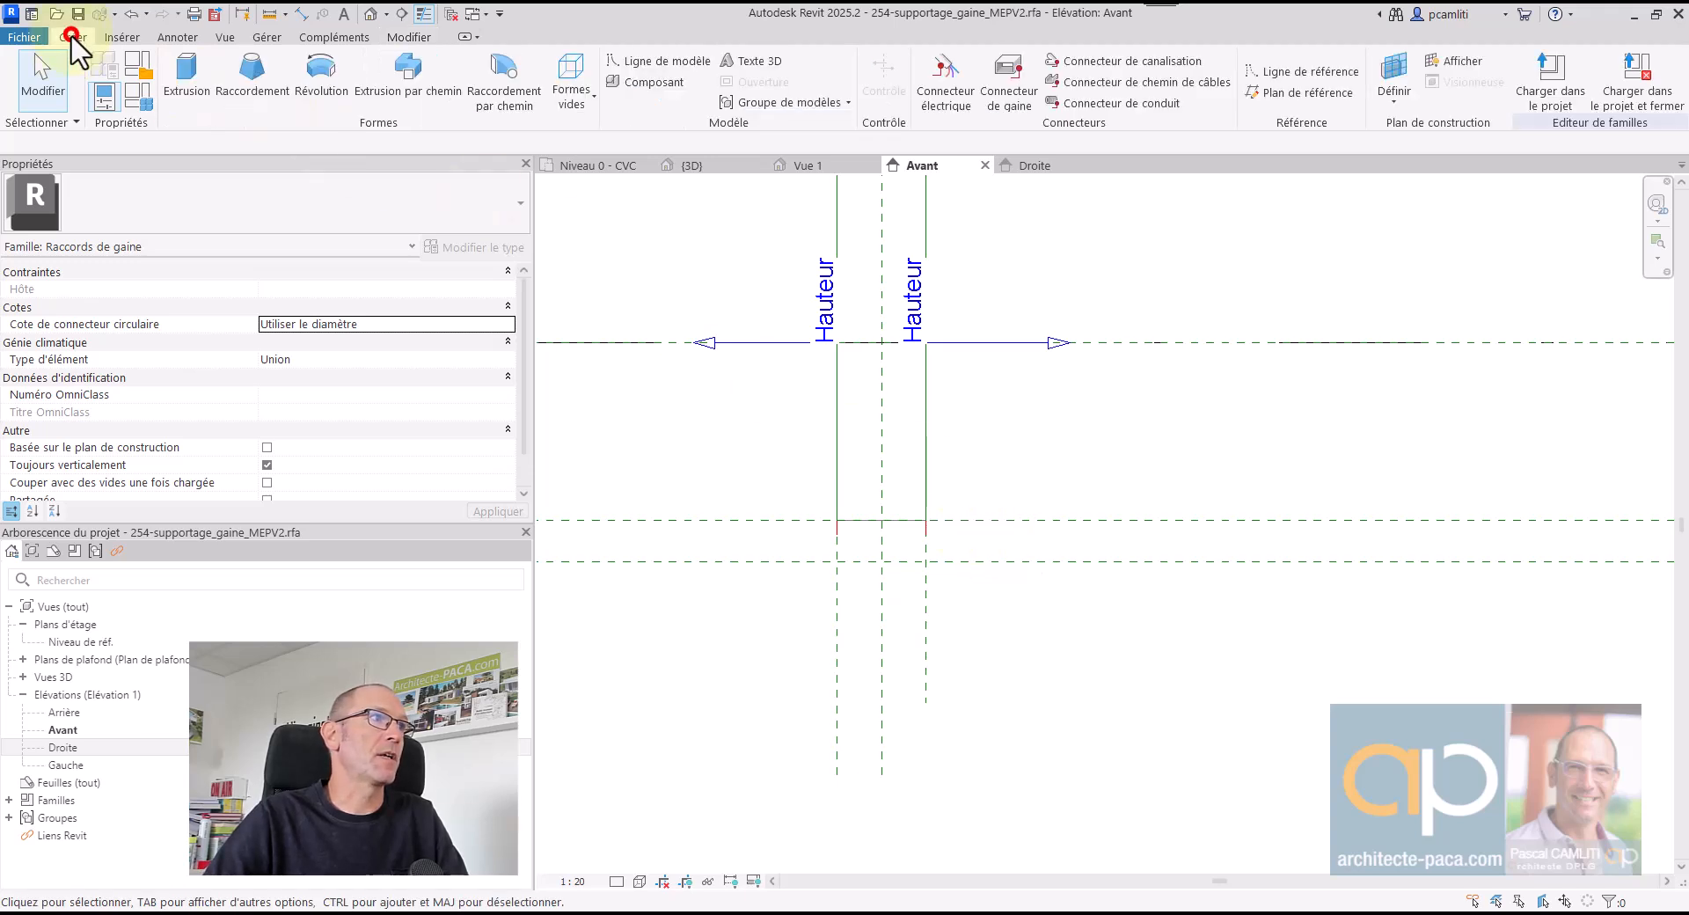
left_click(185, 70)
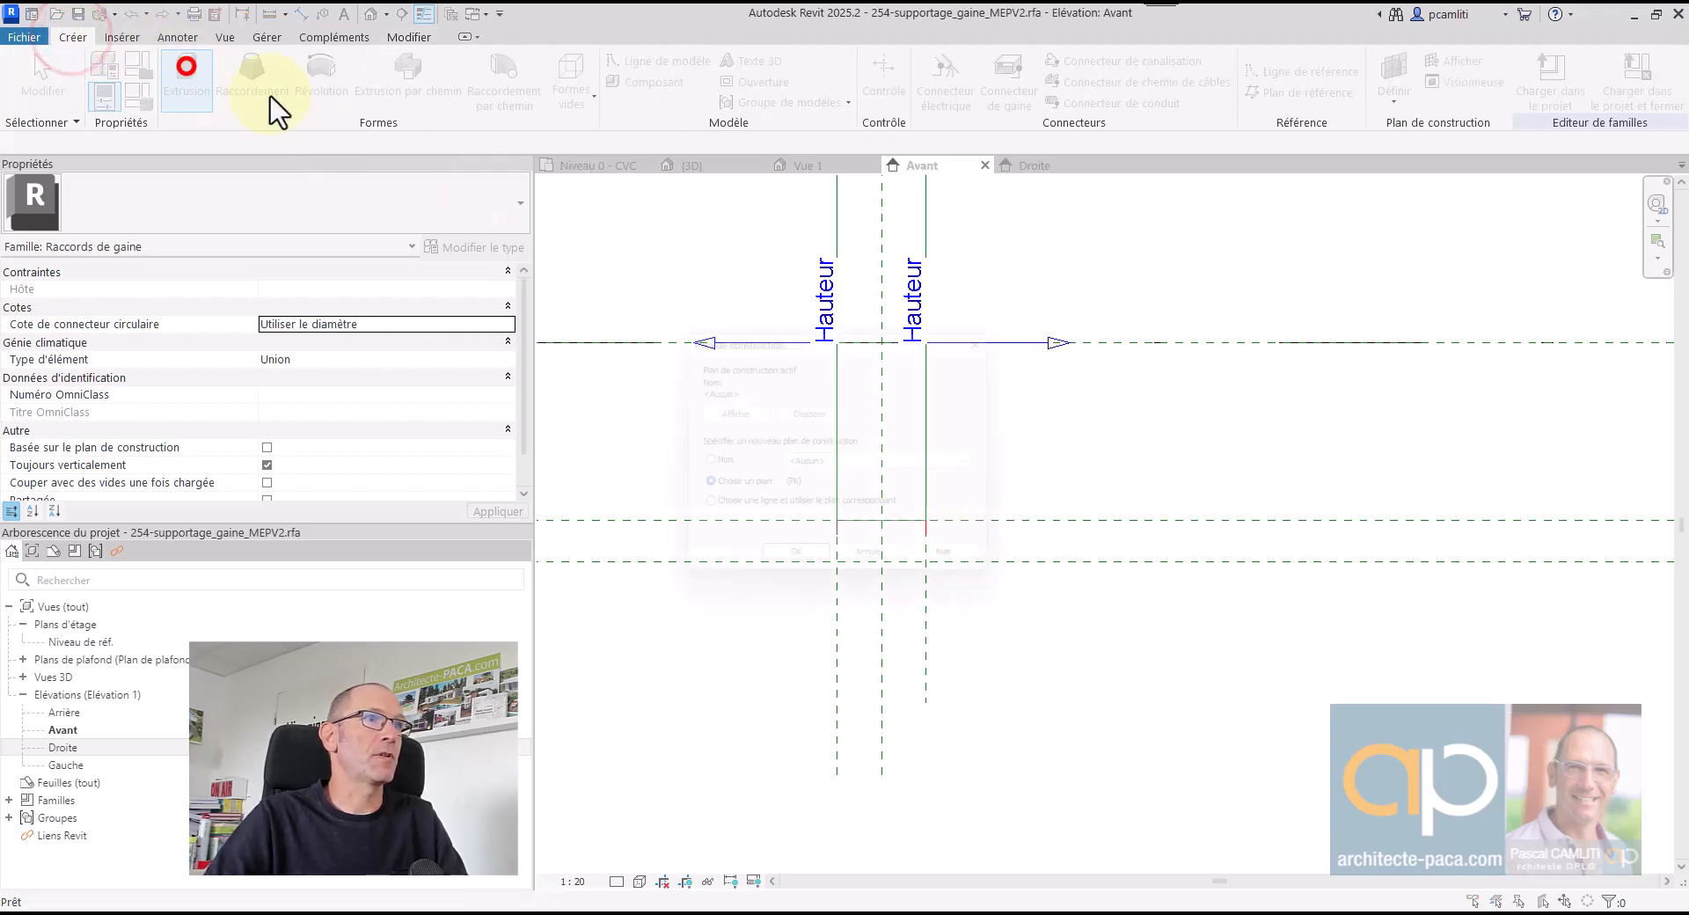
left_click(827, 467)
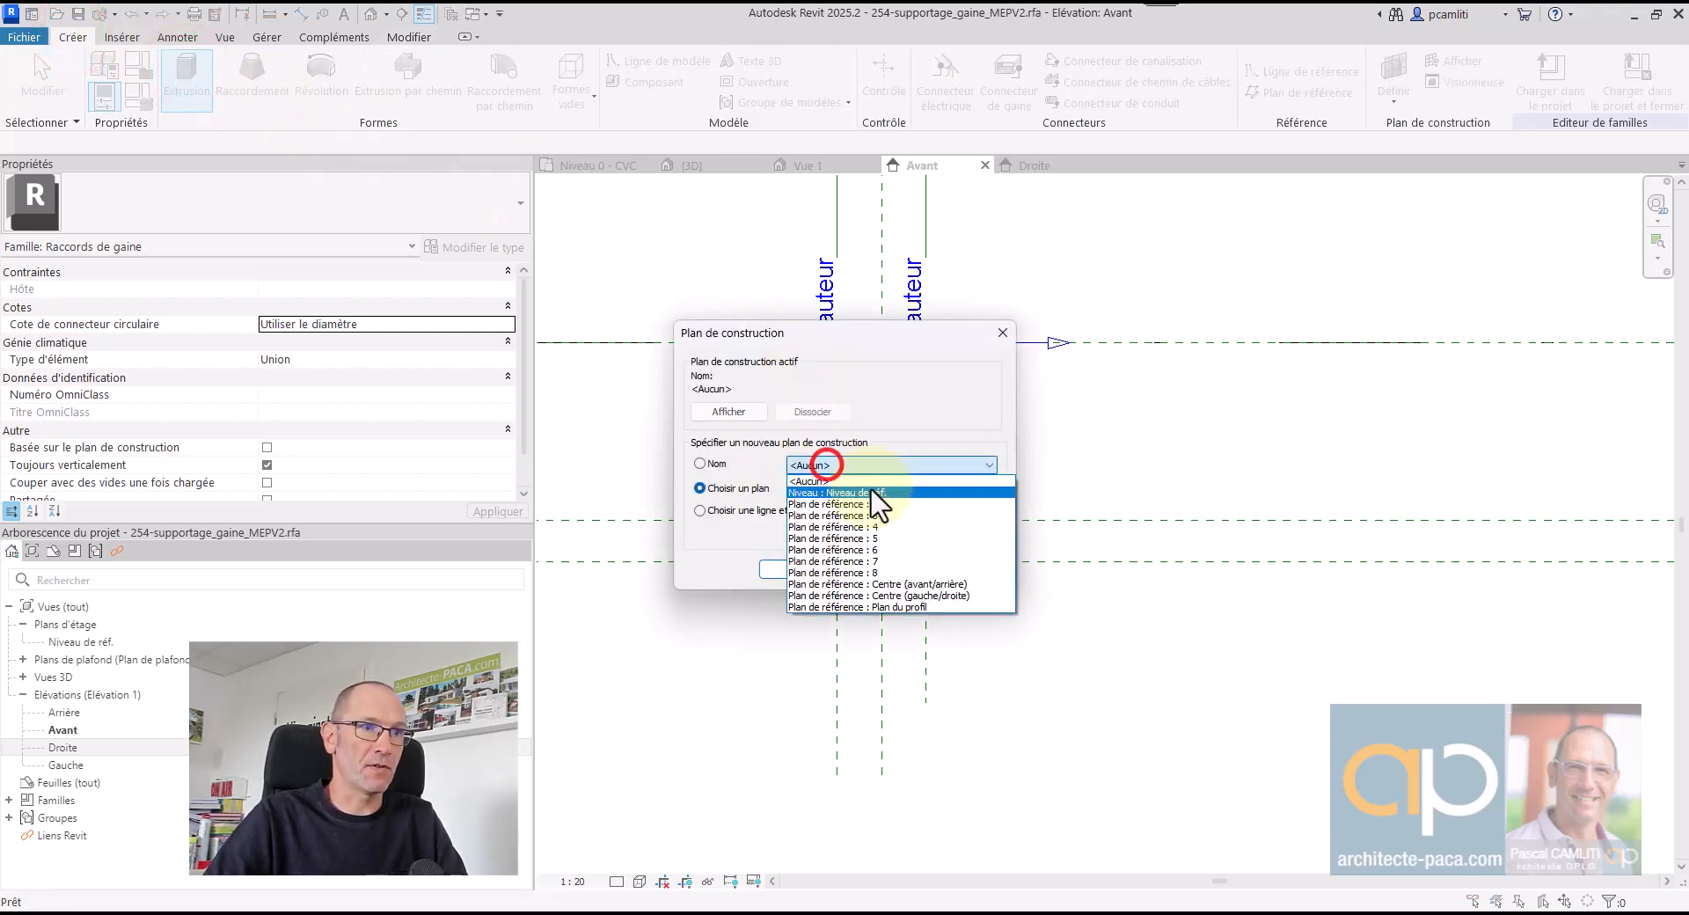
left_click(945, 596)
left_click(806, 569)
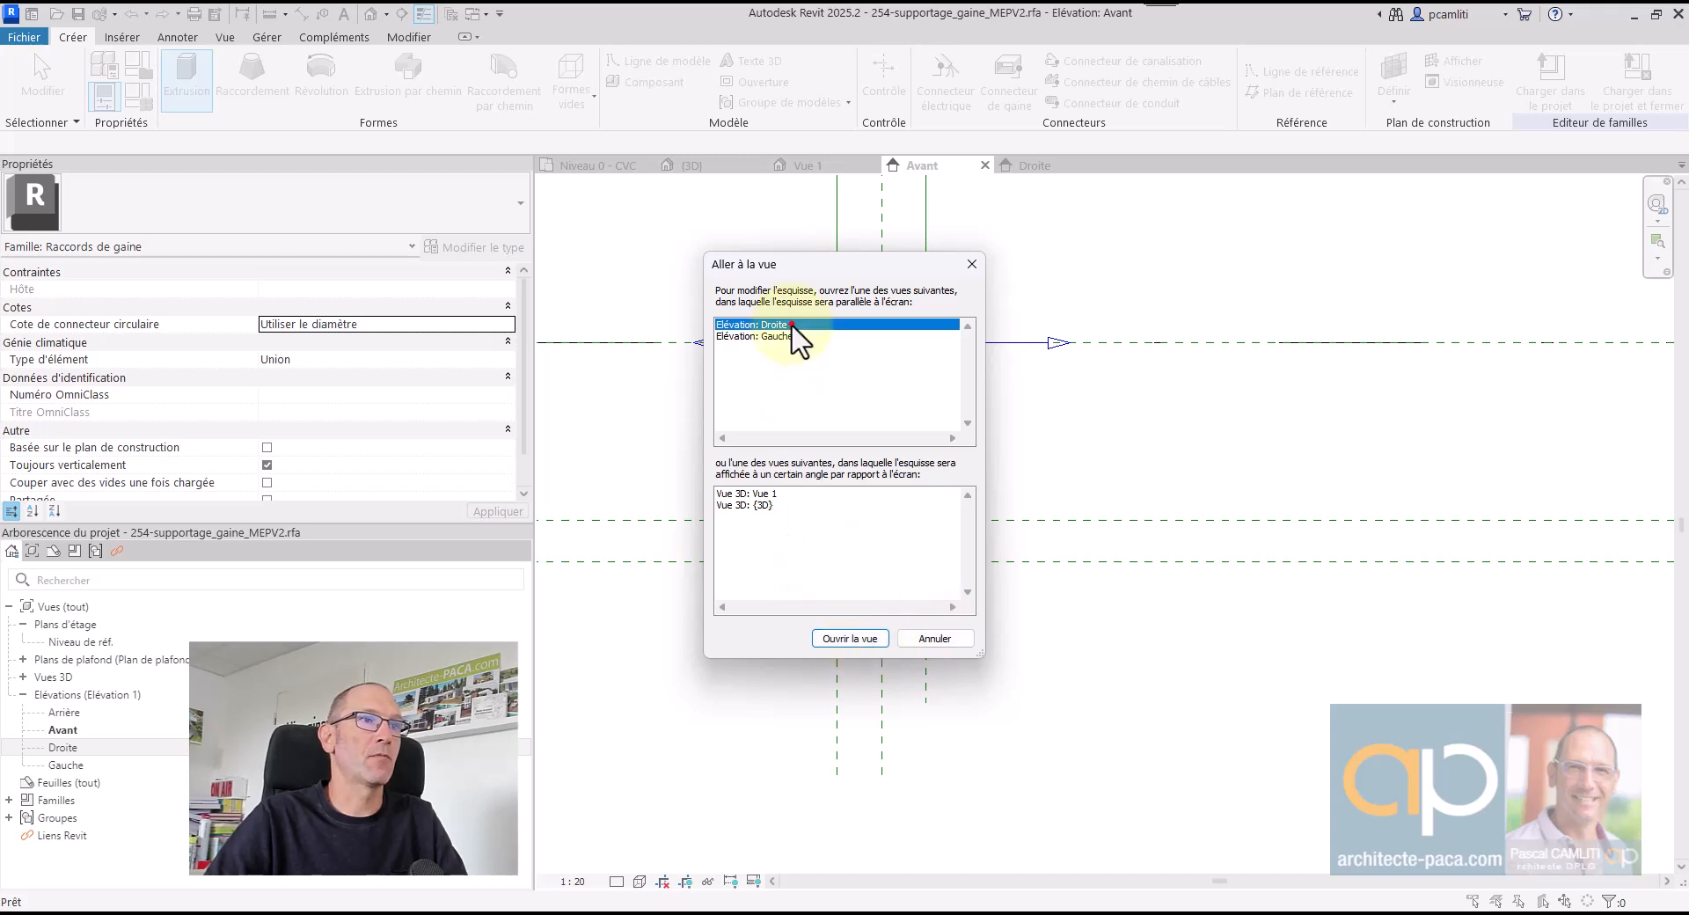
double_click(792, 326)
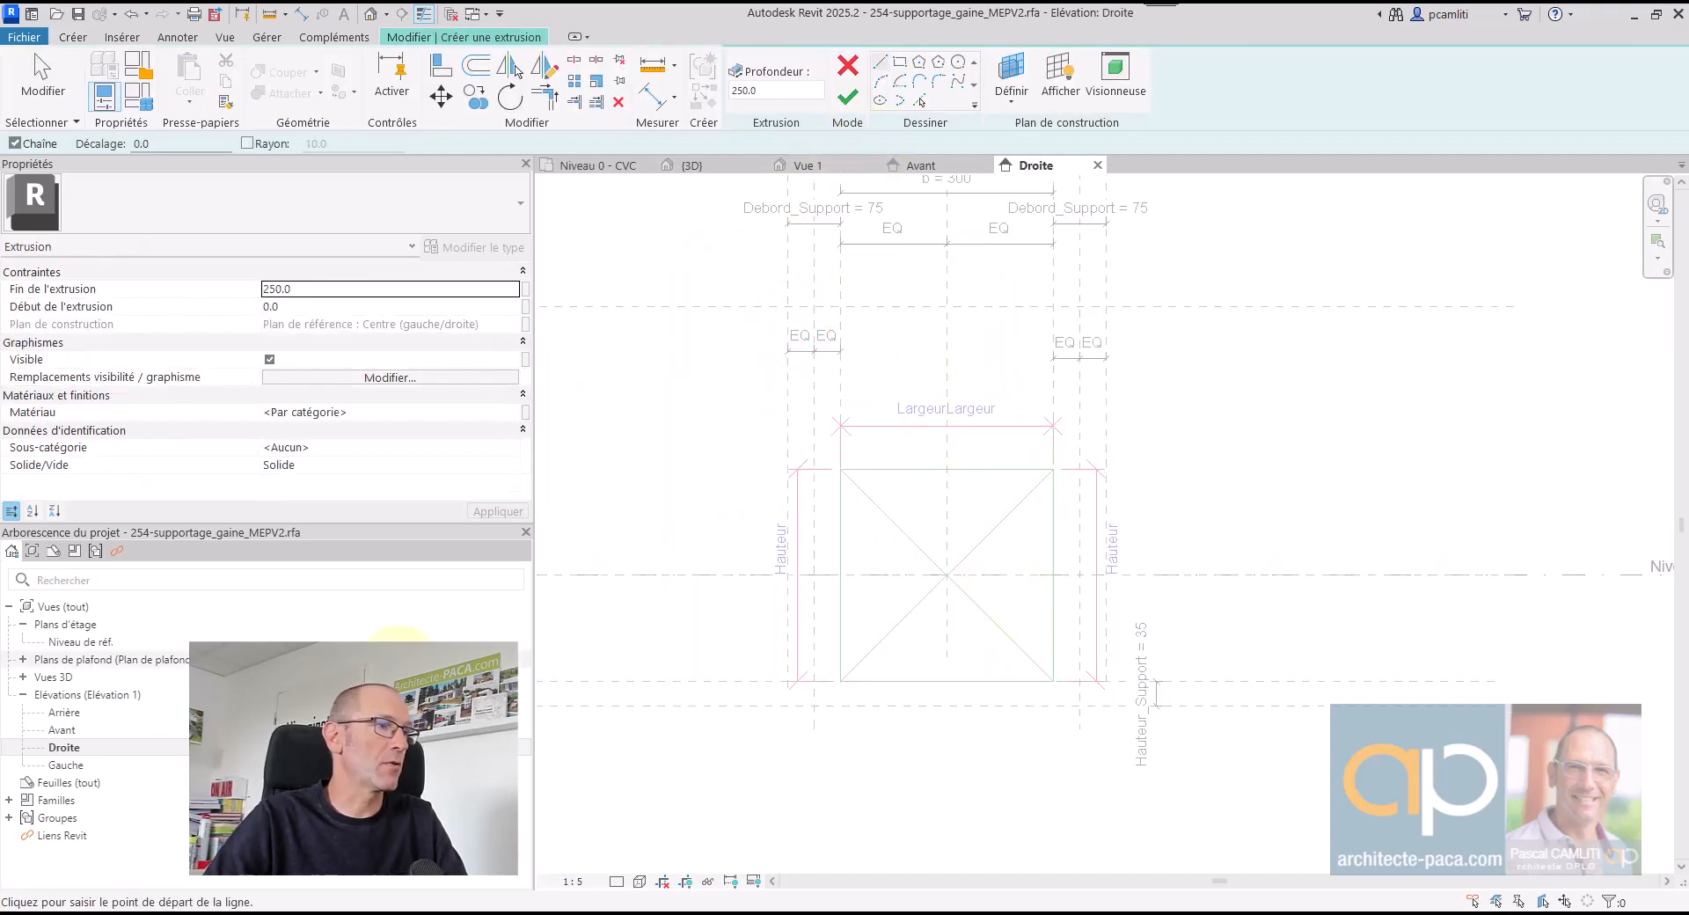
- Return to the Avant elevation and set the extrusion's work plane to reference plane Centre (avant/arrière)
double_click(64, 729)
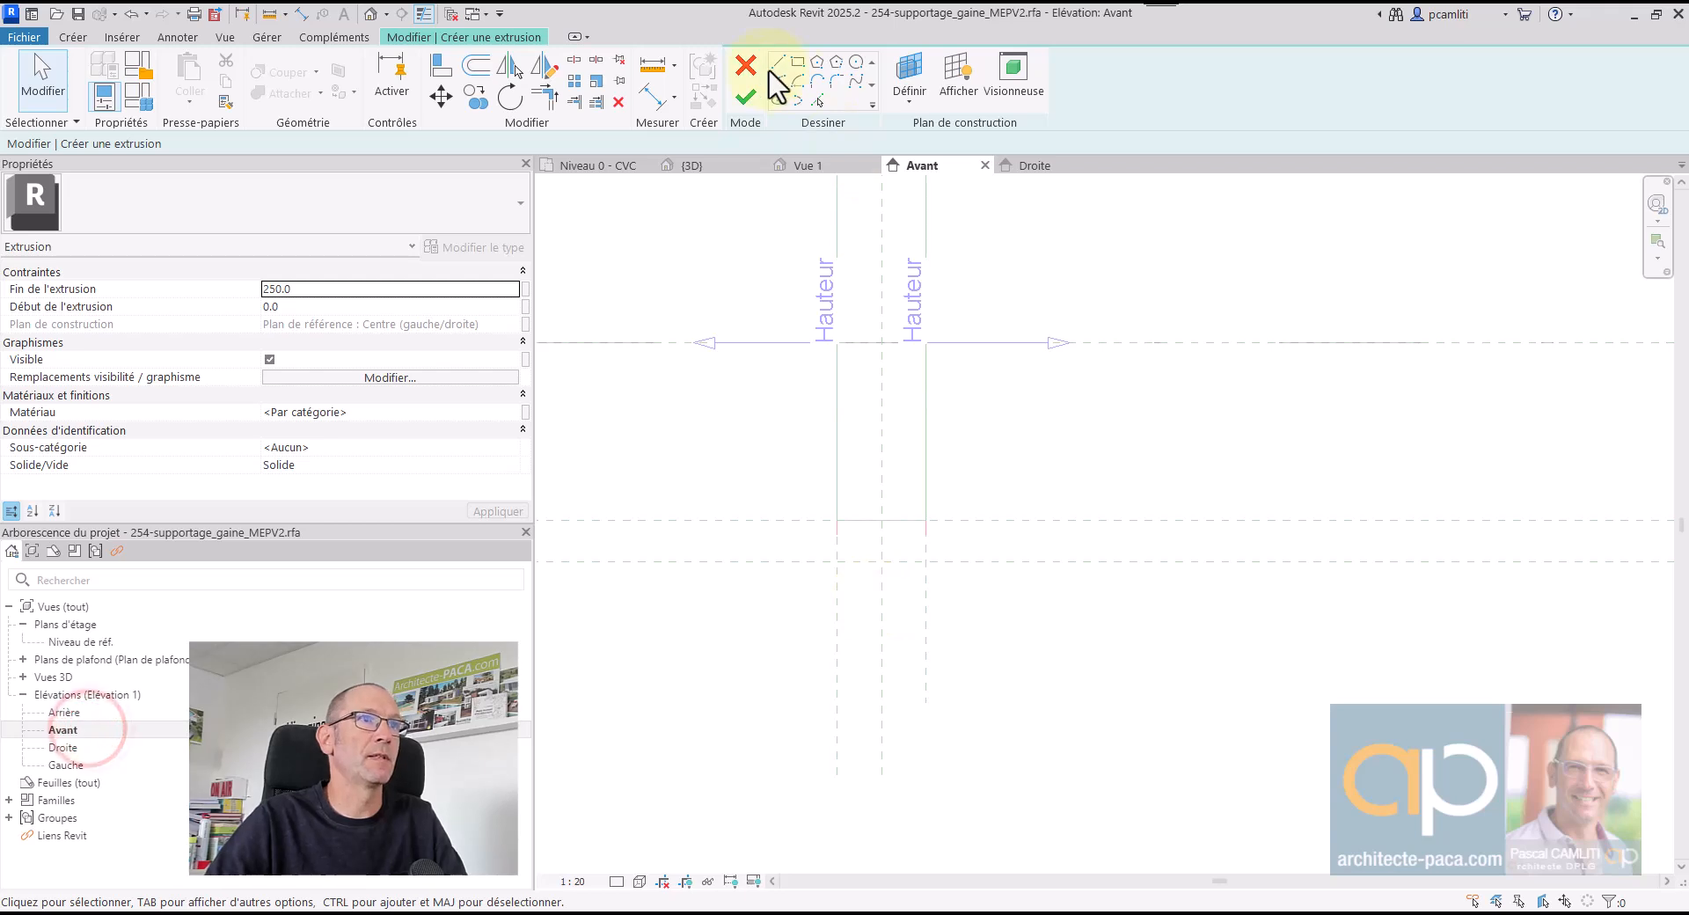
left_click(915, 78)
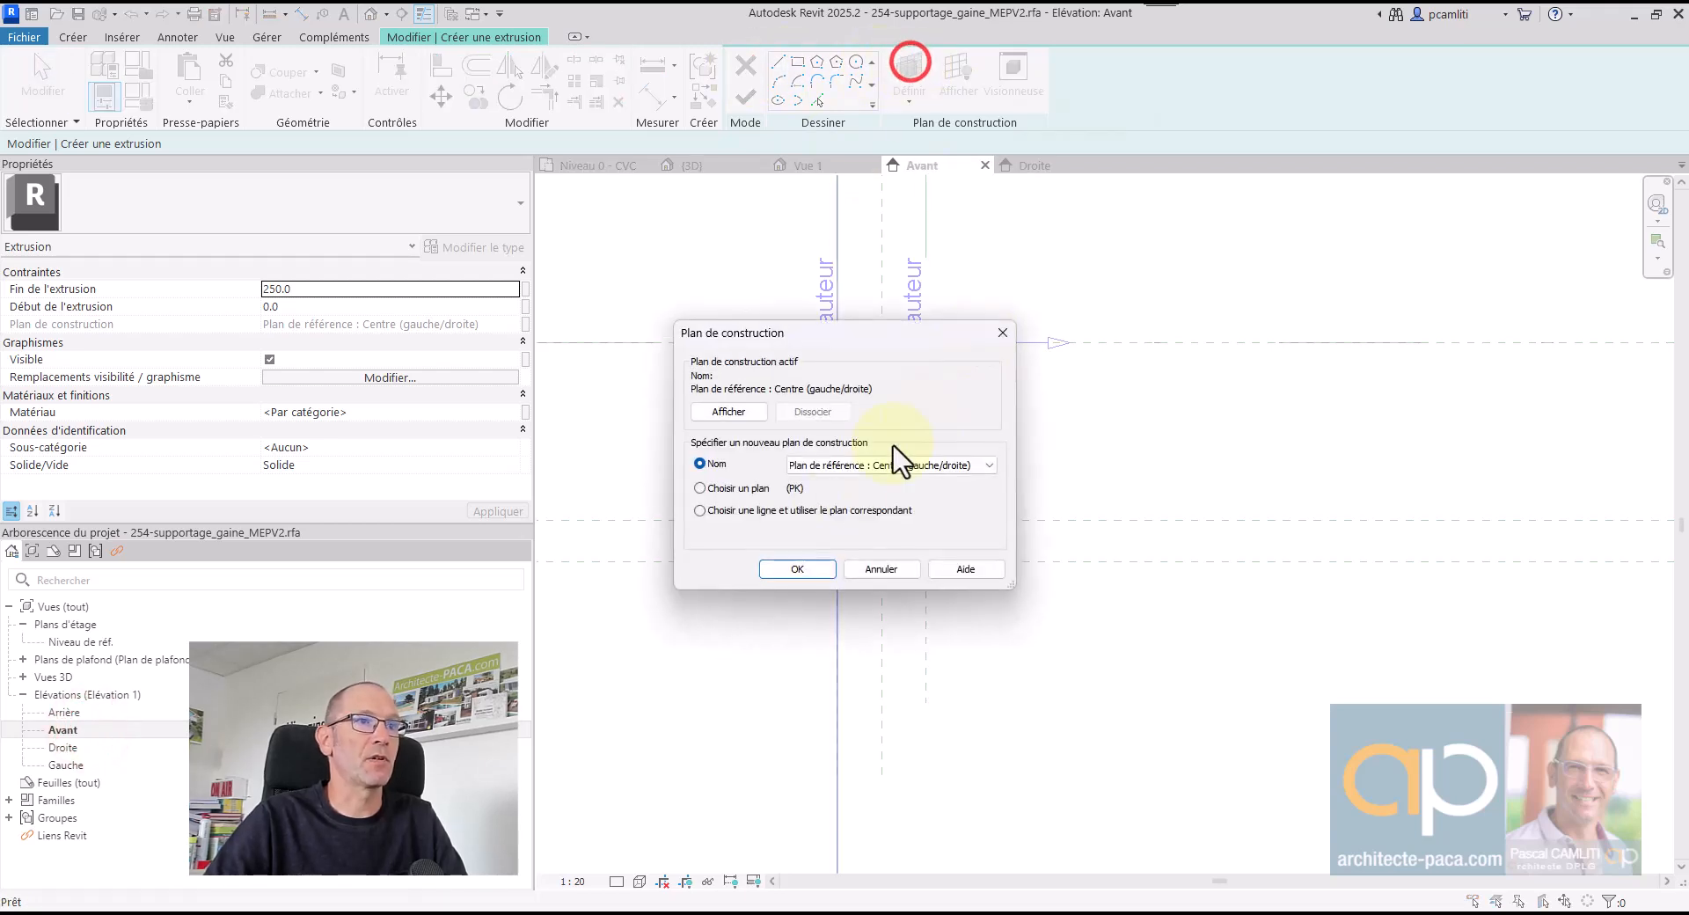
left_click(823, 461)
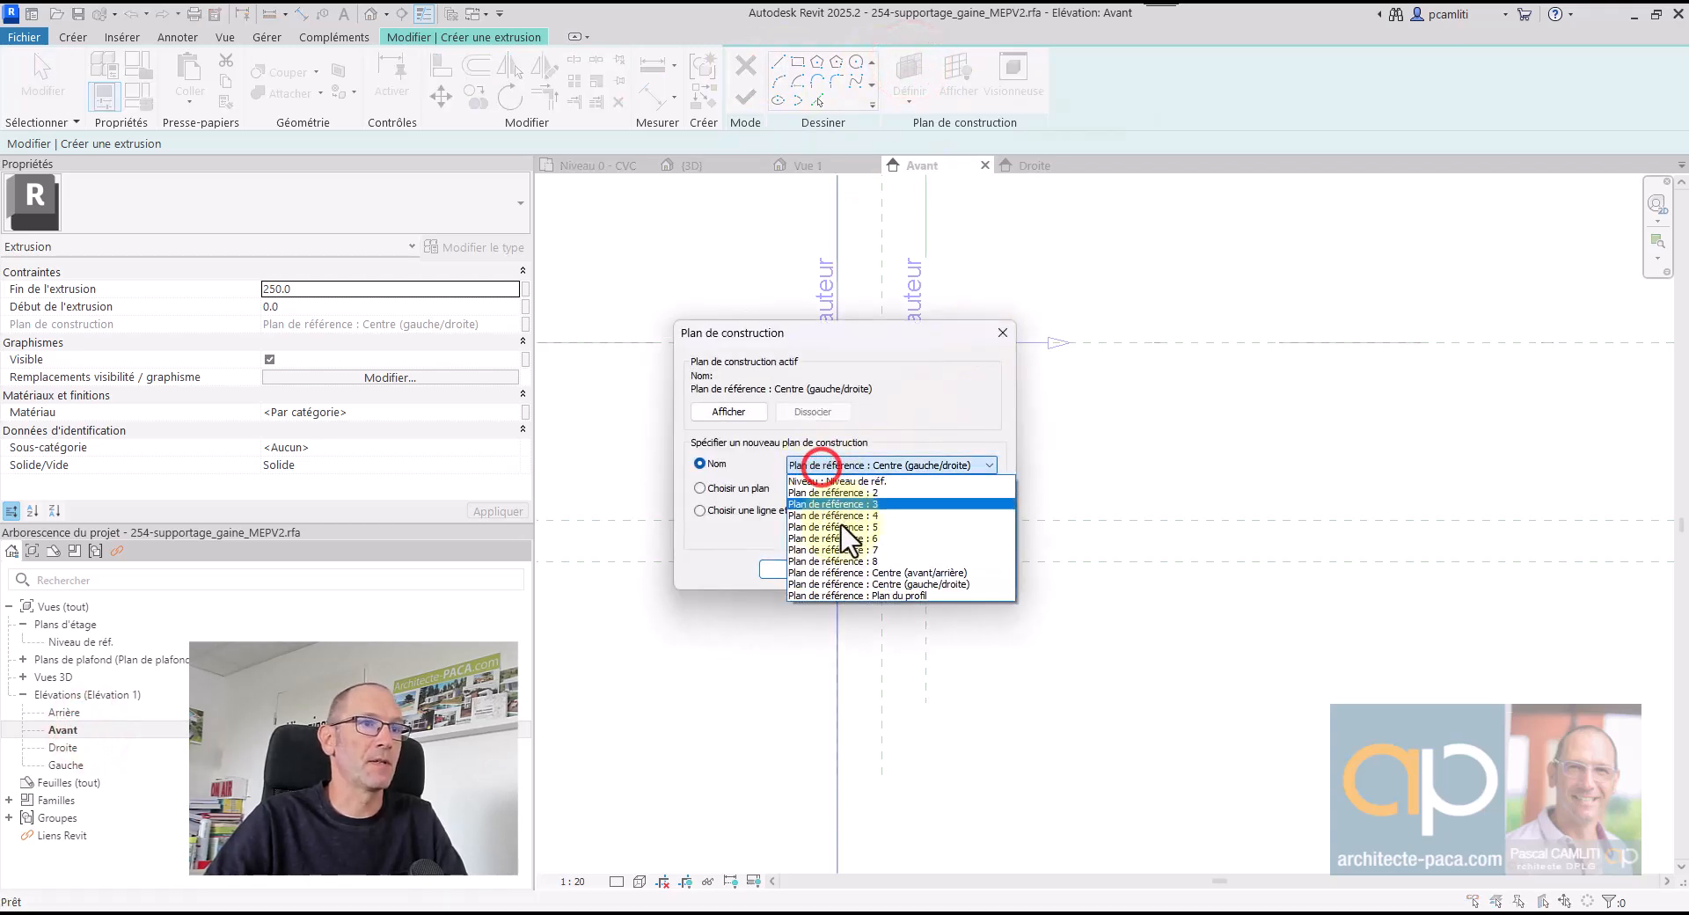
left_click(864, 573)
left_click(803, 569)
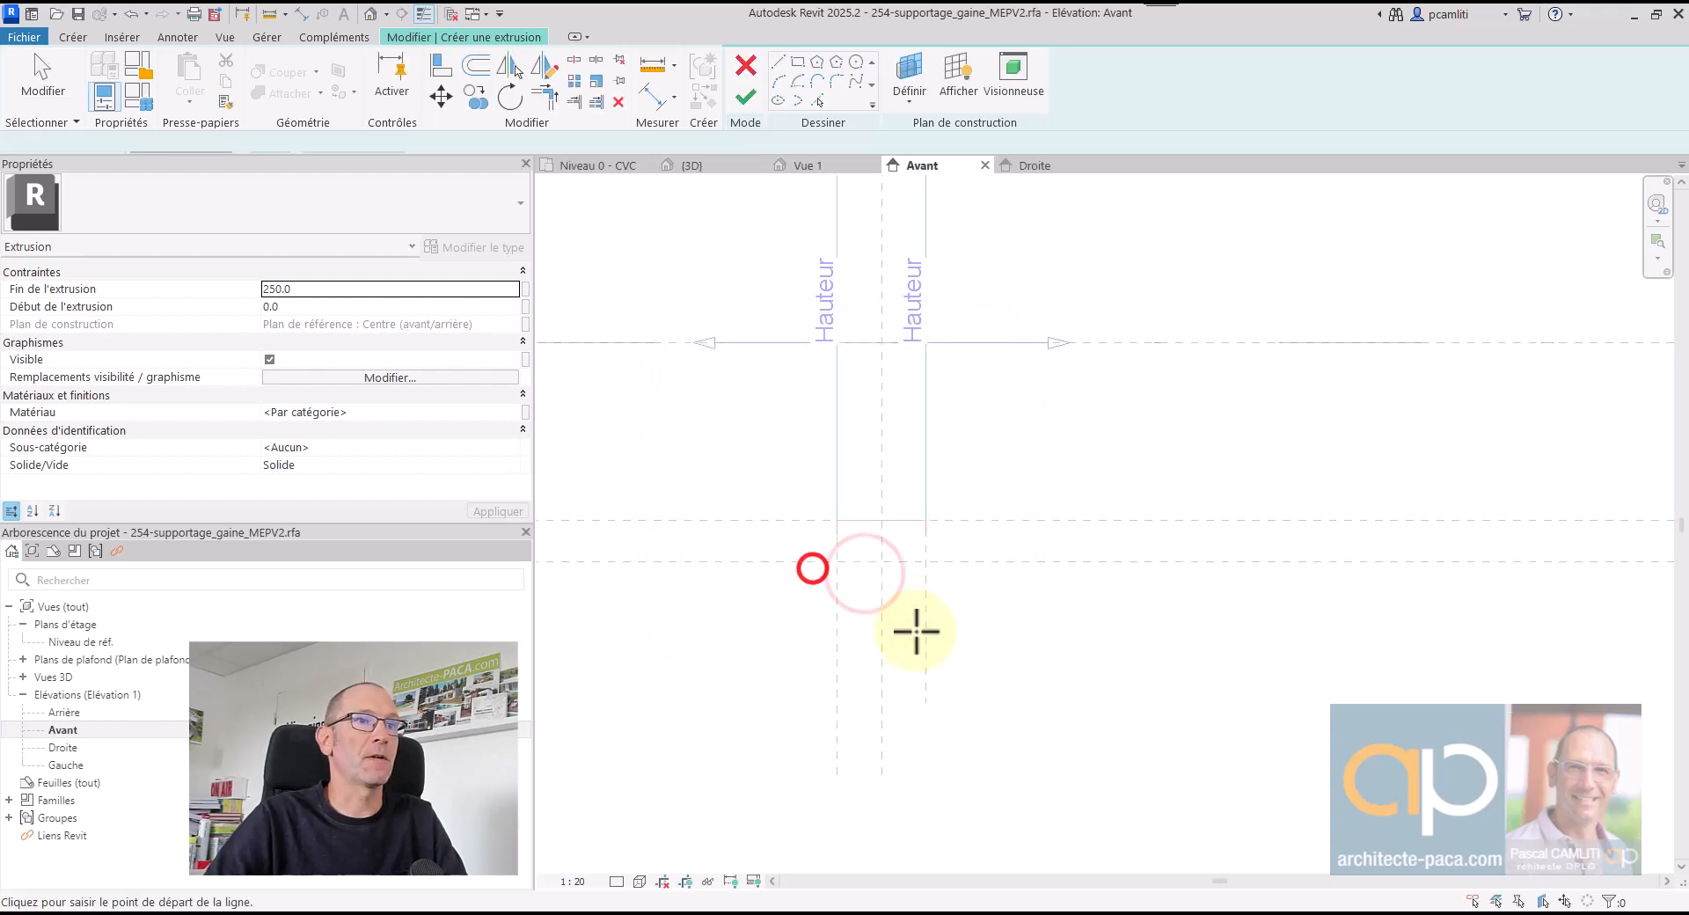
- Sketch an open profile below the duct: a short lower-left lip, a 35 mm left side, a 75 mm top and a 35 mm right side
middle_click_drag(917, 642, 893, 612)
scroll(782, 647, "up", 5)
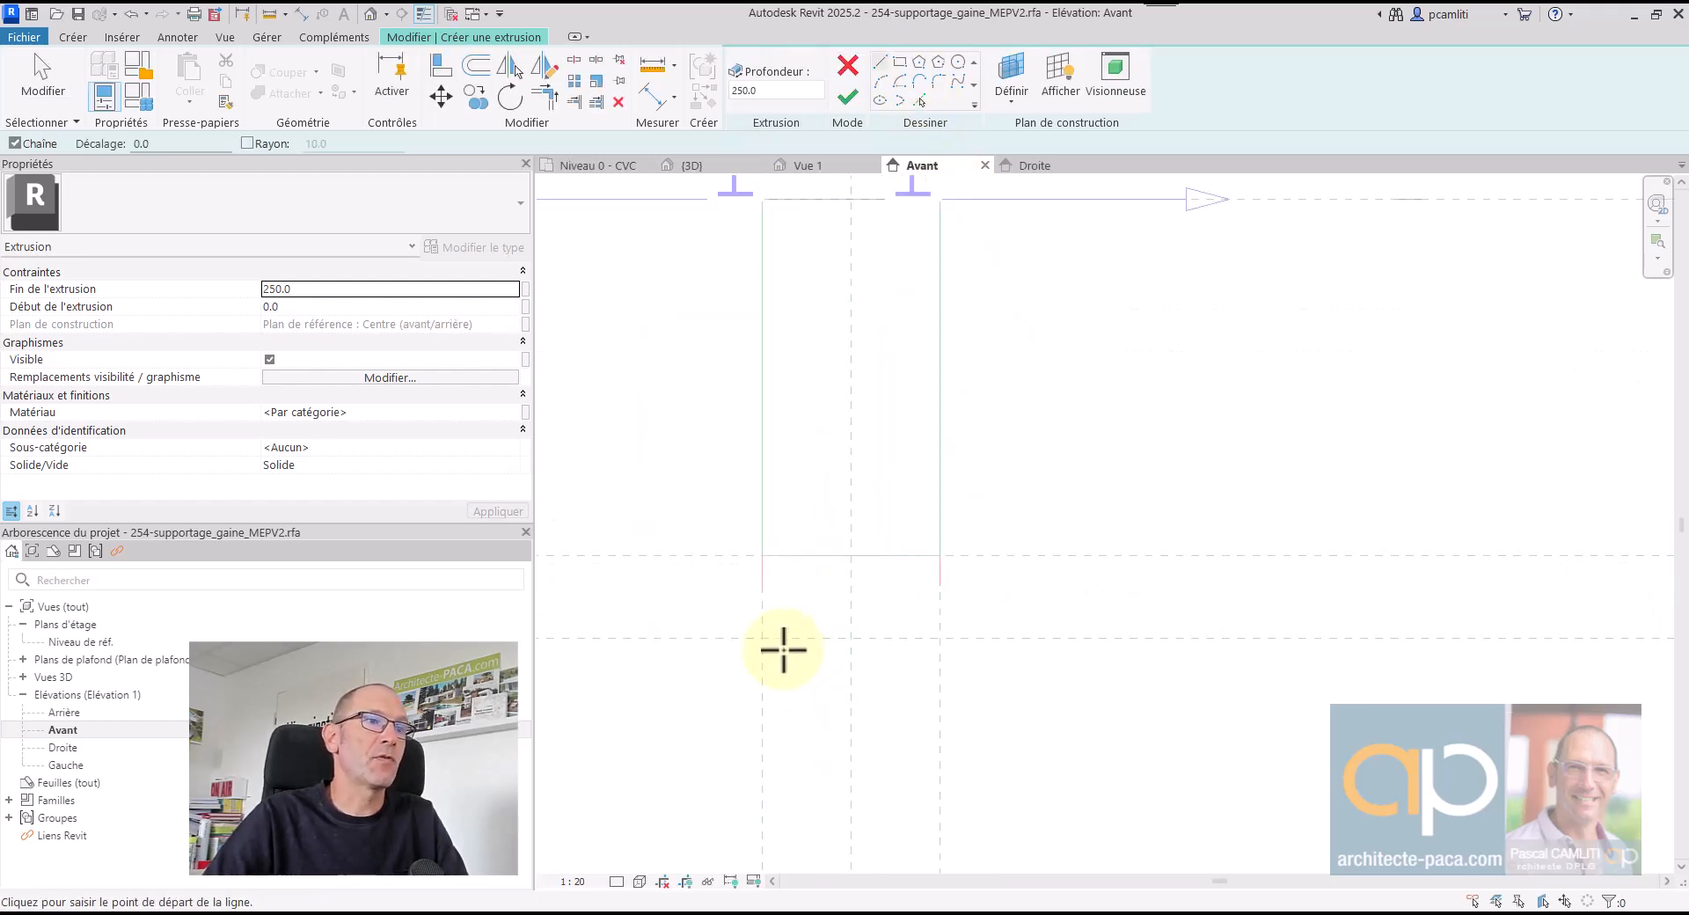
middle_click_drag(814, 648, 783, 640)
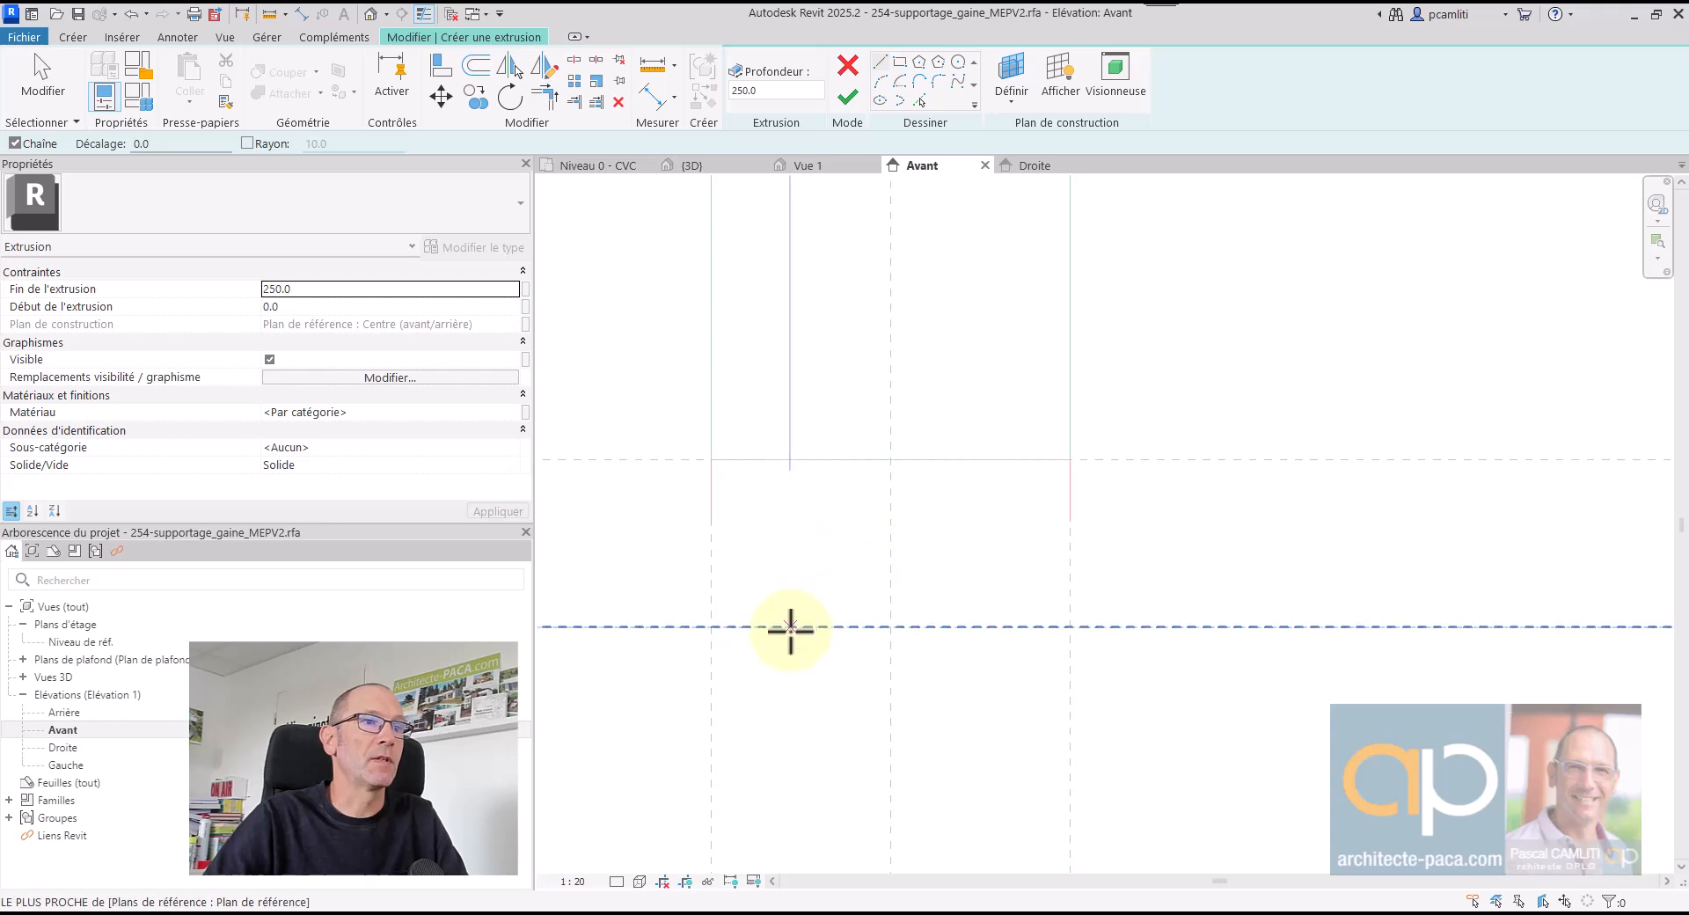
left_click(783, 627)
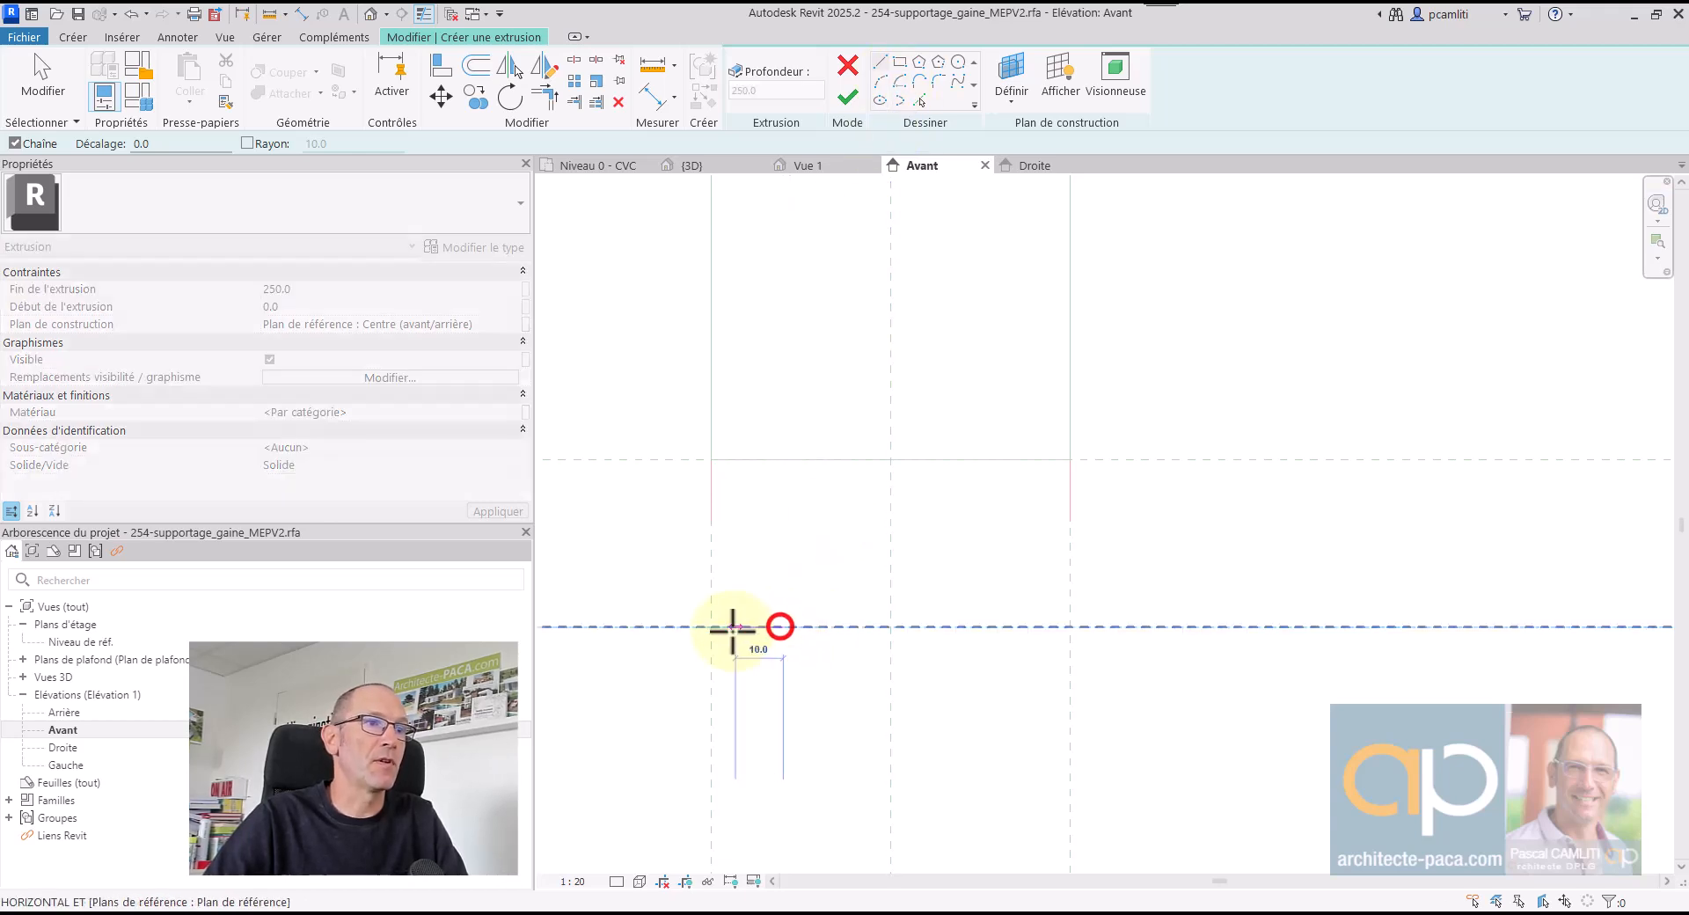
left_click(711, 627)
left_click(711, 459)
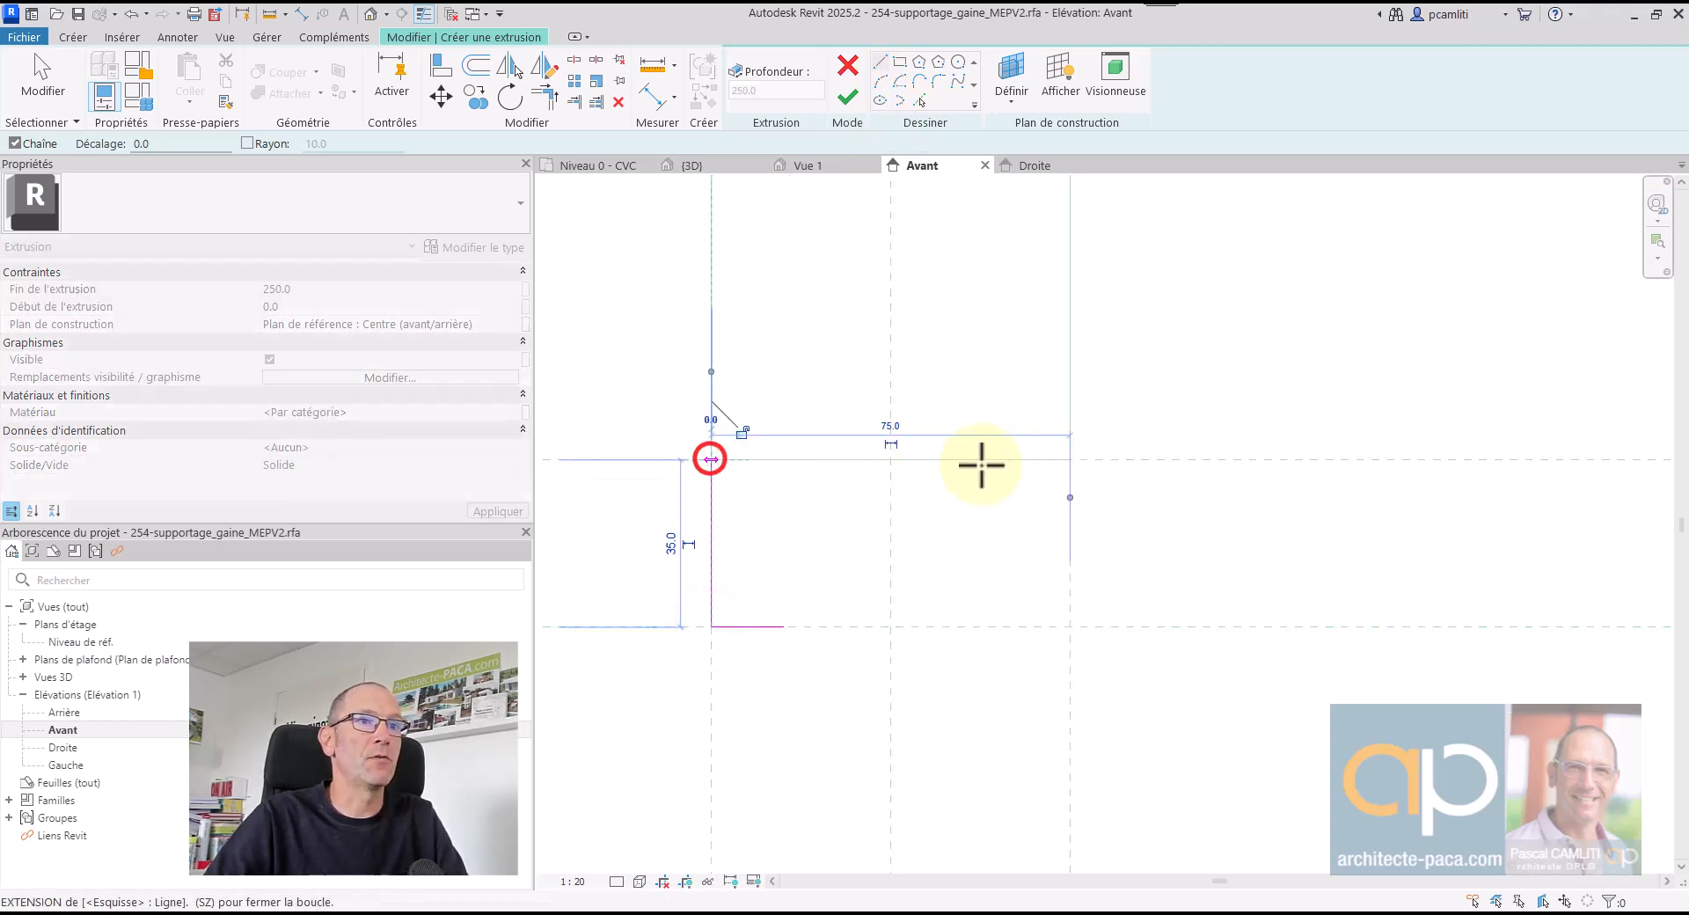
left_click(1069, 459)
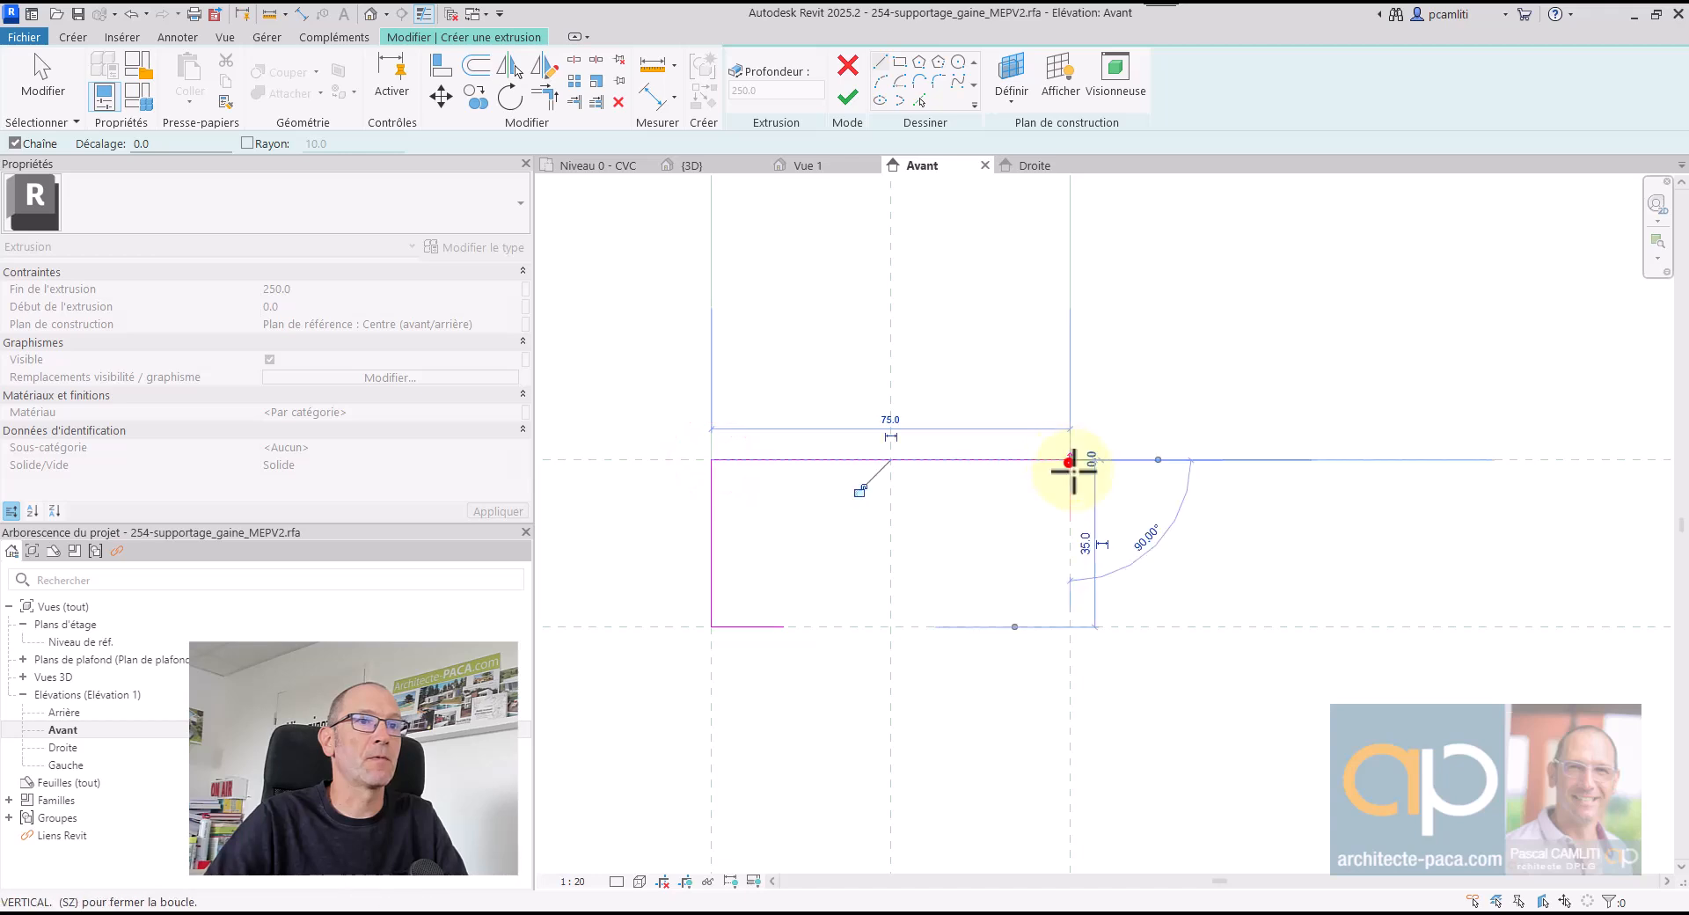
left_click(1070, 627)
key("Escape")
key("Escape")
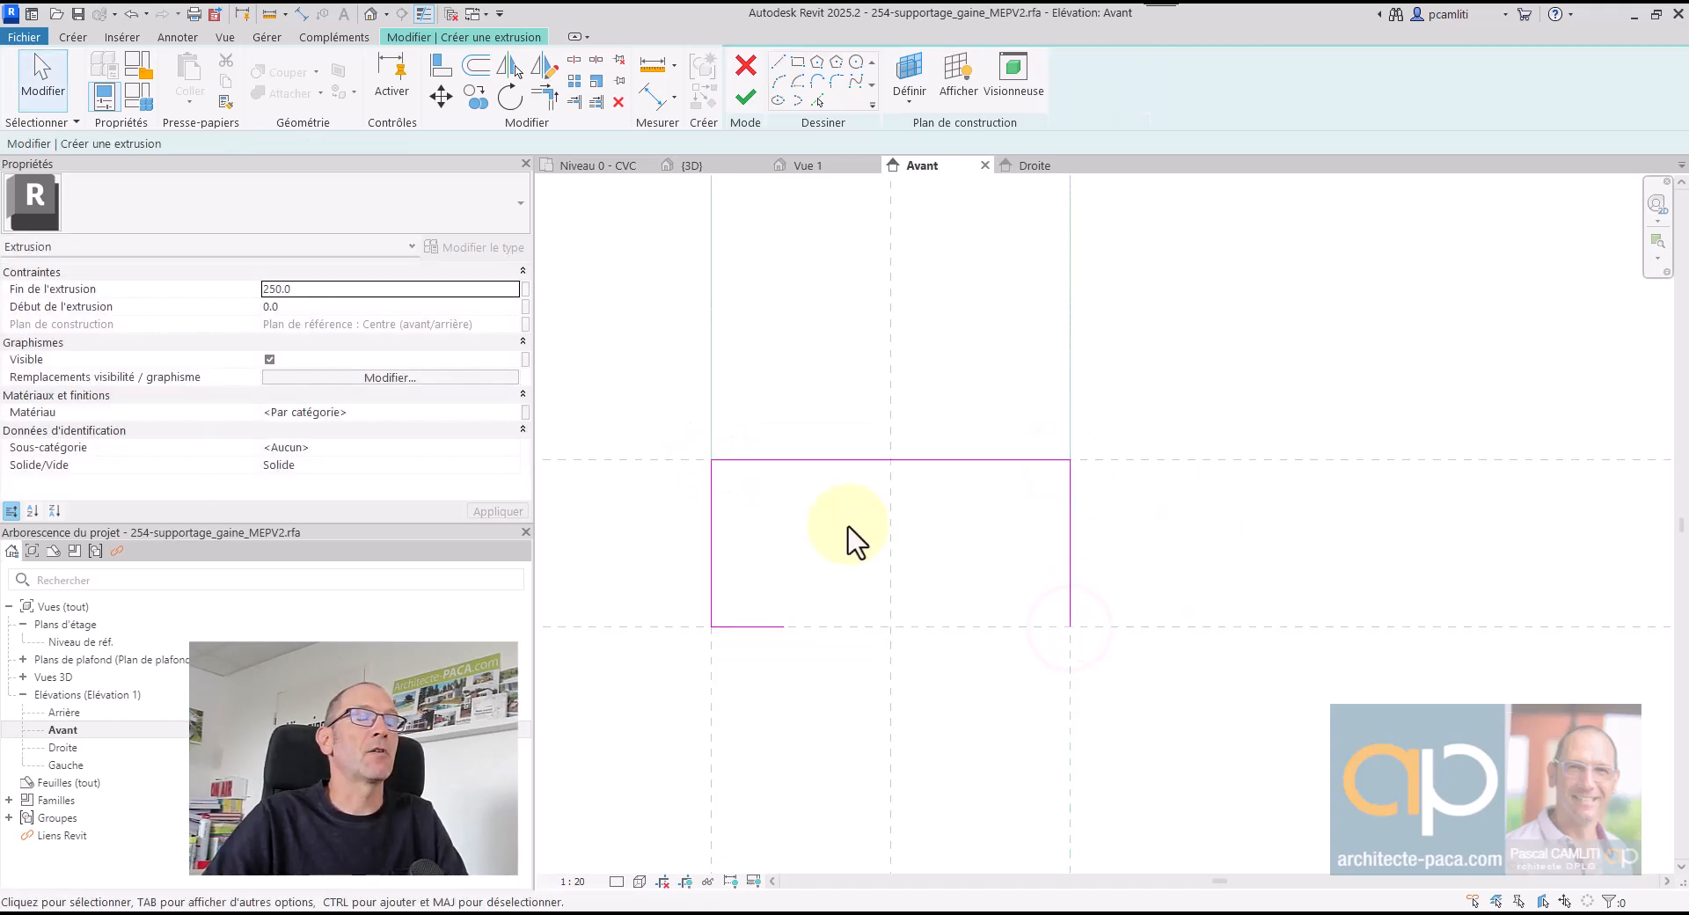
- Round the profile's upper-left, lower-left and upper-right corners with 10 mm fillet arcs
left_click(829, 82)
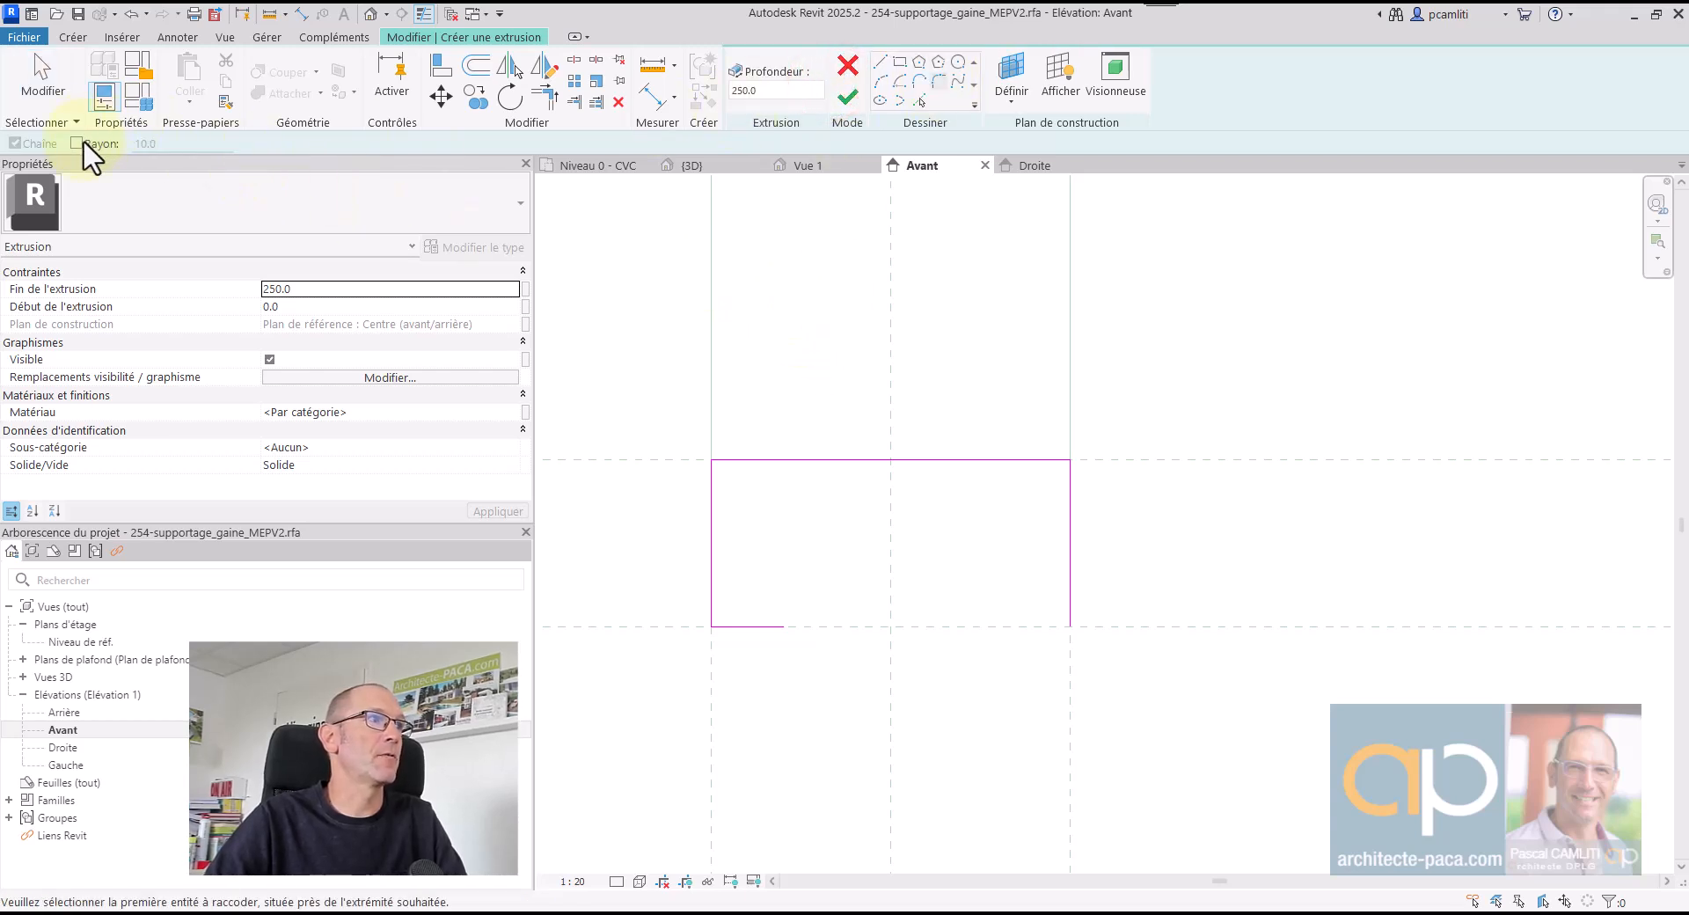
left_click(785, 459)
left_click(711, 495)
left_click(711, 607)
left_click(735, 627)
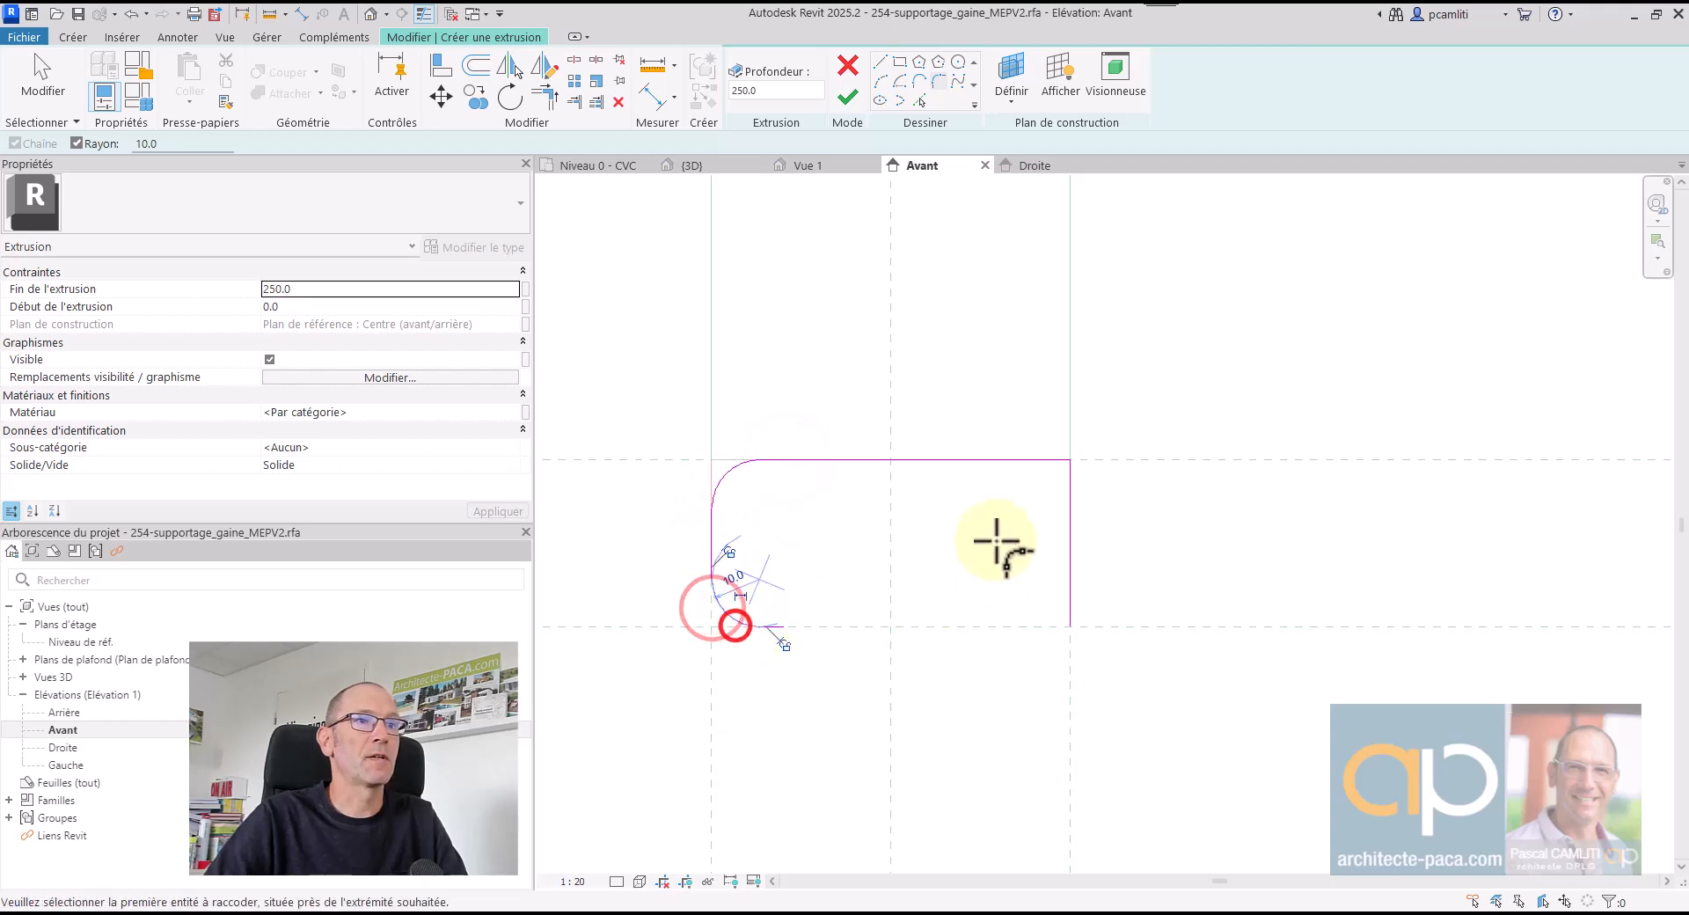
left_click(1011, 458)
left_click(1071, 497)
key("Escape")
key("Escape")
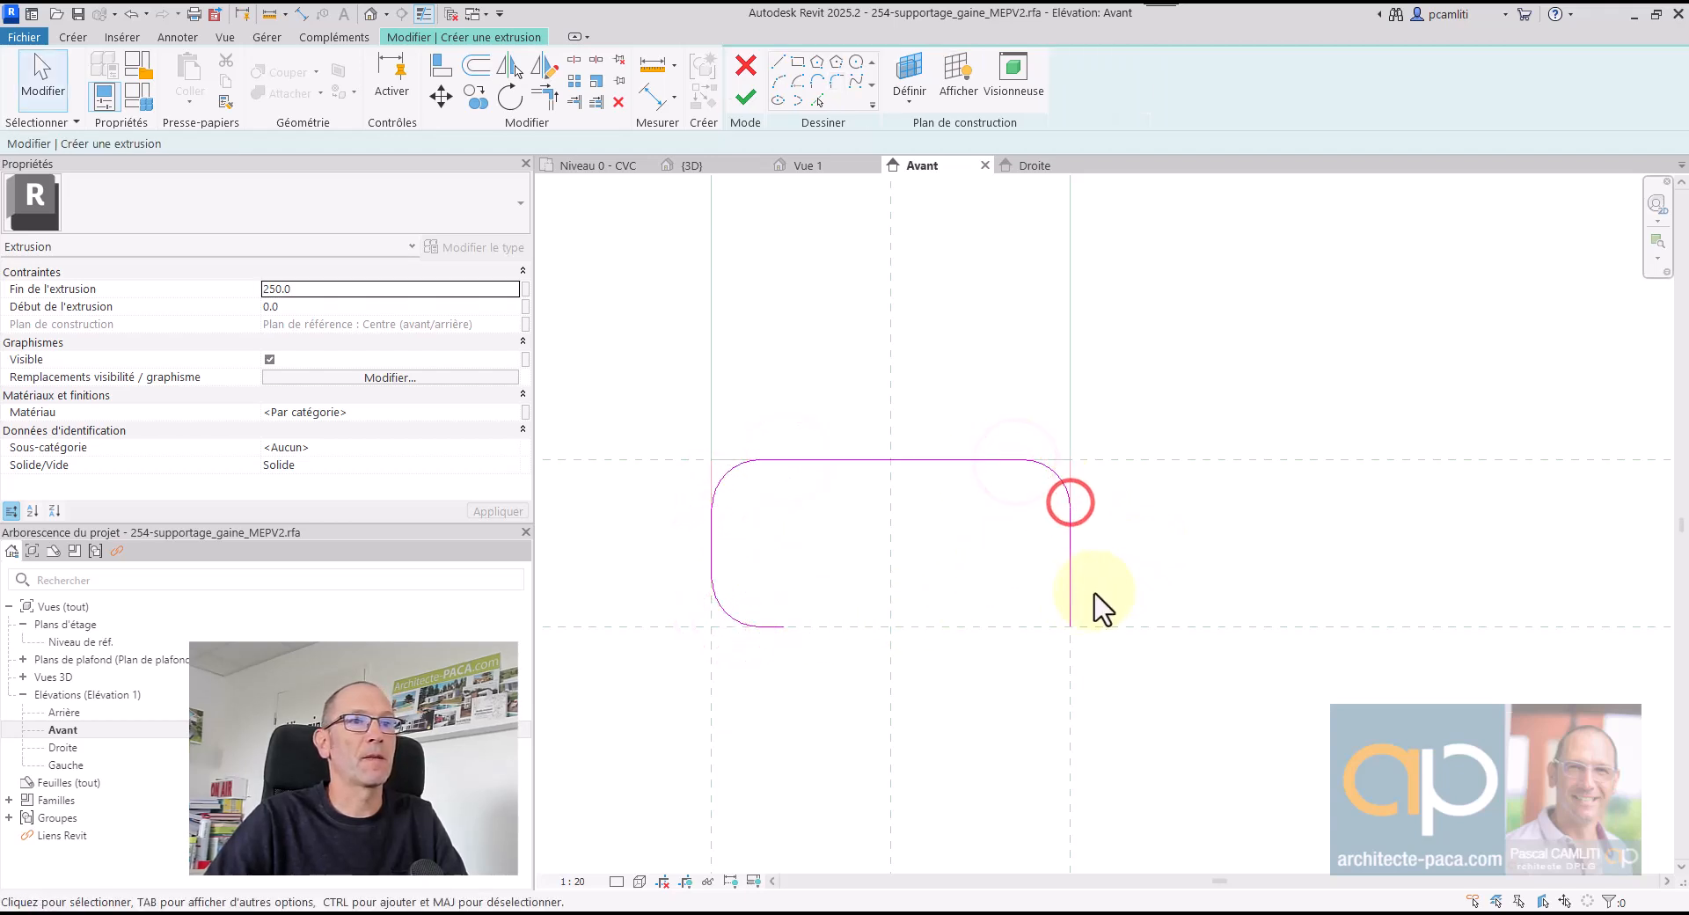
- Delete the profile's straight right side and mirror the left side, lower-left arc and lip about the vertical centre plane
left_click(1071, 585)
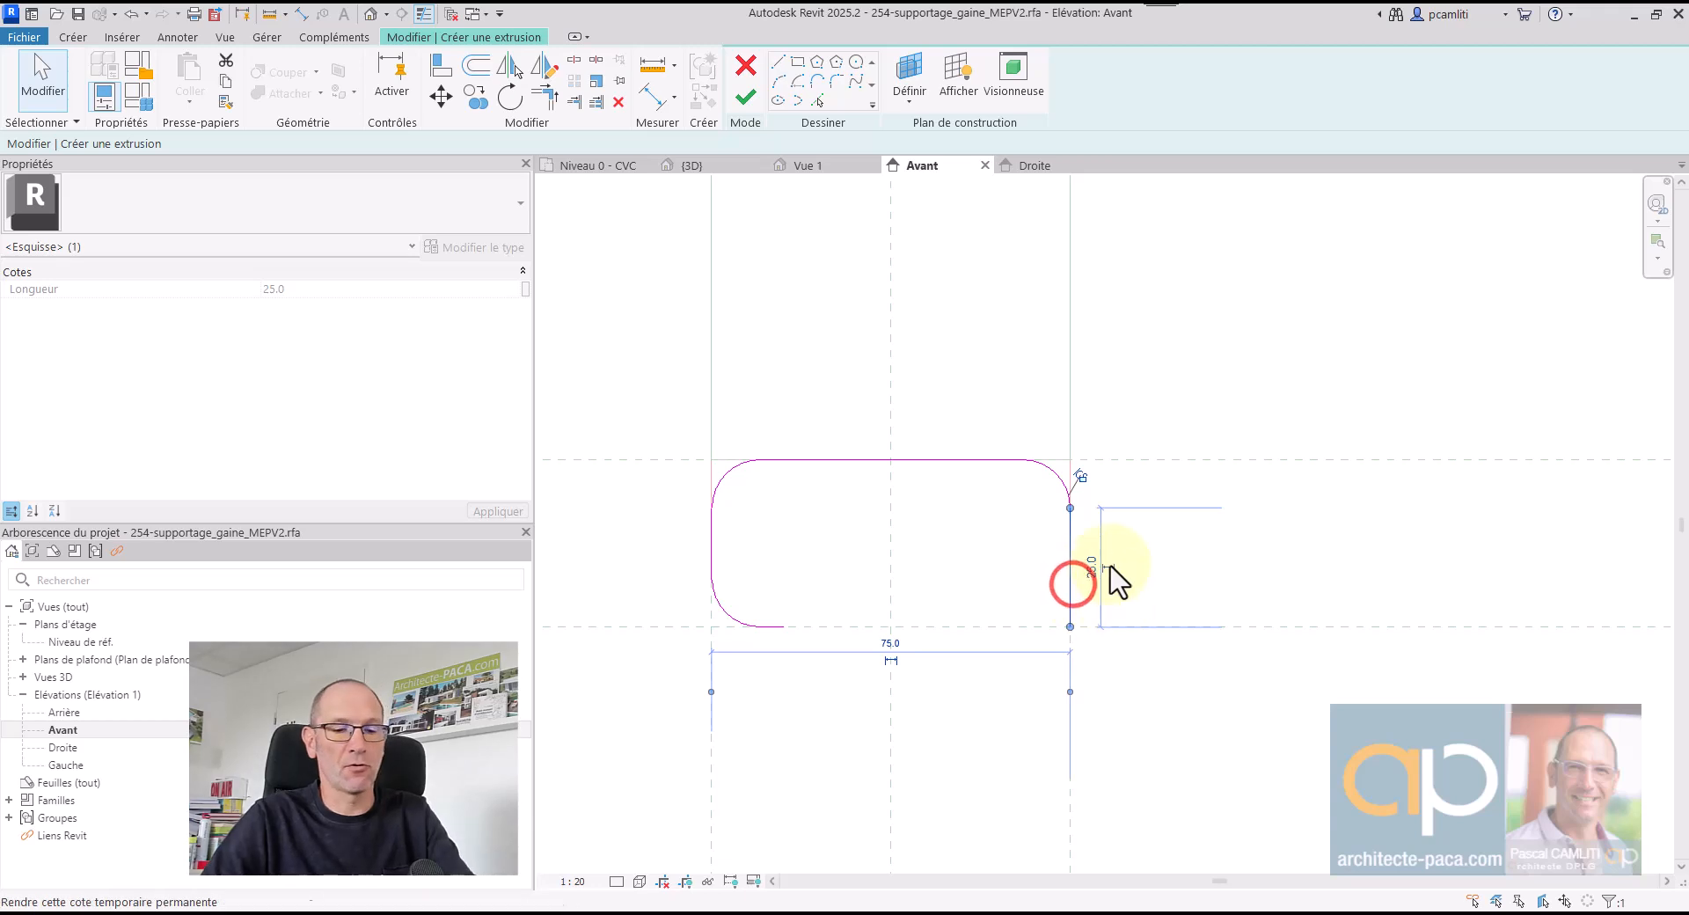
key("Delete")
left_click_drag(672, 528, 858, 688)
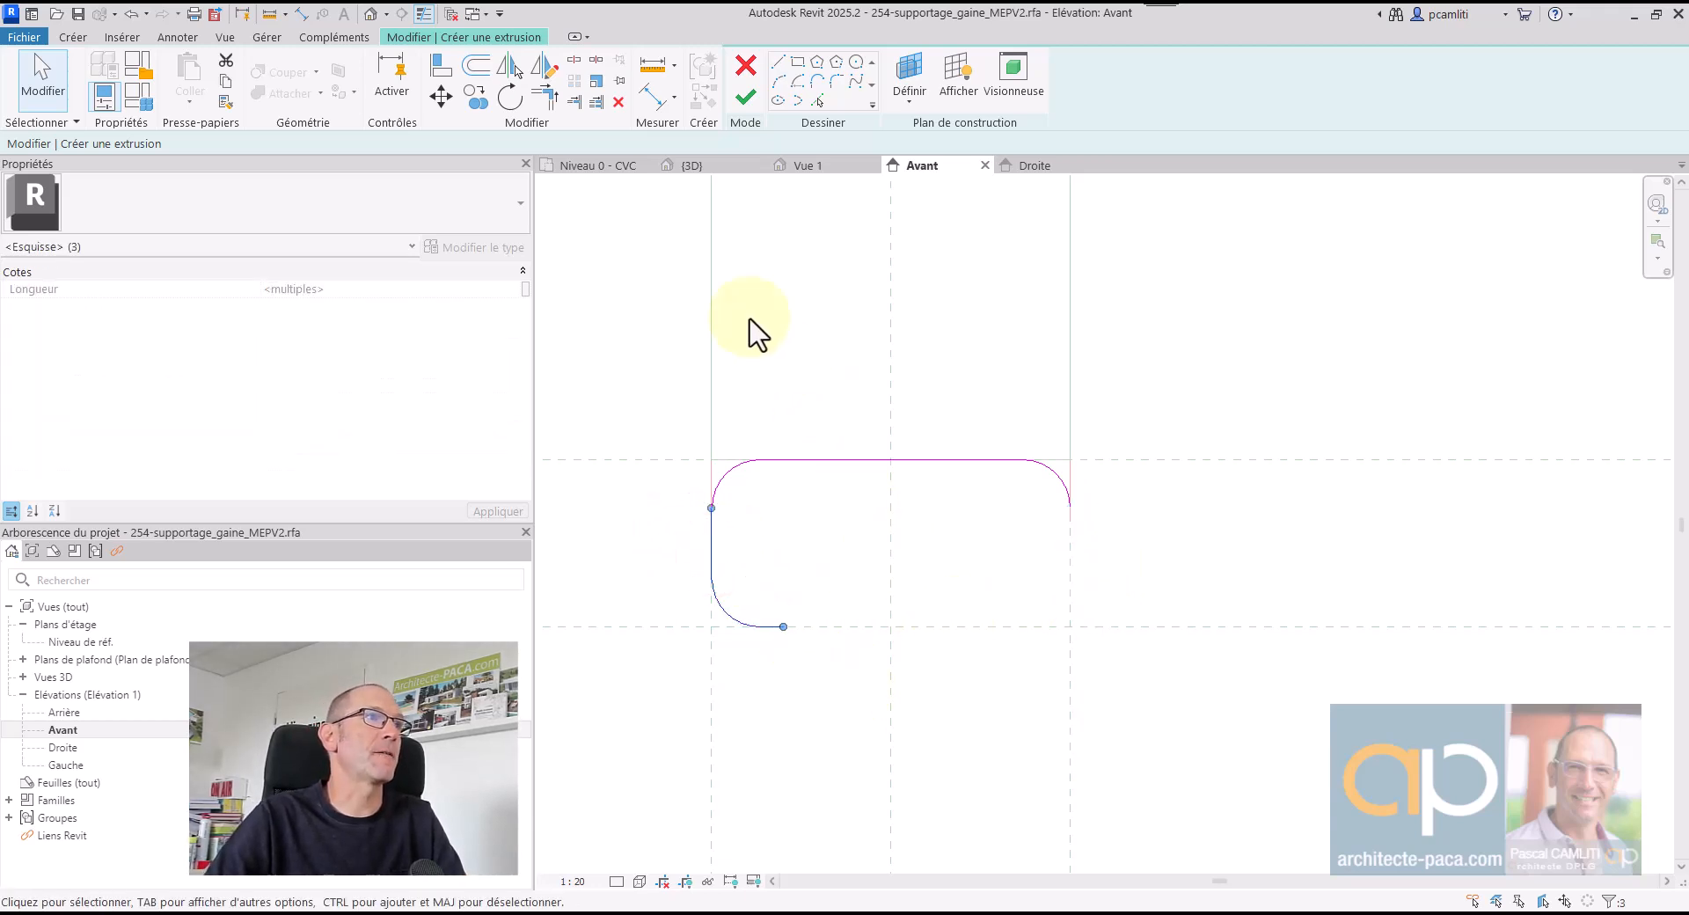
left_click(510, 67)
left_click(889, 383)
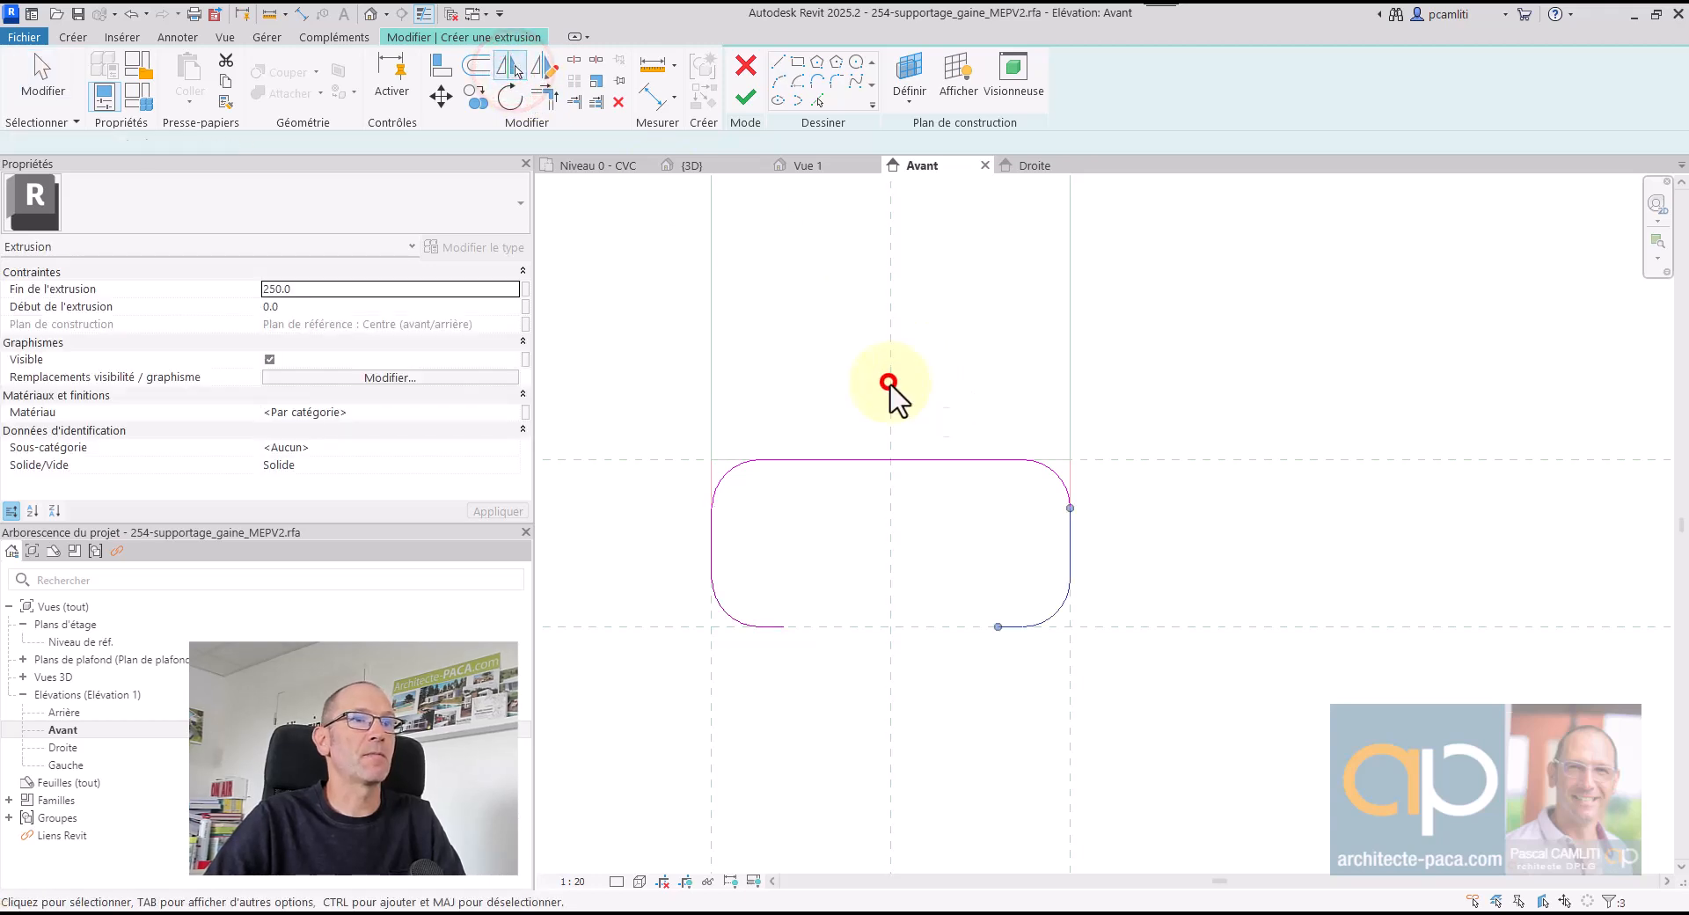
key("Escape")
- Offset a copy of the whole open profile chain 3 mm to the inside
left_click(482, 71)
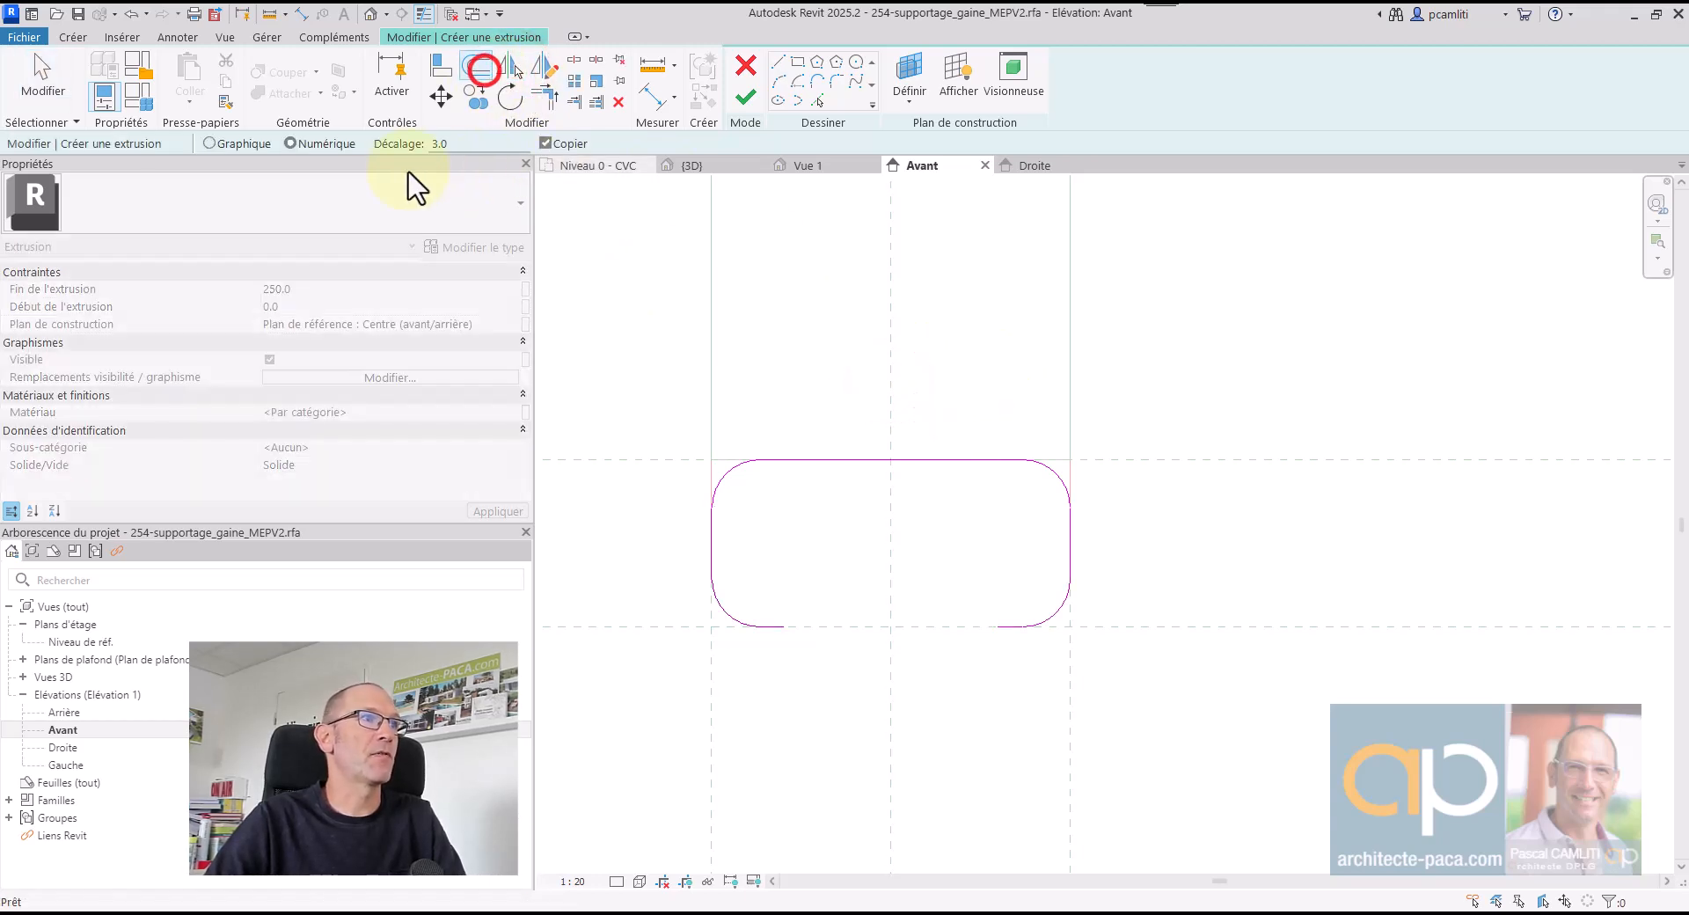
key("Tab")
left_click(836, 461)
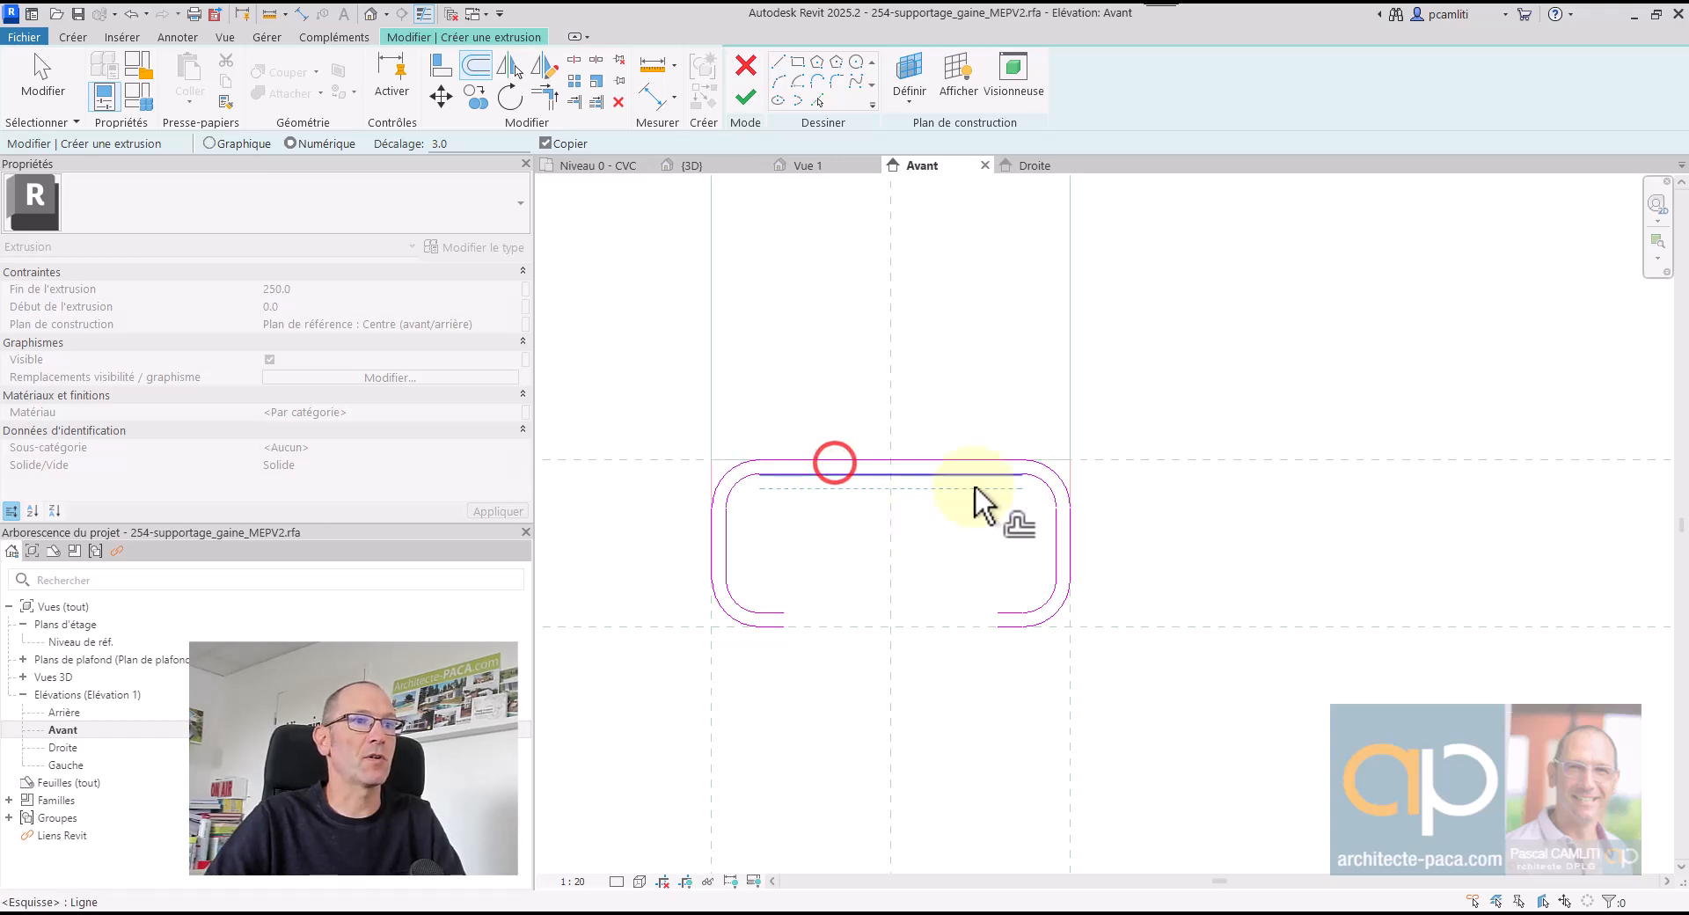
- Close both lower lip ends of the profile with short vertical lines joining the inner and outer outlines
left_click(775, 64)
scroll(827, 576, "up", 2)
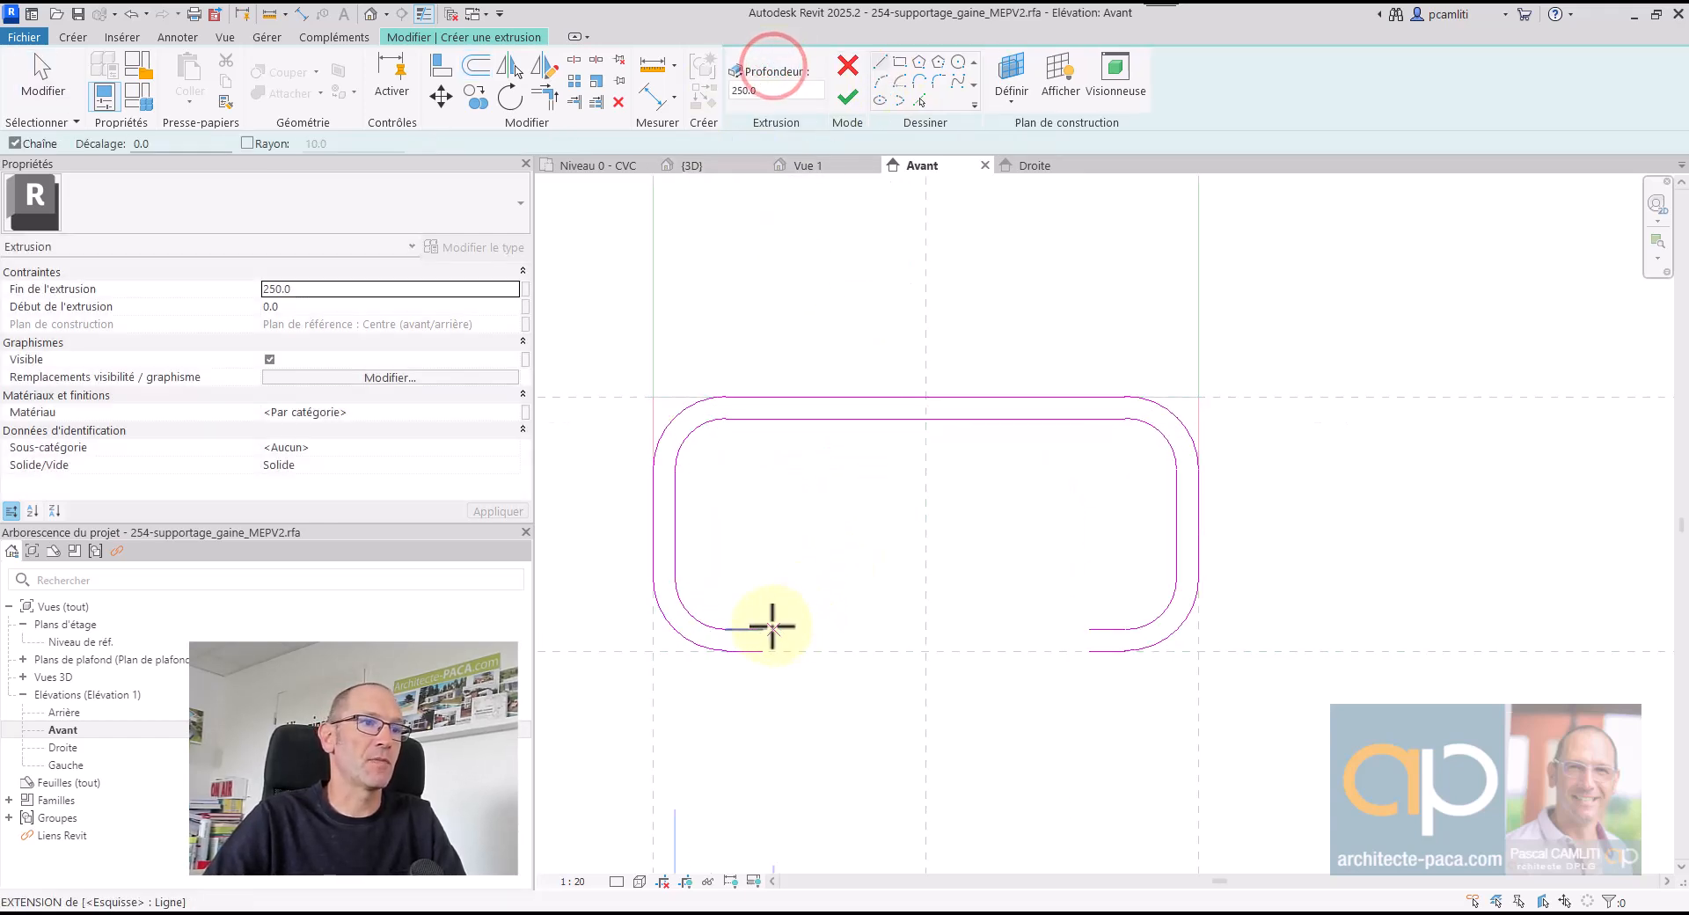
left_click(762, 626)
left_click(761, 654)
key("Escape")
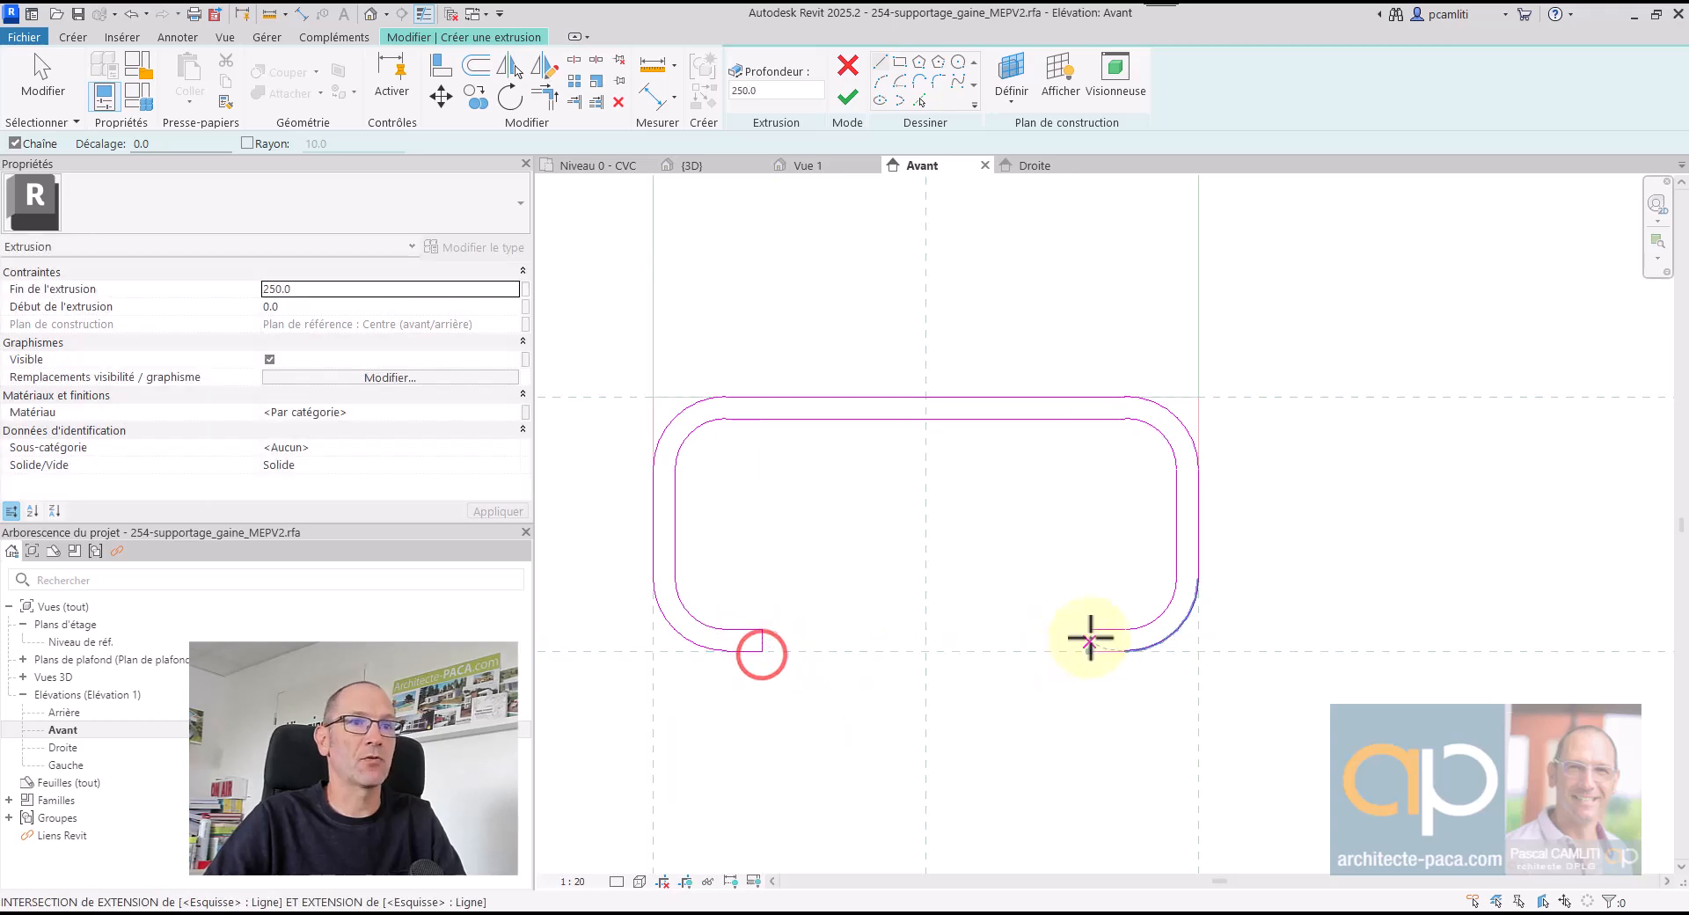
left_click(1089, 629)
left_click(1089, 650)
scroll(1077, 598, "down", 2)
key("Escape")
key("Escape")
- Associate the extrusion's material with a new type parameter Materiau_support and finish the extrusion
left_click(525, 412)
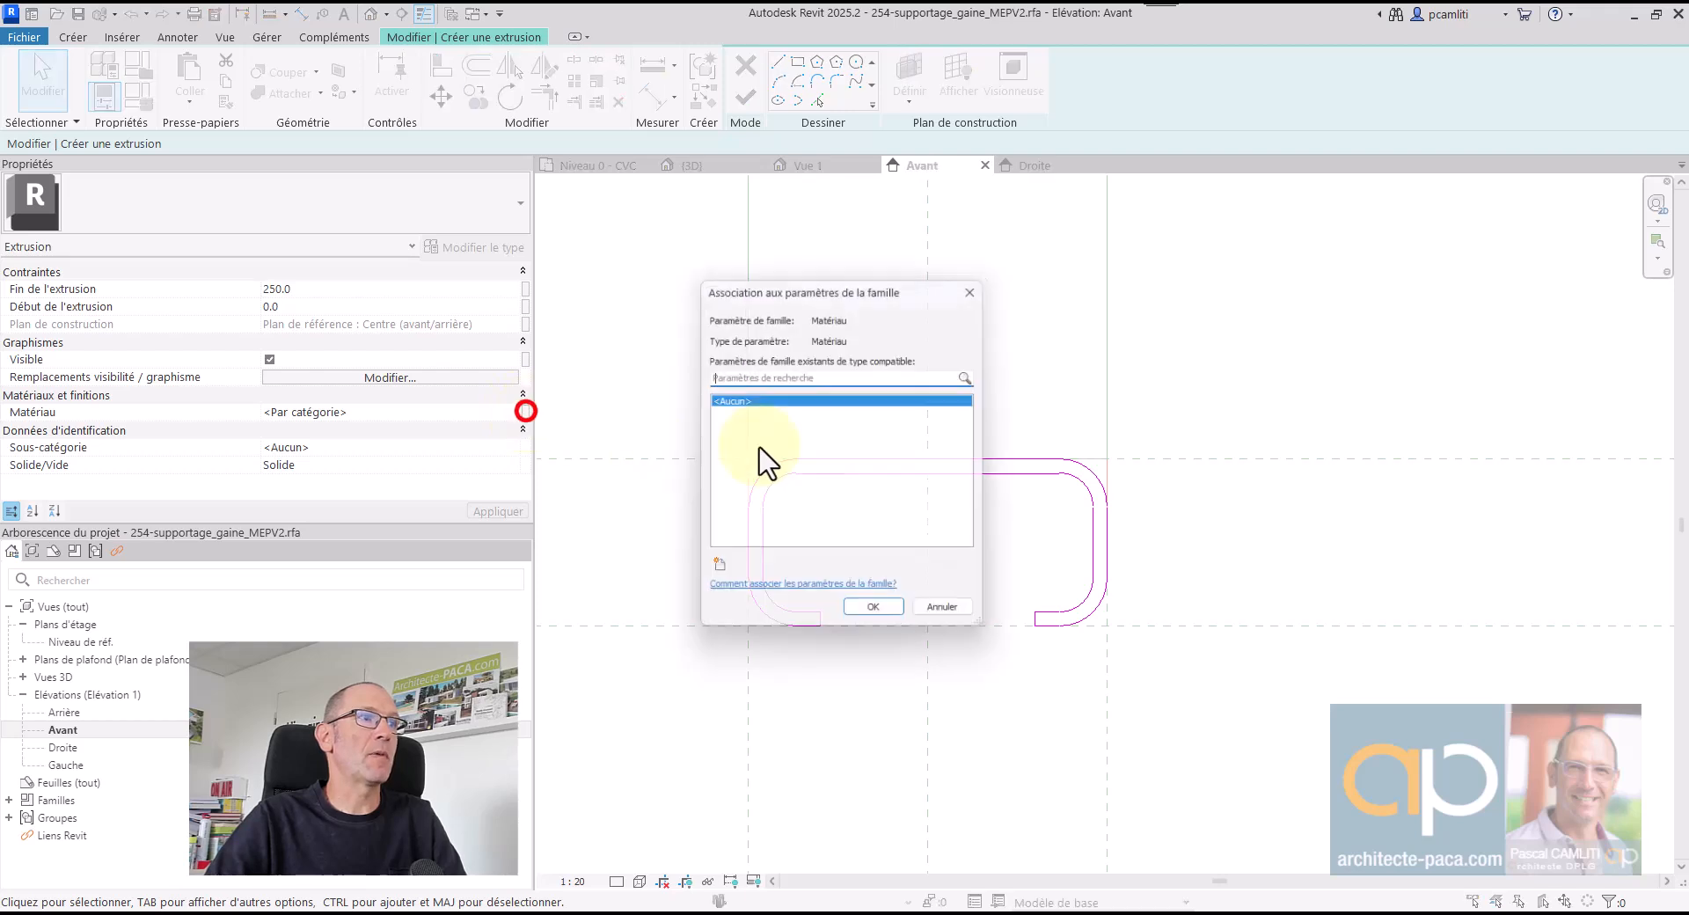
left_click(715, 569)
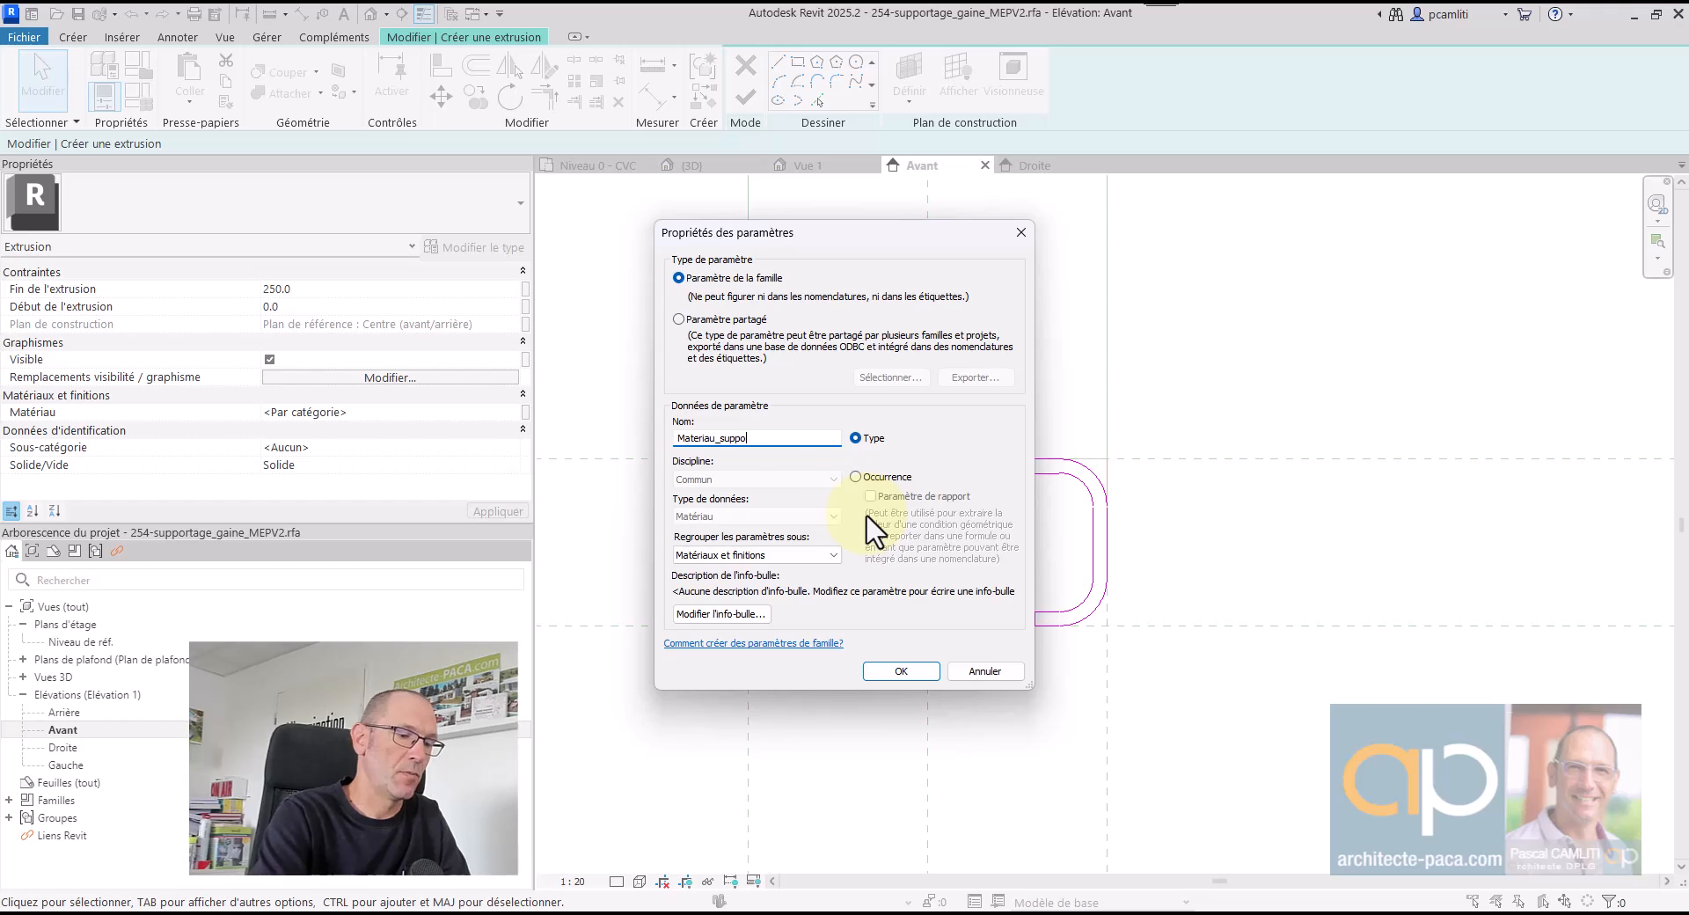
left_click(920, 667)
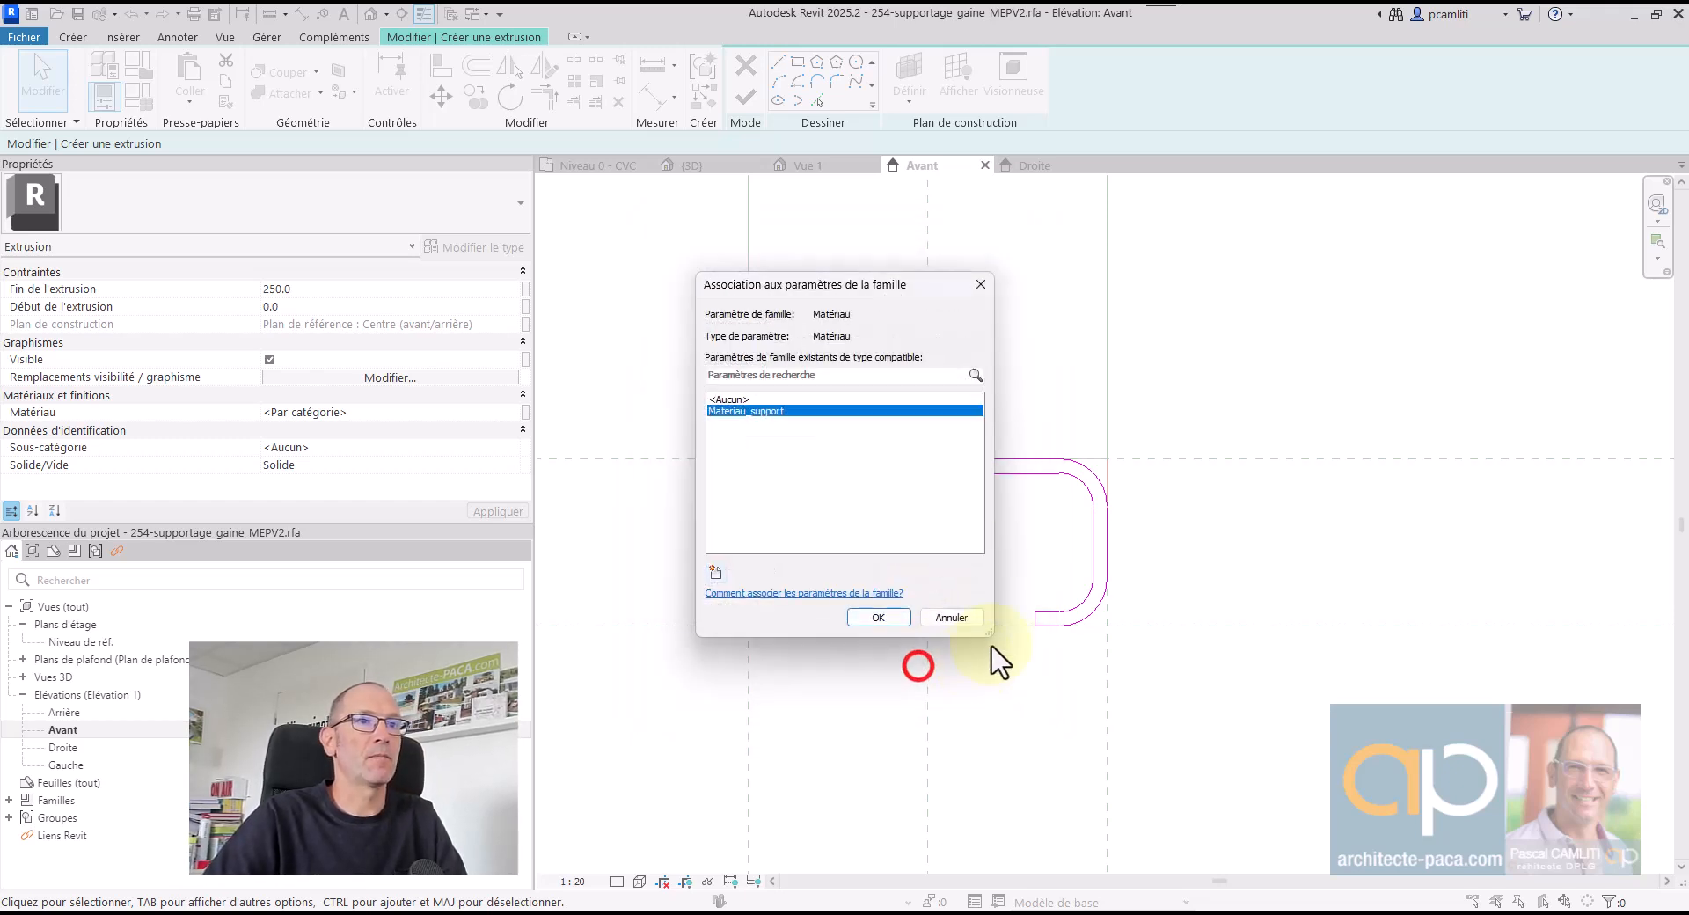
left_click(889, 616)
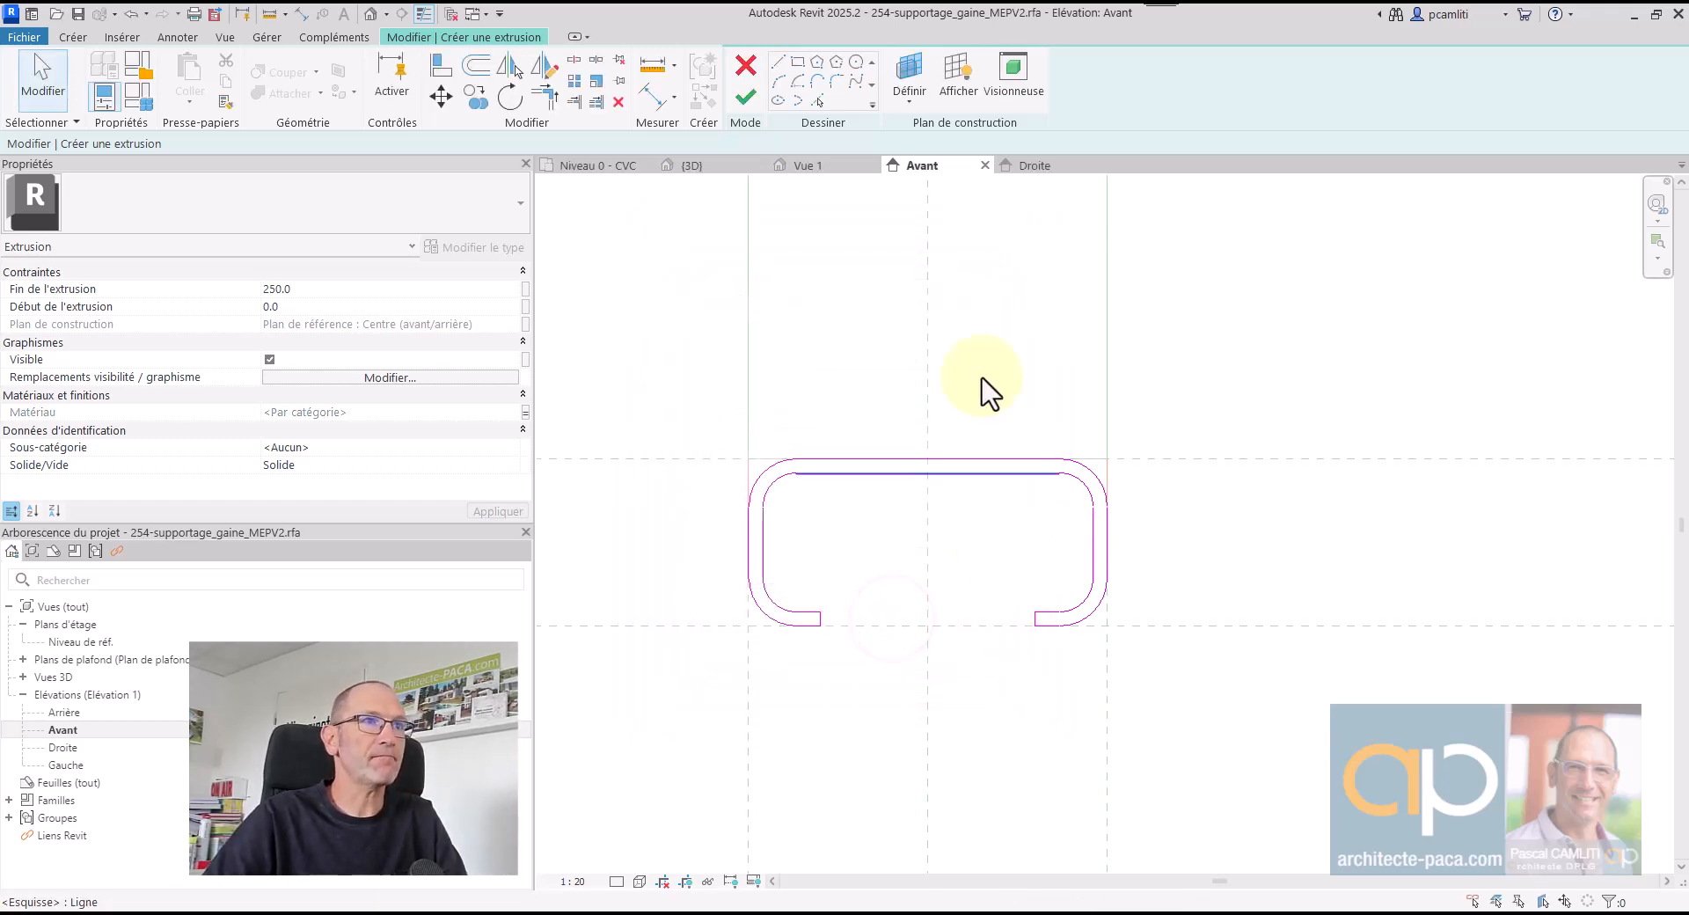
left_click(746, 98)
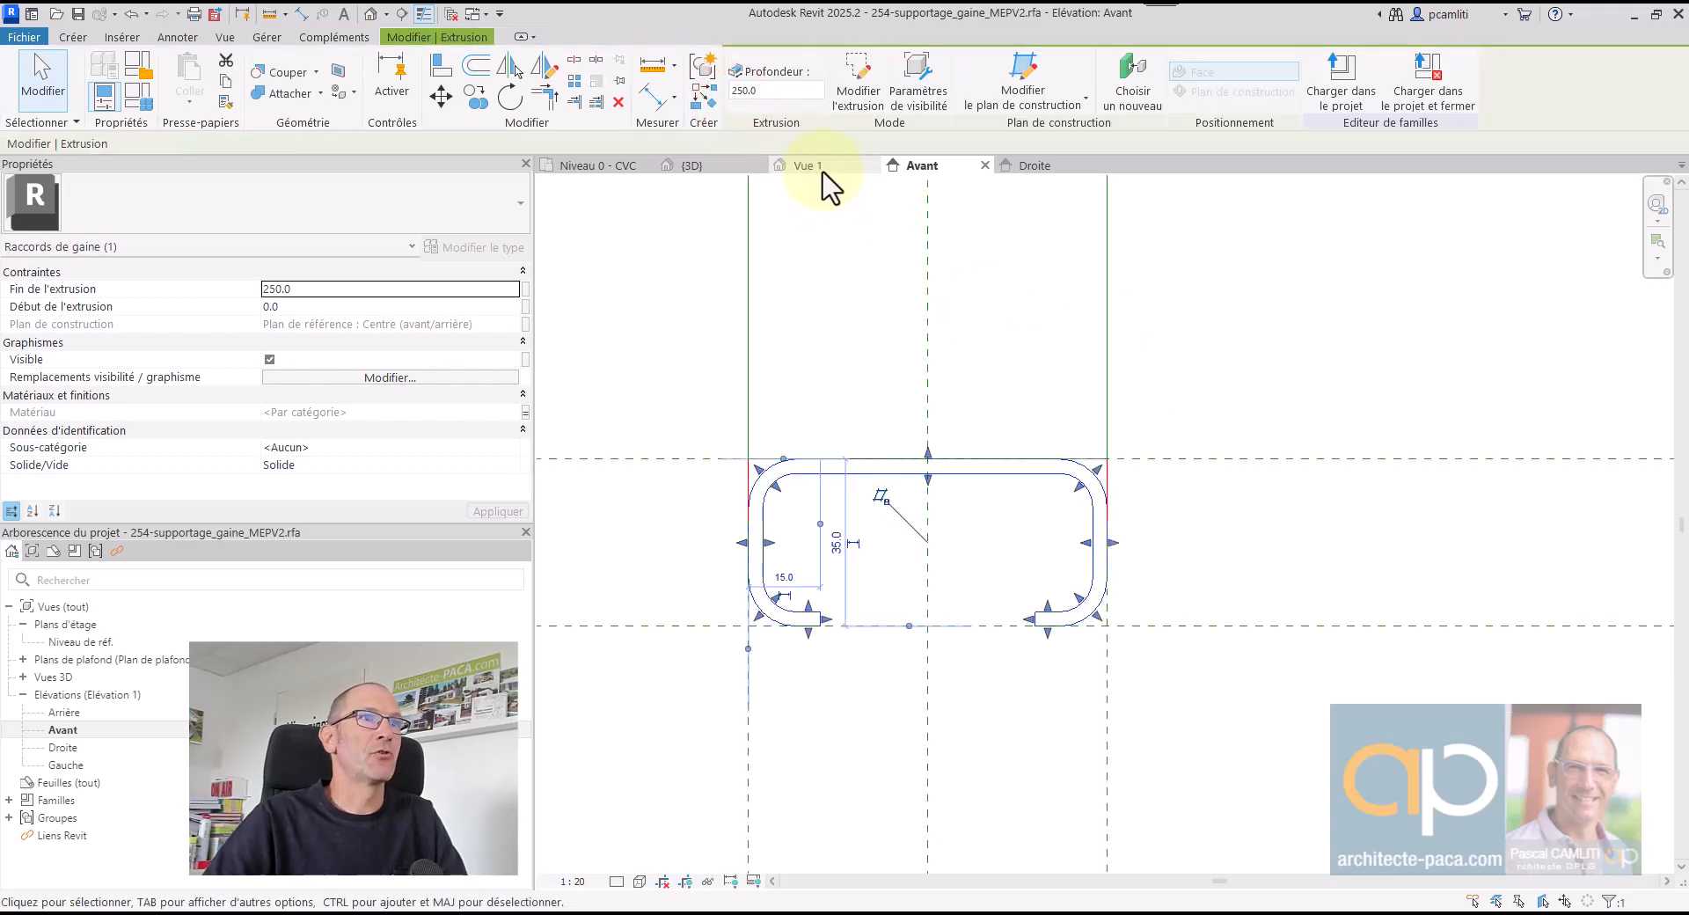
- In the Droite elevation, stretch both ends of the support rail to the outermost vertical reference planes and lock them there
left_click(1063, 164)
scroll(959, 734, "up", 4)
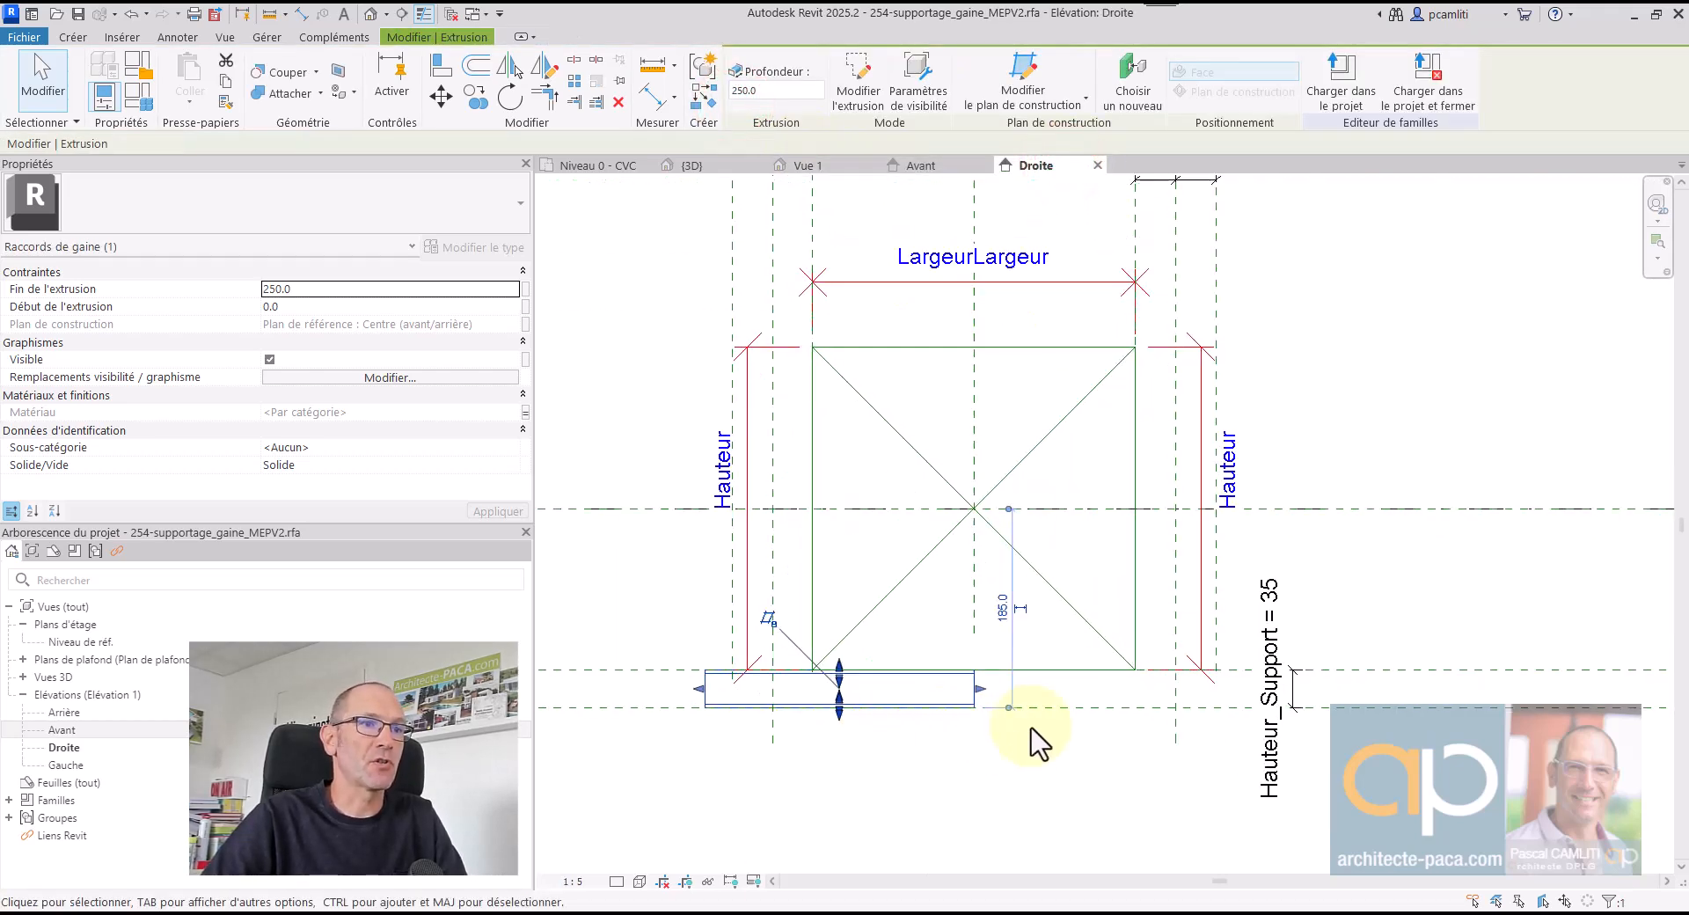
left_click_drag(913, 626, 1228, 622)
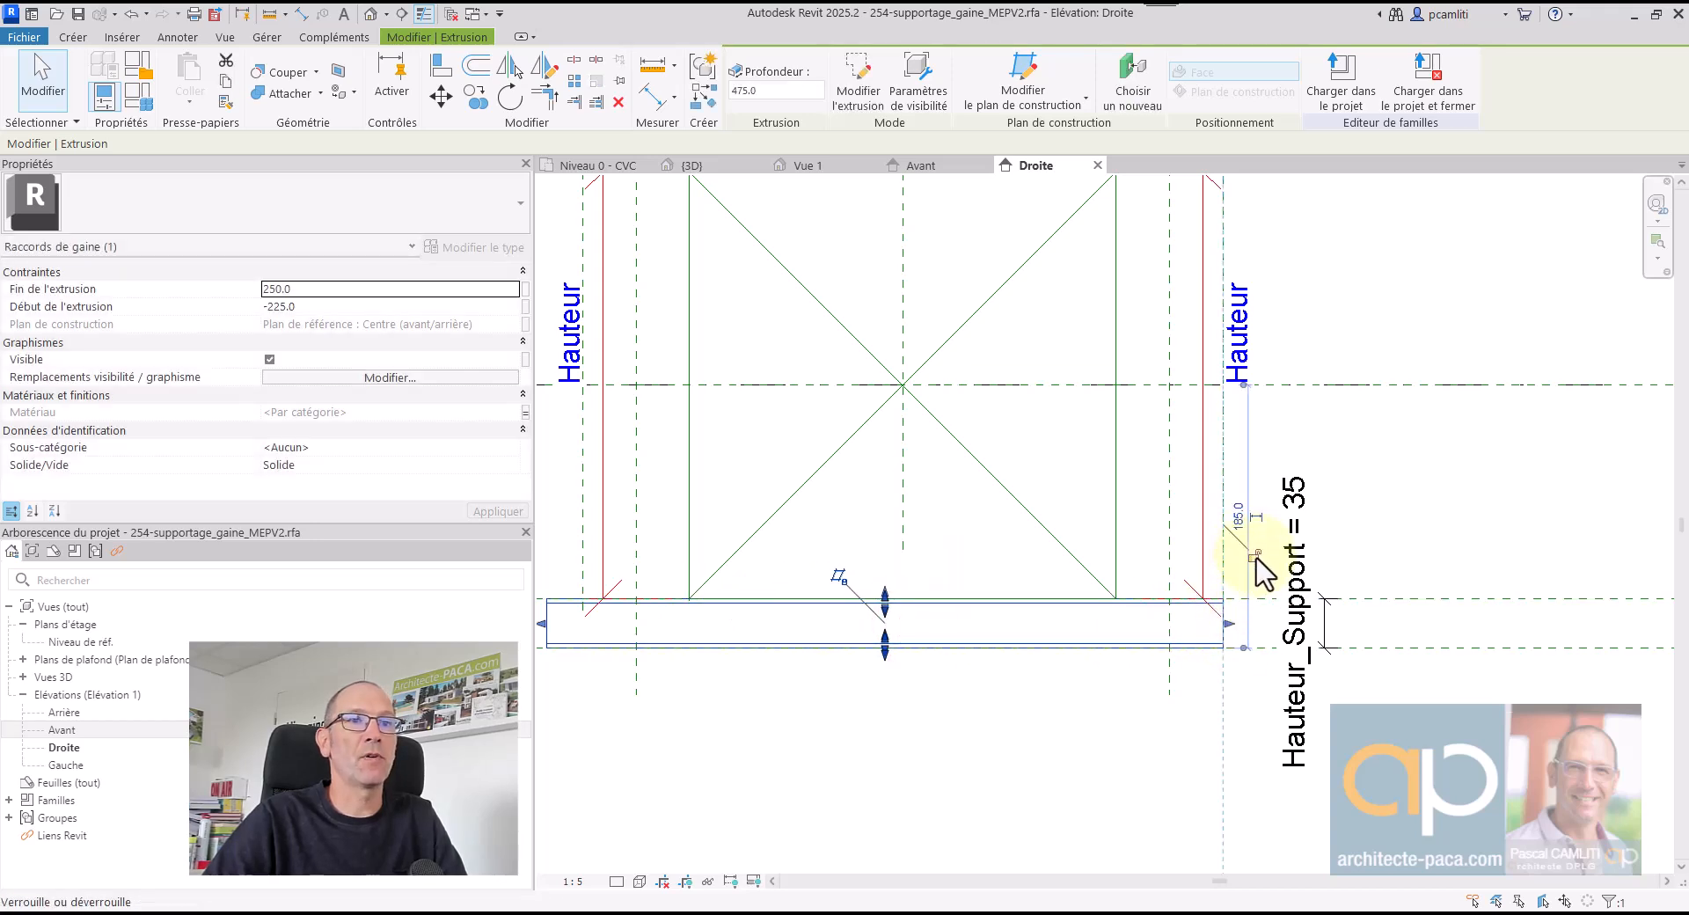
scroll(1258, 567, "down", 4)
scroll(963, 558, "up", 4)
left_click_drag(958, 545, 997, 545)
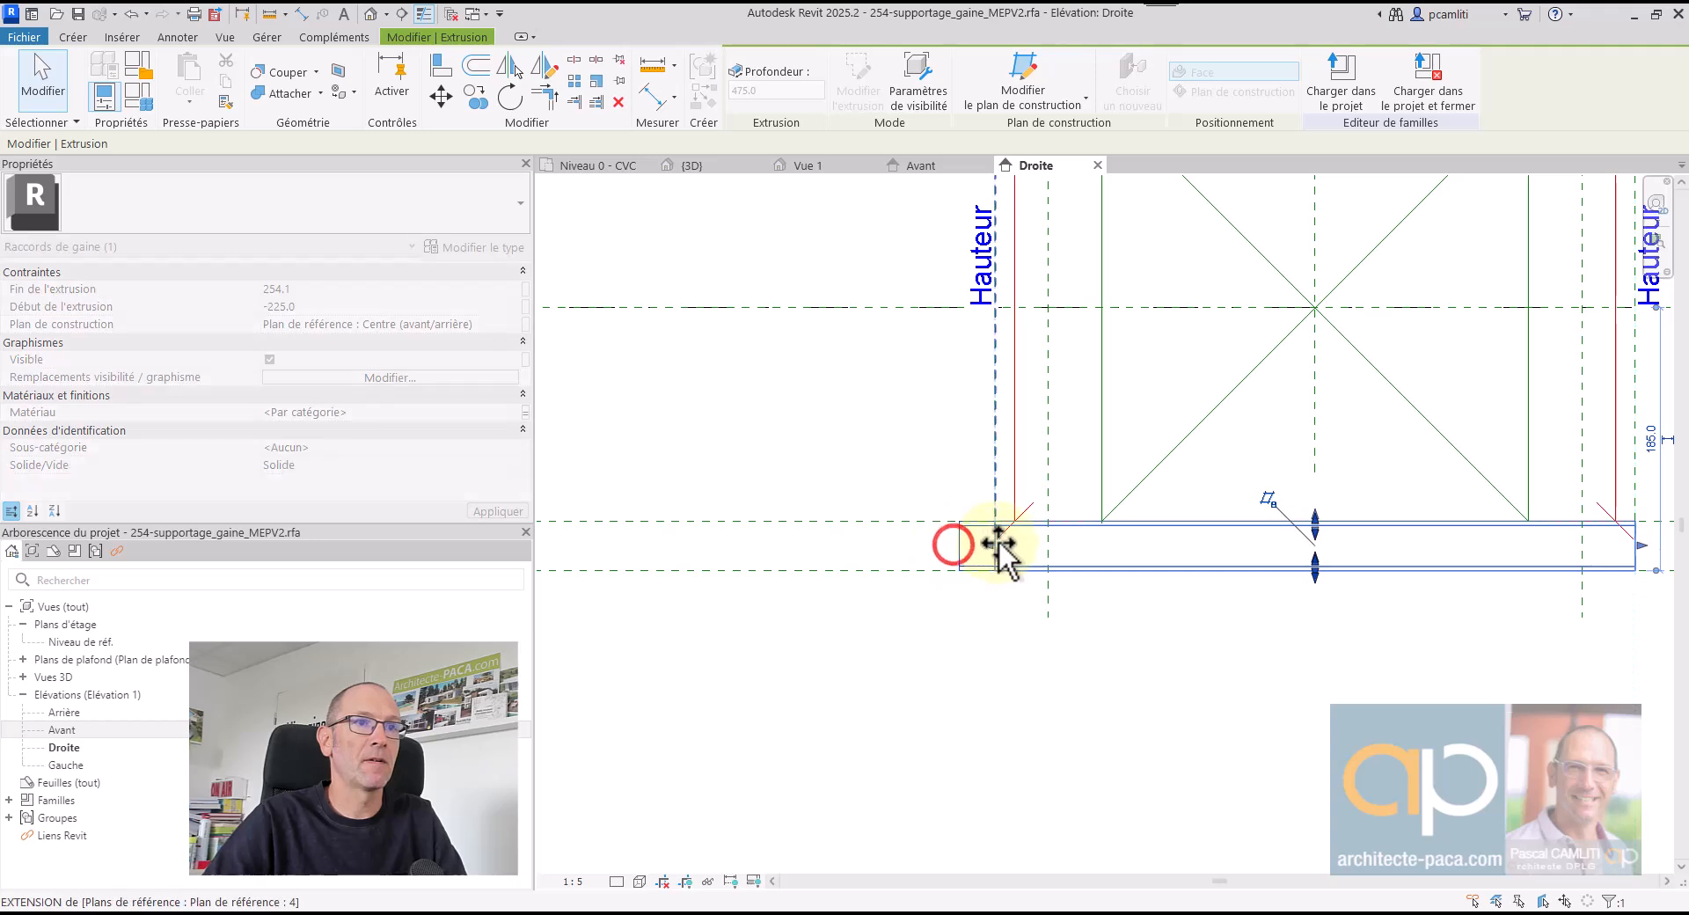
left_click(963, 494)
scroll(961, 501, "down", 3)
middle_click_drag(1232, 508, 1054, 635)
key("Escape")
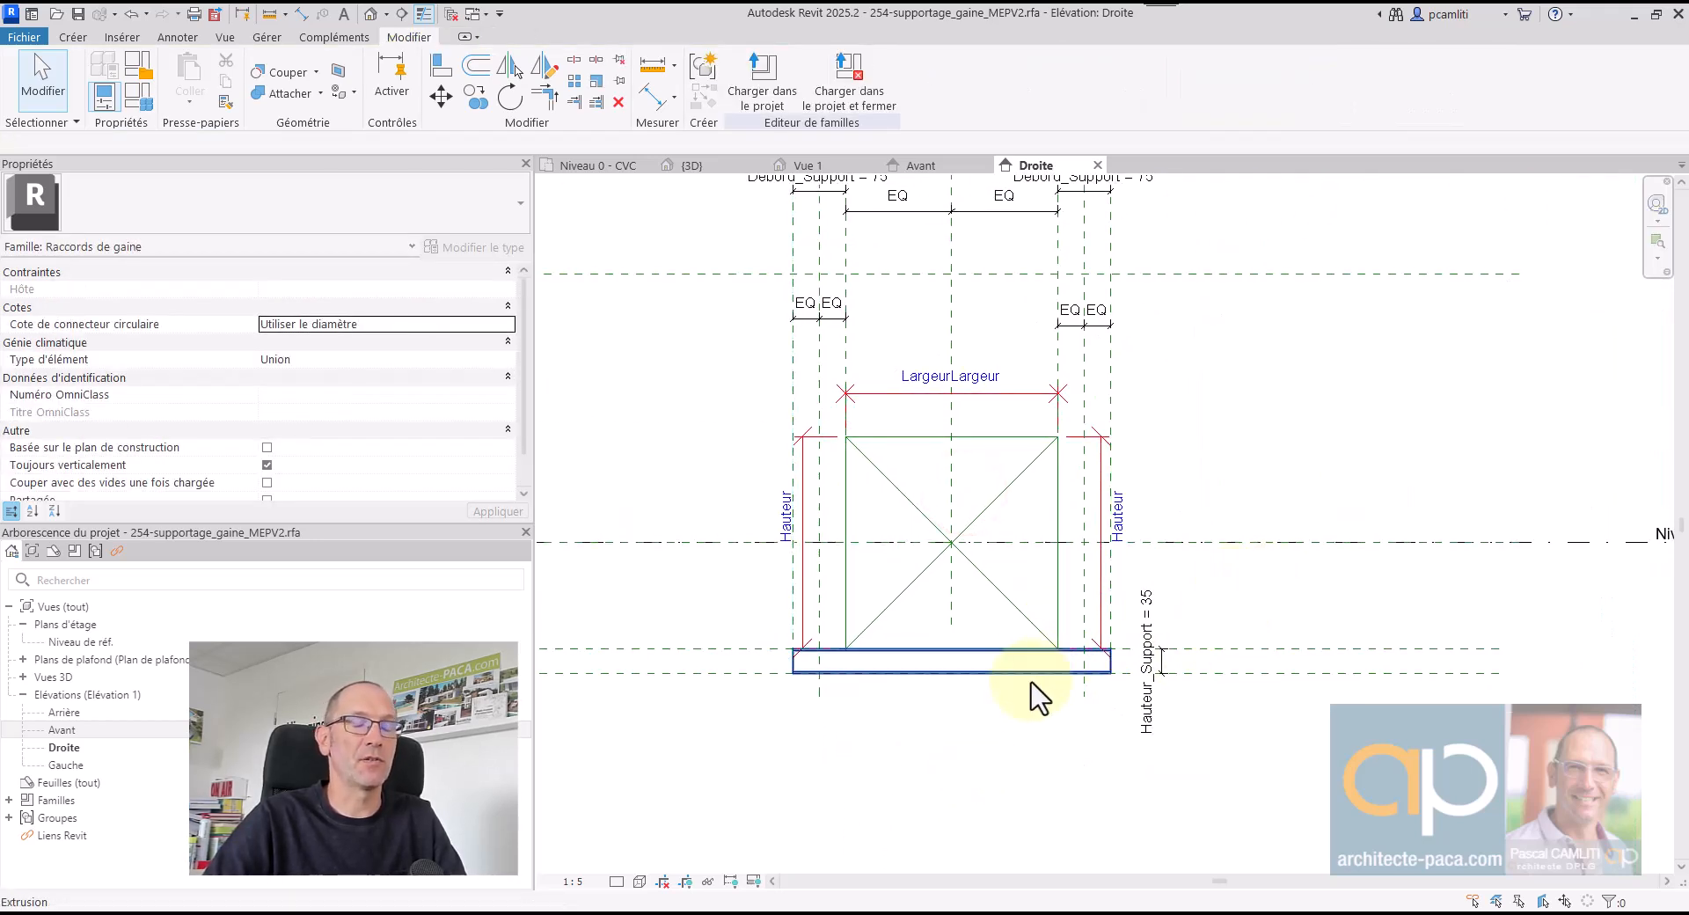
- Inspect the support rail under the duct in the 3D view and return to the Droite elevation
key("3")
key("d")
middle_click_drag(1198, 682, 1104, 591, "shift")
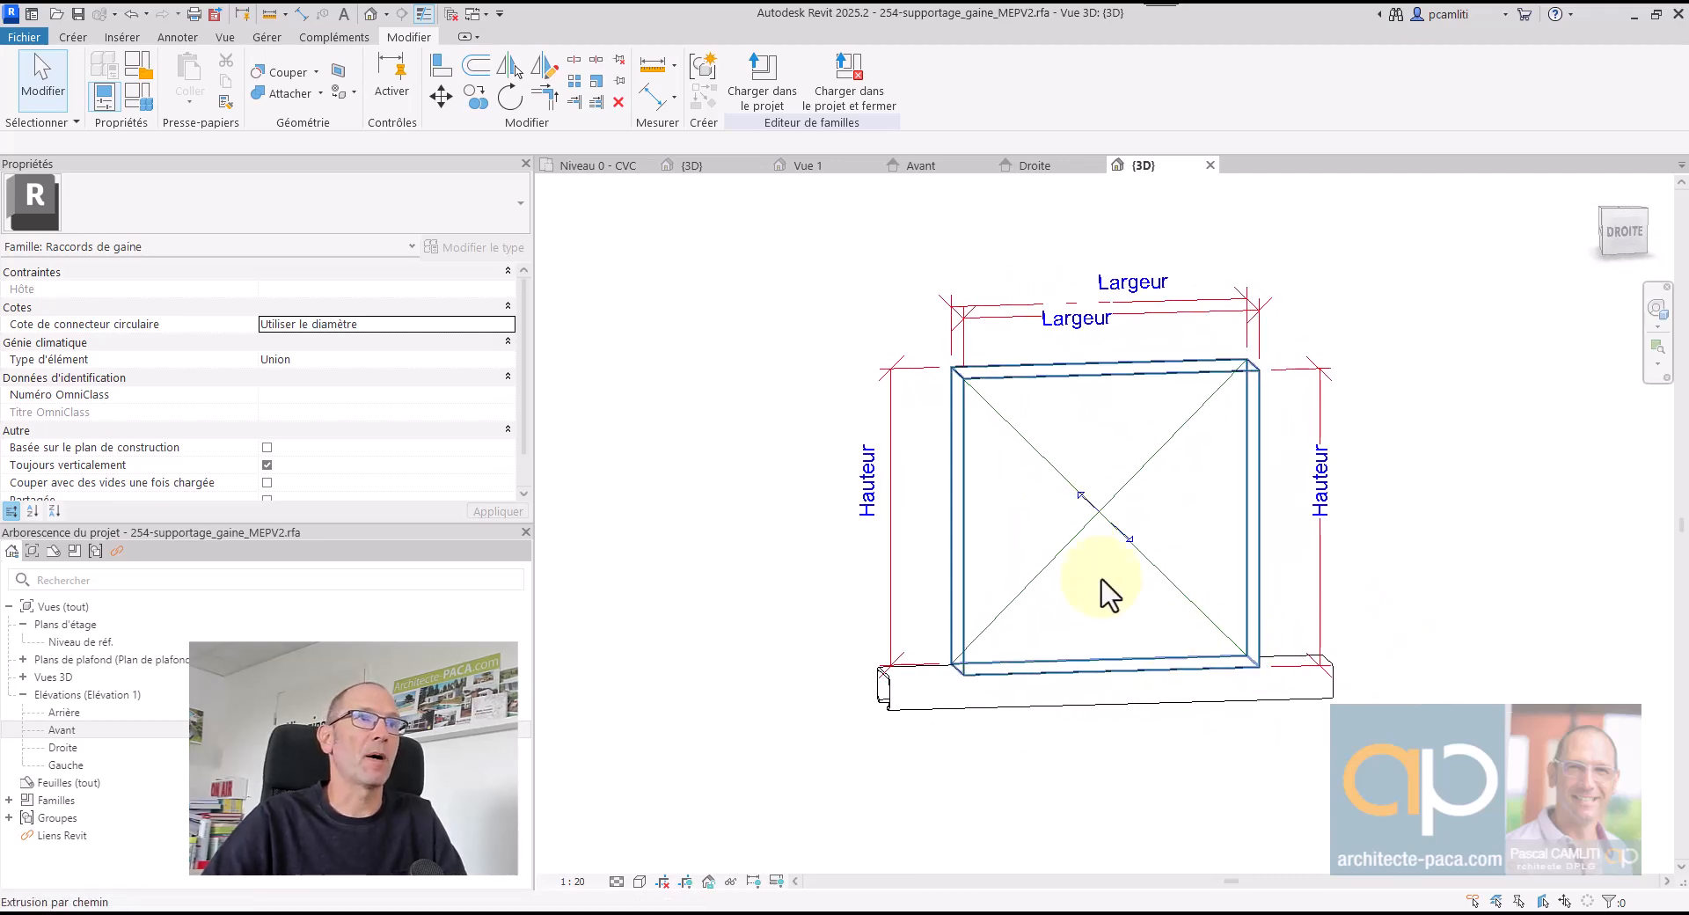
left_click(1031, 165)
scroll(1217, 422, "down", 2)
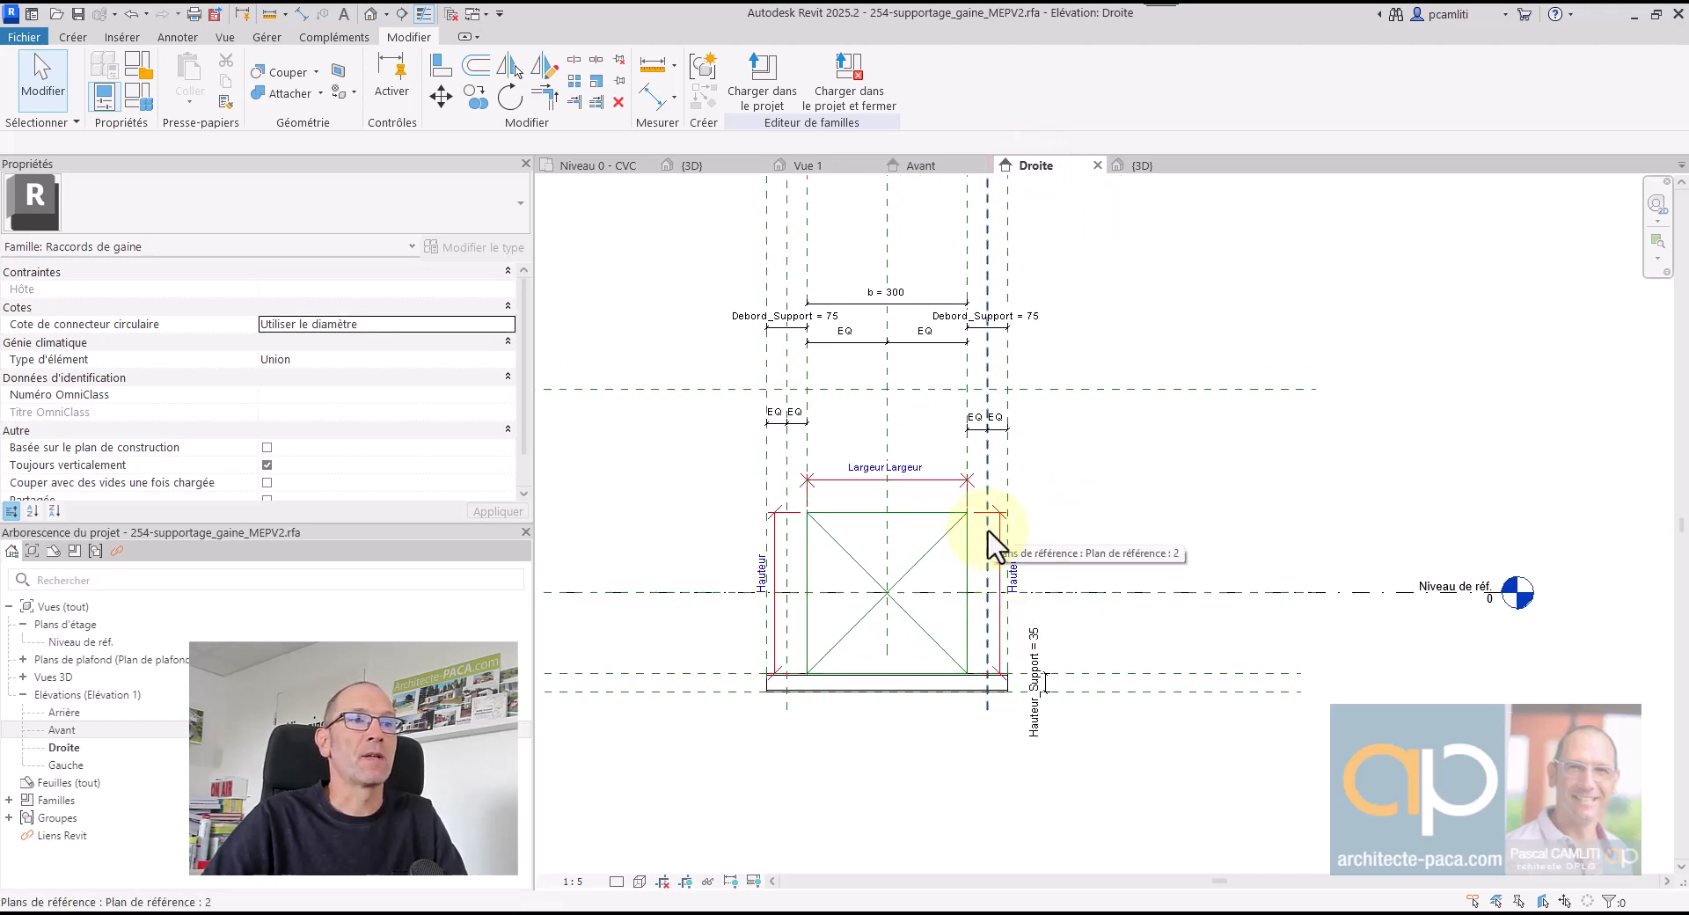
- Start an extrusion in the Niveau de réf. floor plan and sketch a circle of about 4 mm radius centred in the rail's upper overhang
double_click(148, 642)
scroll(1100, 497, "up", 5)
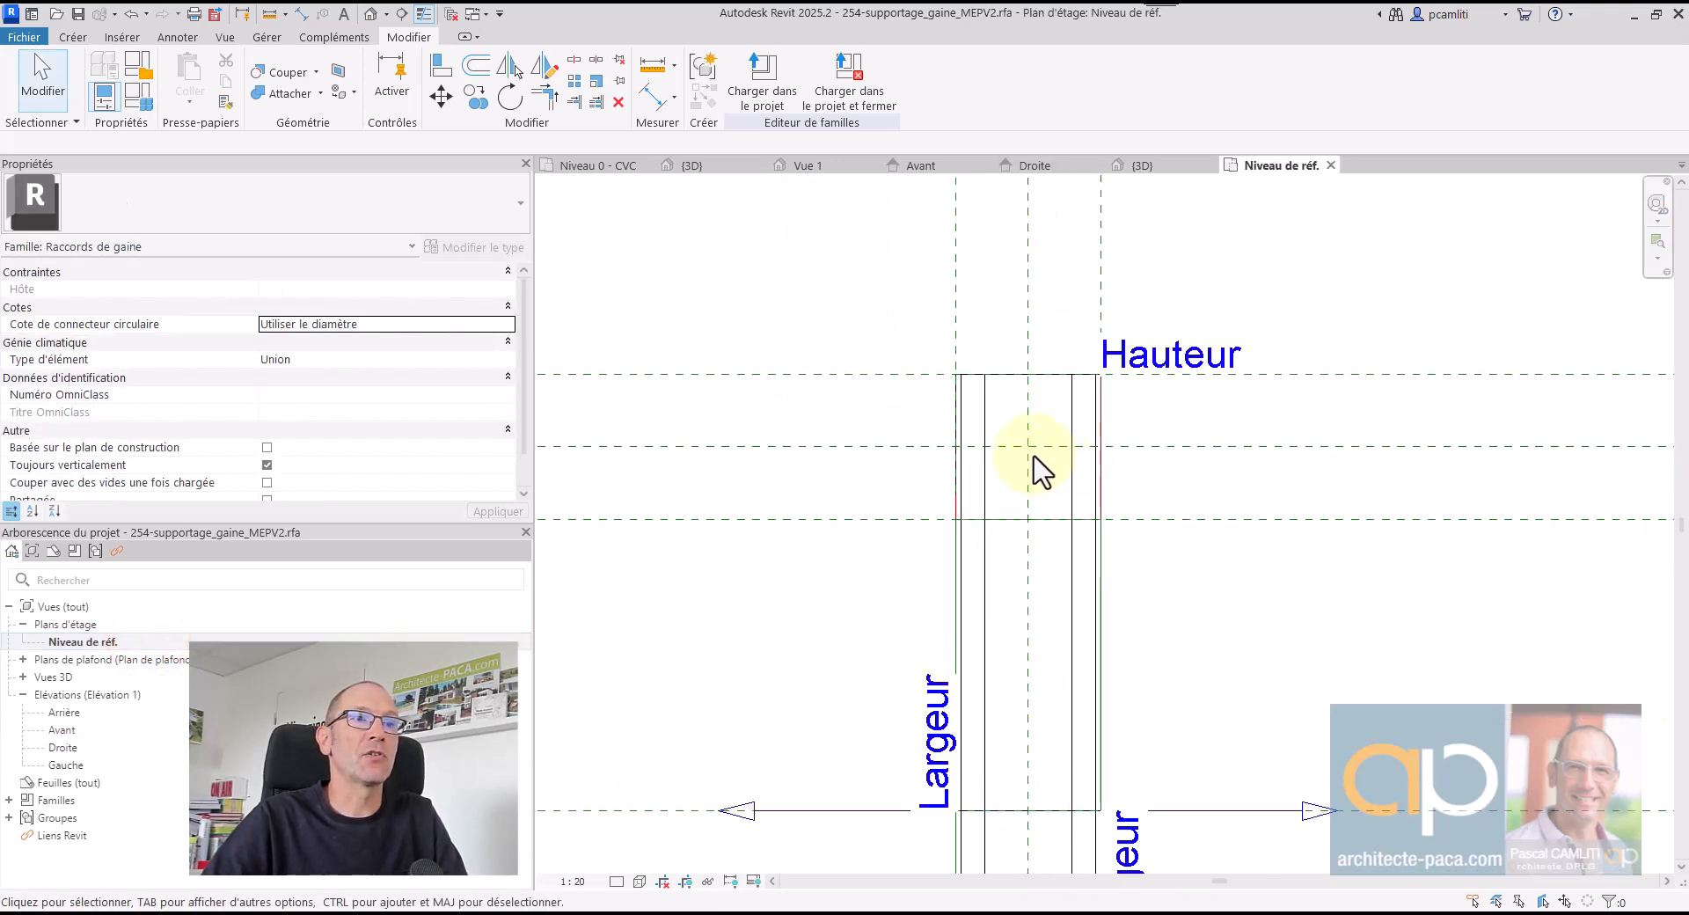
scroll(1047, 466, "down", 3)
scroll(1038, 431, "up", 3)
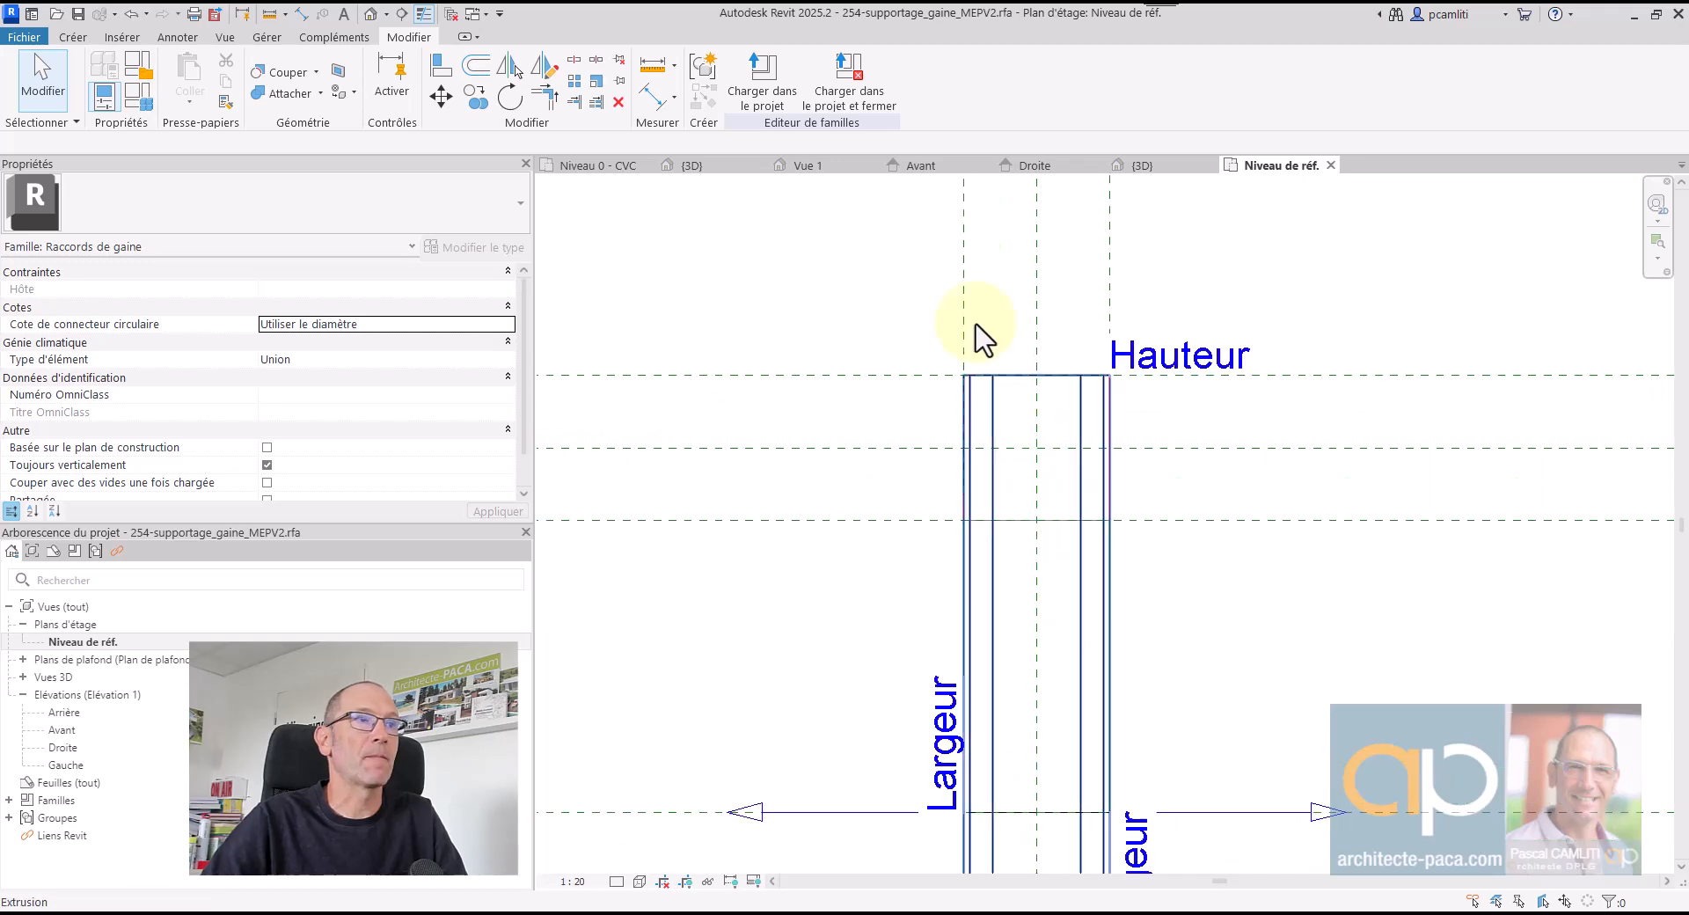
left_click(72, 37)
left_click(189, 68)
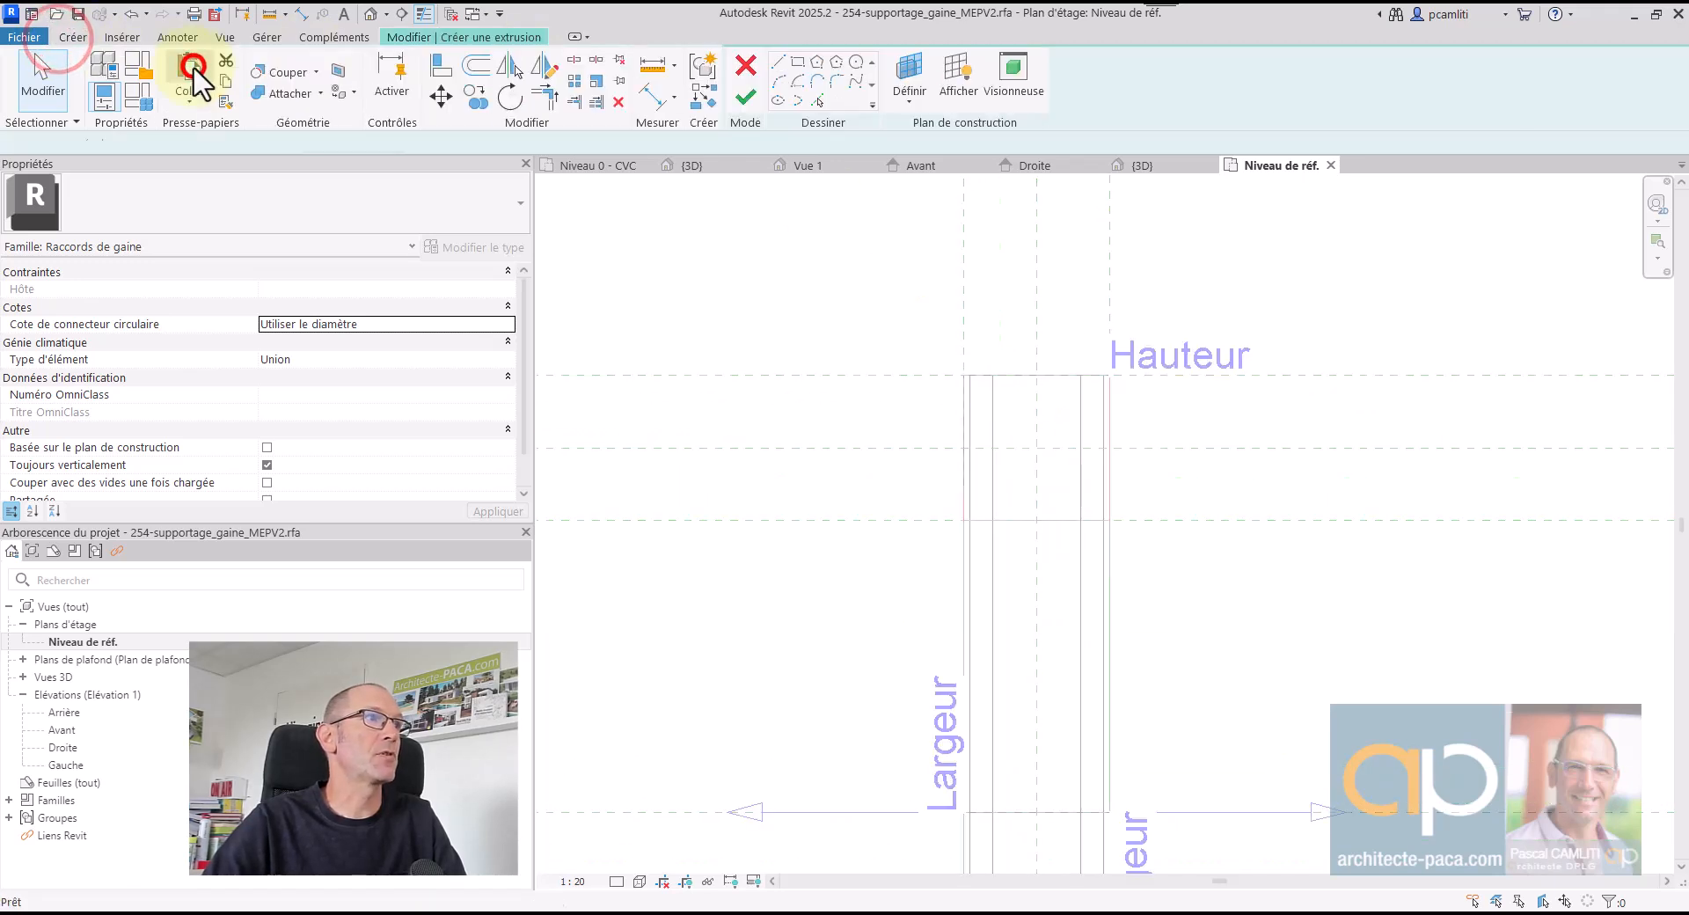
left_click(961, 60)
scroll(1085, 467, "up", 2)
left_click(1024, 444)
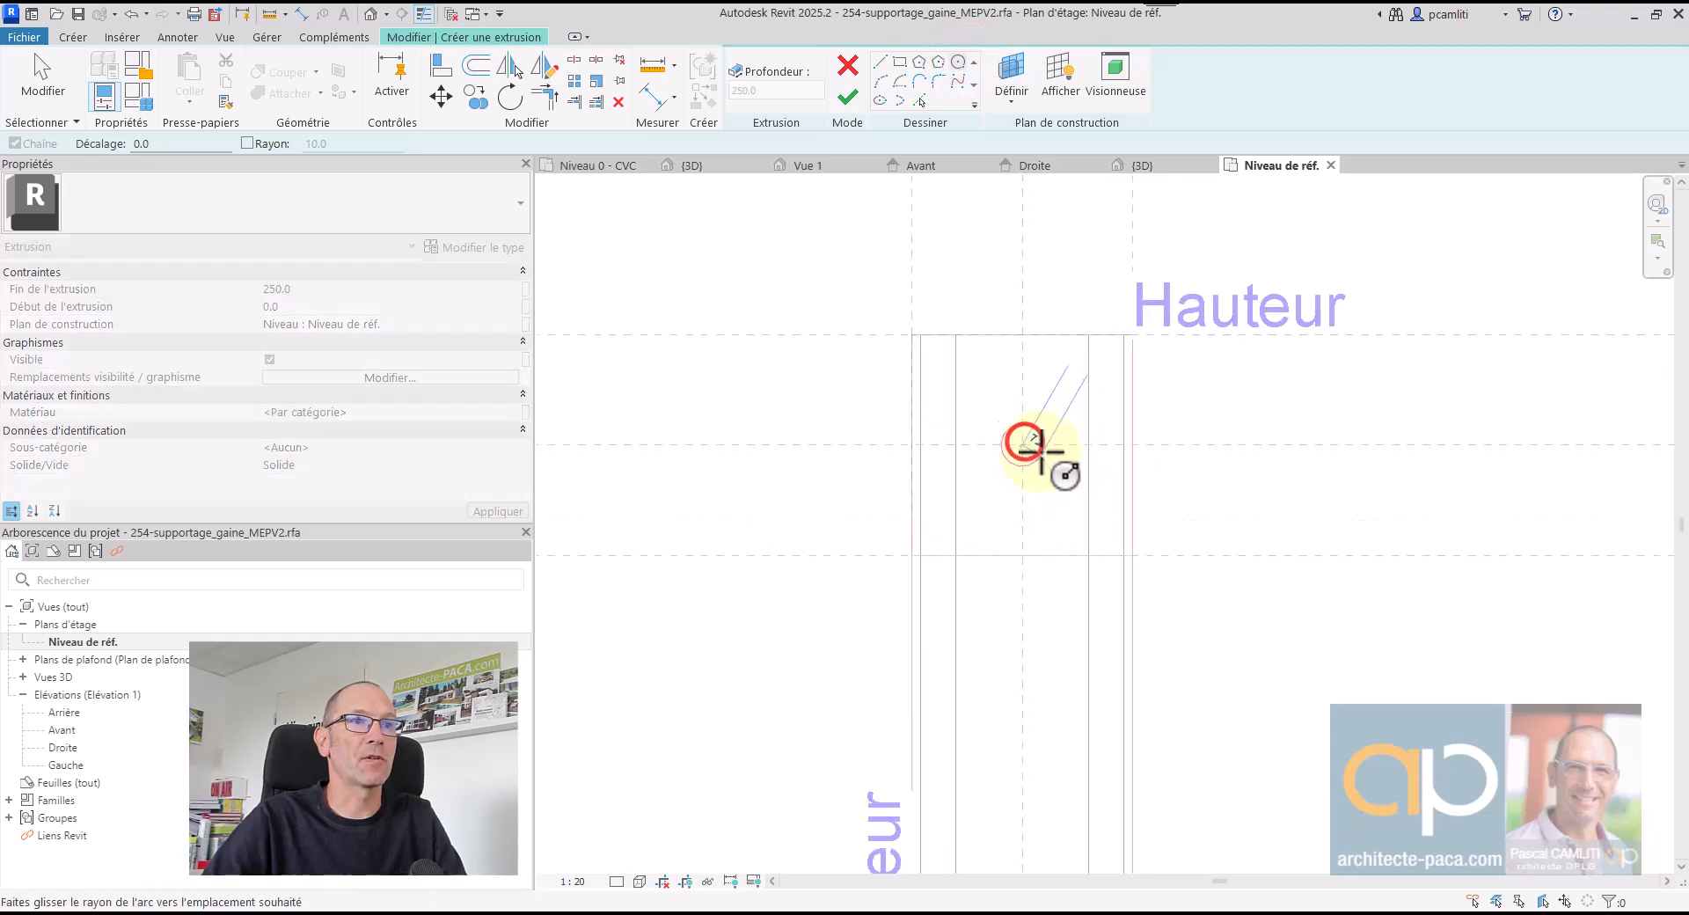
scroll(1026, 445, "up", 3)
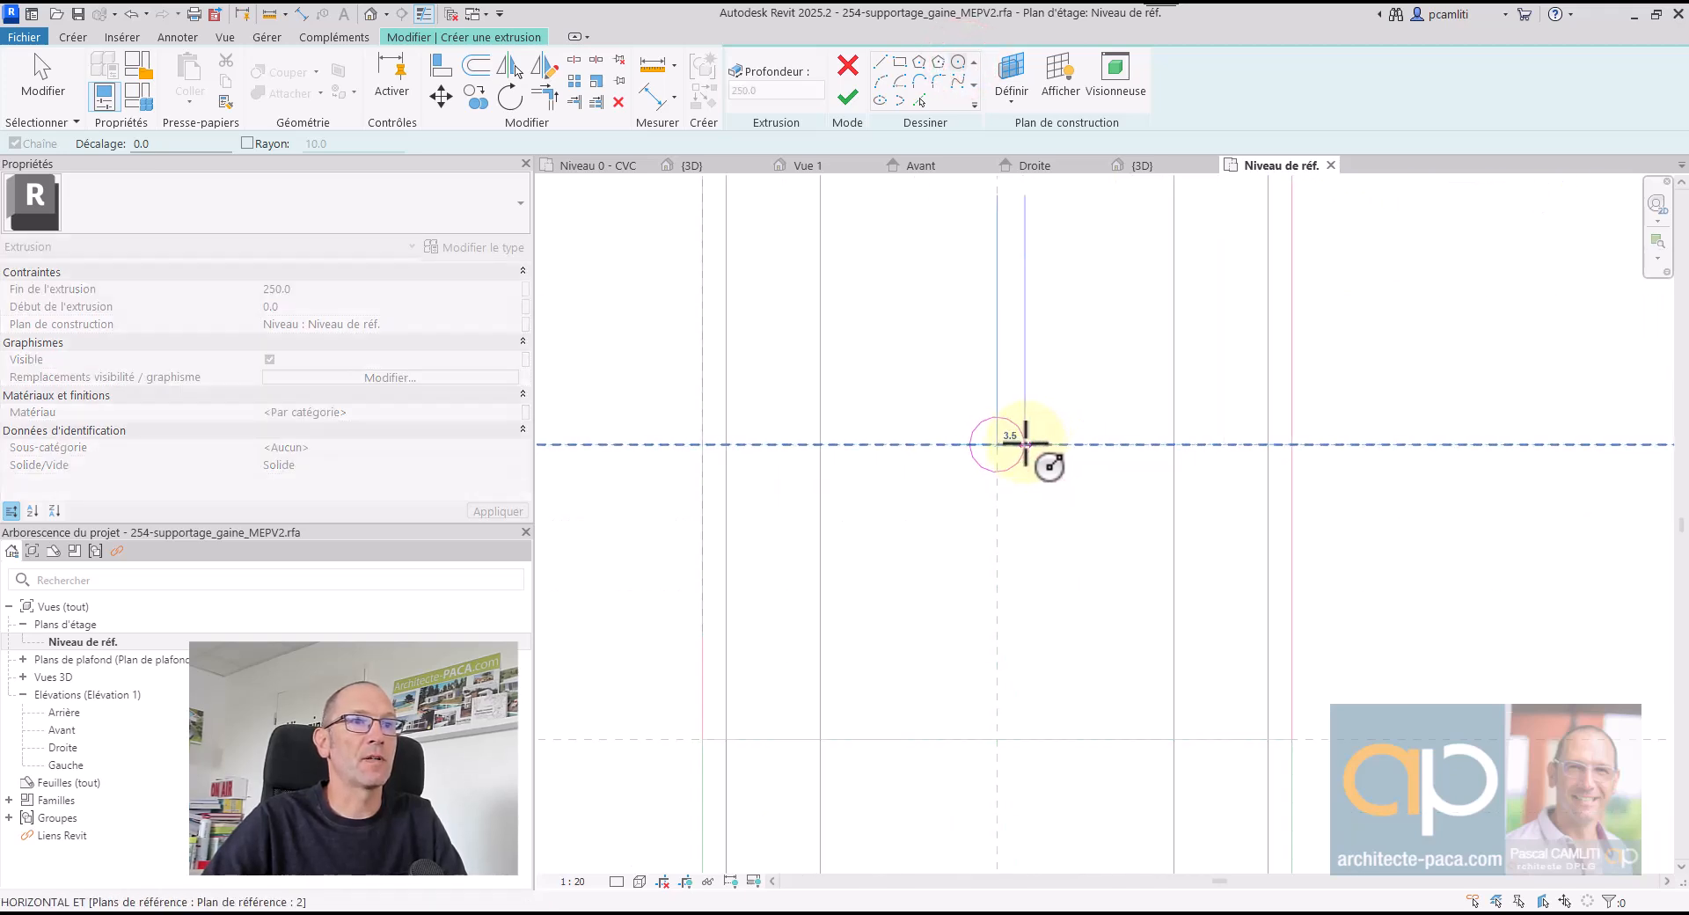
left_click(1027, 442)
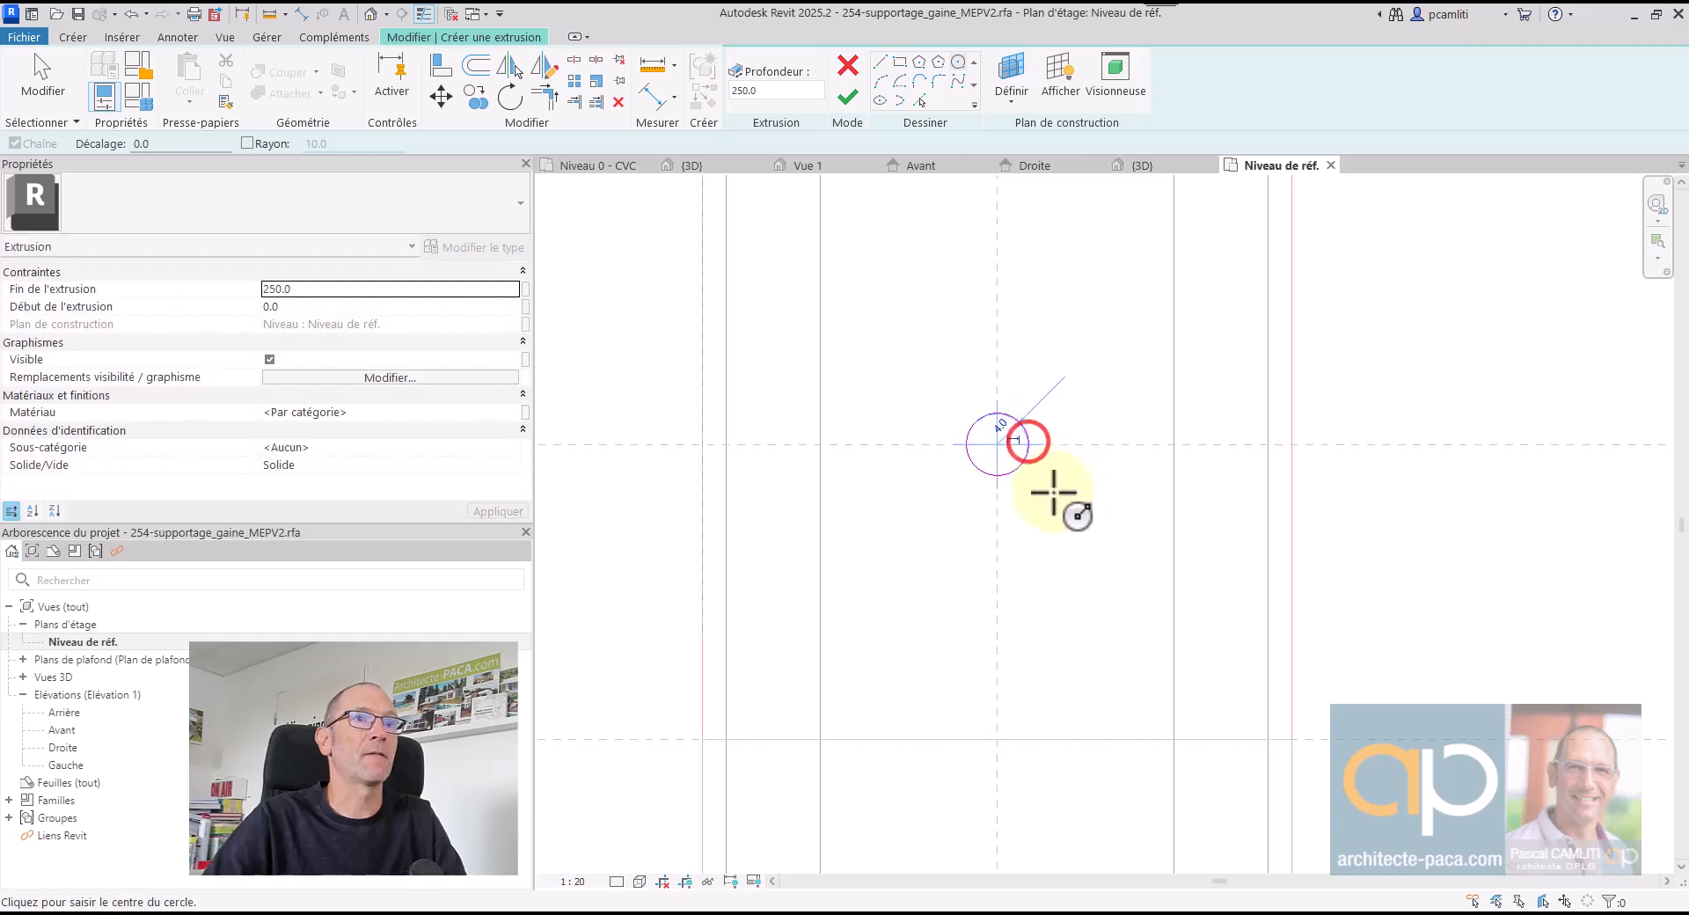
scroll(1039, 453, "up", 3)
key("Escape")
key("Escape")
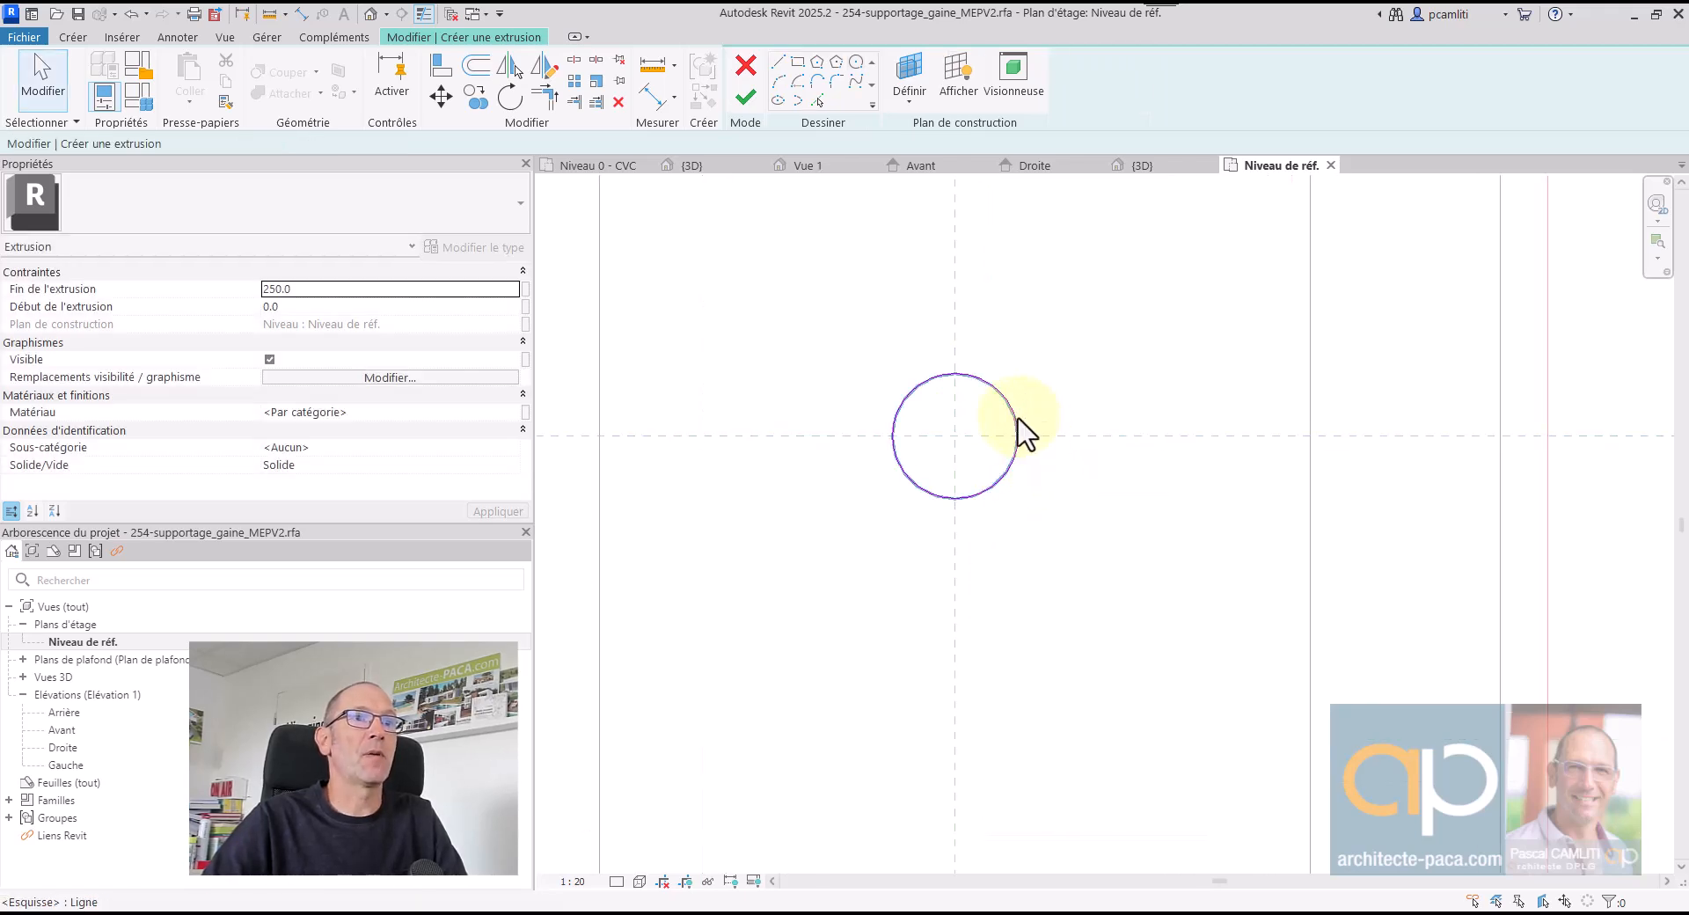
- Show the circle's centre mark and align it with the horizontal and vertical reference planes crossing there
left_click(1018, 416)
left_click(268, 288)
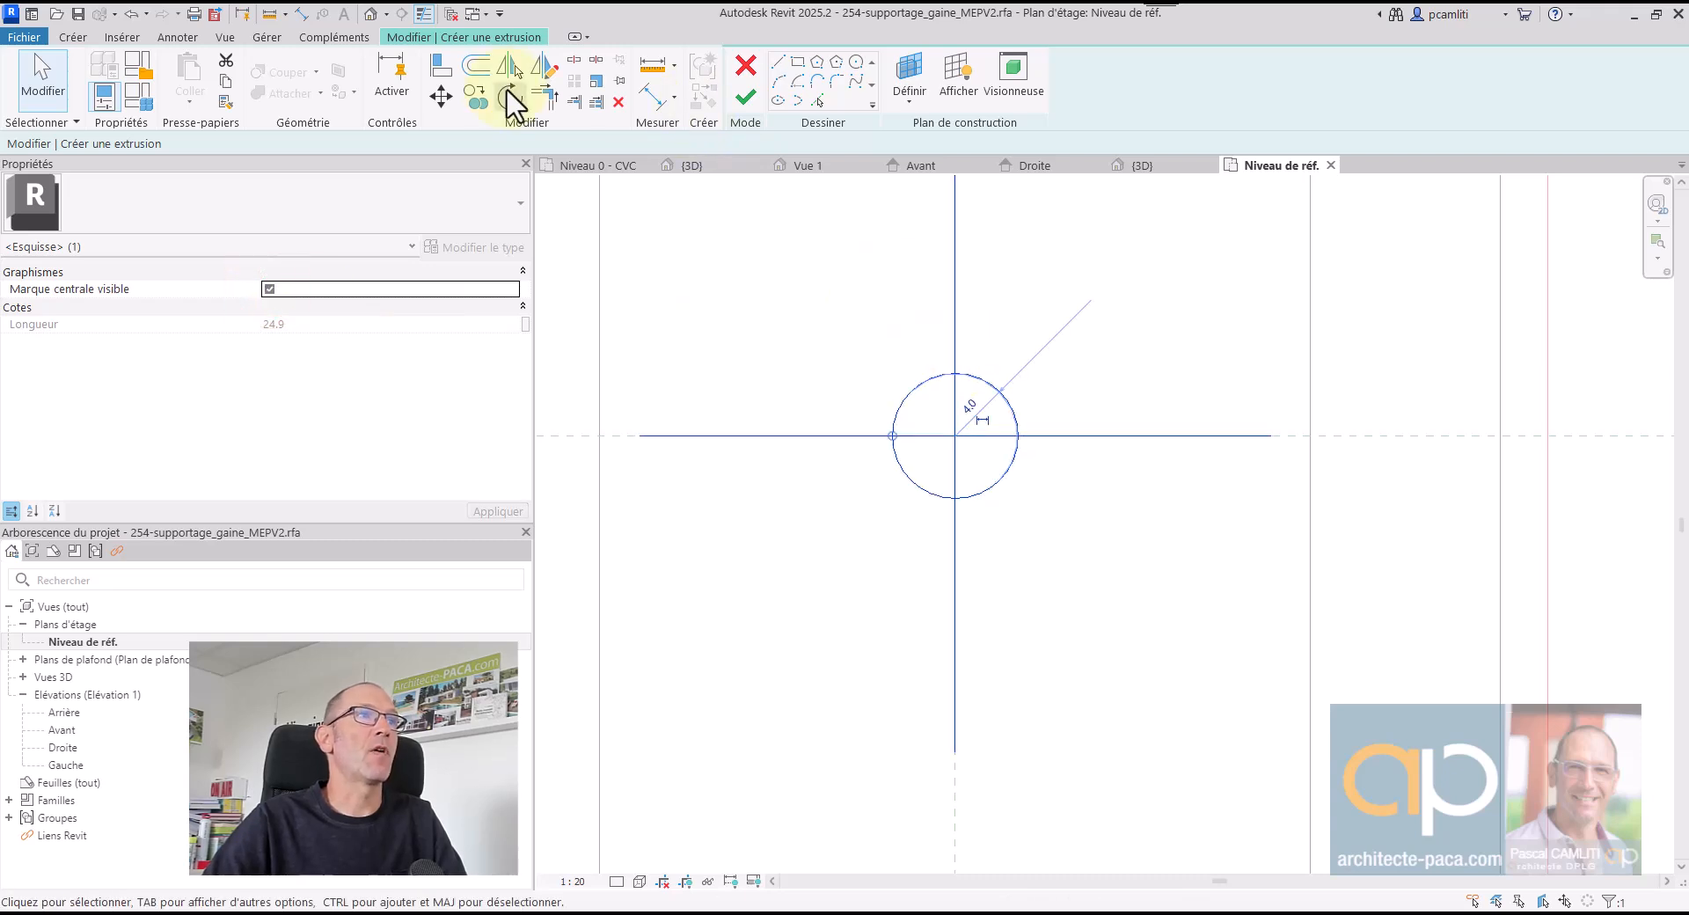
left_click(442, 75)
scroll(792, 361, "down", 3)
left_click(663, 380)
left_click(1079, 403)
left_click(858, 209)
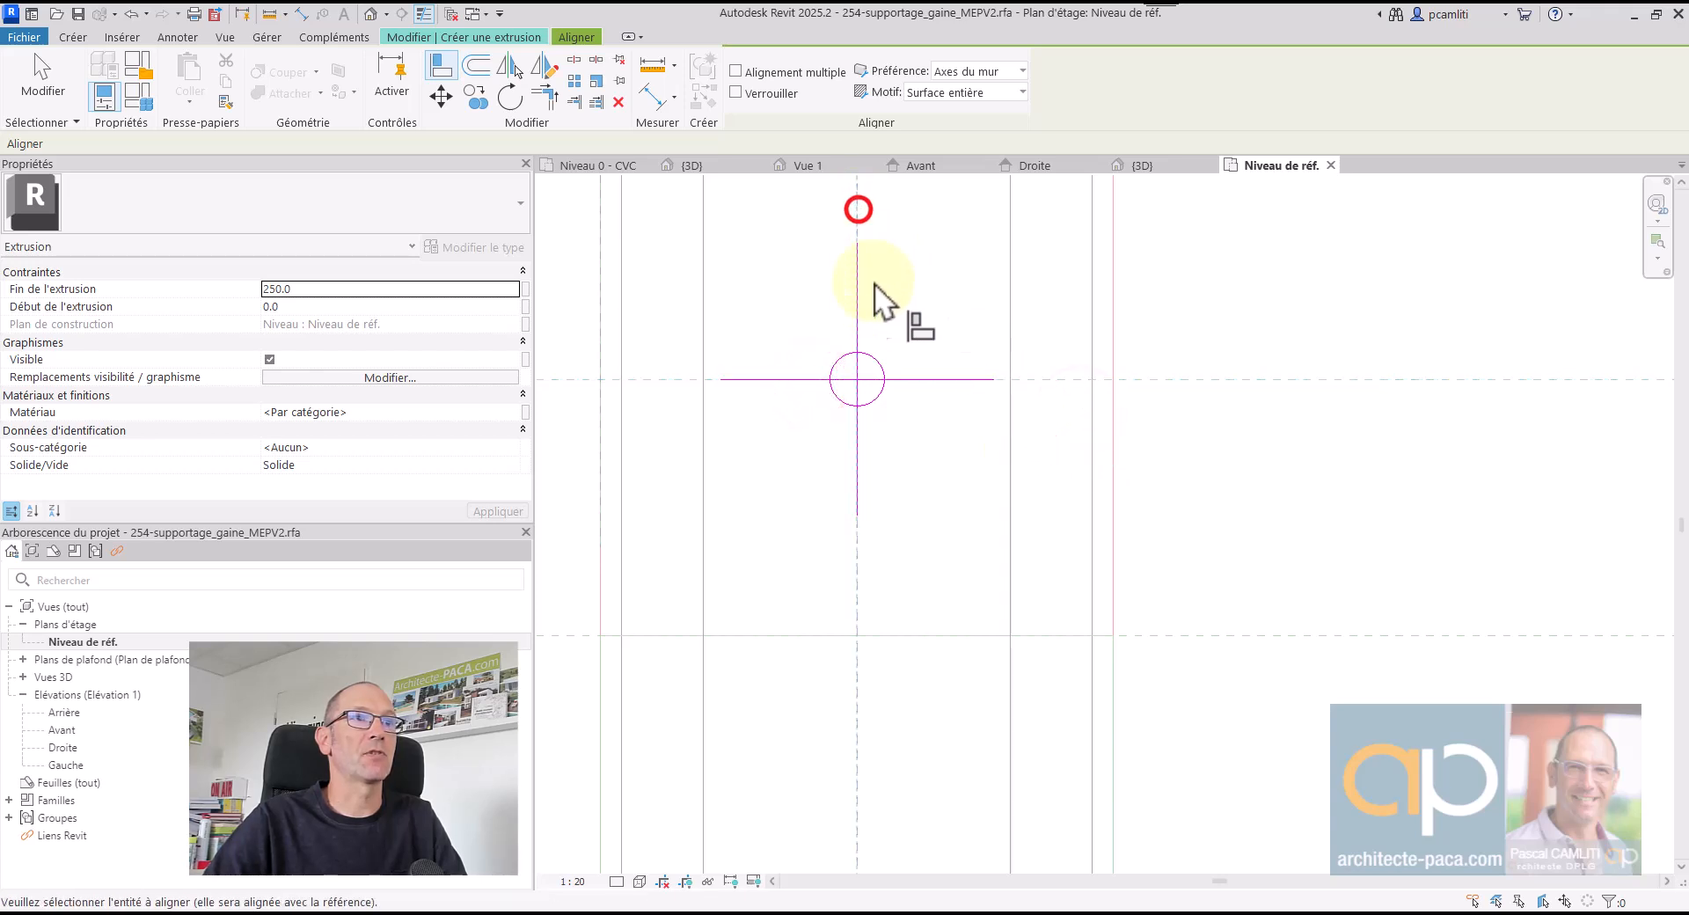
left_click(888, 377)
left_click(888, 556)
scroll(886, 554, "up", 3)
scroll(886, 555, "down", 1)
- Associate the new extrusion's material with the existing parameter Materiau_support and leave the Align tool
left_click(525, 412)
left_click(819, 410)
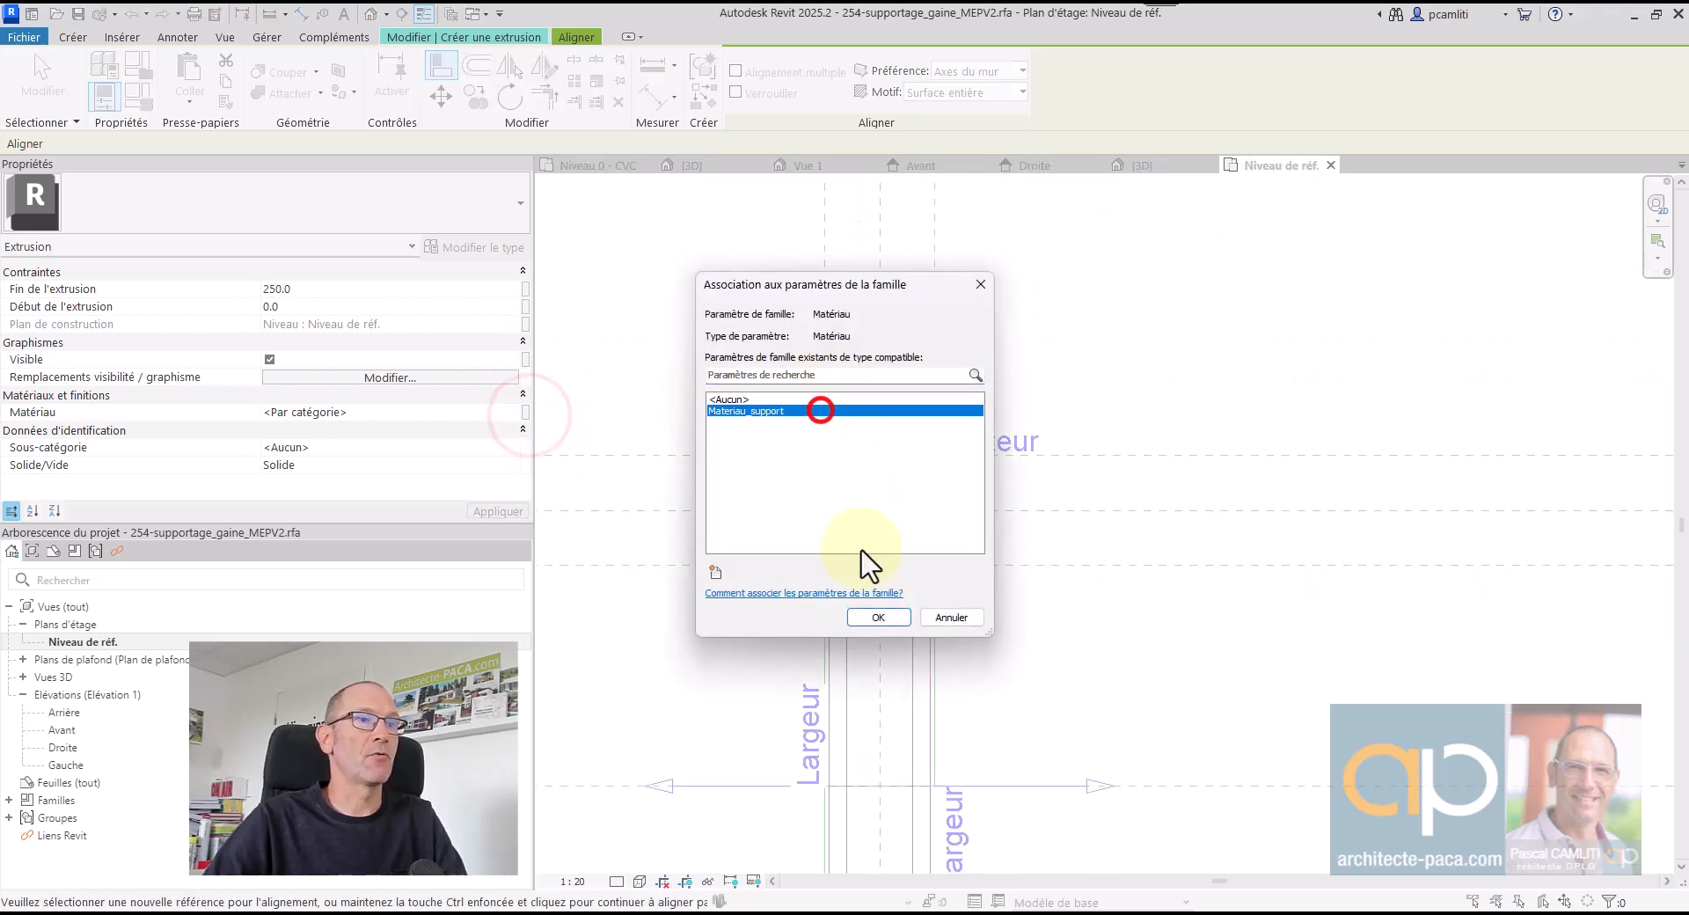
left_click(890, 617)
left_click(1152, 327)
scroll(1152, 327, "down", 3)
middle_click_drag(1191, 475, 1140, 486)
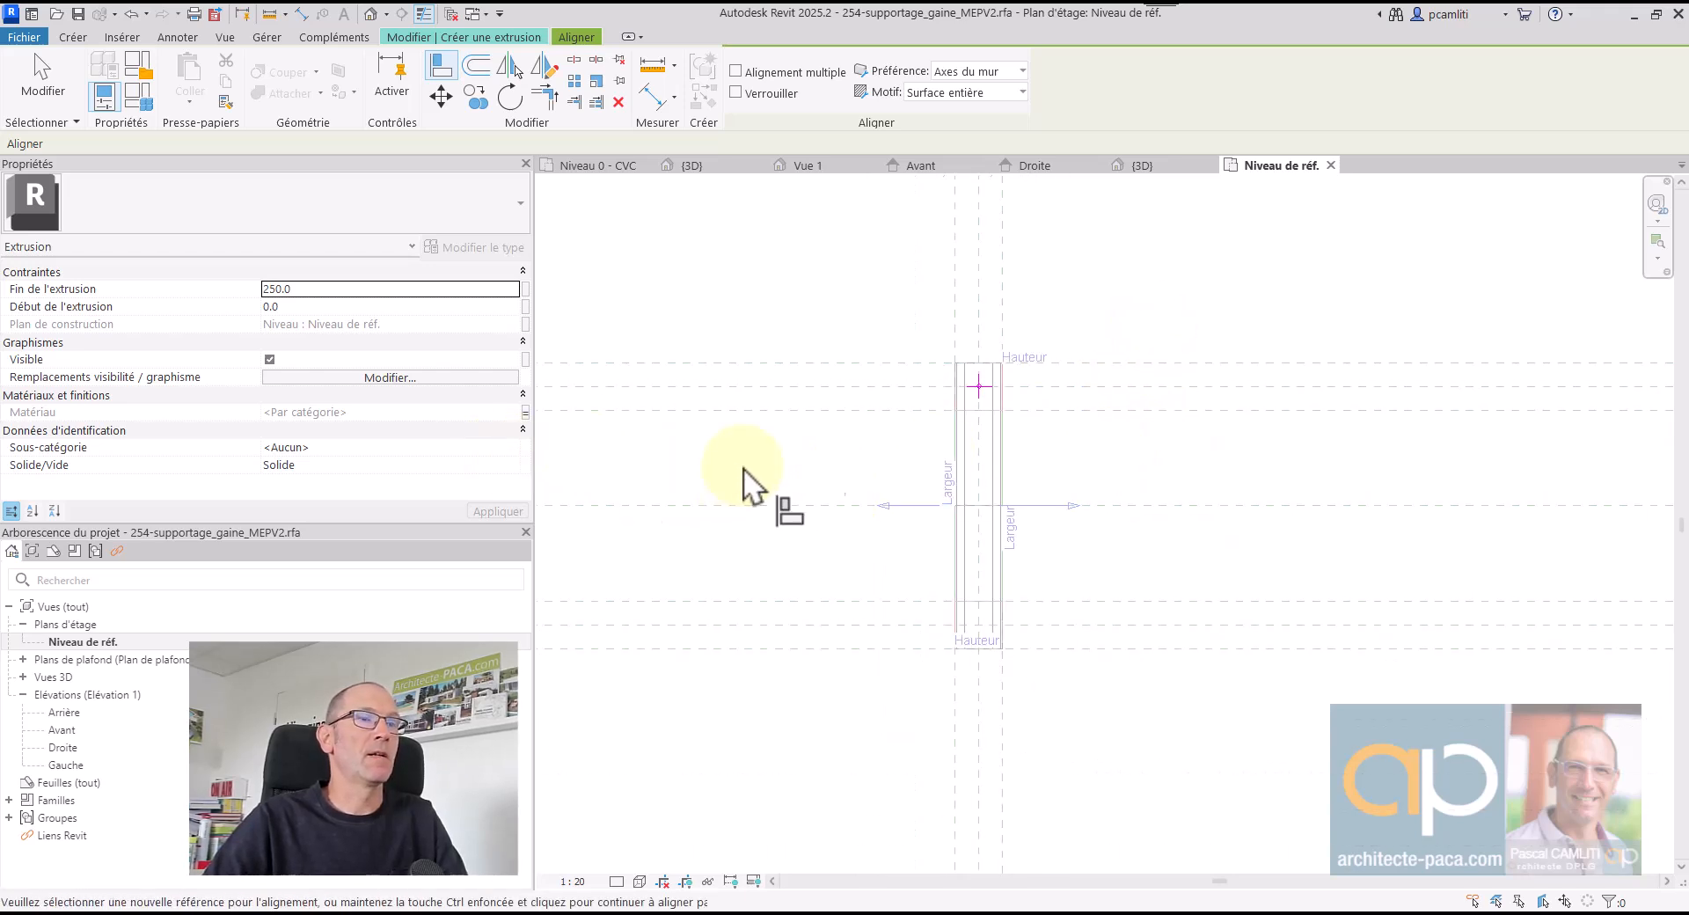
key("Escape")
key("Escape")
- Sketch a second circle of about 5 mm radius at the reference plane intersection in the rail's lower overhang
scroll(1020, 400, "up", 2)
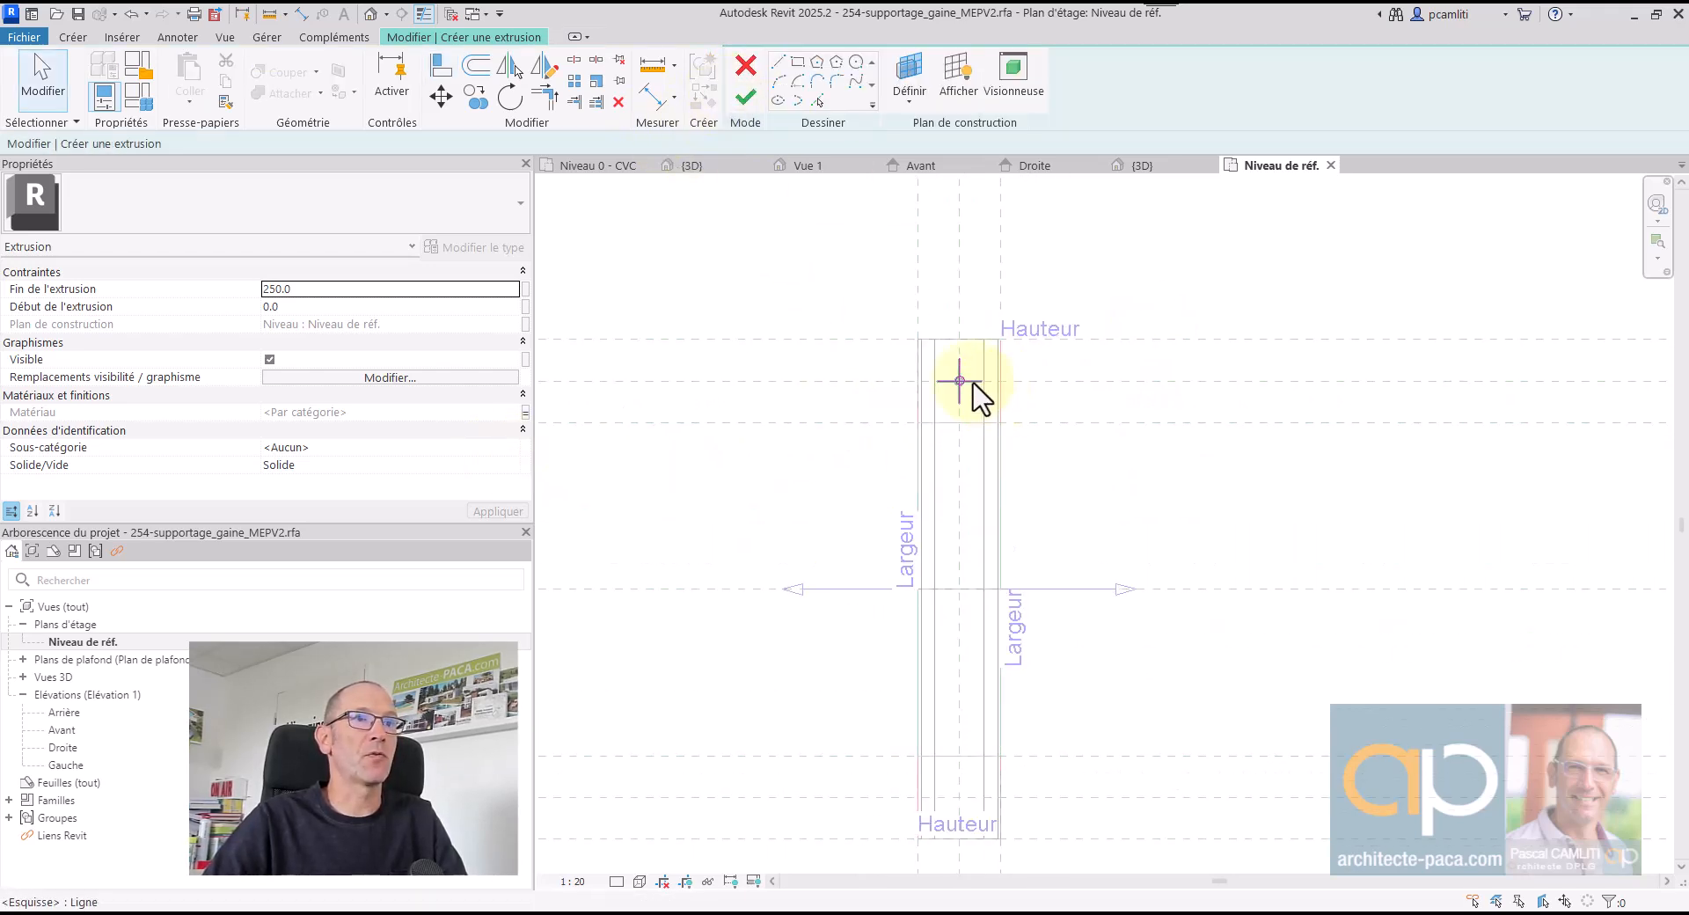
left_click(966, 385)
left_click(857, 61)
middle_click_drag(1217, 567, 1191, 426)
scroll(947, 626, "up", 2)
scroll(941, 629, "up", 2)
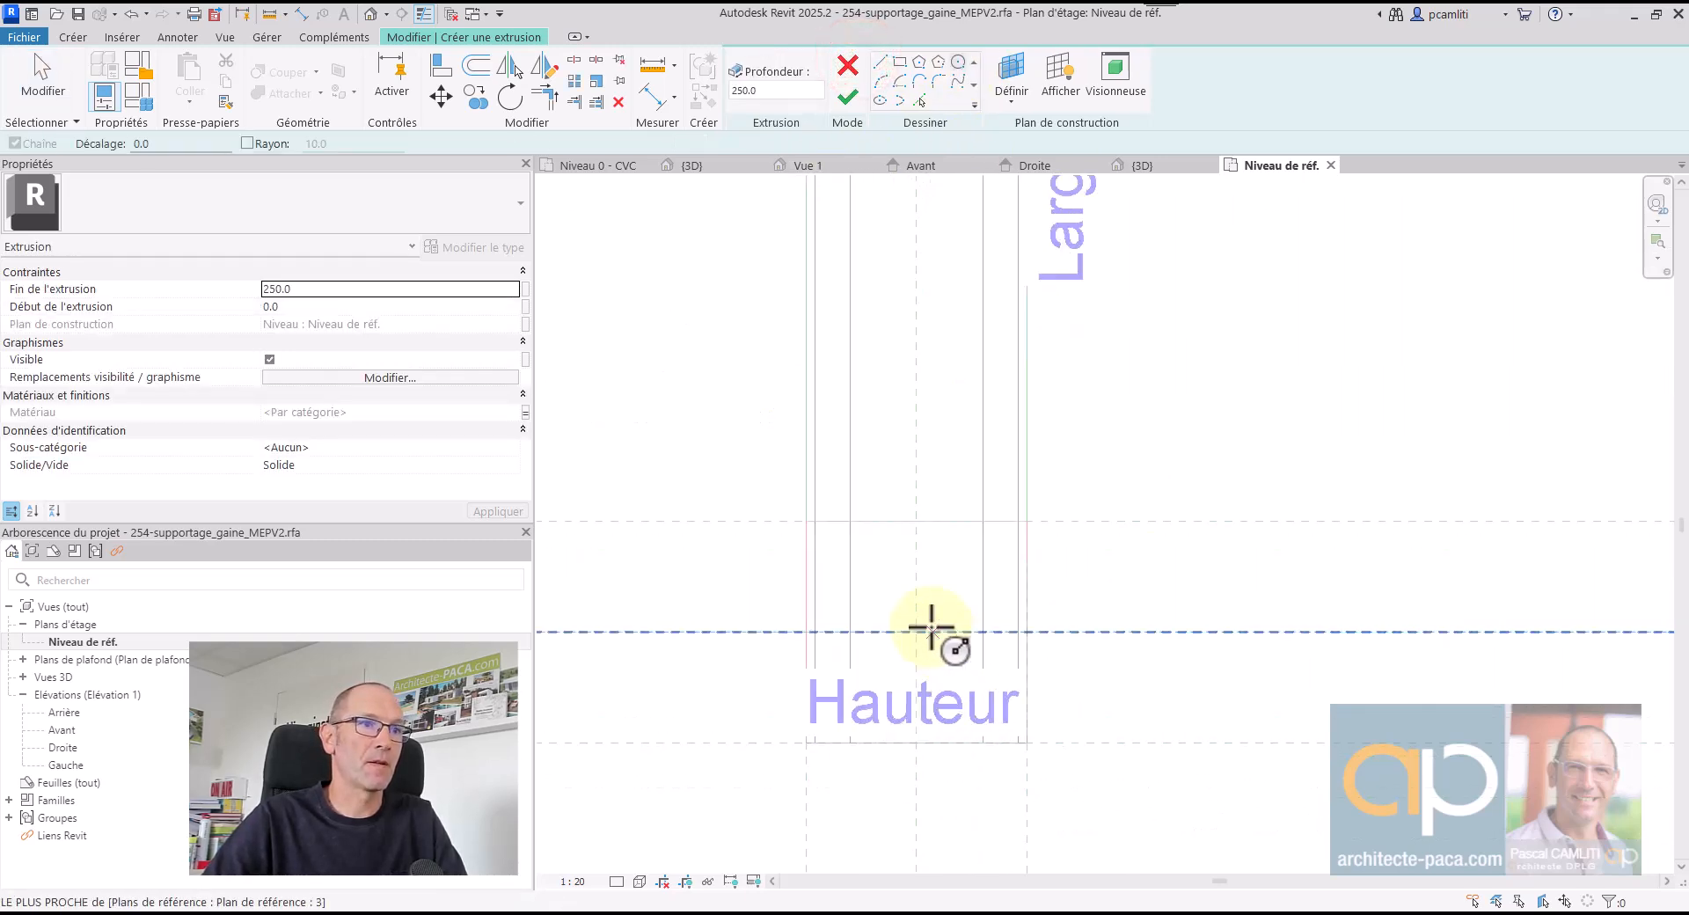
left_click(917, 631)
scroll(917, 632, "up", 1)
scroll(933, 630, "up", 3)
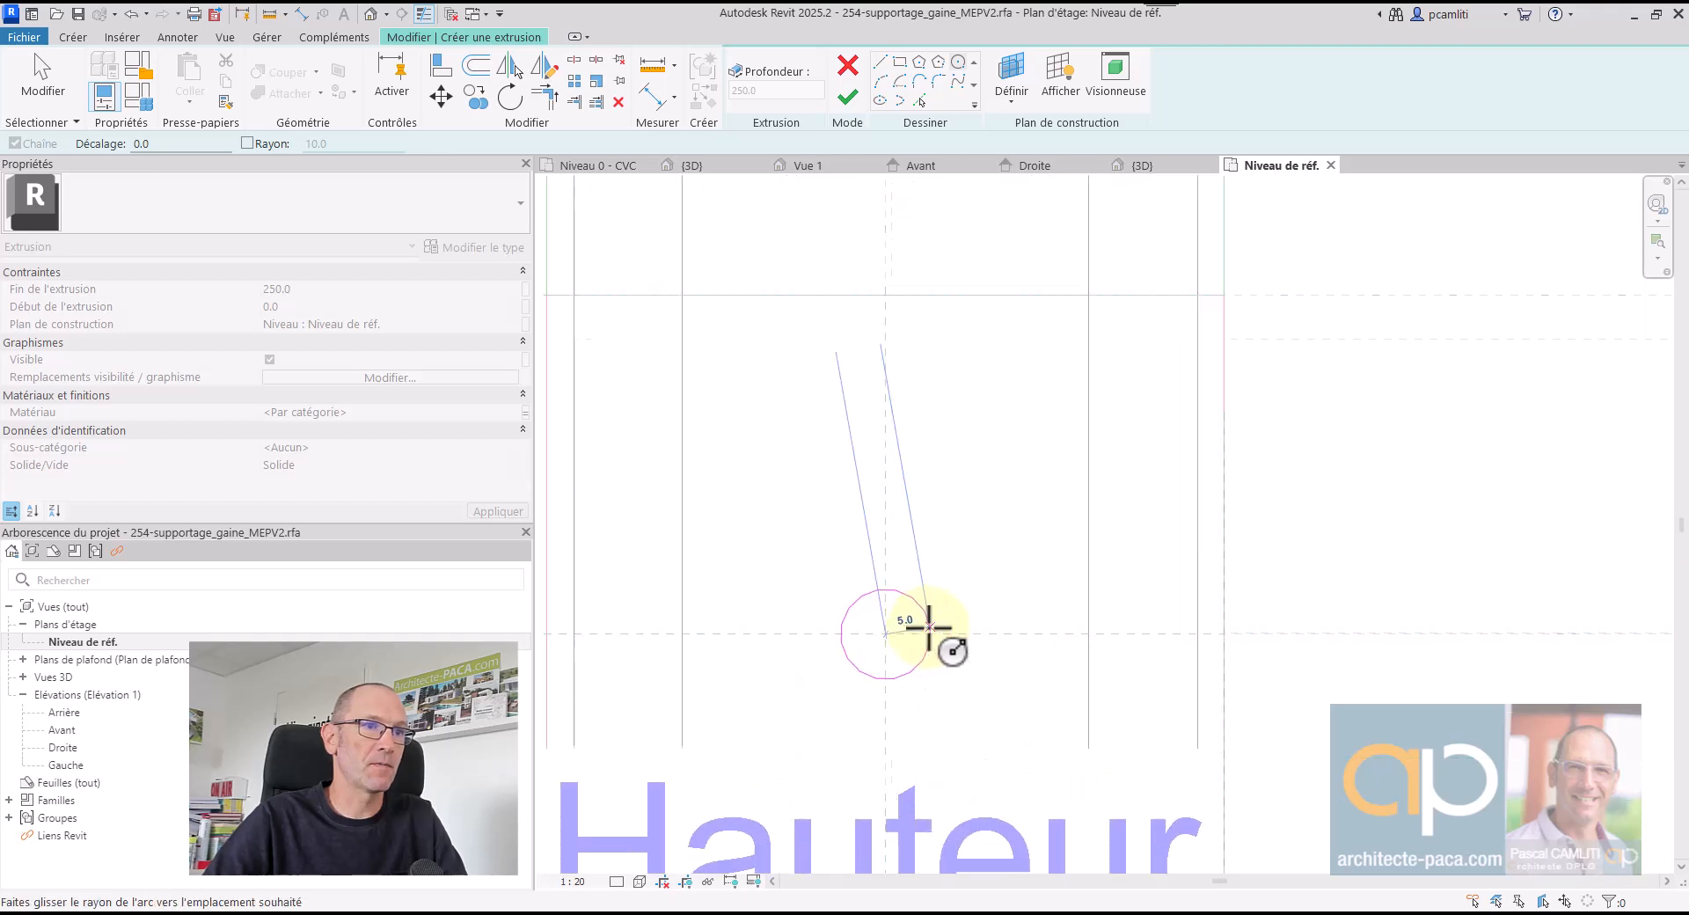
left_click(931, 633)
scroll(931, 632, "down", 5)
key("Escape")
- Set the lower circle's radius to 4 mm and show its centre mark
scroll(919, 462, "up", 2)
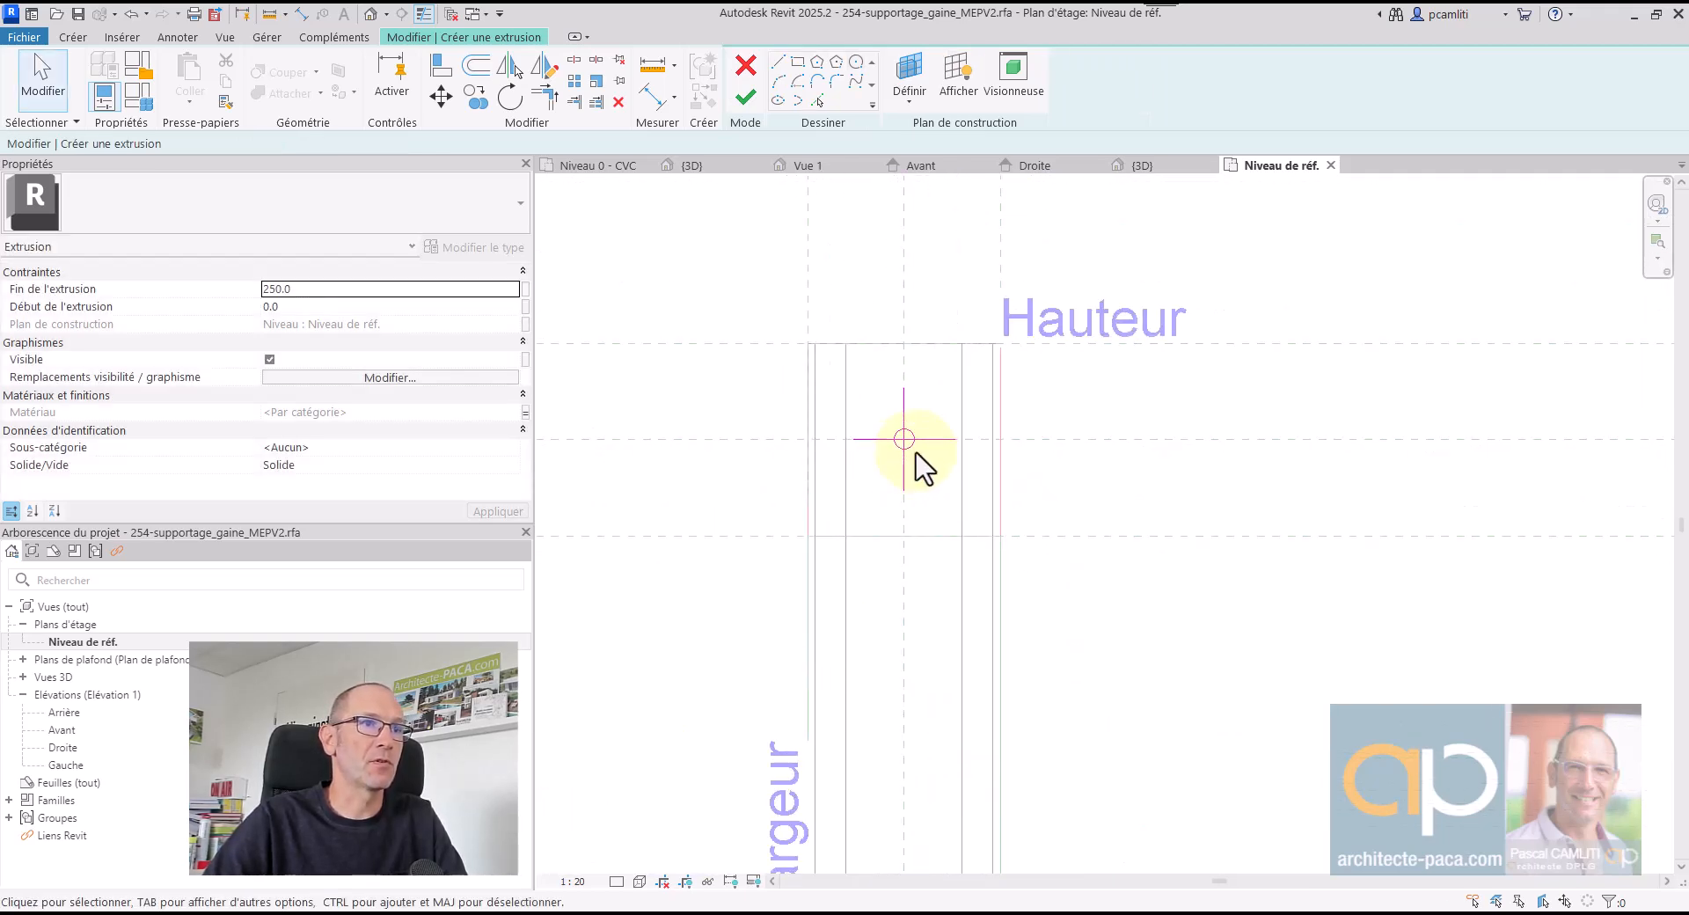
left_click(911, 444)
scroll(931, 528, "down", 2)
middle_click_drag(987, 598, 972, 229)
scroll(879, 527, "up", 4)
left_click(863, 528)
left_click(862, 521)
type("4")
key("Return")
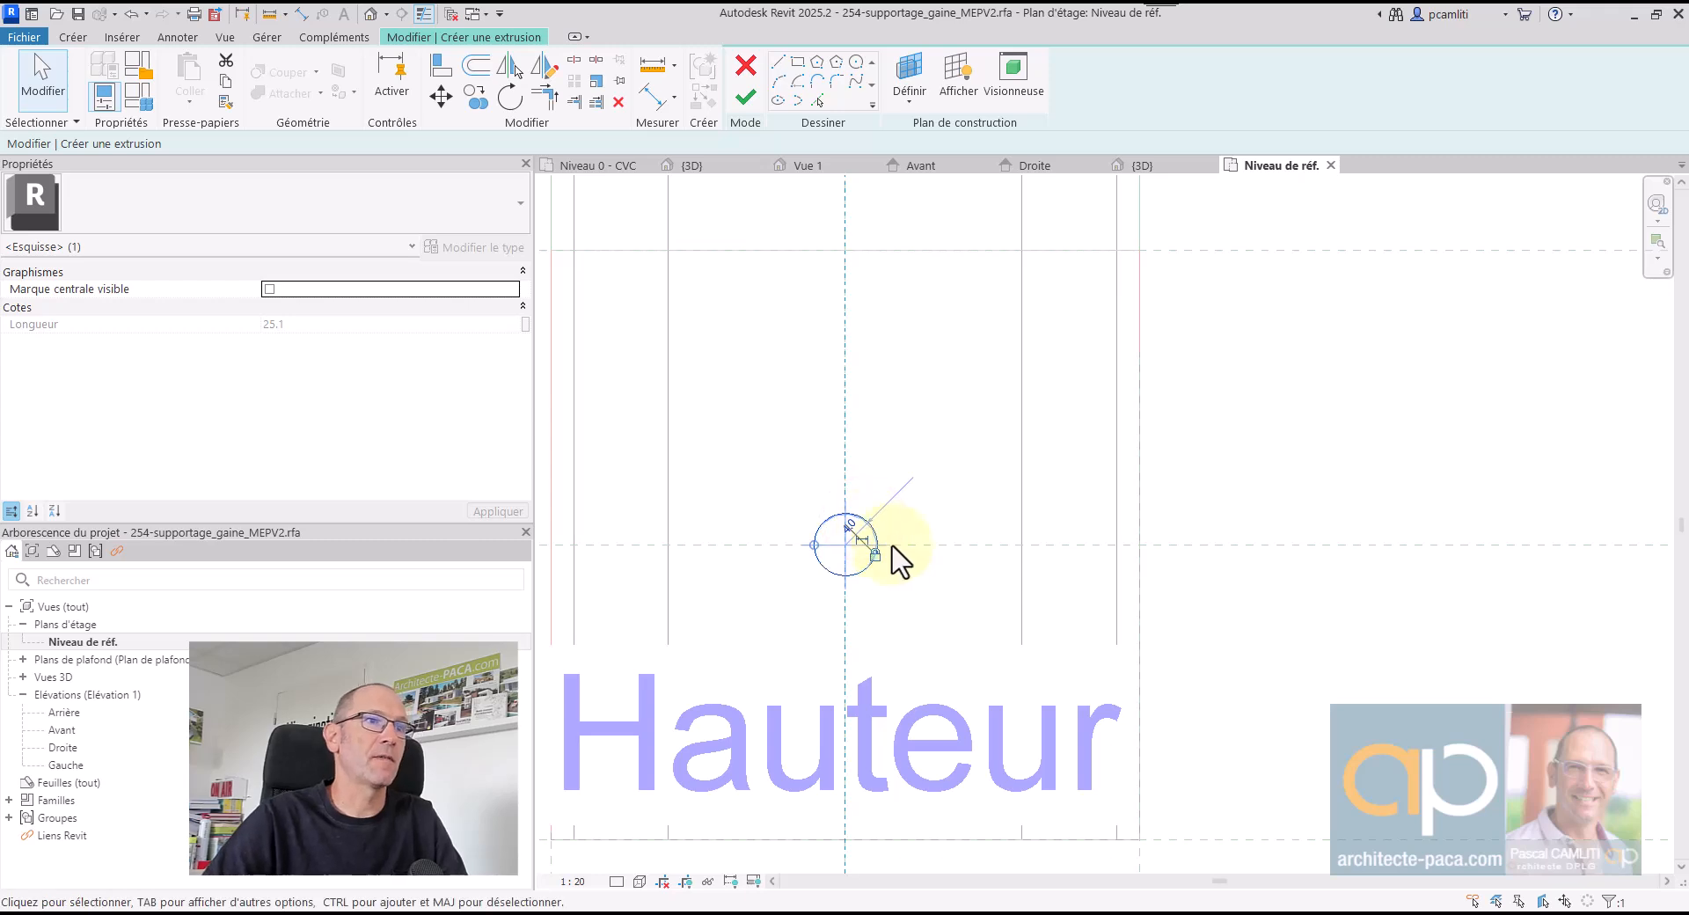
left_click(269, 290)
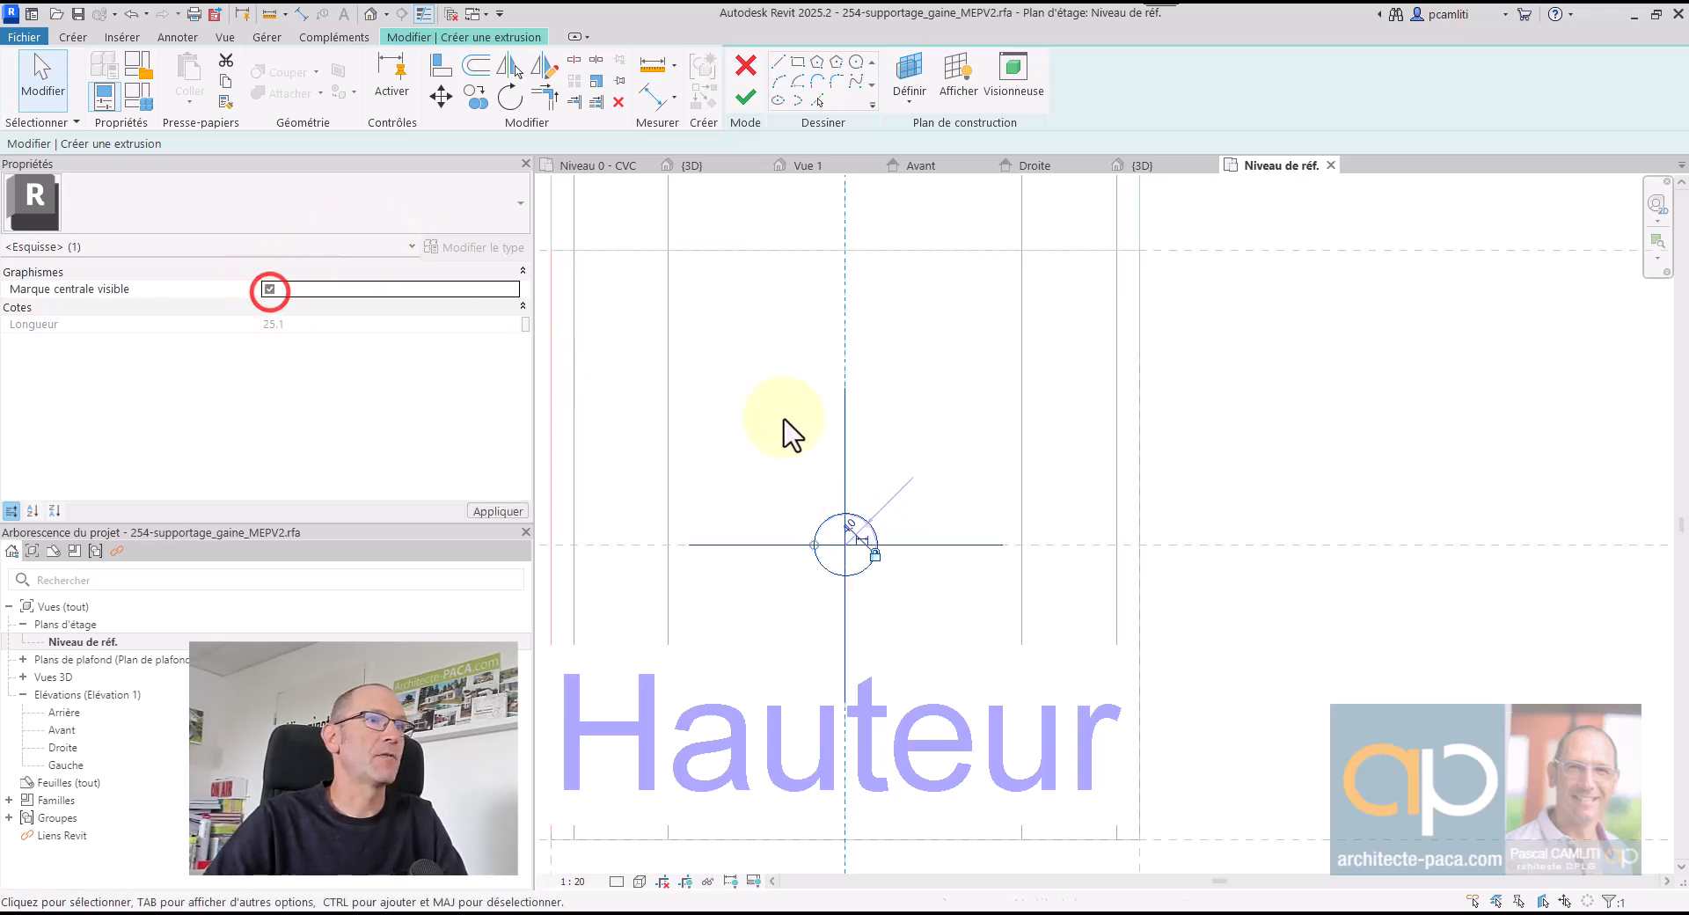
- Align and lock the lower circle's centre to the vertical and horizontal reference planes crossing there
key("Escape")
left_click(456, 74)
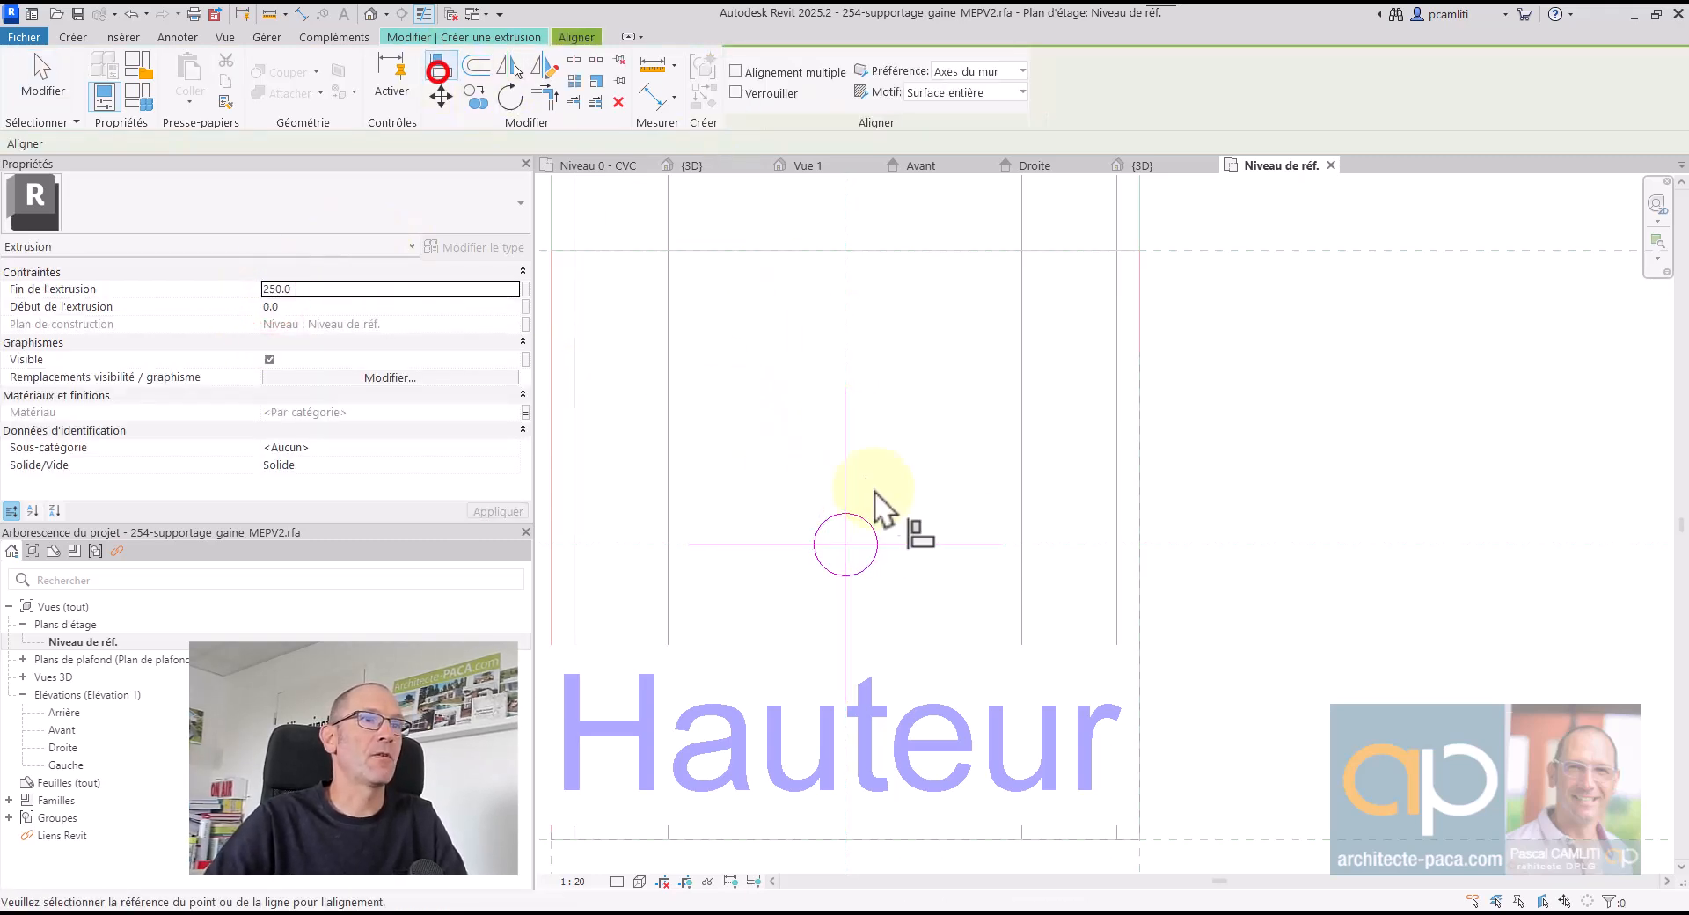
left_click(845, 311)
left_click(861, 547)
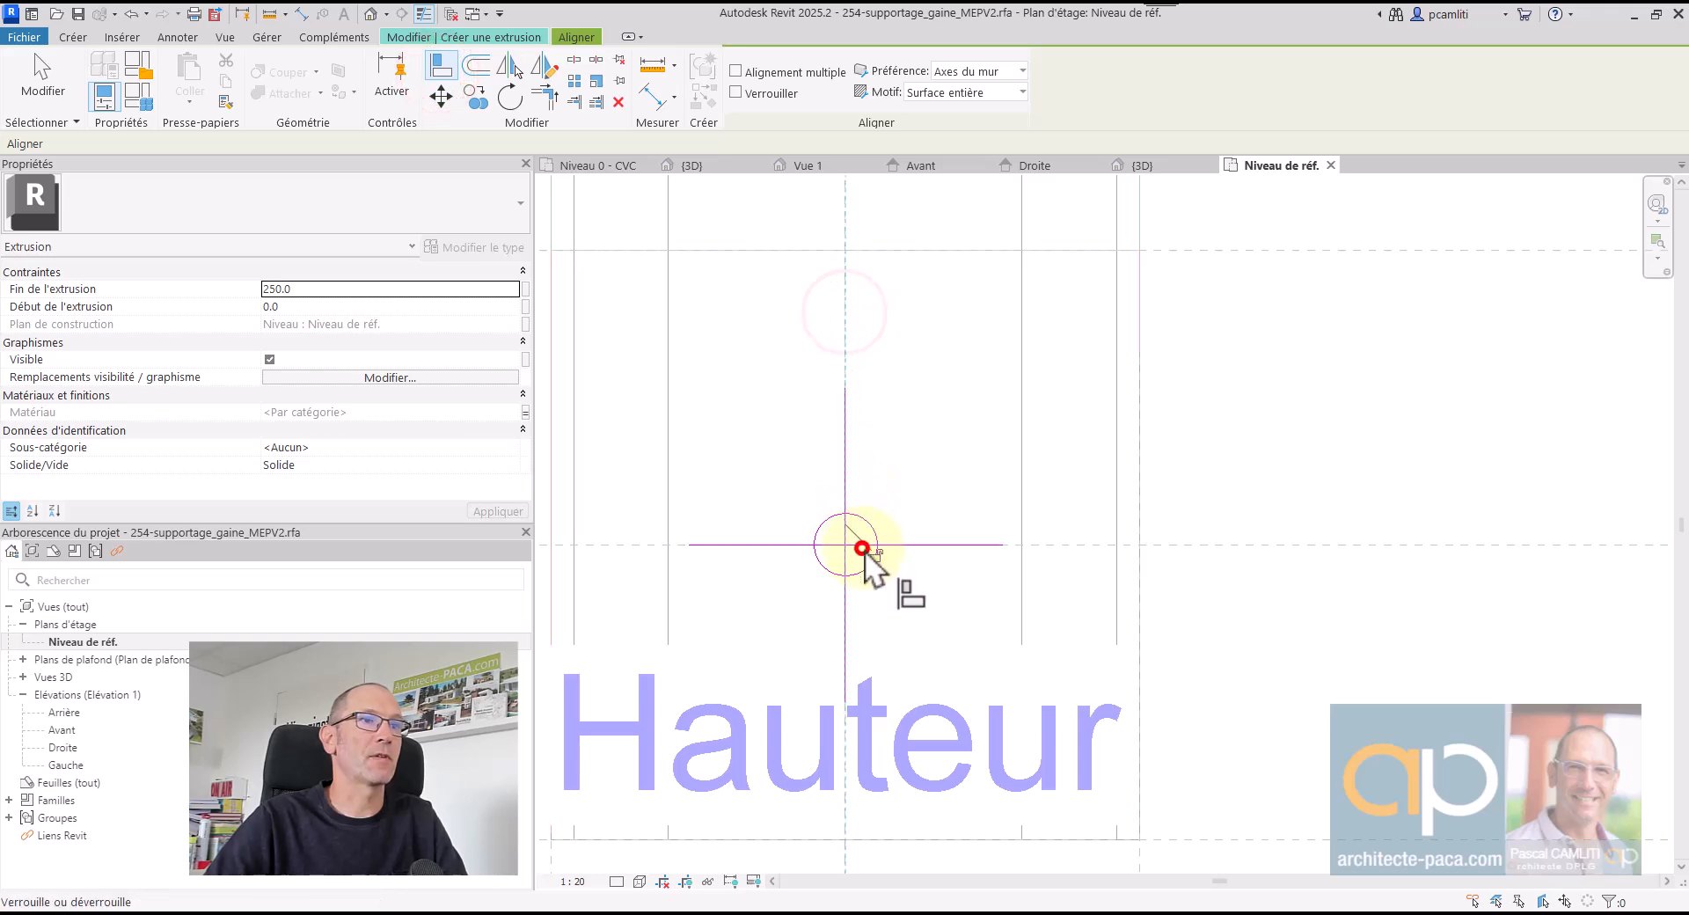
left_click(1081, 549)
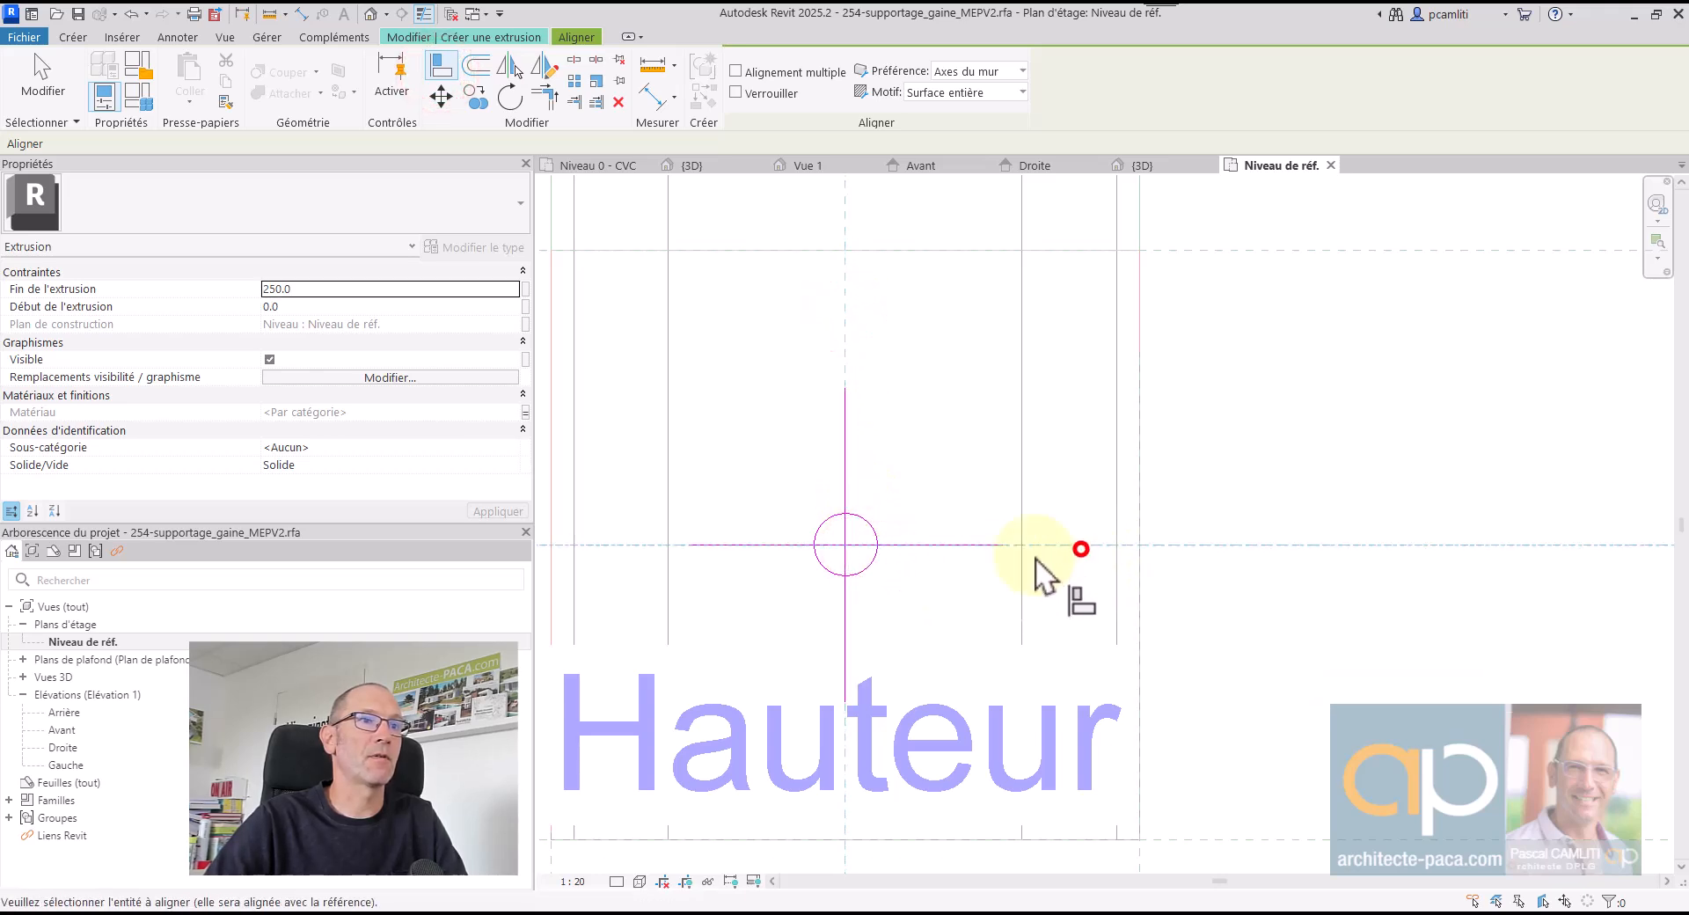
left_click(916, 546)
left_click(1066, 577)
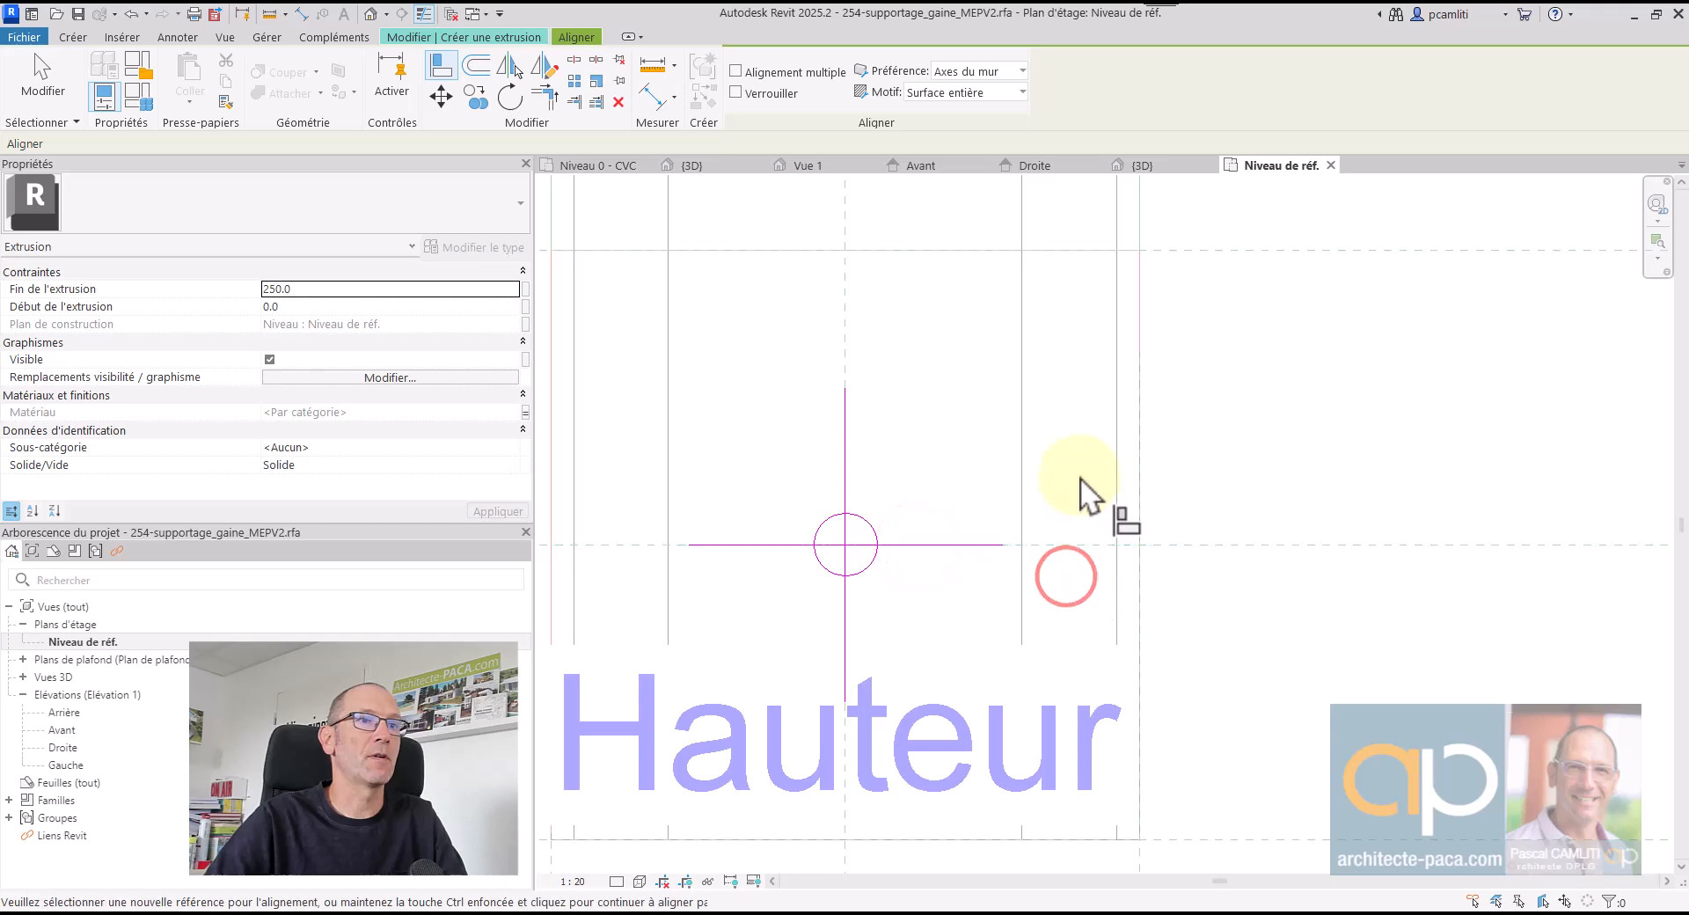
- Leave the Align tool, finish the hanger rod extrusion sketch and open the Droite elevation
scroll(1079, 475, "down", 2)
key("Escape")
scroll(1073, 475, "down", 1)
left_click(748, 98)
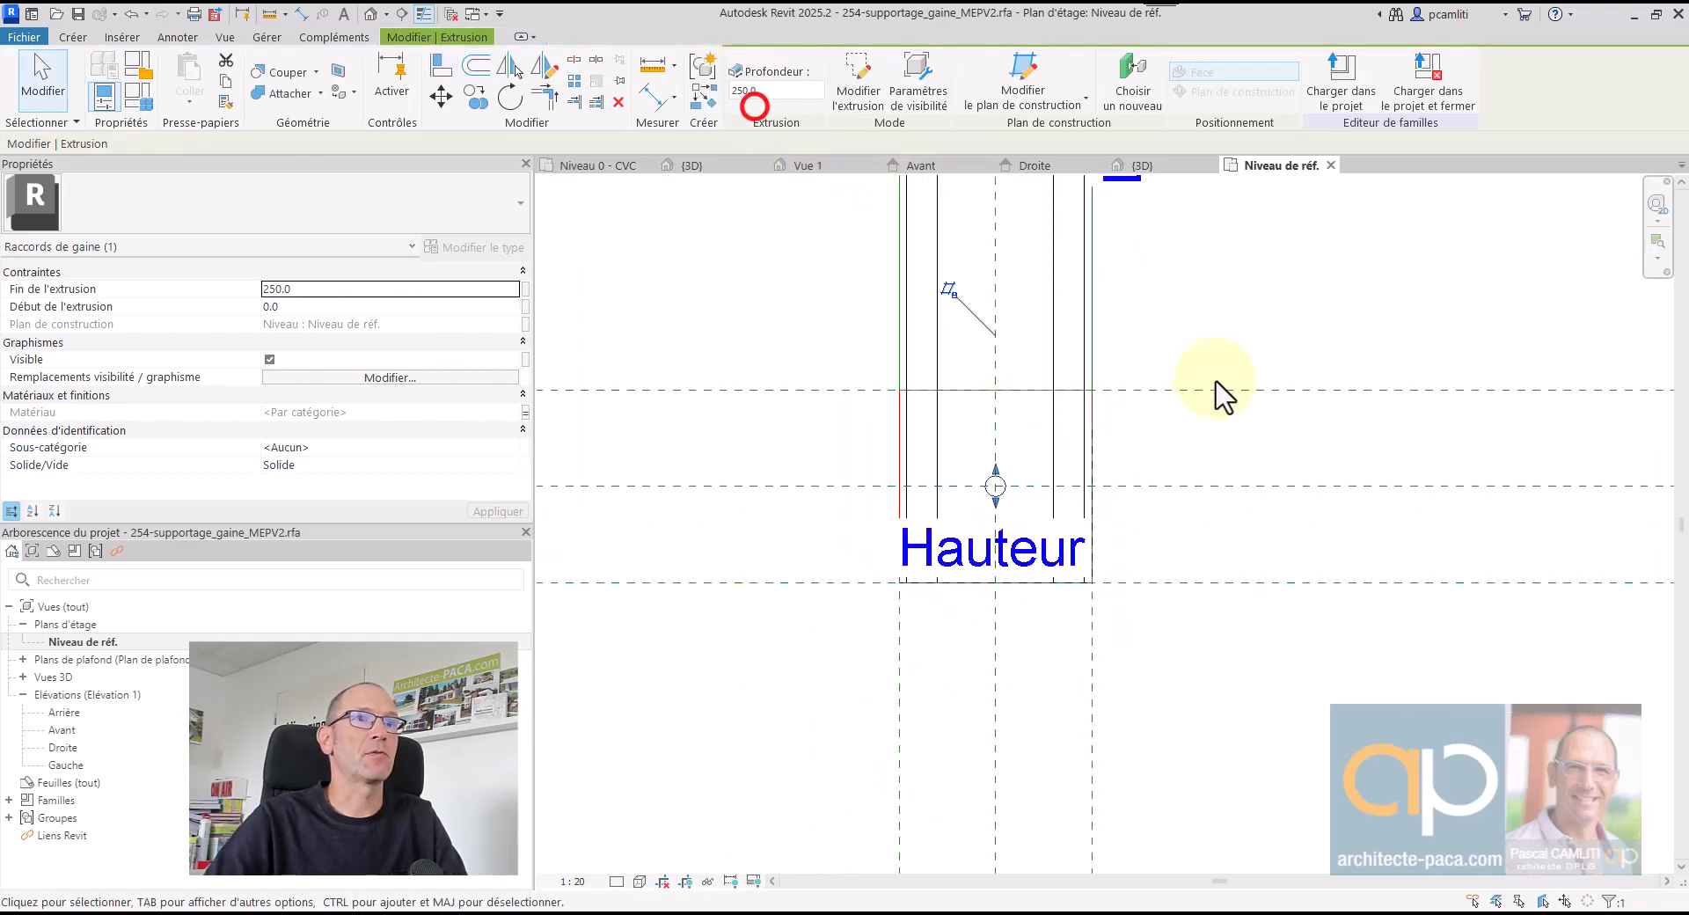
left_click(1038, 165)
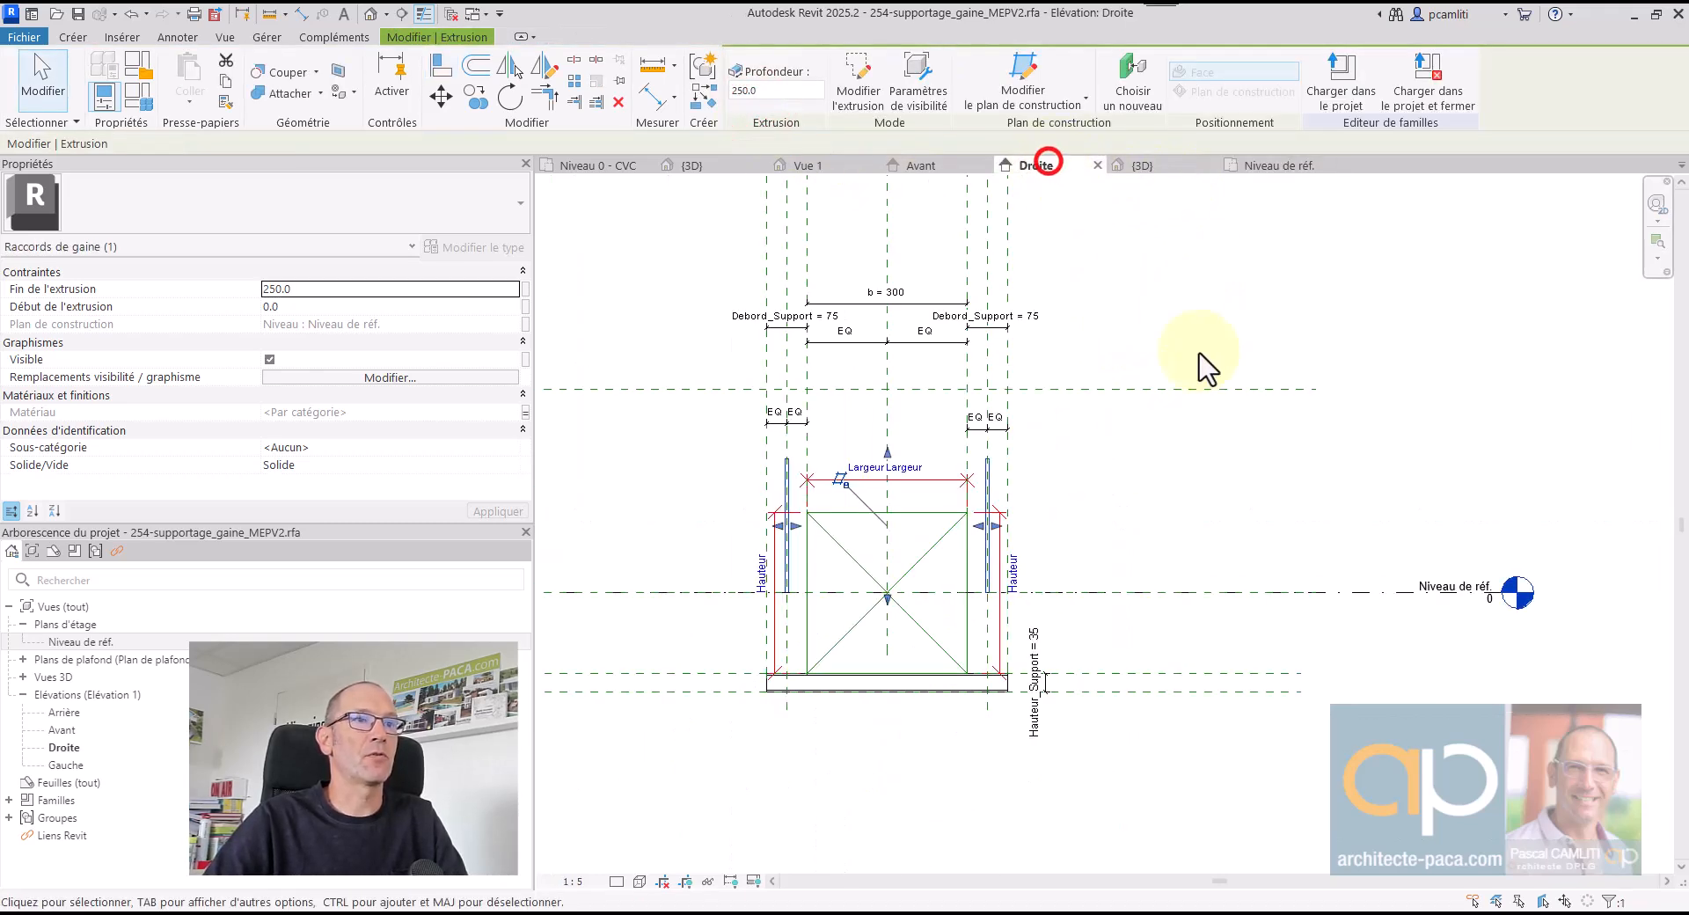
scroll(1085, 584, "up", 4)
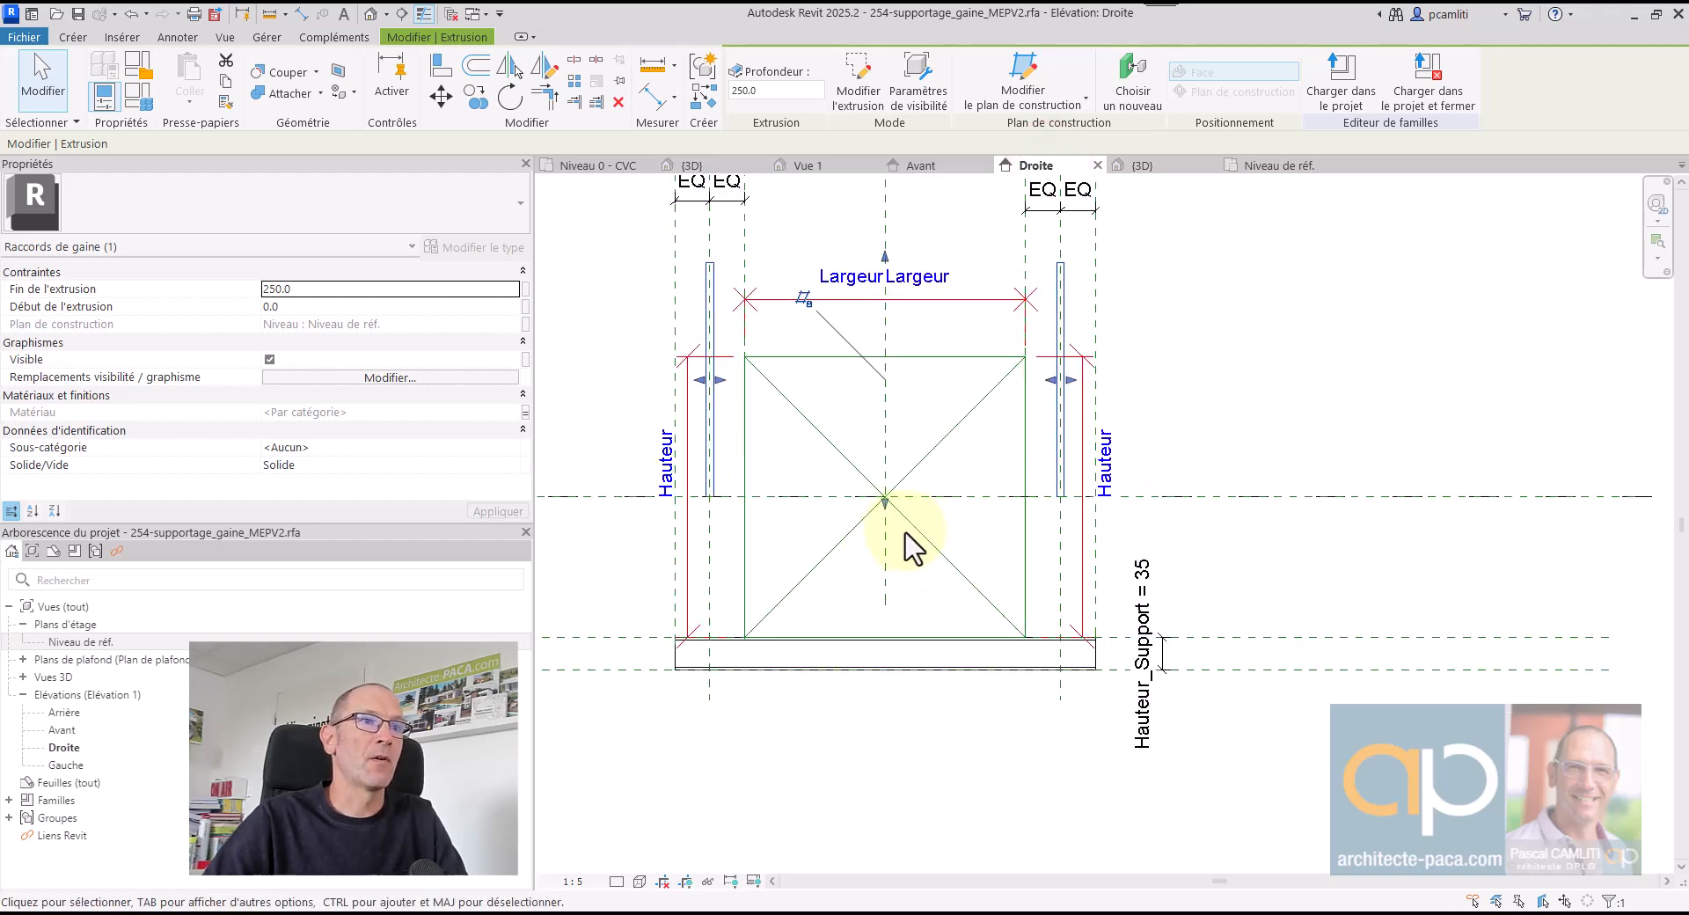
left_click(440, 68)
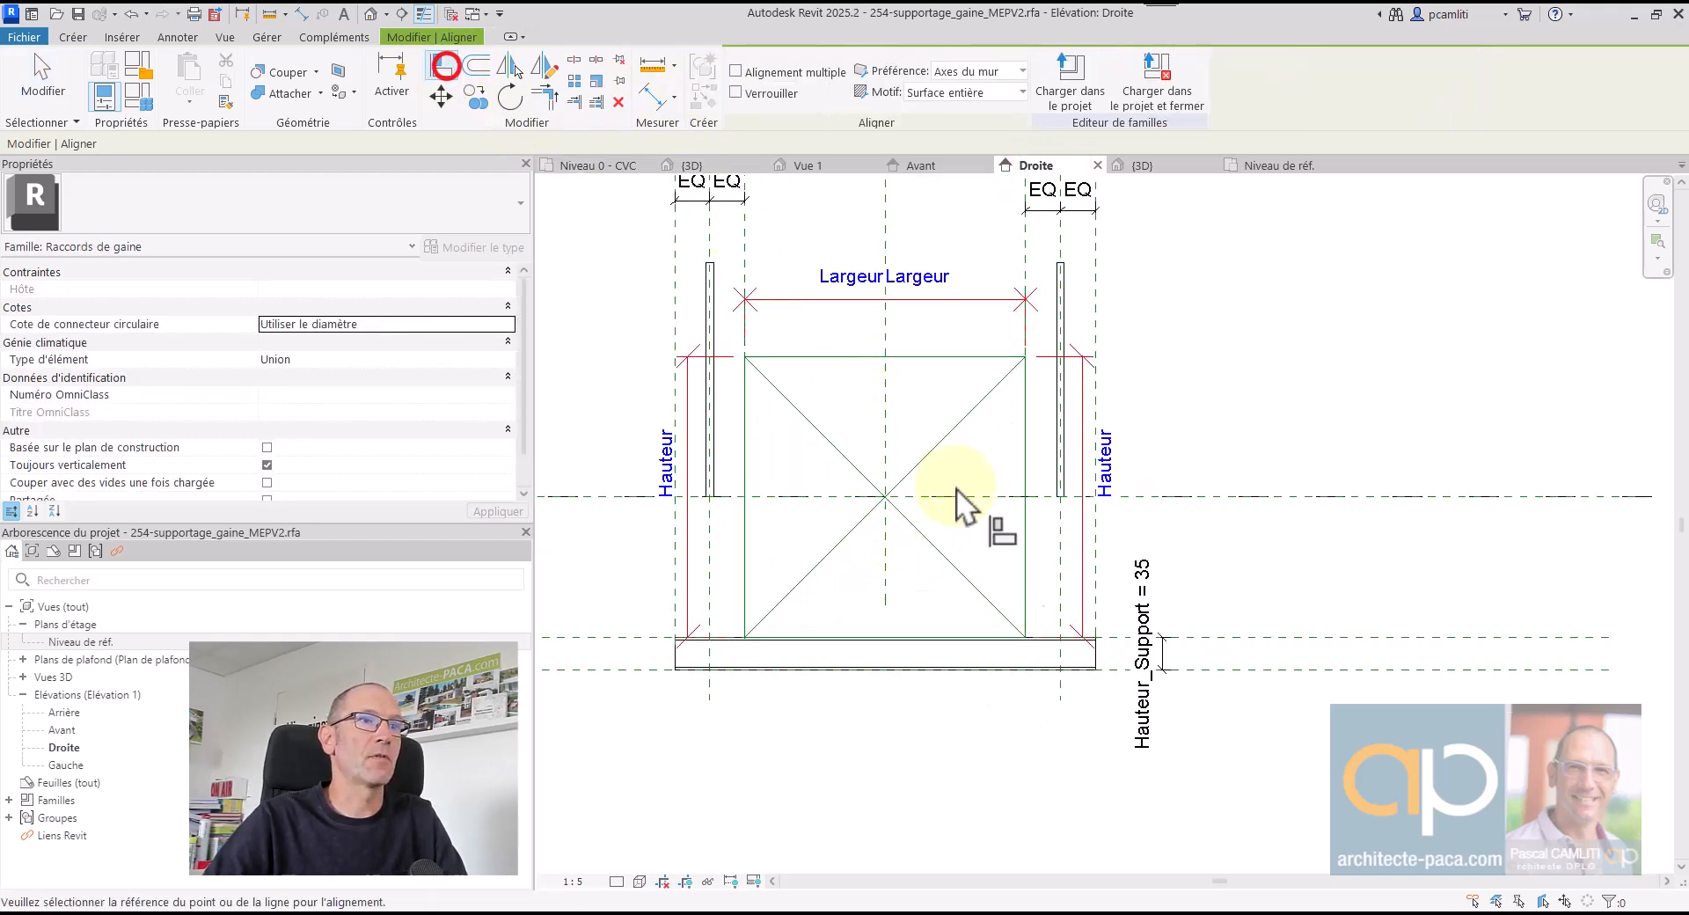
left_click(1179, 634)
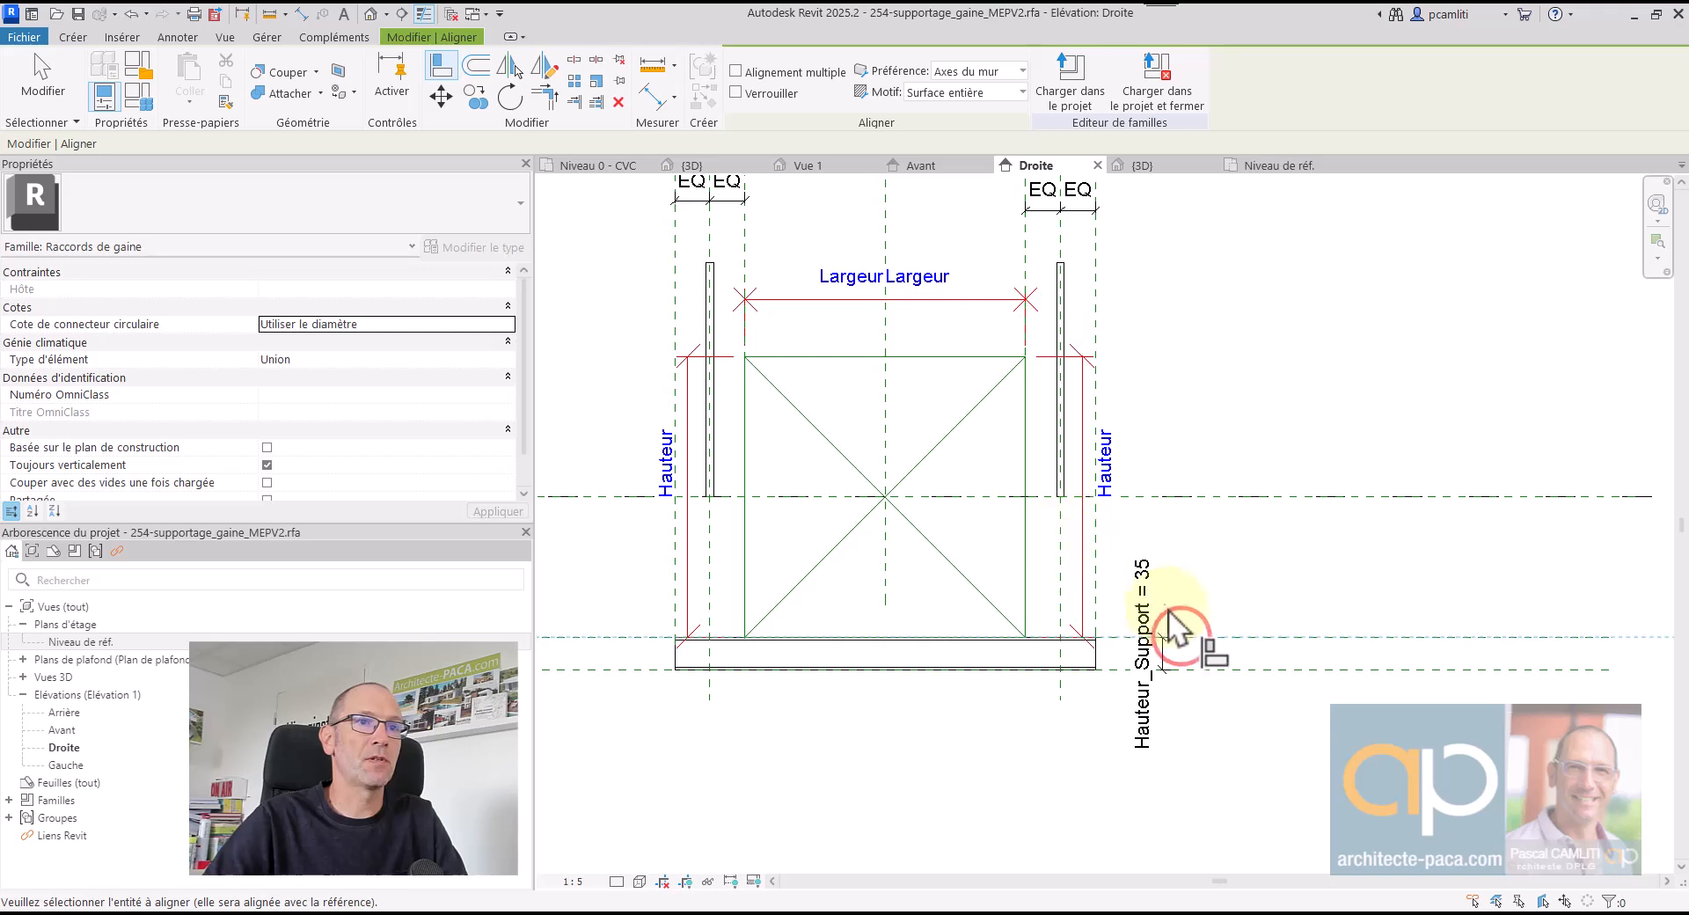
key("Escape")
key("Escape")
- Copy the reference plane at the rail's top downward, to about 10 mm above the rail's bottom plane
scroll(1199, 618, "up", 2)
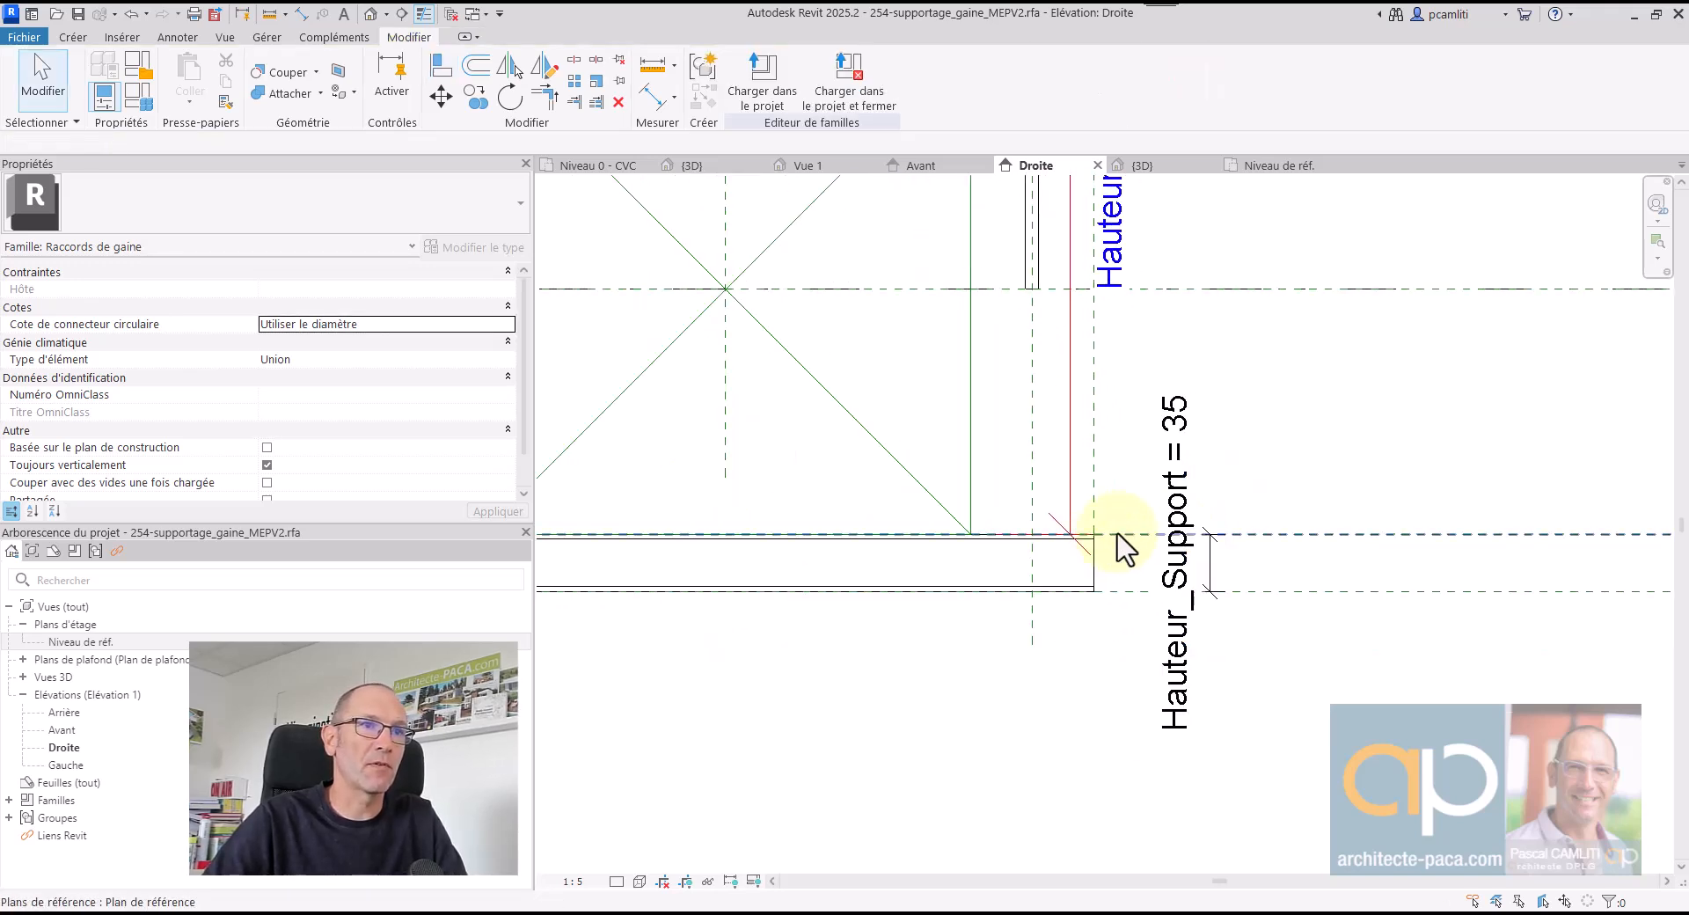
left_click(1117, 536)
key("c")
key("c")
left_click(1117, 539)
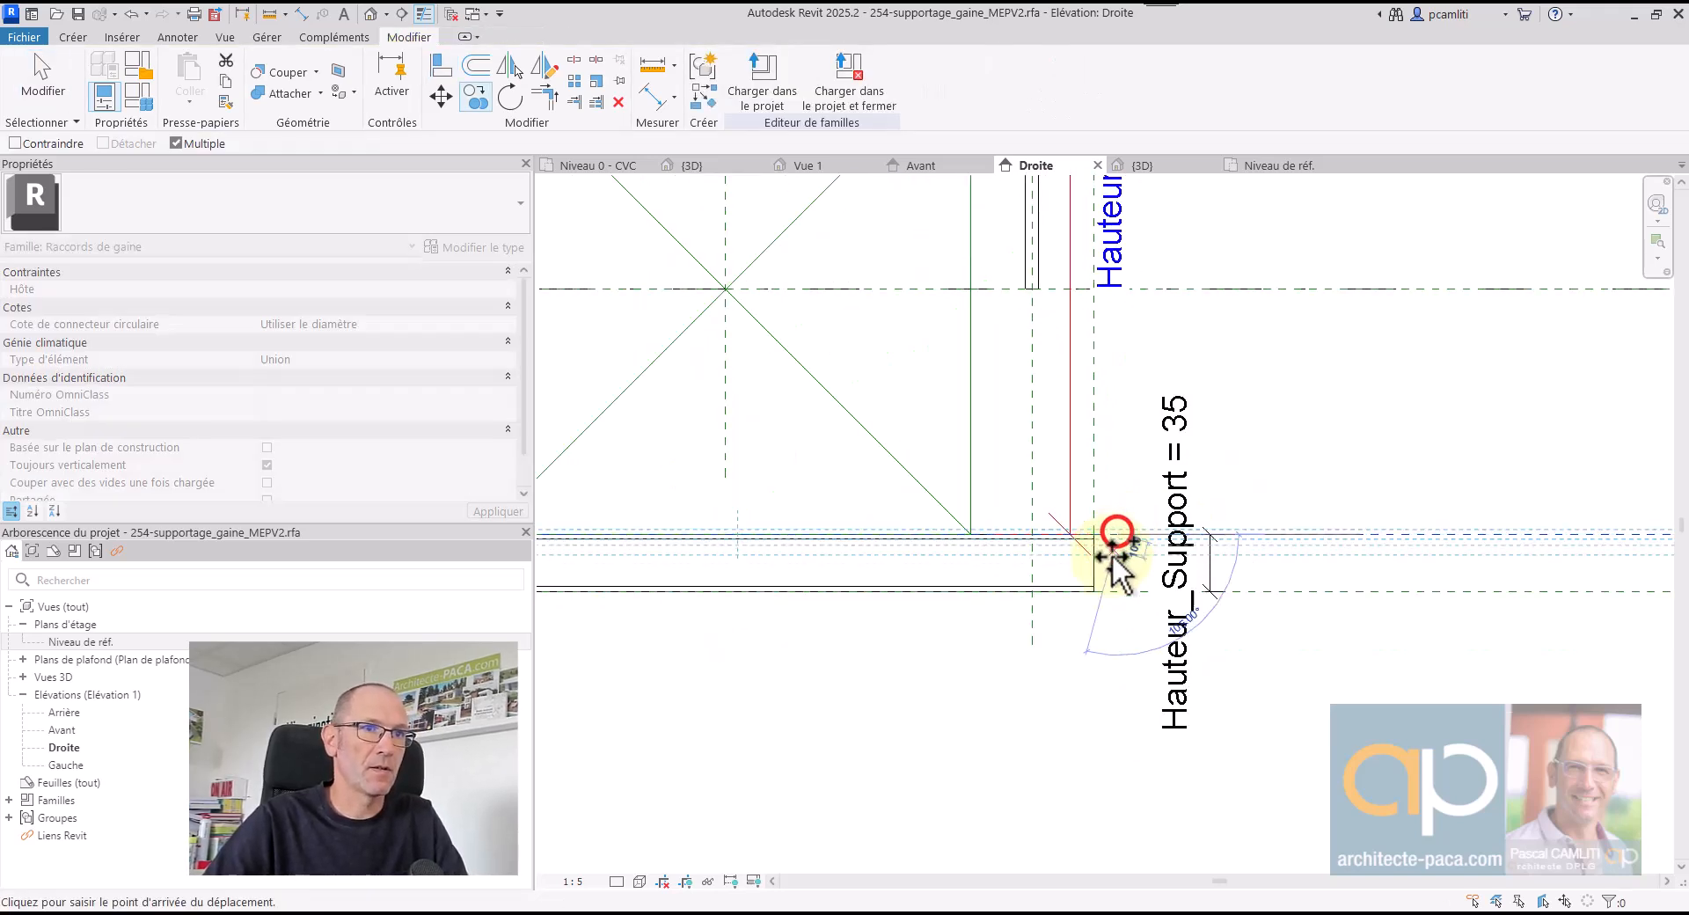
left_click(1121, 574)
key("Escape")
middle_click_drag(1143, 588, 1127, 528)
scroll(1124, 528, "up", 3)
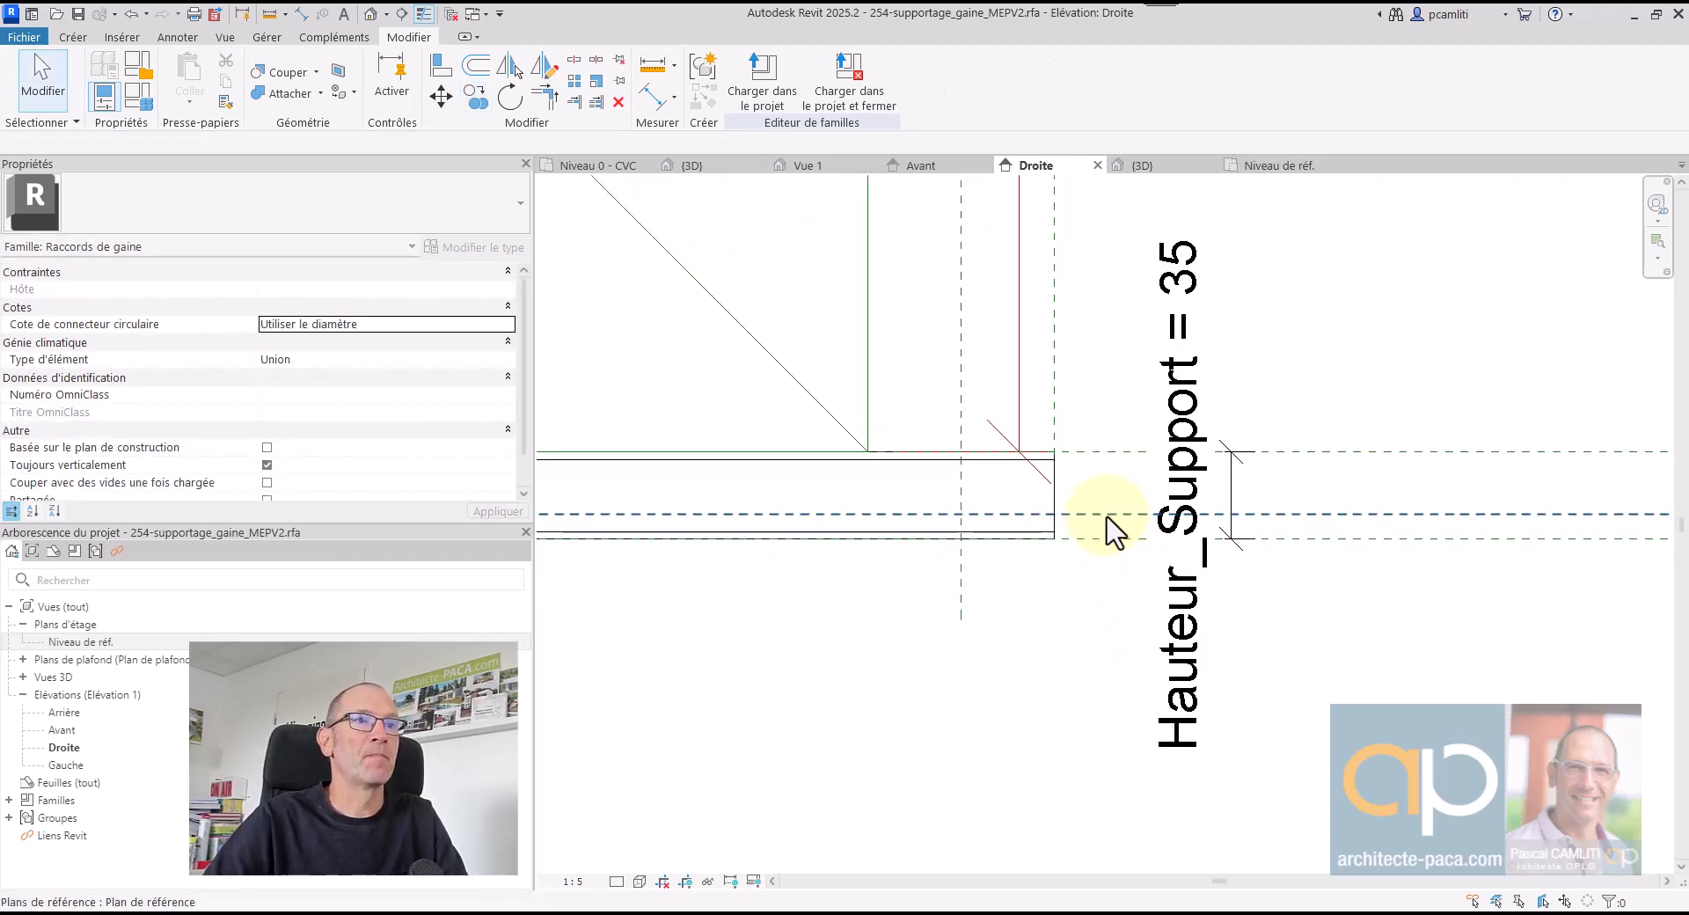
- Dimension the distance between the rail's bottom plane and the copied reference plane, and lock it
left_click(652, 96)
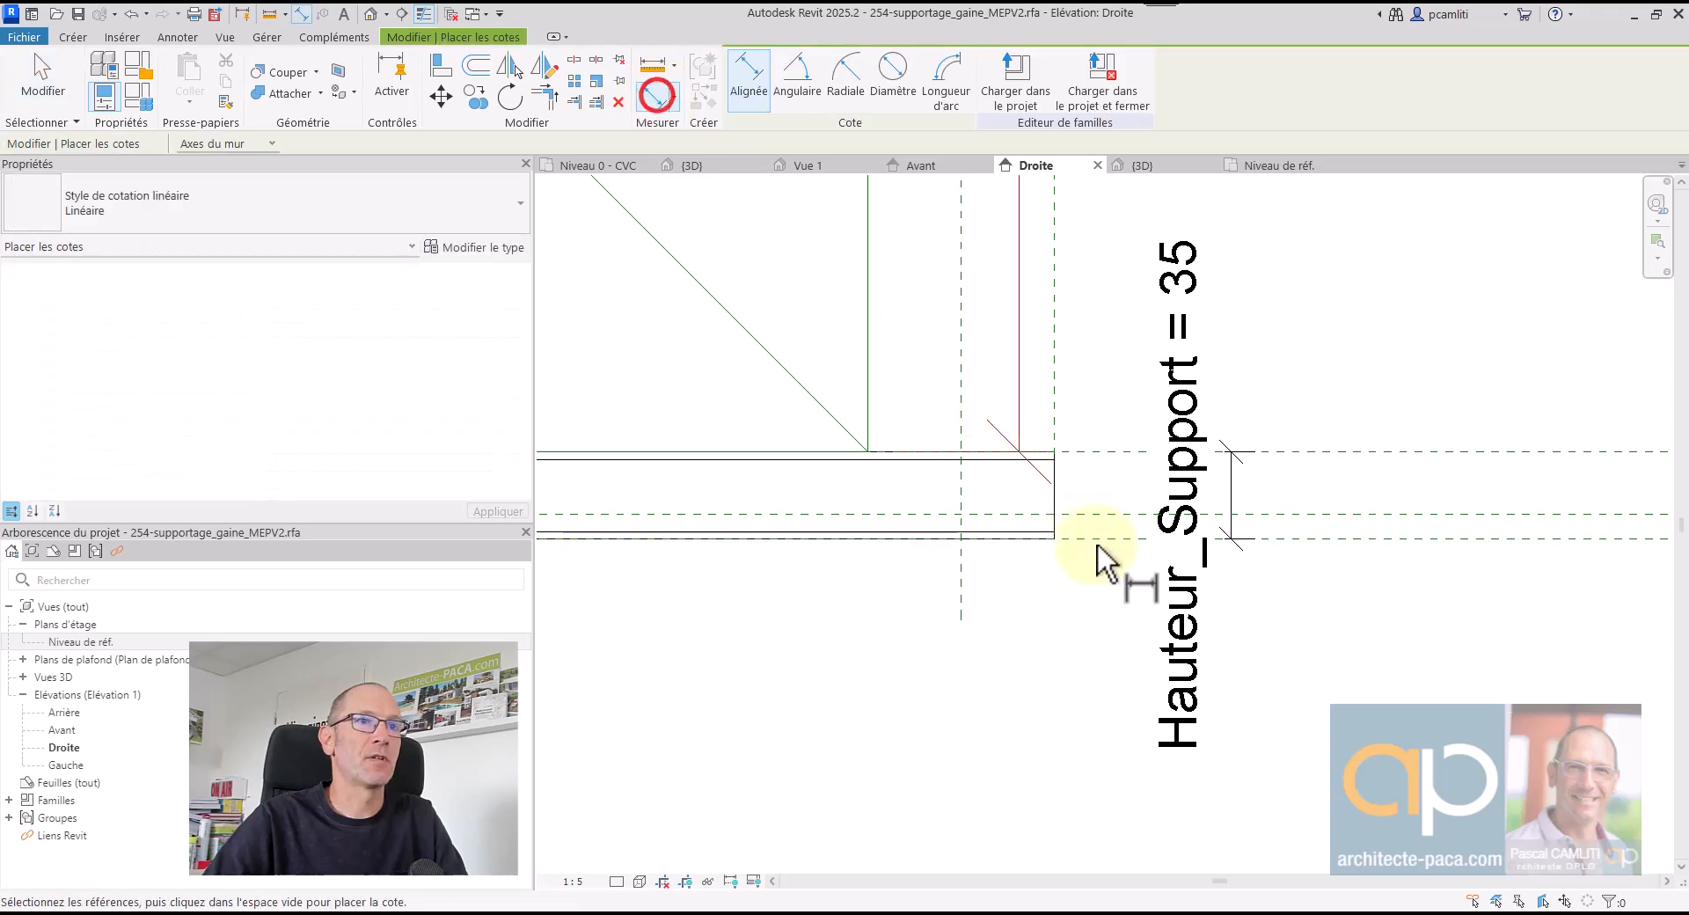
left_click(1098, 538)
left_click(1099, 514)
left_click(1402, 487)
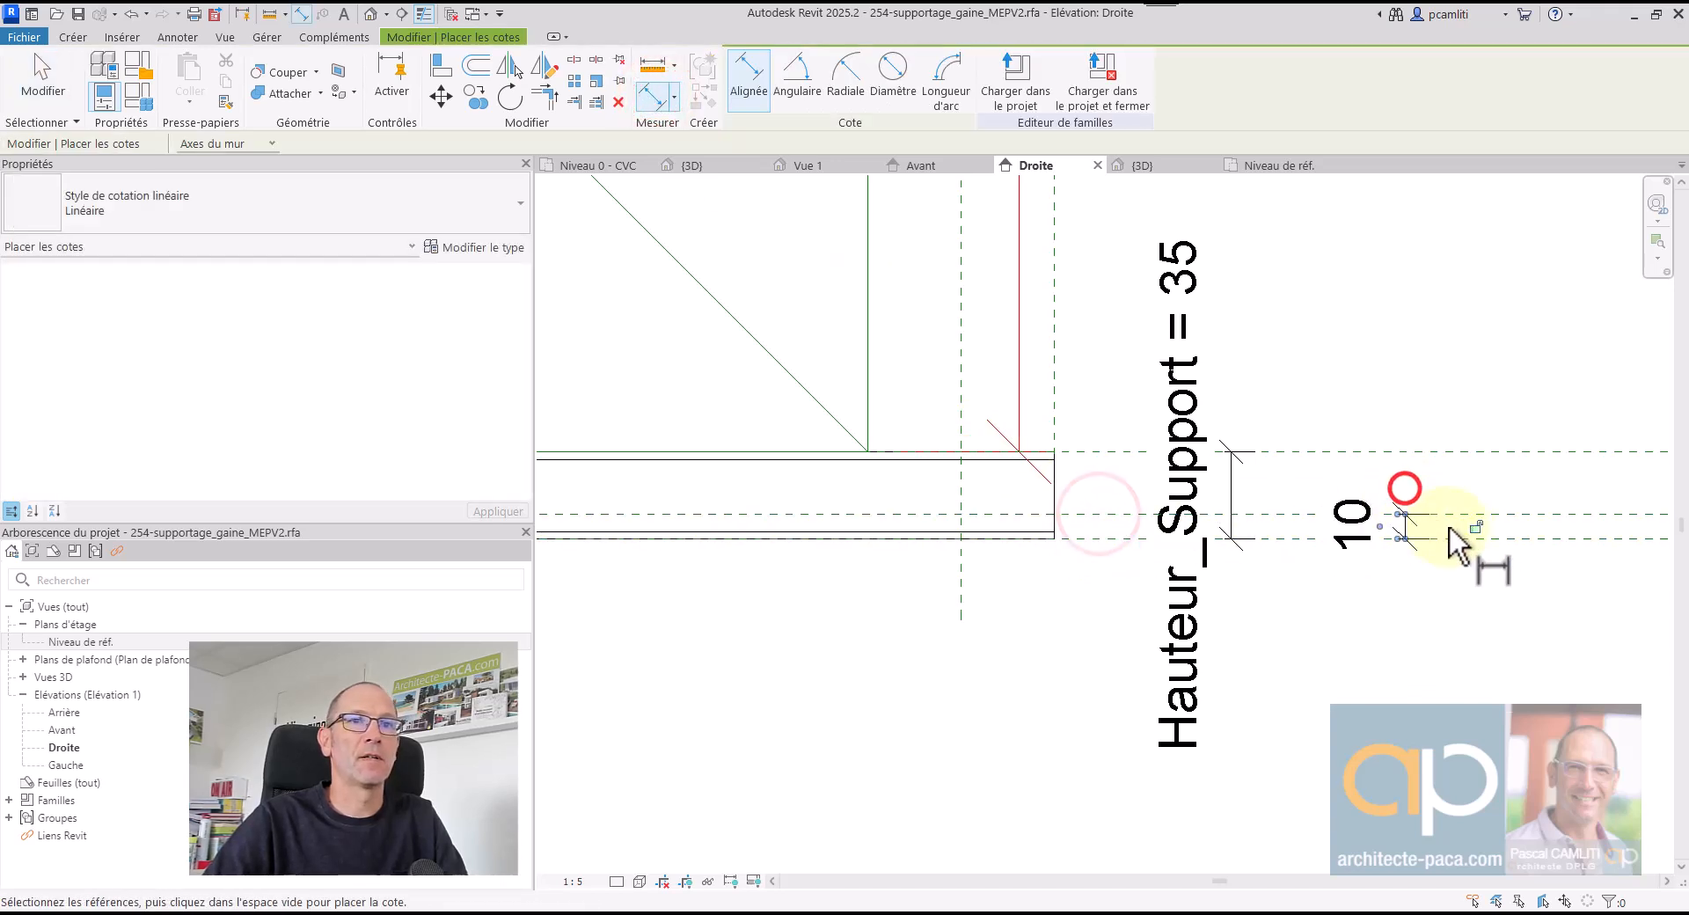
left_click(1469, 528)
key("Escape")
key("Escape")
scroll(1300, 373, "down", 3)
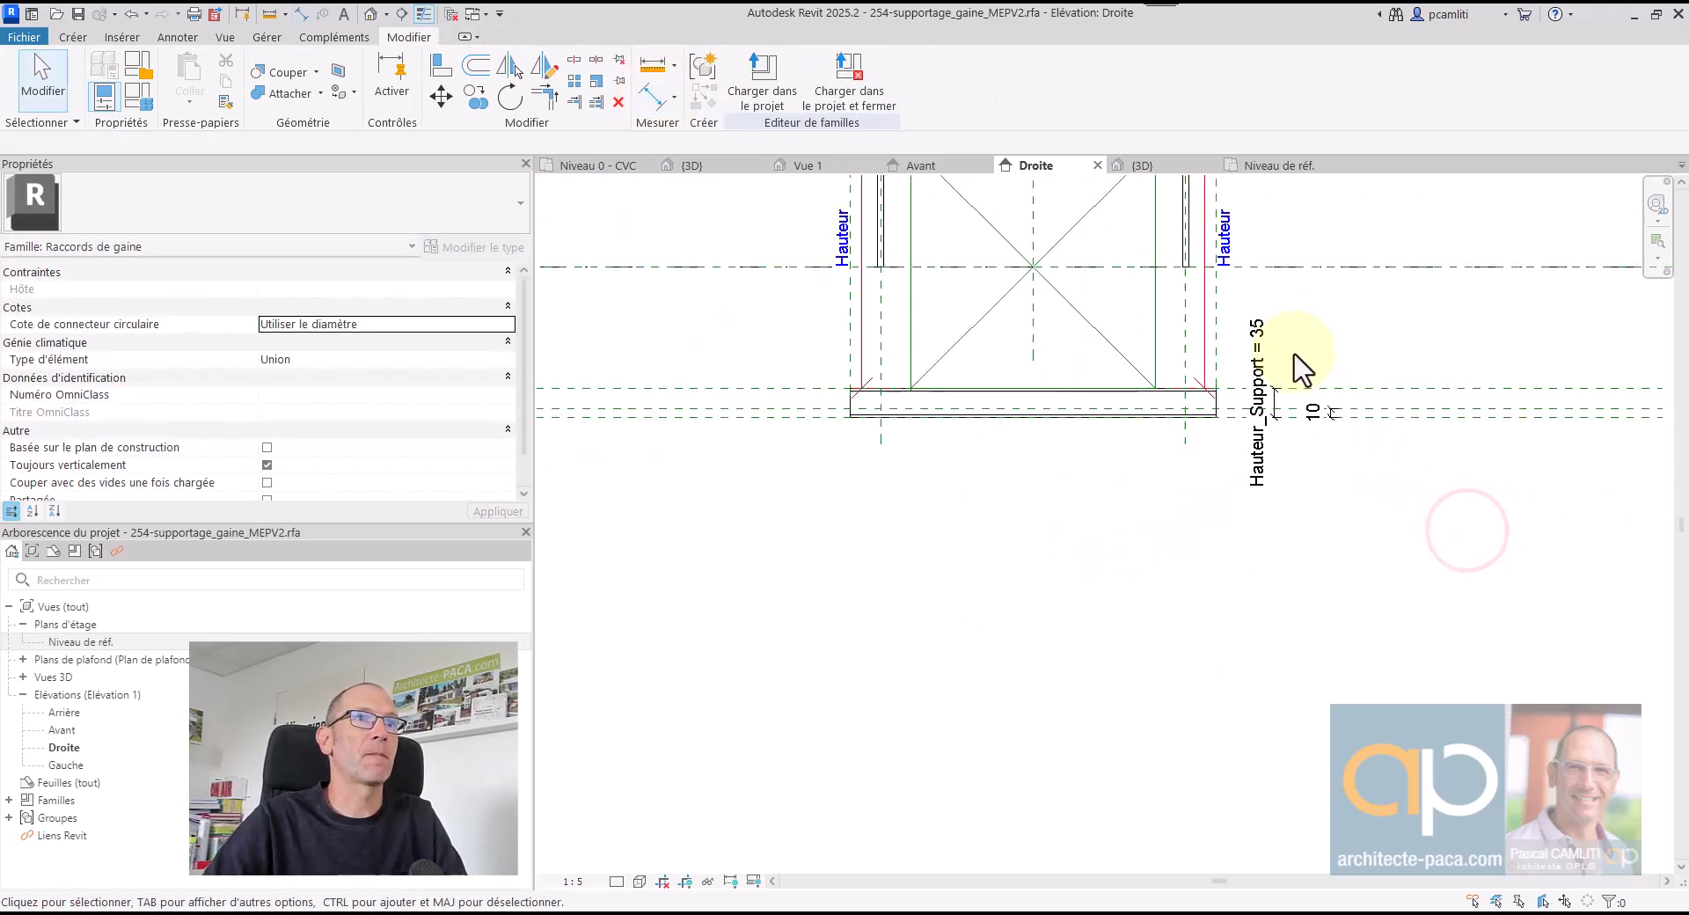
- Stretch the lower ends of the hanger rods down to the copied reference plane inside the rail and lock them to it
left_click(1192, 247)
scroll(1196, 256, "up", 2)
left_click_drag(947, 277, 968, 485)
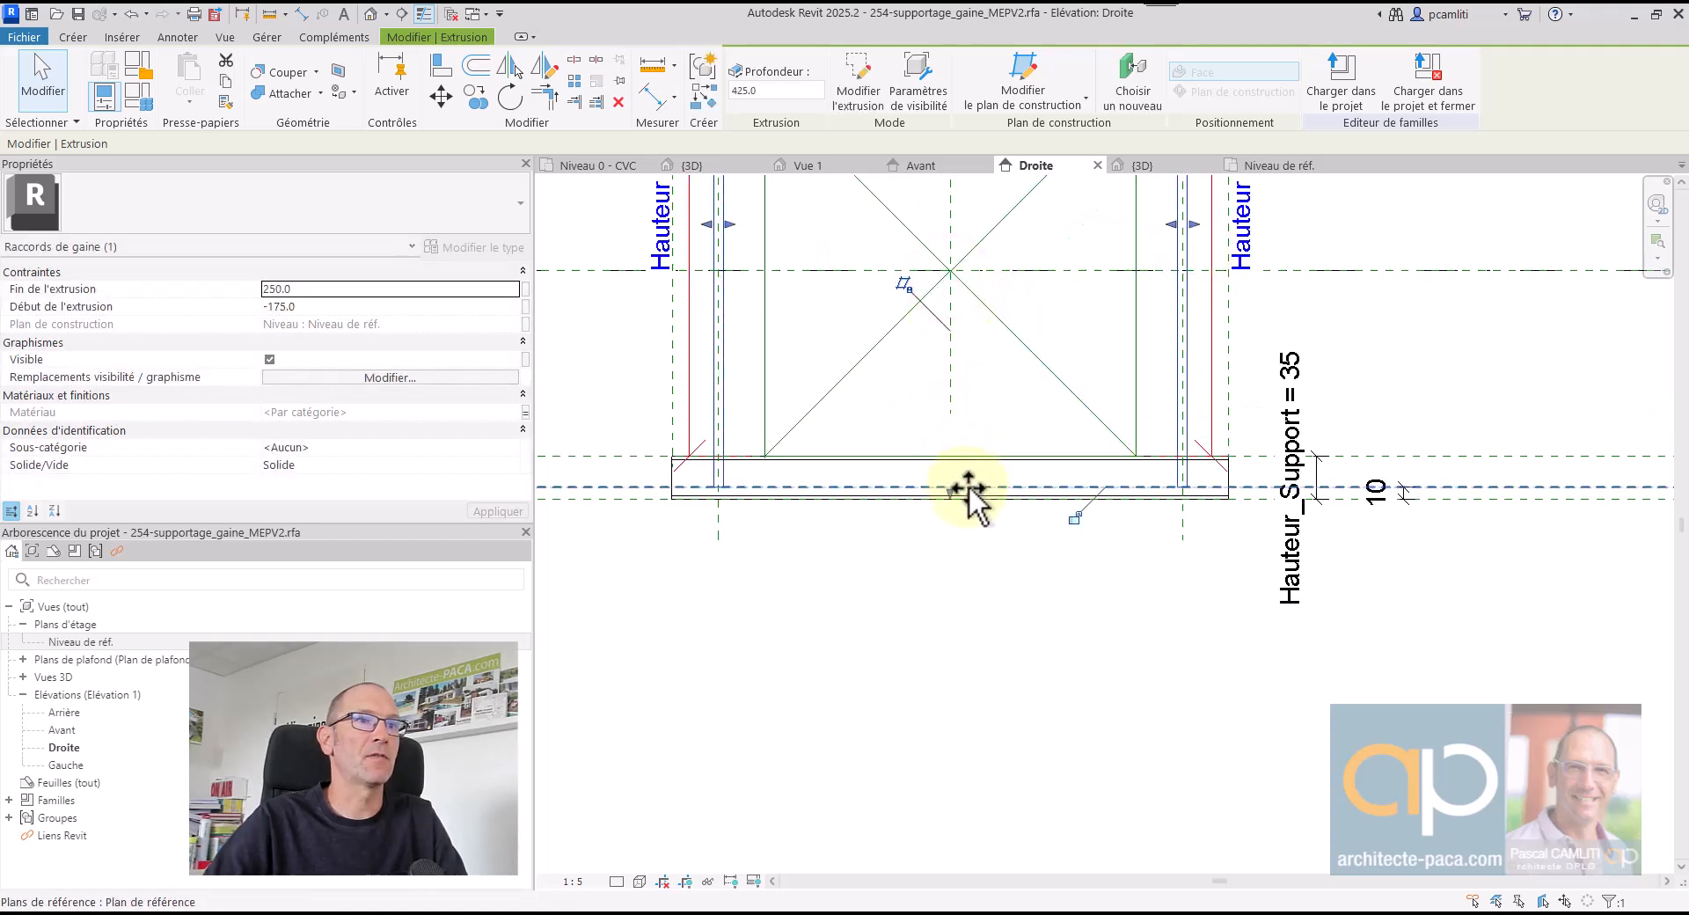
left_click(1078, 517)
middle_click_drag(1177, 597, 1034, 673)
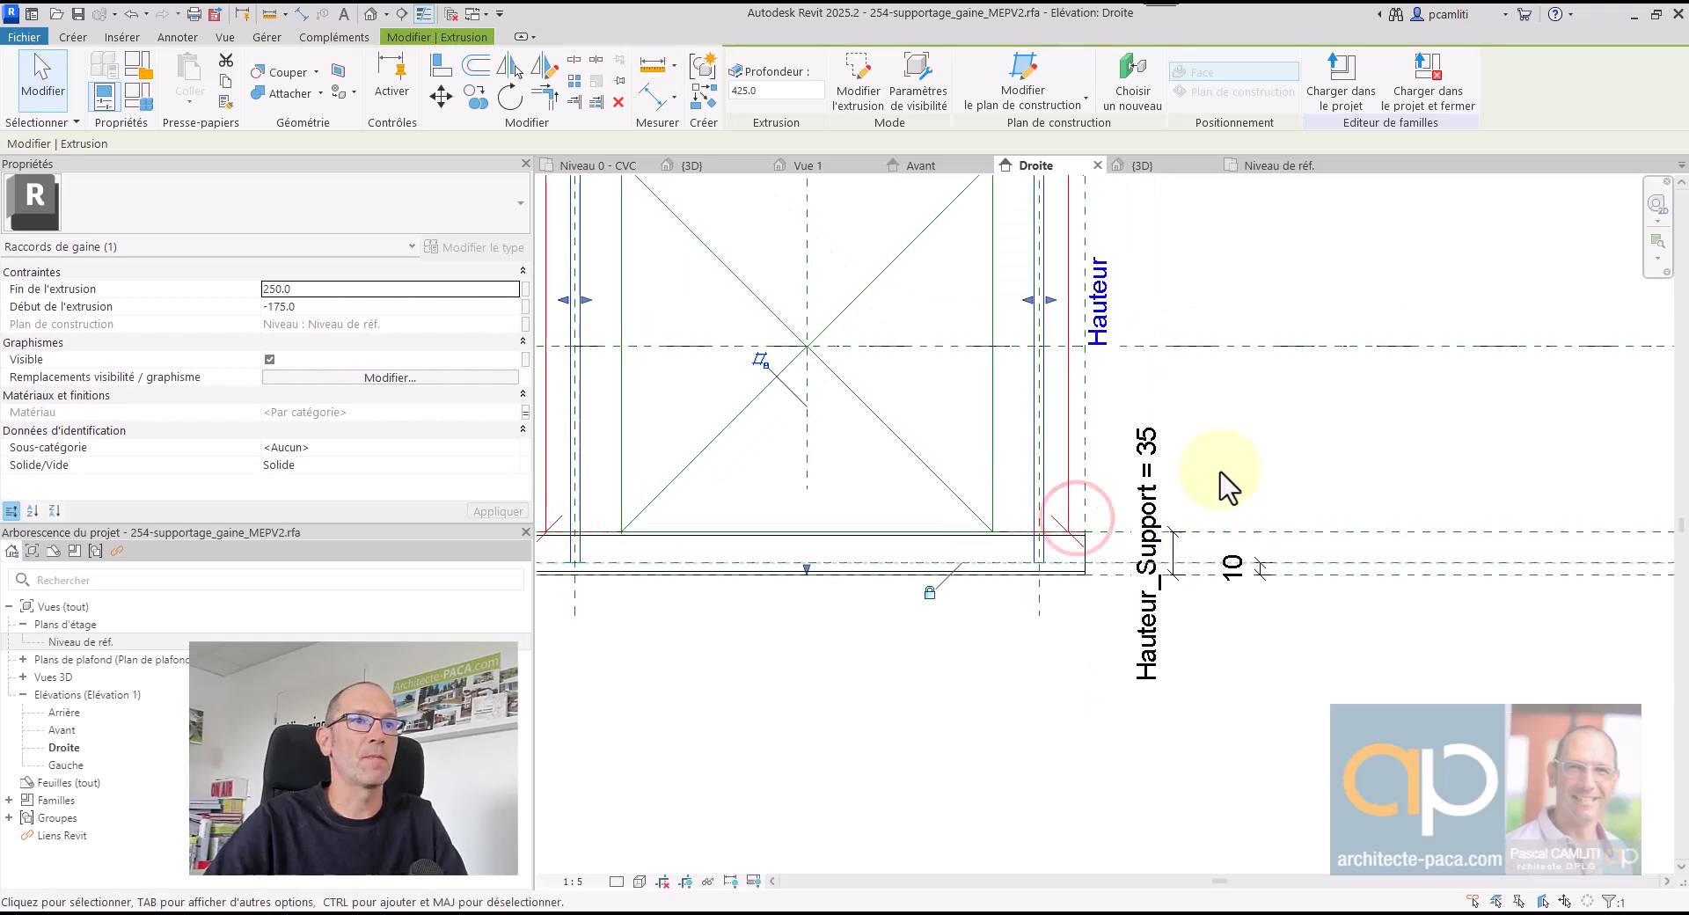
left_click(1230, 451)
- Stretch the upper ends of the hanger rods to the upper horizontal reference plane and lock them to it
scroll(1235, 422, "down", 2)
scroll(1026, 422, "up", 2)
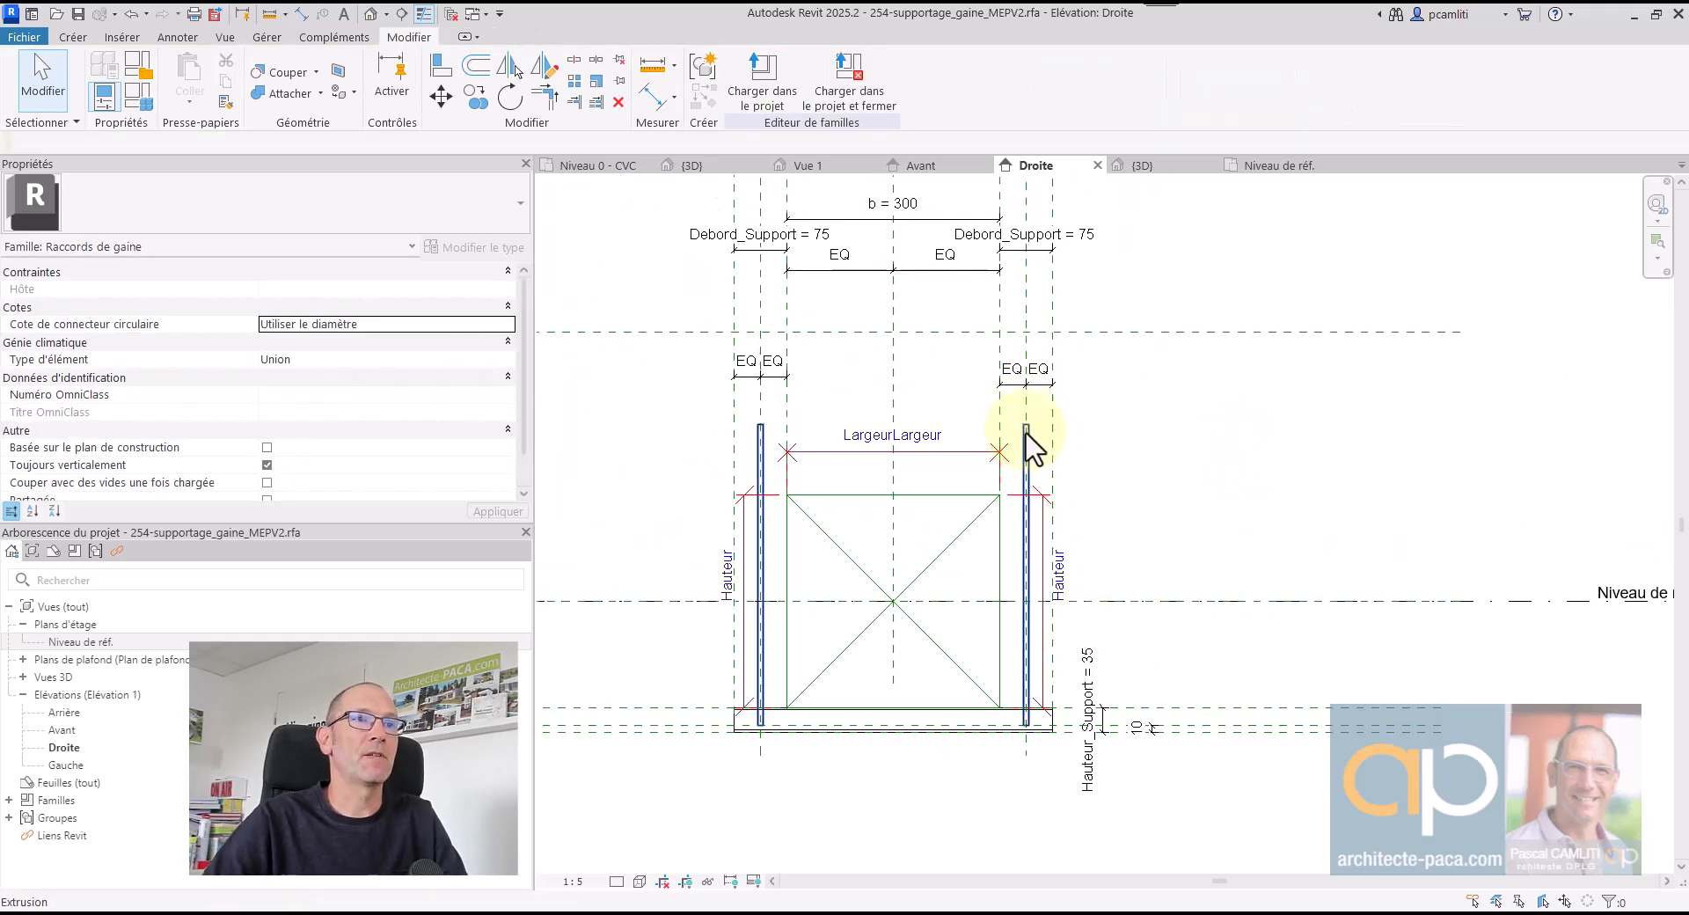
left_click(1026, 430)
left_click_drag(823, 419, 822, 286)
left_click(1136, 256)
scroll(1233, 393, "down", 2)
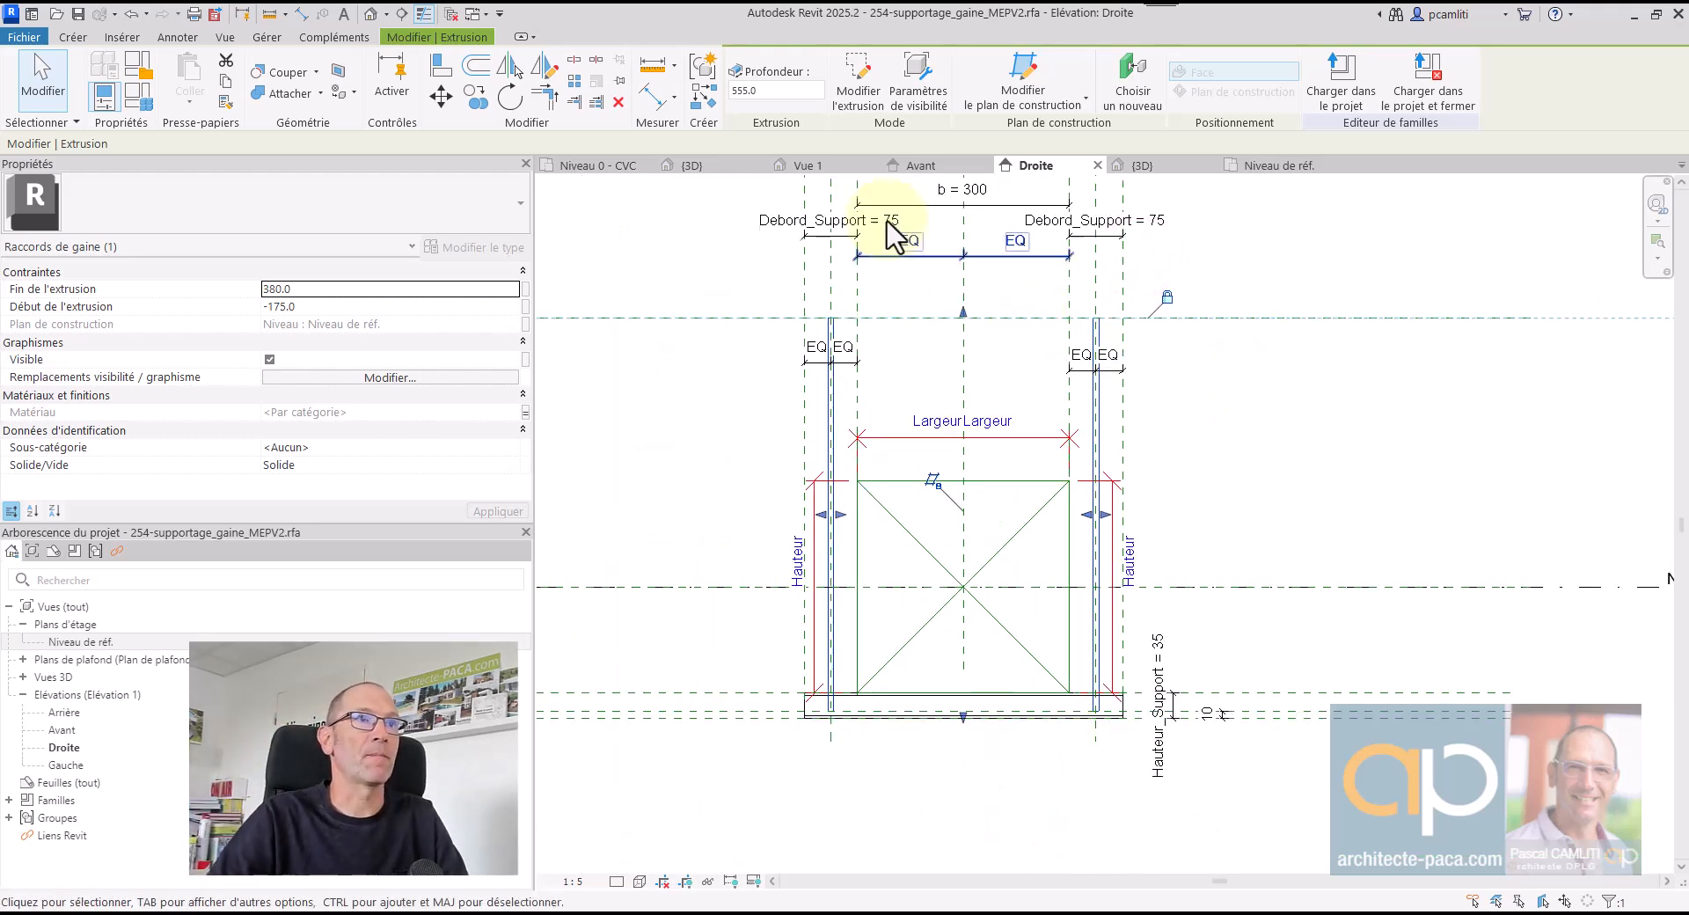
- Dimension the height from the duct's central horizontal reference plane to the upper reference plane at the rod tops
left_click(658, 95)
left_click(1242, 587)
key("Escape")
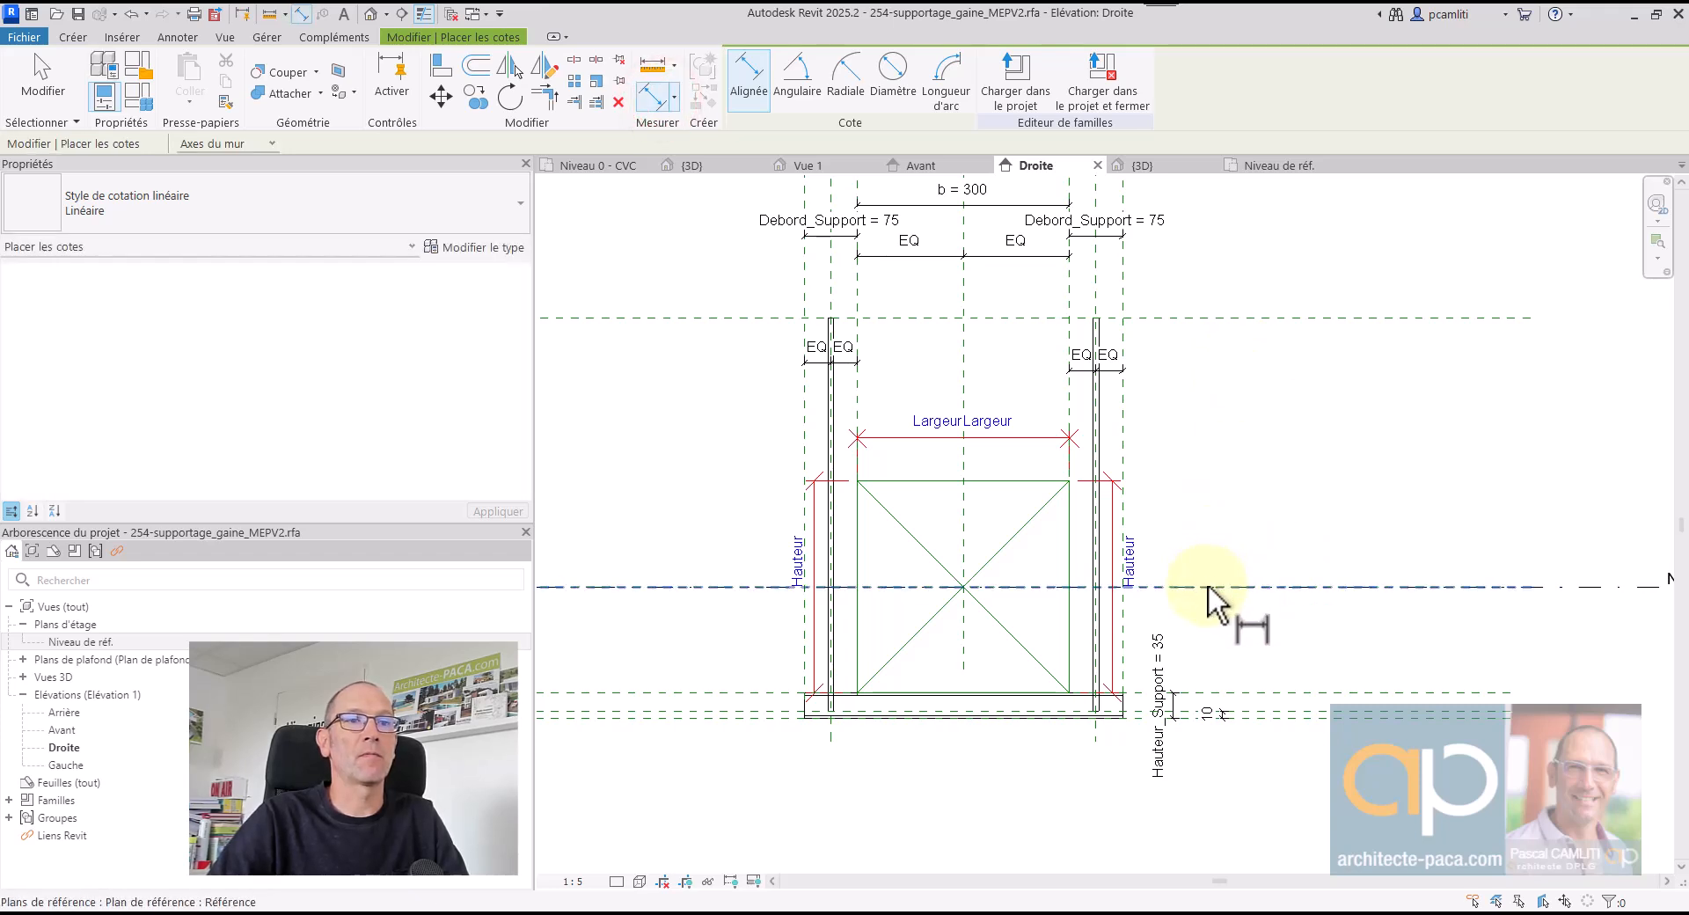
left_click(1208, 586)
left_click(1207, 317)
left_click(1249, 354)
key("Escape")
key("Escape")
- Label the rod height dimension with a new instance family parameter named Hauteur_Tige
left_click(1249, 354)
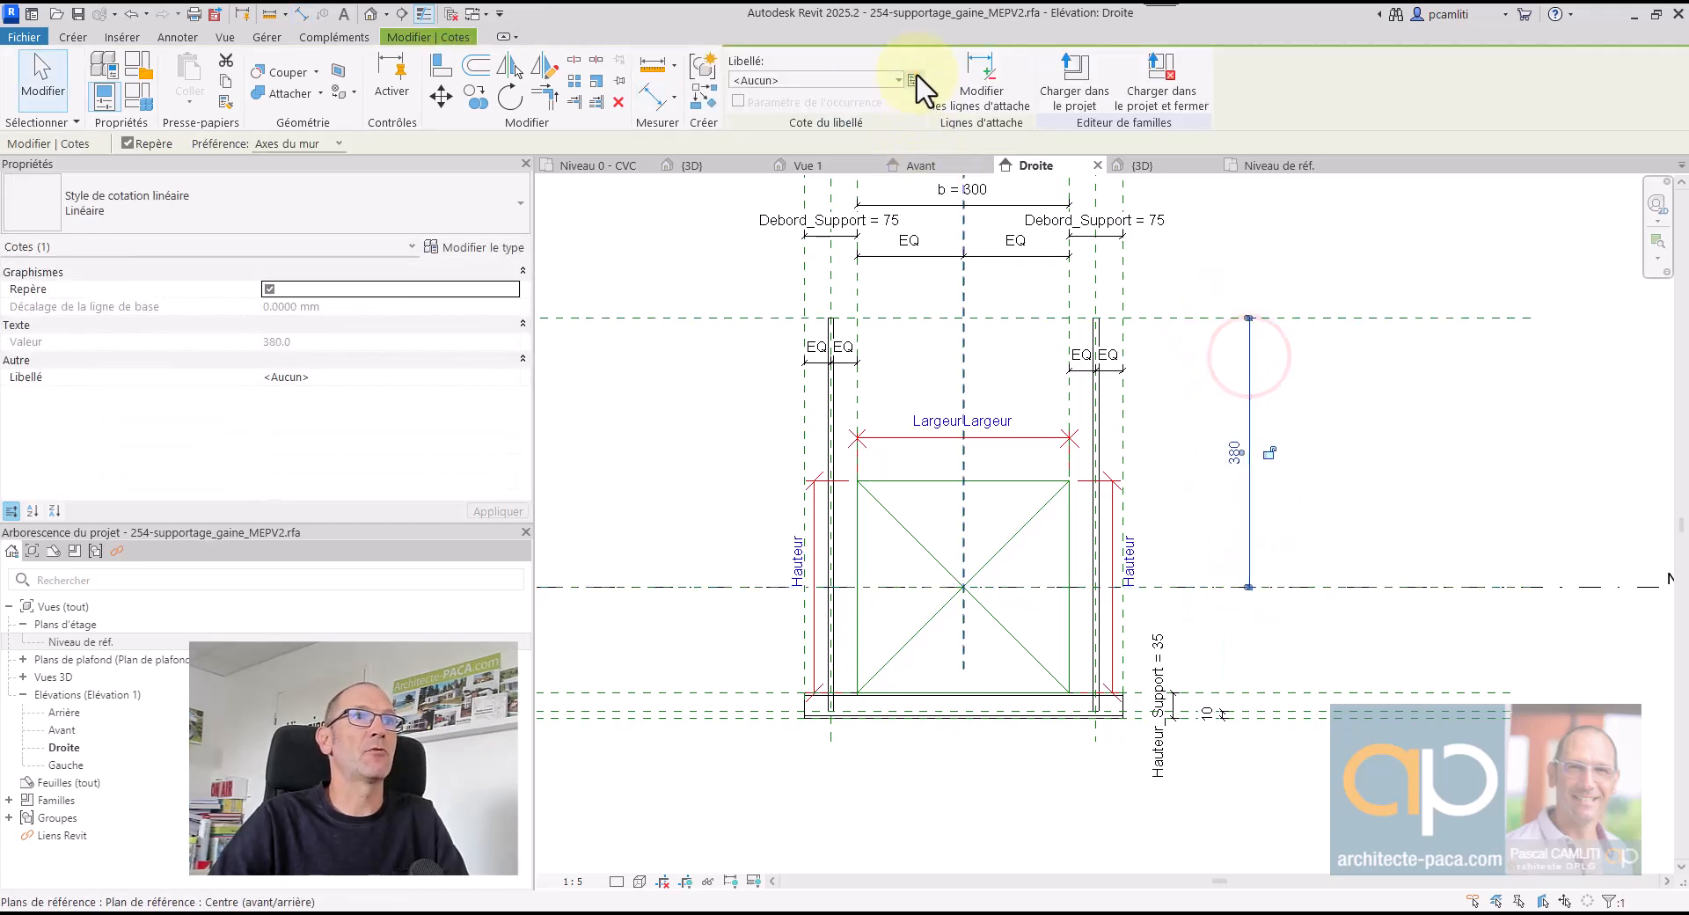
left_click(913, 77)
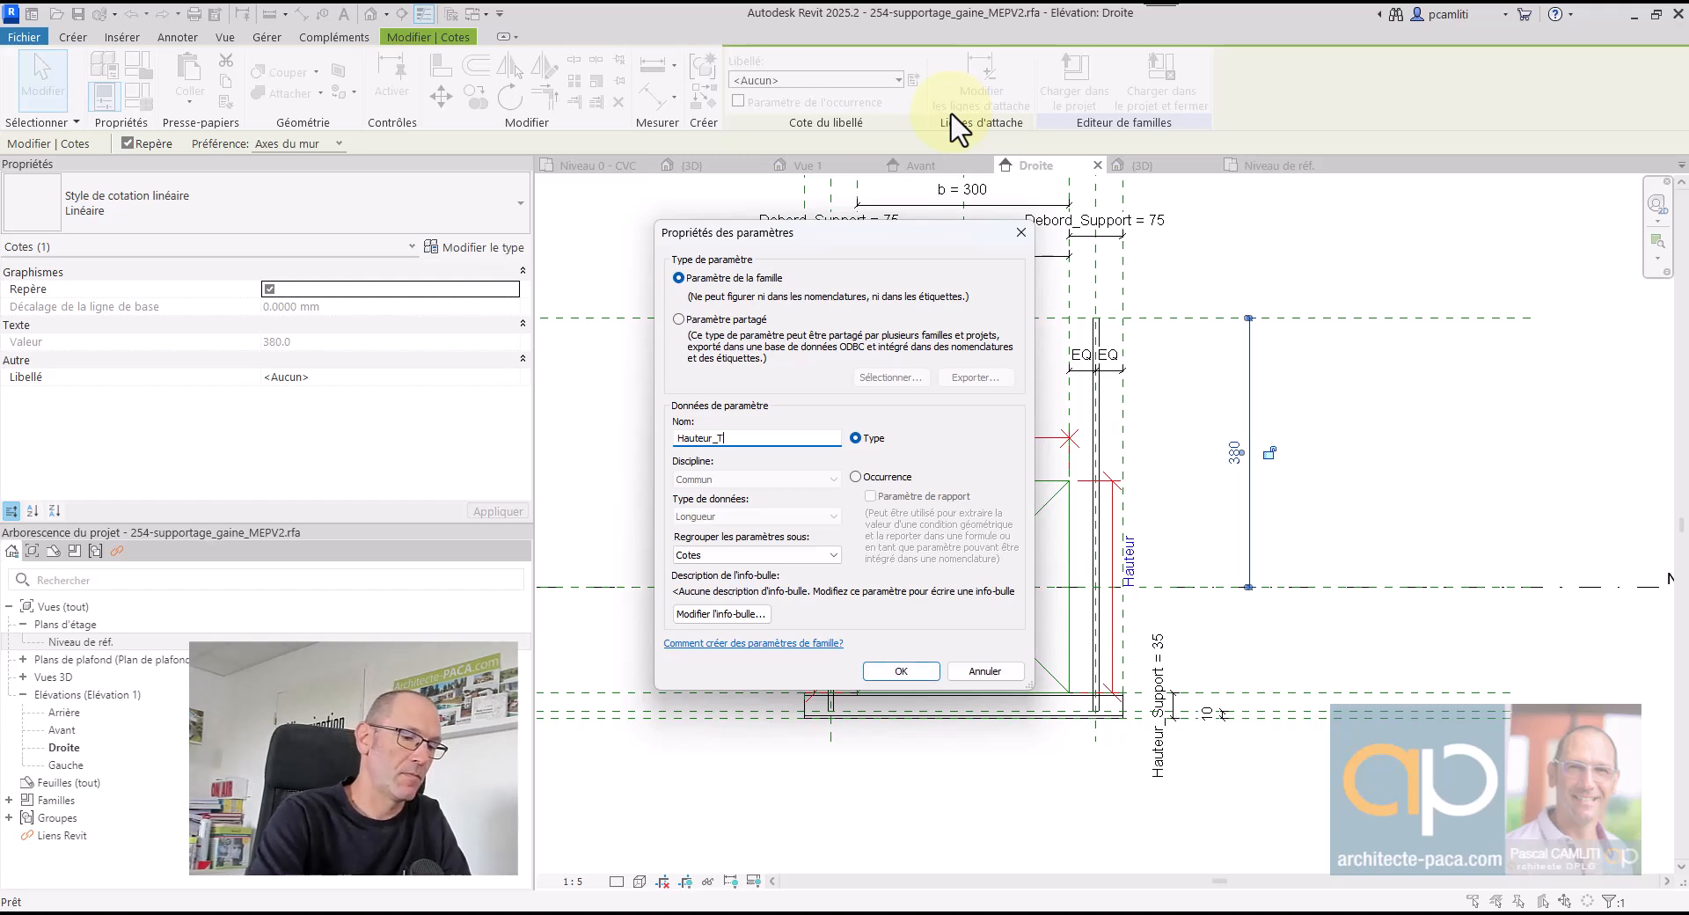
left_click(855, 477)
left_click(915, 673)
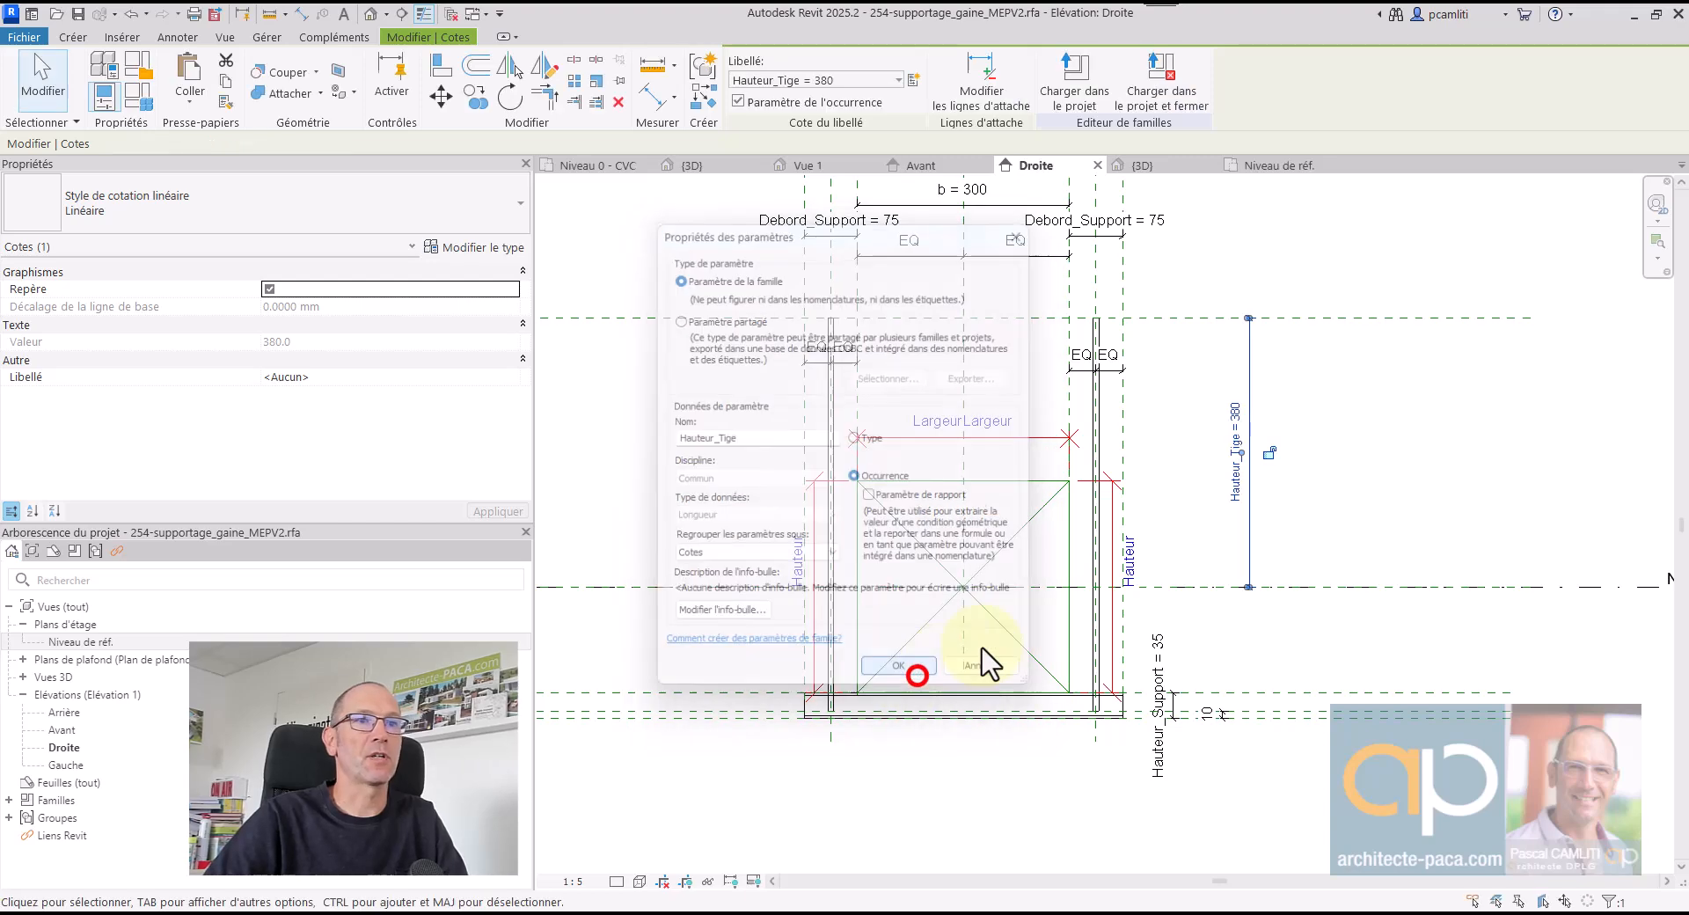
left_click(1407, 488)
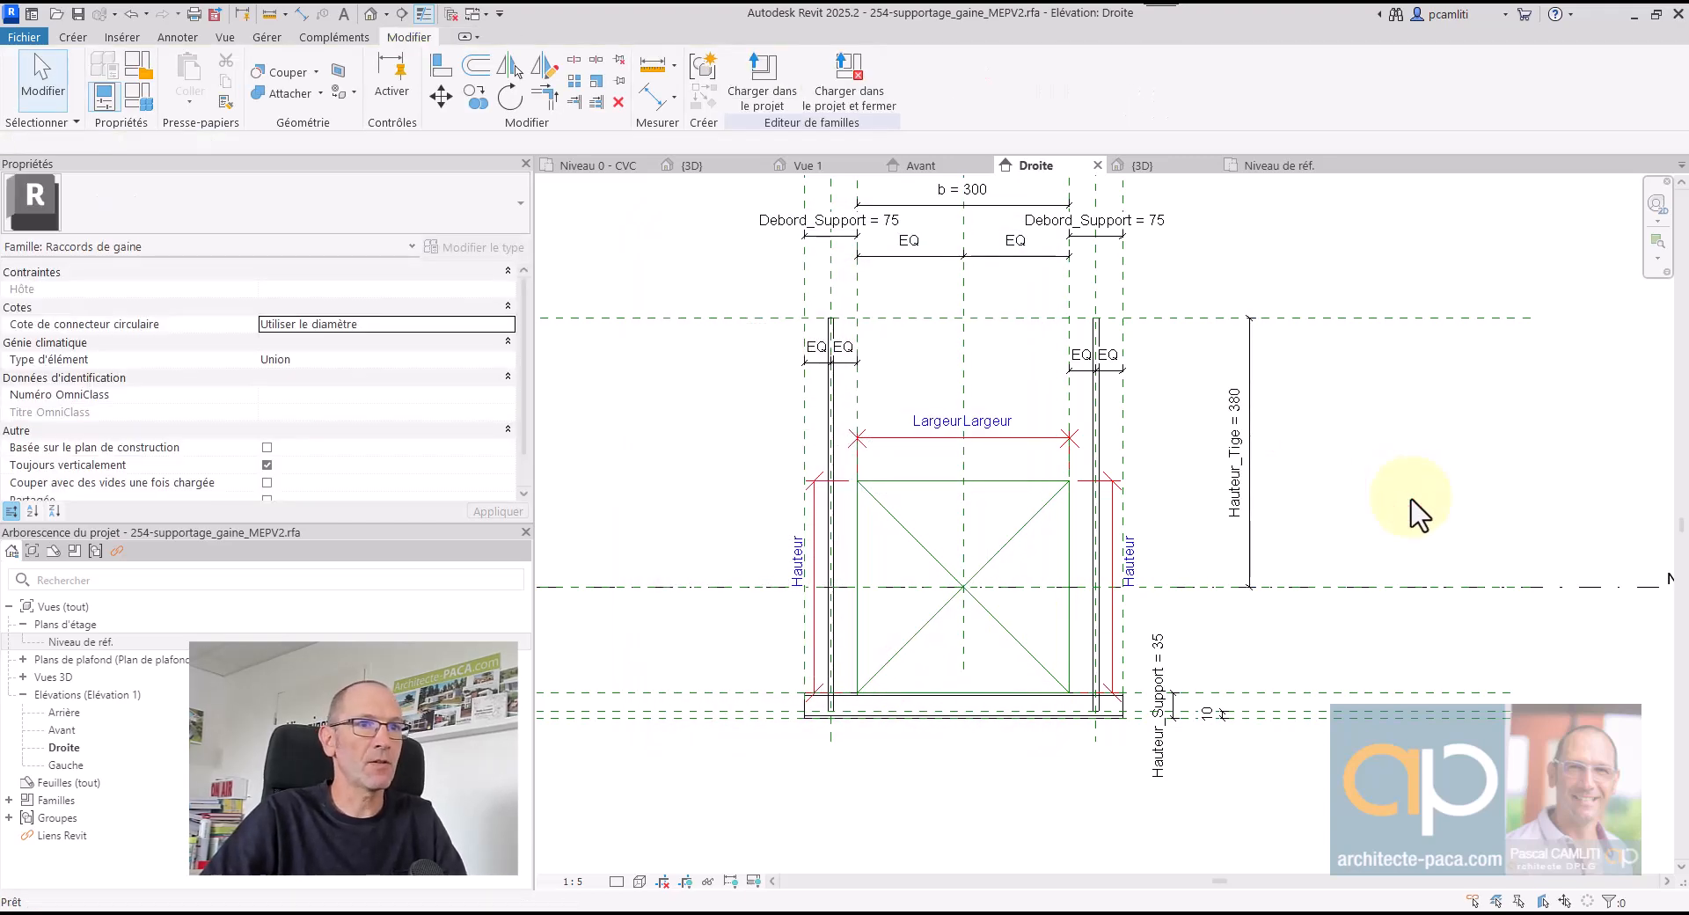
- Examine the rail and rods in the 3D view and check the parameters listed in the family types
scroll(1064, 660, "up", 5)
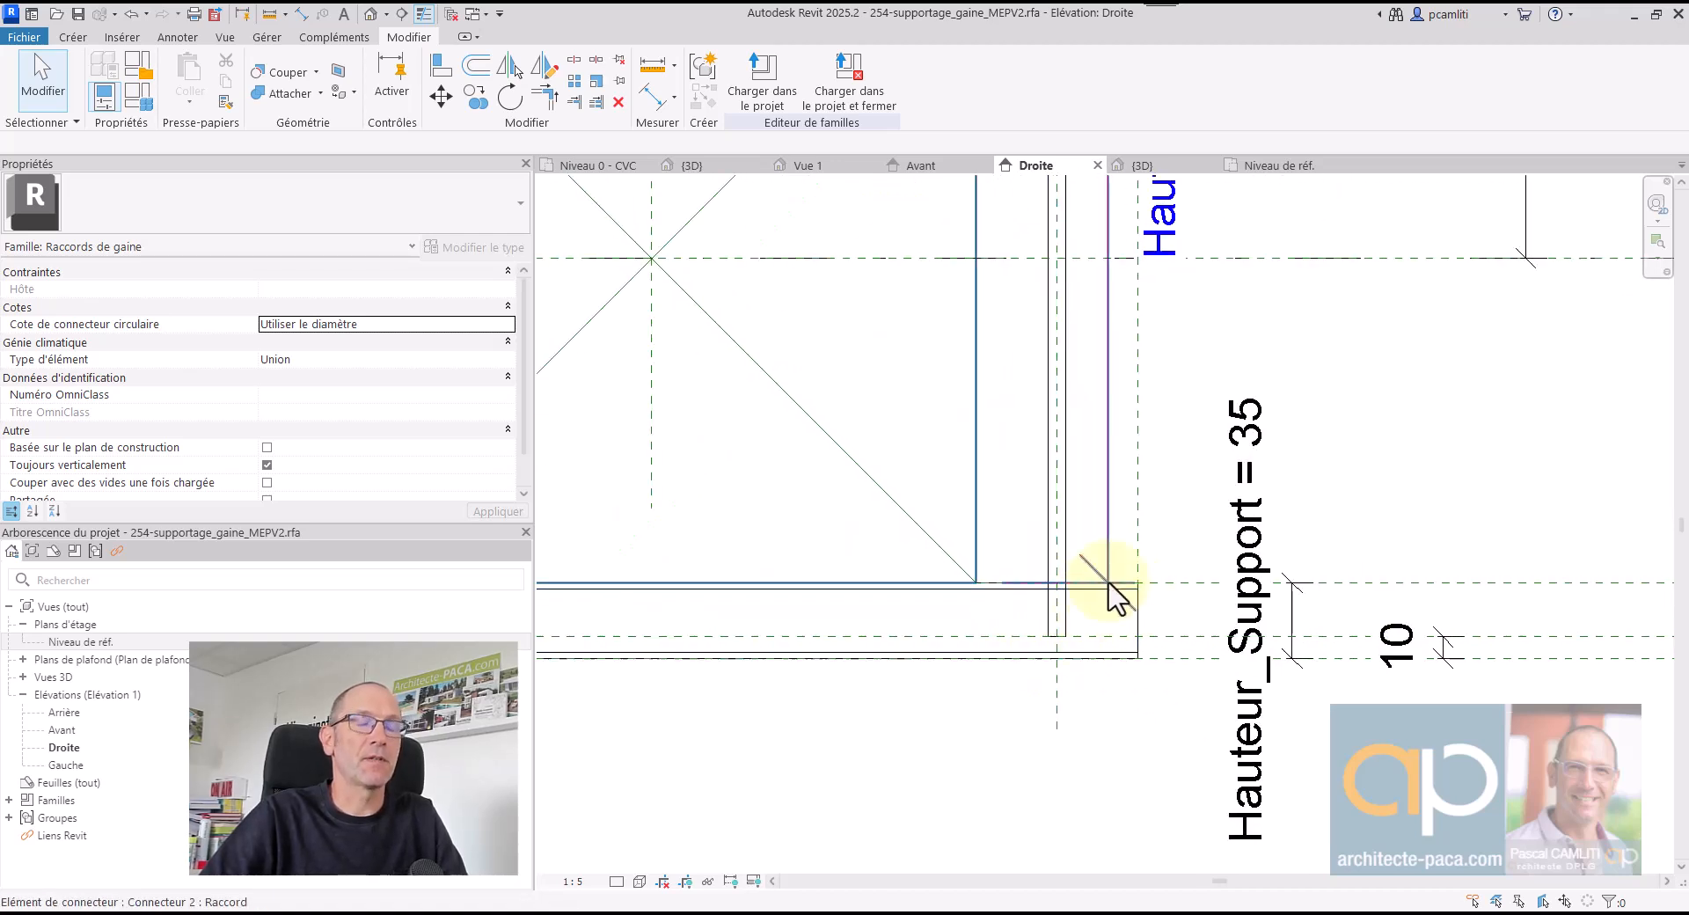
key("ctrl+Tab")
middle_click_drag(1102, 631, 1170, 699, "shift")
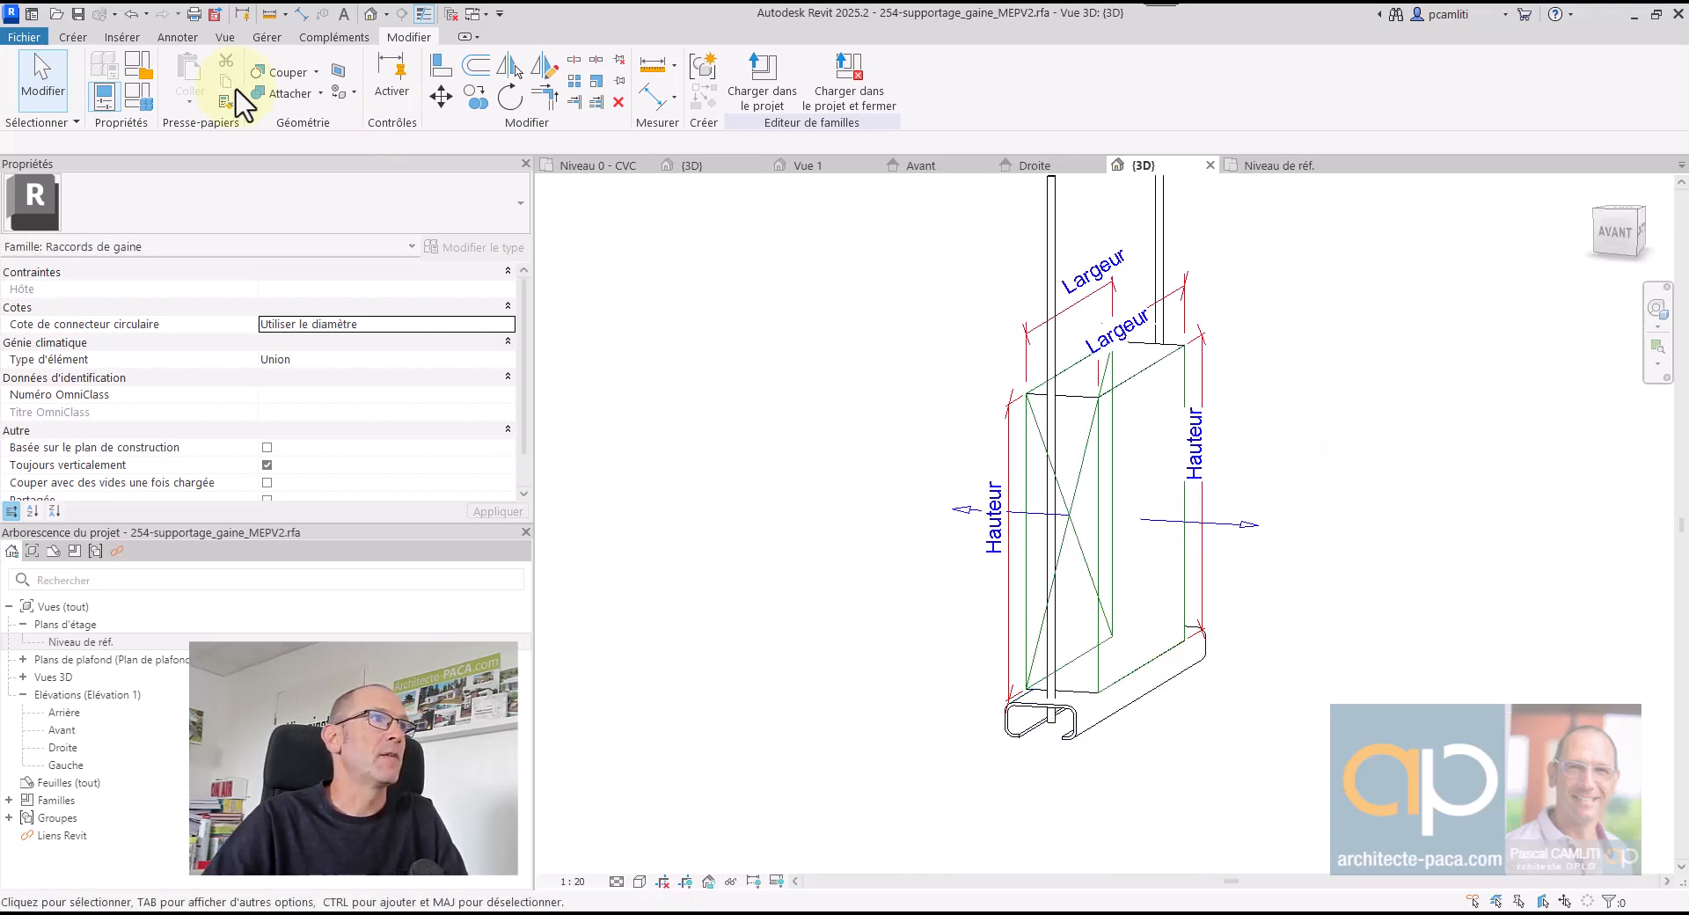
left_click(146, 93)
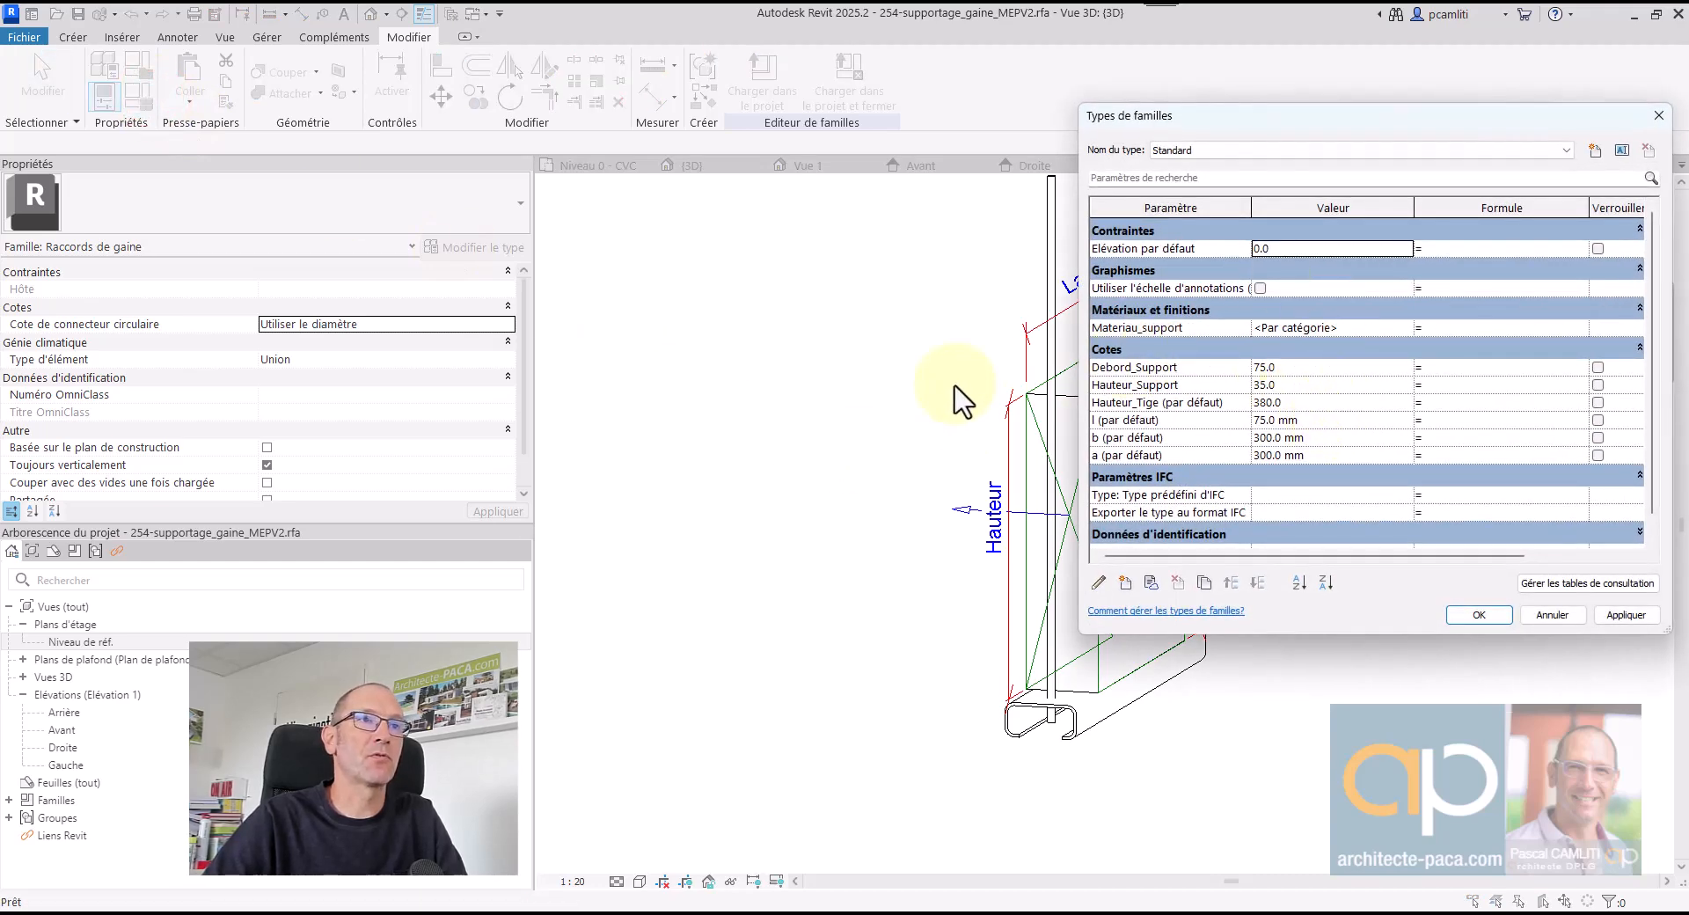
left_click(1559, 614)
middle_click_drag(1489, 683, 942, 509, "shift")
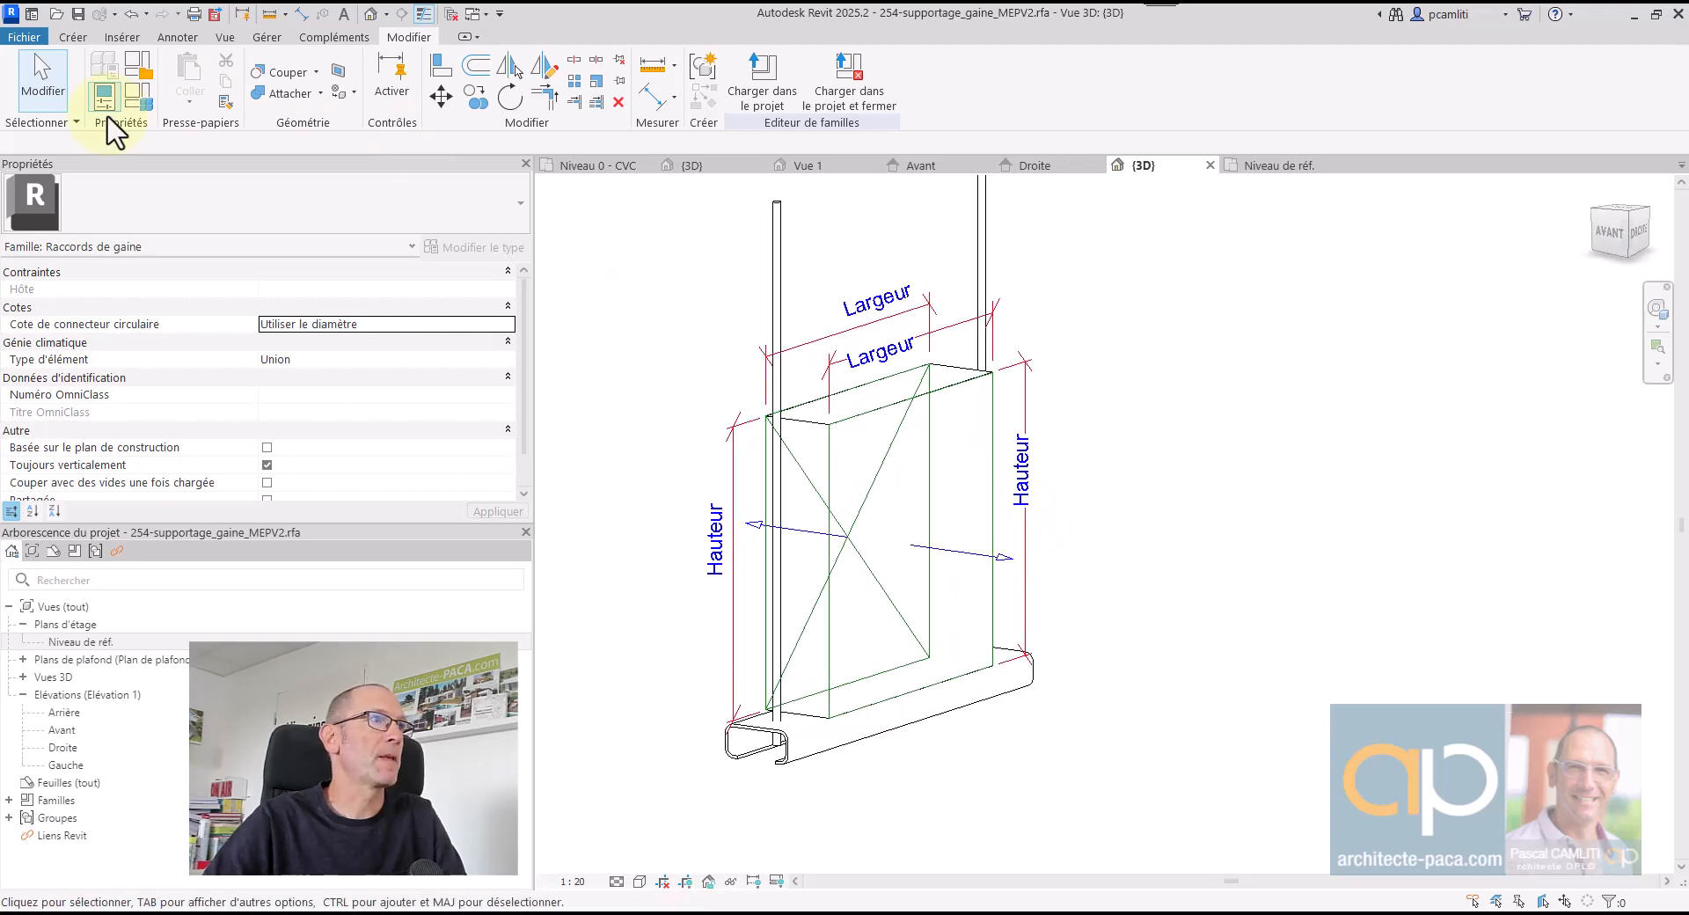
- Set the family's b parameter to 350 mm and apply it to the model
left_click(133, 103)
left_click(1342, 437)
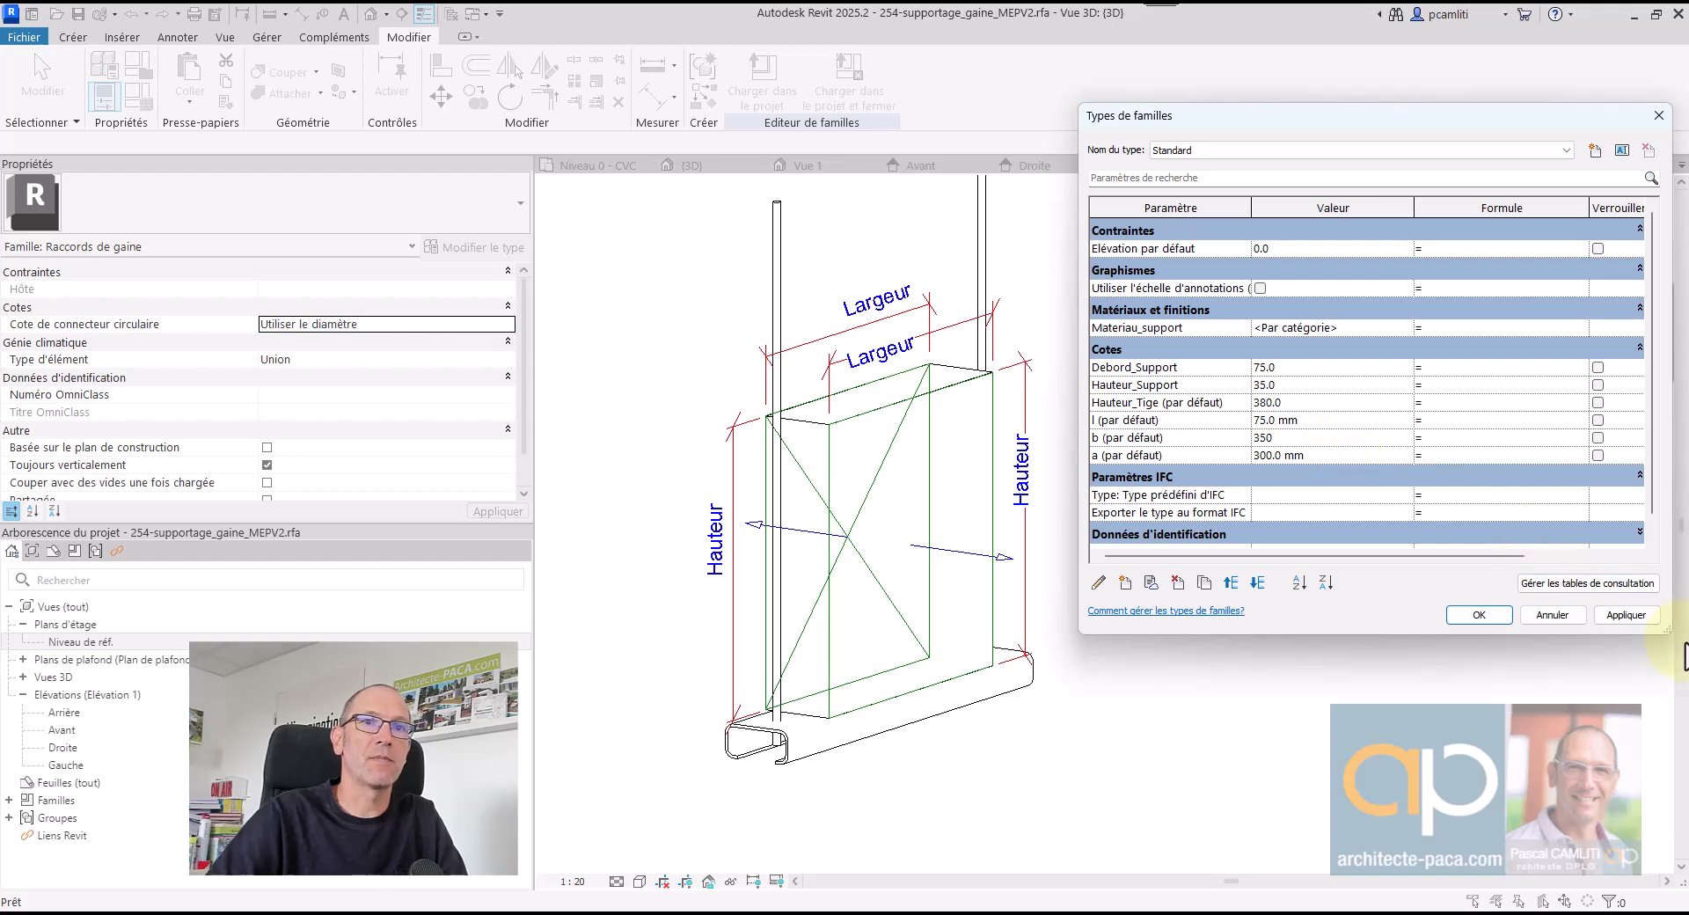
left_click(1627, 621)
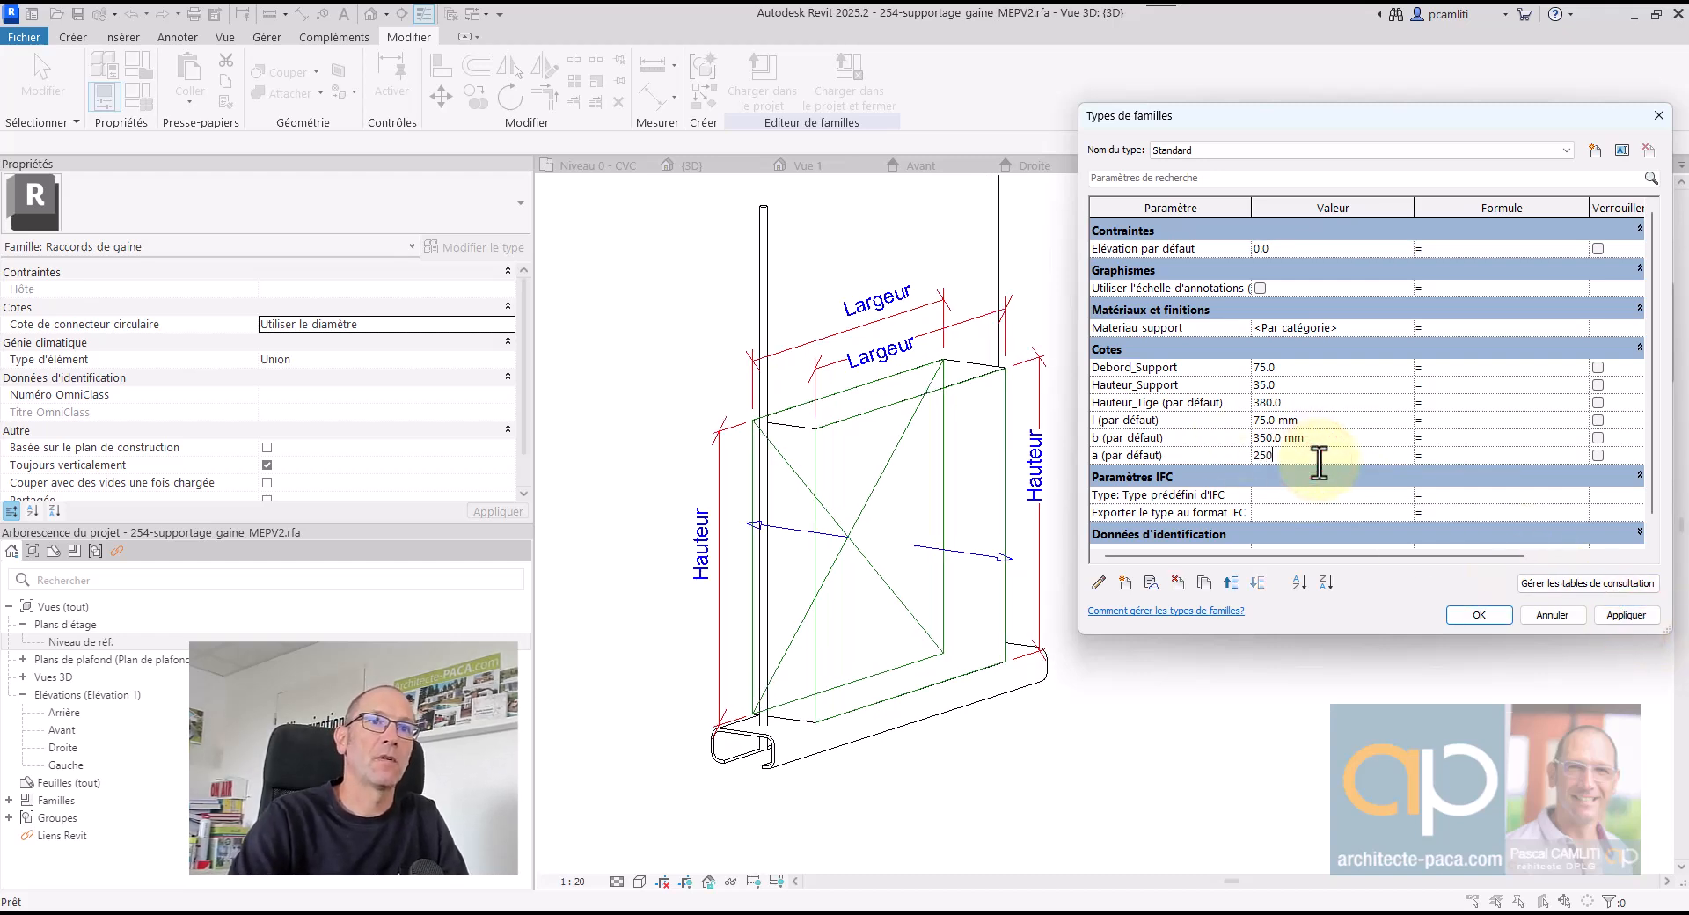
- Set the family's a parameter to 250 mm, removing the conflicting constraints, and accept the family types
left_click(1641, 615)
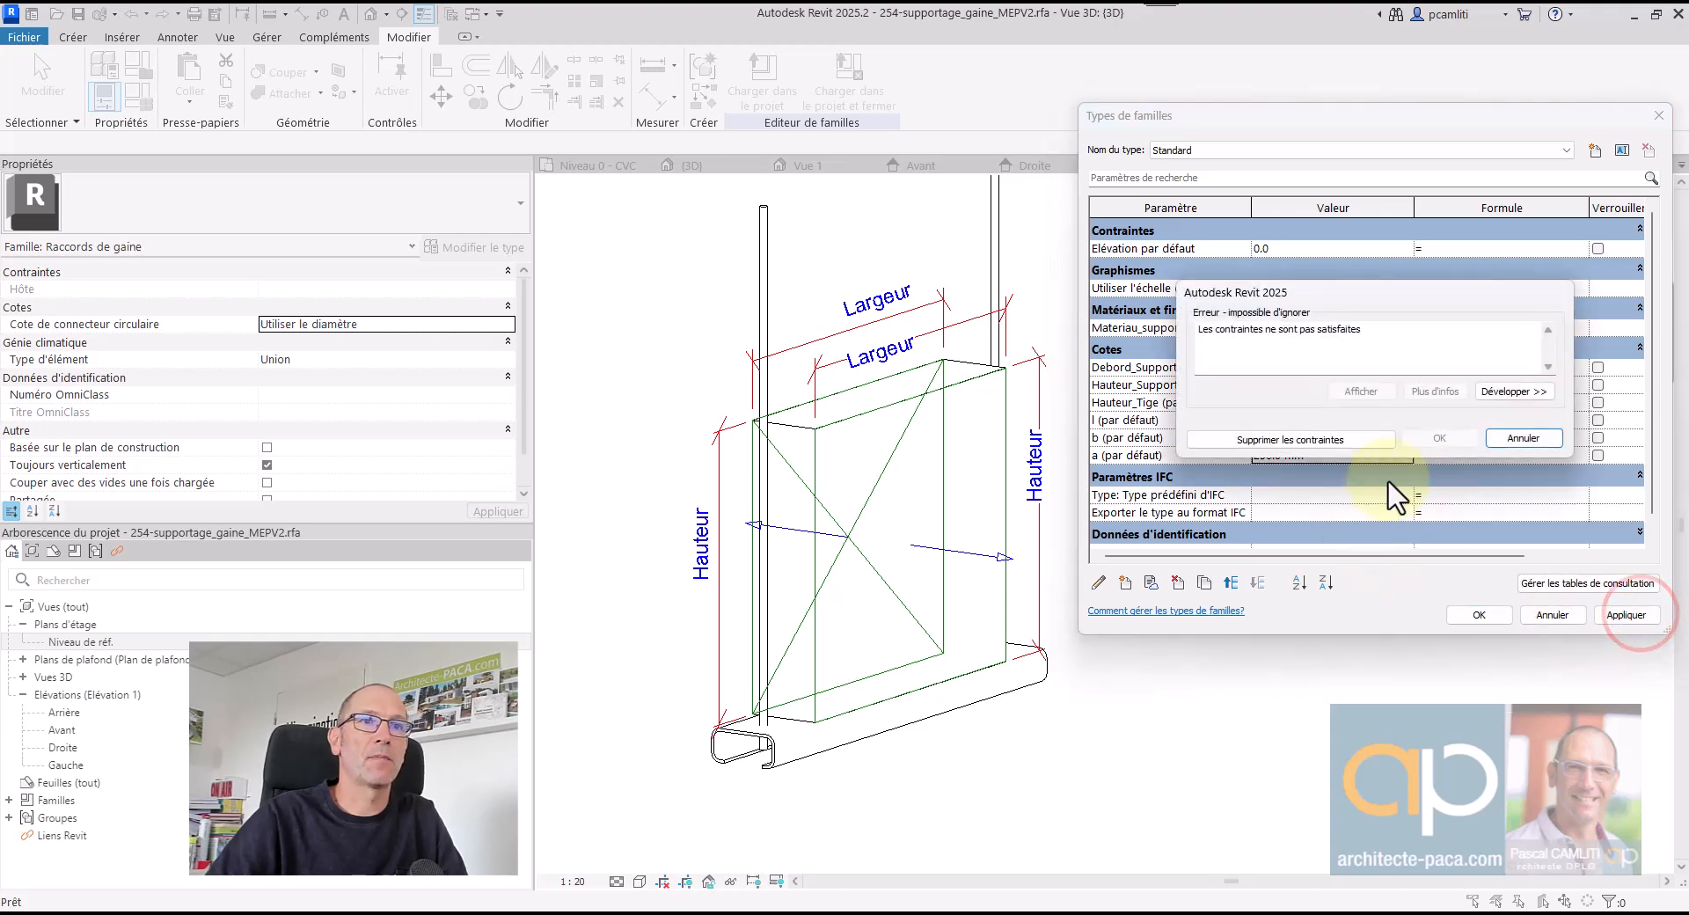
left_click(1332, 434)
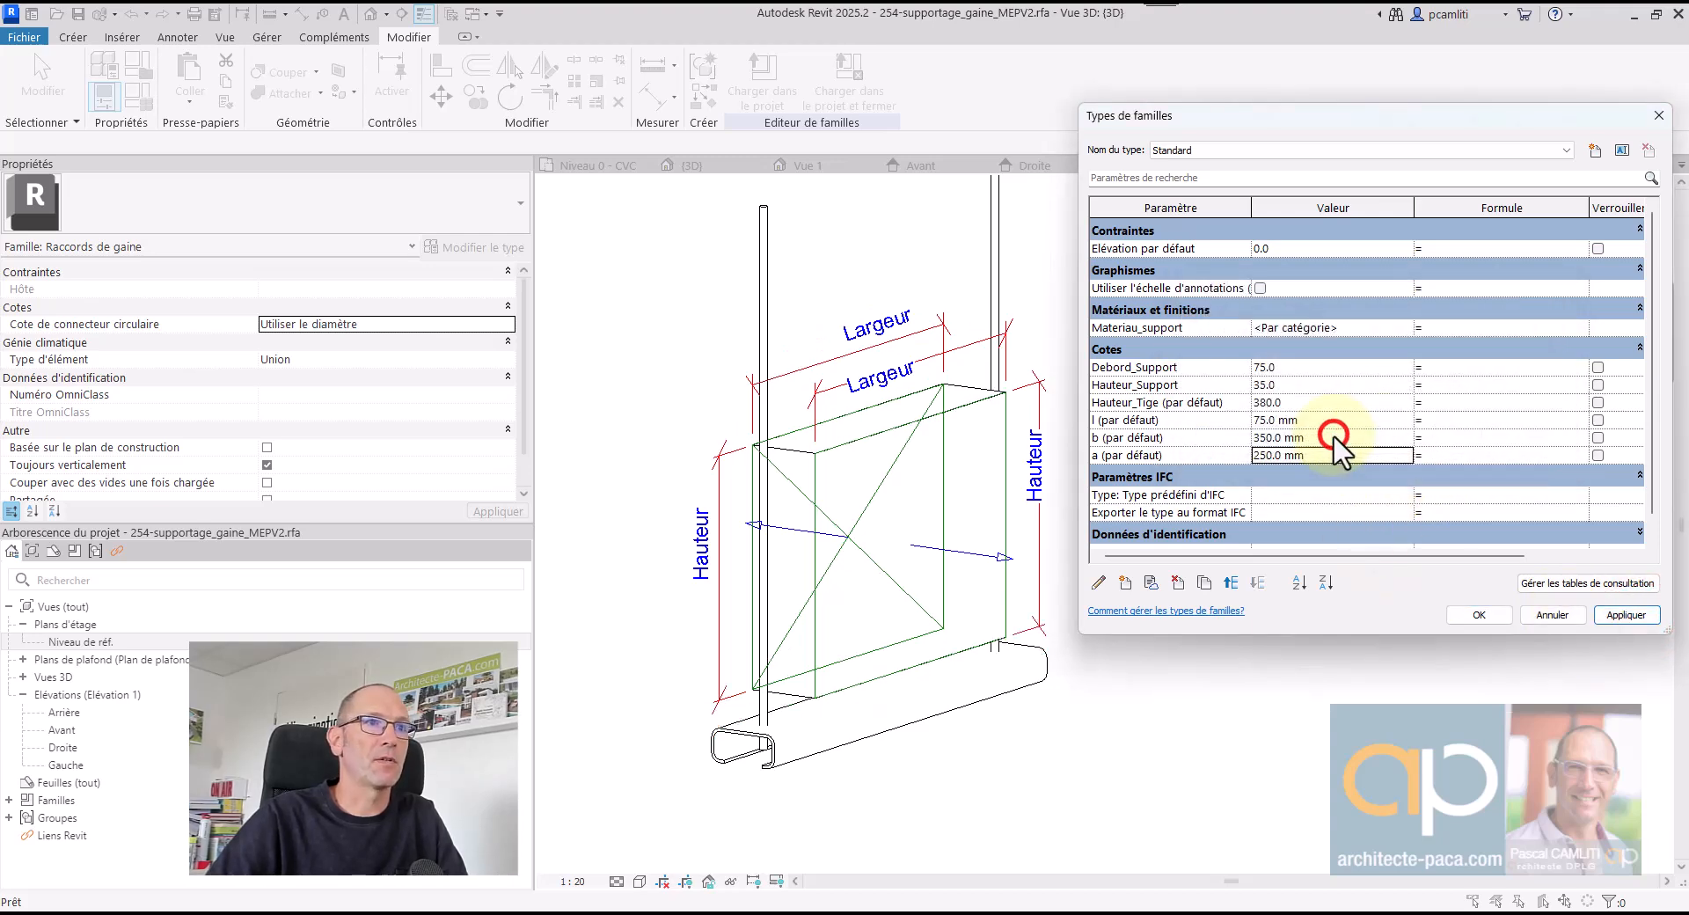
left_click(1478, 615)
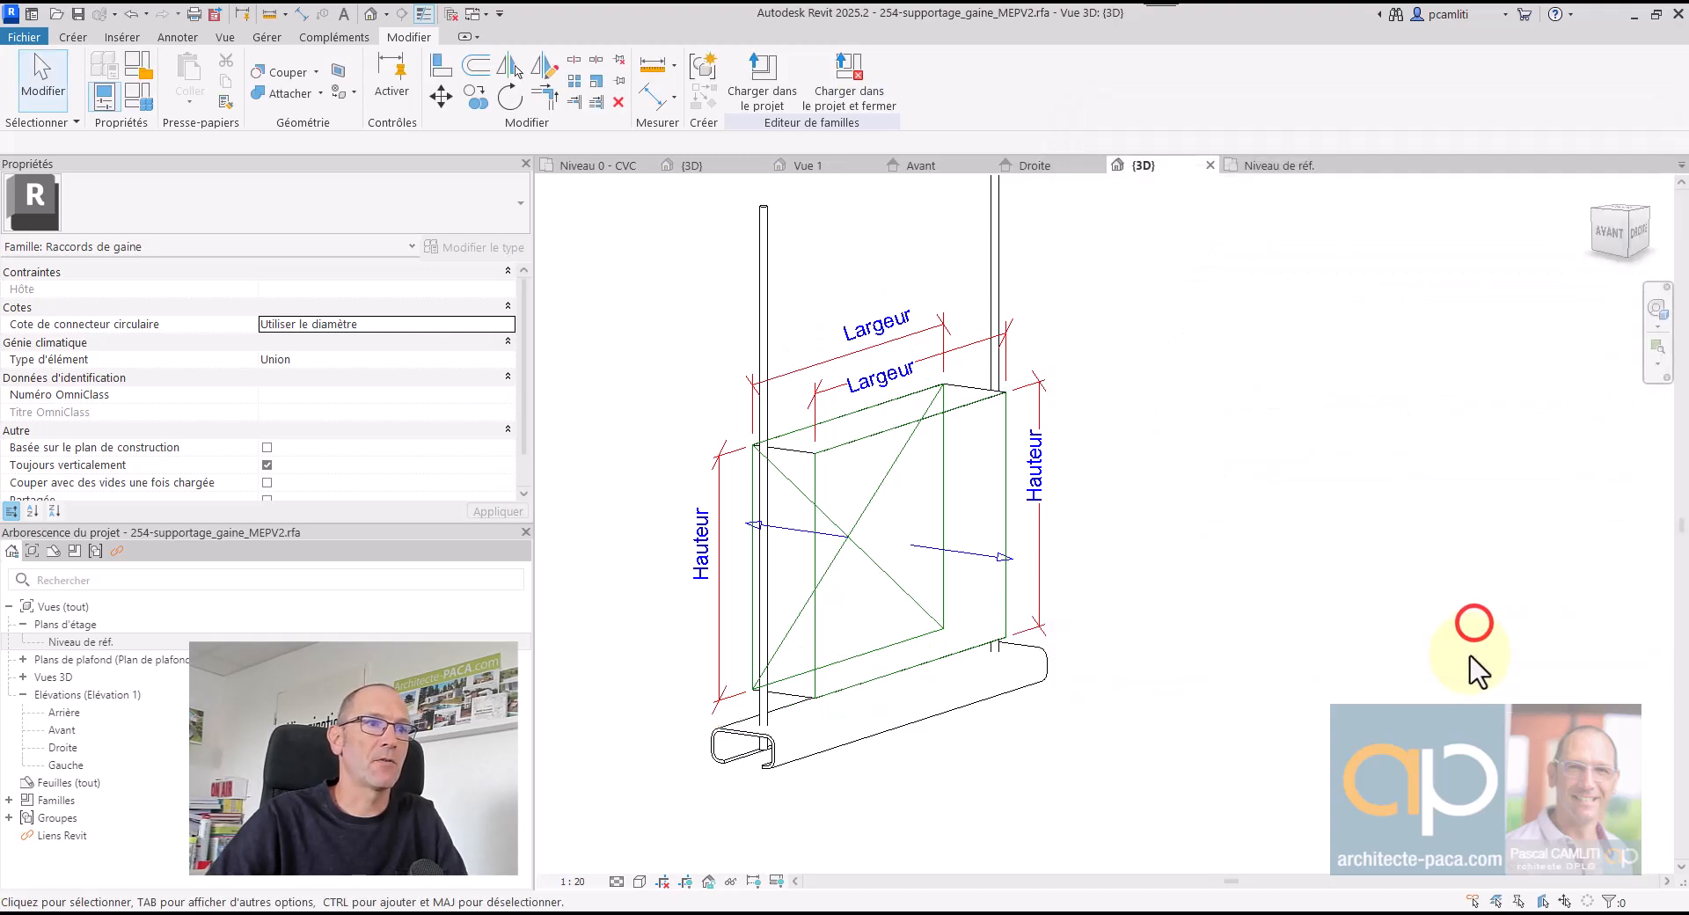
- In the Droite elevation, add an aligned dimension between the reference level and the reference plane along the rail's upper edge
left_click(1052, 166)
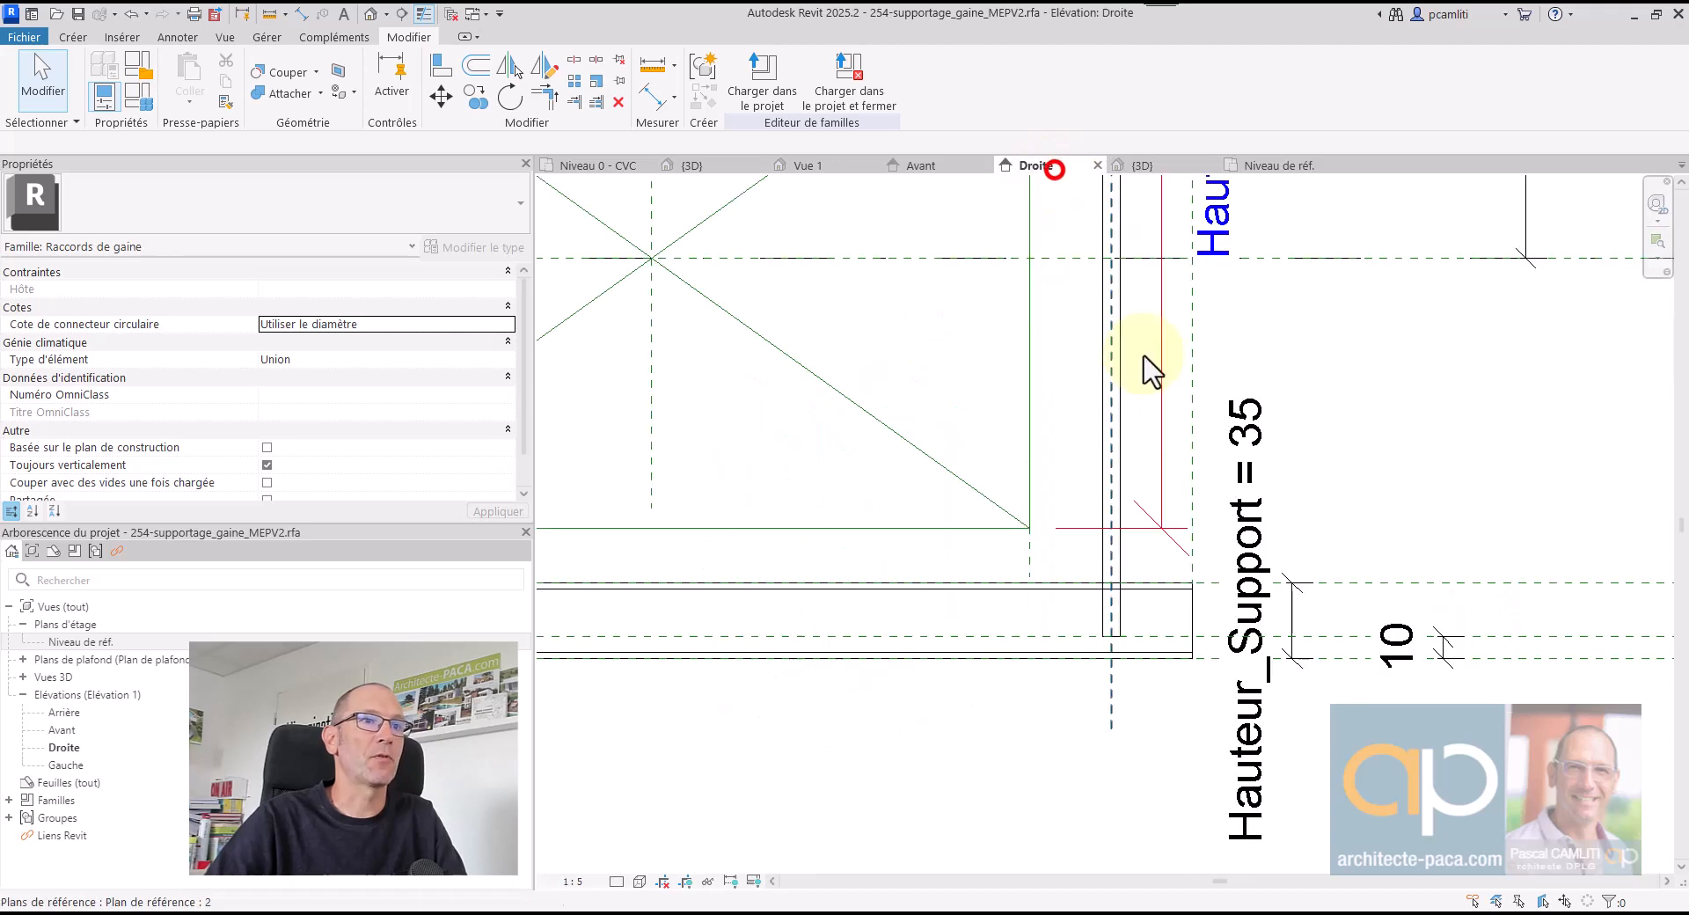
left_click(1363, 565)
scroll(1349, 566, "down", 2)
scroll(1337, 488, "down", 1)
scroll(1232, 577, "down", 2)
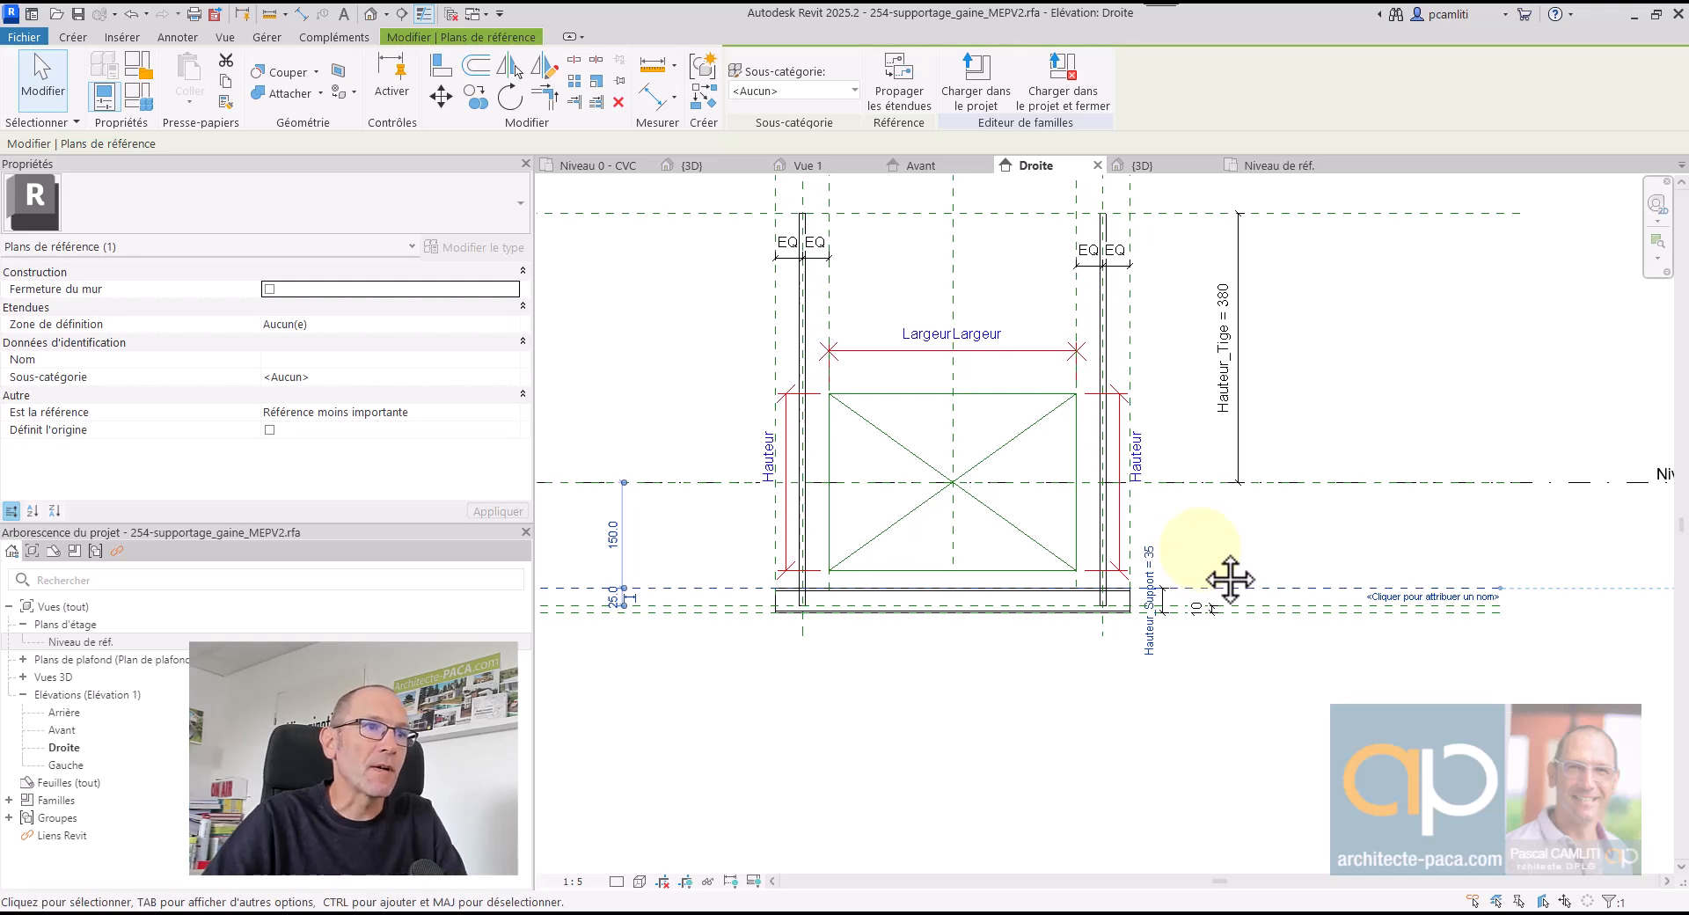
left_click(652, 97)
left_click(1174, 483)
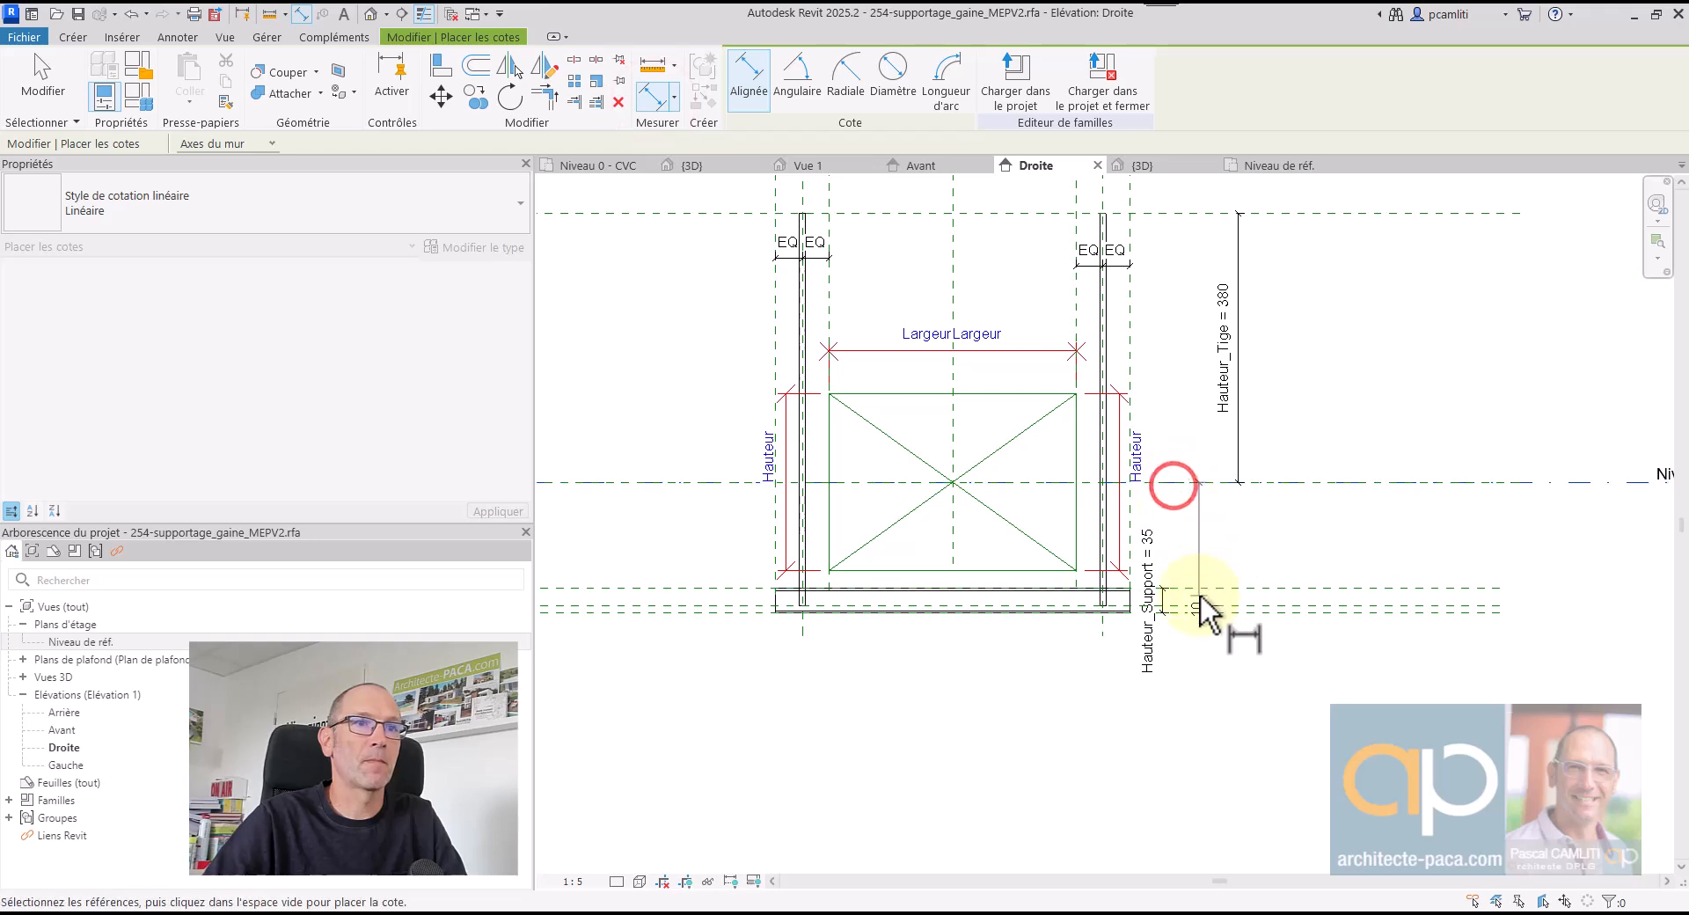
left_click(1199, 591)
left_click(1230, 541)
middle_click_drag(1248, 546, 1157, 570)
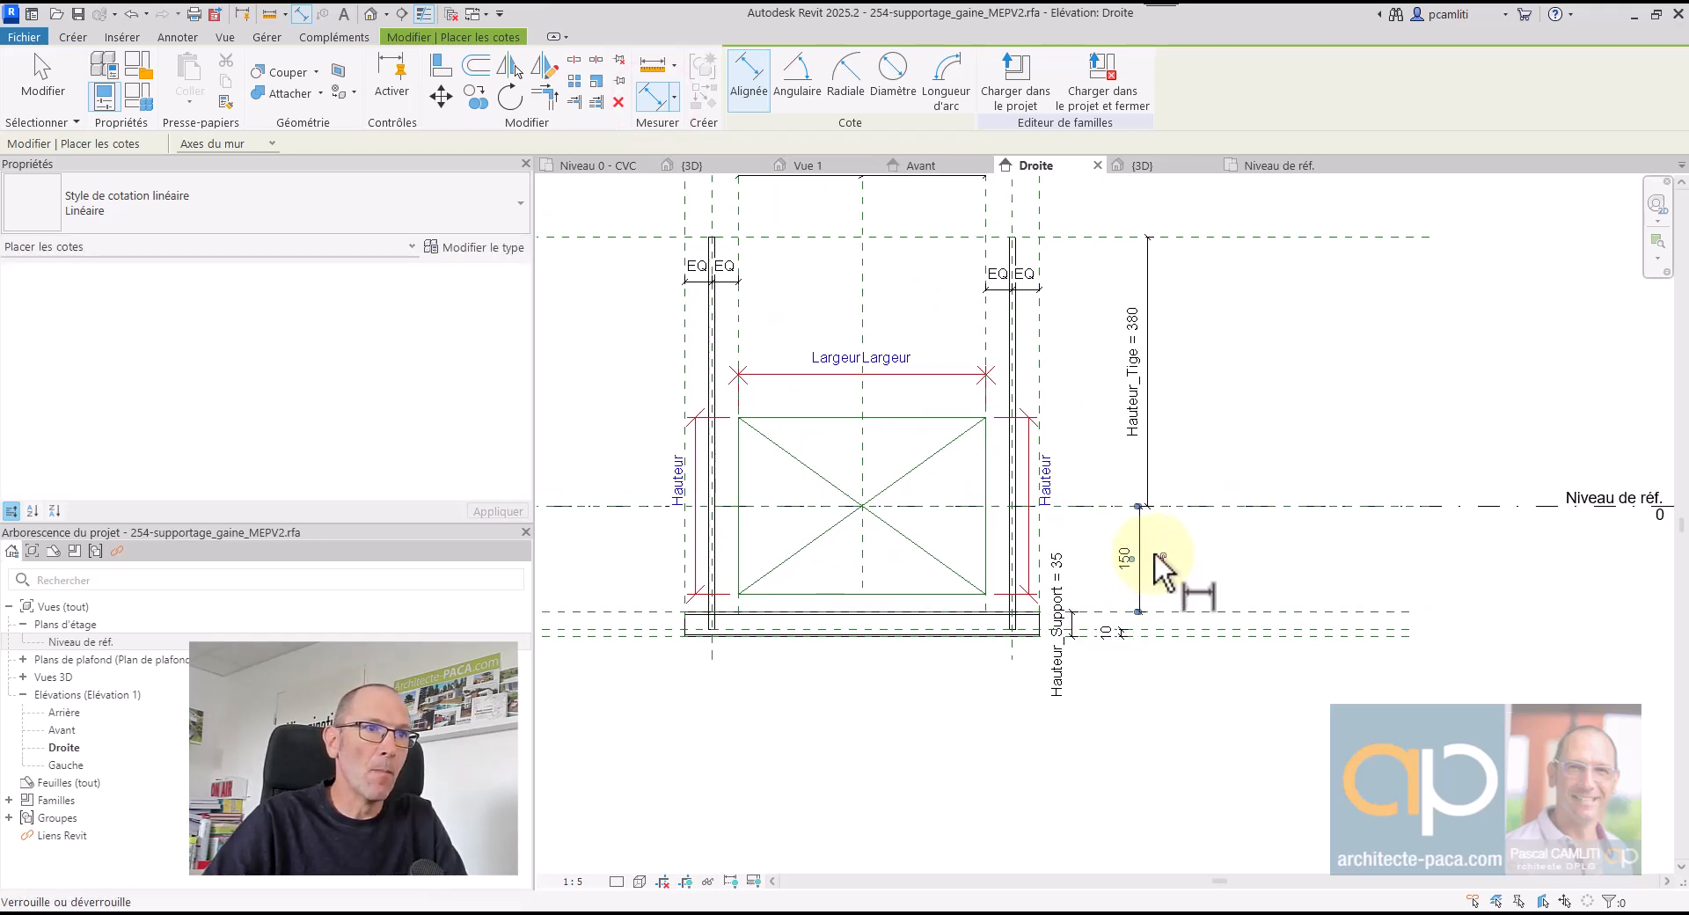
key("Escape")
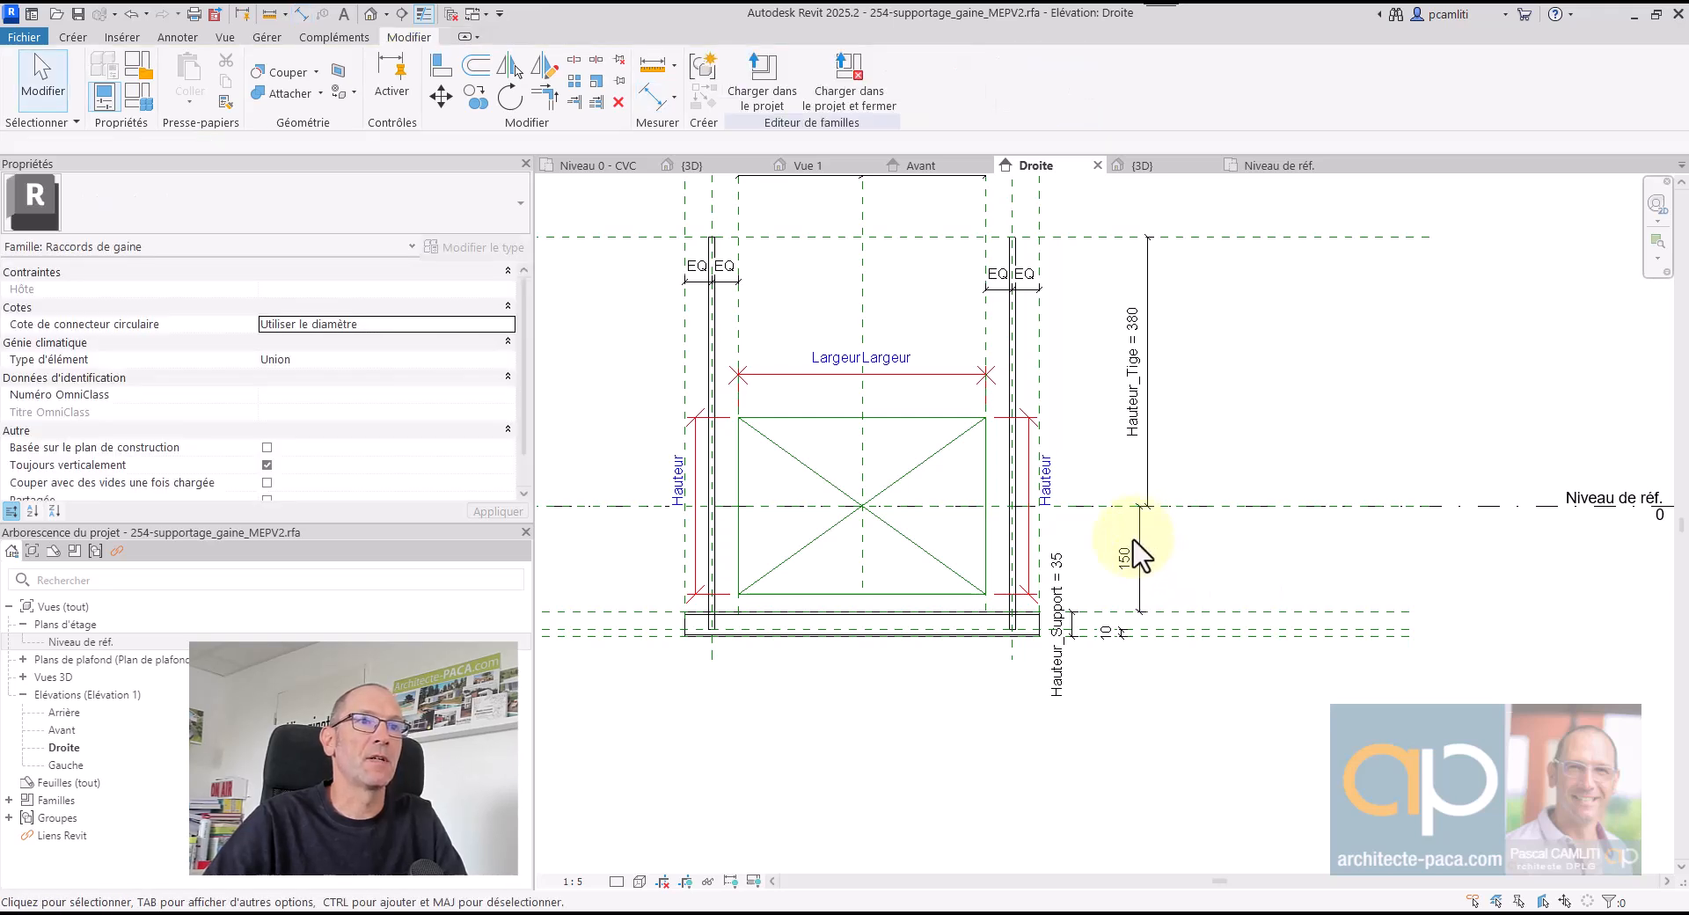
- Label the dimension between the reference level and the rail's upper plane with a new family type parameter named H div 2
left_click(1138, 536)
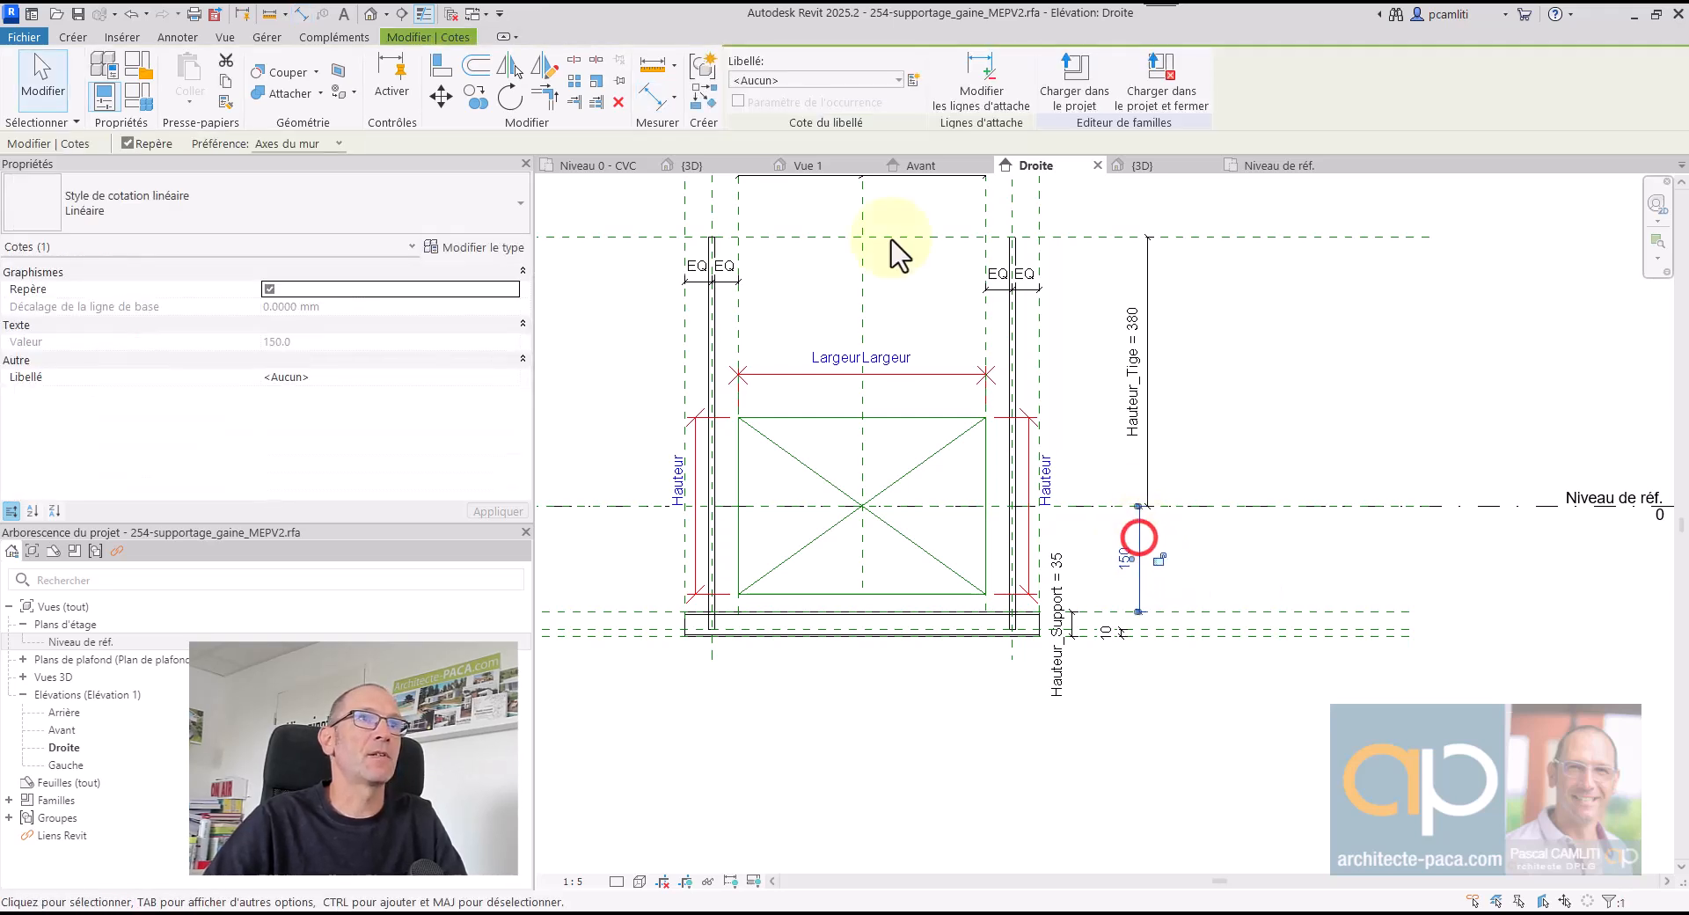
left_click(134, 91)
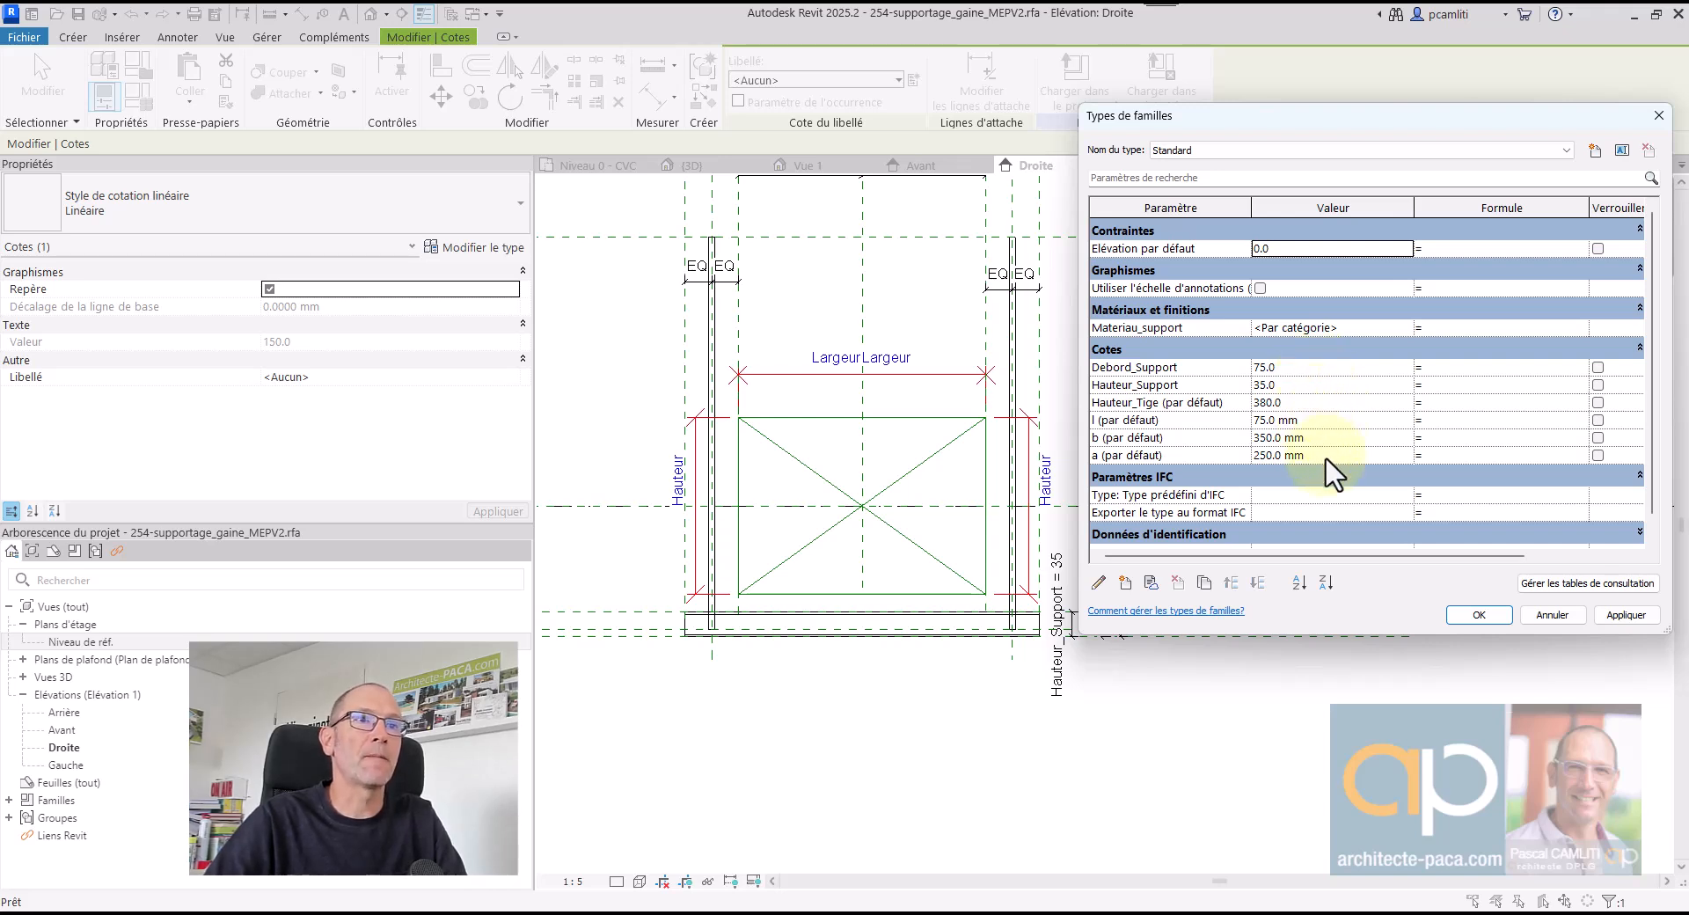
left_click(1555, 620)
left_click(1135, 539)
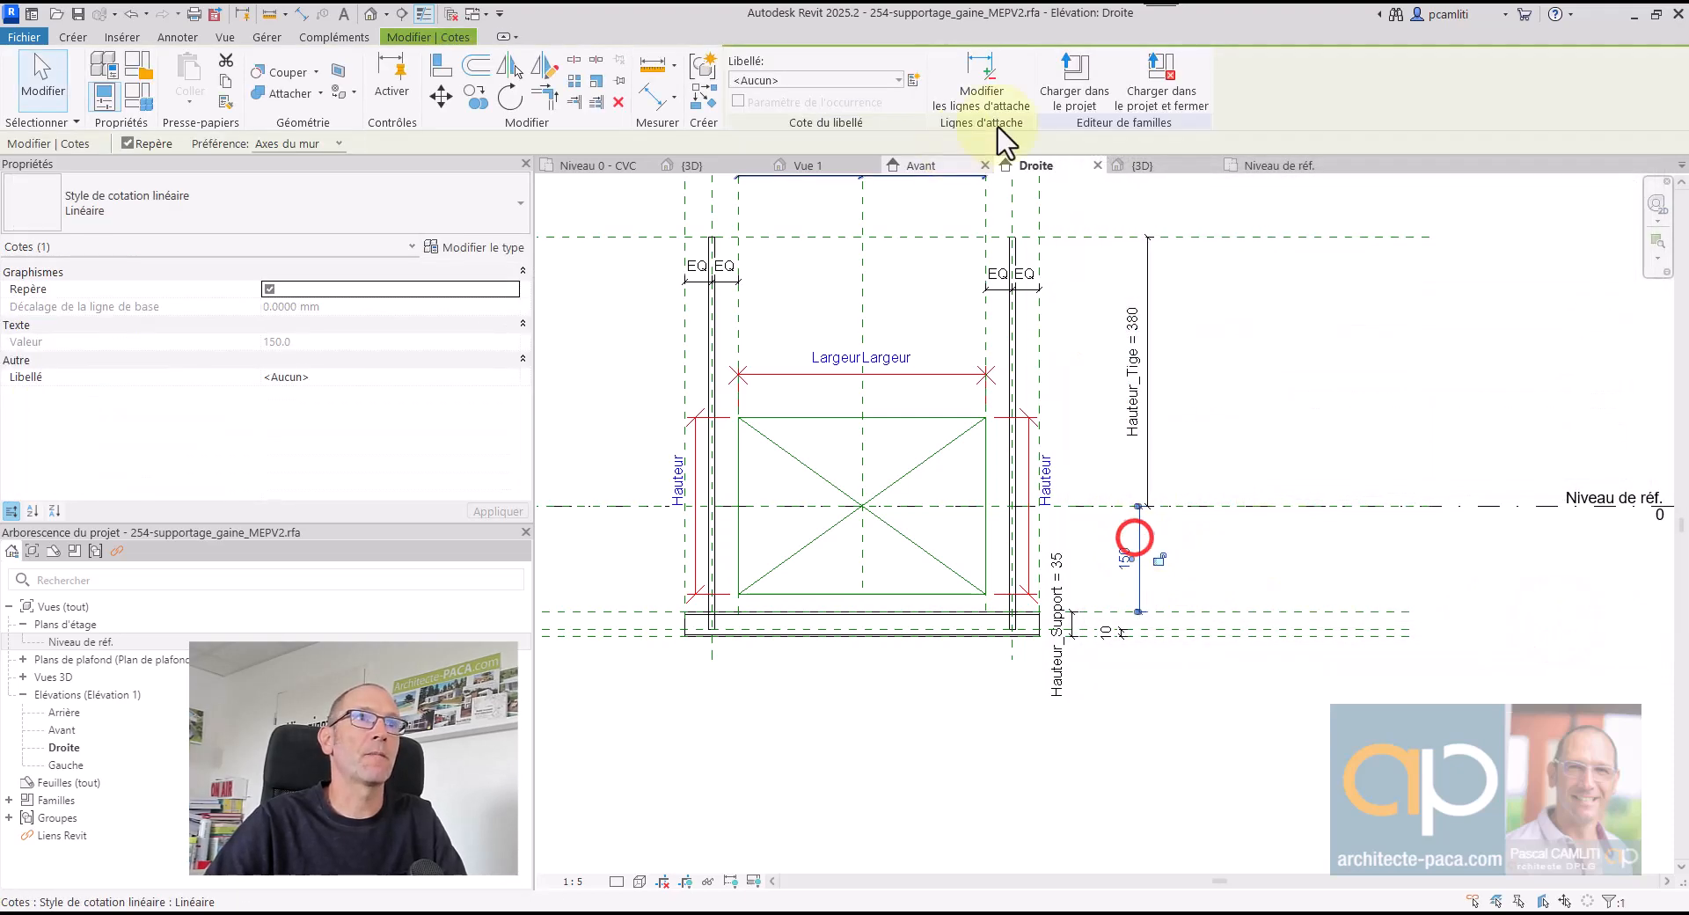
left_click(909, 75)
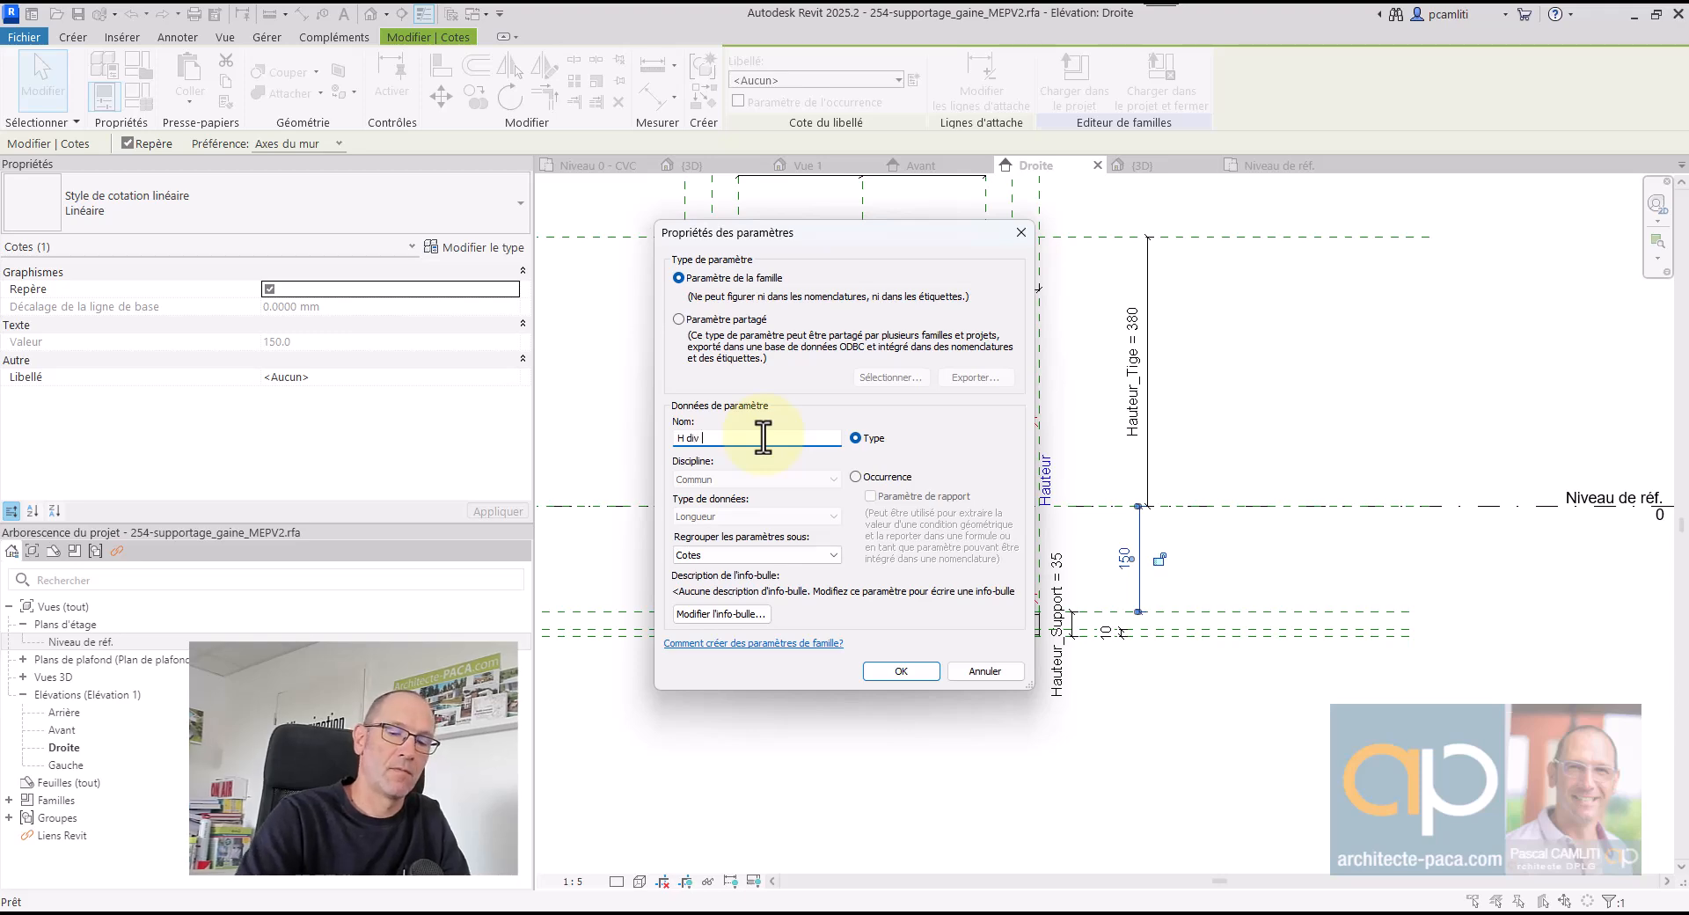
key("Return")
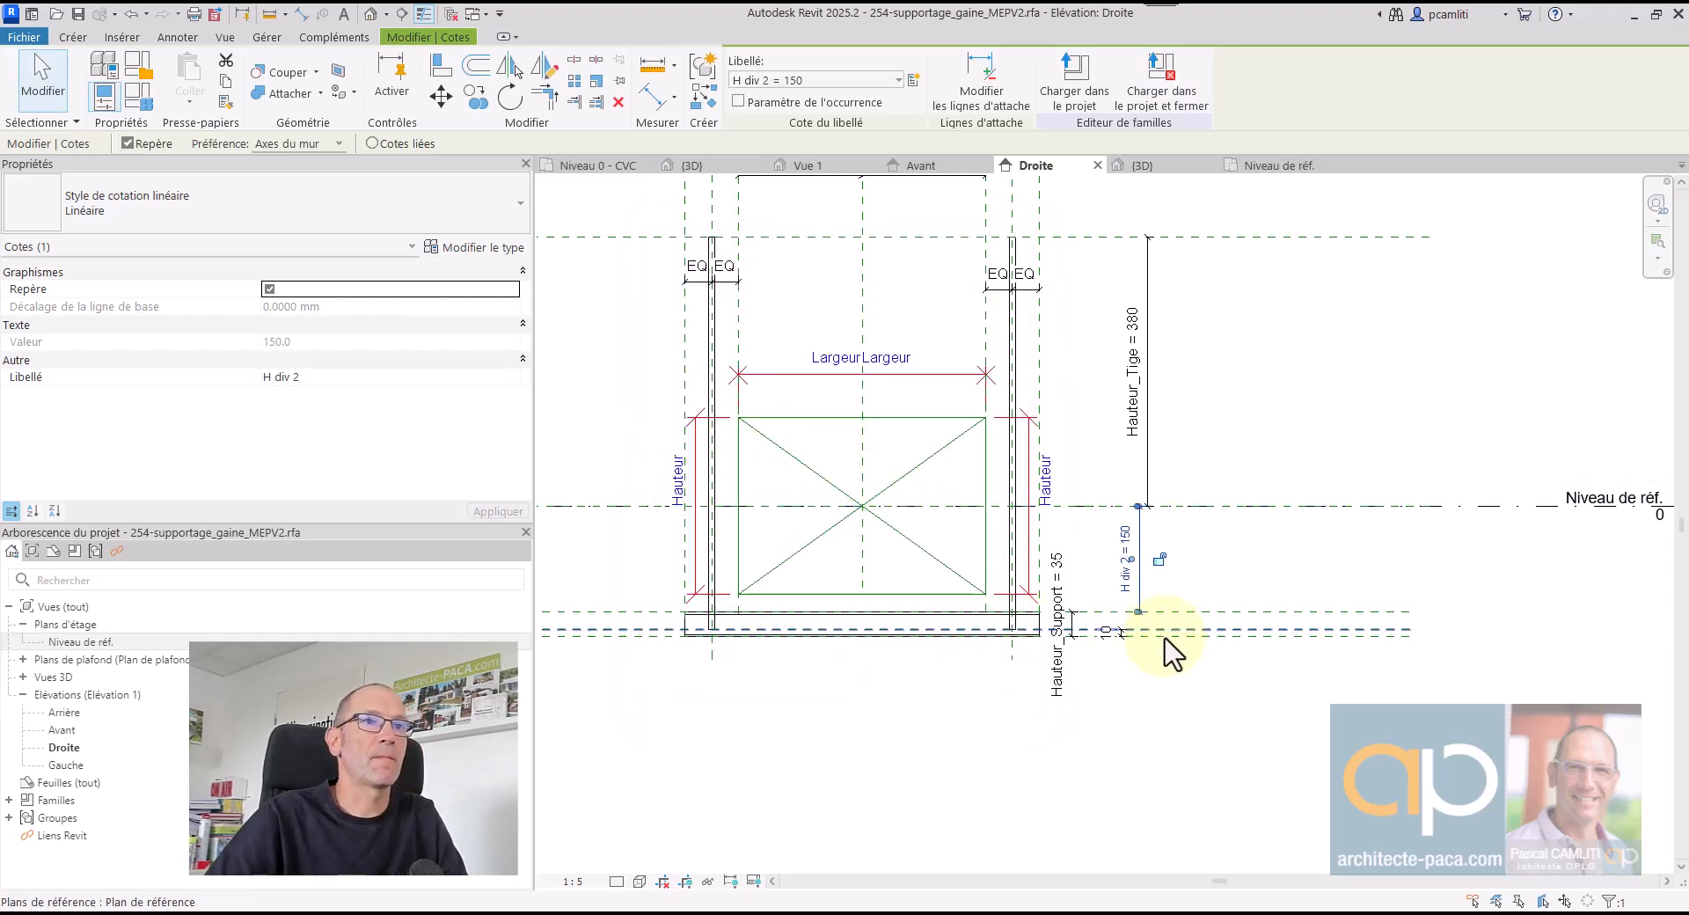
- Try to drive the H div 2 type parameter with the formula a / 2
left_click(140, 98)
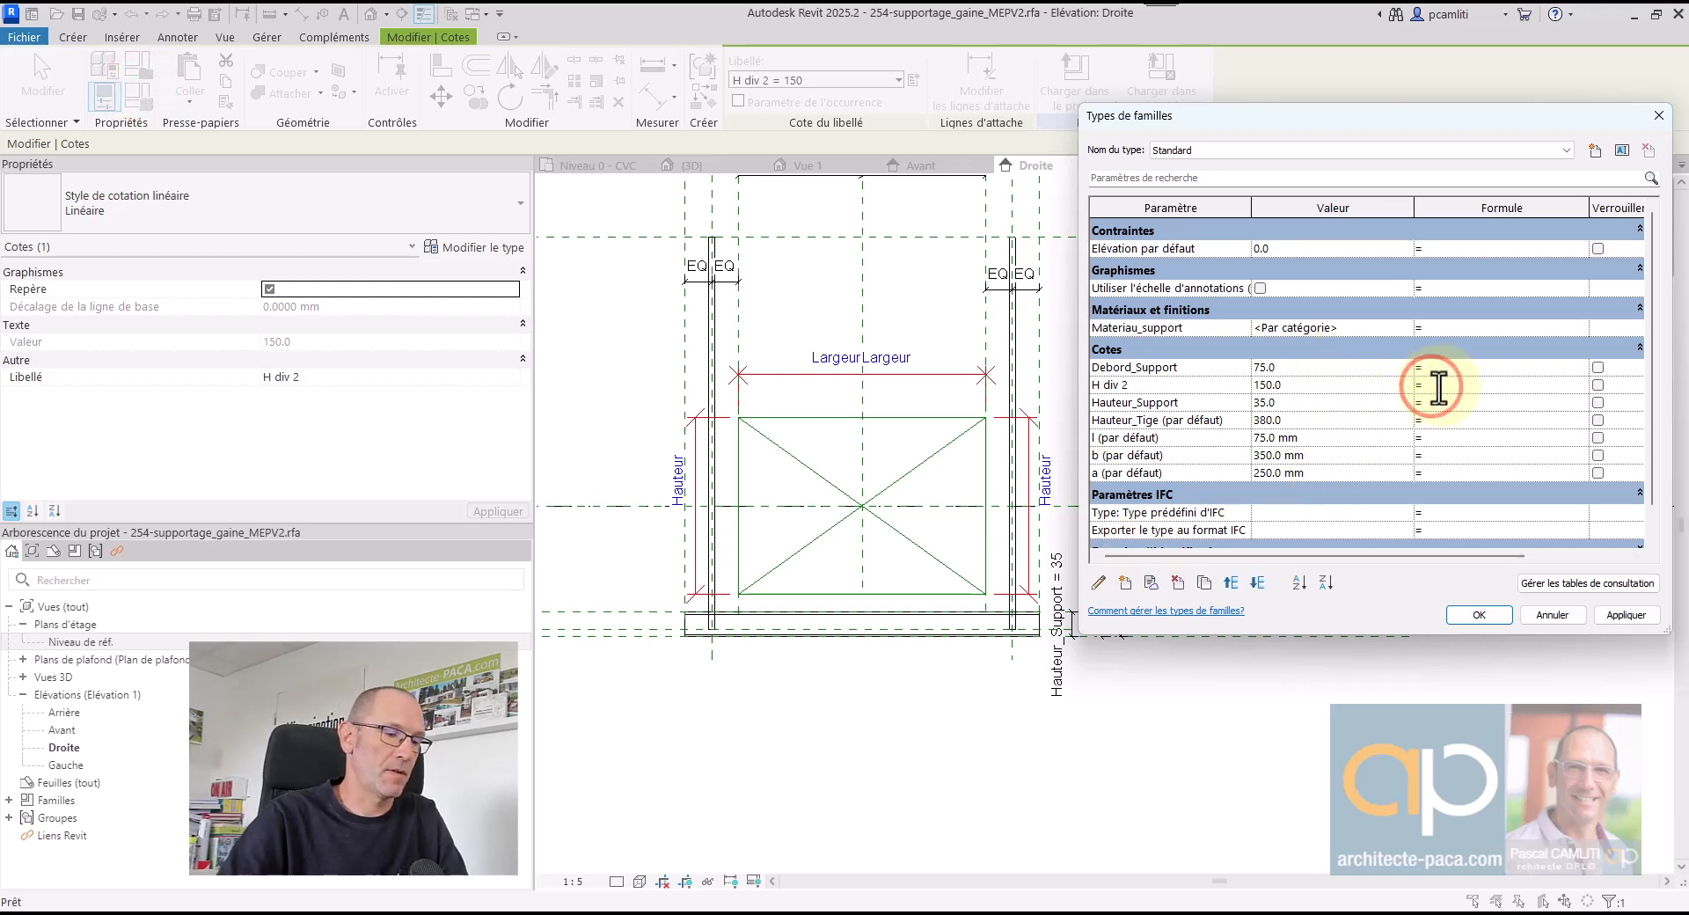
key("Return")
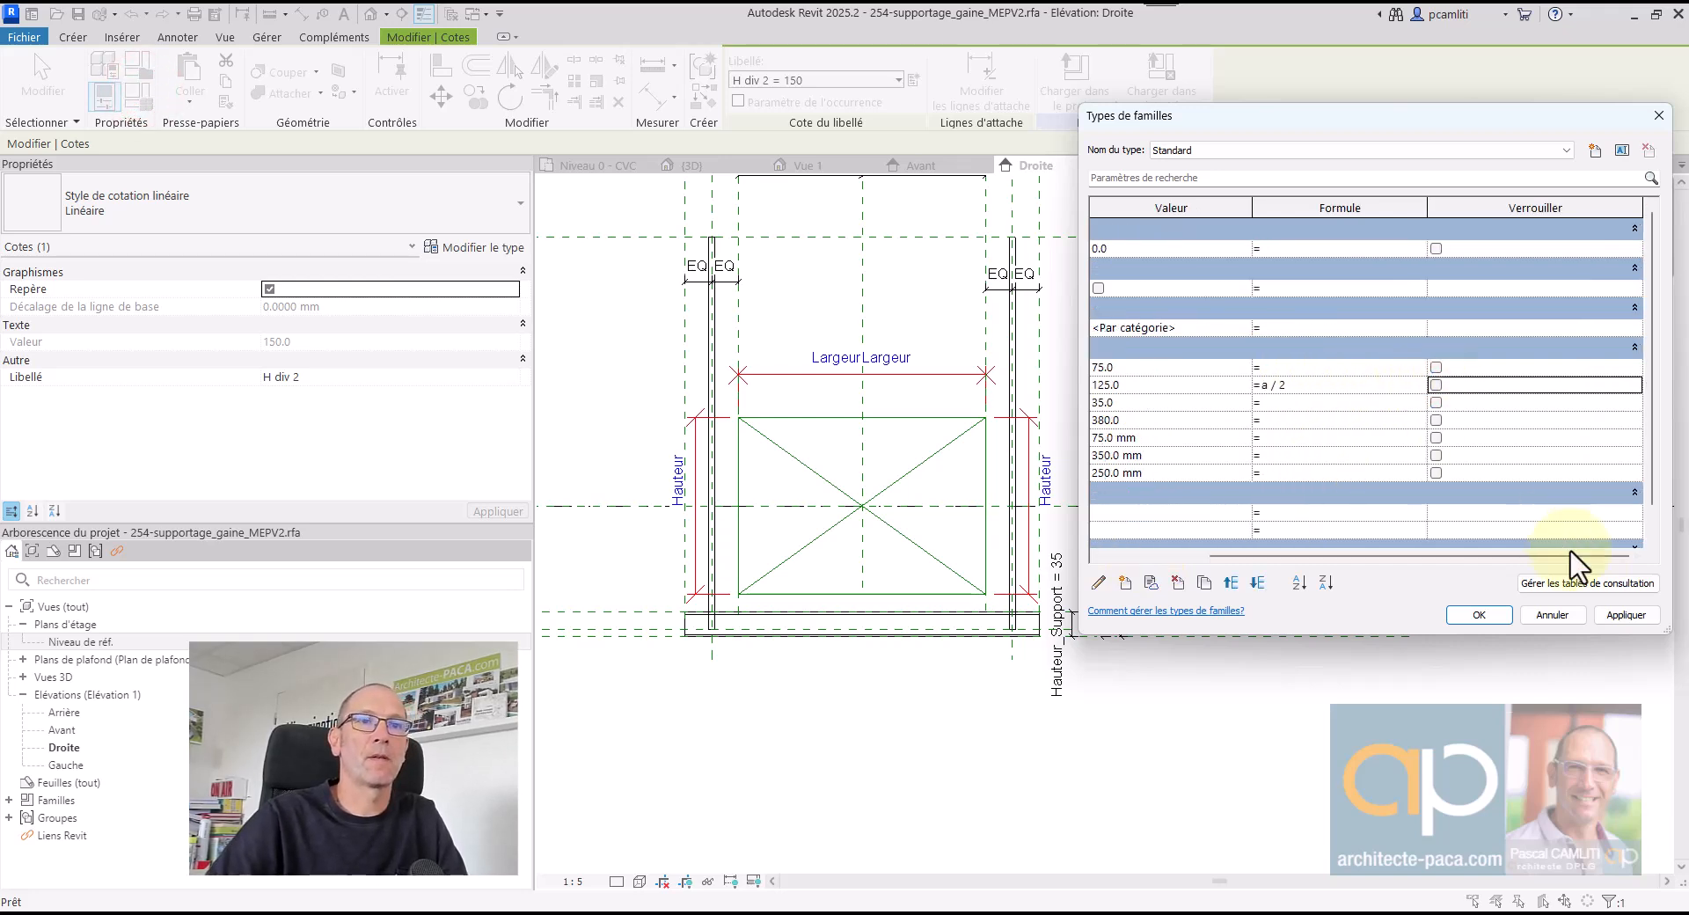
left_click(1612, 615)
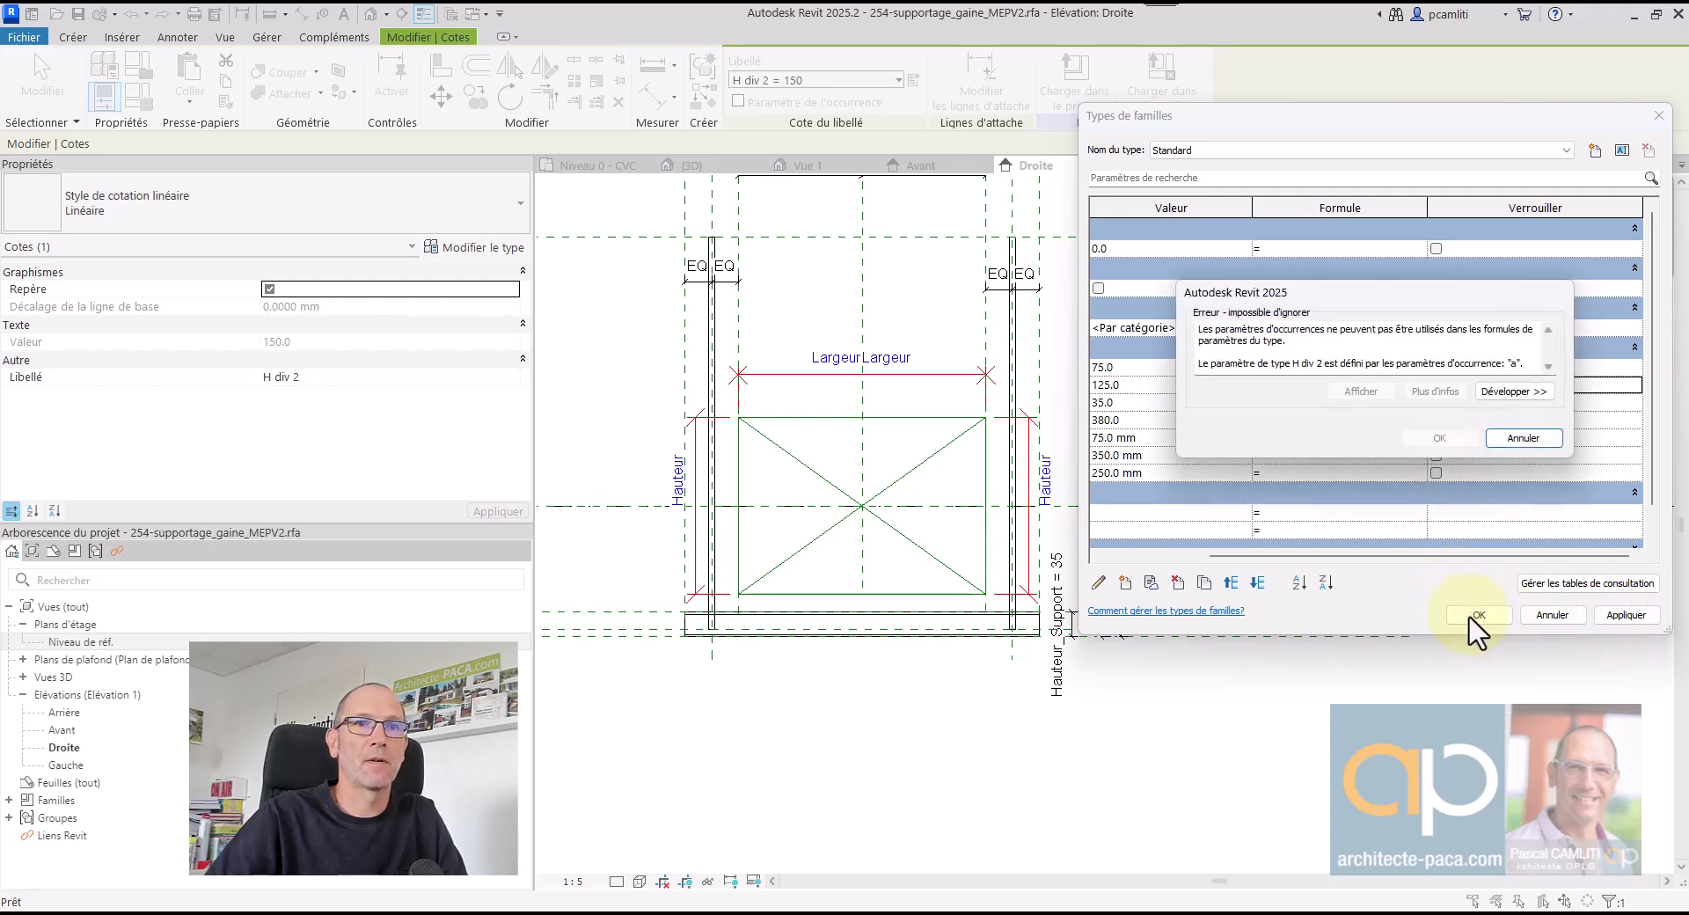
left_click(1469, 614)
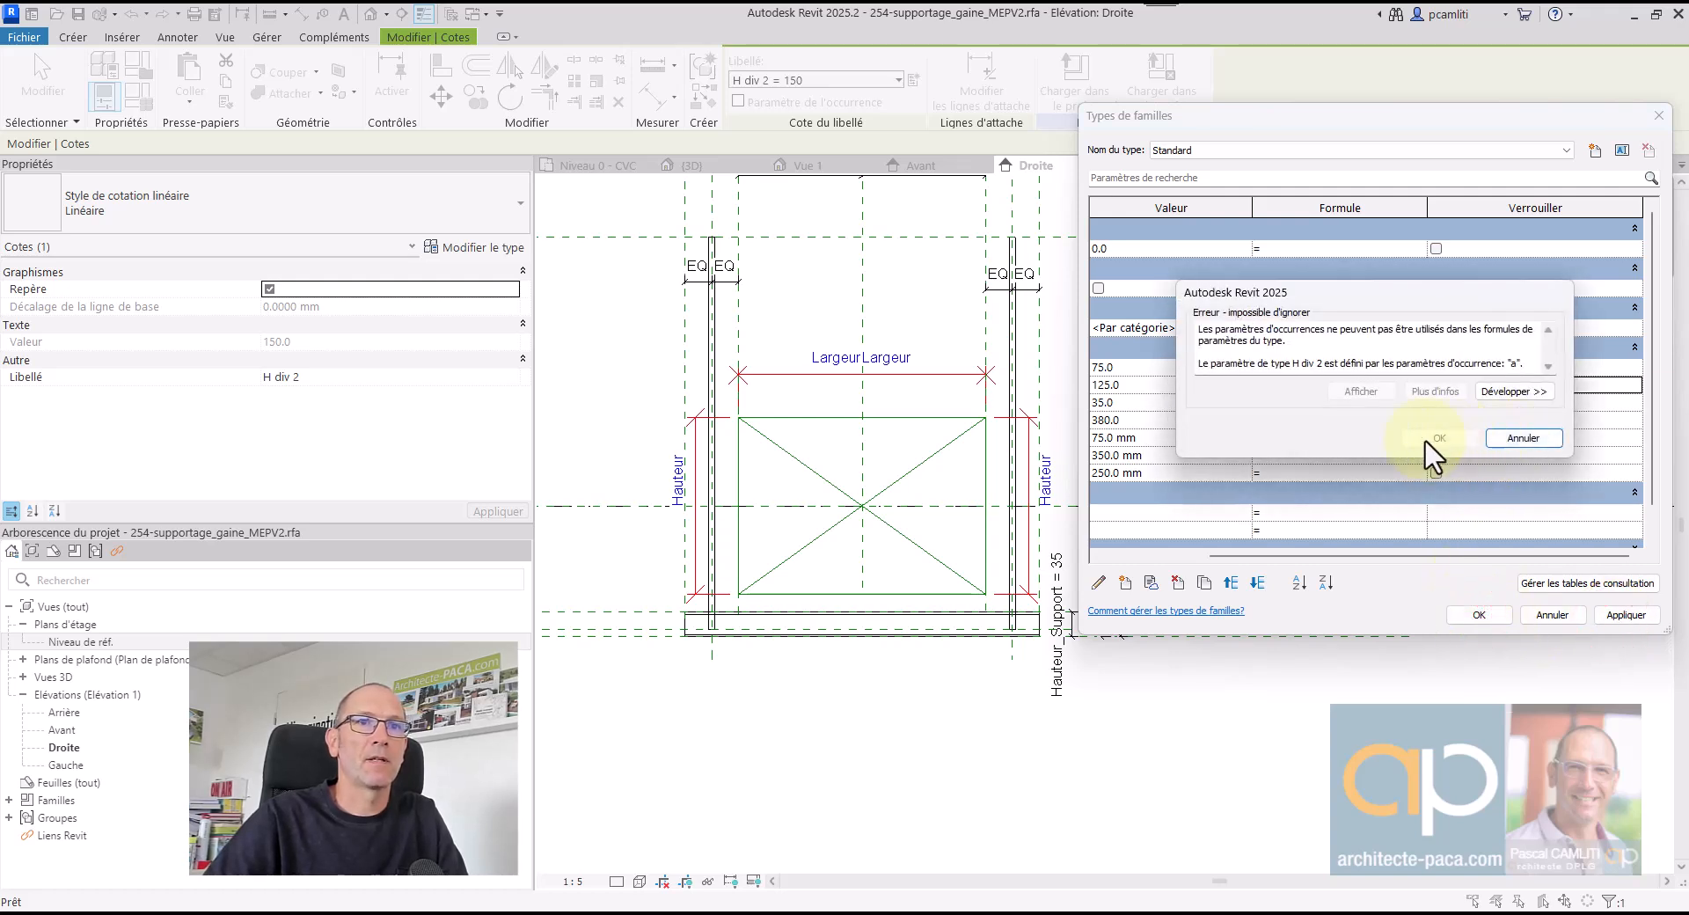
left_click(1523, 438)
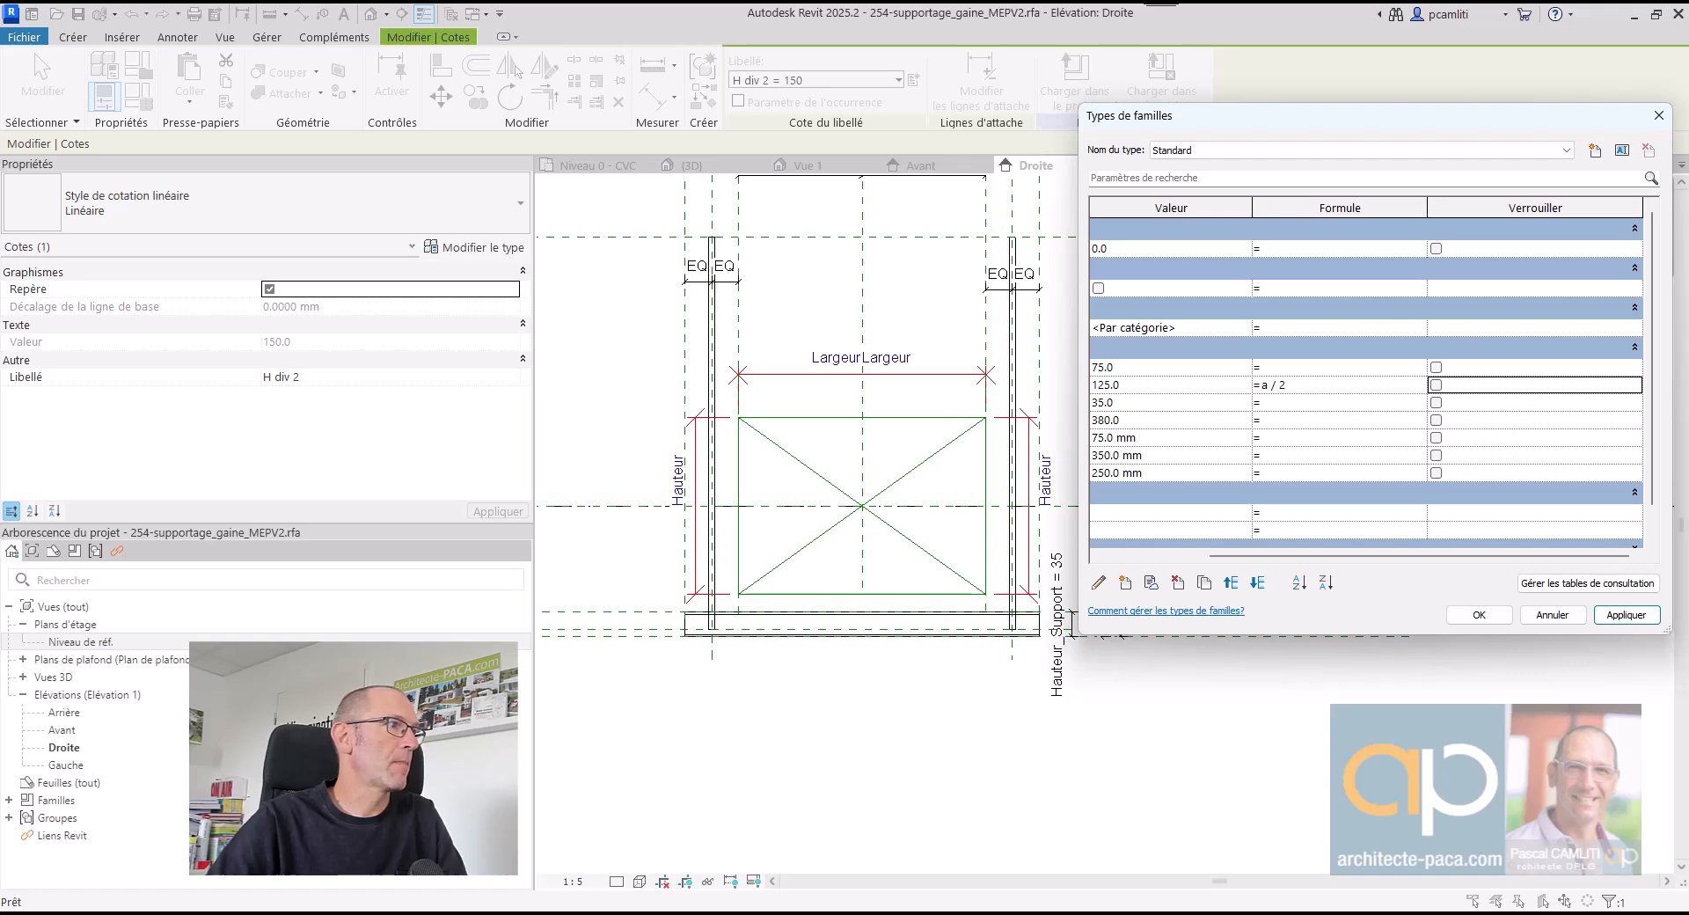
left_click(782, 478)
- Change H div 2 to an instance parameter, give it the formula a/2 and accept the family types
left_click(1149, 384)
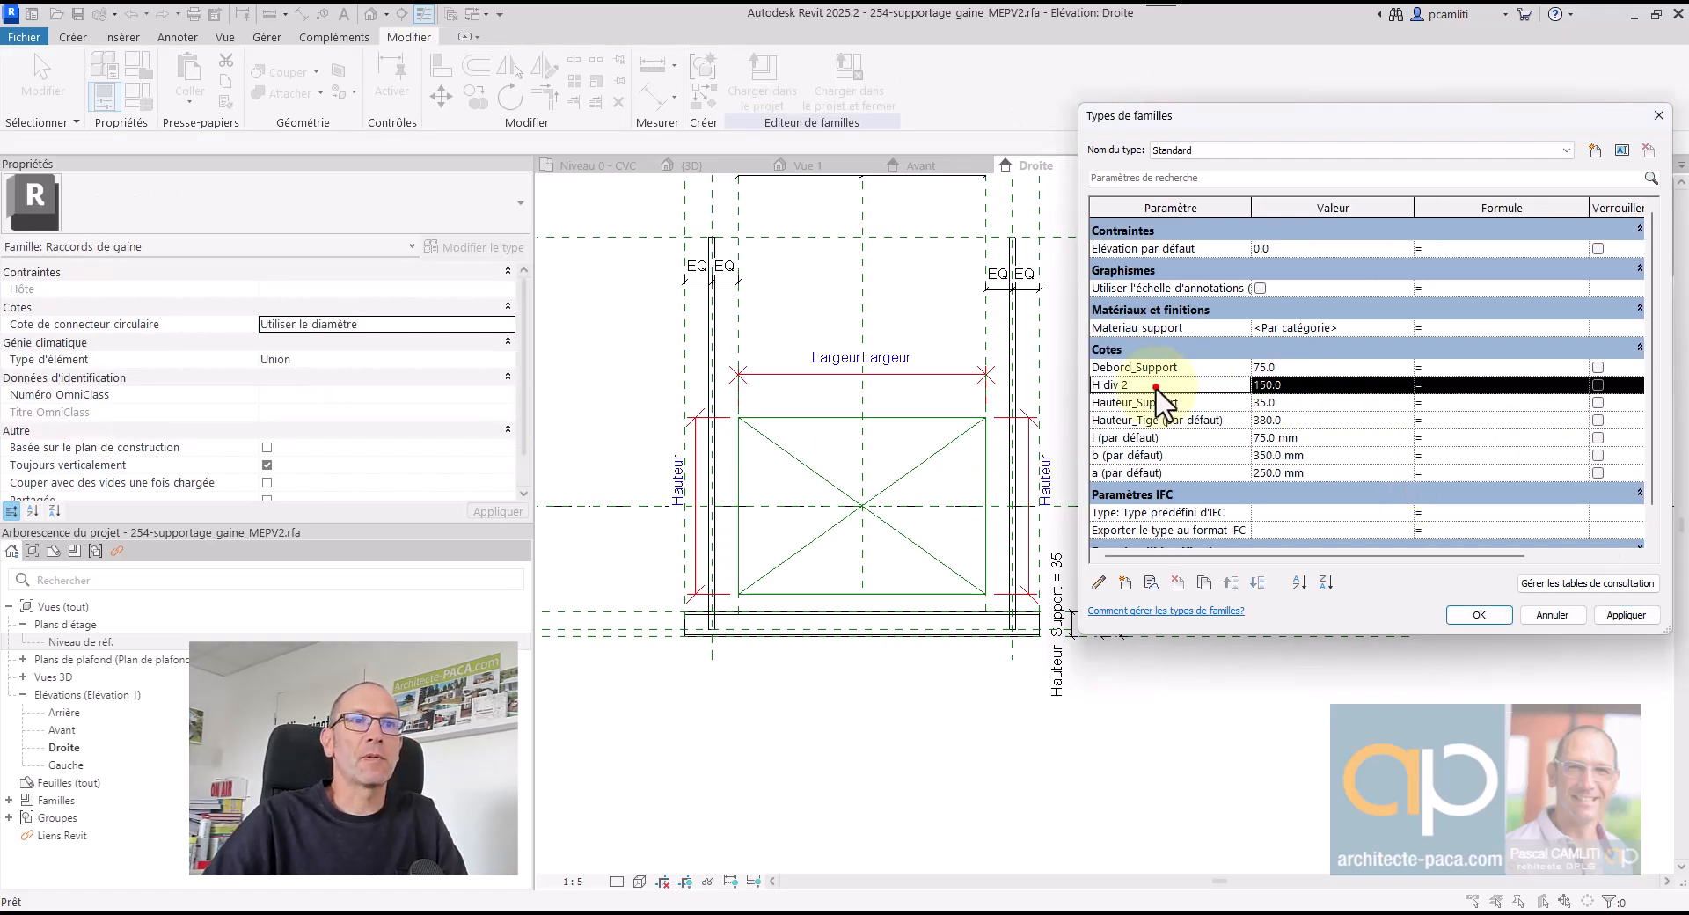
left_click(1099, 582)
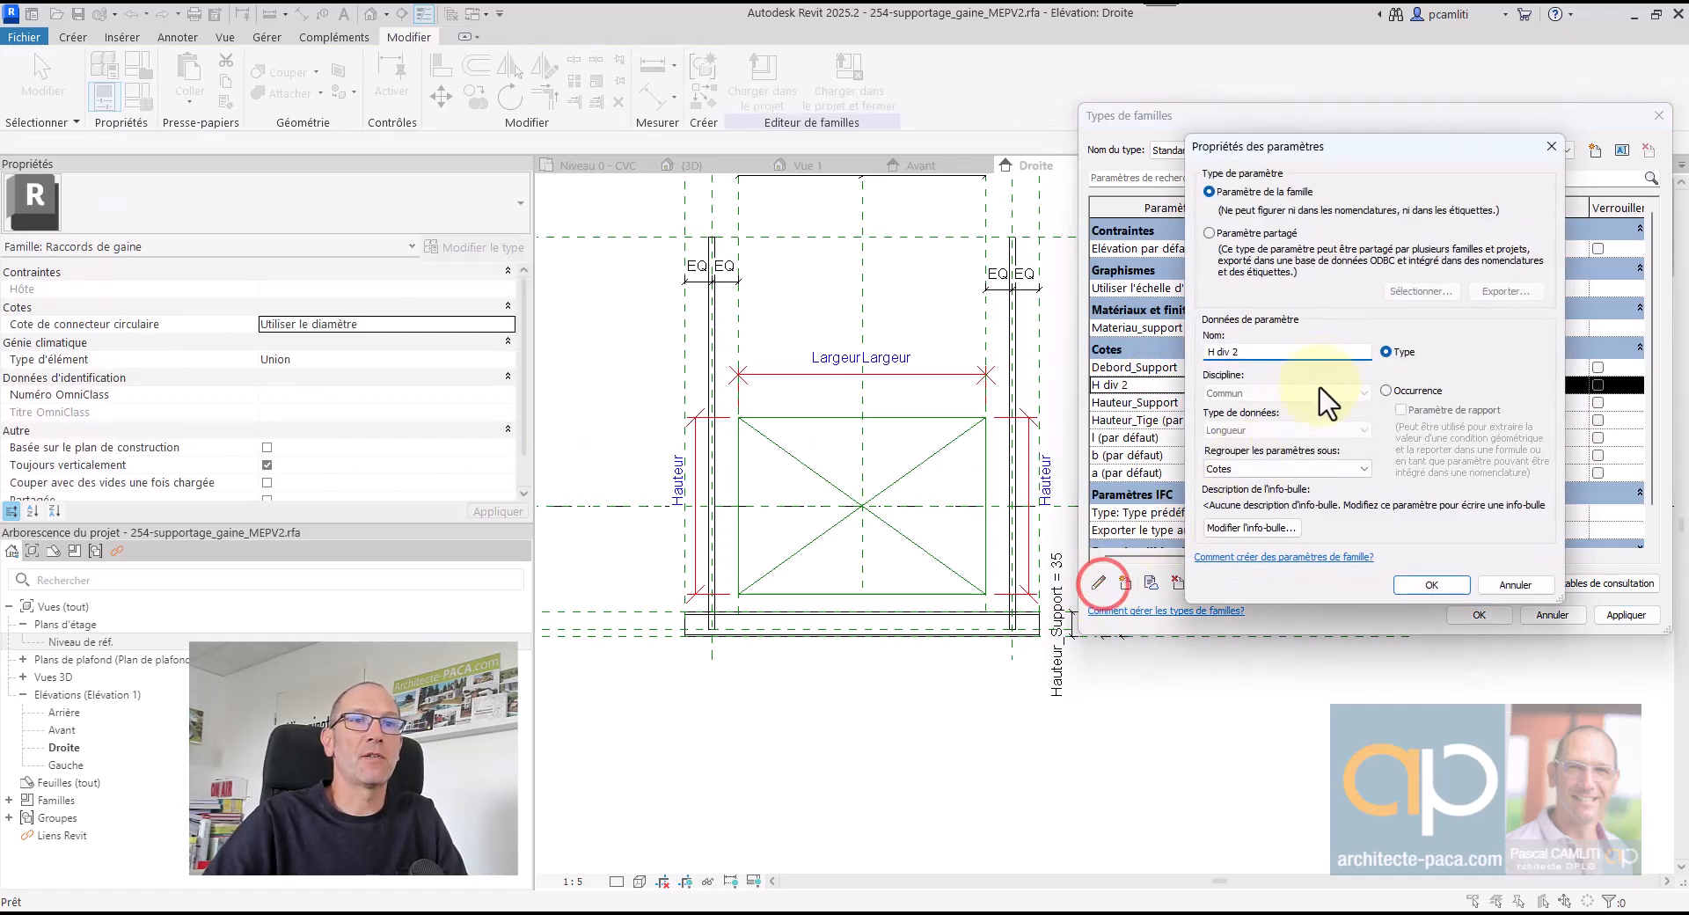
left_click(1387, 390)
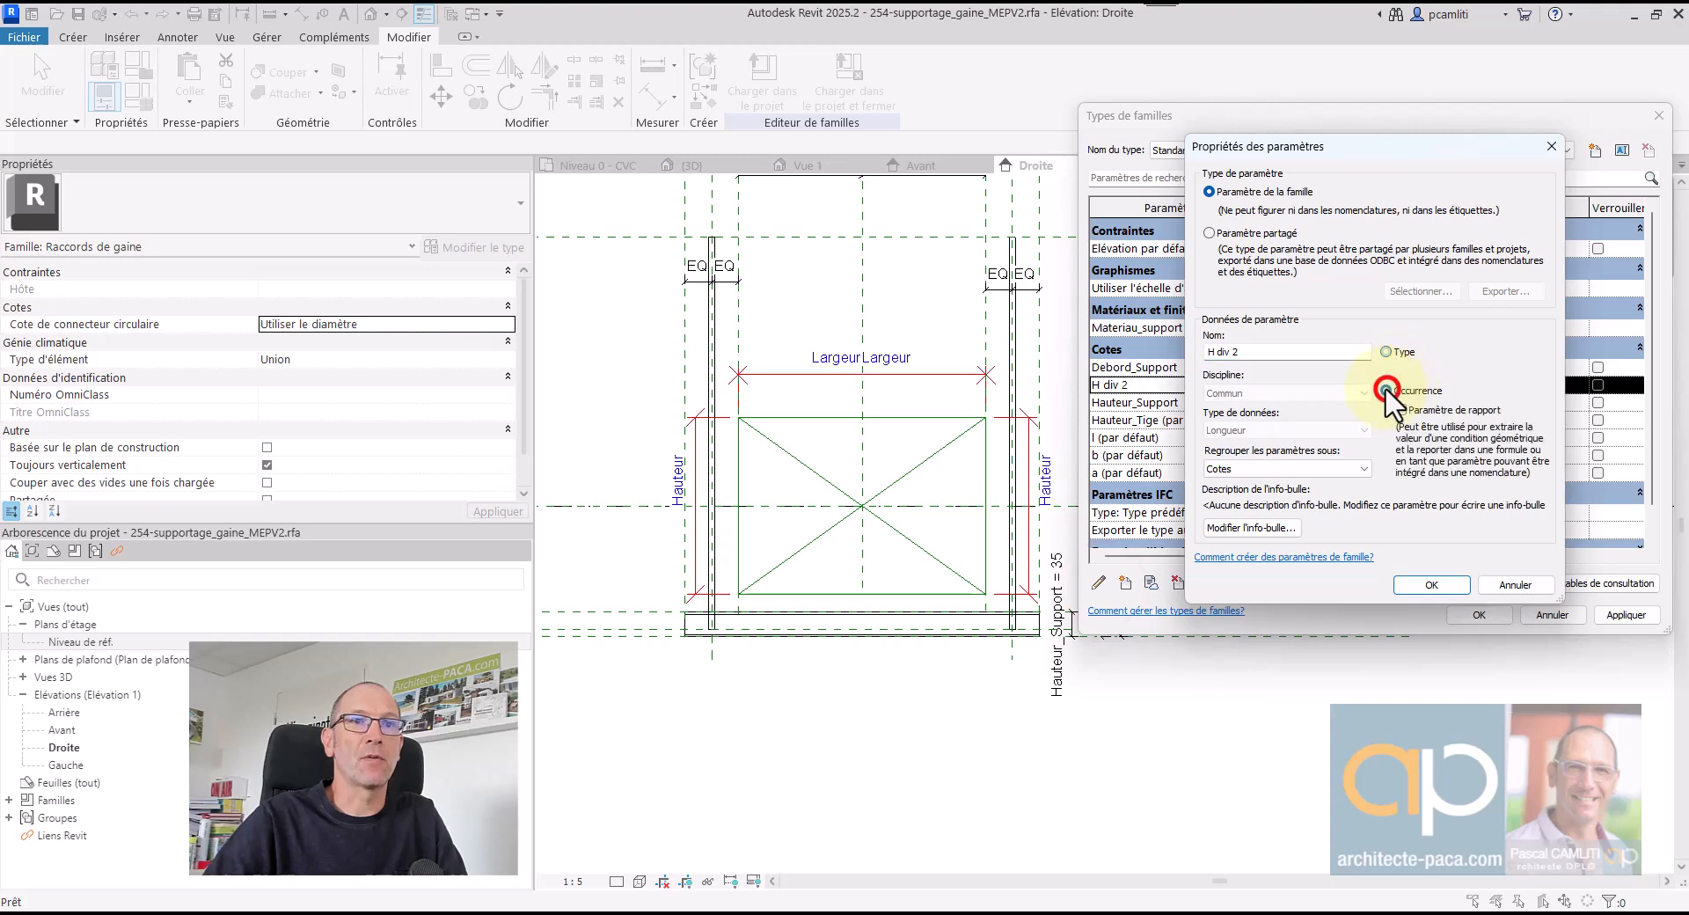
left_click(1432, 587)
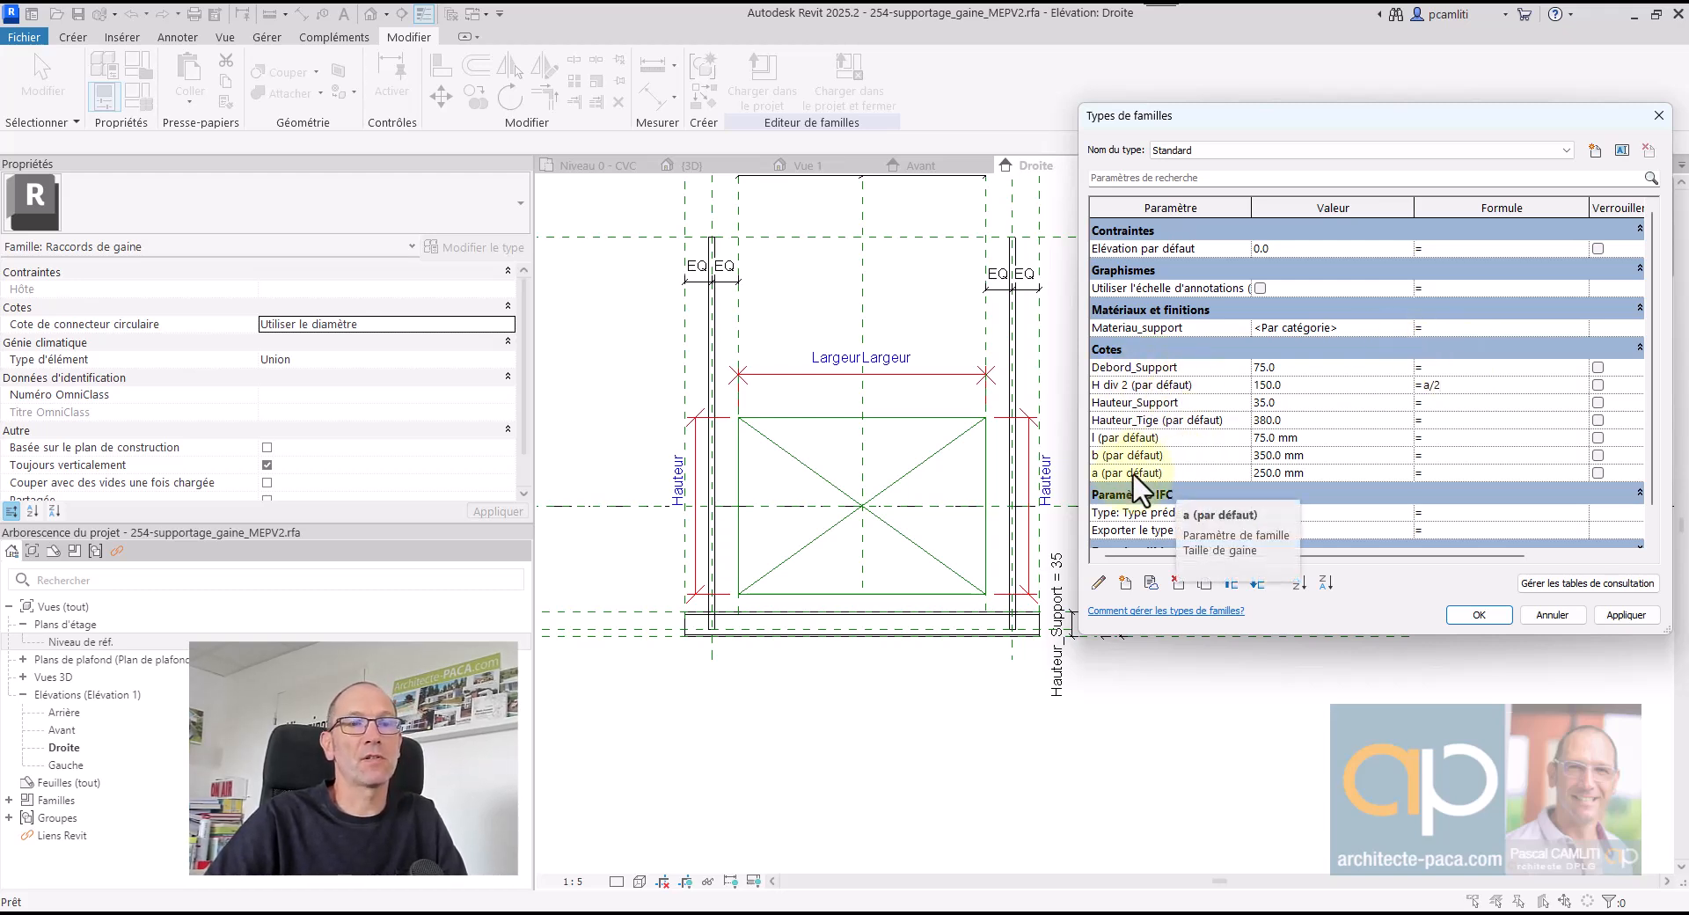
left_click(1626, 615)
left_click(1483, 618)
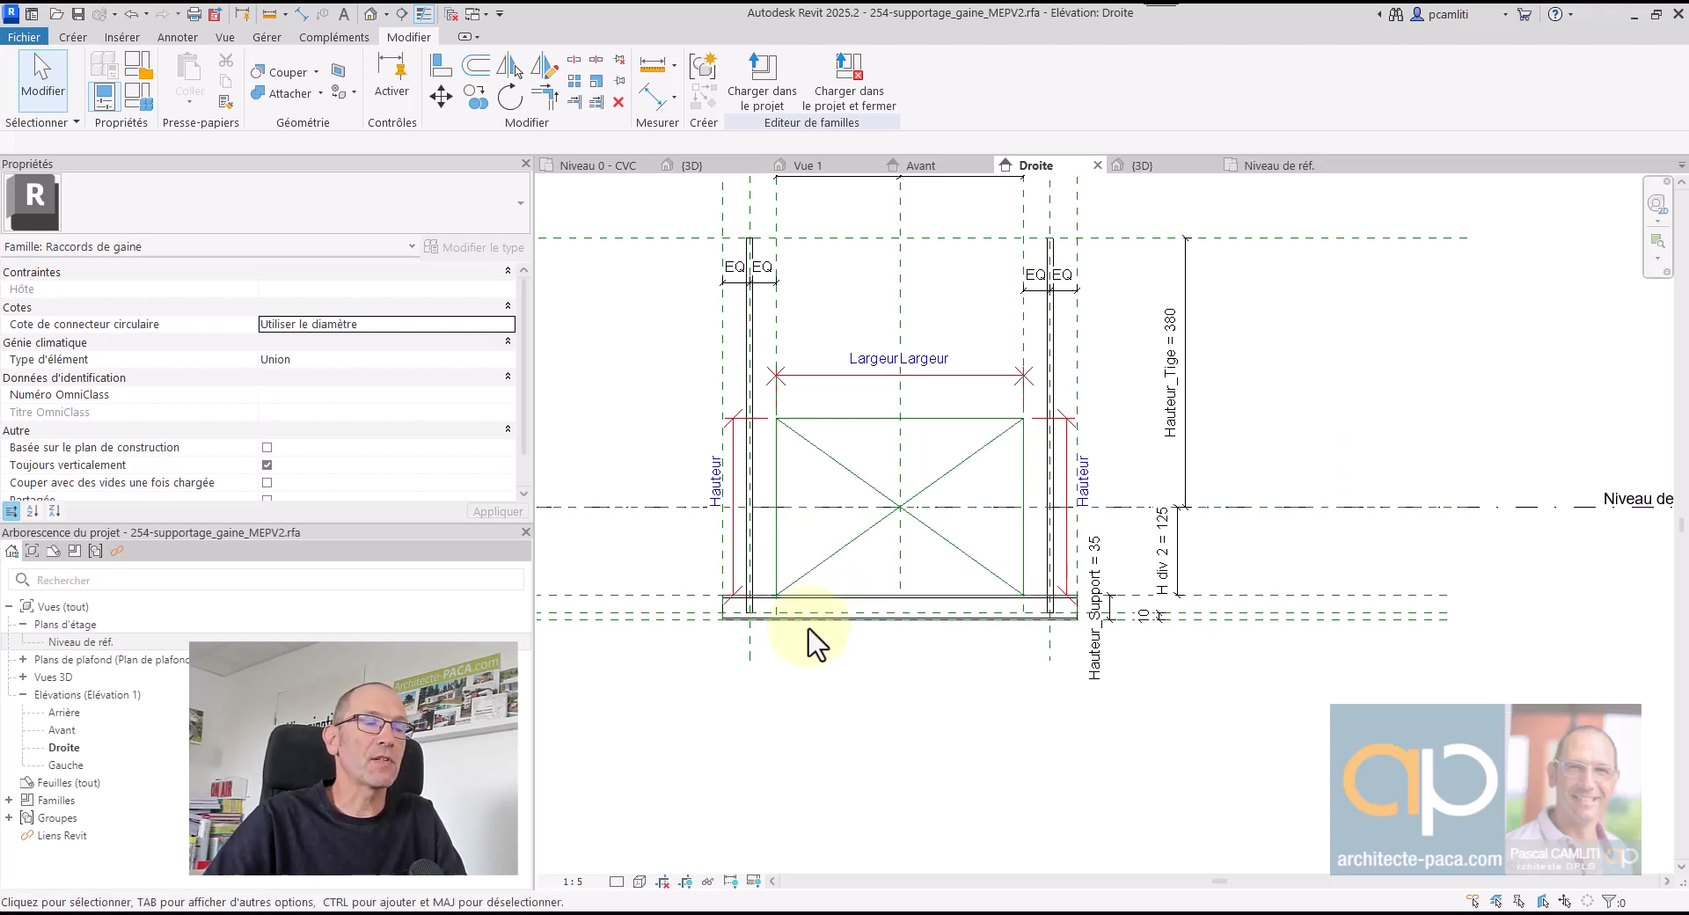
- Join the hanger rods' geometry with the support rail in the 3D view
scroll(752, 611, "up", 3)
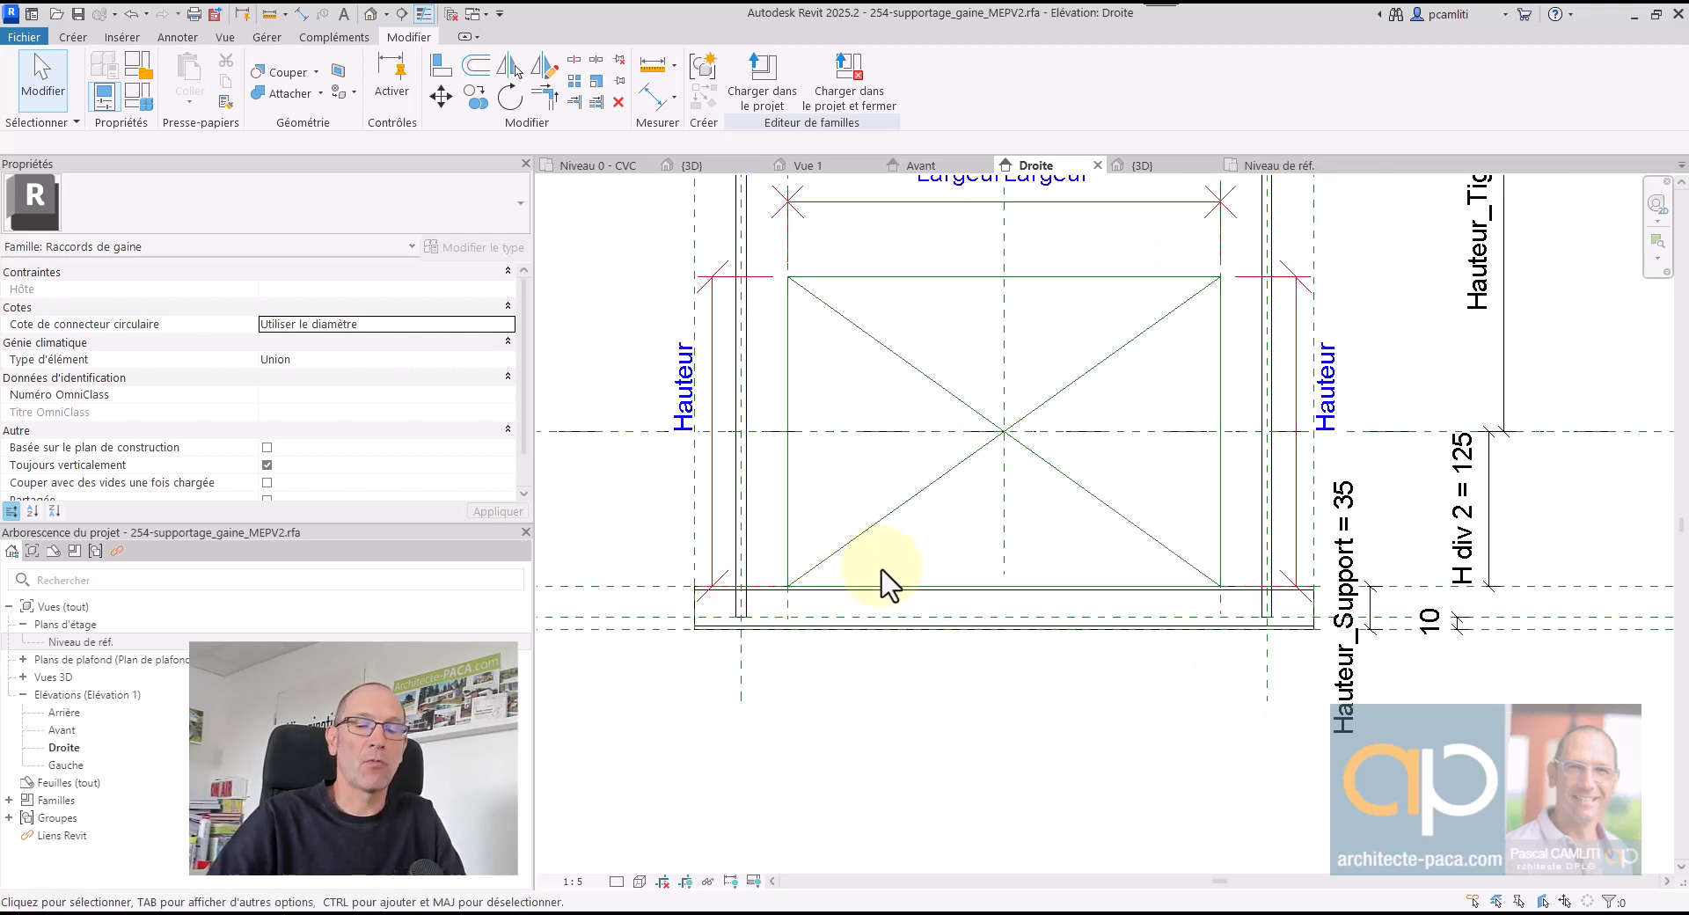
key("ctrl+Tab")
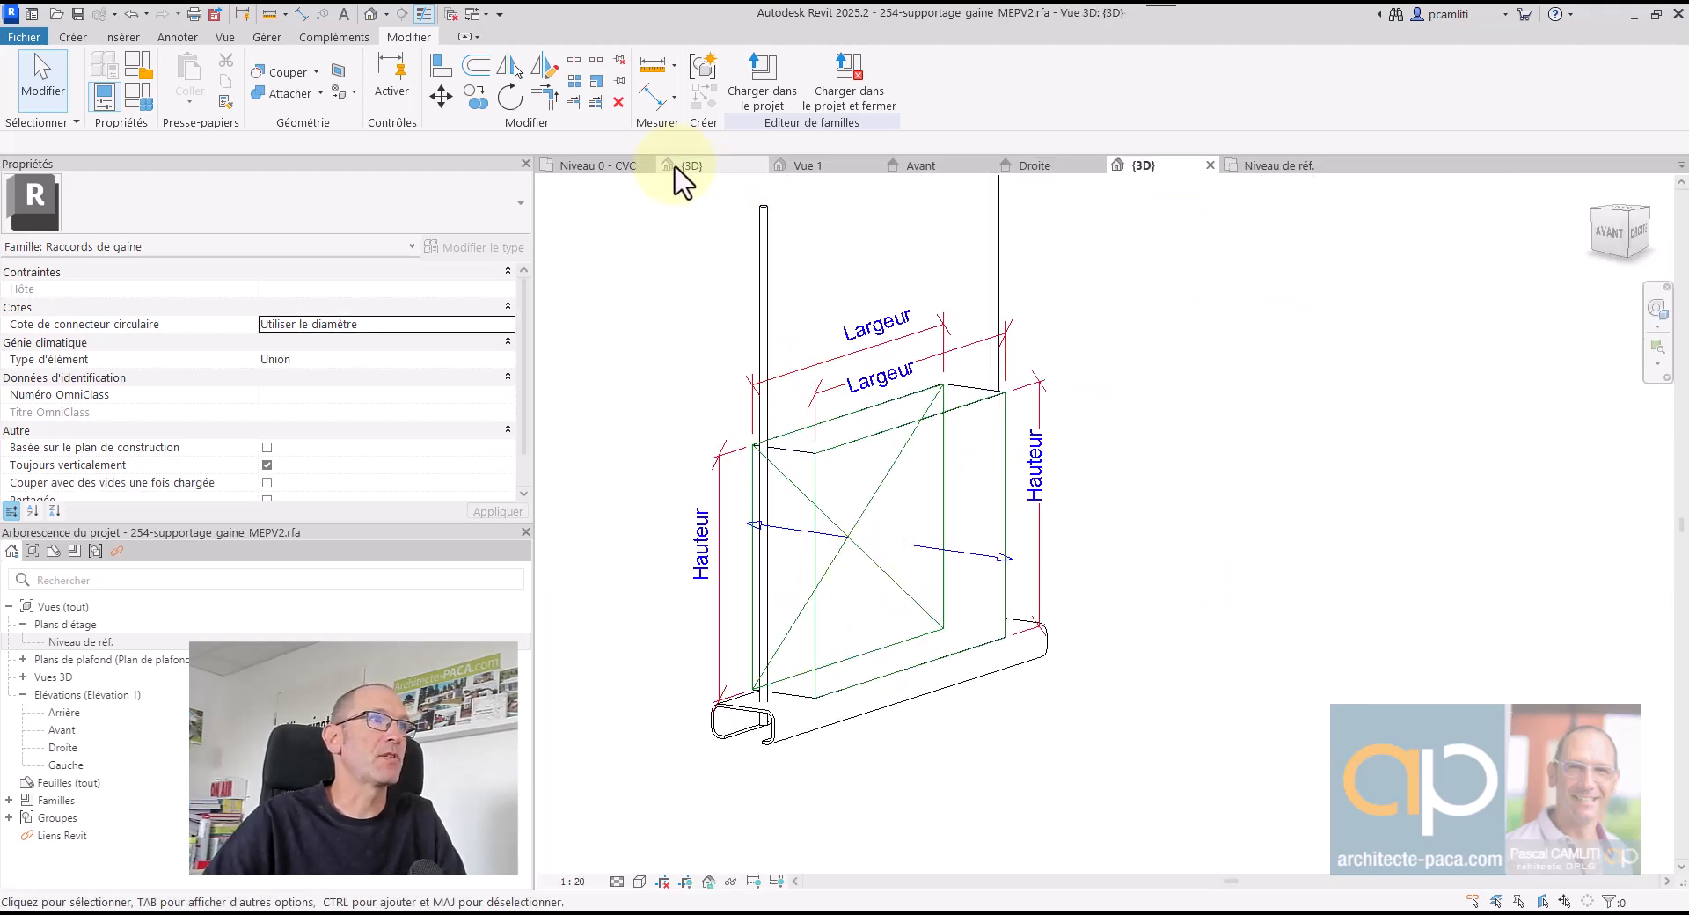
left_click(277, 93)
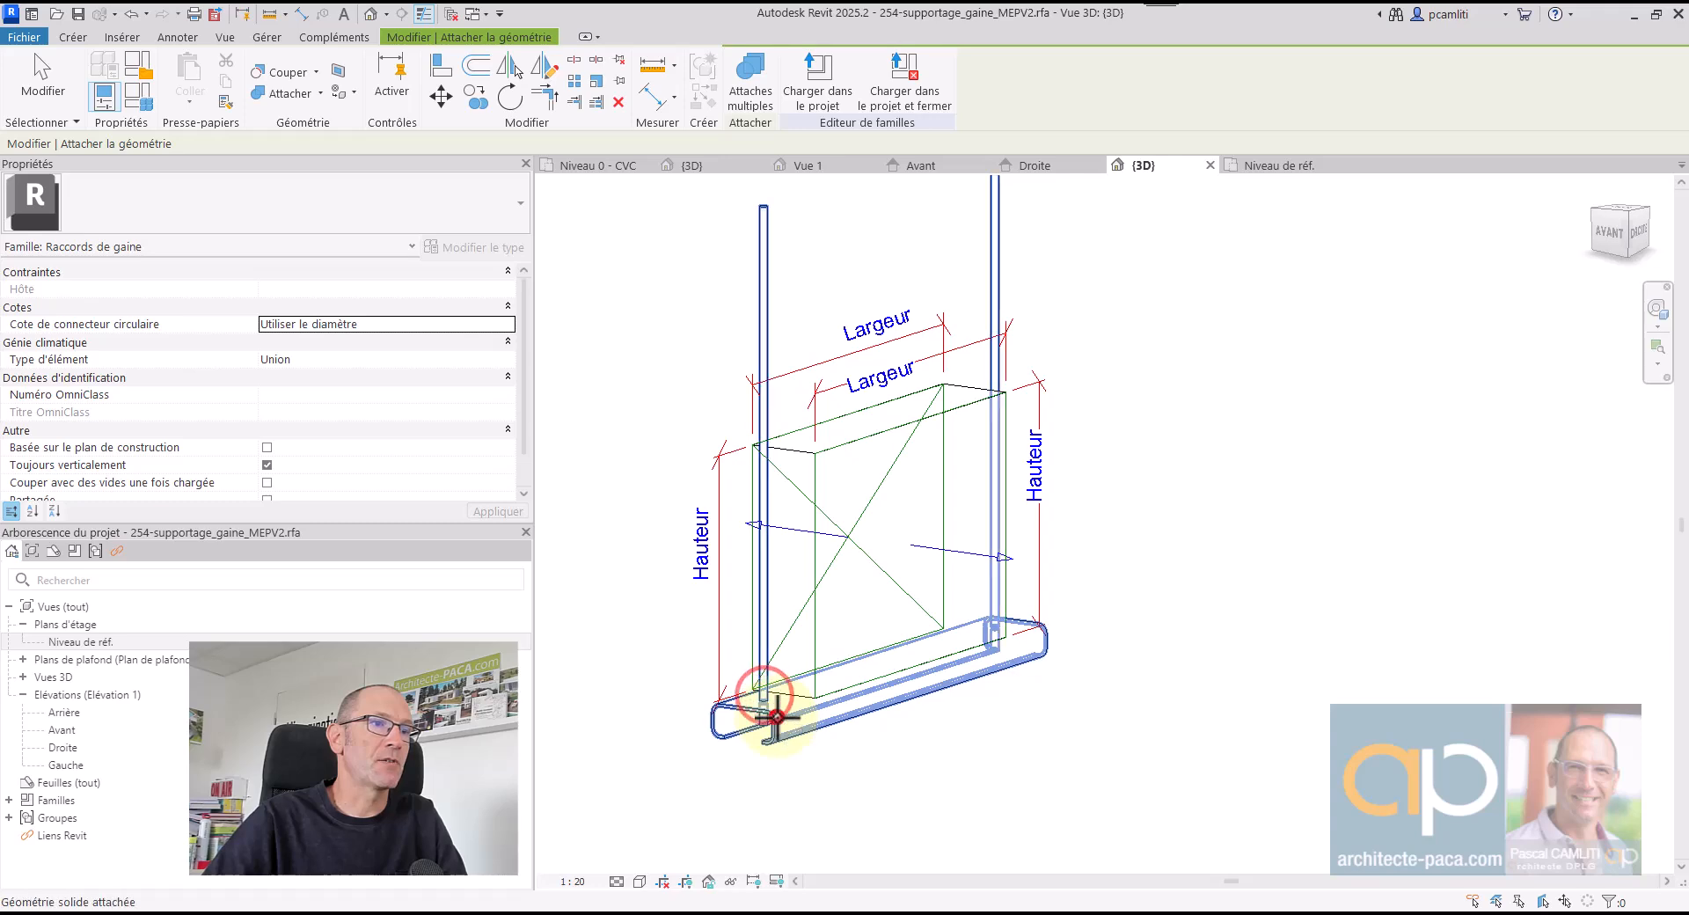
middle_click_drag(1085, 671, 886, 640, "shift")
key("Escape")
middle_click_drag(1227, 547, 1398, 568, "shift")
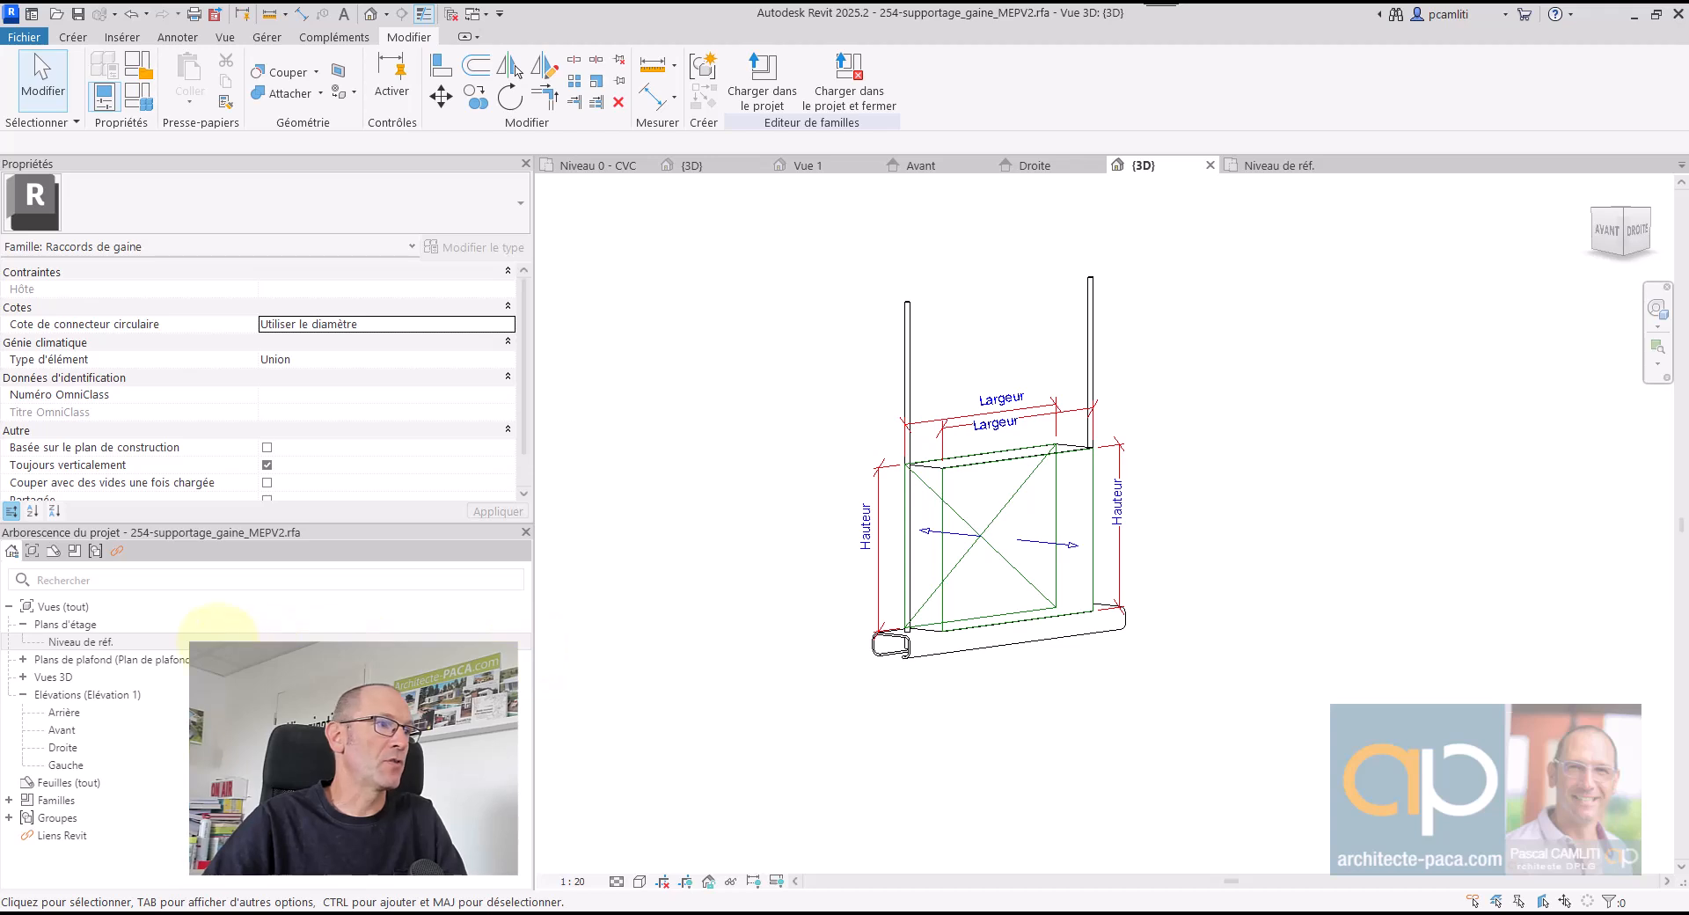
double_click(177, 641)
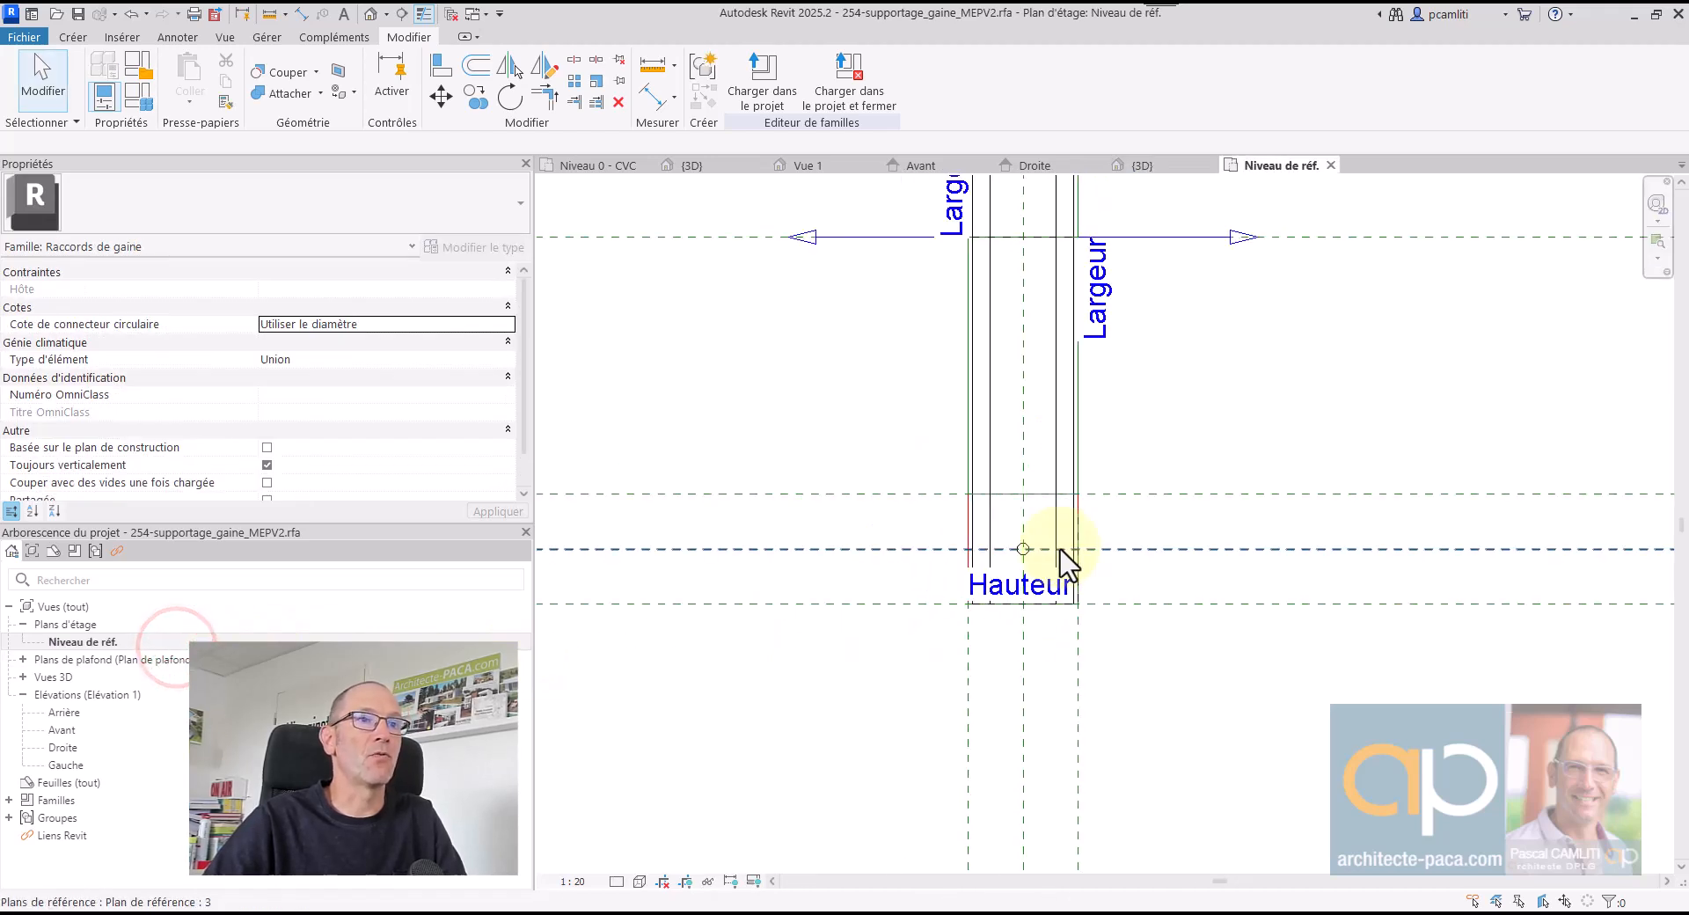
left_click(71, 36)
left_click(188, 70)
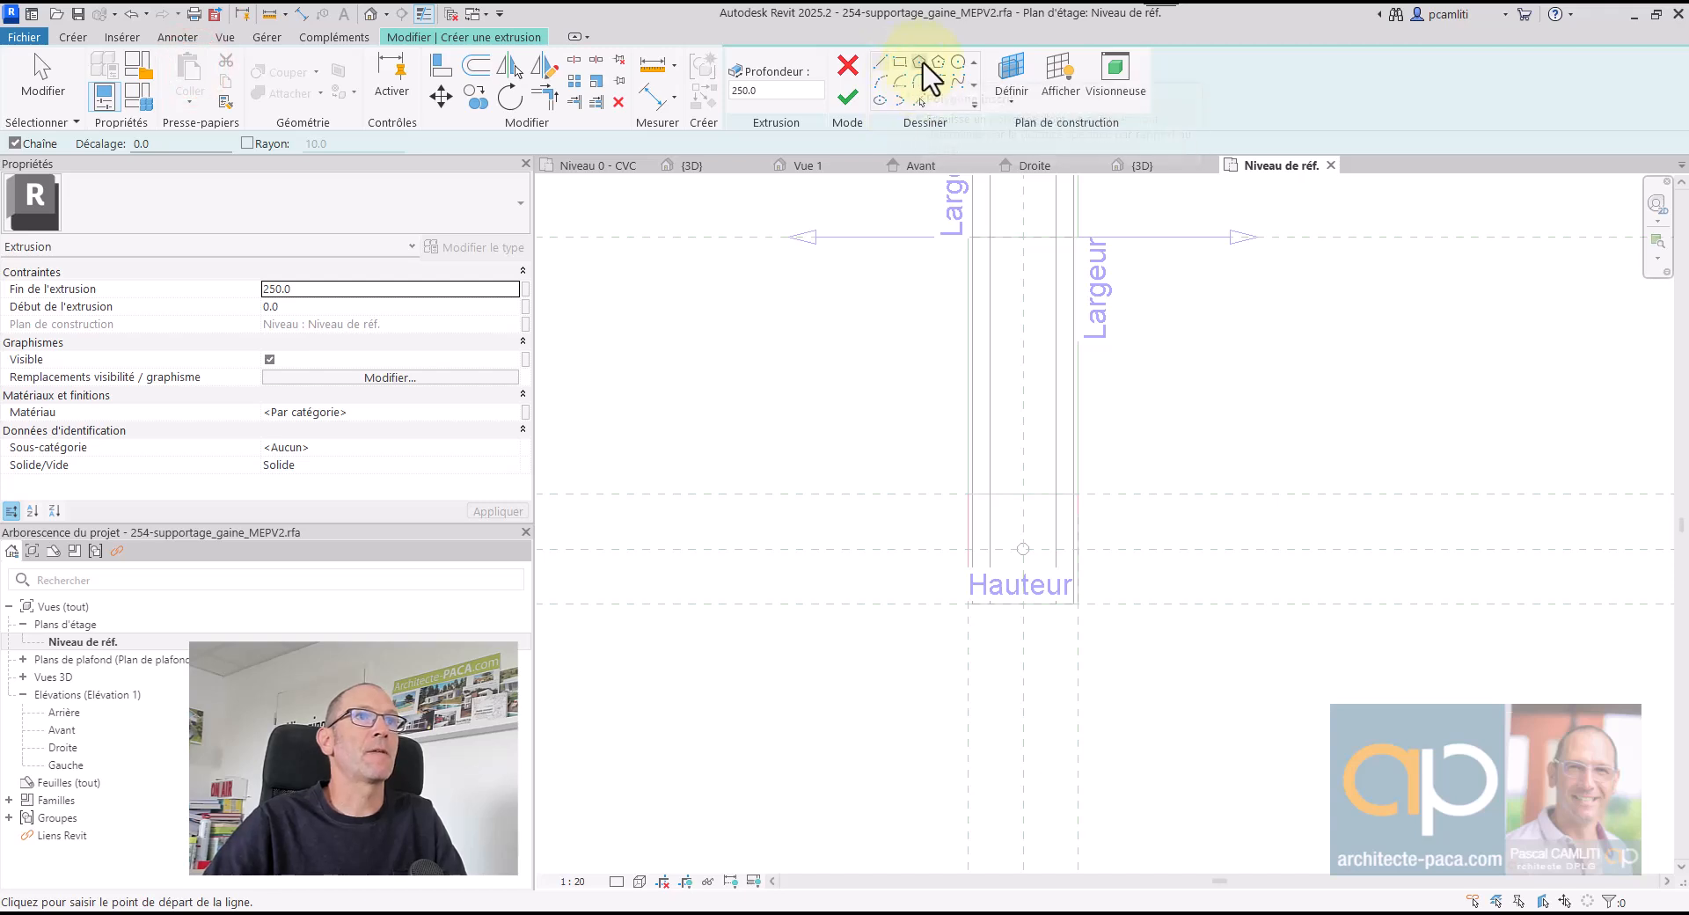
left_click(915, 64)
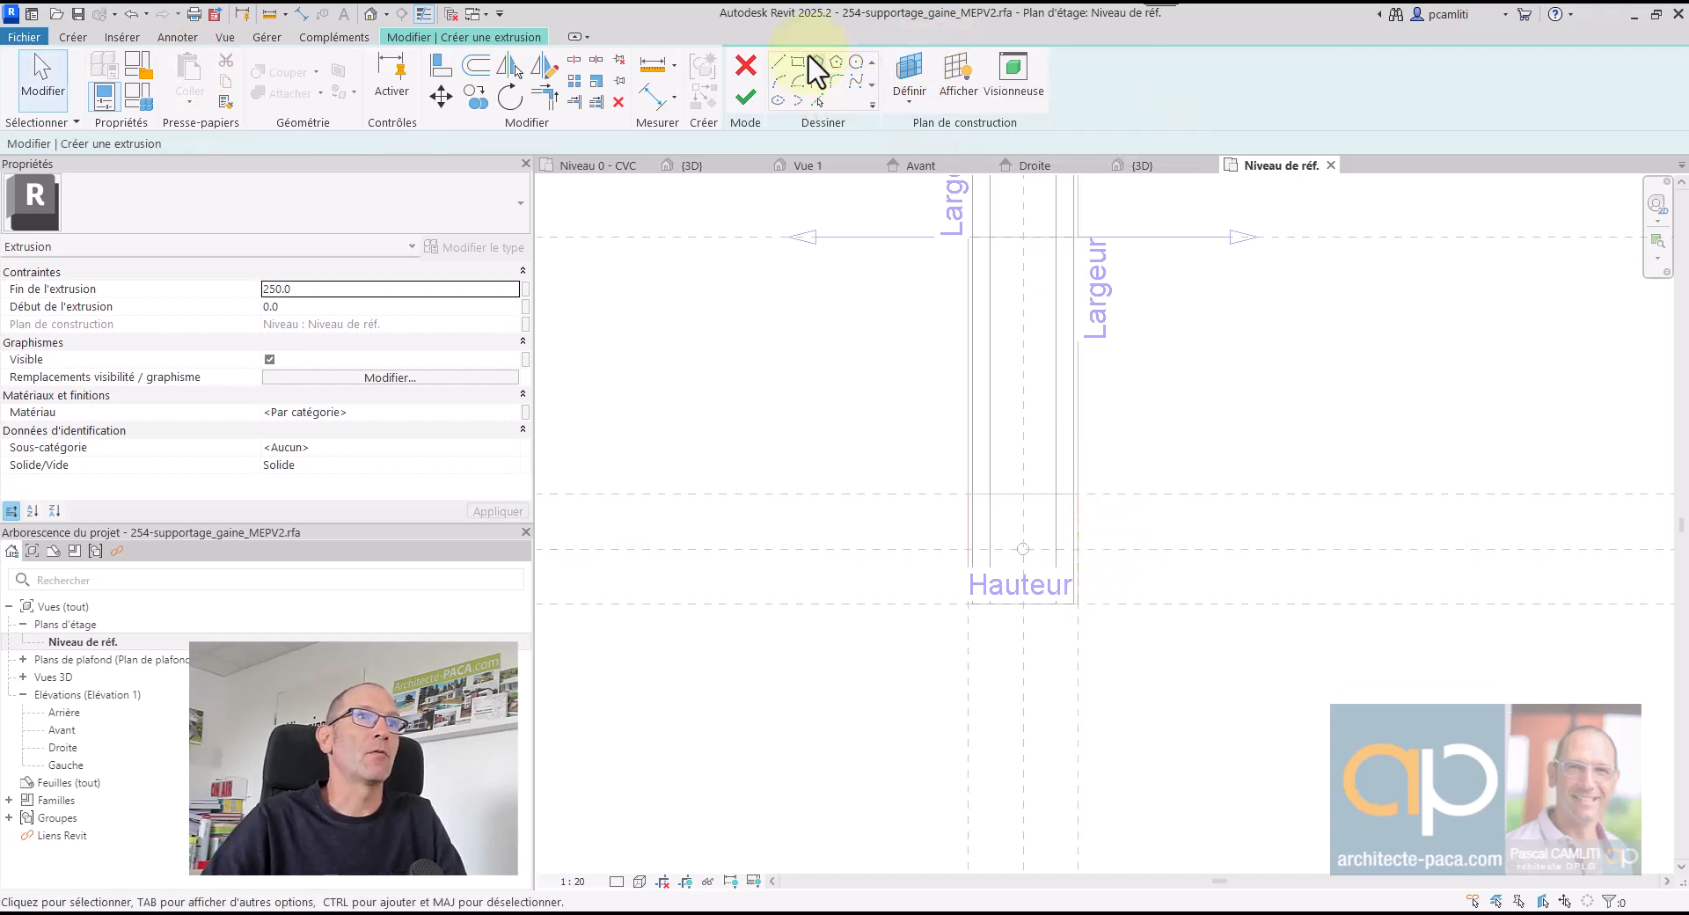
left_click(746, 64)
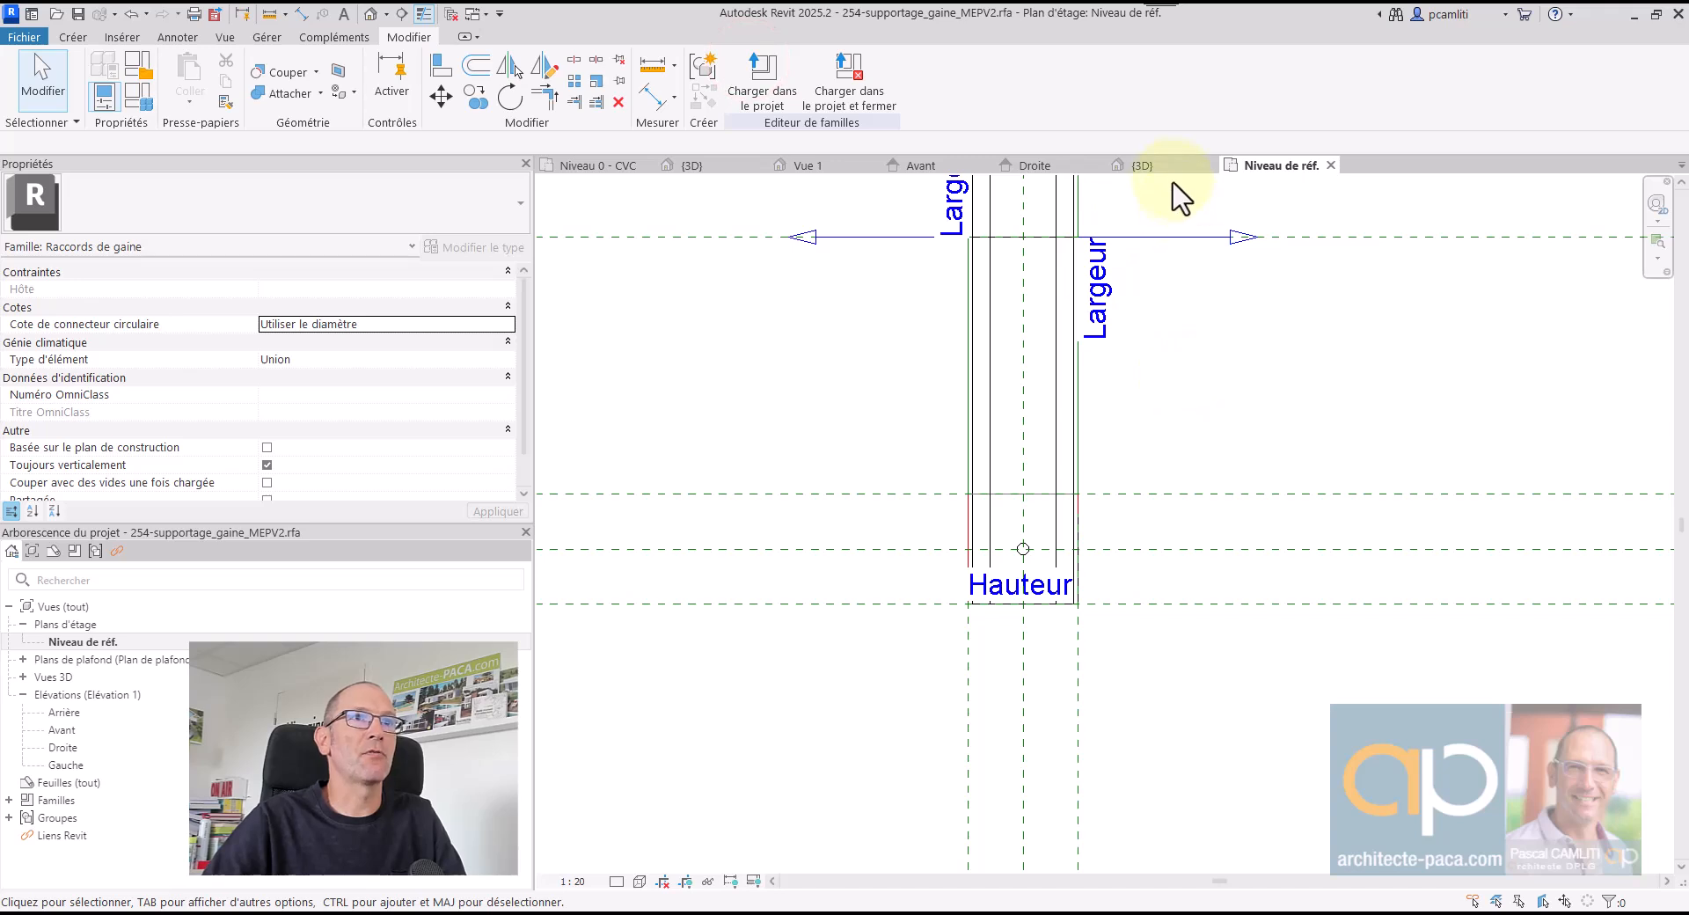
- In the Droite elevation, copy the reference plane along the rail's upper edge a short distance downward
left_click(1045, 167)
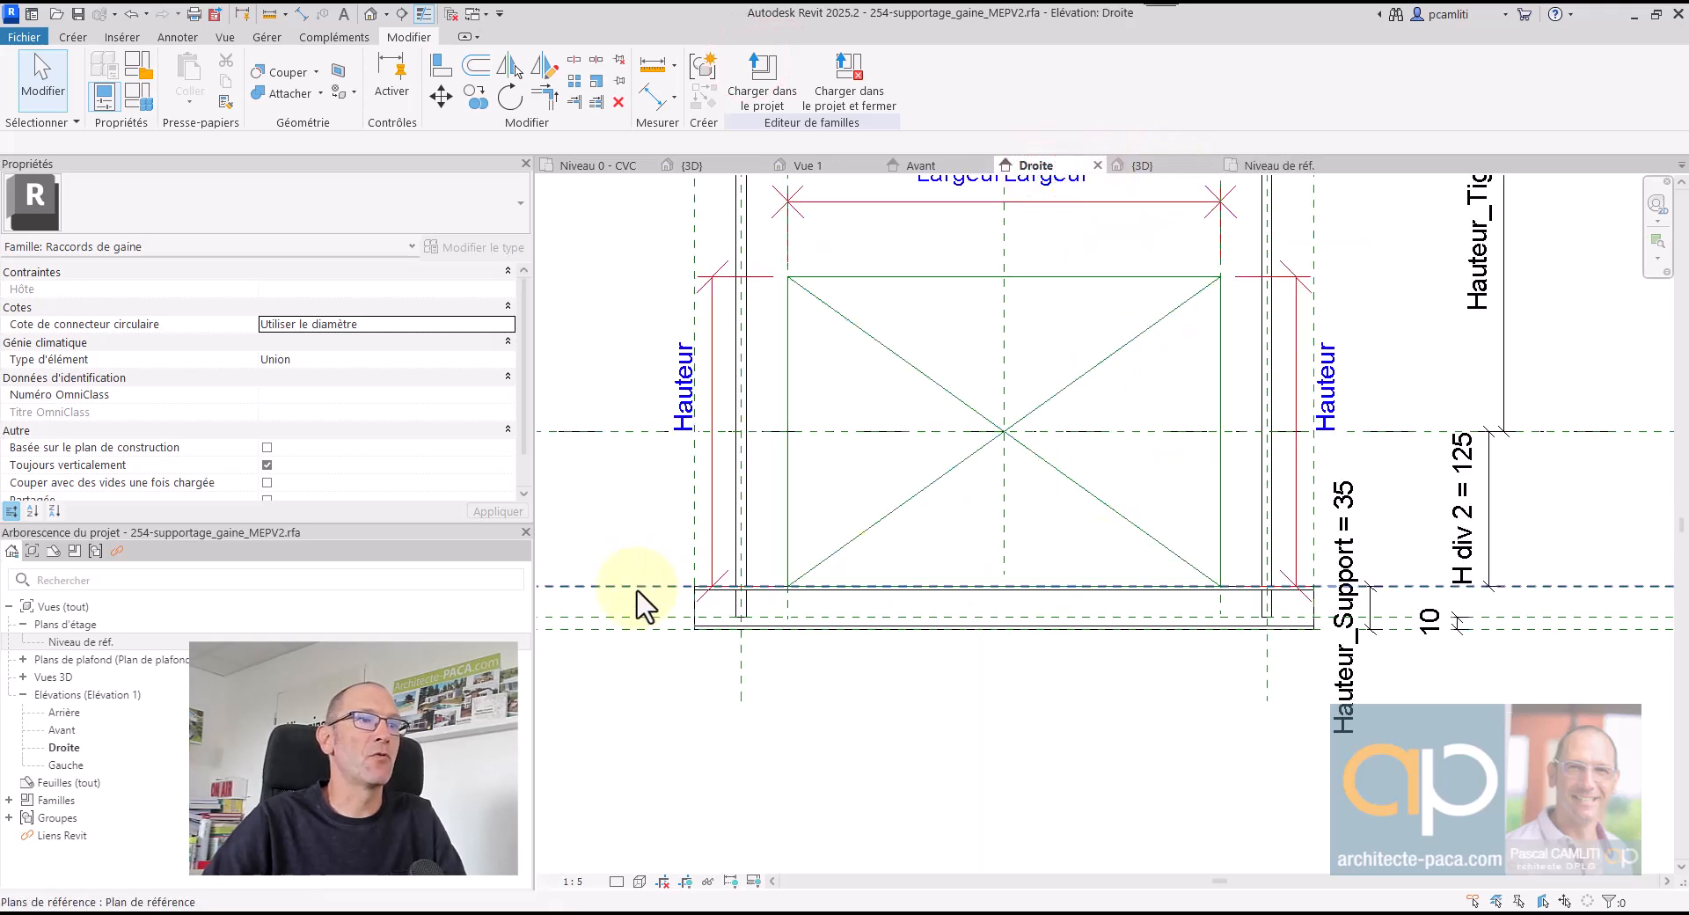
scroll(638, 605, "up", 4)
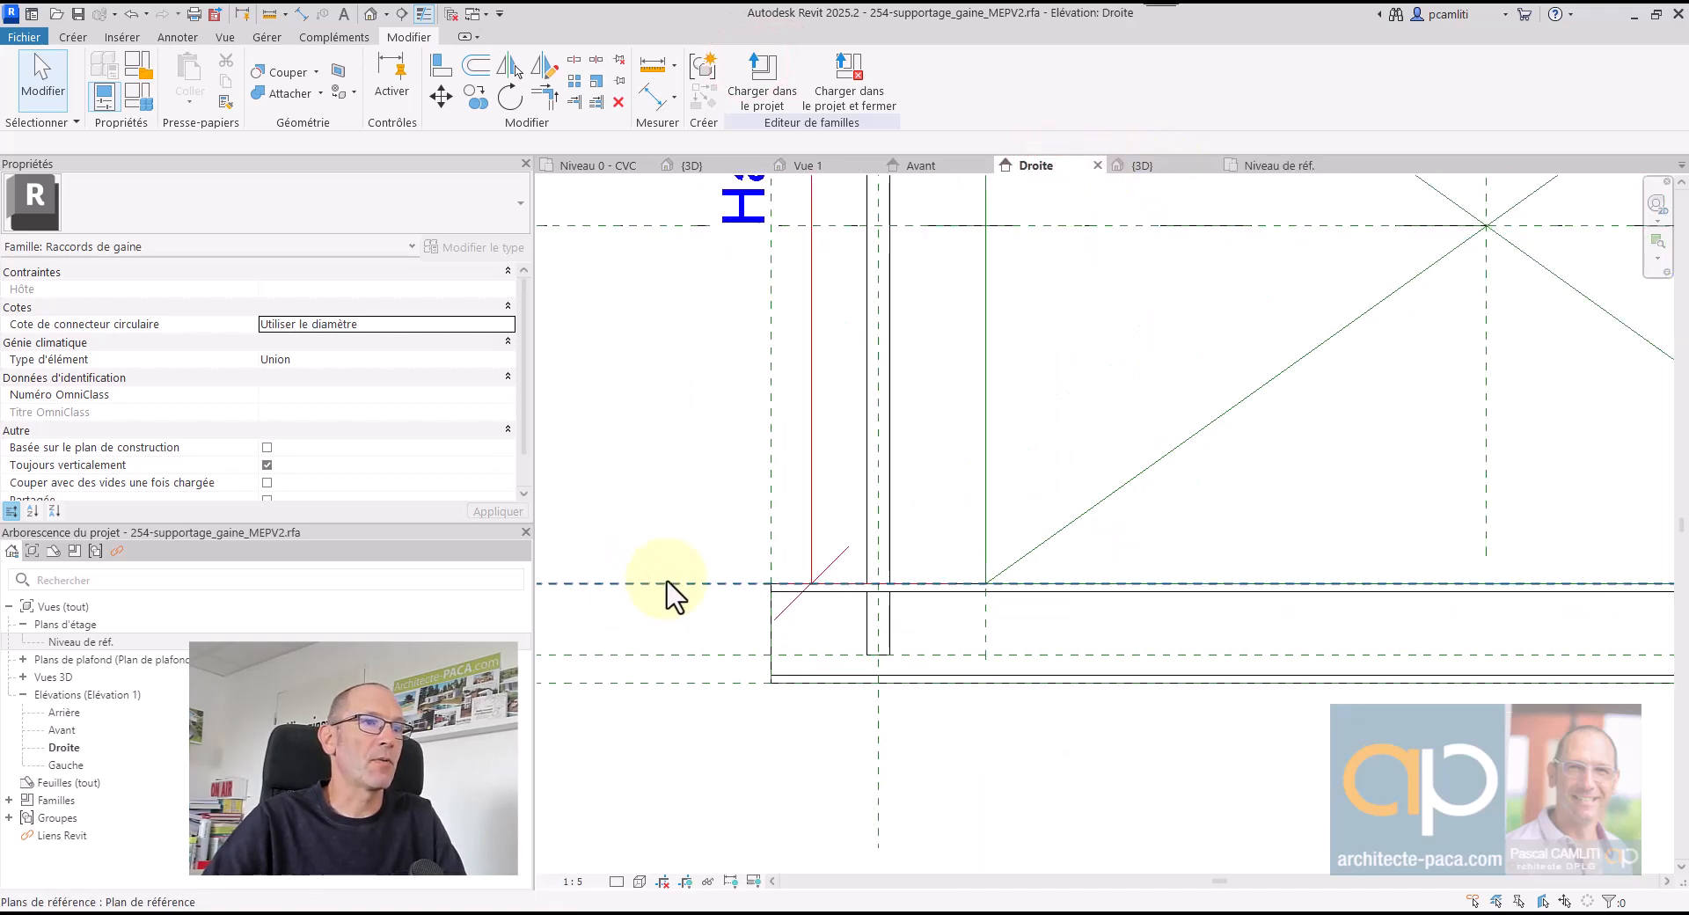
left_click(670, 583)
key("c")
key("o")
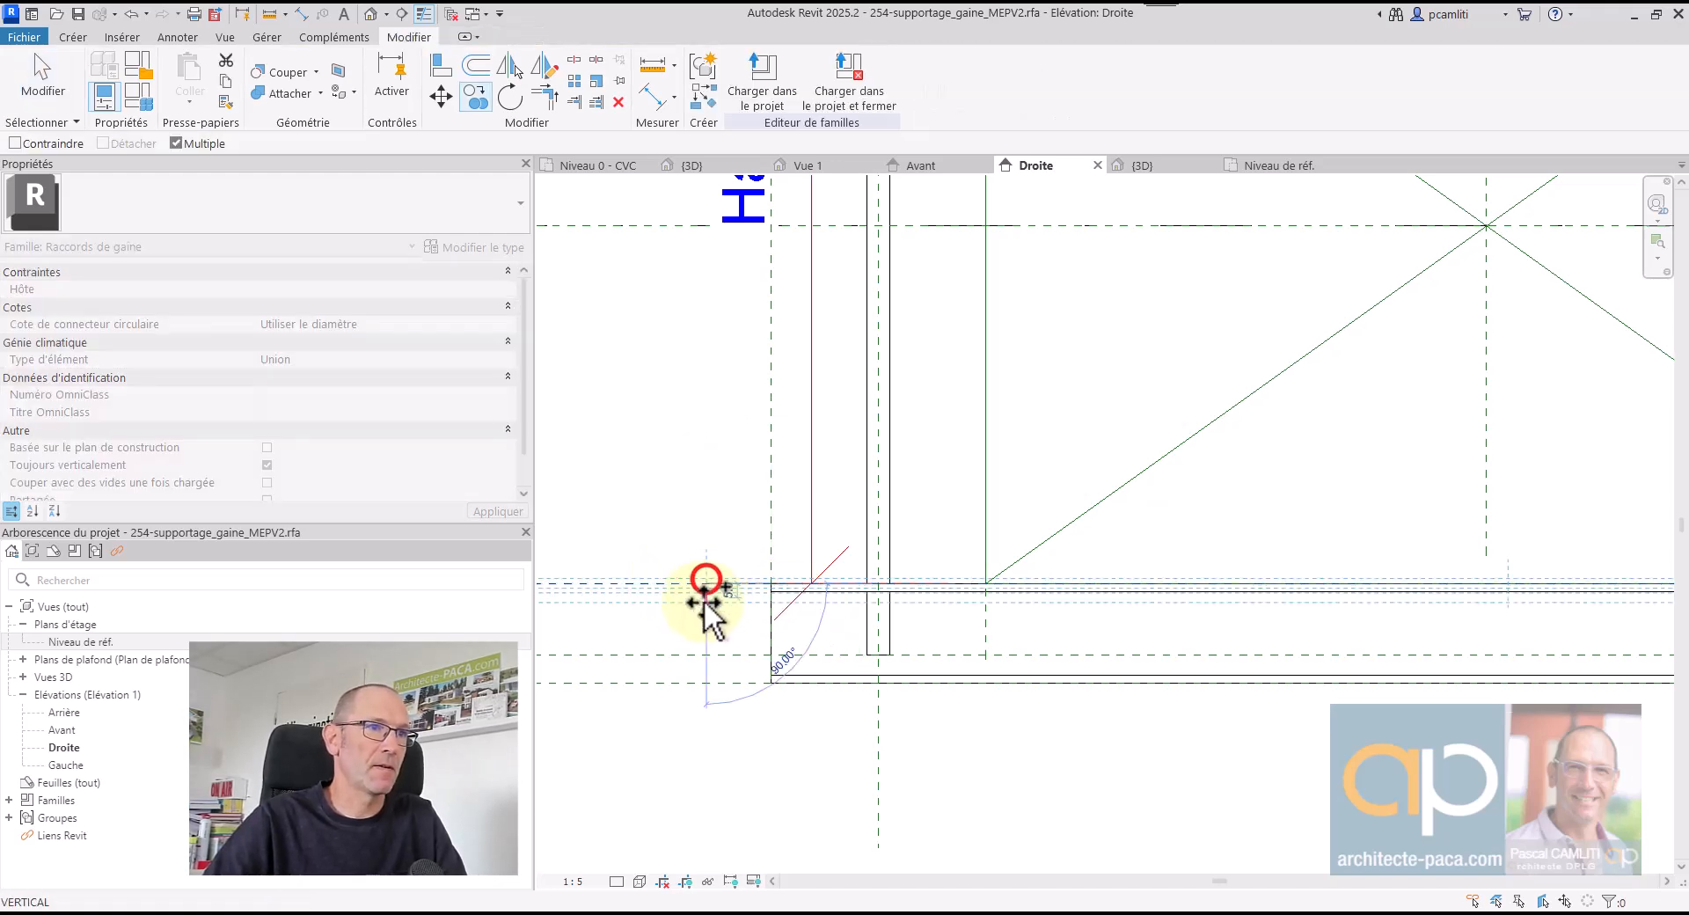
left_click(703, 596)
scroll(704, 598, "up", 3)
key("Escape")
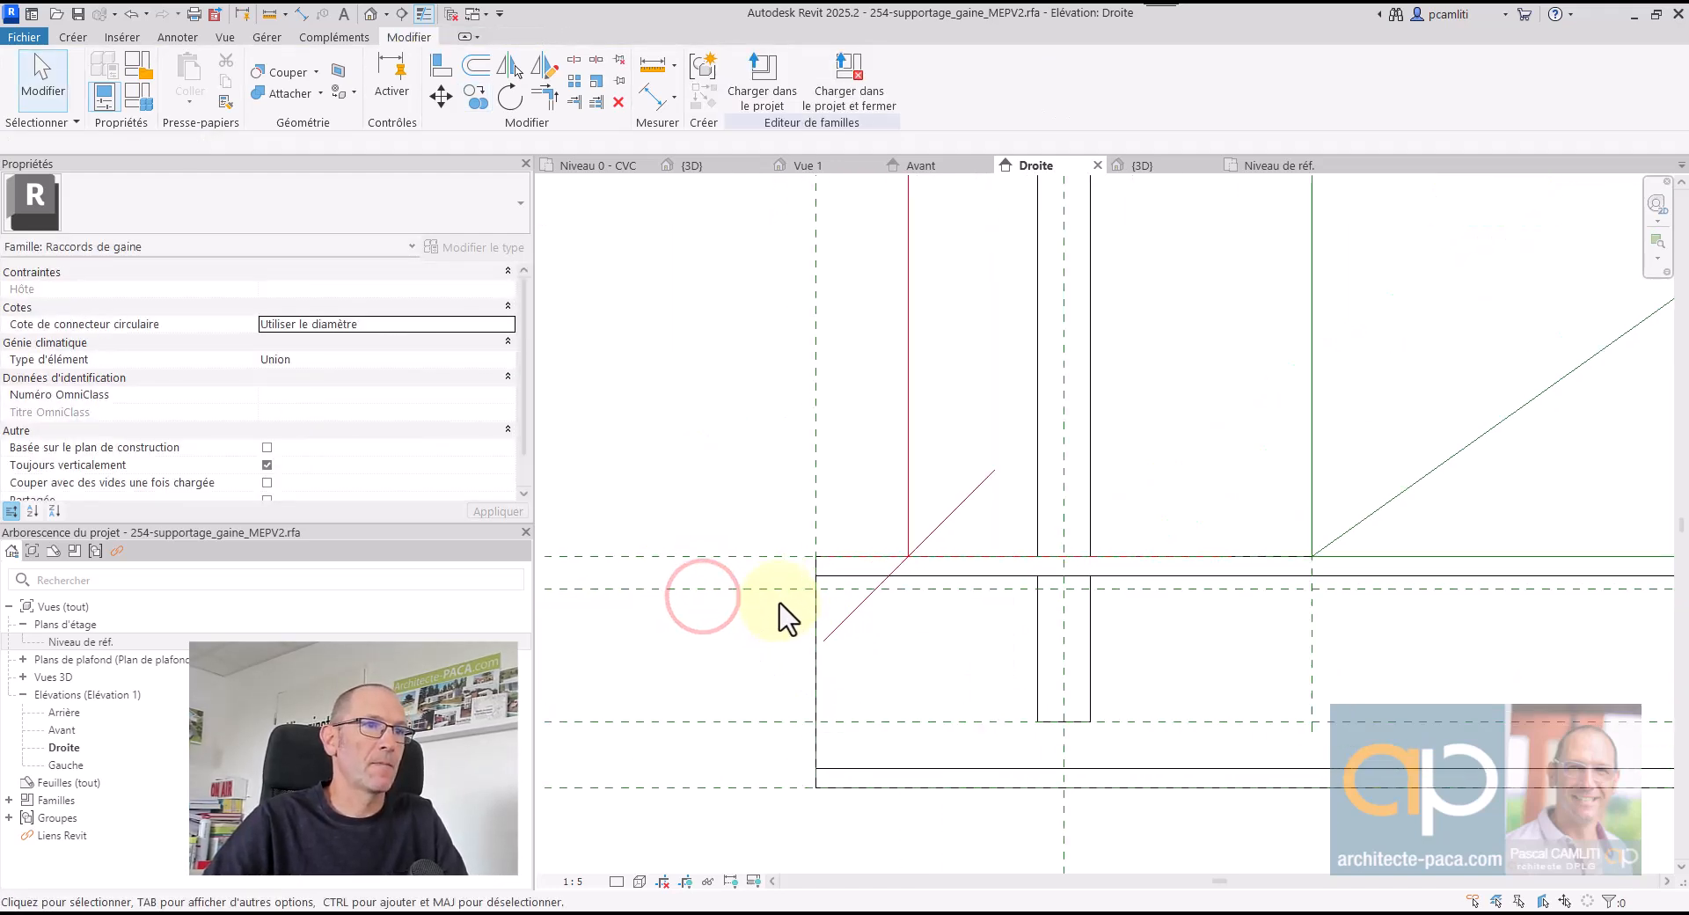
- Dimension the copied reference plane from the rail's upper plane, set the distance to 3 mm and lock it
left_click(650, 71)
left_click(712, 591)
key("Escape")
key("Escape")
middle_click_drag(912, 611, 1283, 572)
left_click(1228, 533)
type("3")
key("Return")
left_click(914, 536)
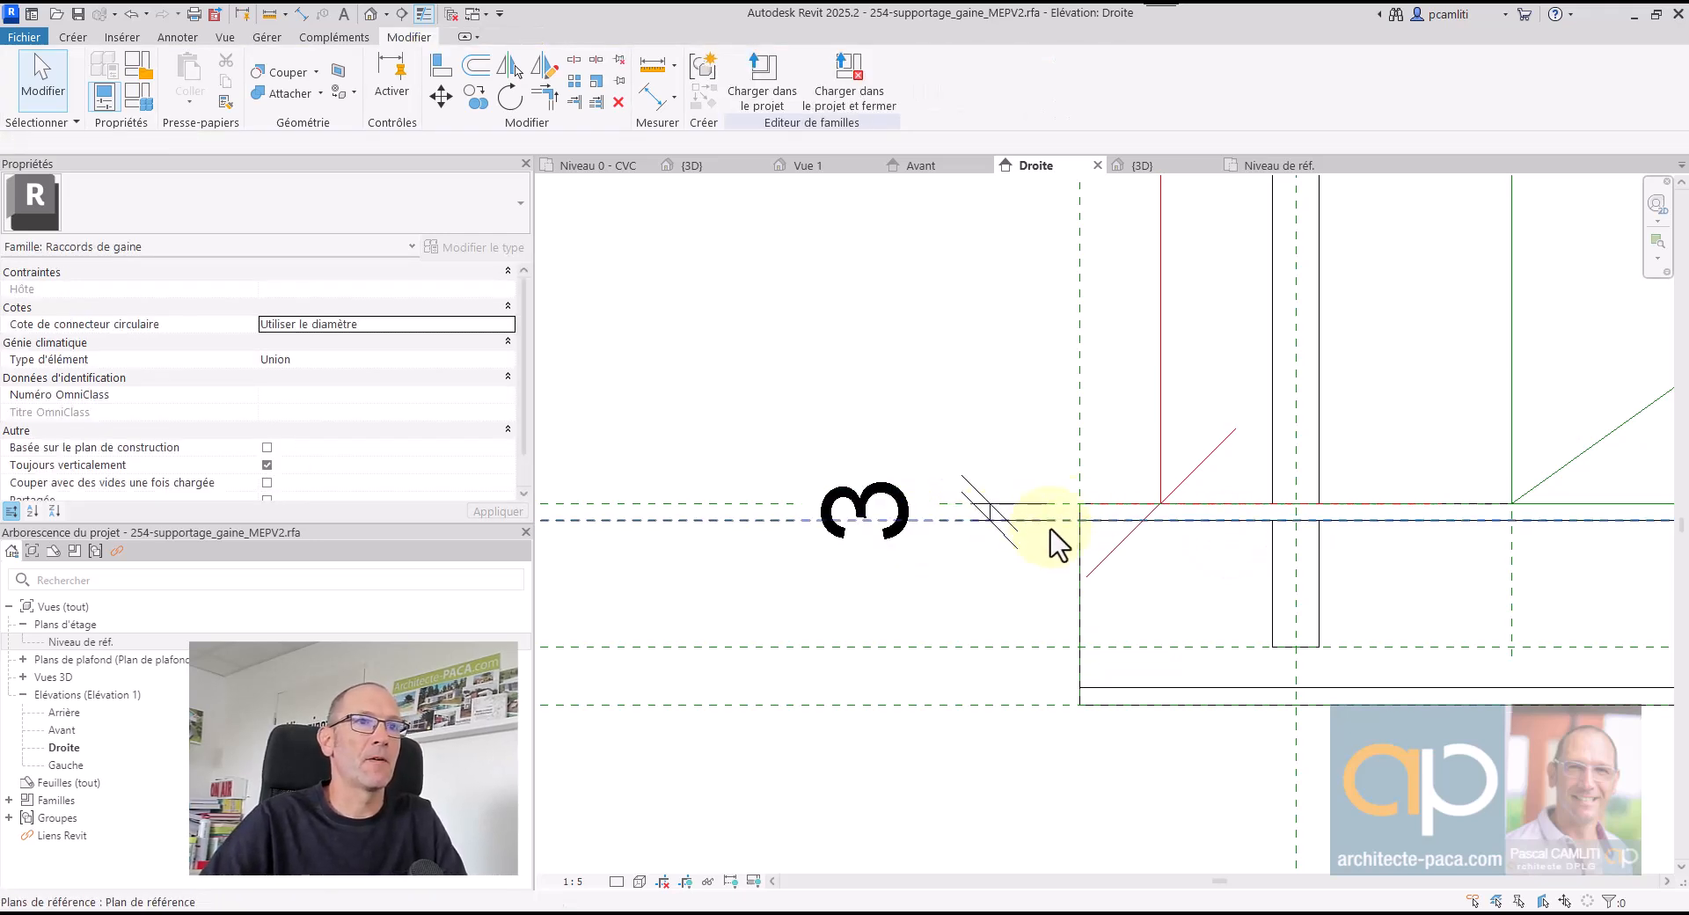
left_click(997, 512)
left_click(1152, 513)
- Name the reference plane 3 mm below the rail's upper edge boulons
left_click(709, 520)
scroll(712, 518, "down", 3)
middle_click_drag(716, 516, 1210, 500)
scroll(747, 499, "down", 1)
middle_click_drag(827, 519, 1496, 493)
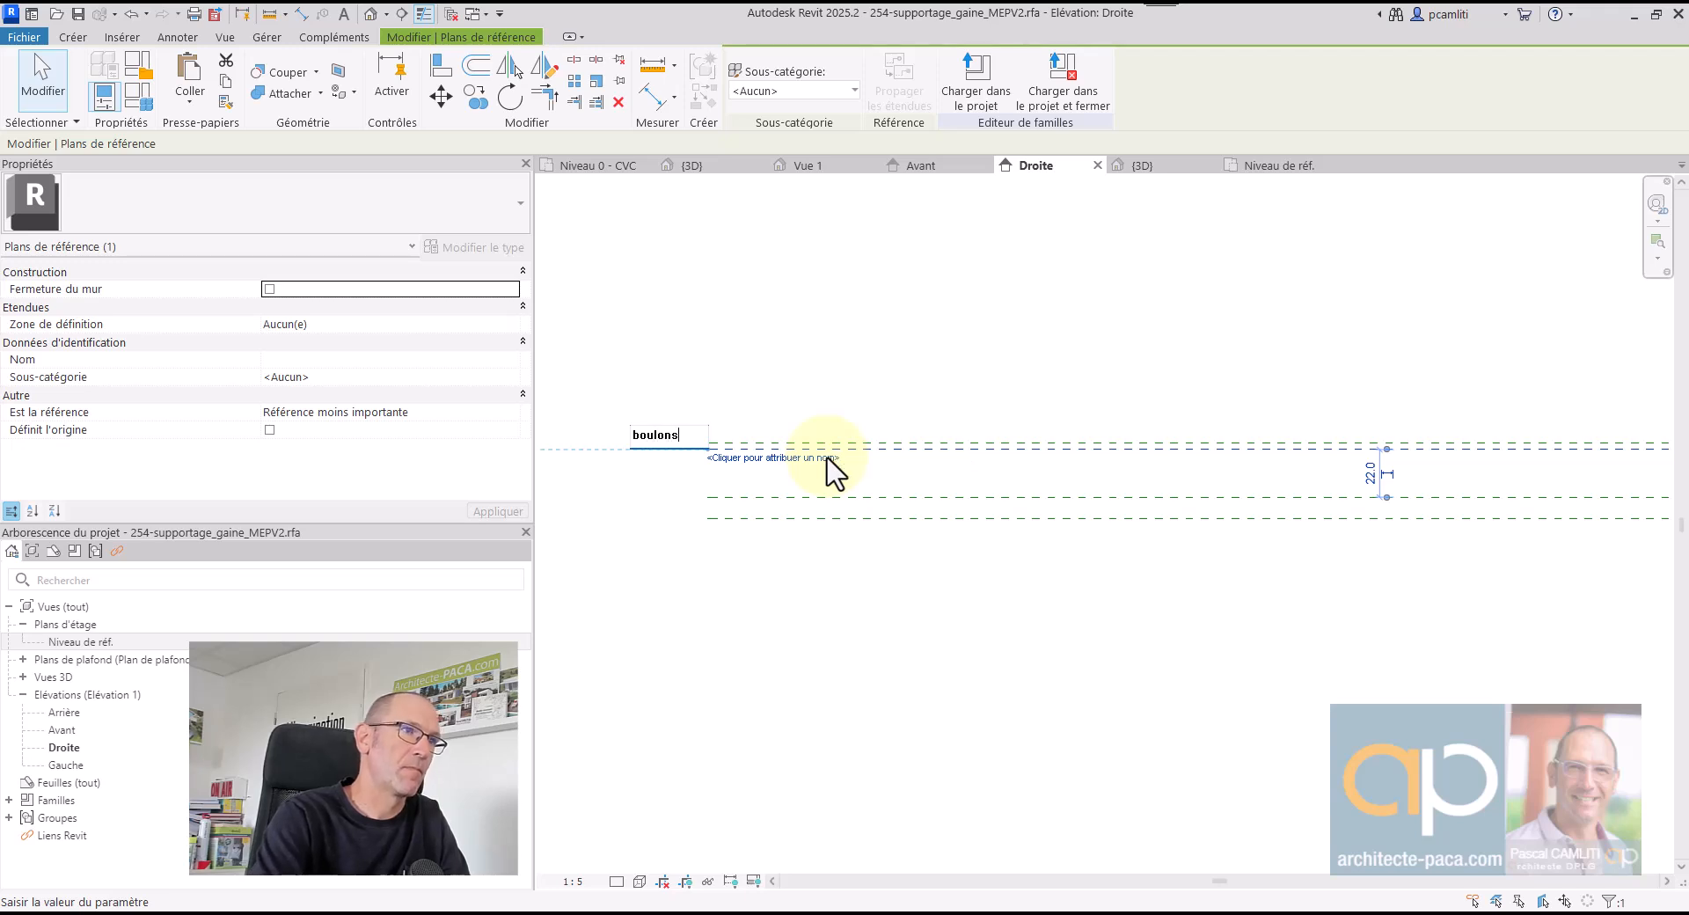
scroll(850, 442, "down", 2)
middle_click_drag(1225, 404, 844, 442)
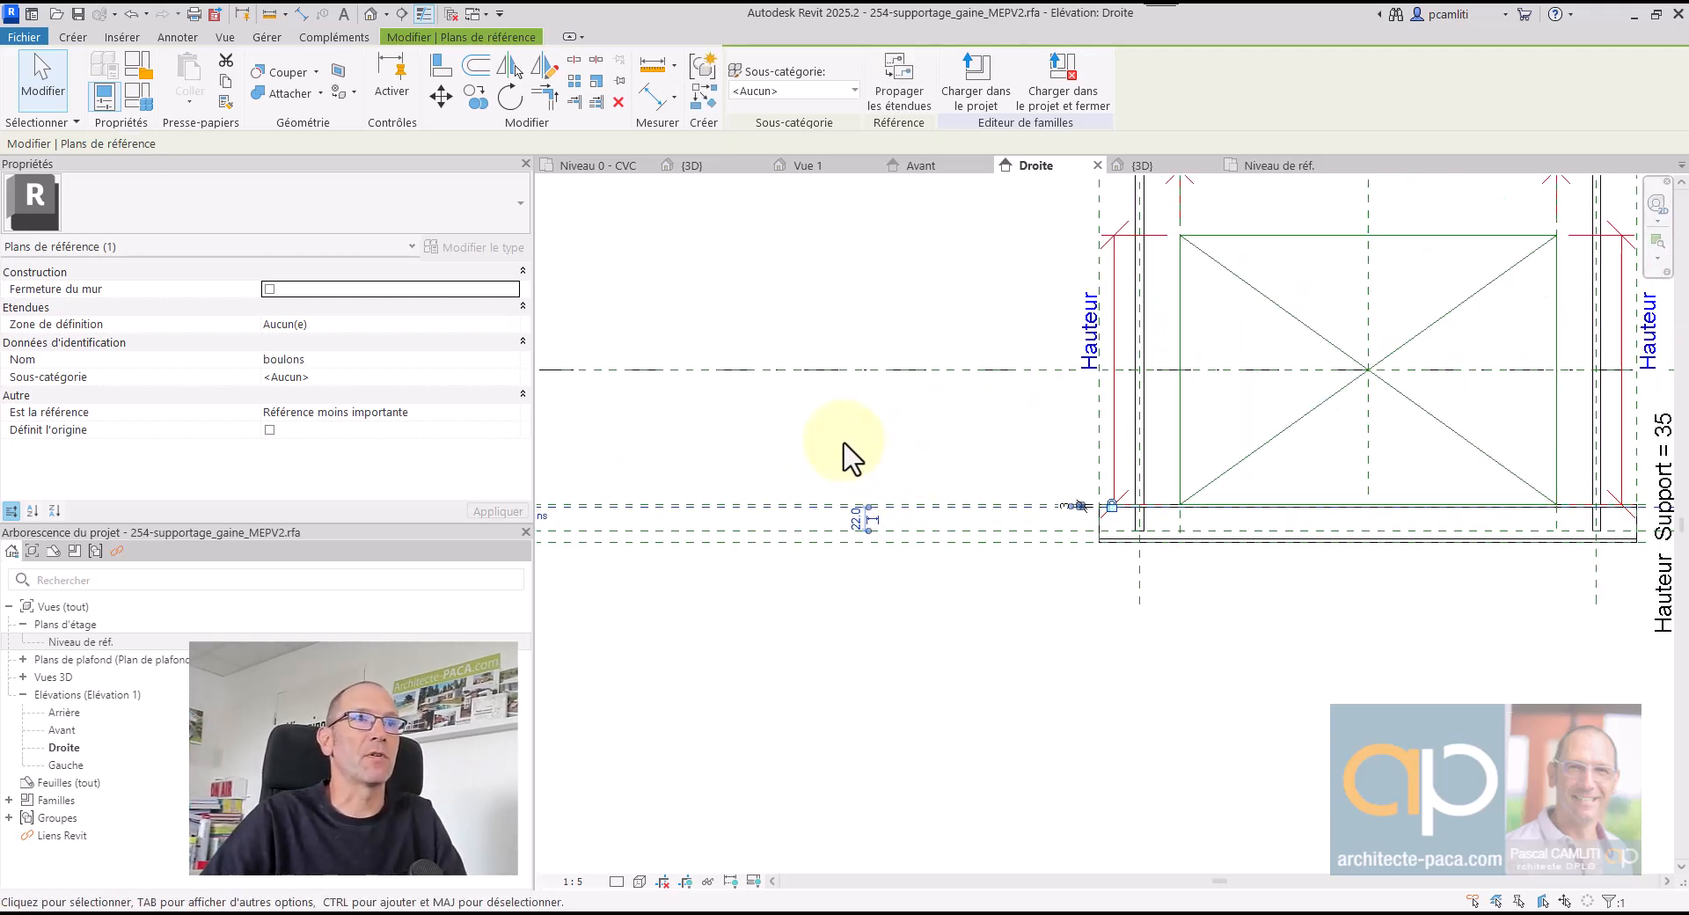
- In the Niveau de réf. plan, start an extrusion and set its work plane to the reference plane boulons
left_click(920, 298)
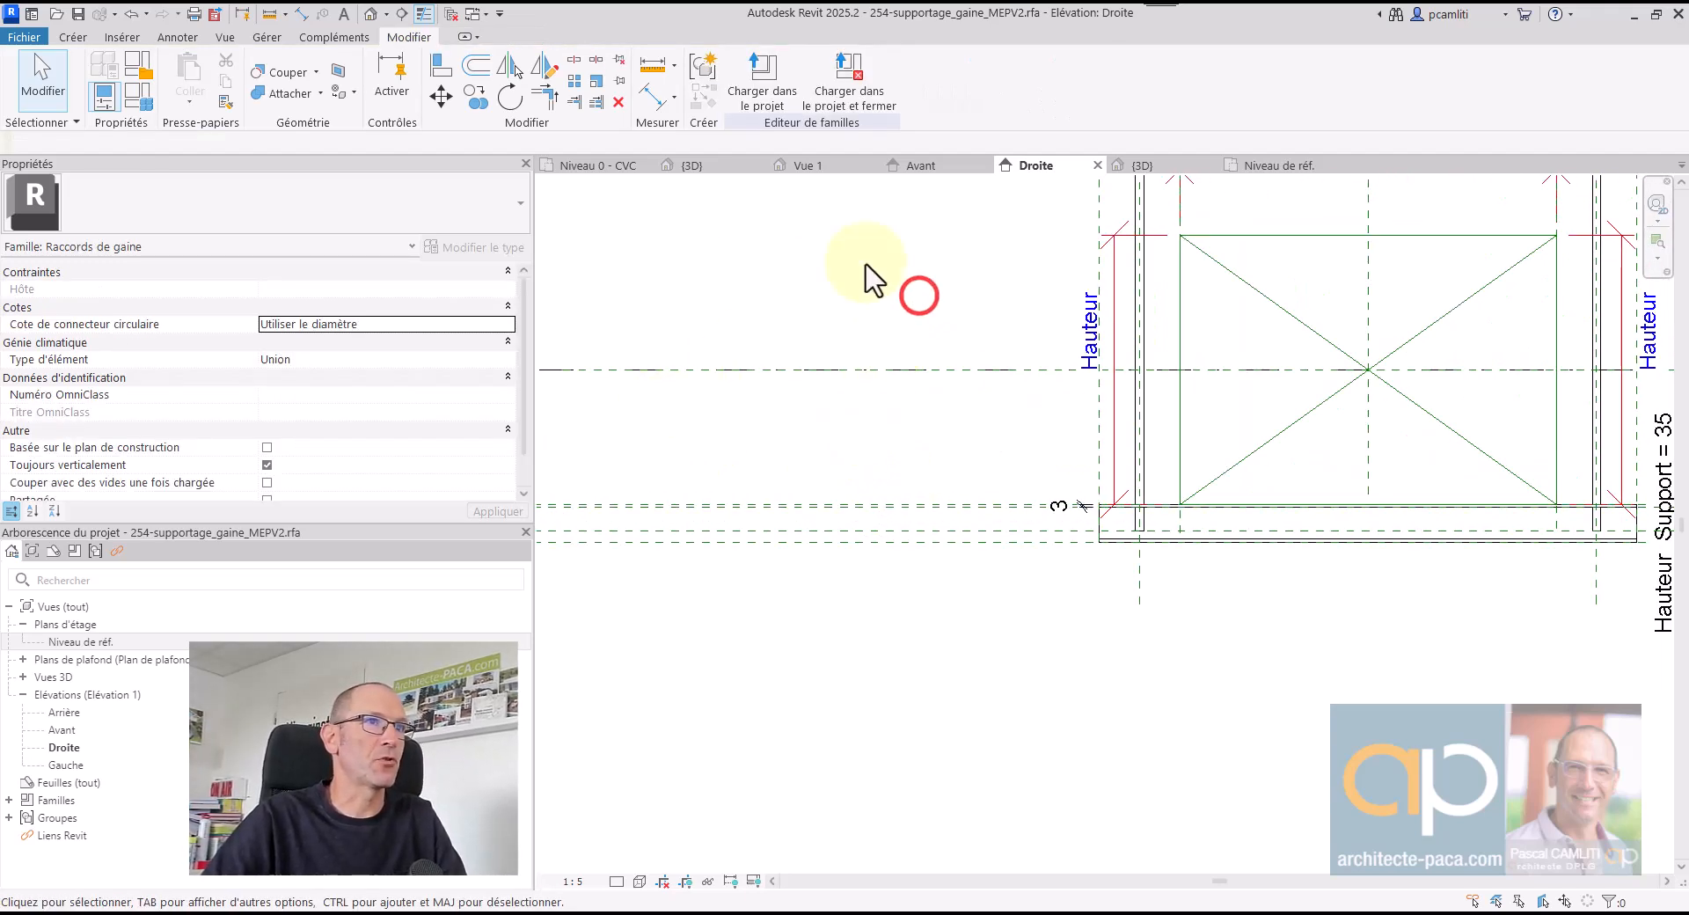
left_click(1275, 165)
scroll(1207, 456, "down", 1)
middle_click_drag(1152, 461, 934, 462)
scroll(866, 565, "up", 2)
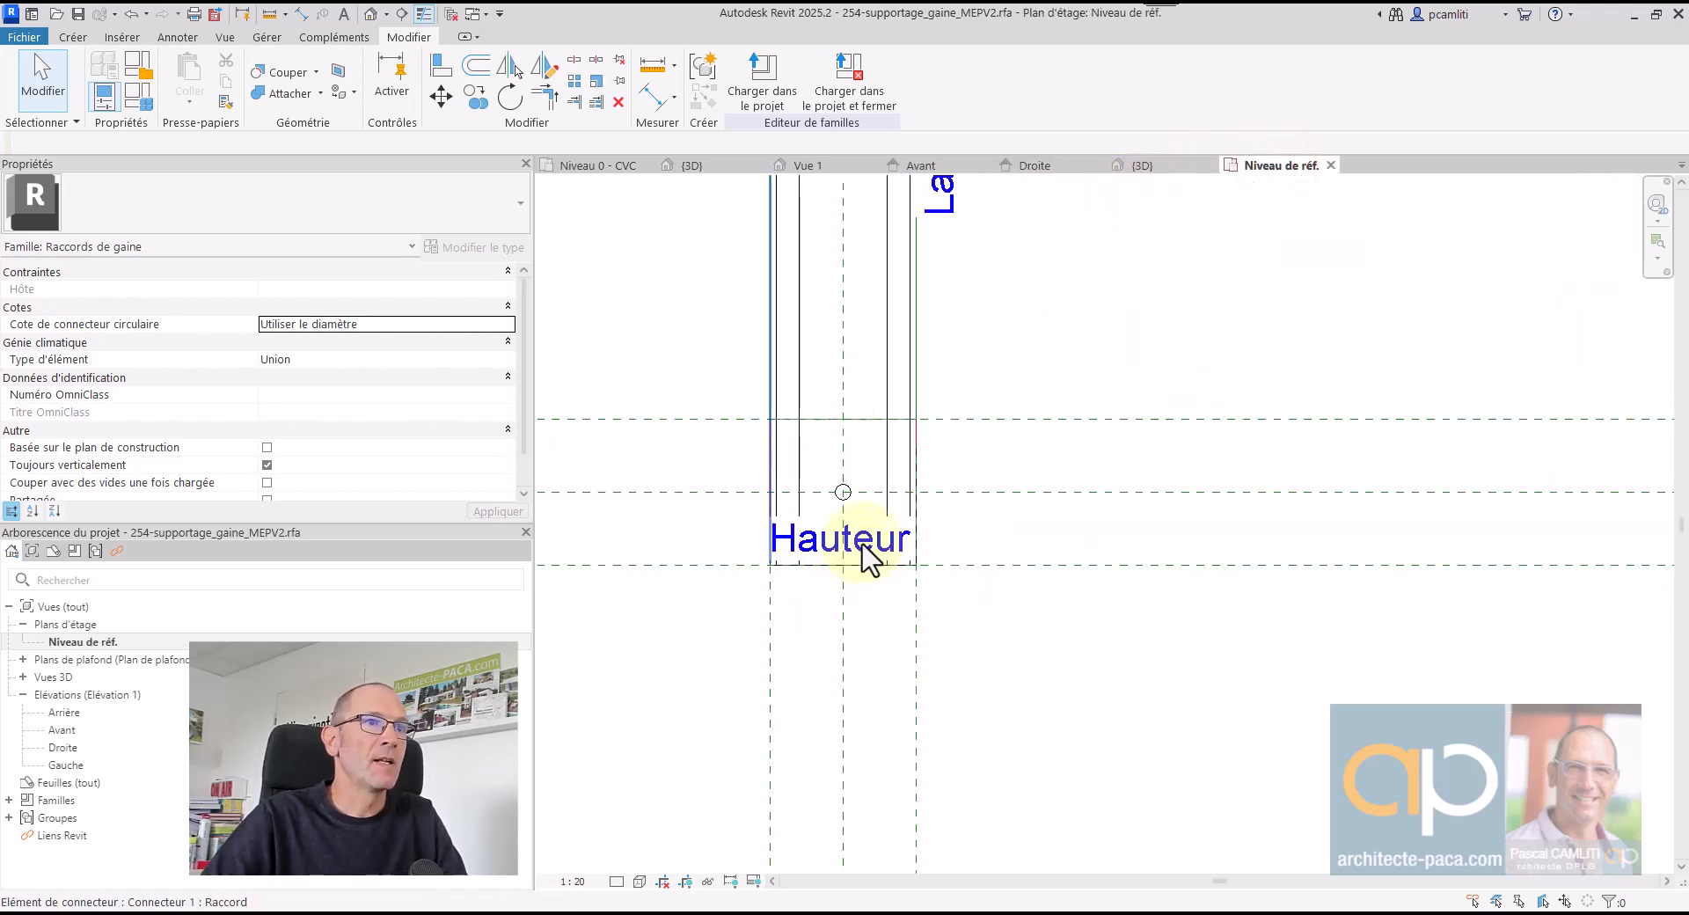
left_click(73, 37)
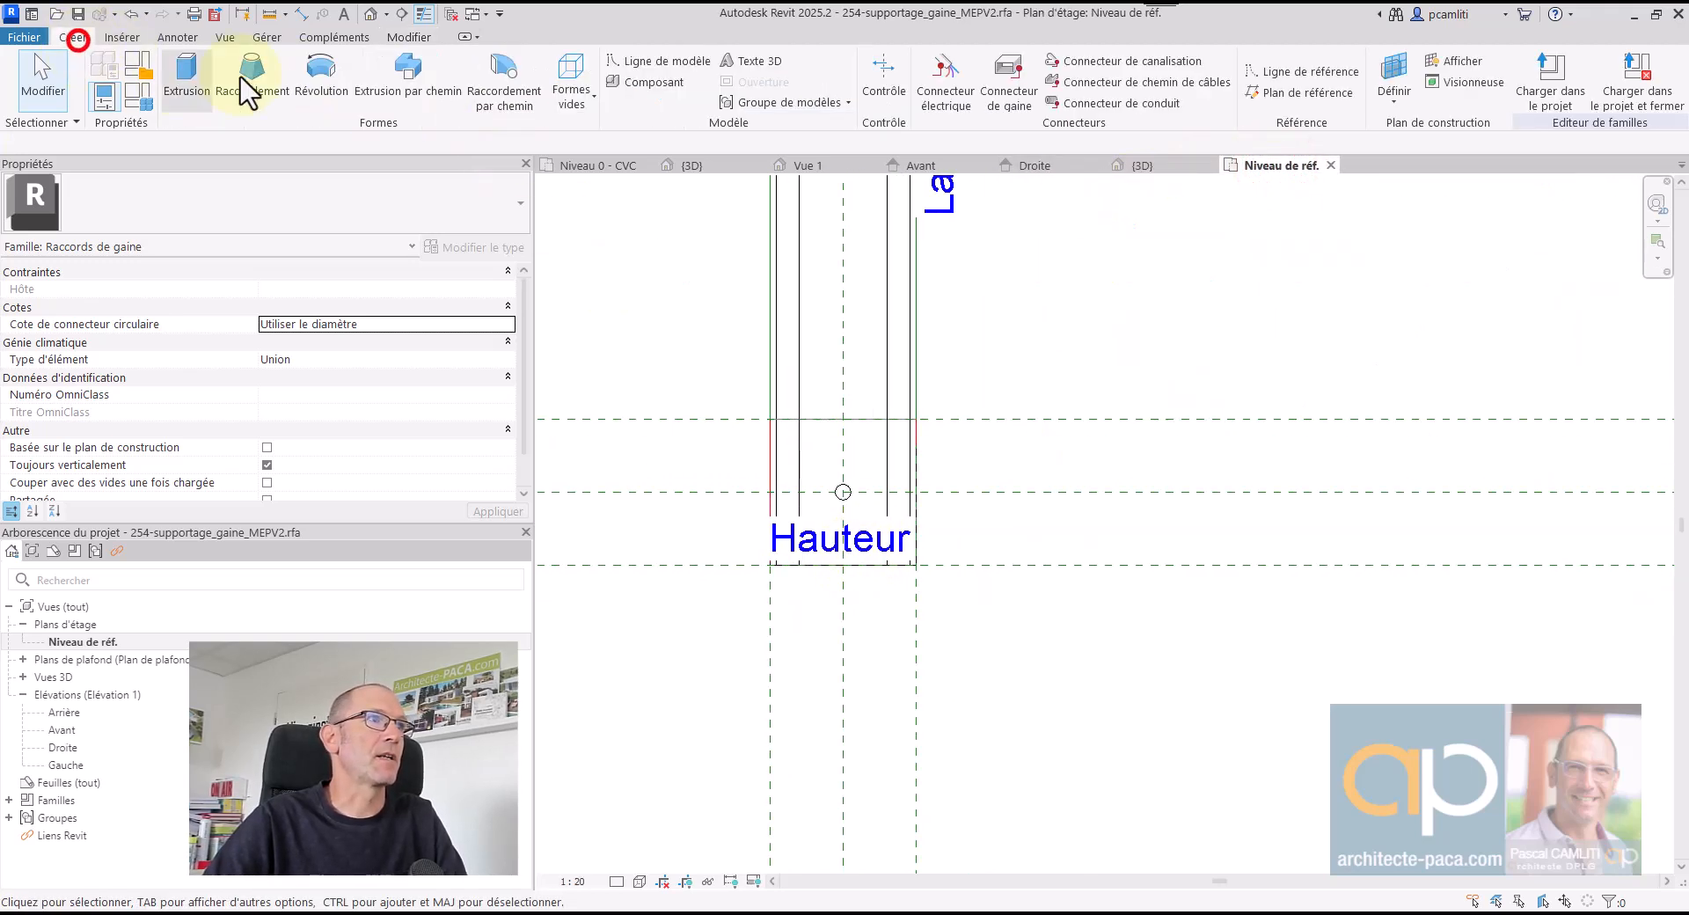
left_click(182, 70)
left_click(1008, 73)
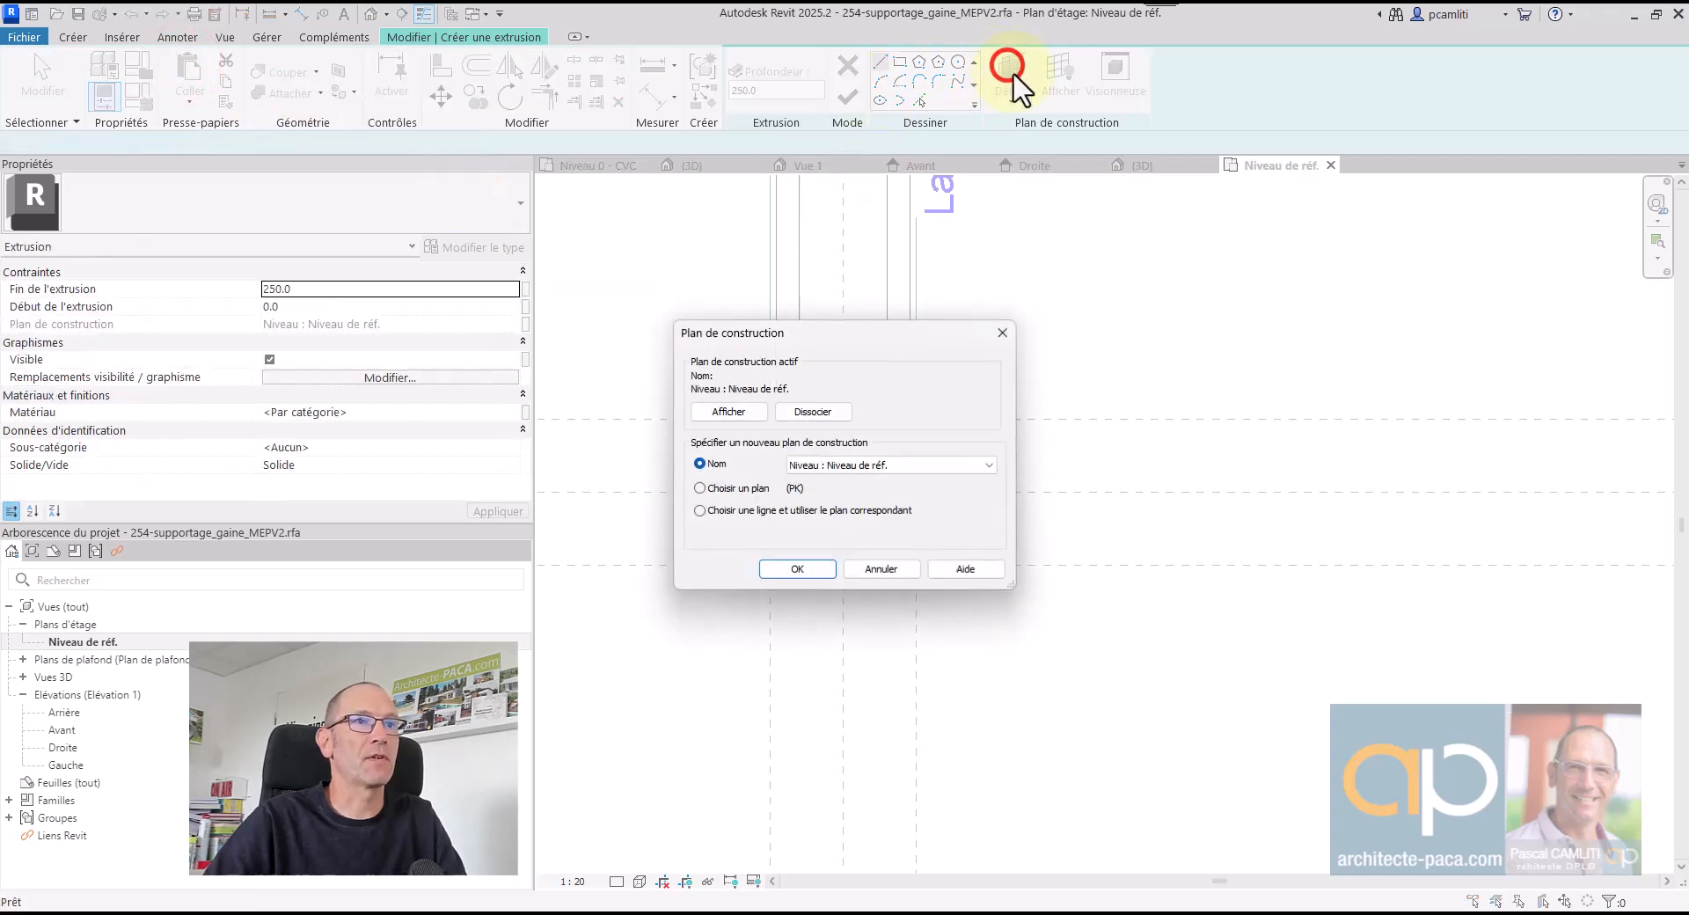
left_click_drag(928, 343, 1329, 251)
left_click(1284, 375)
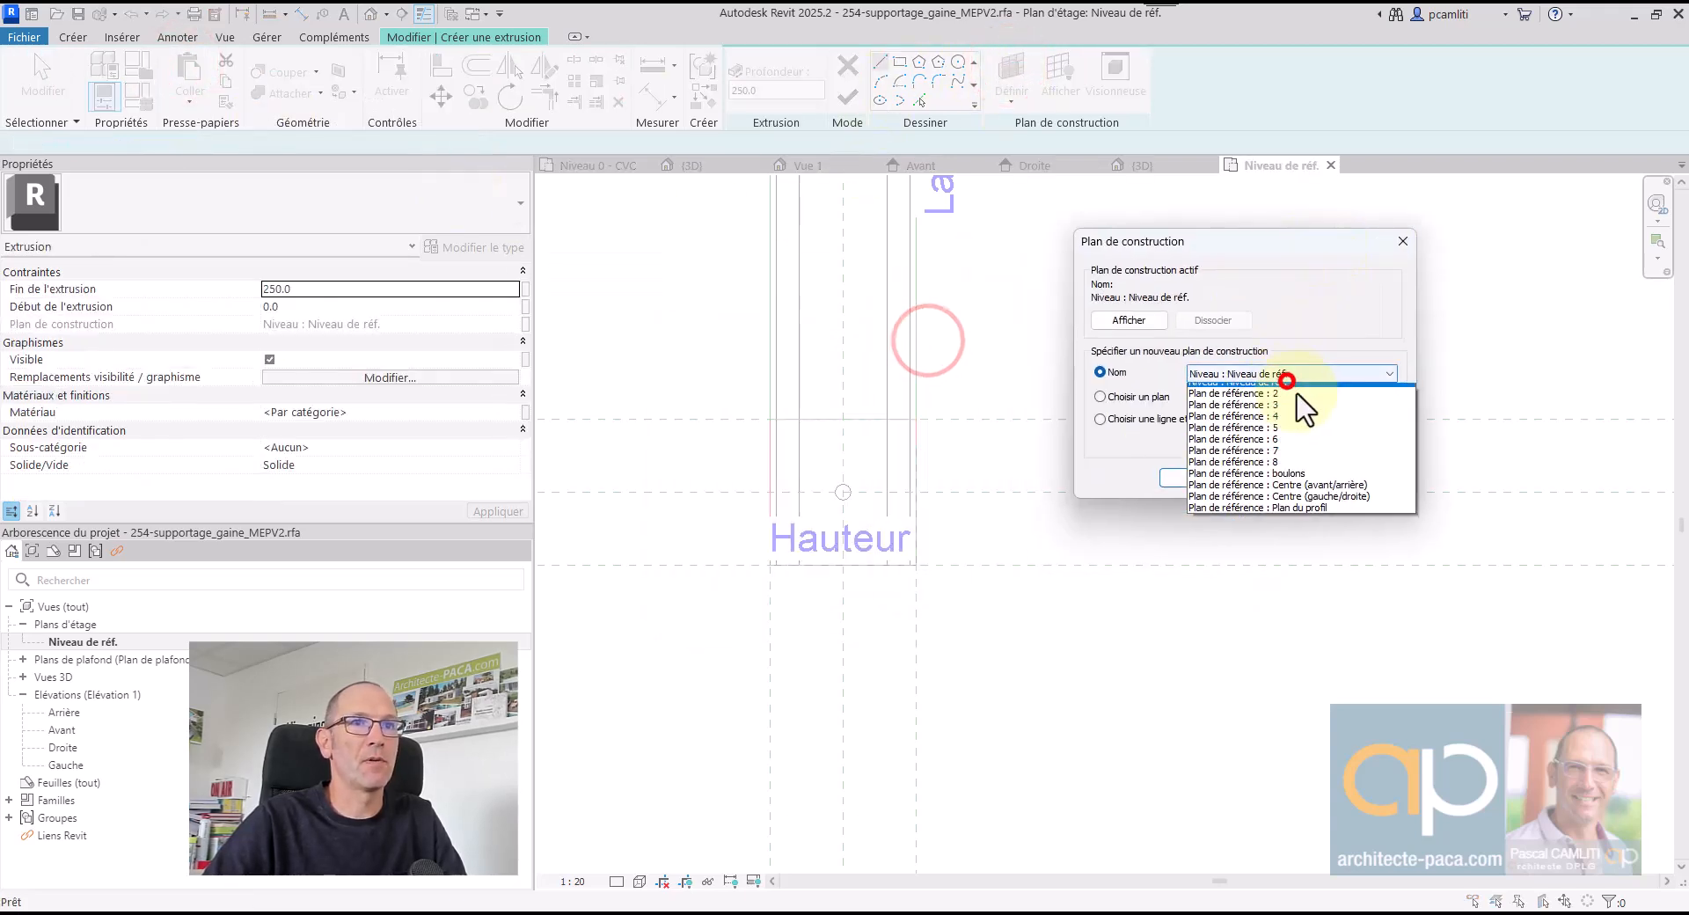
left_click(1302, 481)
left_click(1196, 478)
- Sketch a six-sided polygon centred on the hanger rod near the plan's lower Hauteur label, with a radius of about 11.3 mm
scroll(861, 225, "up", 2)
left_click(920, 61)
scroll(865, 651, "up", 1)
left_click(833, 628)
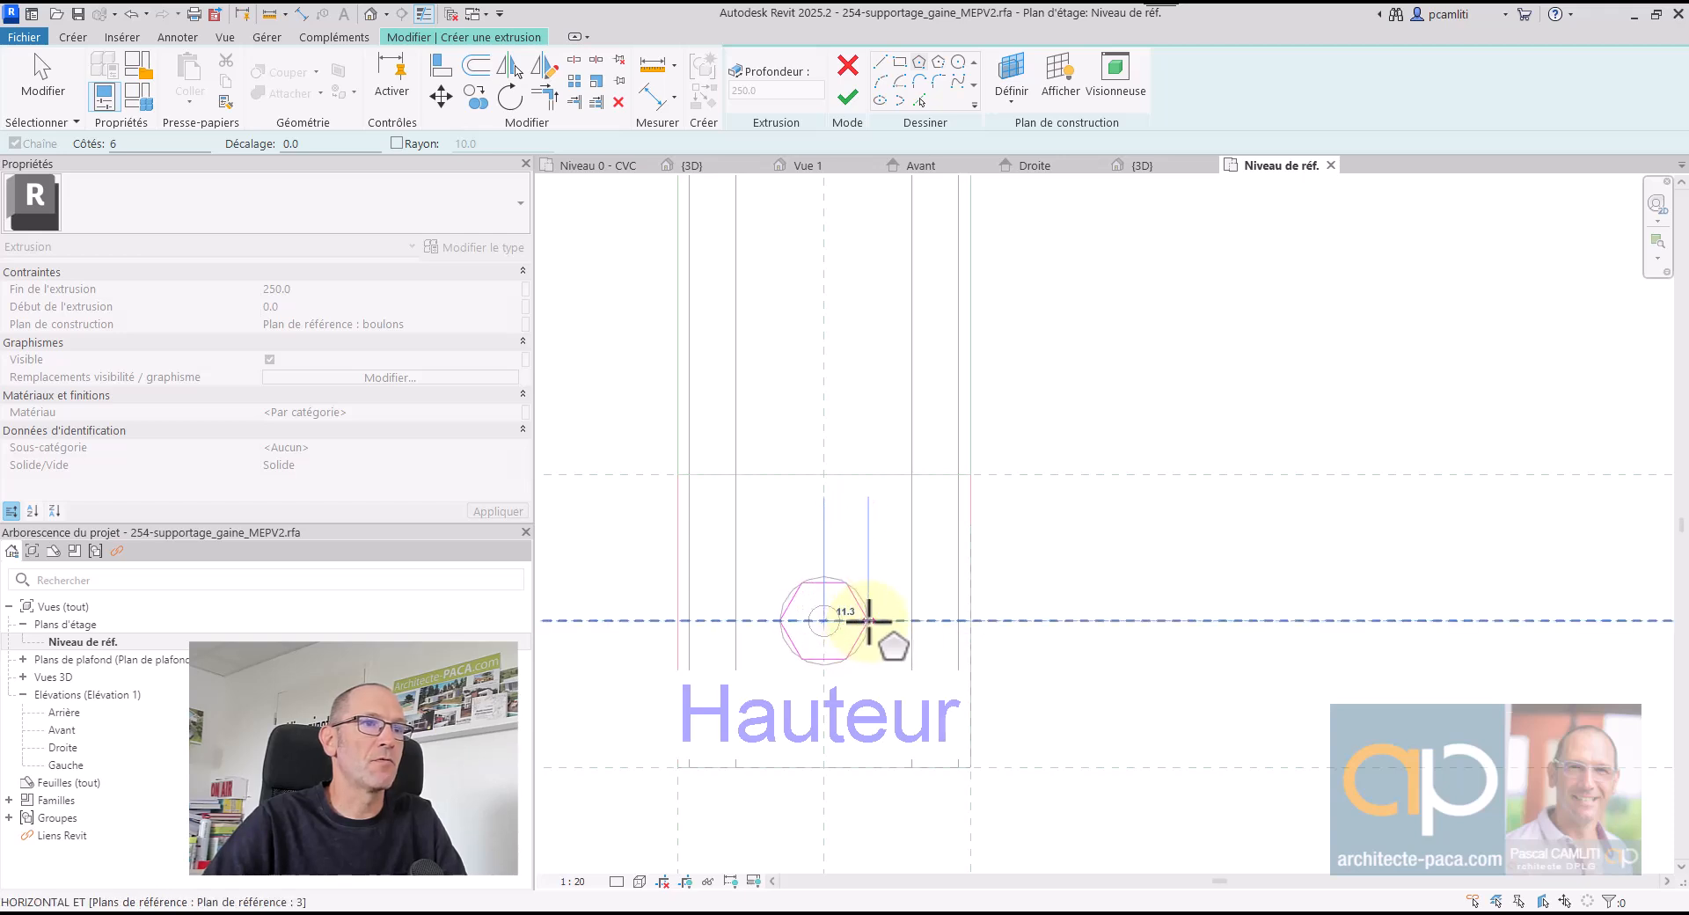
left_click(868, 621)
scroll(867, 621, "up", 1)
key("Escape")
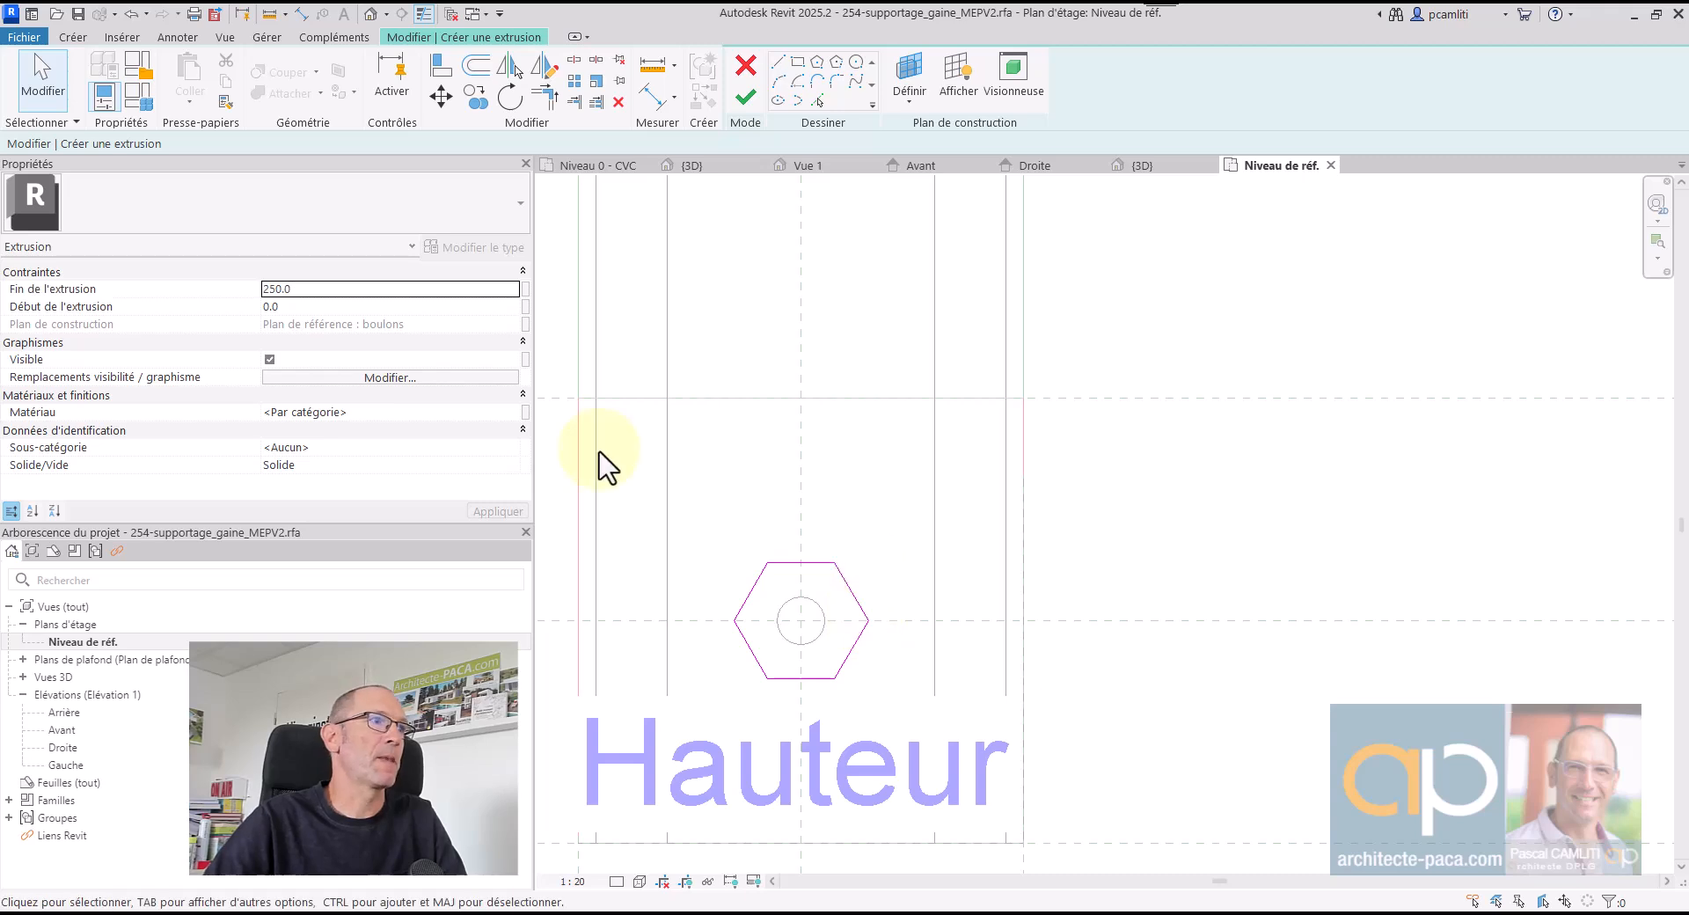
- Associate the hexagonal extrusion's material with the Materiau_support parameter and finish the extrusion
left_click(525, 412)
left_click(791, 411)
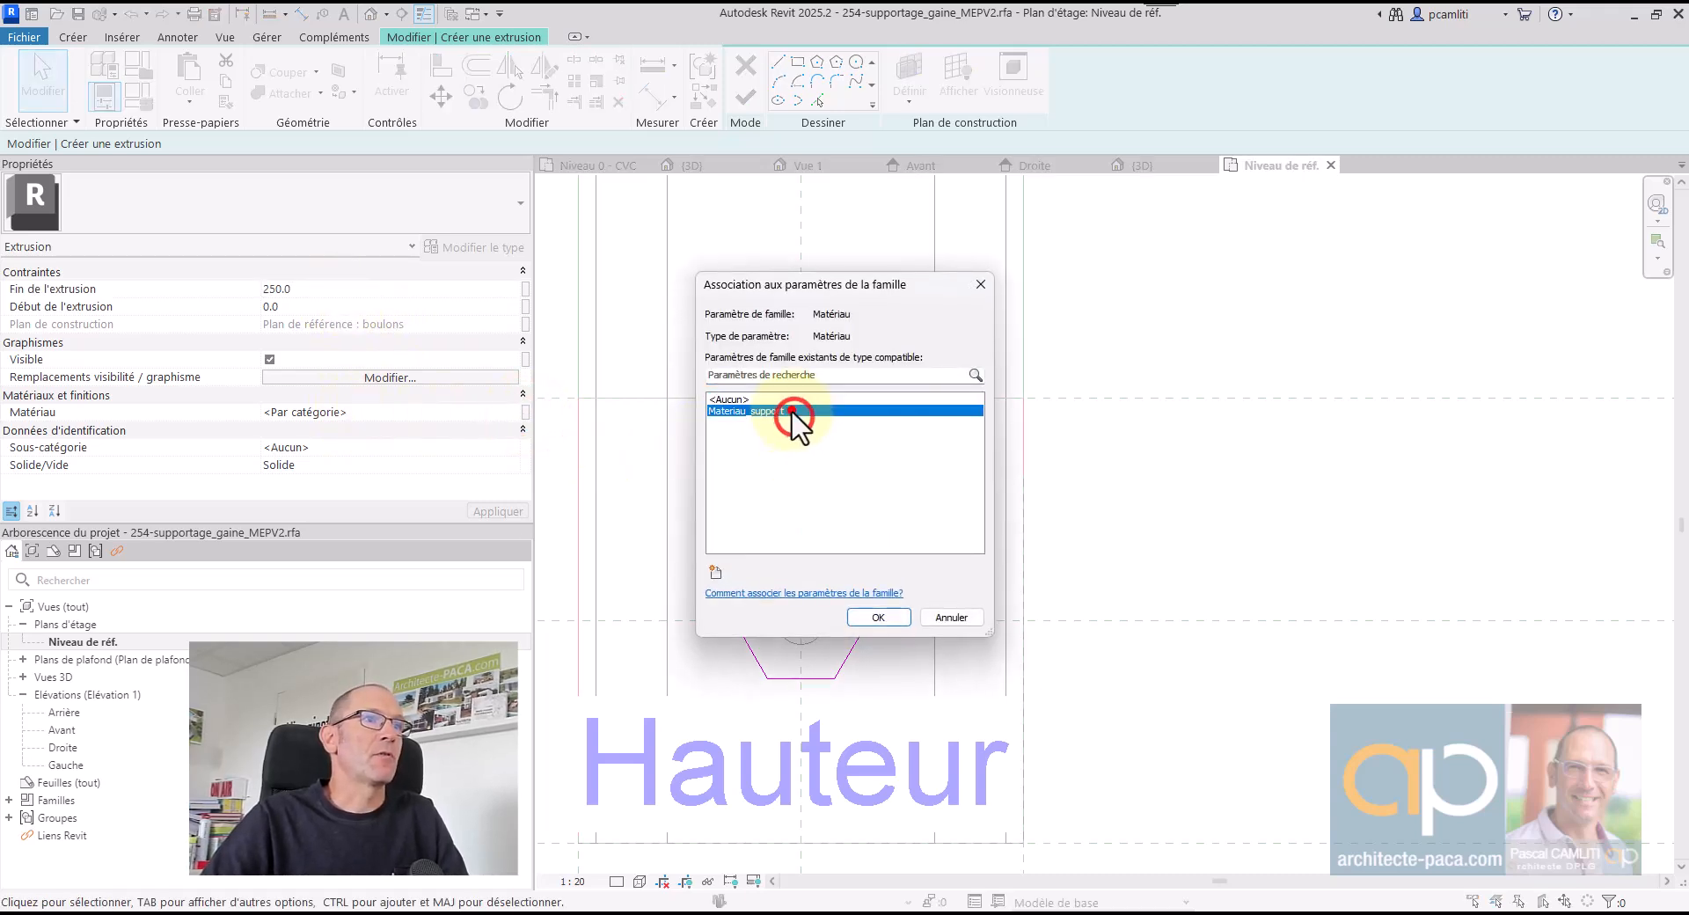
left_click(876, 618)
left_click(745, 99)
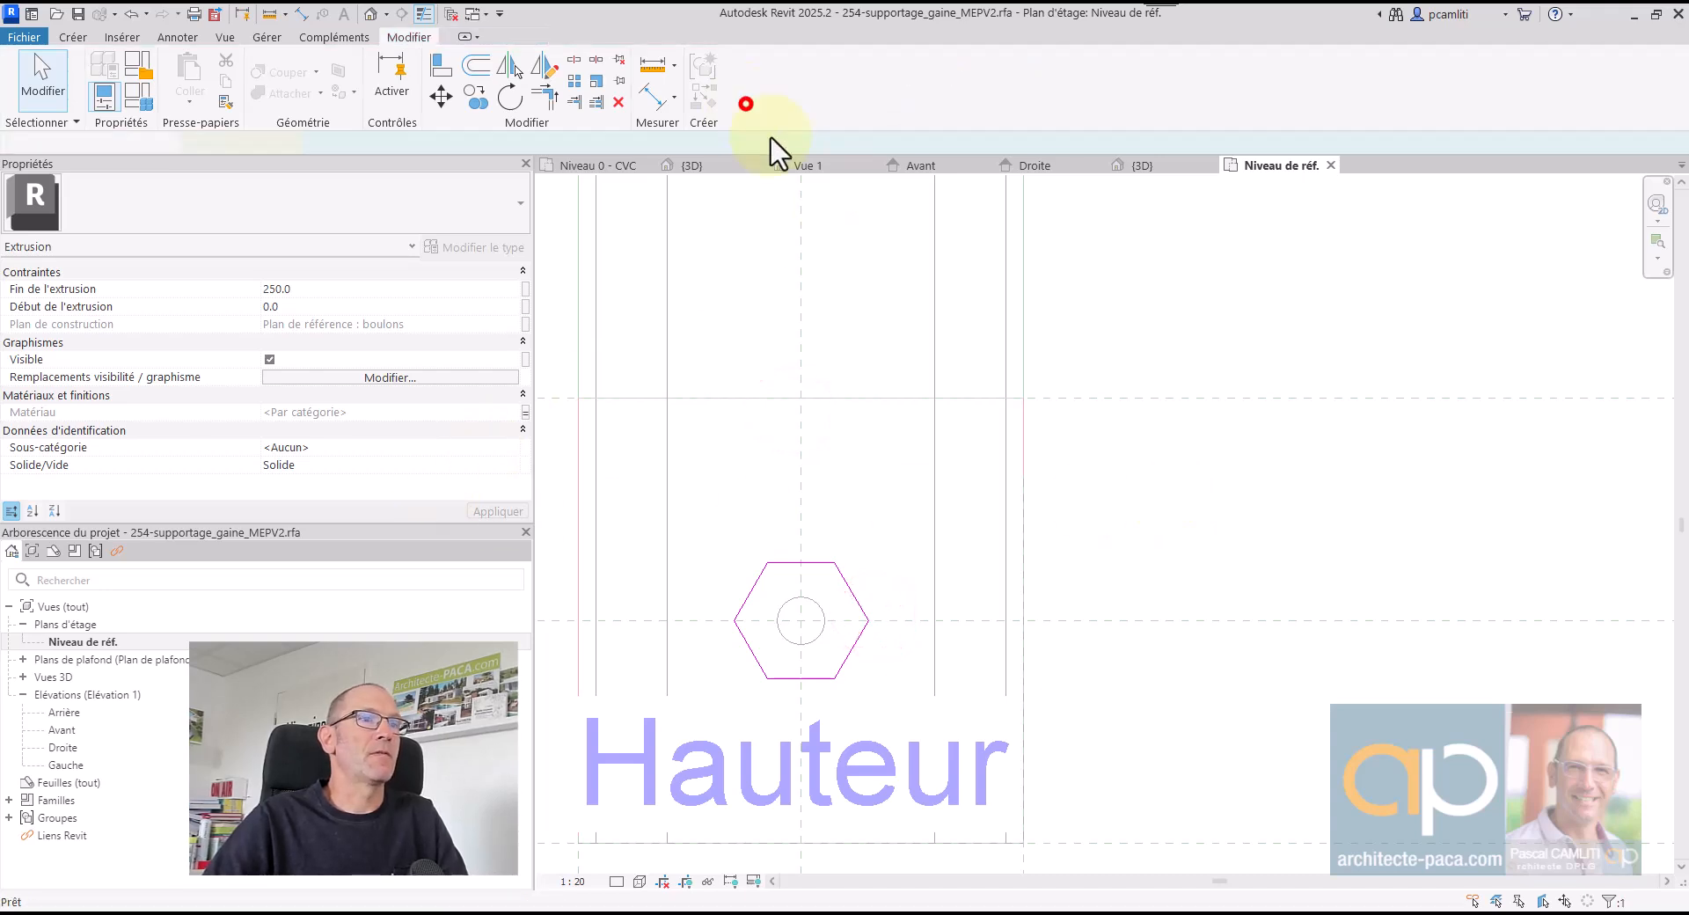
- In the Droite elevation, shorten the hexagonal nut extrusion so it ends about 9.8 mm below the boulons plane
key("ctrl+Tab")
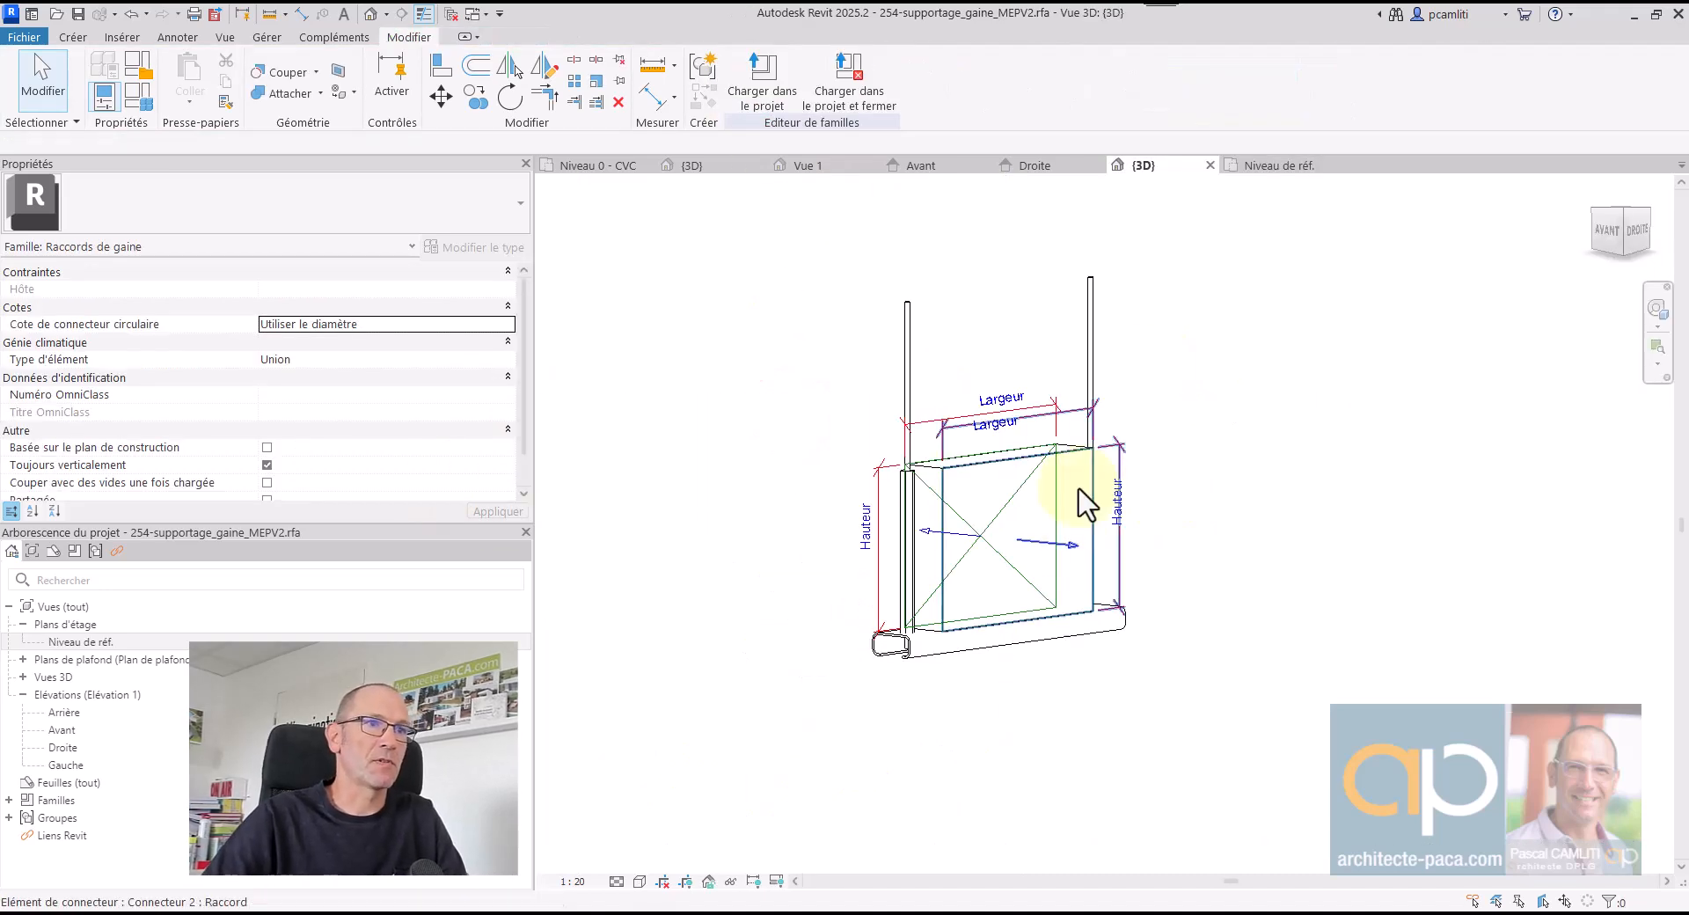
scroll(932, 584, "up", 8)
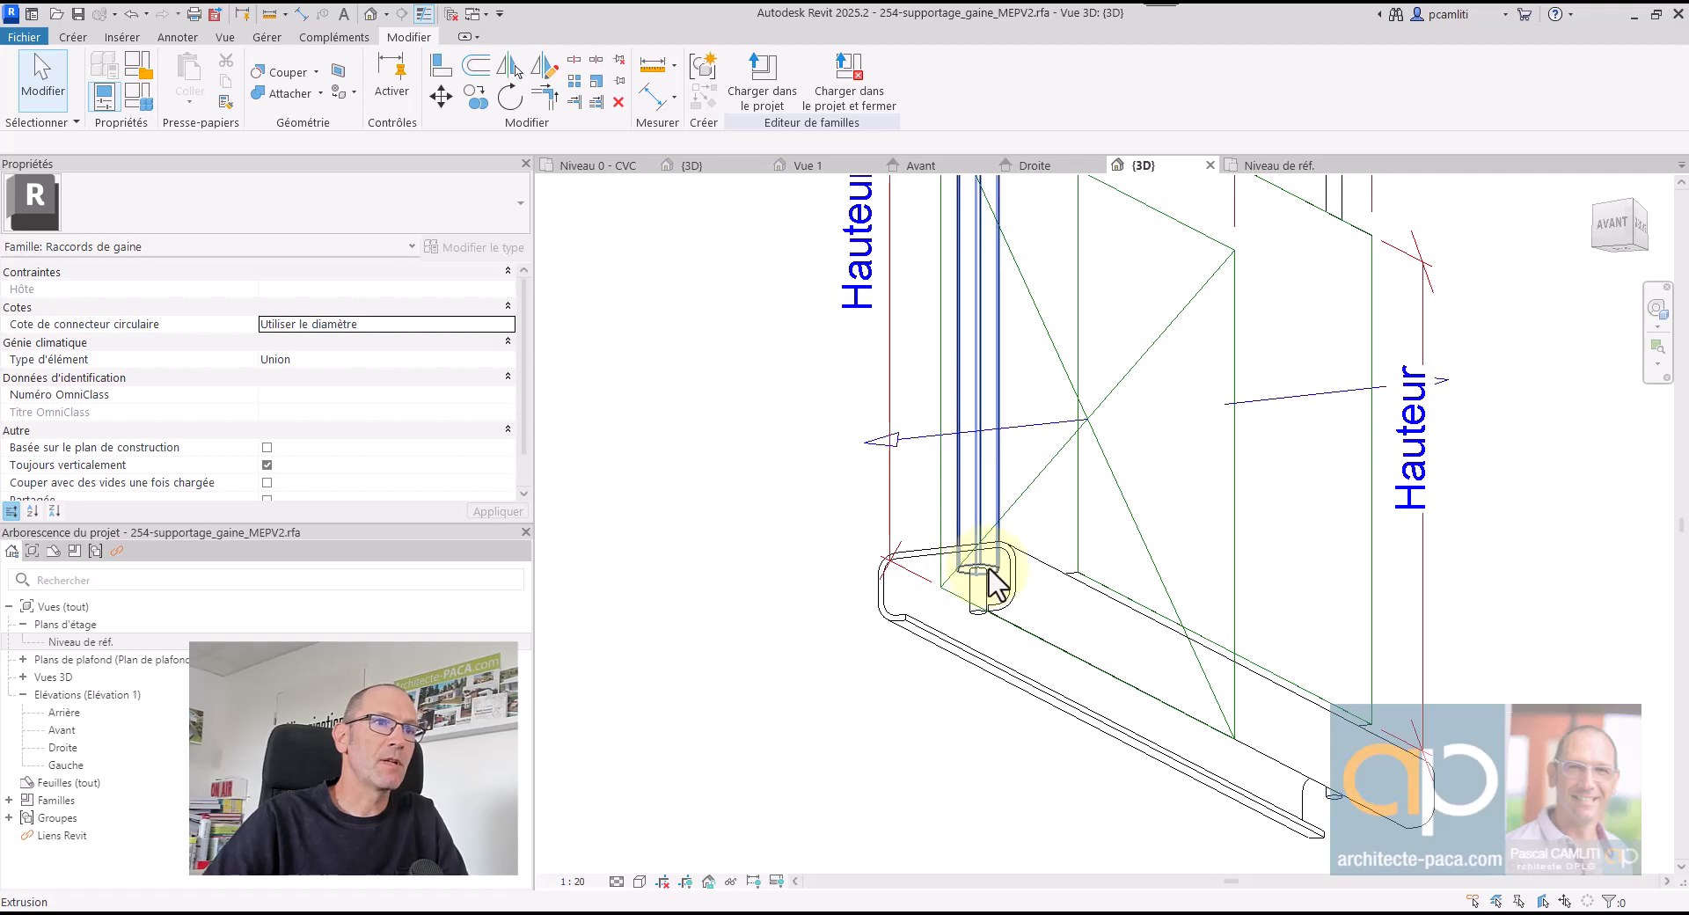
left_click(990, 570)
scroll(988, 572, "down", 3)
middle_click_drag(989, 585, 906, 732, "shift")
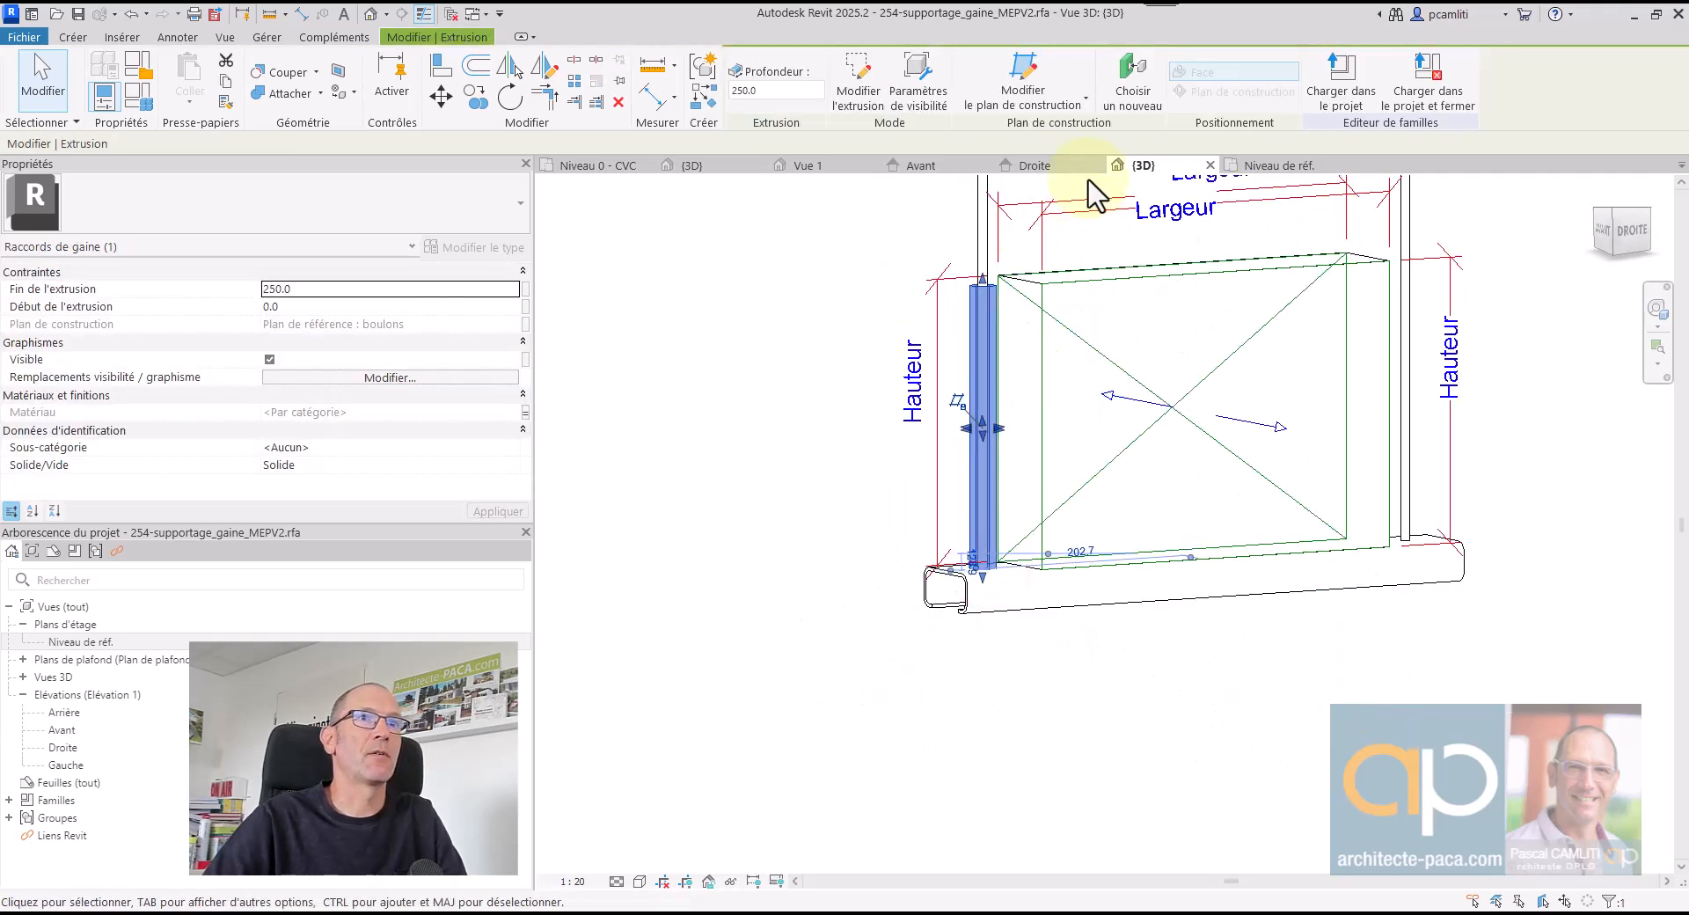
left_click(1038, 165)
scroll(1099, 486, "up", 5)
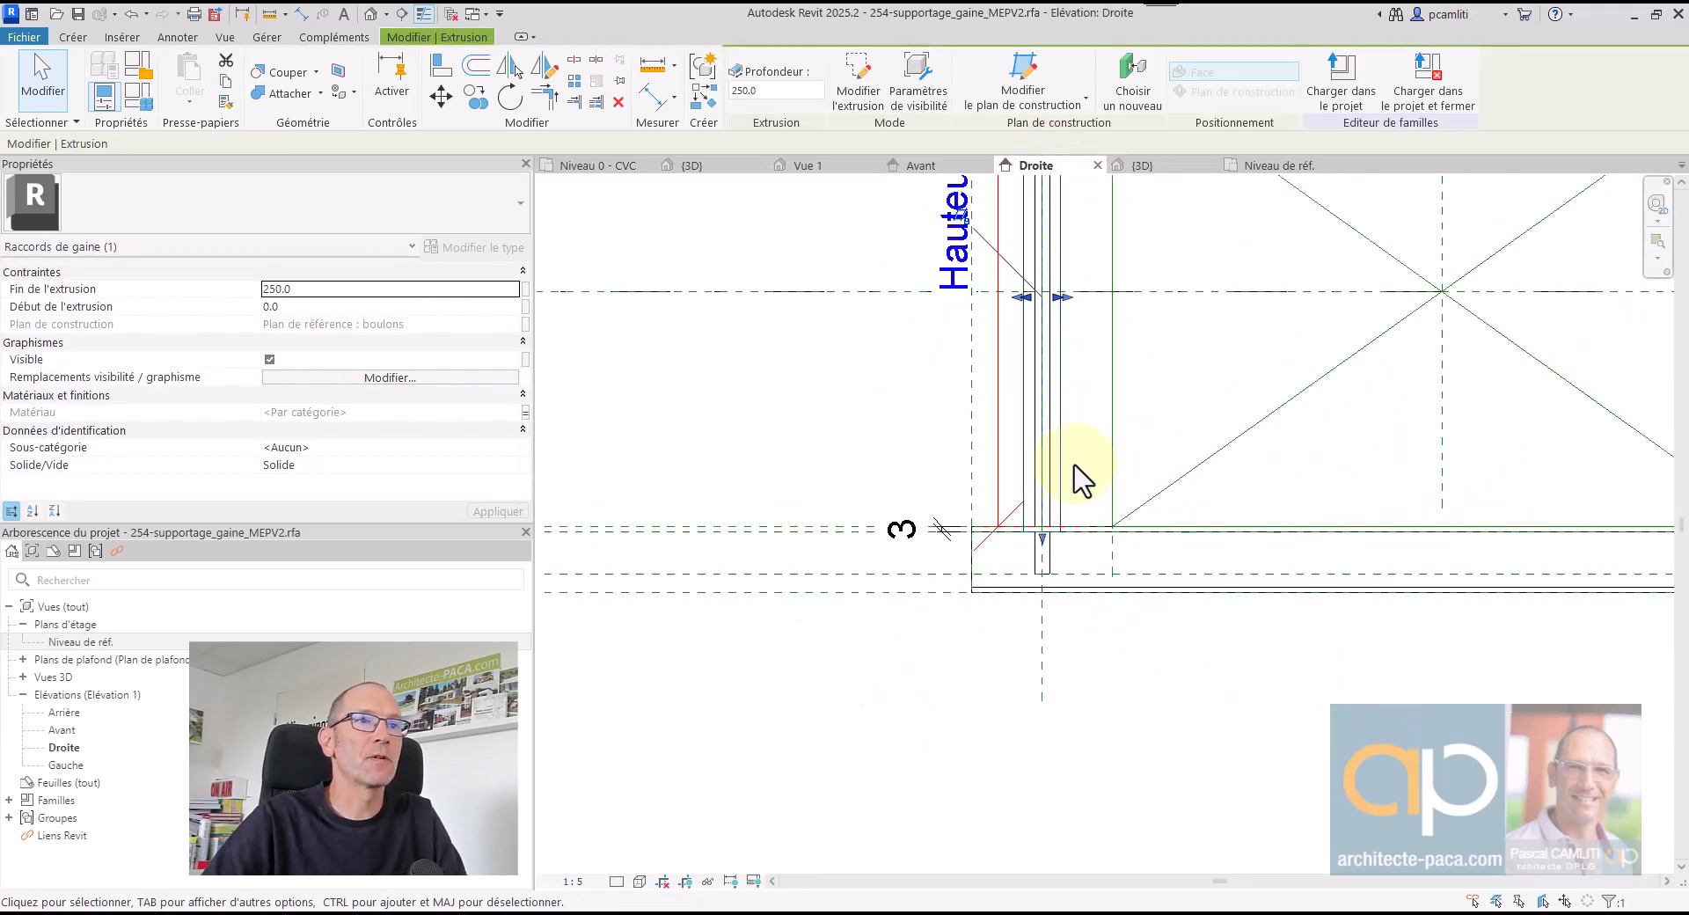
scroll(1085, 482, "down", 3)
left_click_drag(1058, 215, 1082, 500)
scroll(1082, 500, "up", 5)
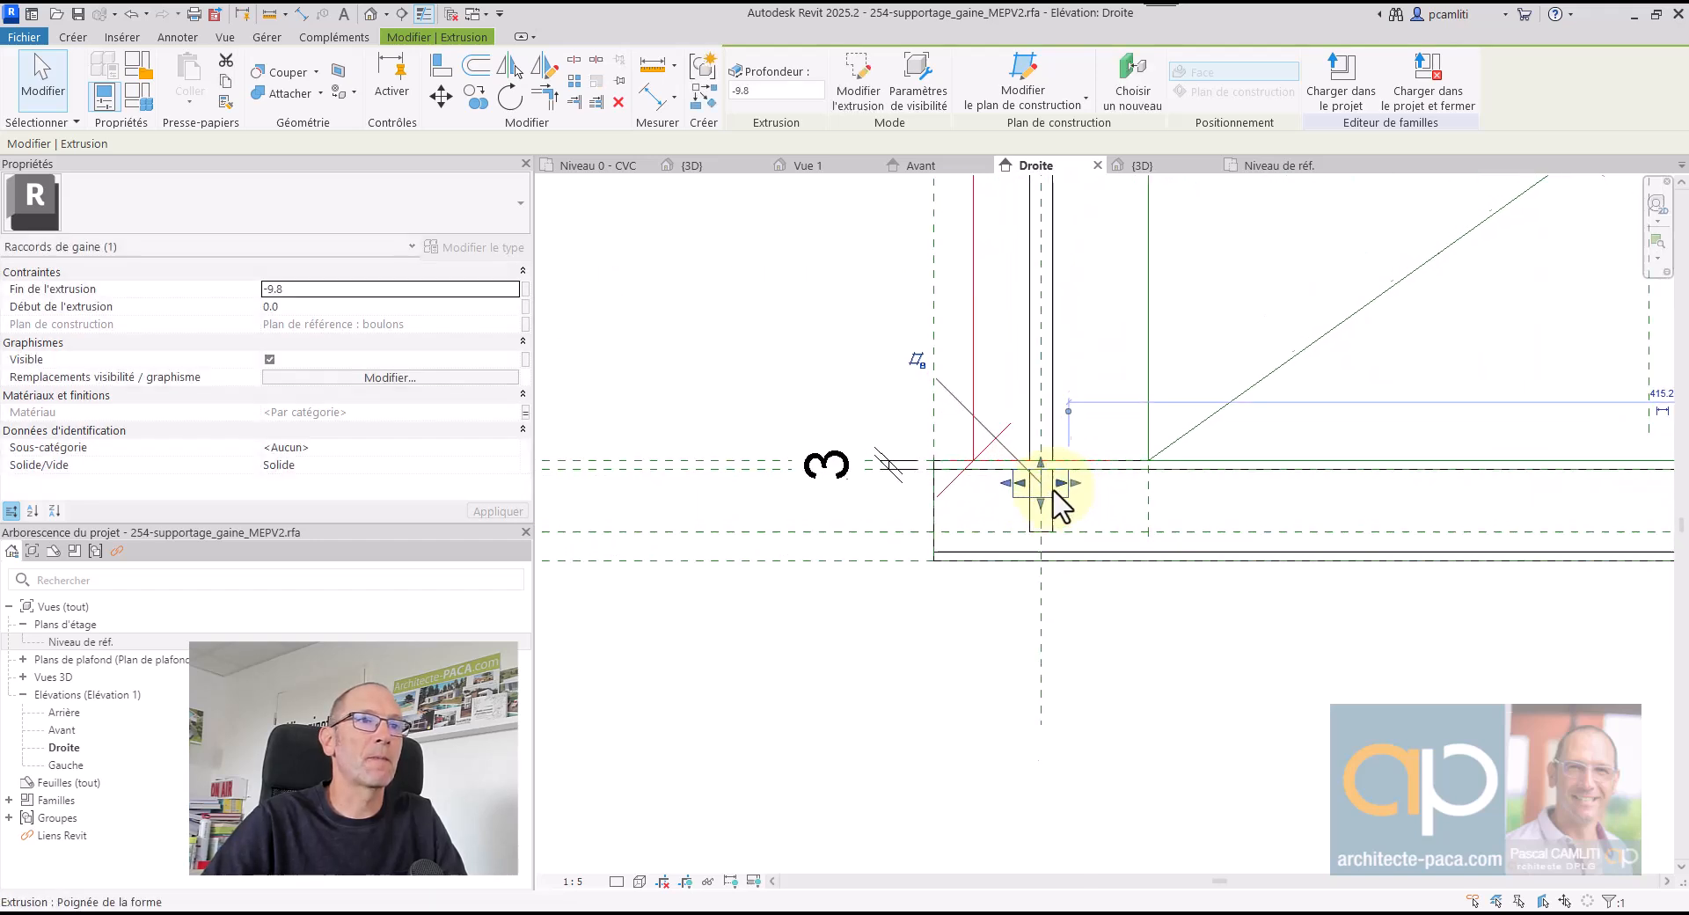
left_click(909, 531)
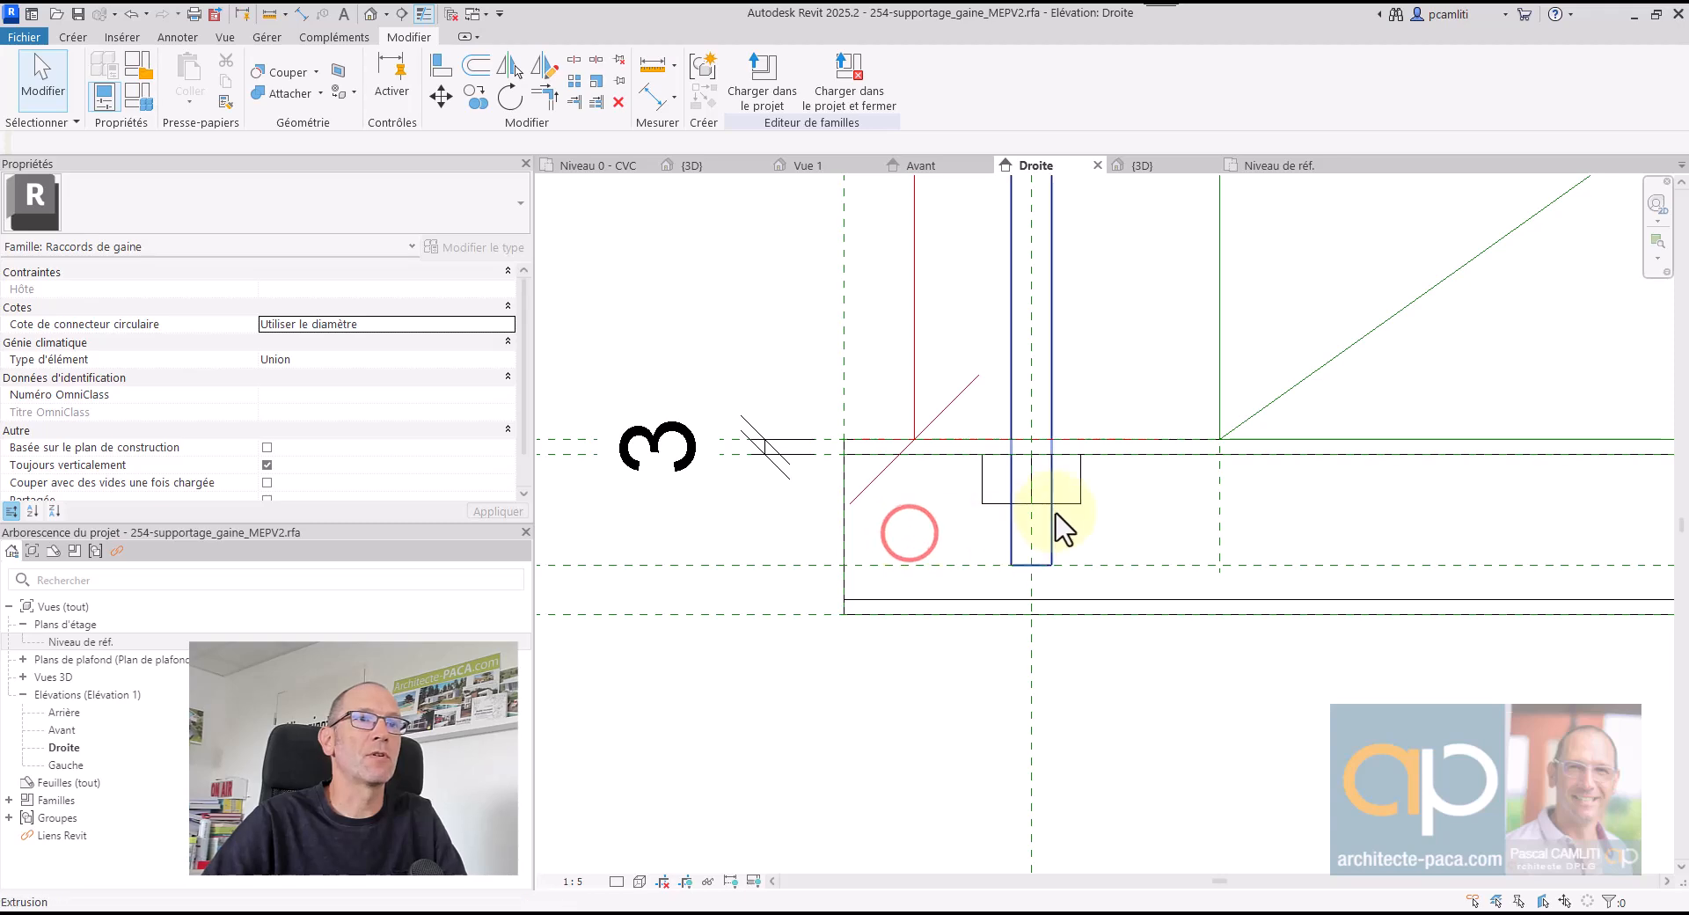
- Join the nut's geometry with its hanger rod in the 3D view
scroll(1060, 528, "down", 2)
key("ctrl+Tab")
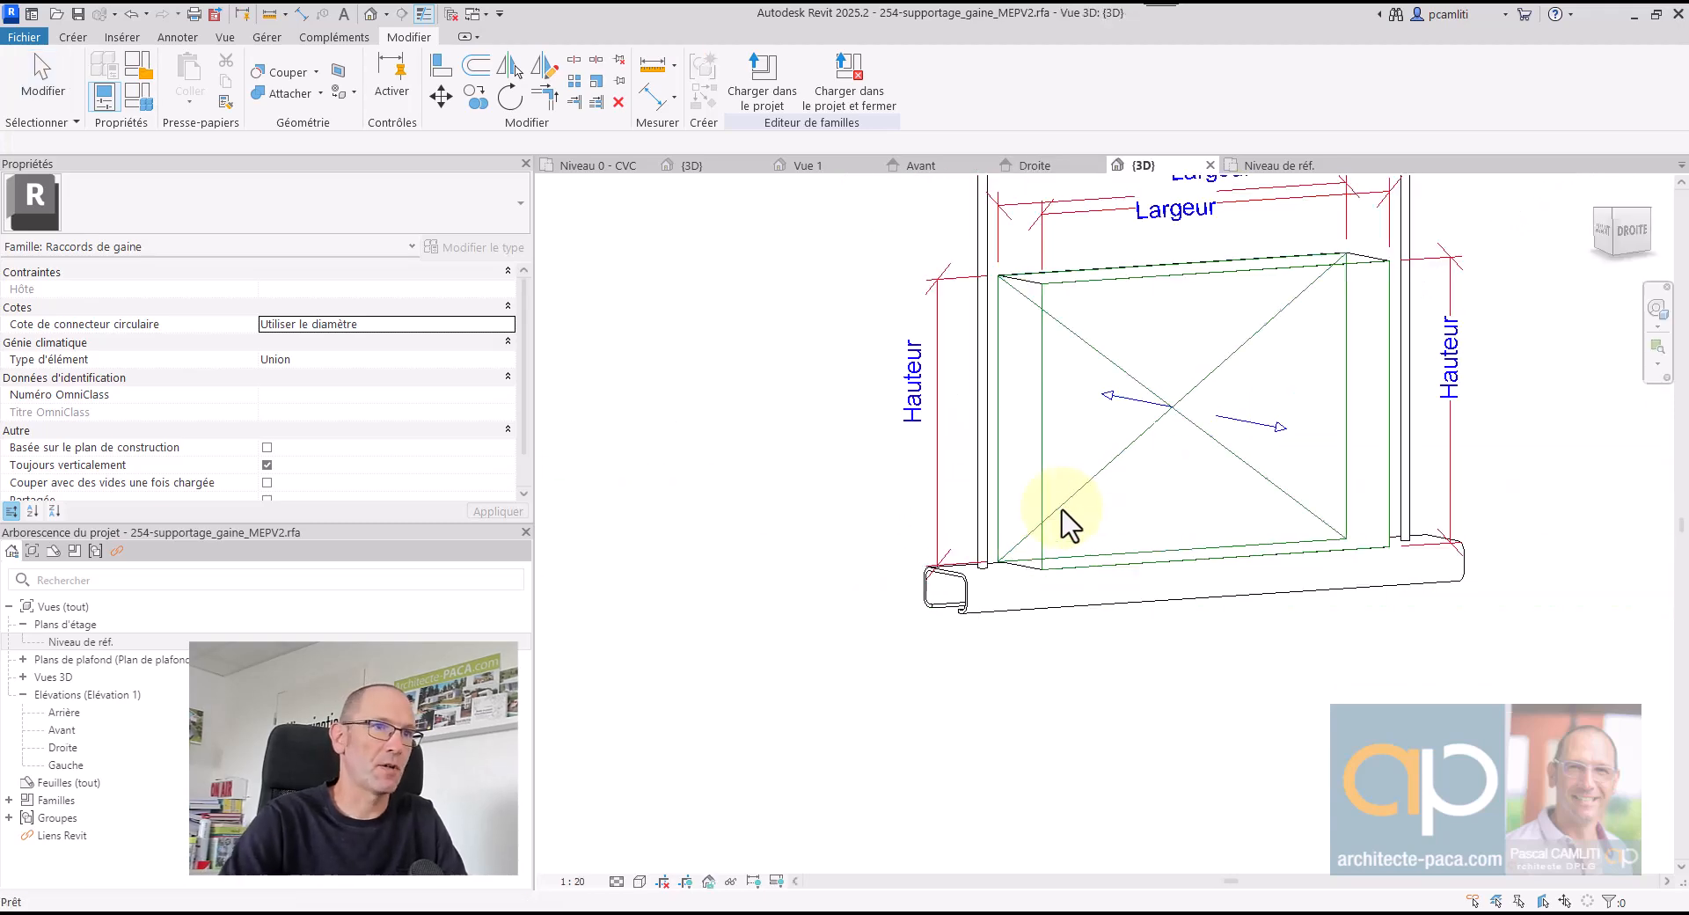
middle_click_drag(1081, 531, 1284, 404, "shift")
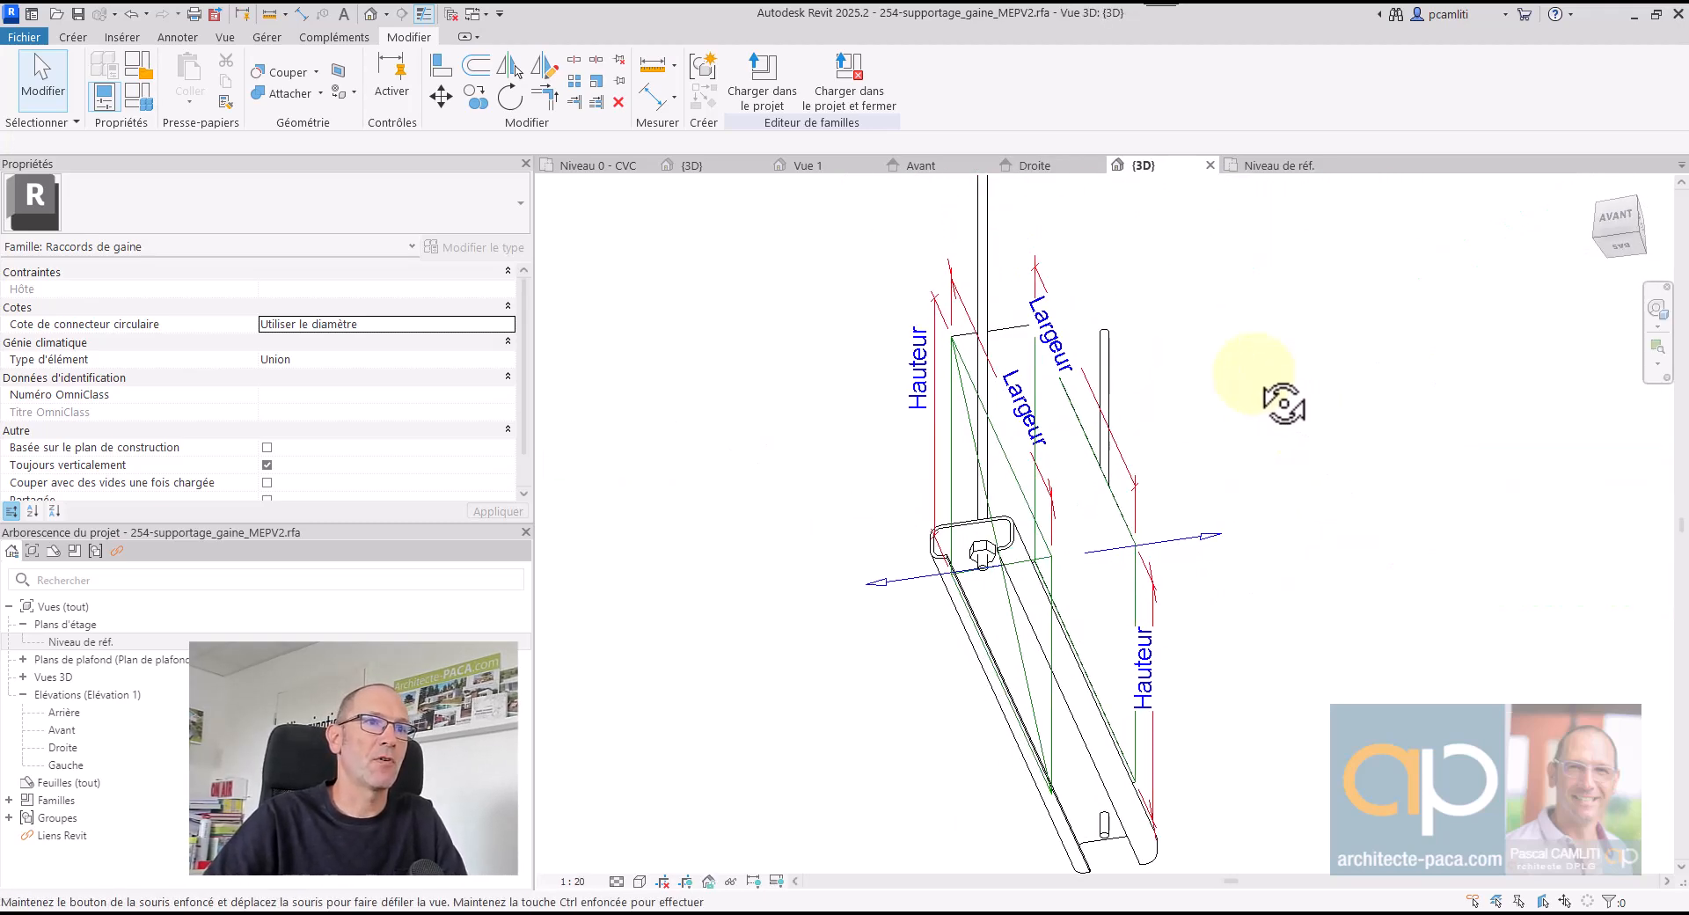
left_click(283, 94)
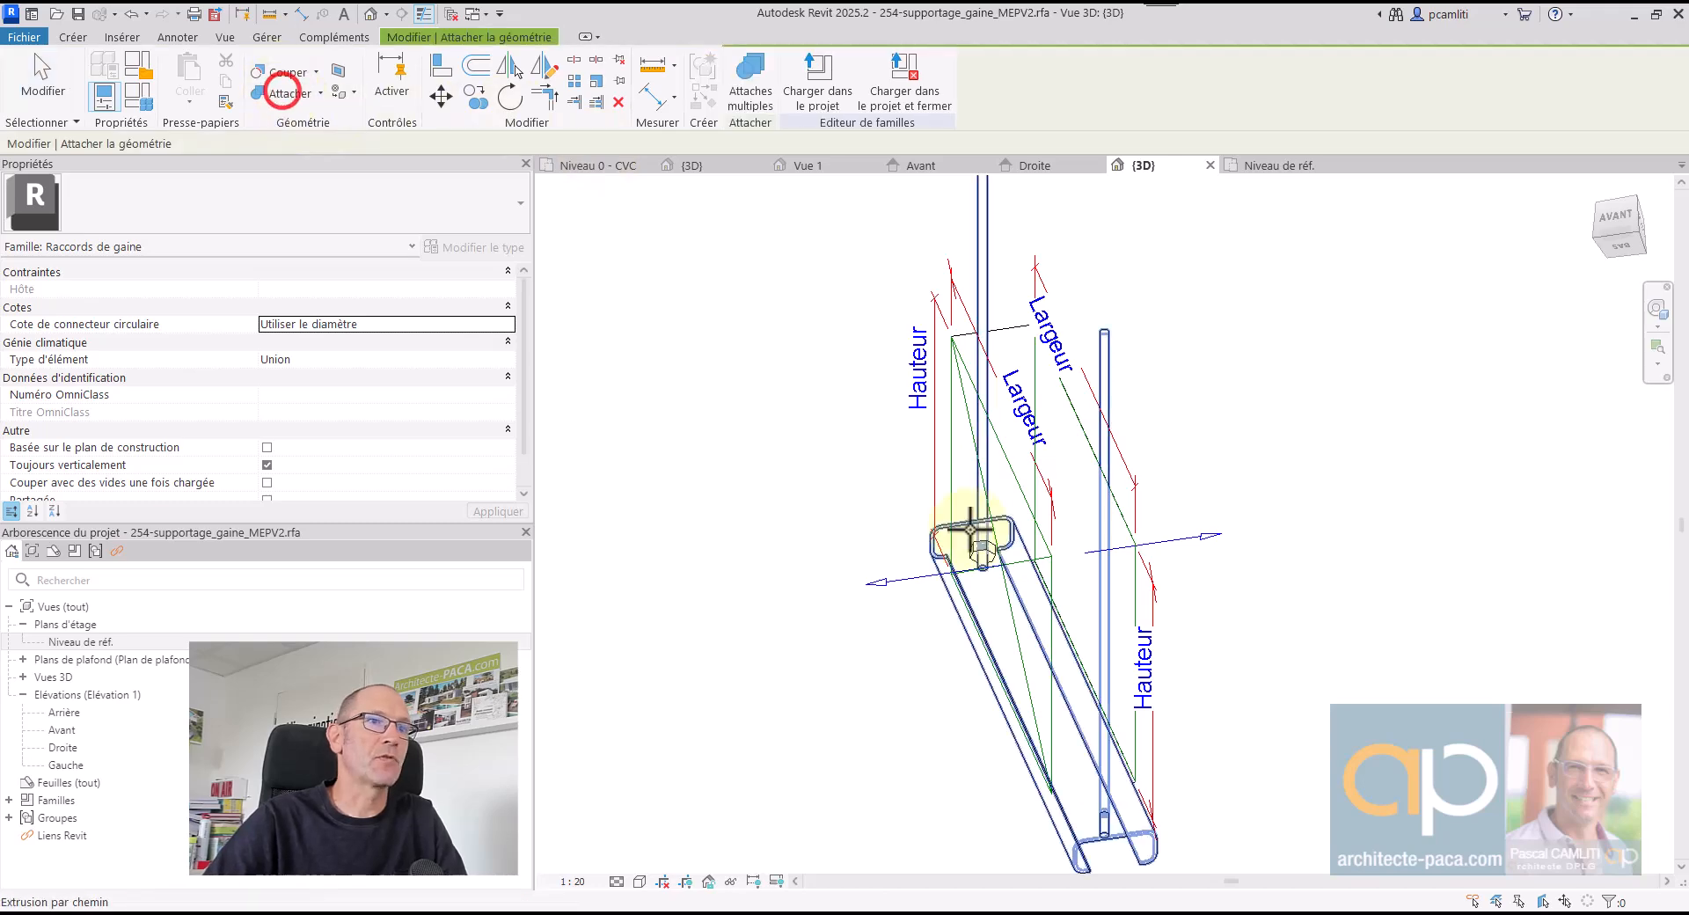
left_click(980, 549)
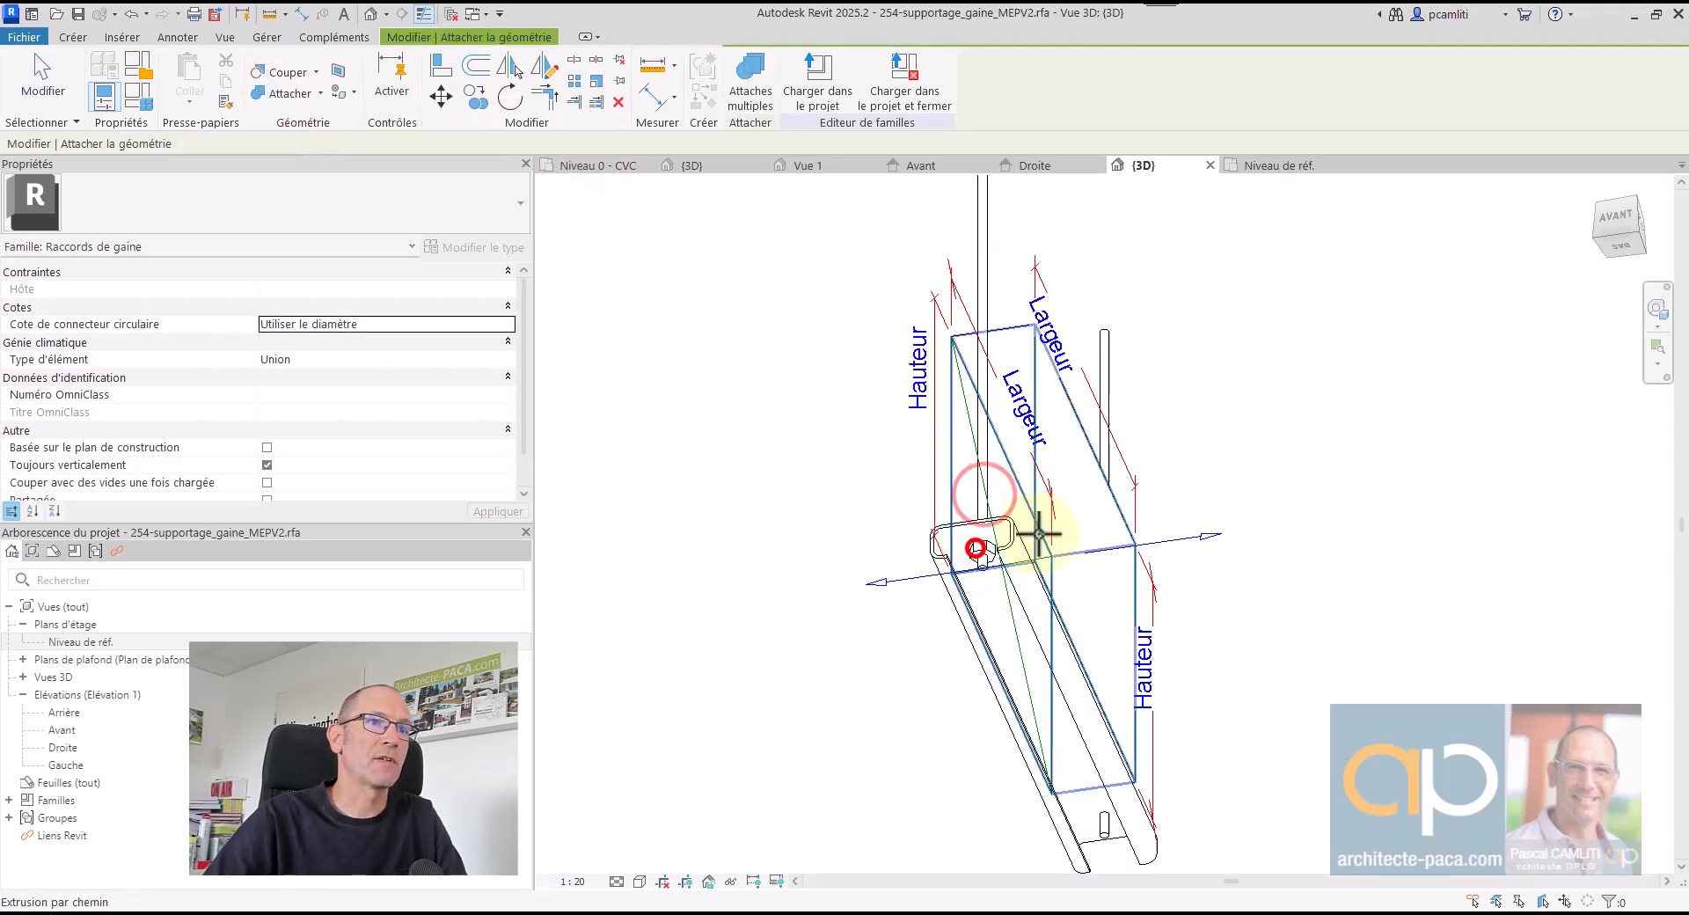
key("Escape")
middle_click_drag(1319, 526, 1214, 651, "shift")
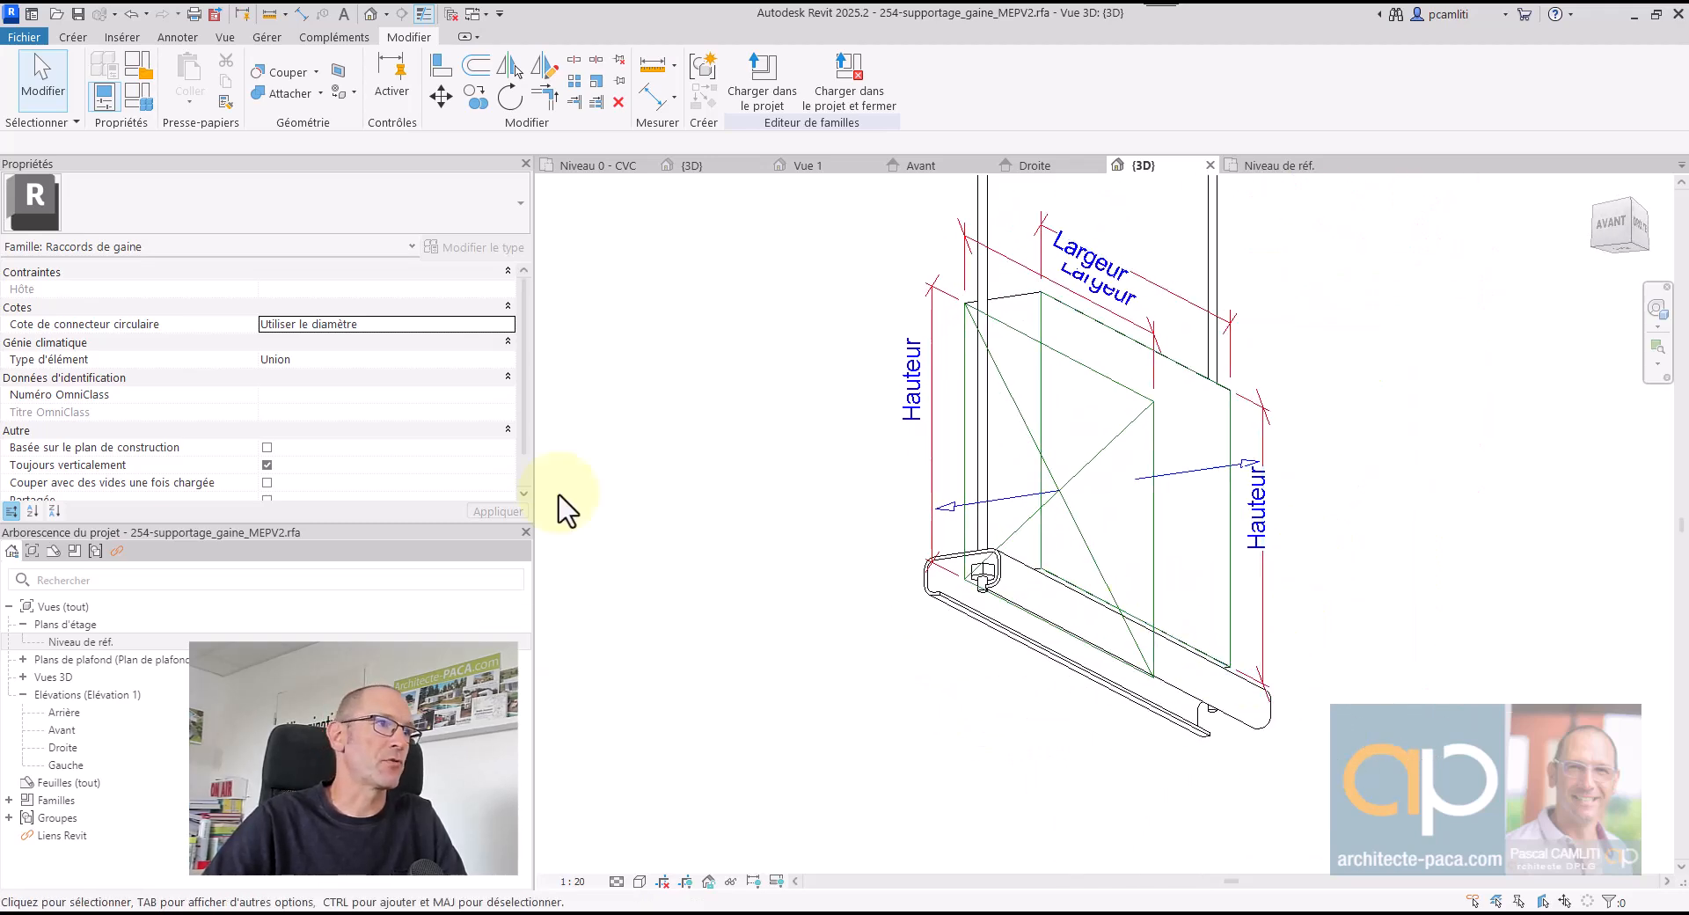
- In the Niveau de réf. plan, start another extrusion and sketch a hexagon of about 11.5 mm radius centred on the opposite hanger rod
left_click(1264, 176)
scroll(1301, 419, "down", 5)
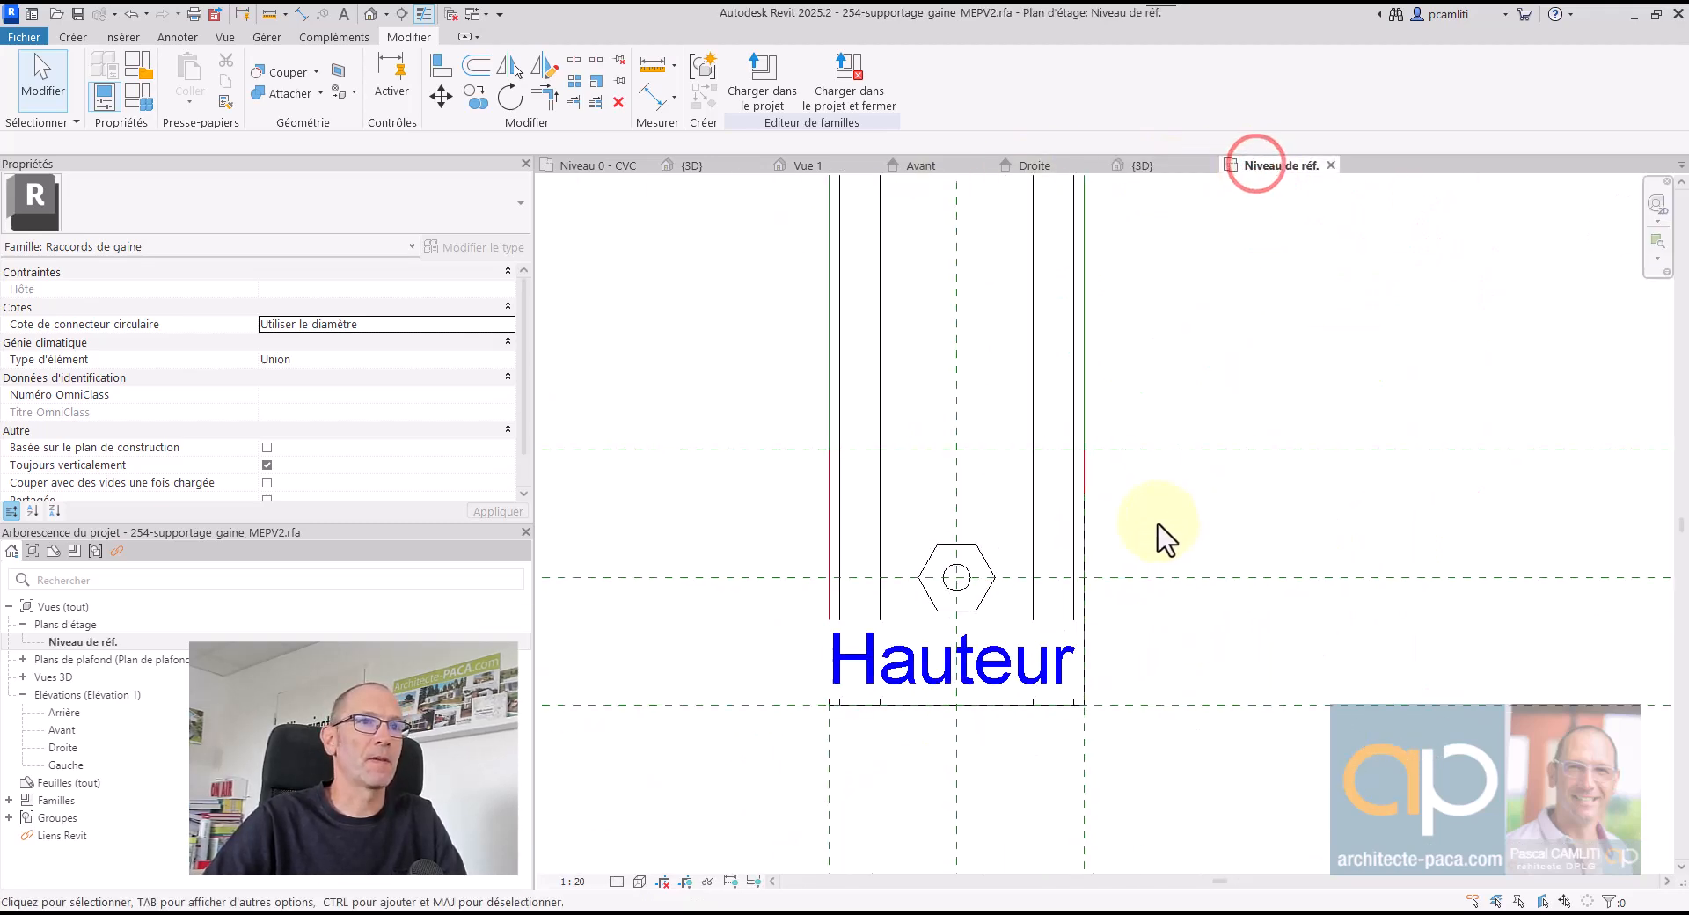
middle_click_drag(1202, 414, 1143, 448)
scroll(998, 475, "up", 4)
left_click(70, 37)
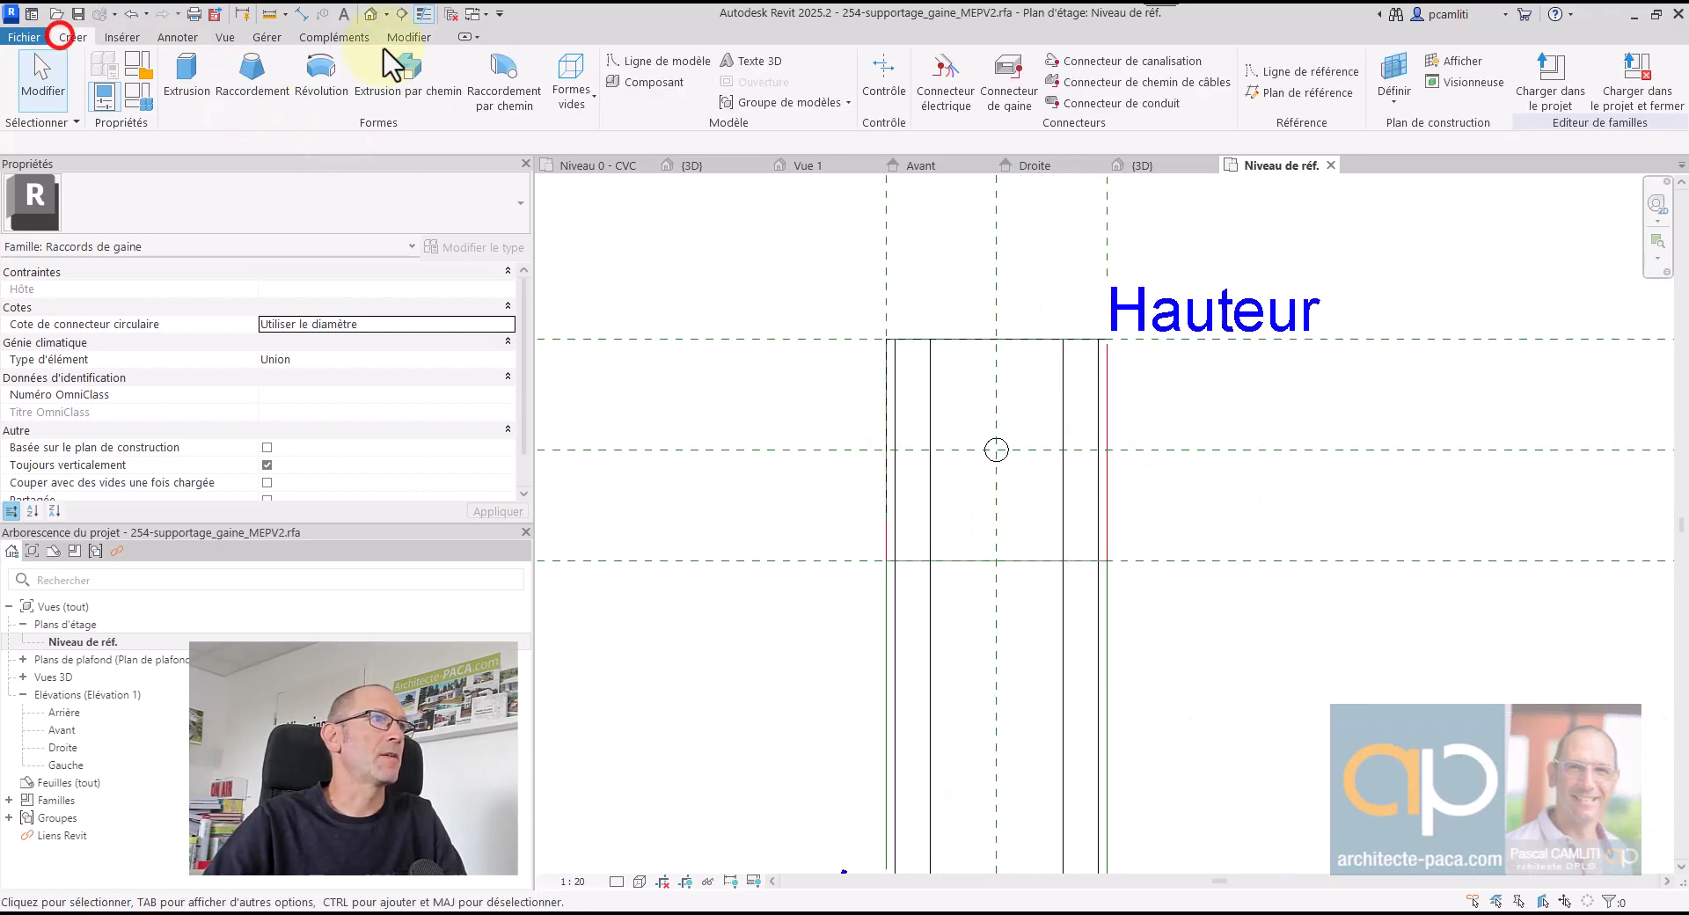
left_click(176, 70)
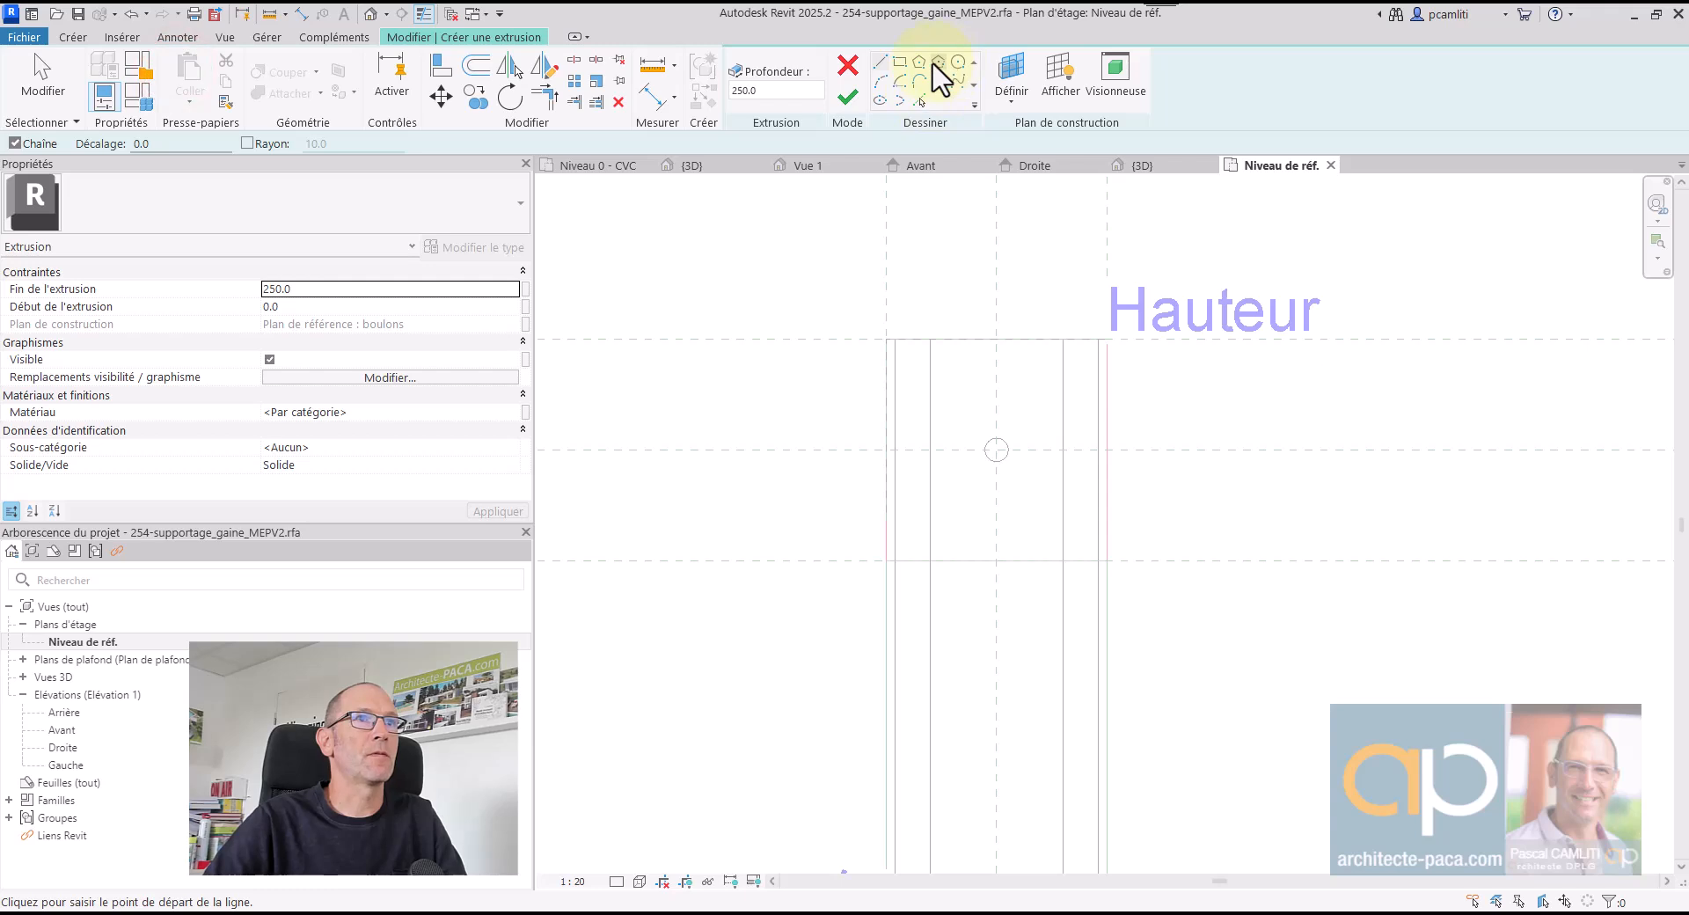
left_click(919, 62)
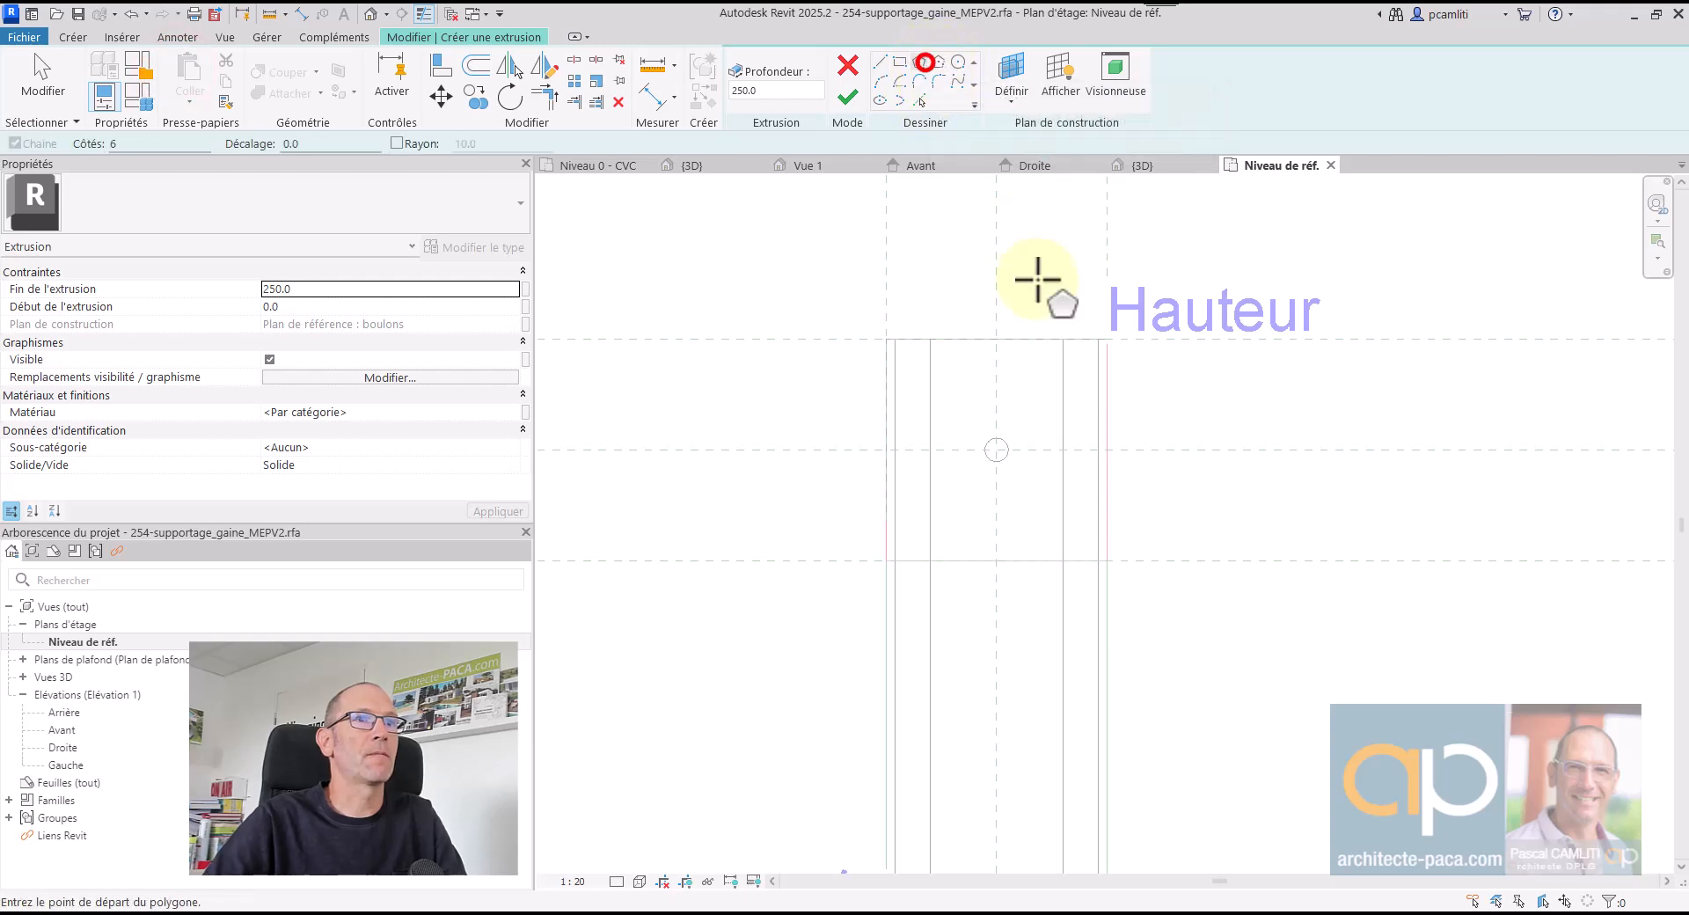
scroll(1008, 464, "up", 2)
left_click(990, 438)
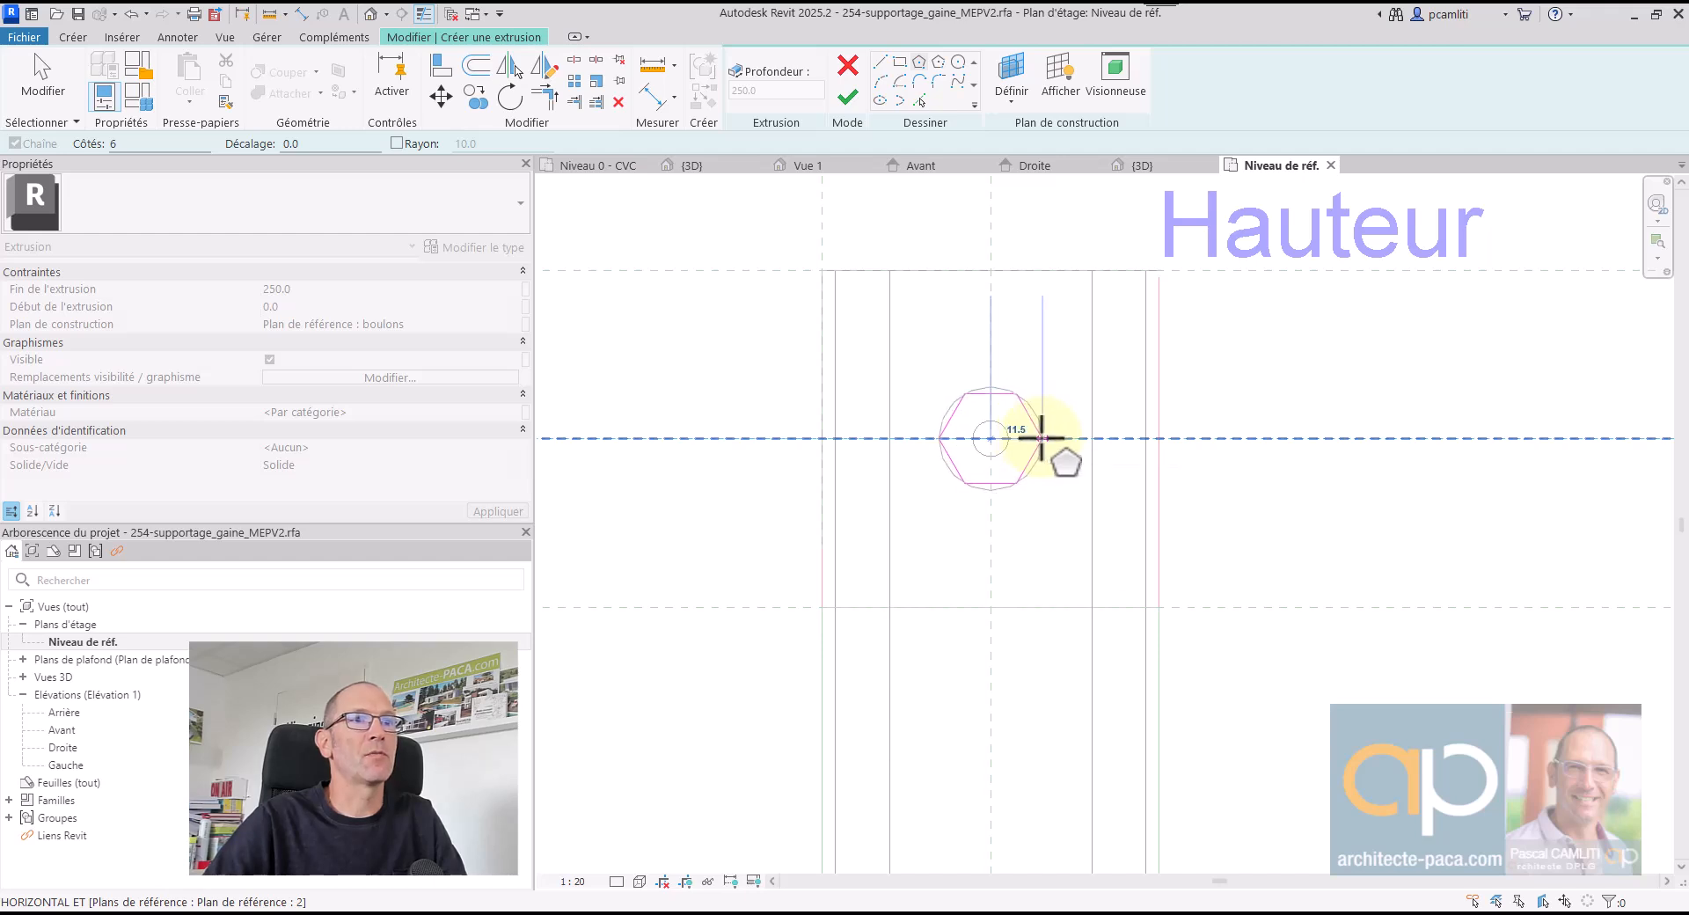
left_click(1043, 438)
key("Escape")
key("Escape")
scroll(1041, 444, "up", 2)
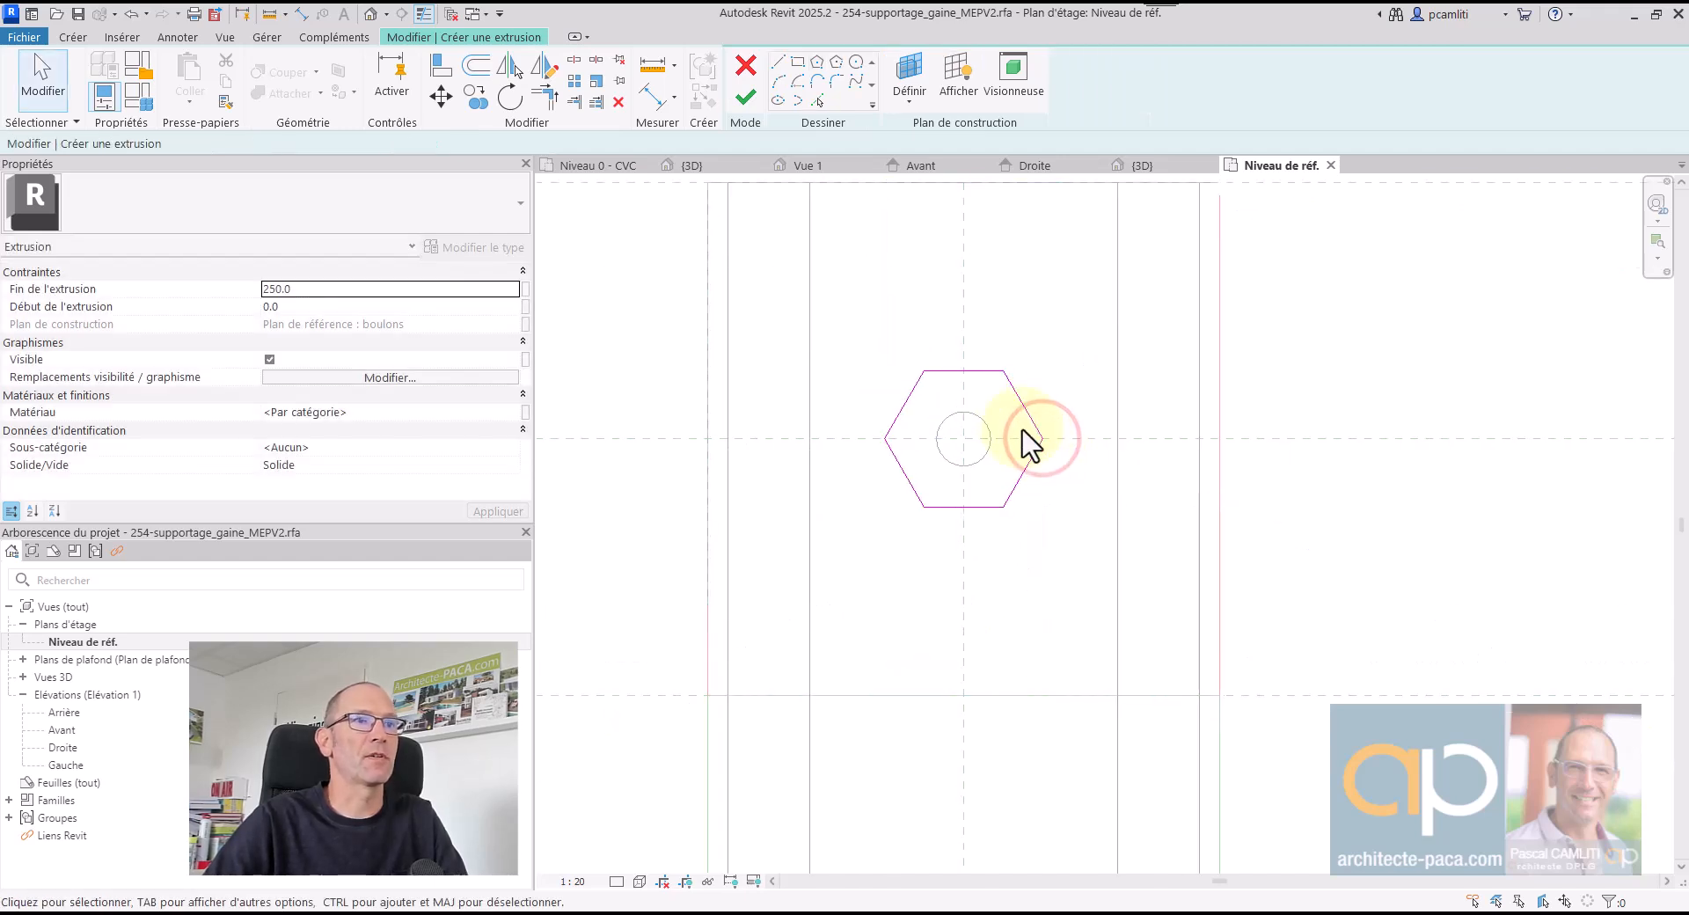
- Associate the second nut's material with the Materiau_support parameter and finish its extrusion
left_click(525, 412)
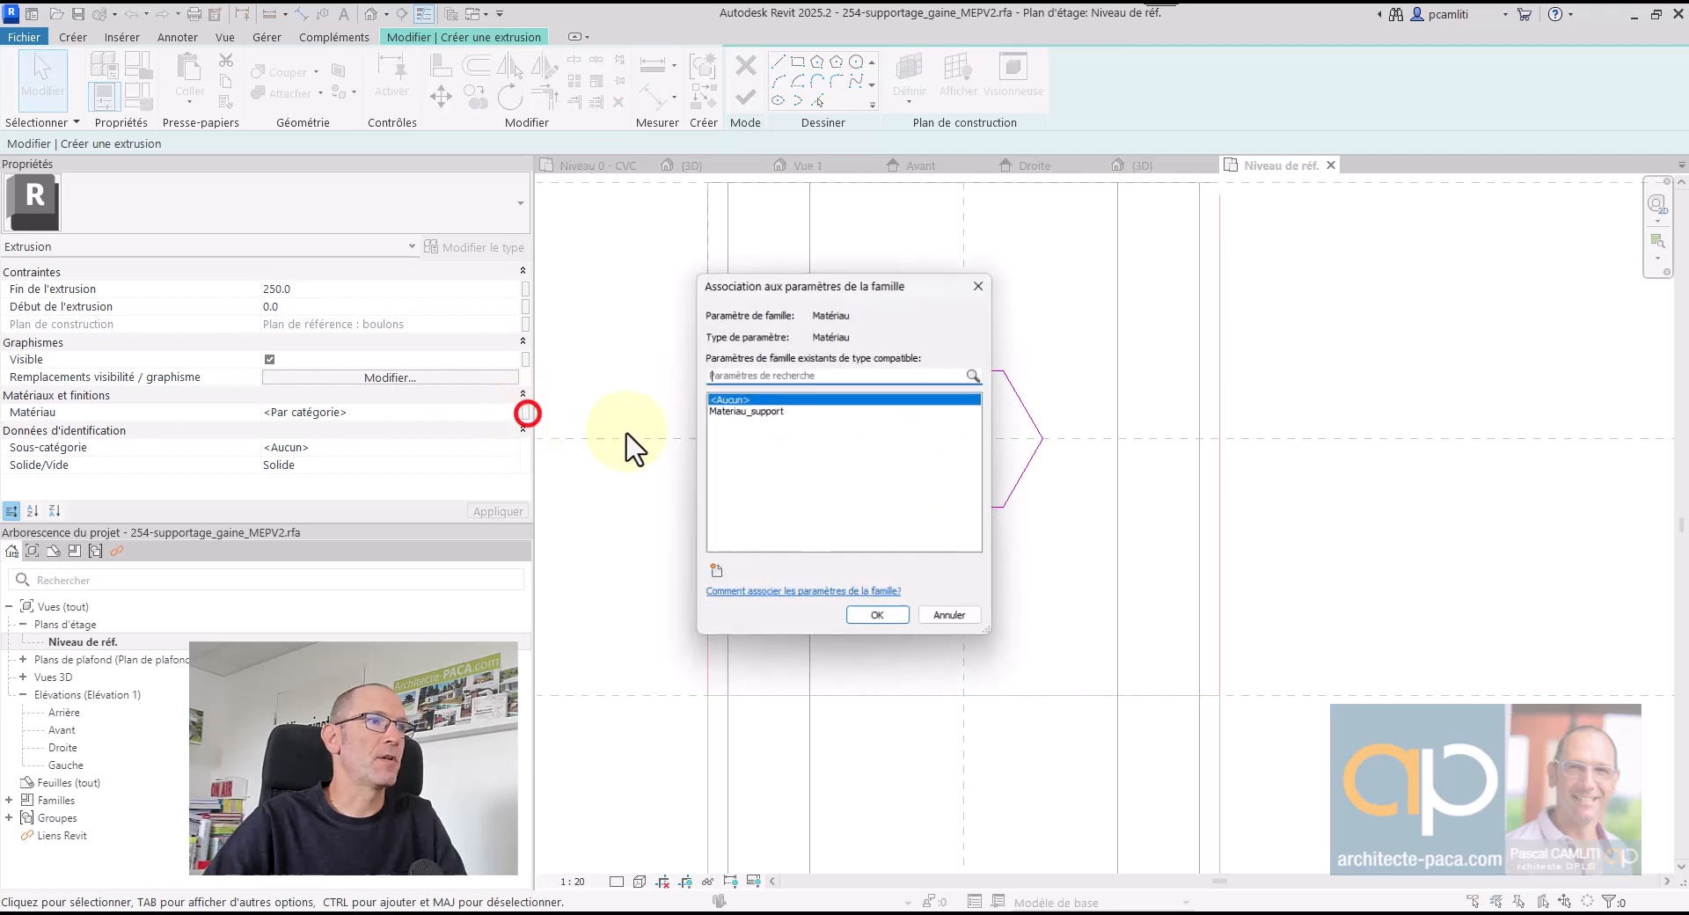
left_click(810, 412)
left_click(867, 619)
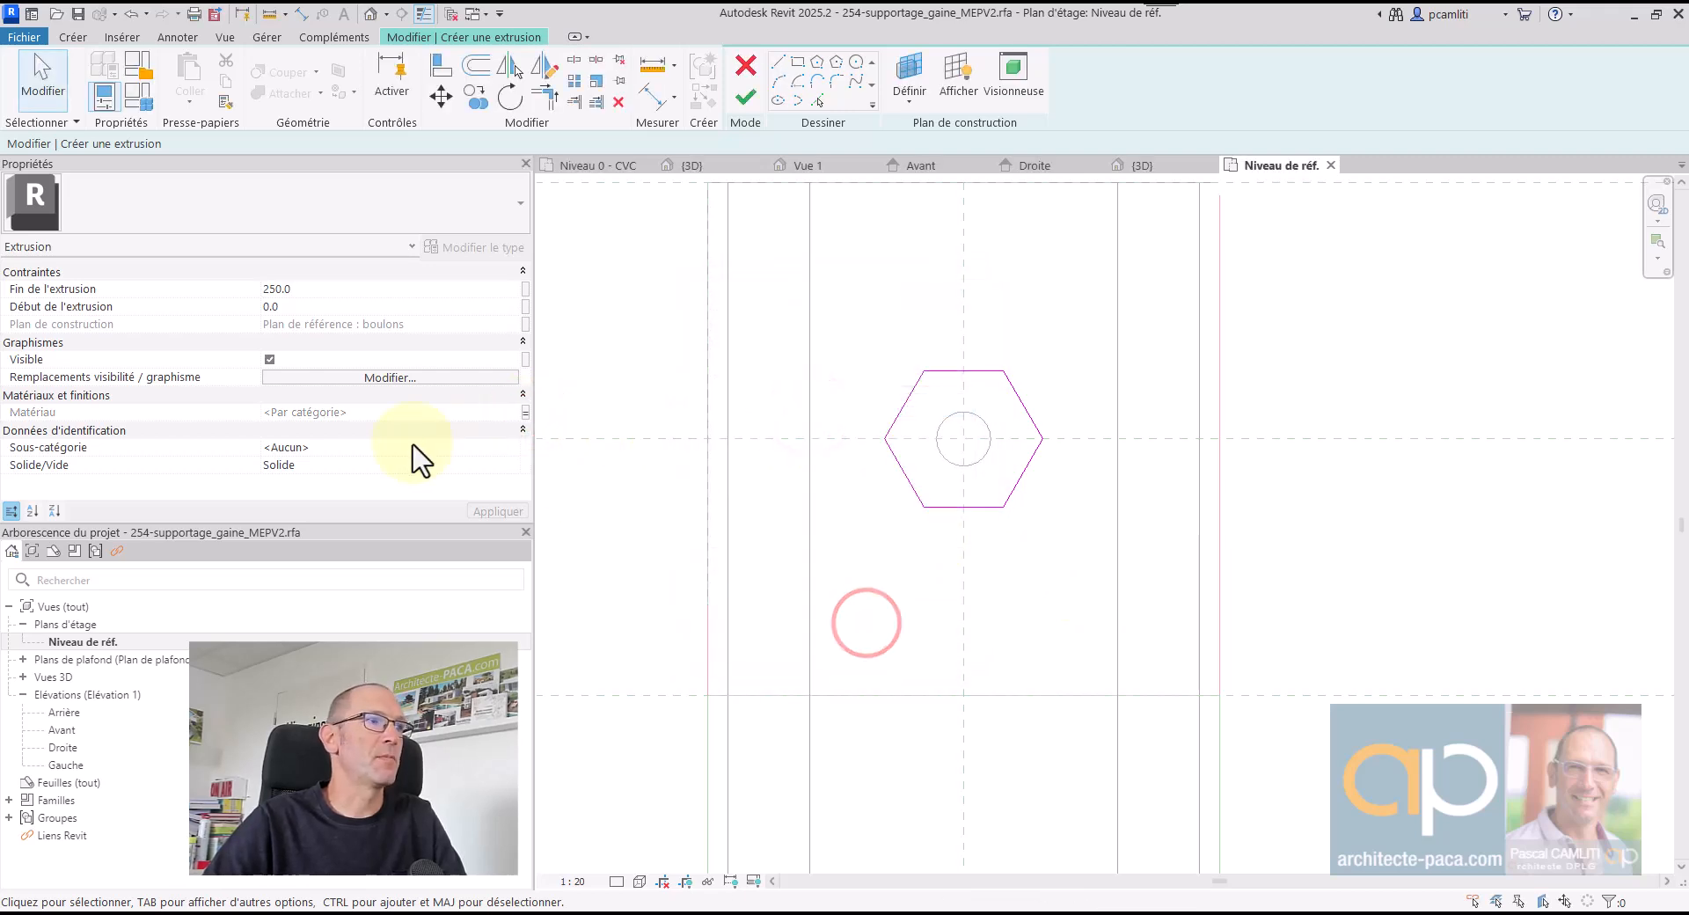
left_click(749, 100)
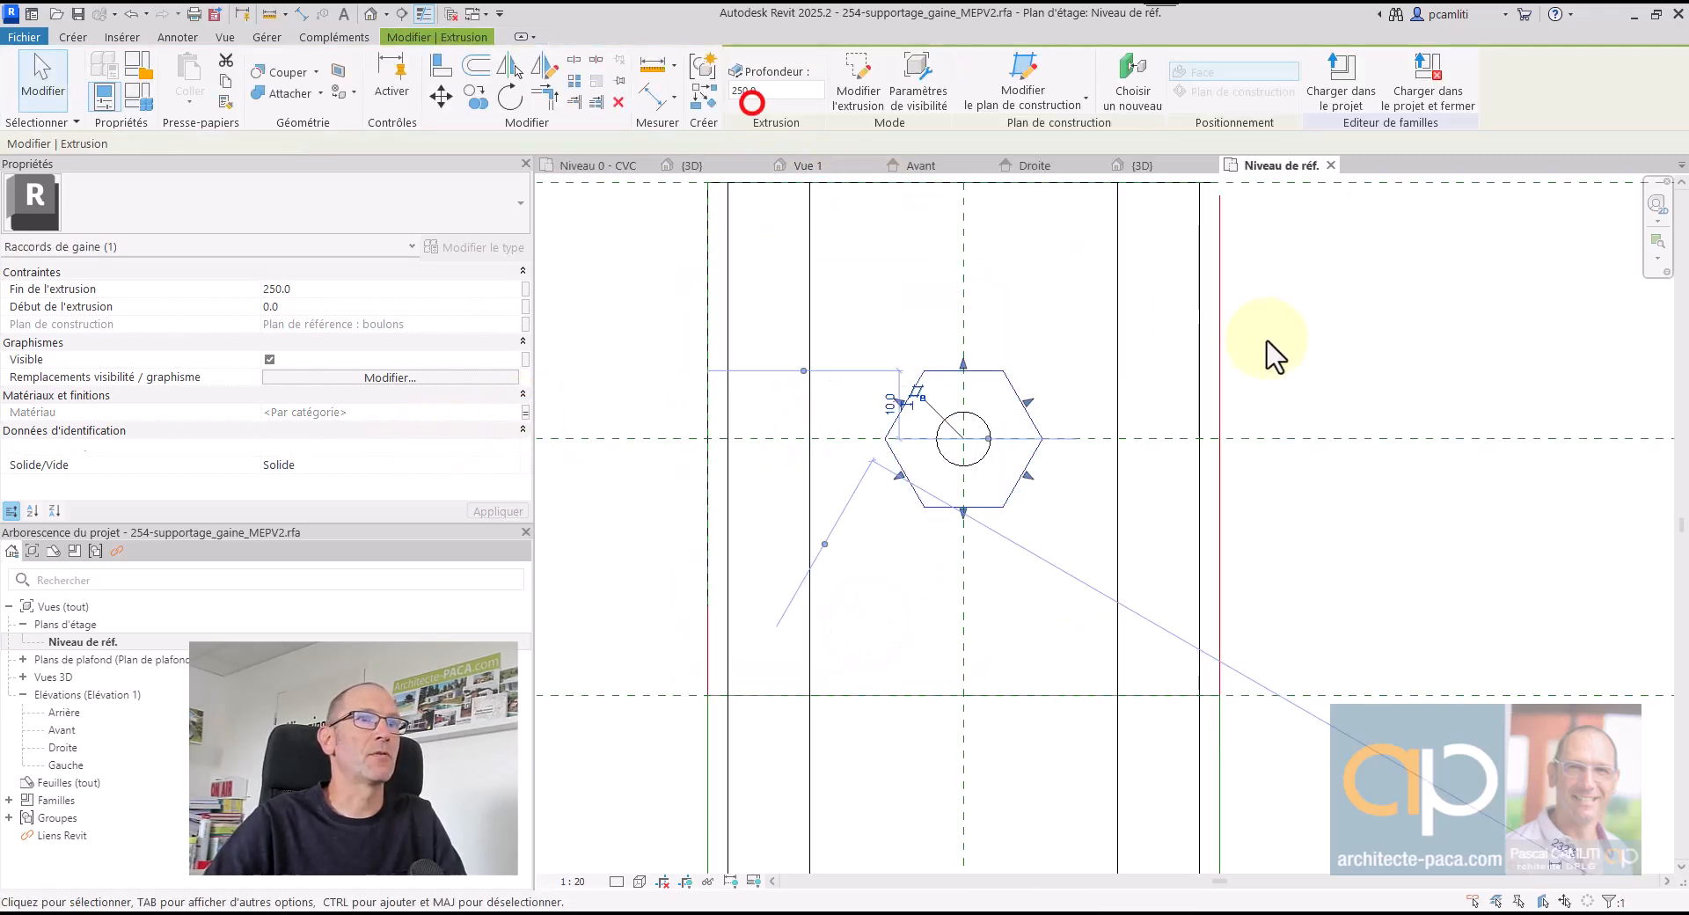
left_click(1350, 363)
- In the Droite elevation, shorten the second nut extrusion so it ends about 6.9 mm below the boulons plane
left_click(1036, 165)
scroll(1339, 531, "down", 3)
scroll(1068, 378, "up", 3)
left_click(1064, 368)
scroll(1053, 332, "up", 3)
left_click_drag(1053, 332, 1086, 708)
middle_click_drag(1085, 698, 1560, 591)
scroll(847, 649, "up", 5)
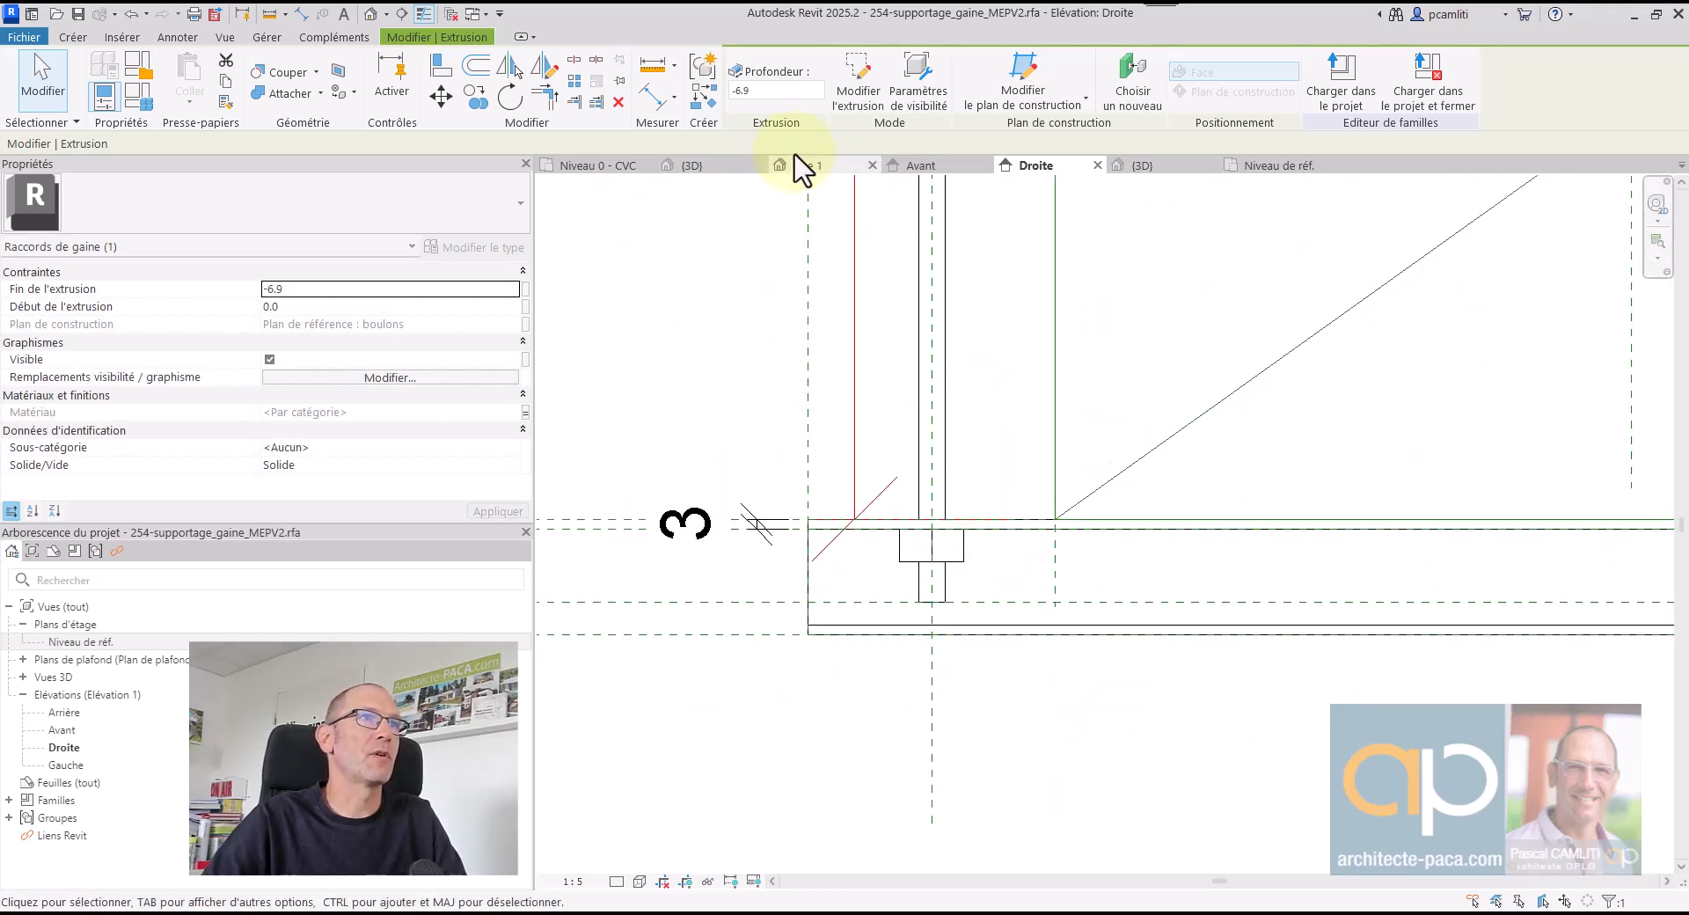
- Dimension the first nut's thickness from the boulons plane to its lower face and lock the dimension
left_click(649, 95)
scroll(730, 580, "up", 2)
left_click(704, 513)
left_click(987, 558)
left_click(865, 571)
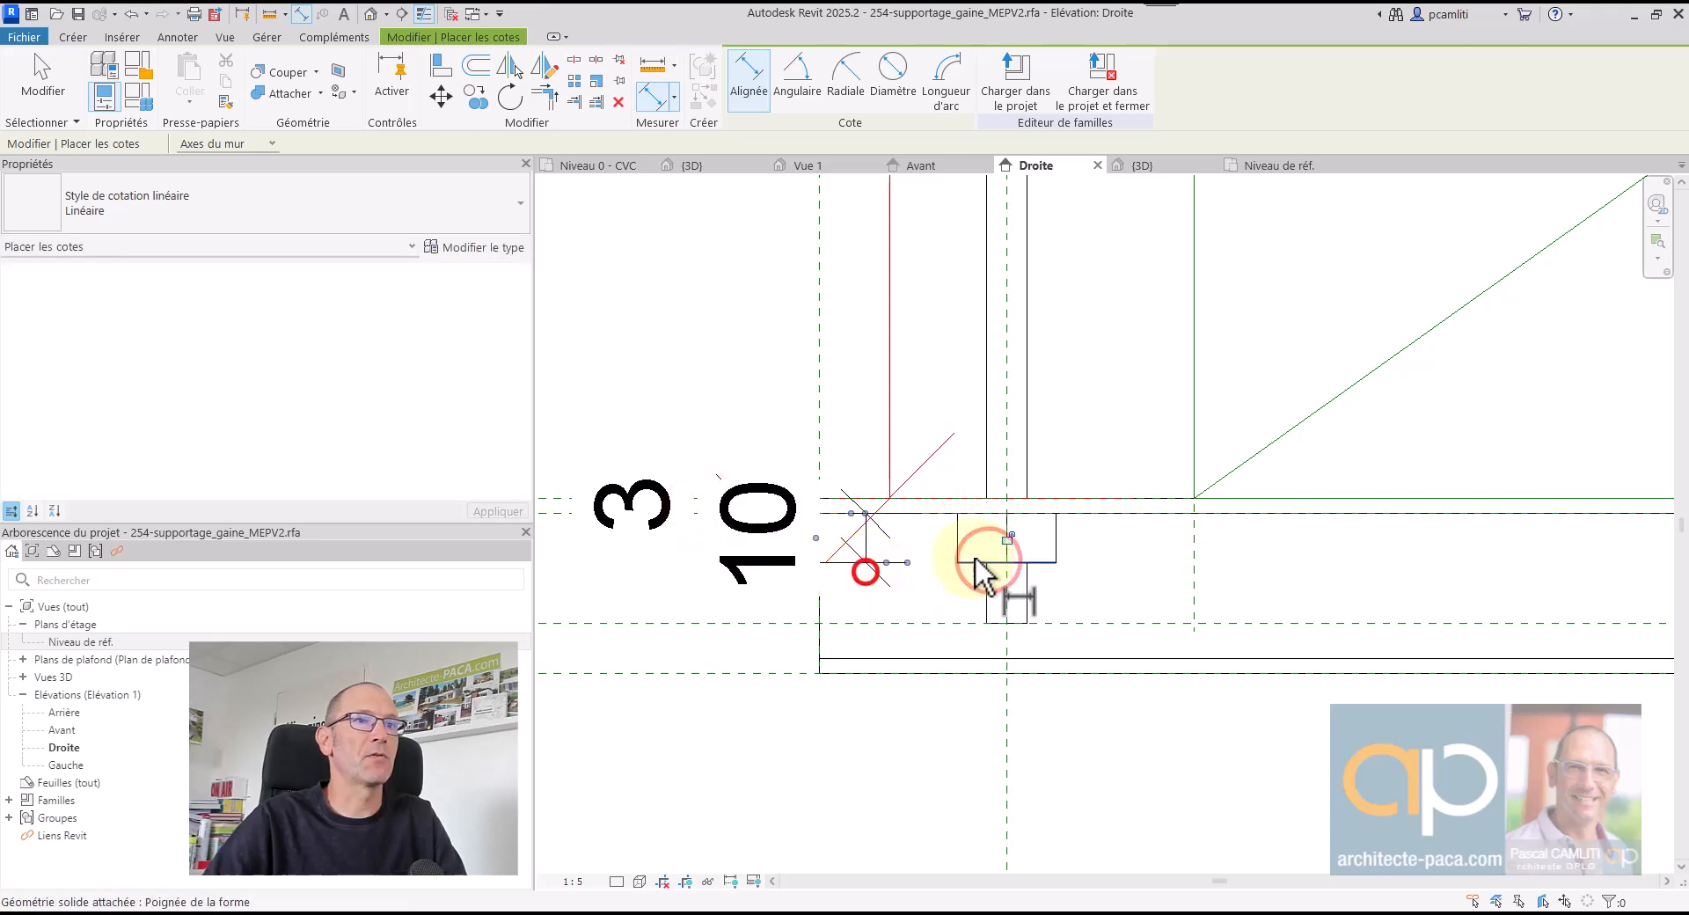
left_click(1005, 550)
- Align the second nut's lower face with the first nut's lower face and check both nuts from below in 3D
scroll(1094, 574, "down", 4)
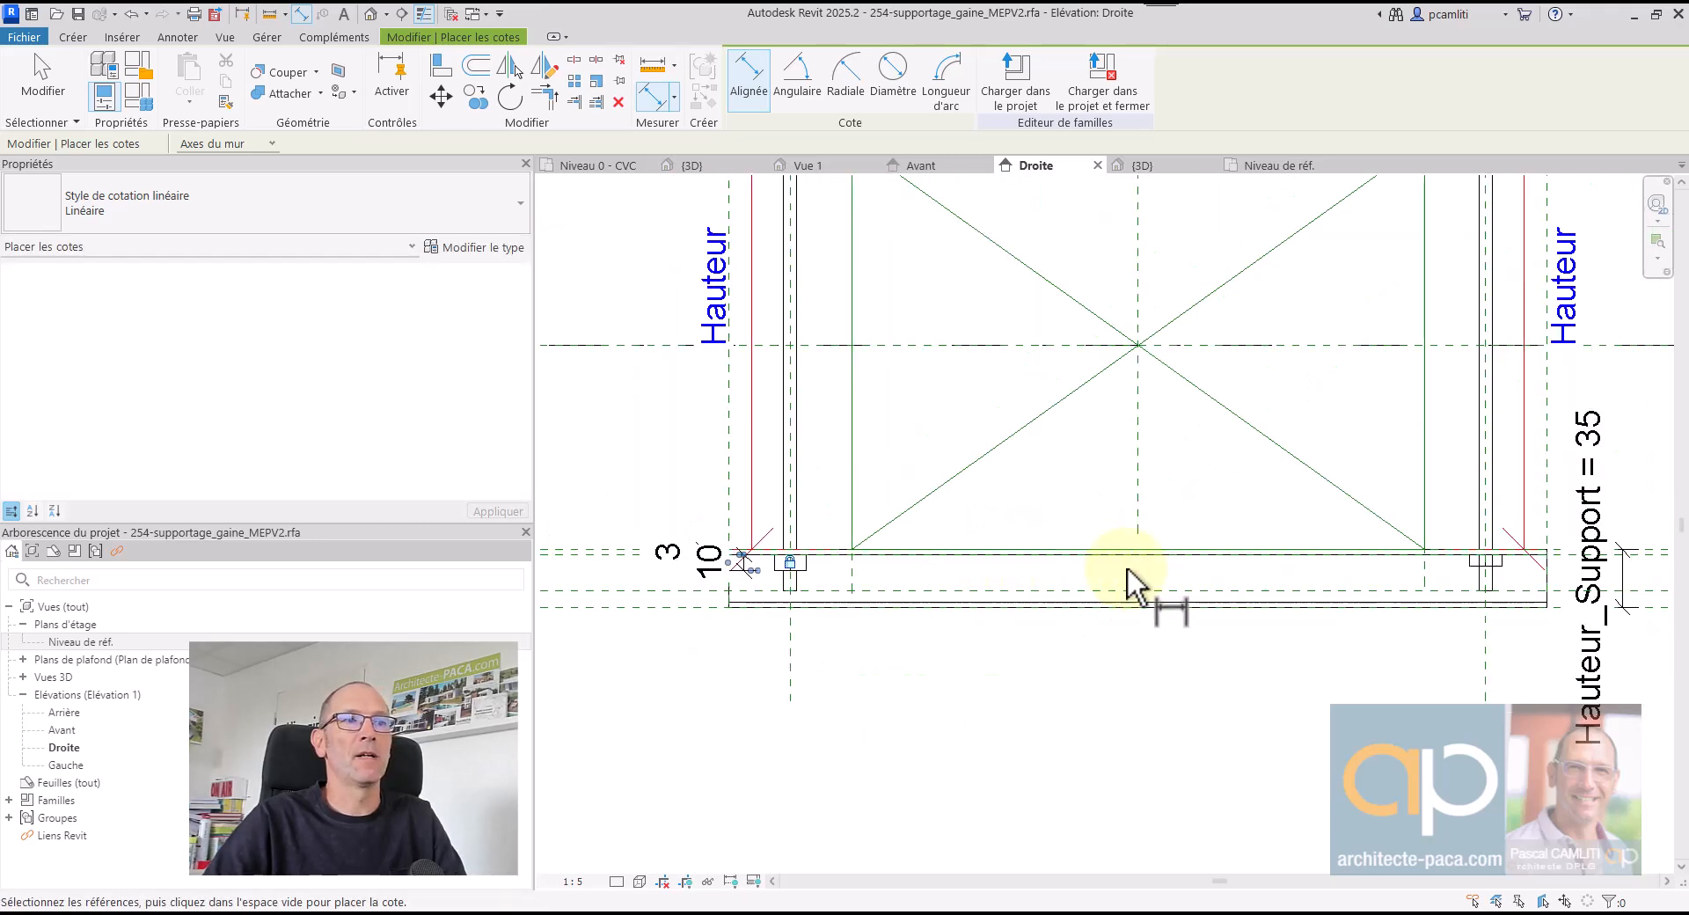
left_click(441, 66)
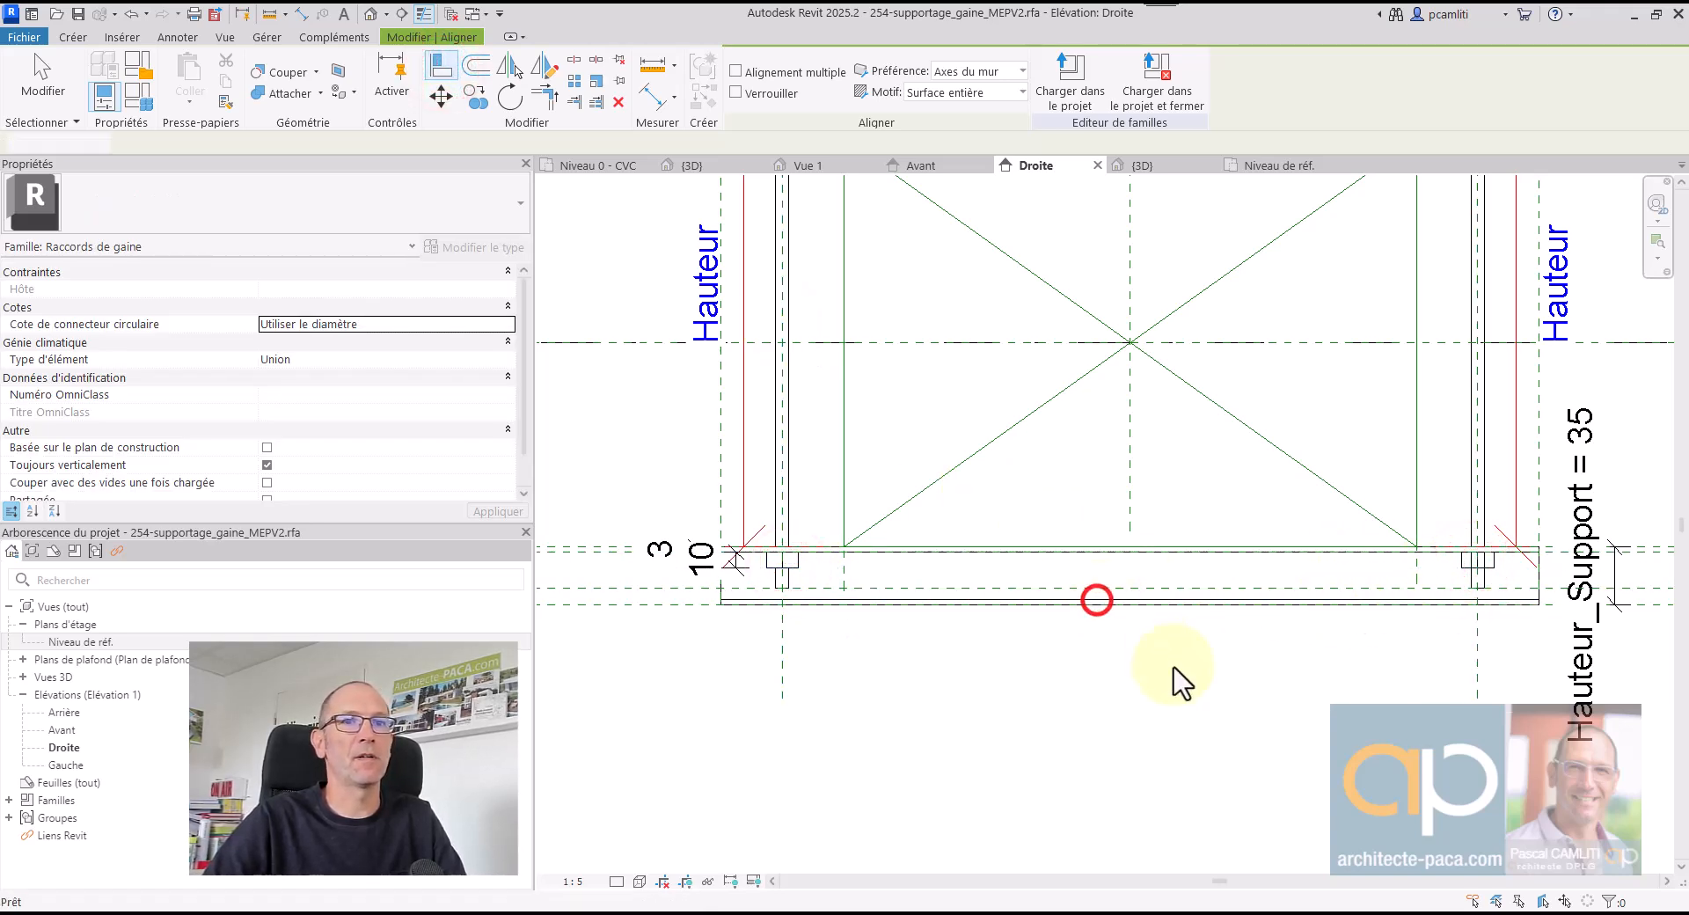
key("Escape")
scroll(1183, 682, "down", 3)
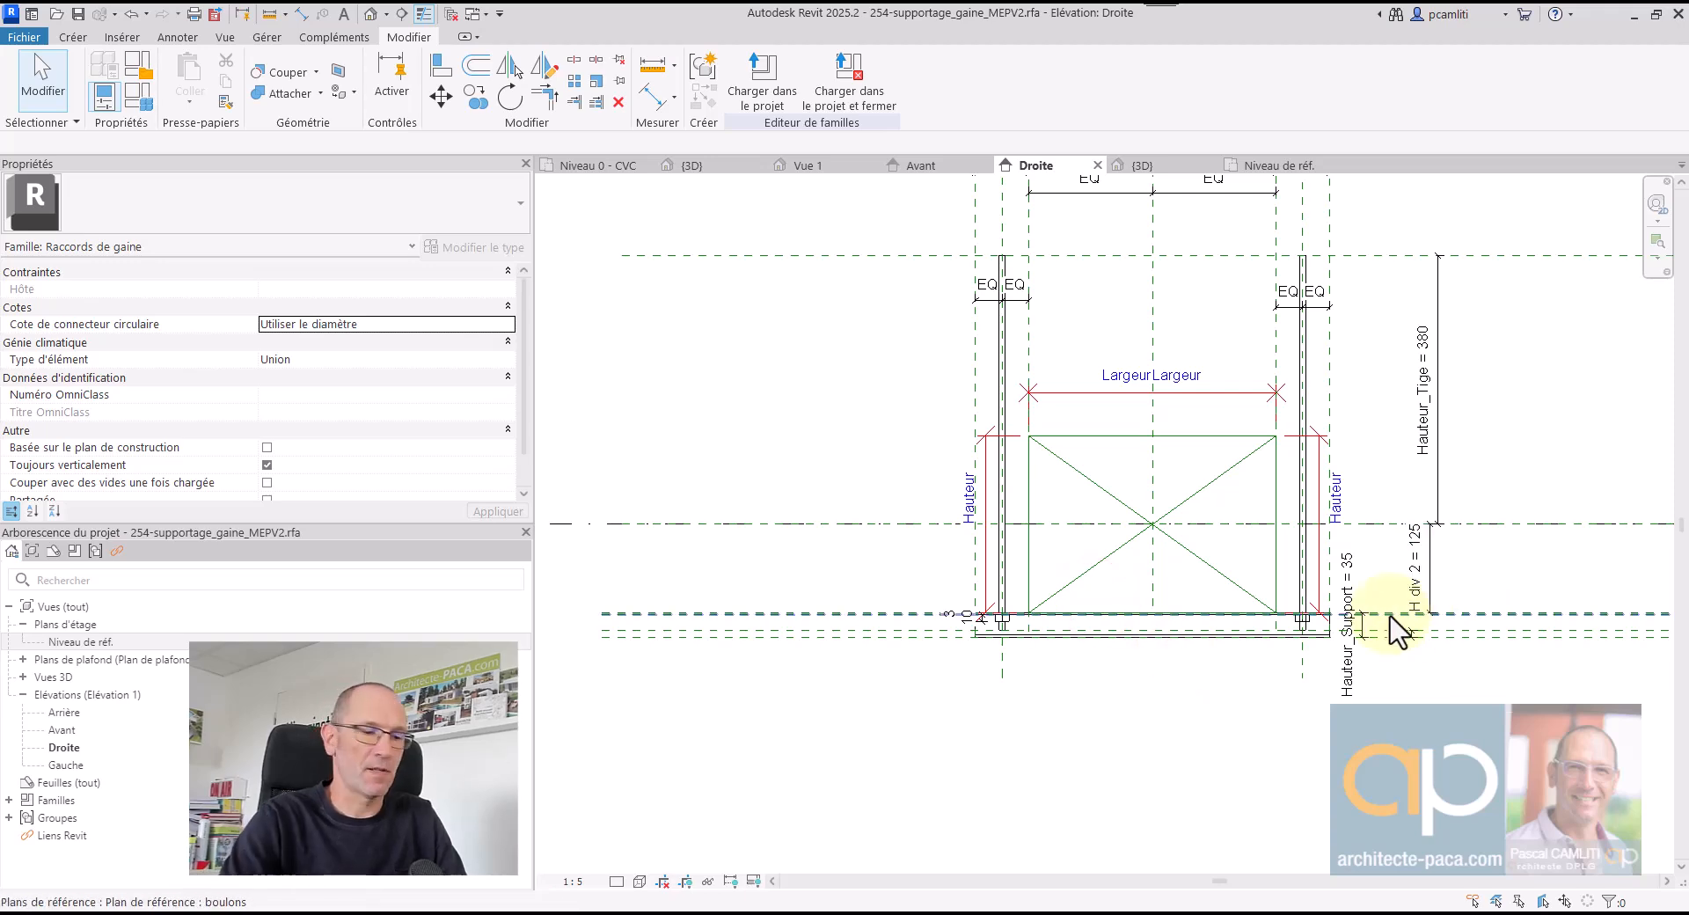
key("ctrl+Tab")
middle_click_drag(1418, 605, 1110, 417, "shift")
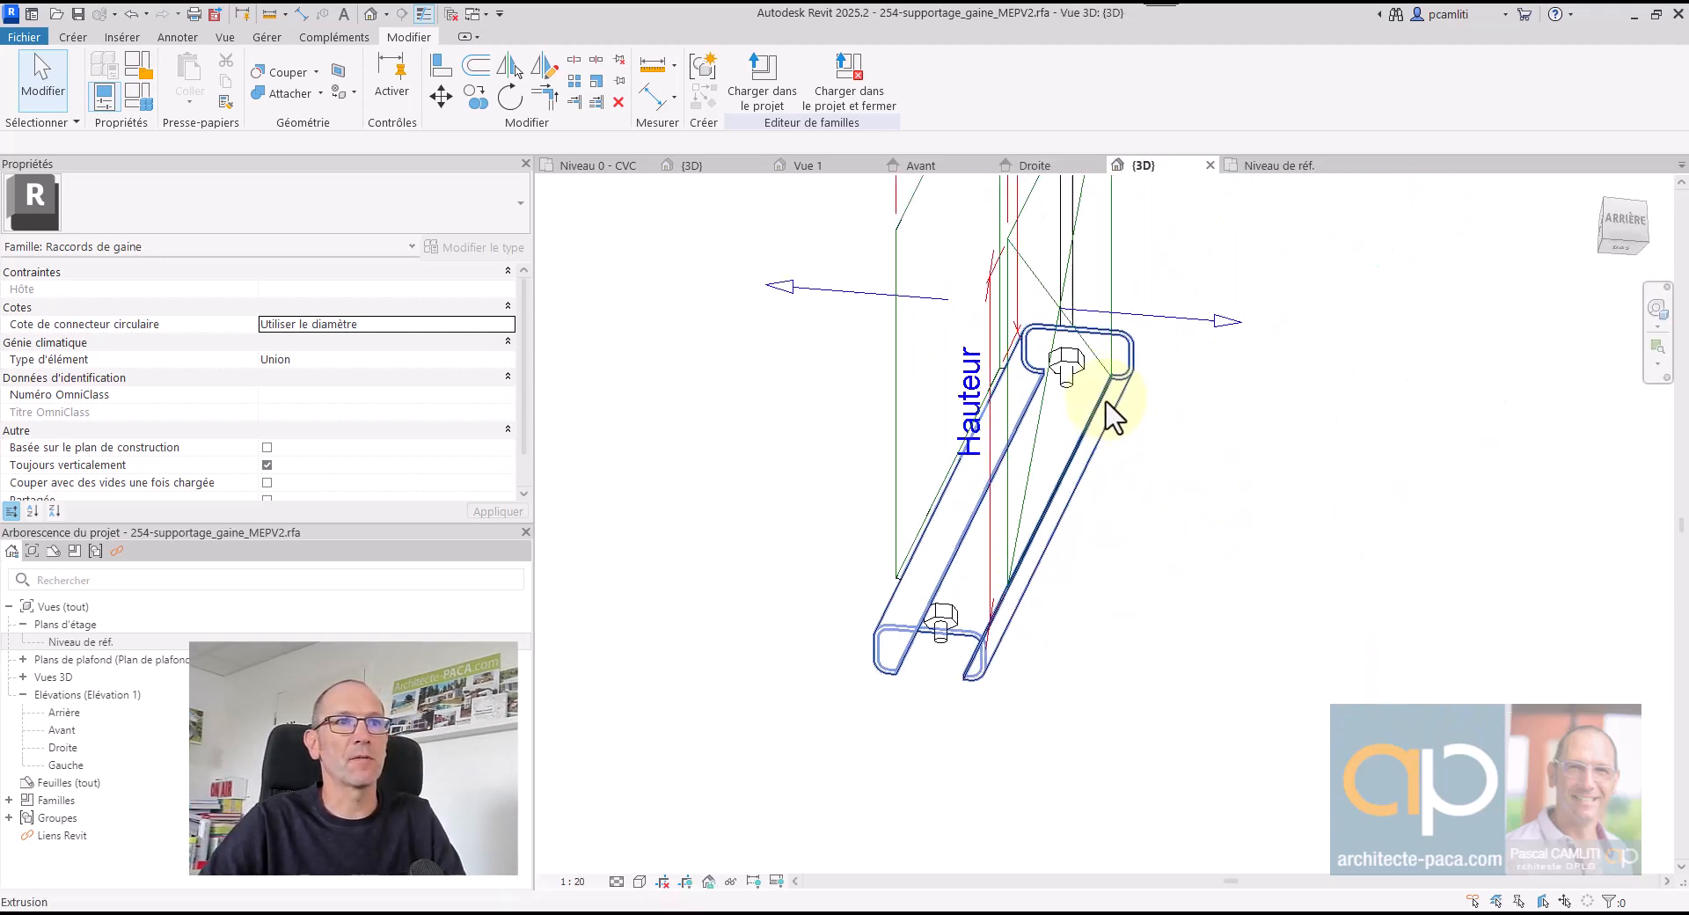
- Join the geometry of the nut at the rail's far end with the support rail
left_click(300, 94)
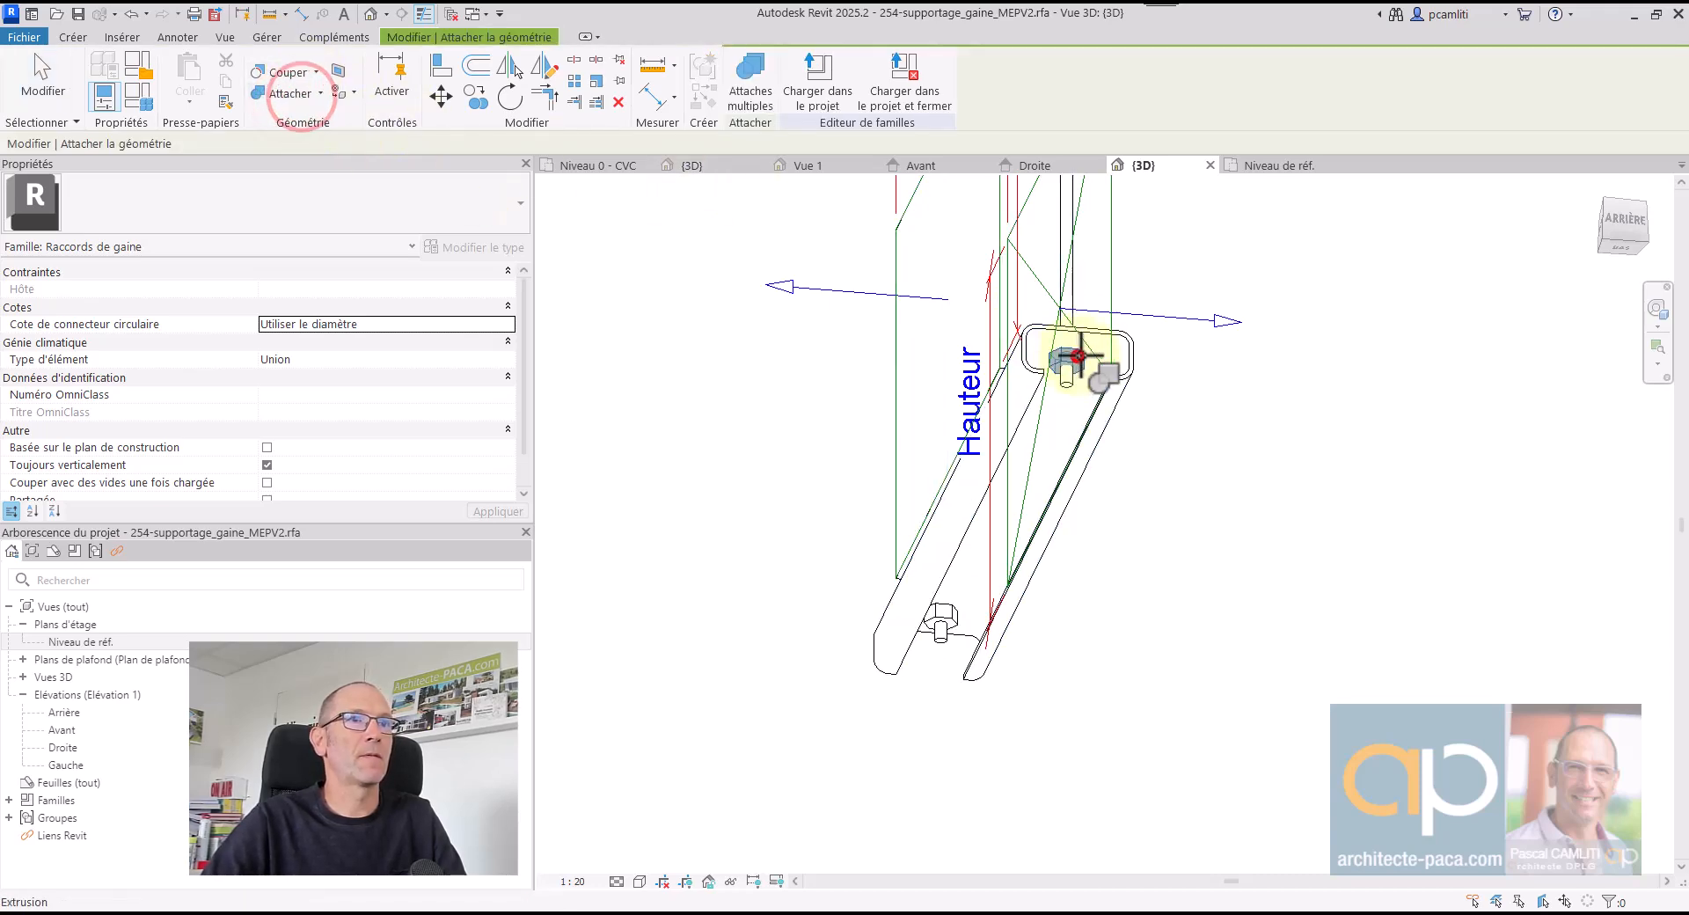
left_click(1093, 339)
key("Escape")
scroll(1302, 425, "down", 1)
middle_click_drag(1211, 444, 1504, 520, "shift")
middle_click_drag(1289, 519, 1013, 497)
scroll(1369, 446, "down", 2)
middle_click_drag(1369, 445, 1260, 523, "shift")
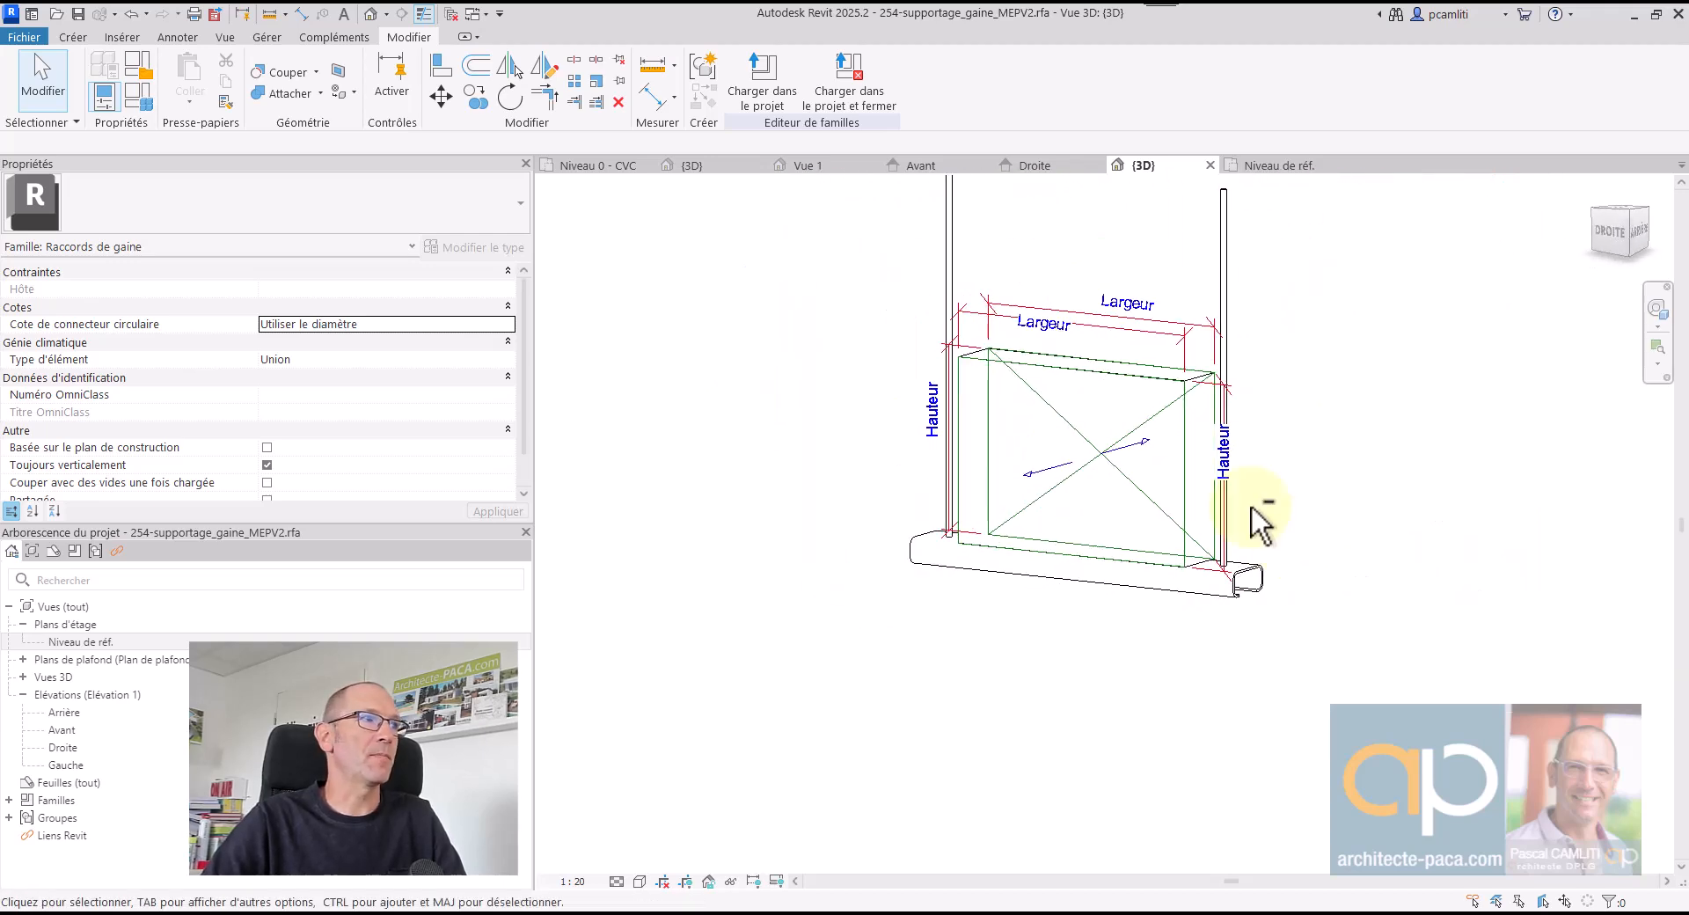
- Load the duct support family into the Projet2 project without keeping a newly placed instance
left_click(760, 84)
scroll(1052, 475, "up", 5)
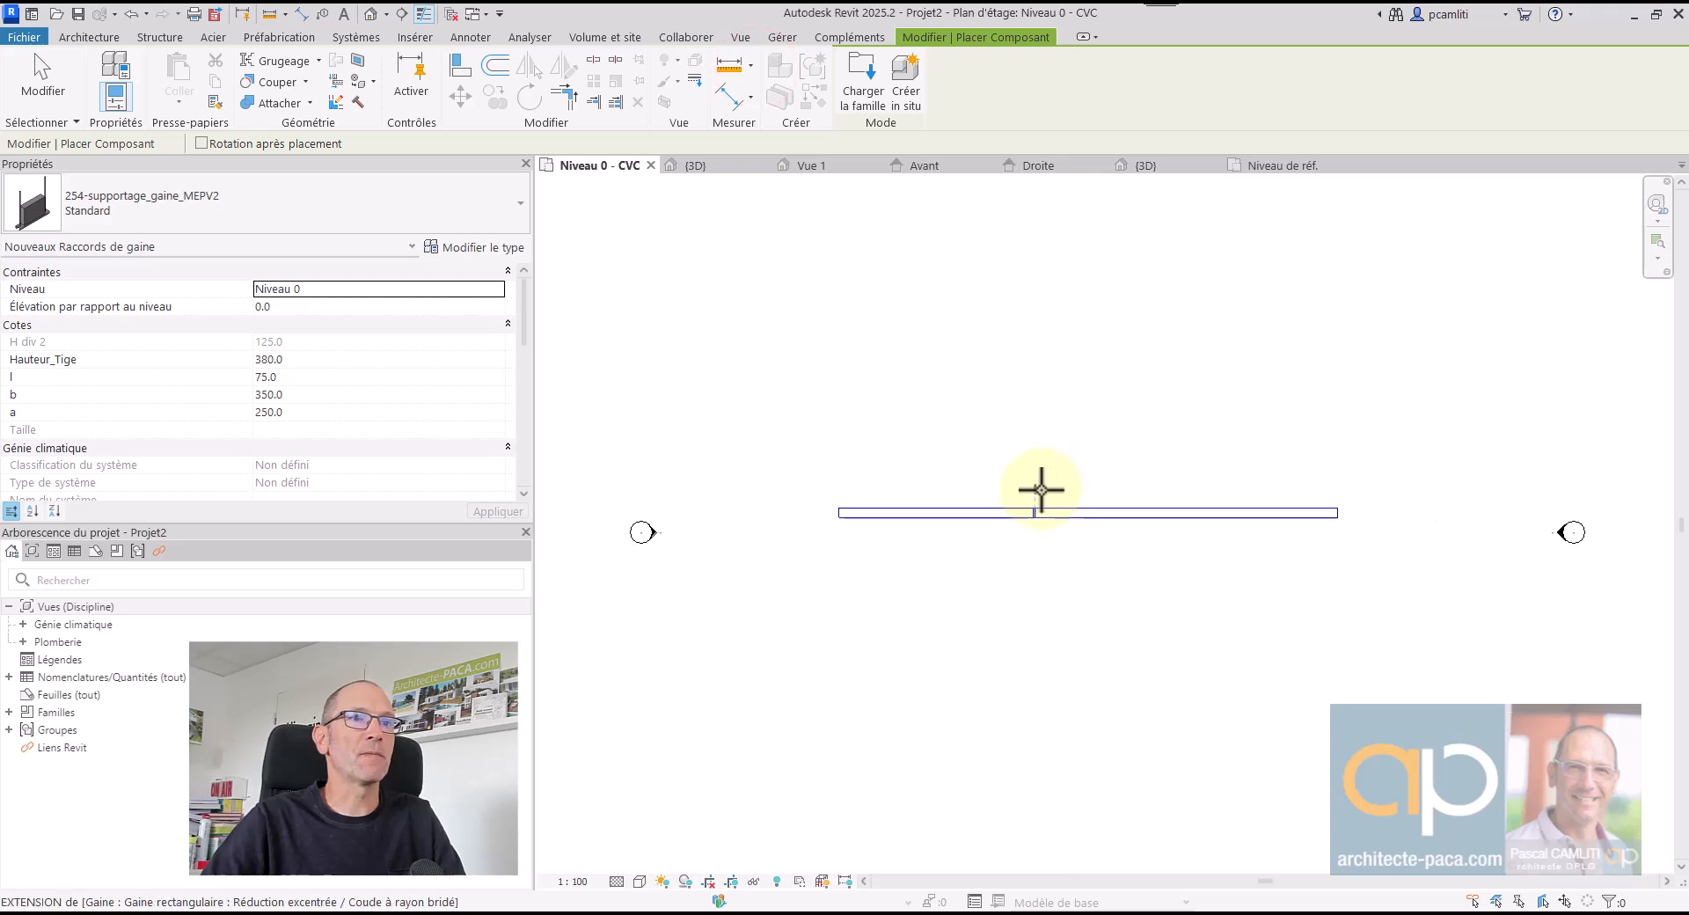
key("Escape")
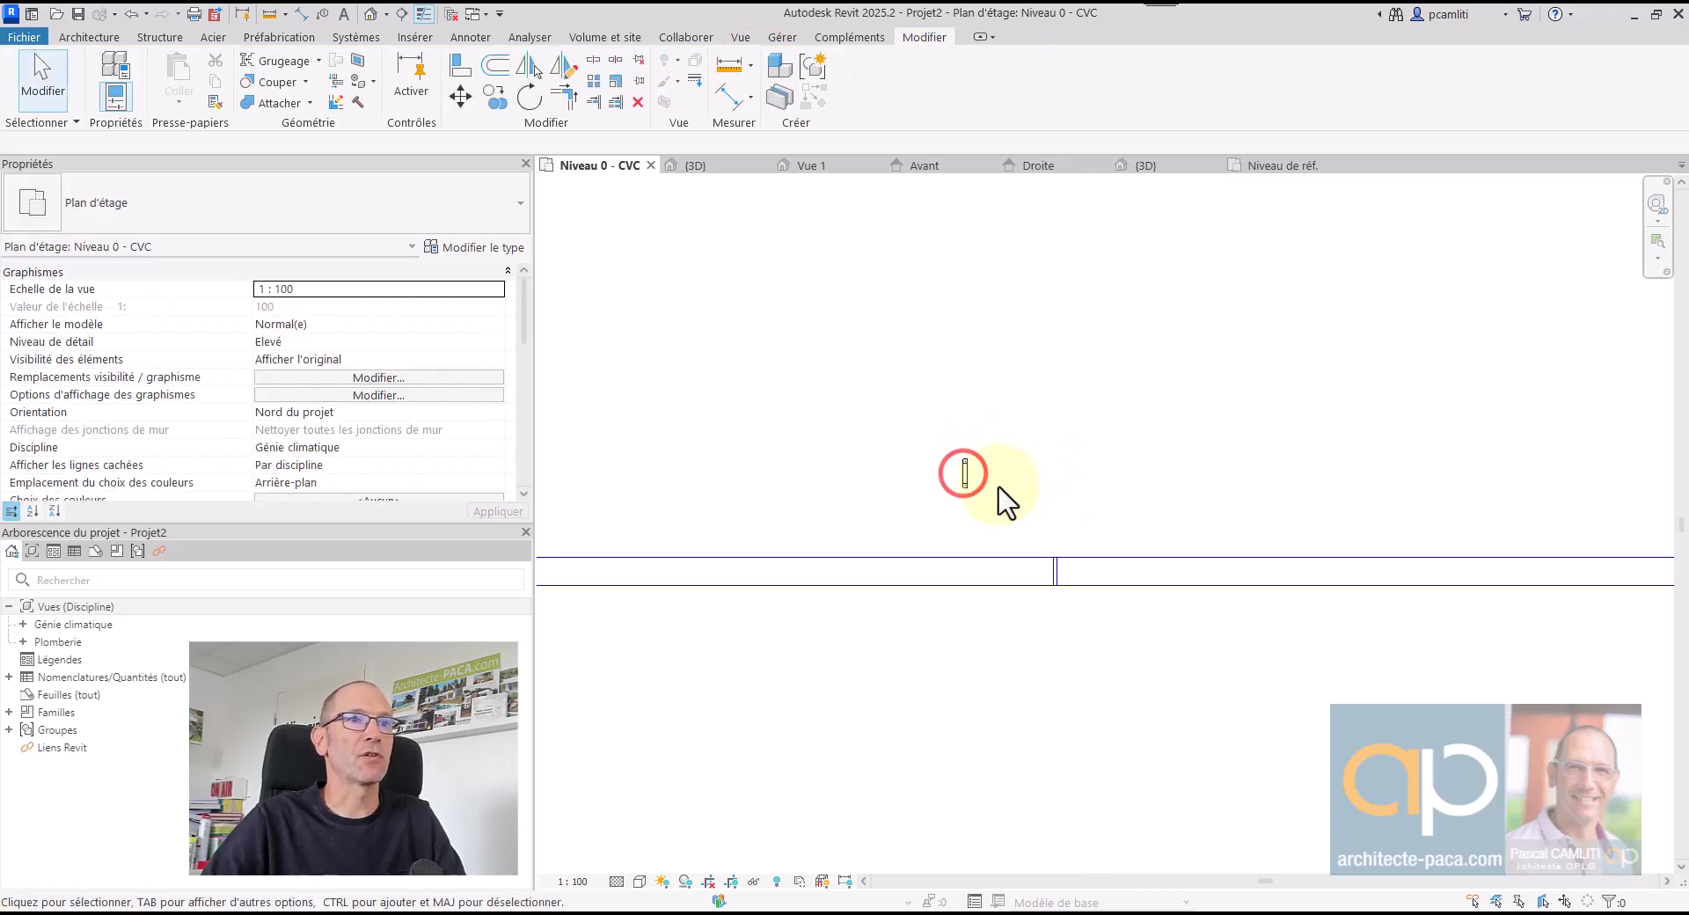
left_click(963, 479)
key("Escape")
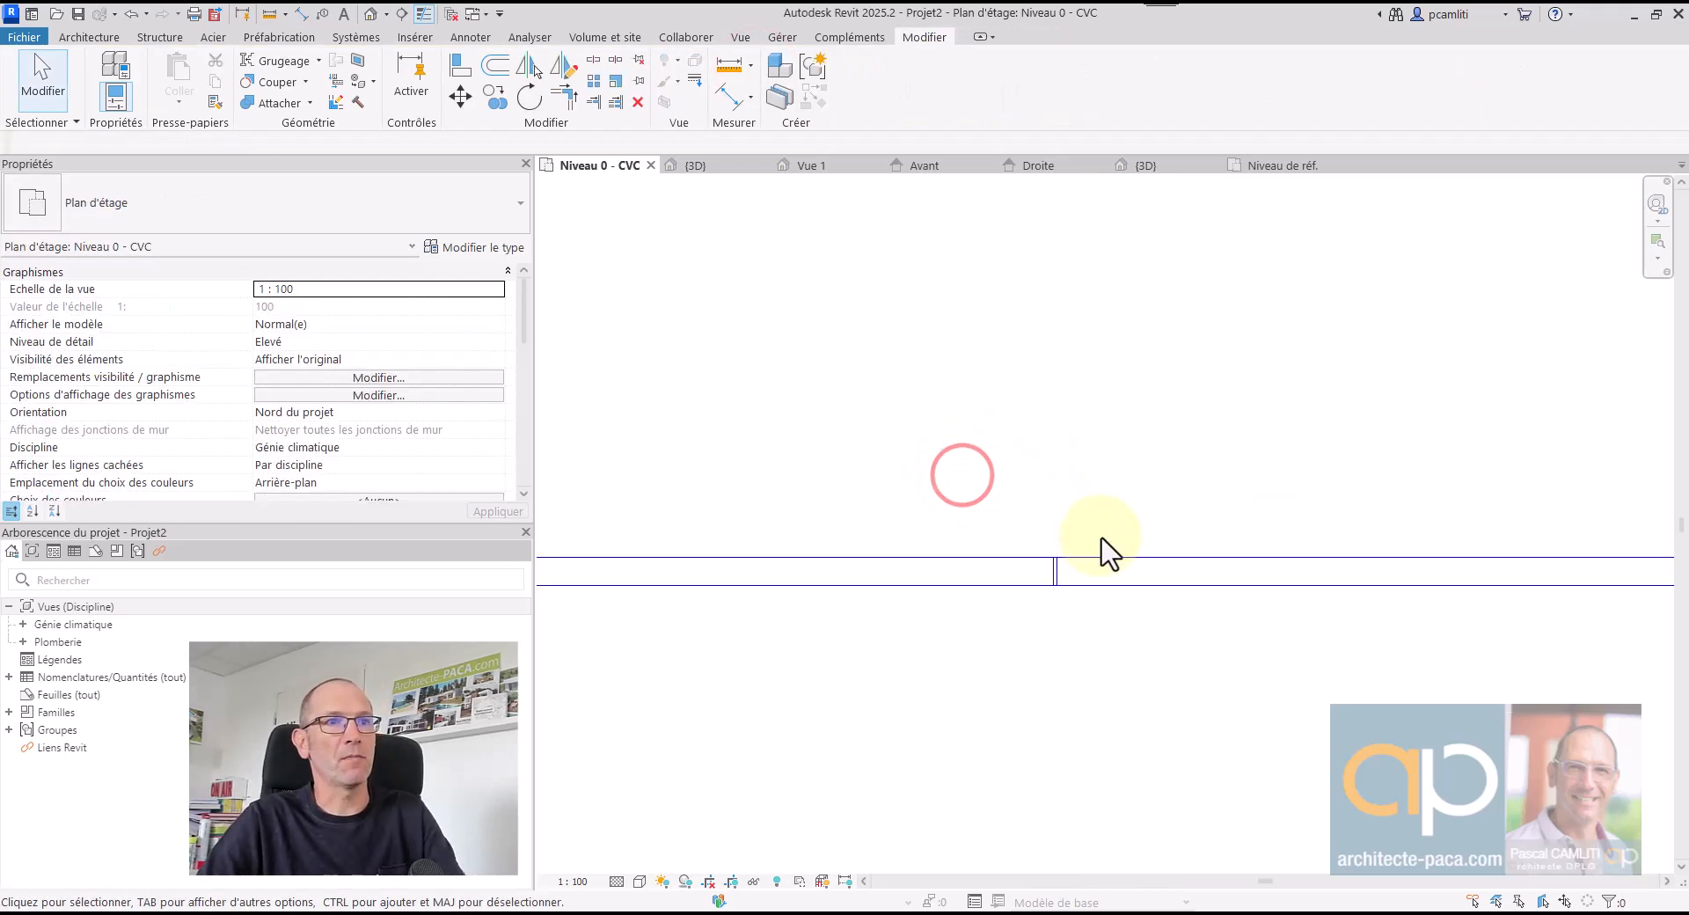
- In the project's 3D view, change the duct's rectangular union to the 254-supportage_gaine_MEPV2 Standard type
key("d")
middle_click_drag(1010, 494, 968, 572)
scroll(957, 514, "up", 2)
left_click(932, 438)
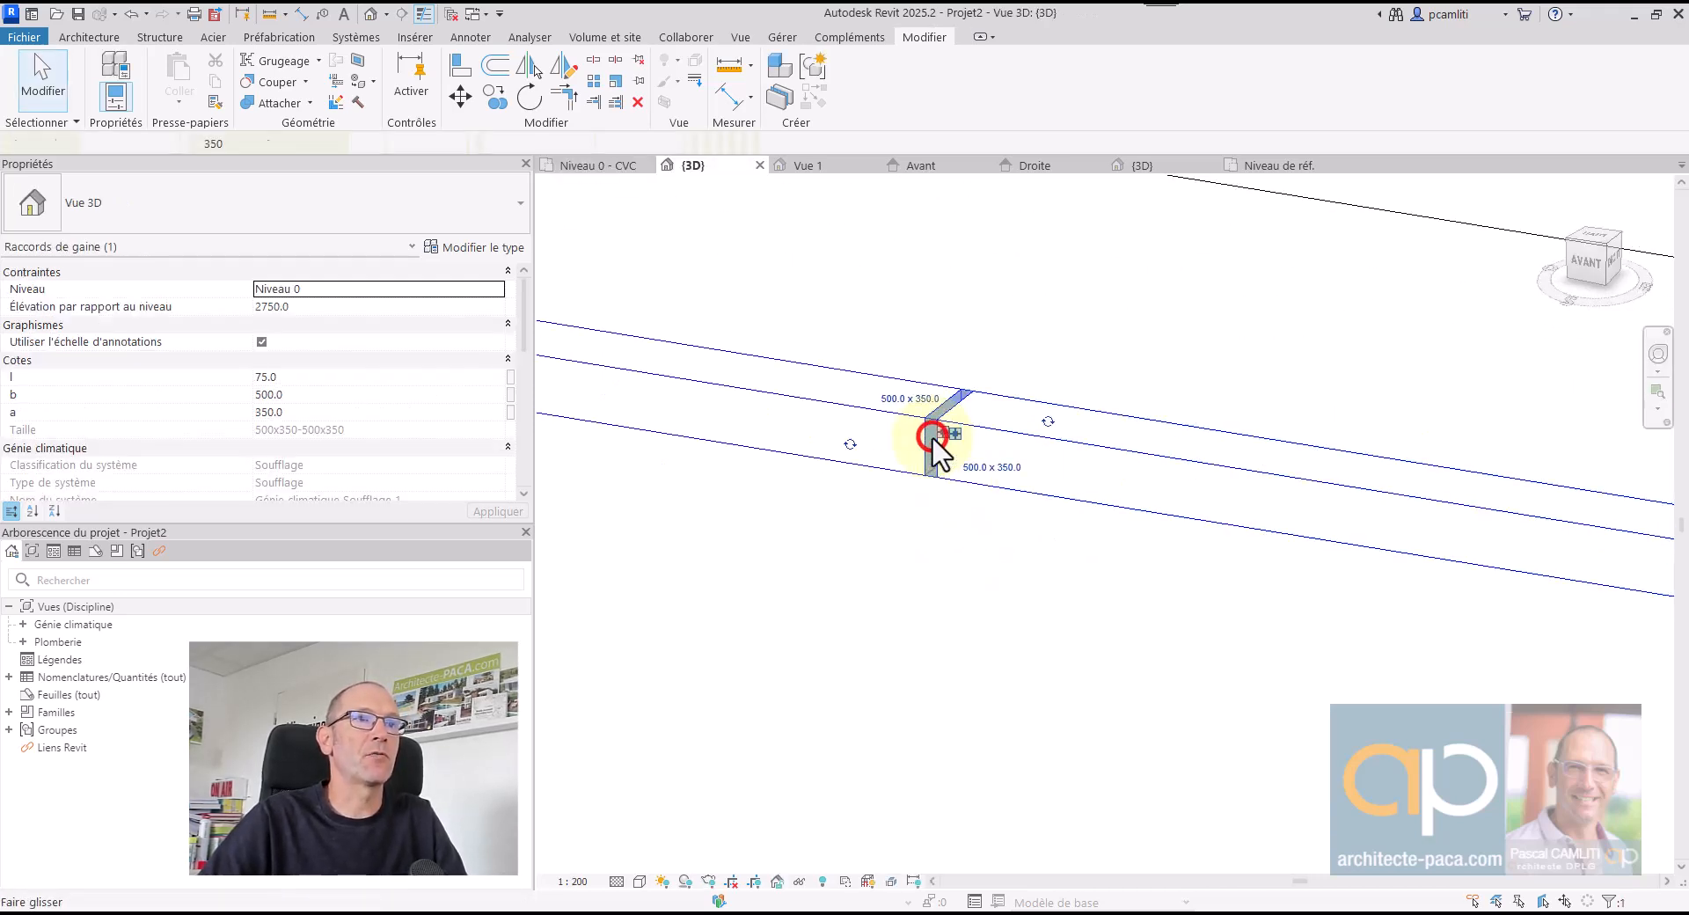
left_click(332, 212)
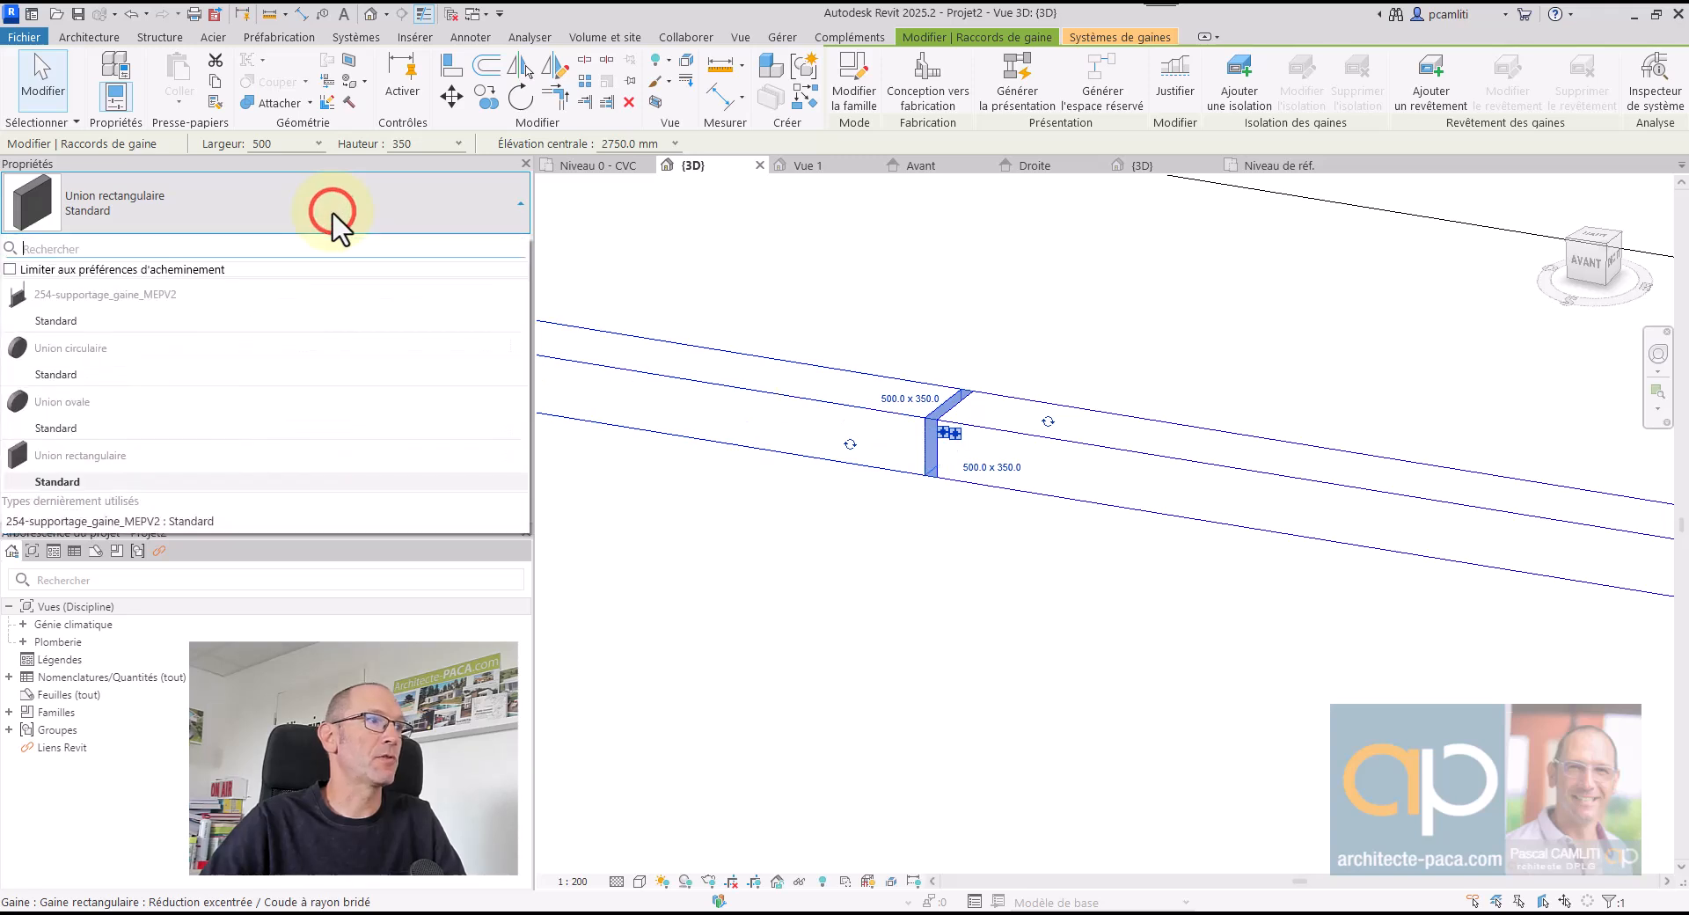
left_click(79, 322)
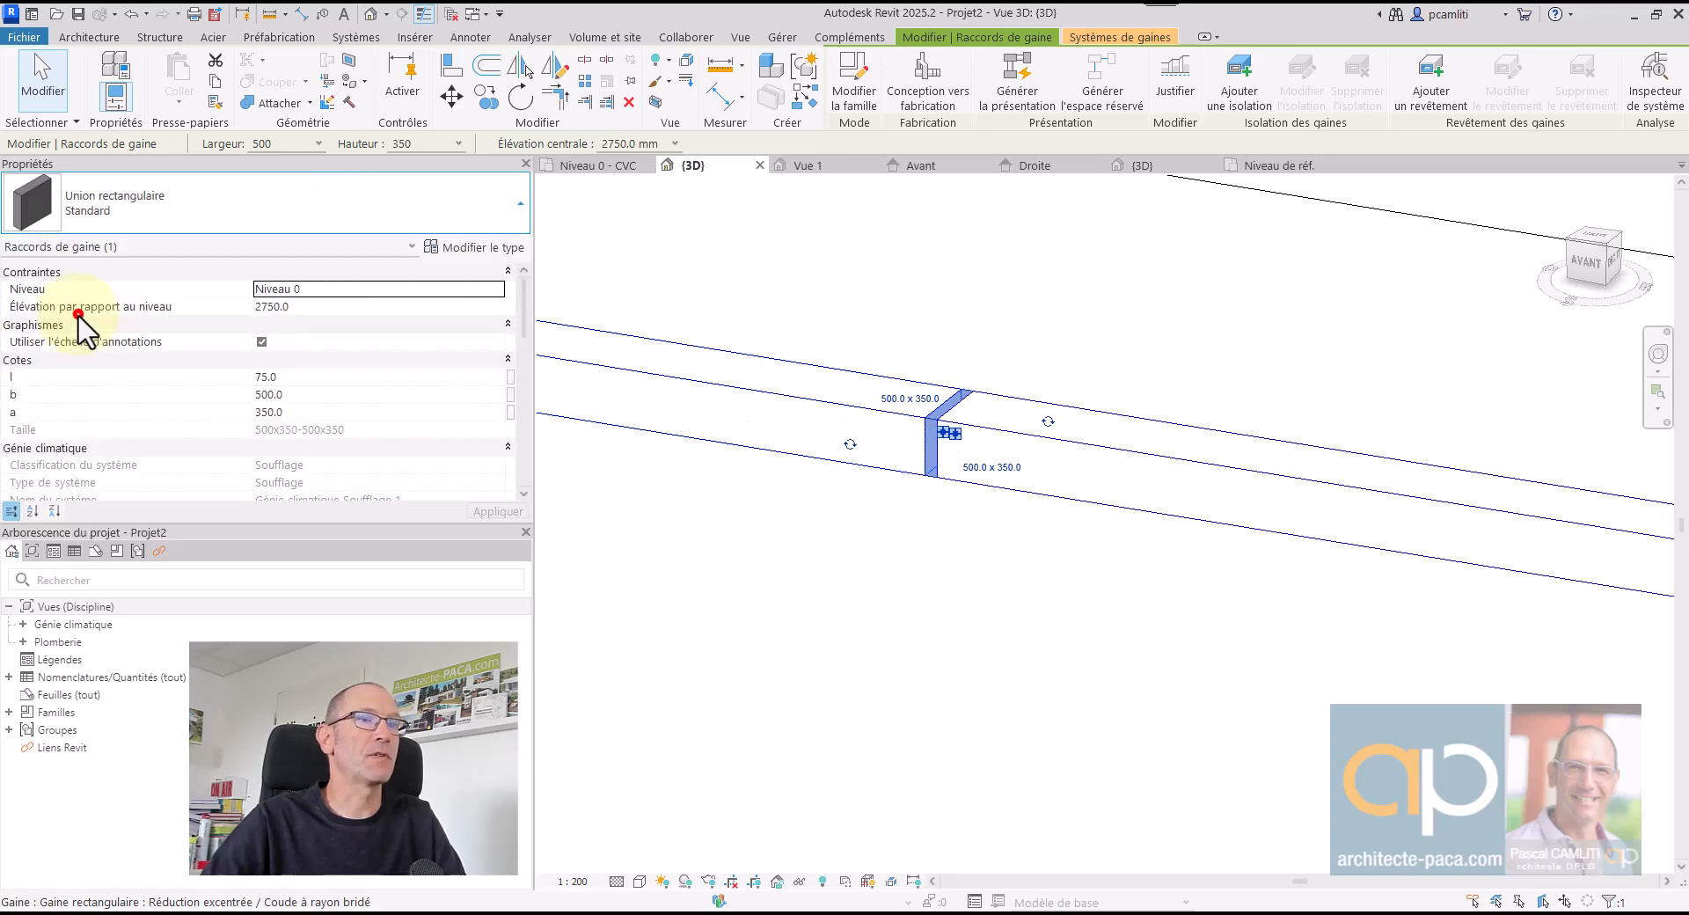
left_click(1080, 315)
middle_click_drag(1096, 301, 952, 497, "shift")
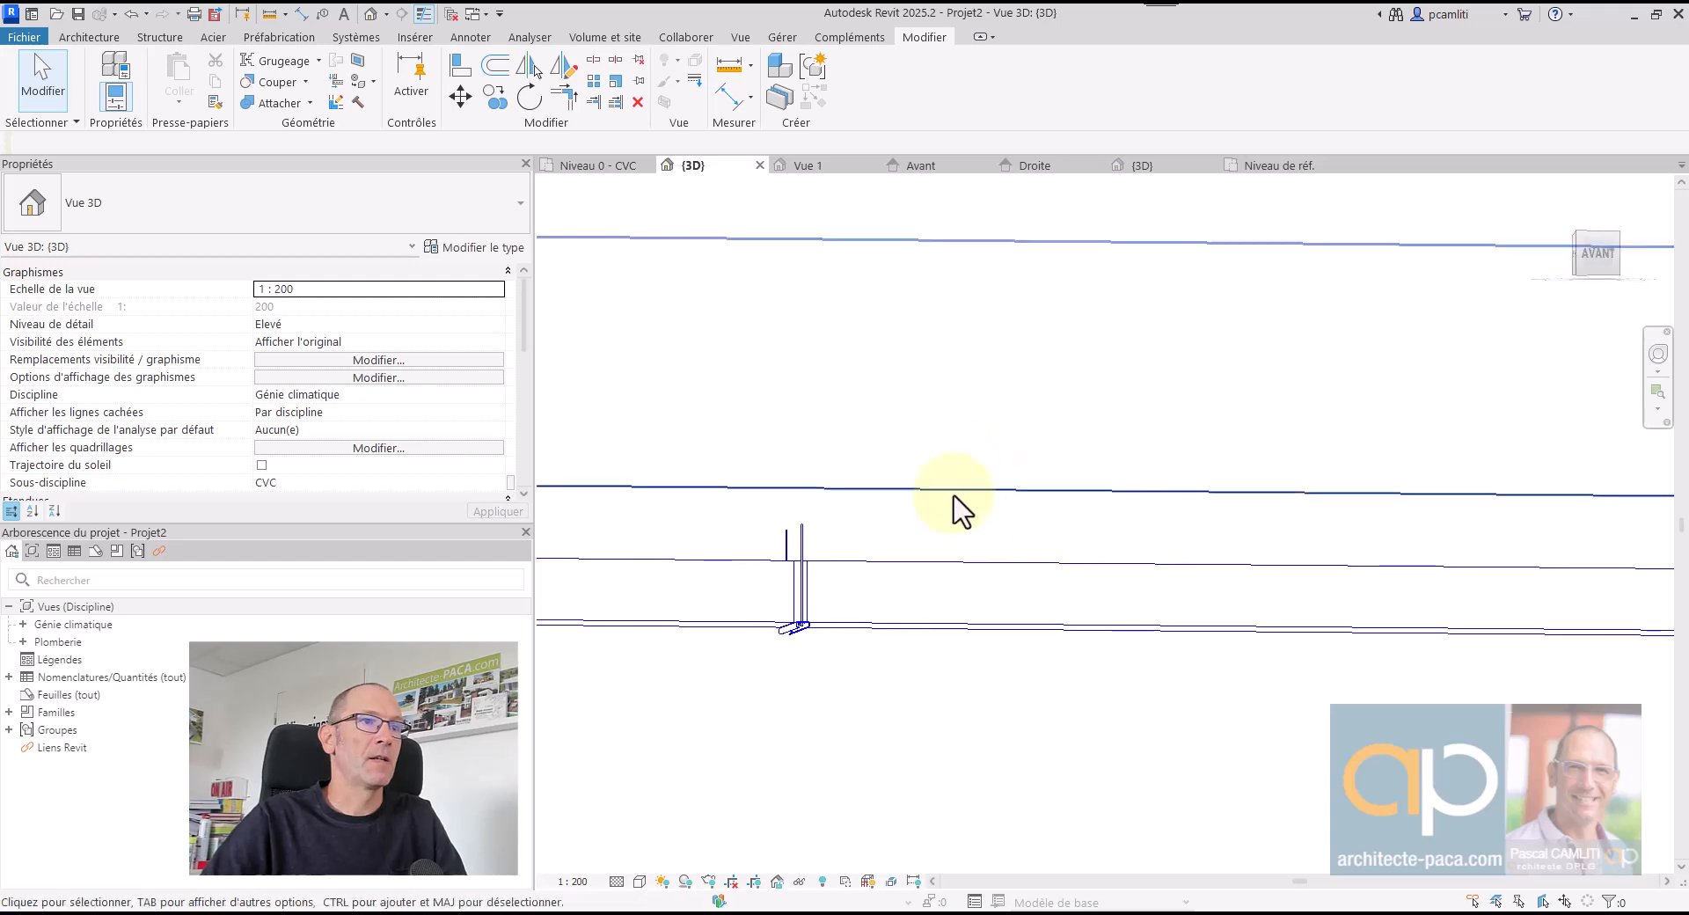
- Open the Niveau 1 - CVC floor plan and dismiss the save reminder
double_click(84, 623)
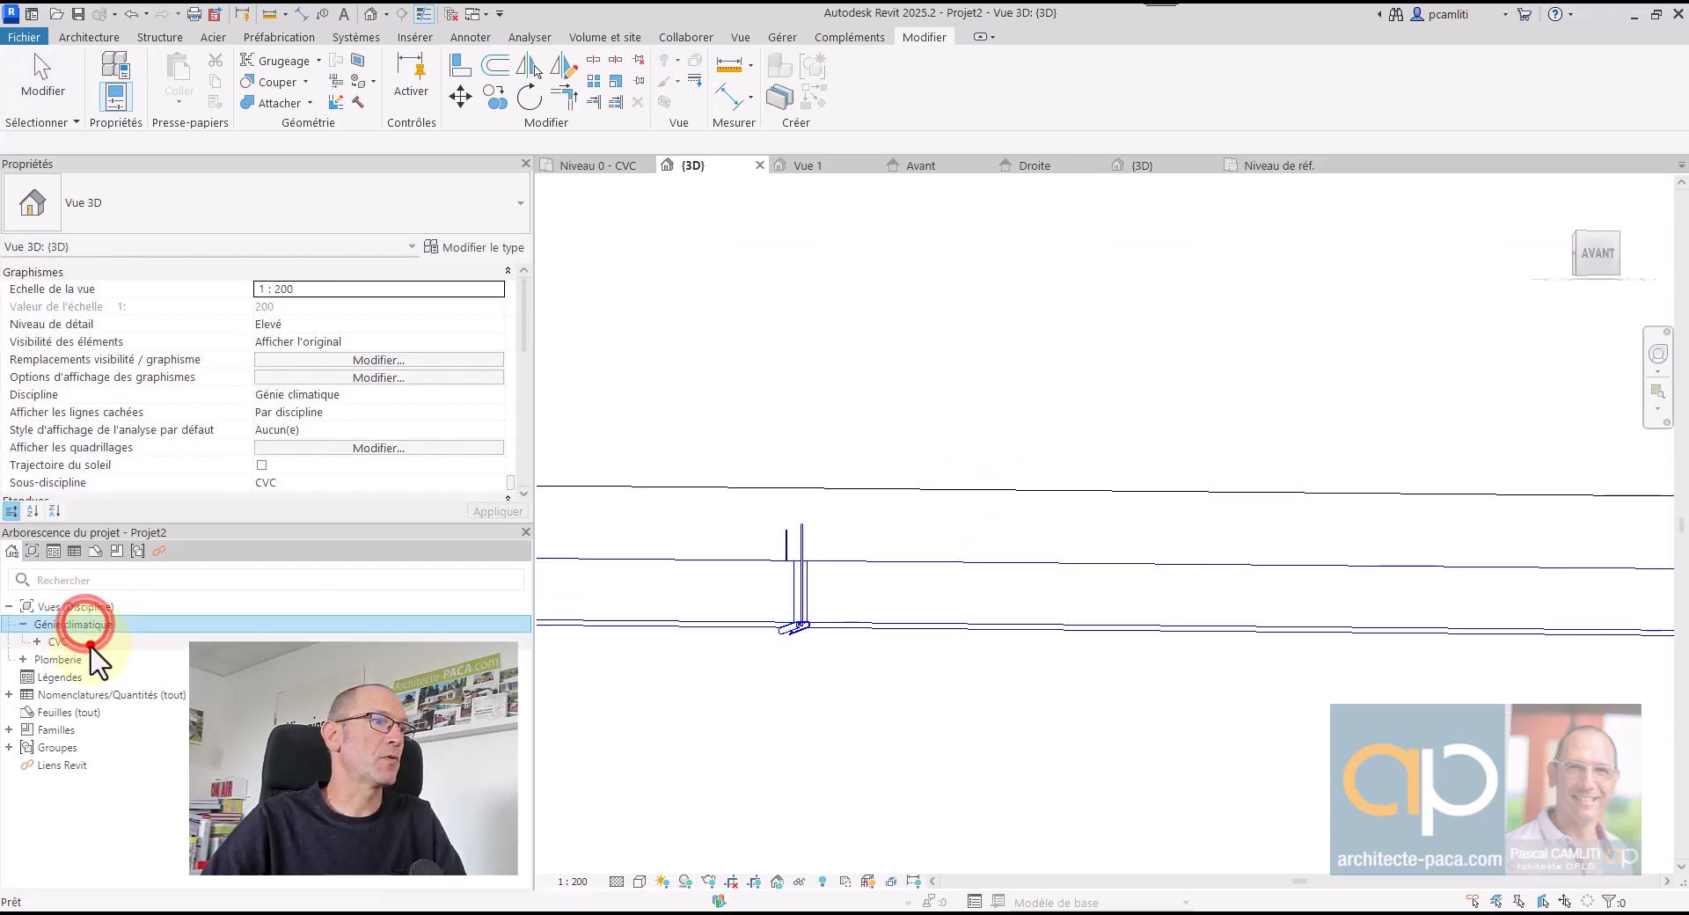
double_click(90, 644)
double_click(101, 660)
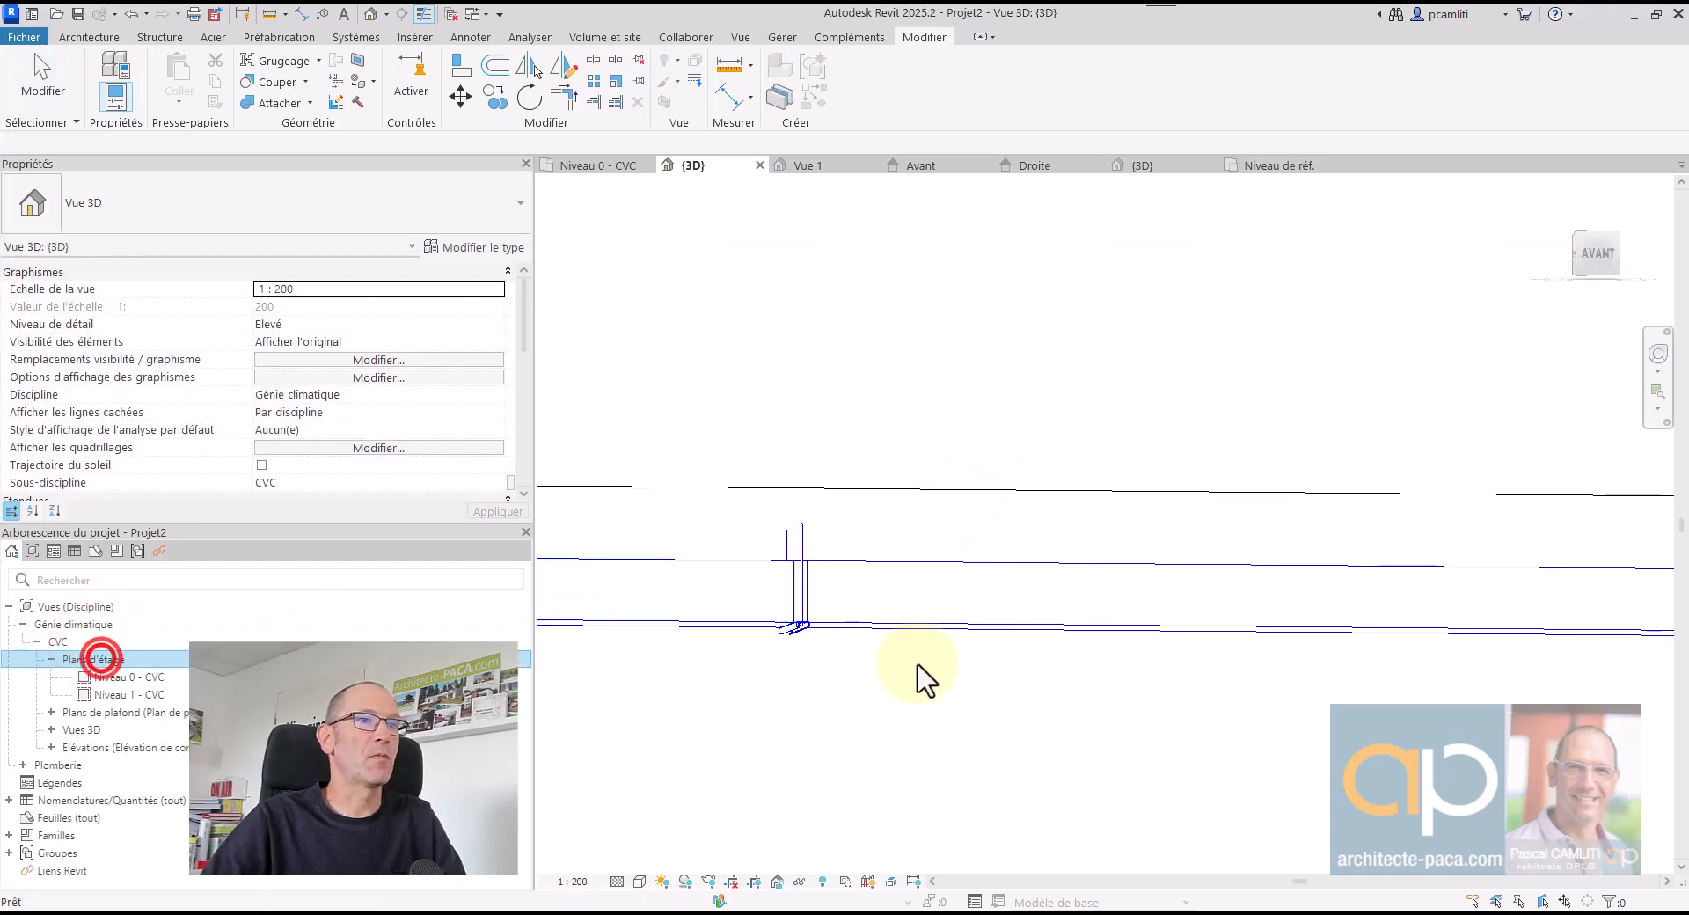
double_click(121, 694)
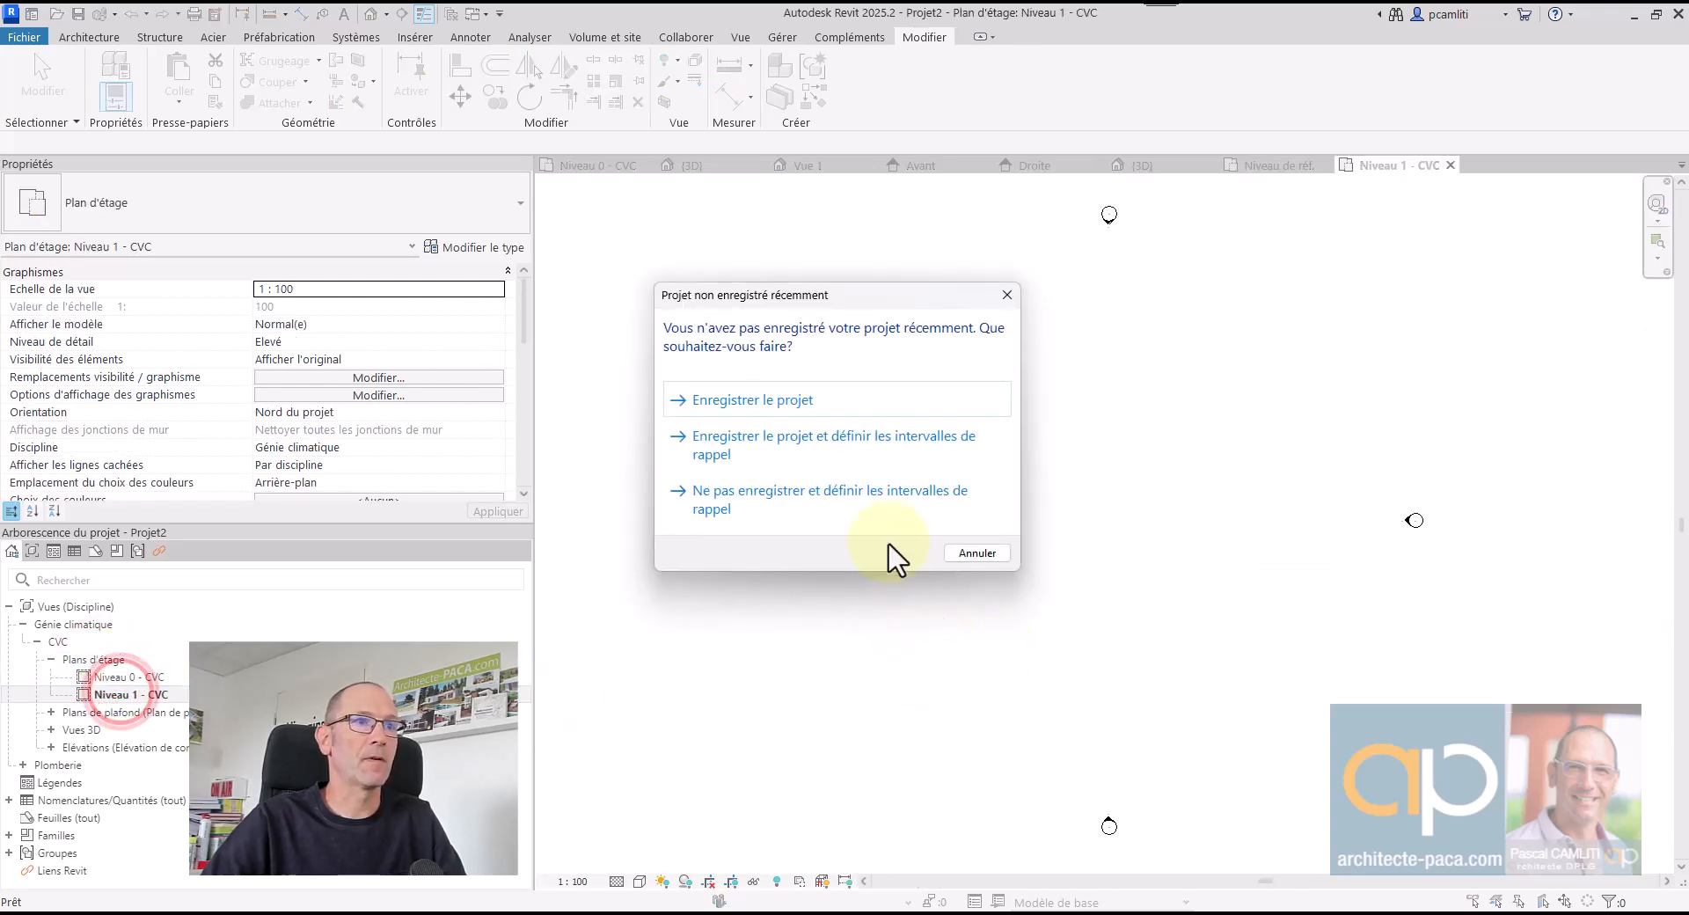
left_click(999, 554)
- In the Niveau 0 - Plafond CVC ceiling plan, draw a section along the duct across the support and open its view
double_click(113, 713)
double_click(139, 730)
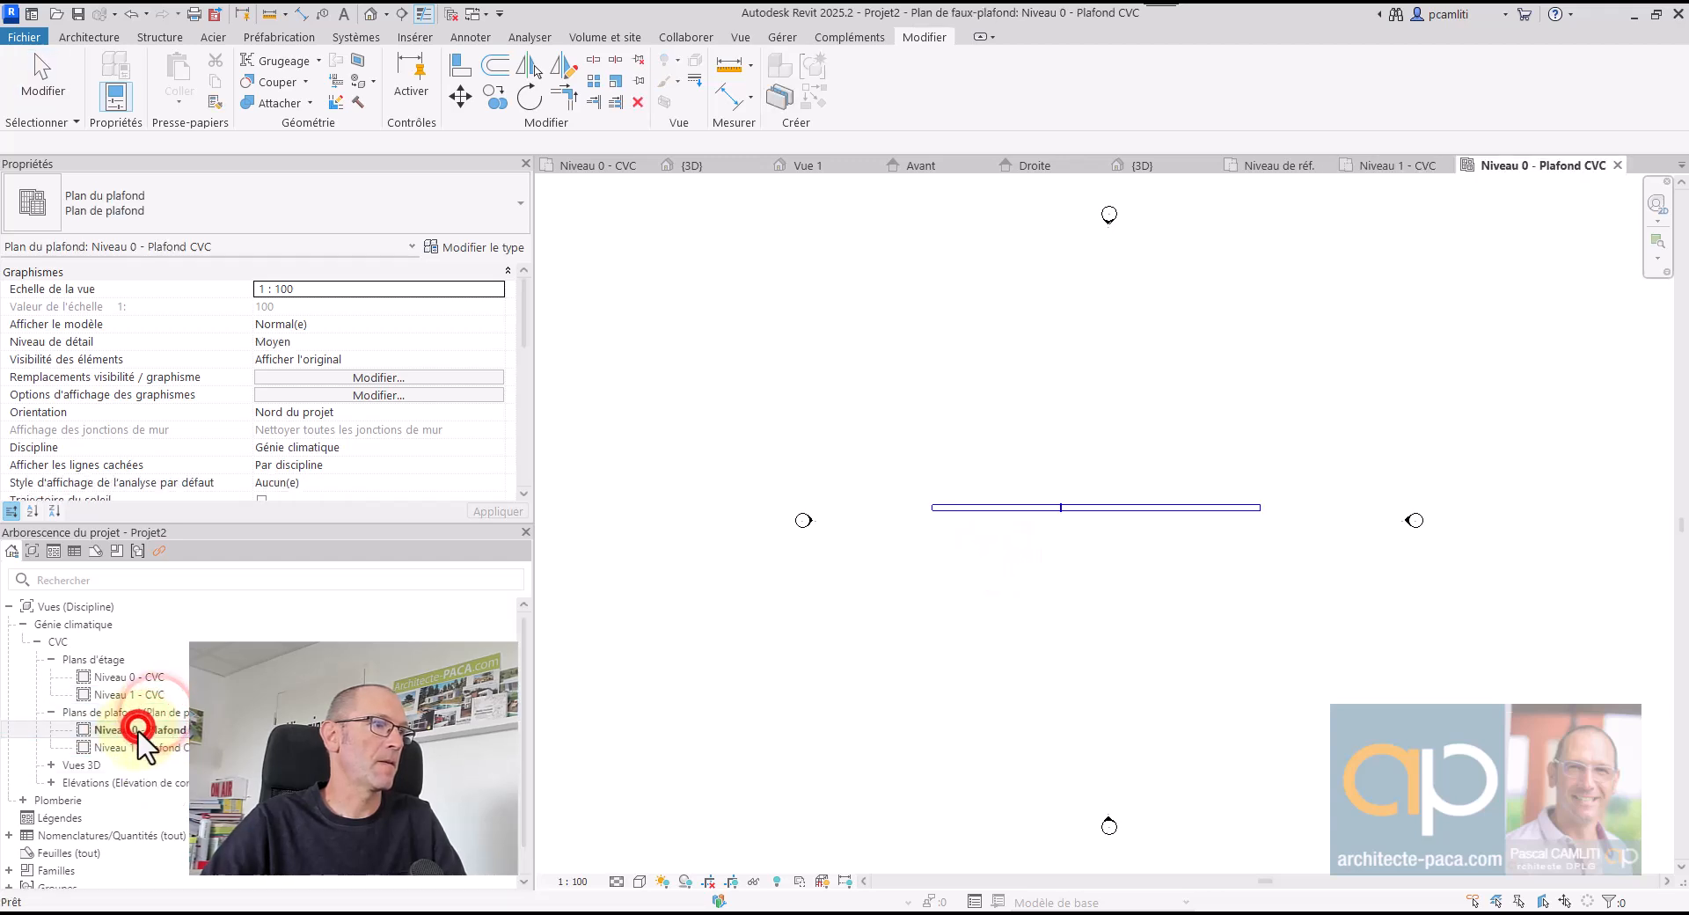
scroll(1056, 528, "up", 8)
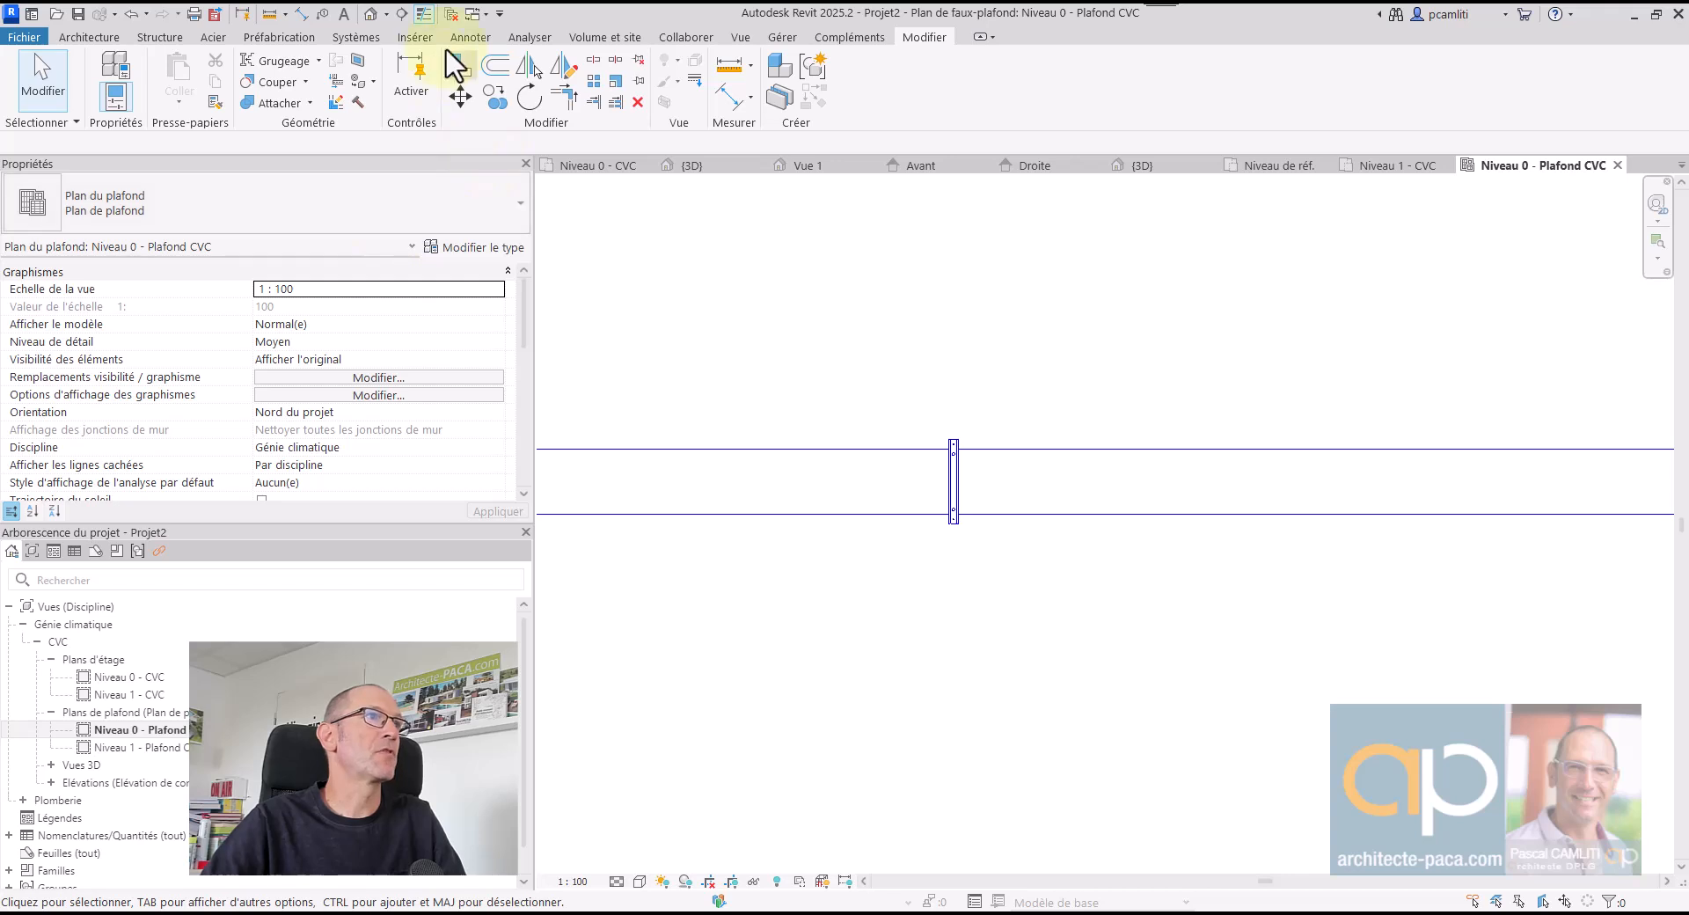
left_click(402, 13)
left_click(771, 482)
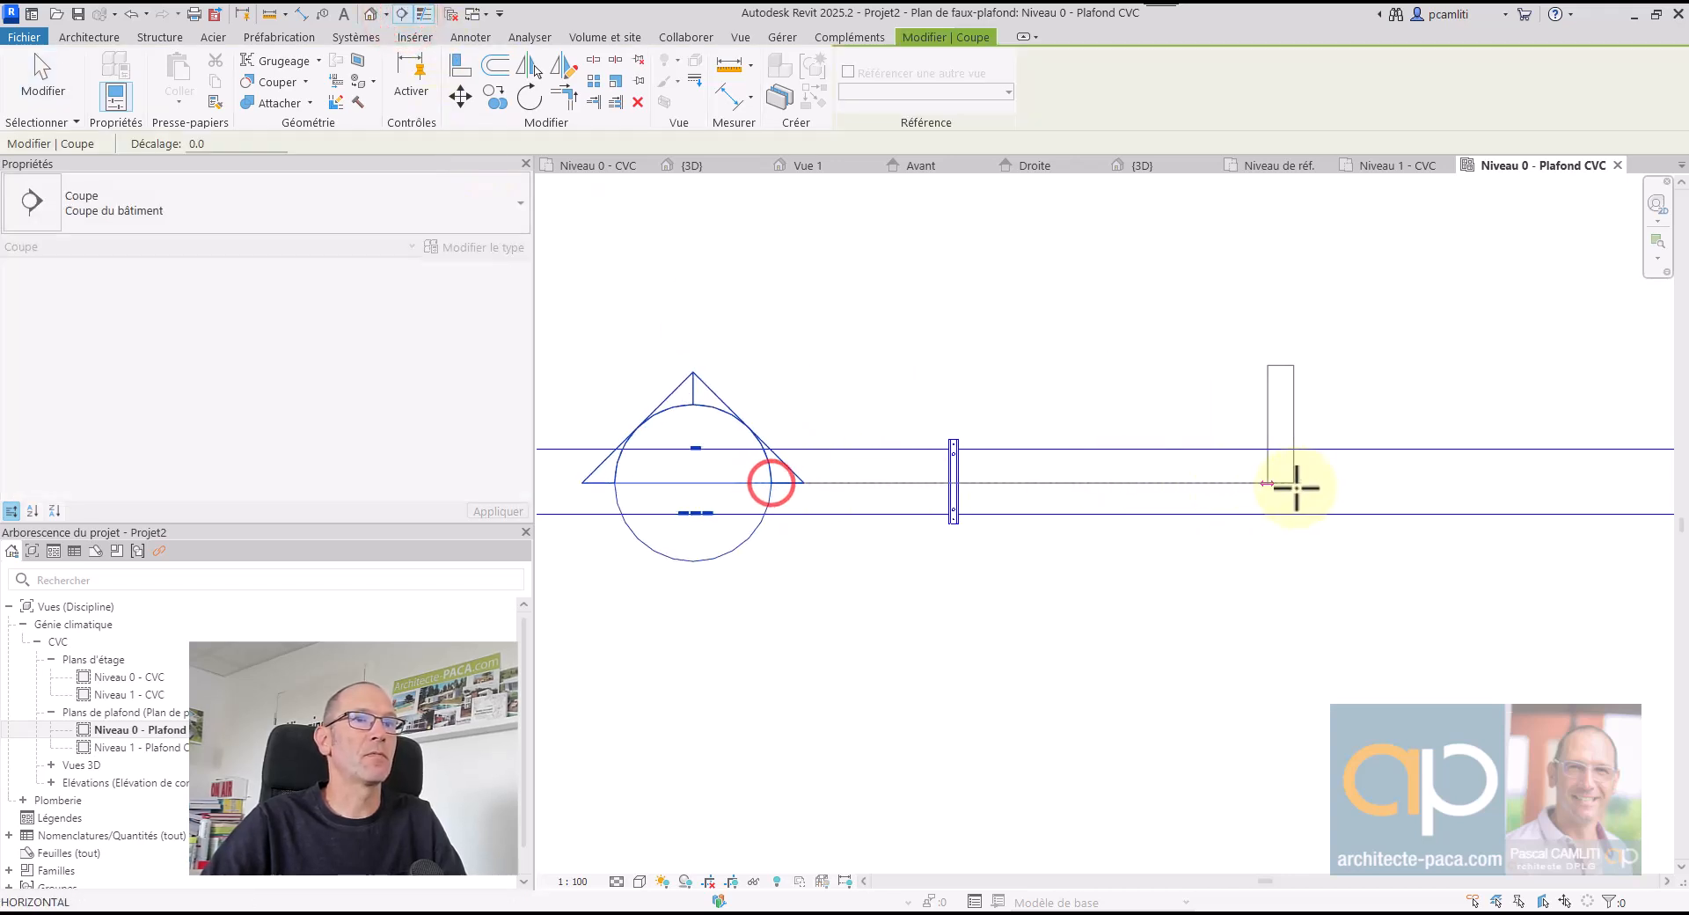
left_click(1299, 486)
right_click(1269, 383)
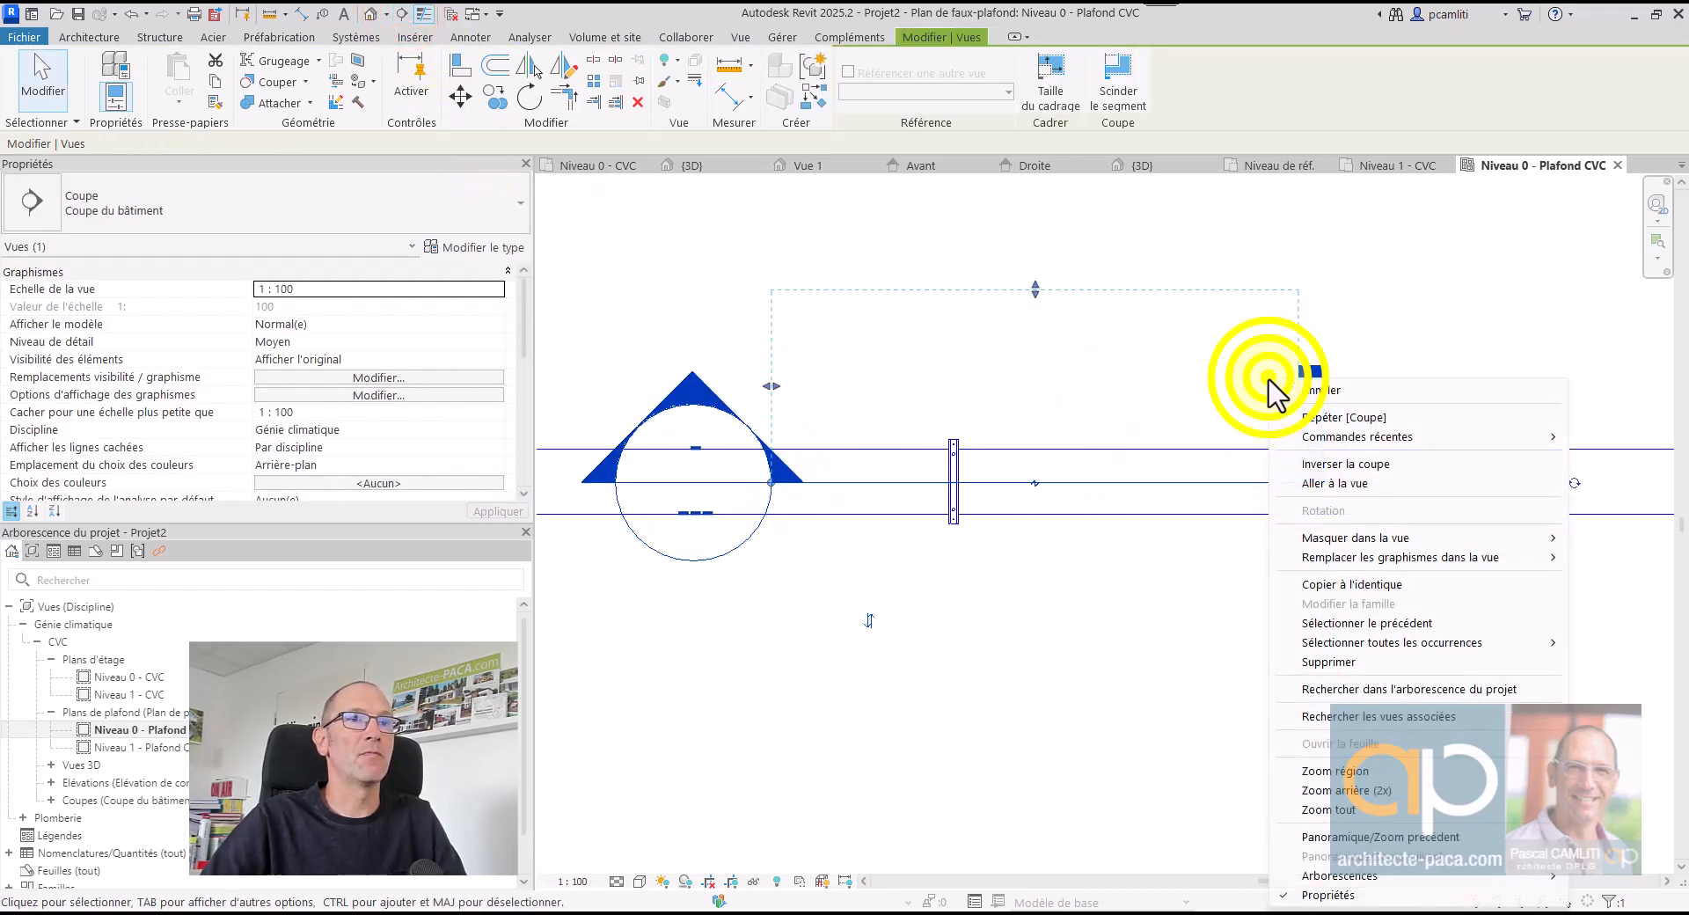
left_click(1350, 485)
scroll(1012, 550, "up", 4)
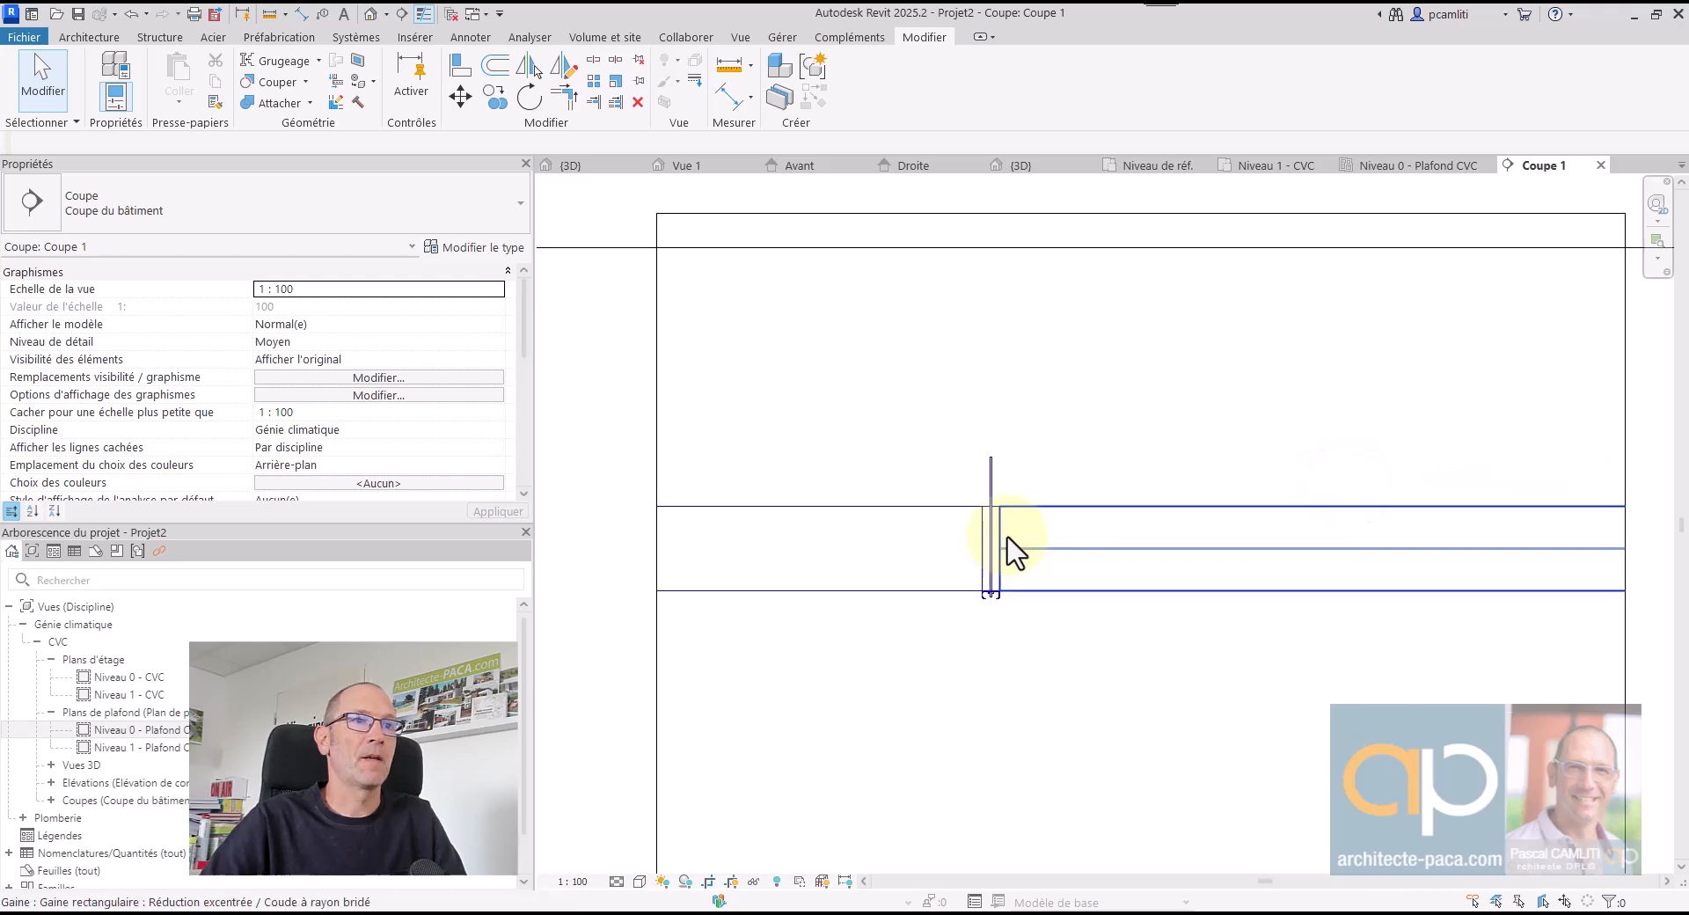
- In the section view, stretch the support's hanger rods upward above the duct toward the upper level line
left_click(988, 489)
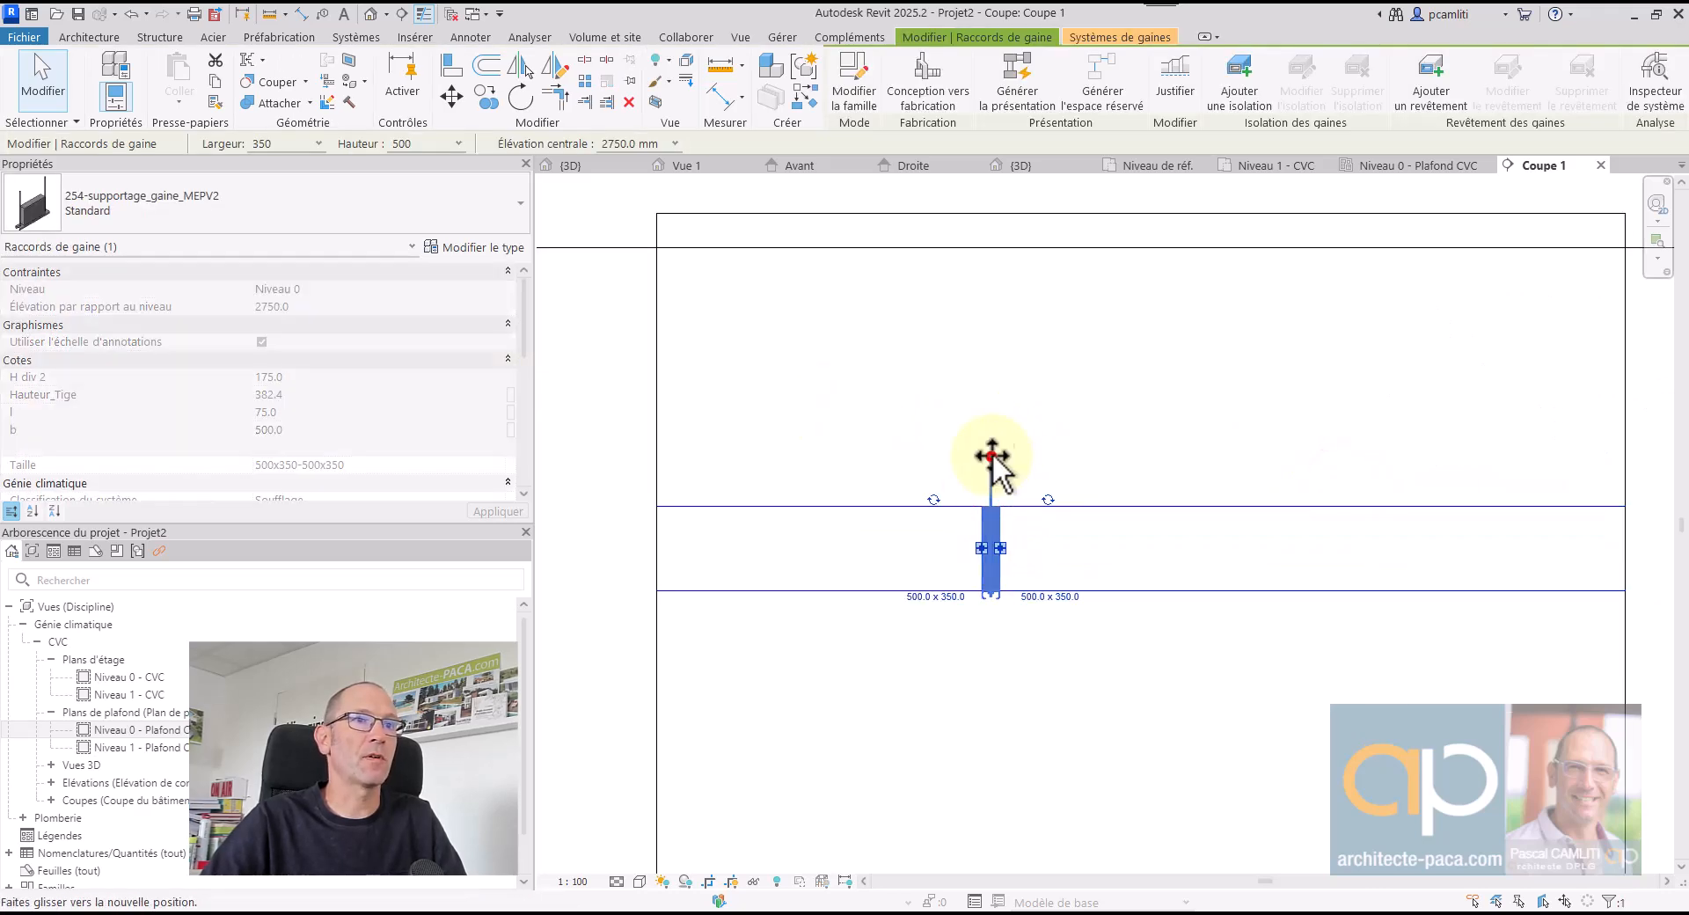
left_click(1095, 453)
middle_click_drag(1095, 453, 1072, 496)
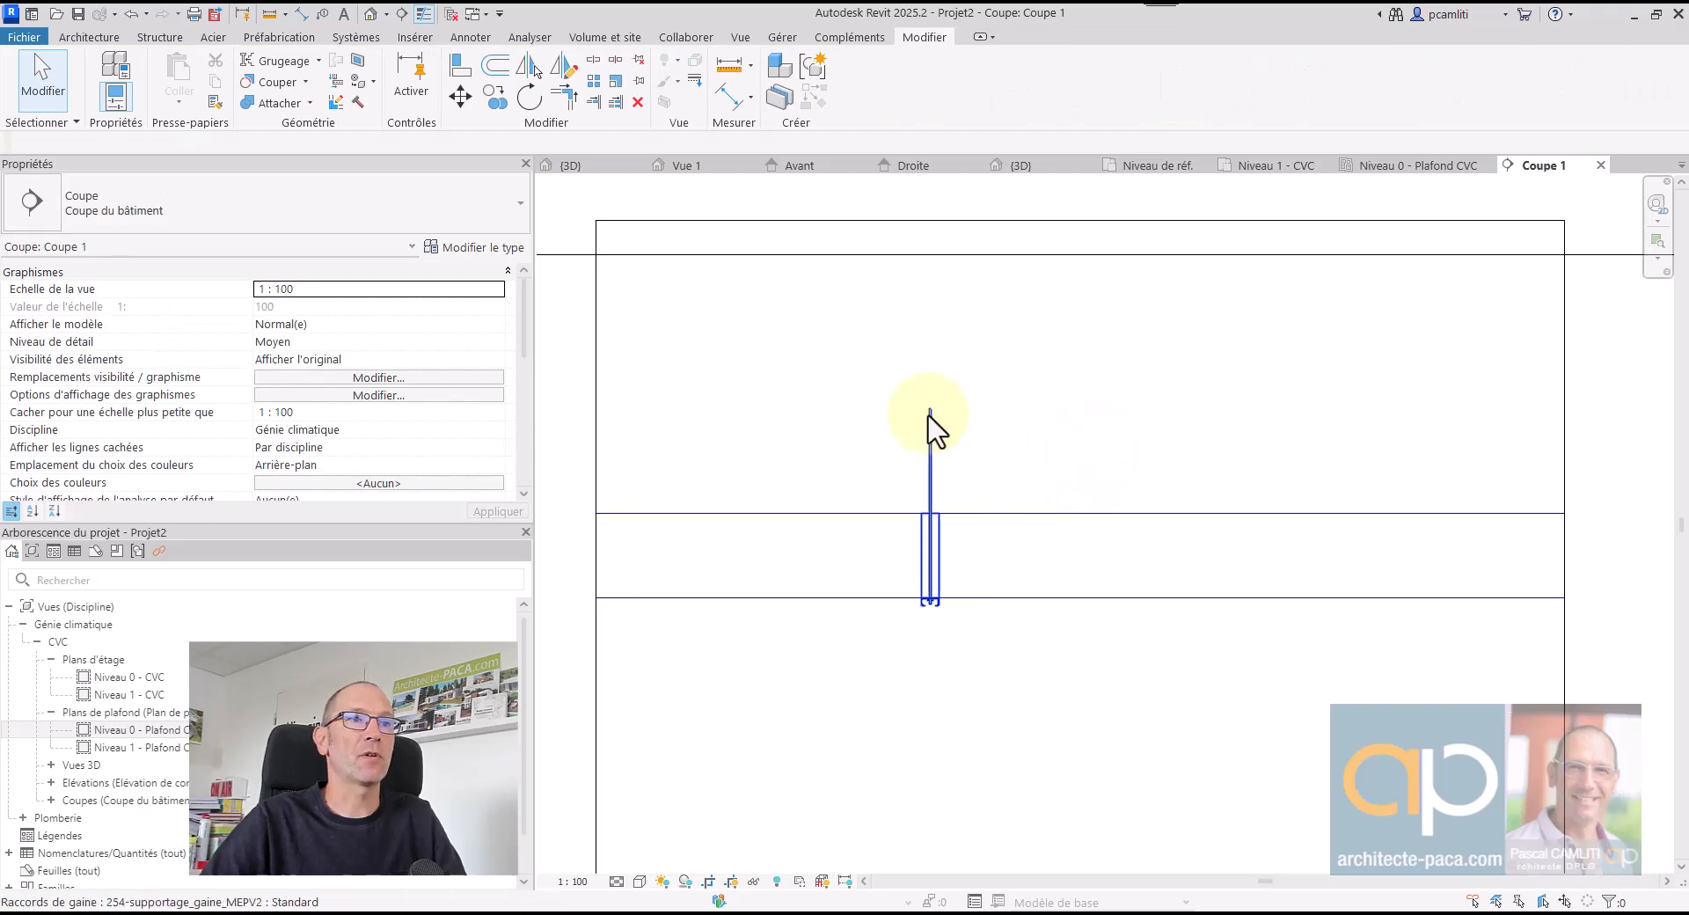
left_click(932, 465)
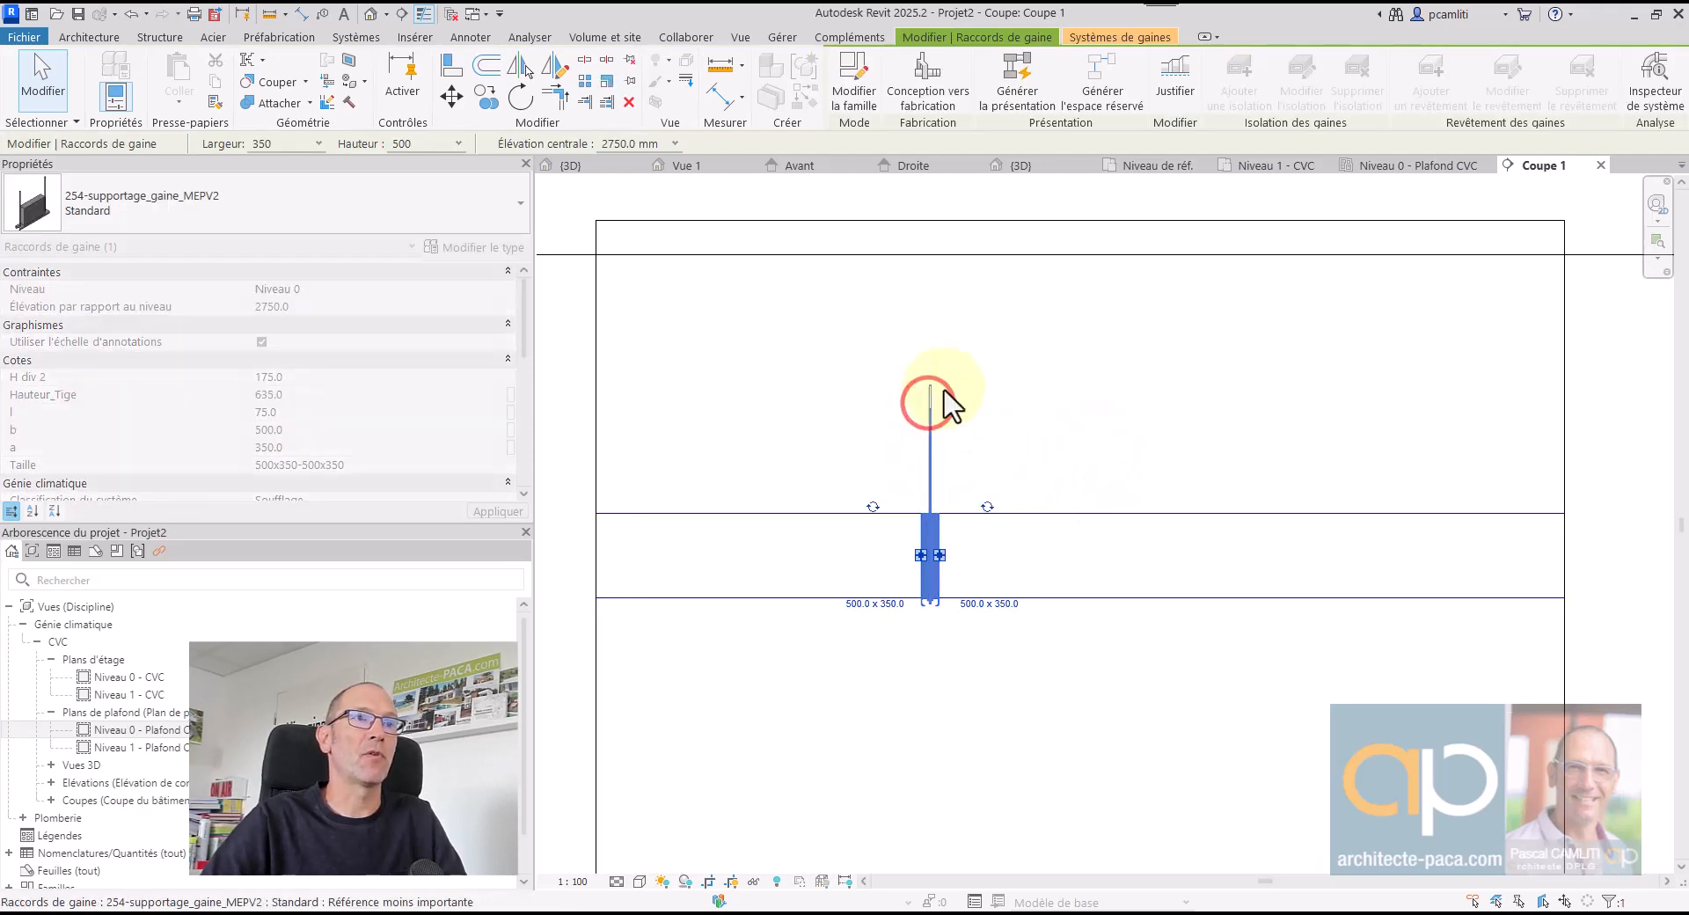
left_click(1042, 429)
- Examine the support's rods, rail and nuts around the duct in the project's 3D view
key("ctrl+Tab")
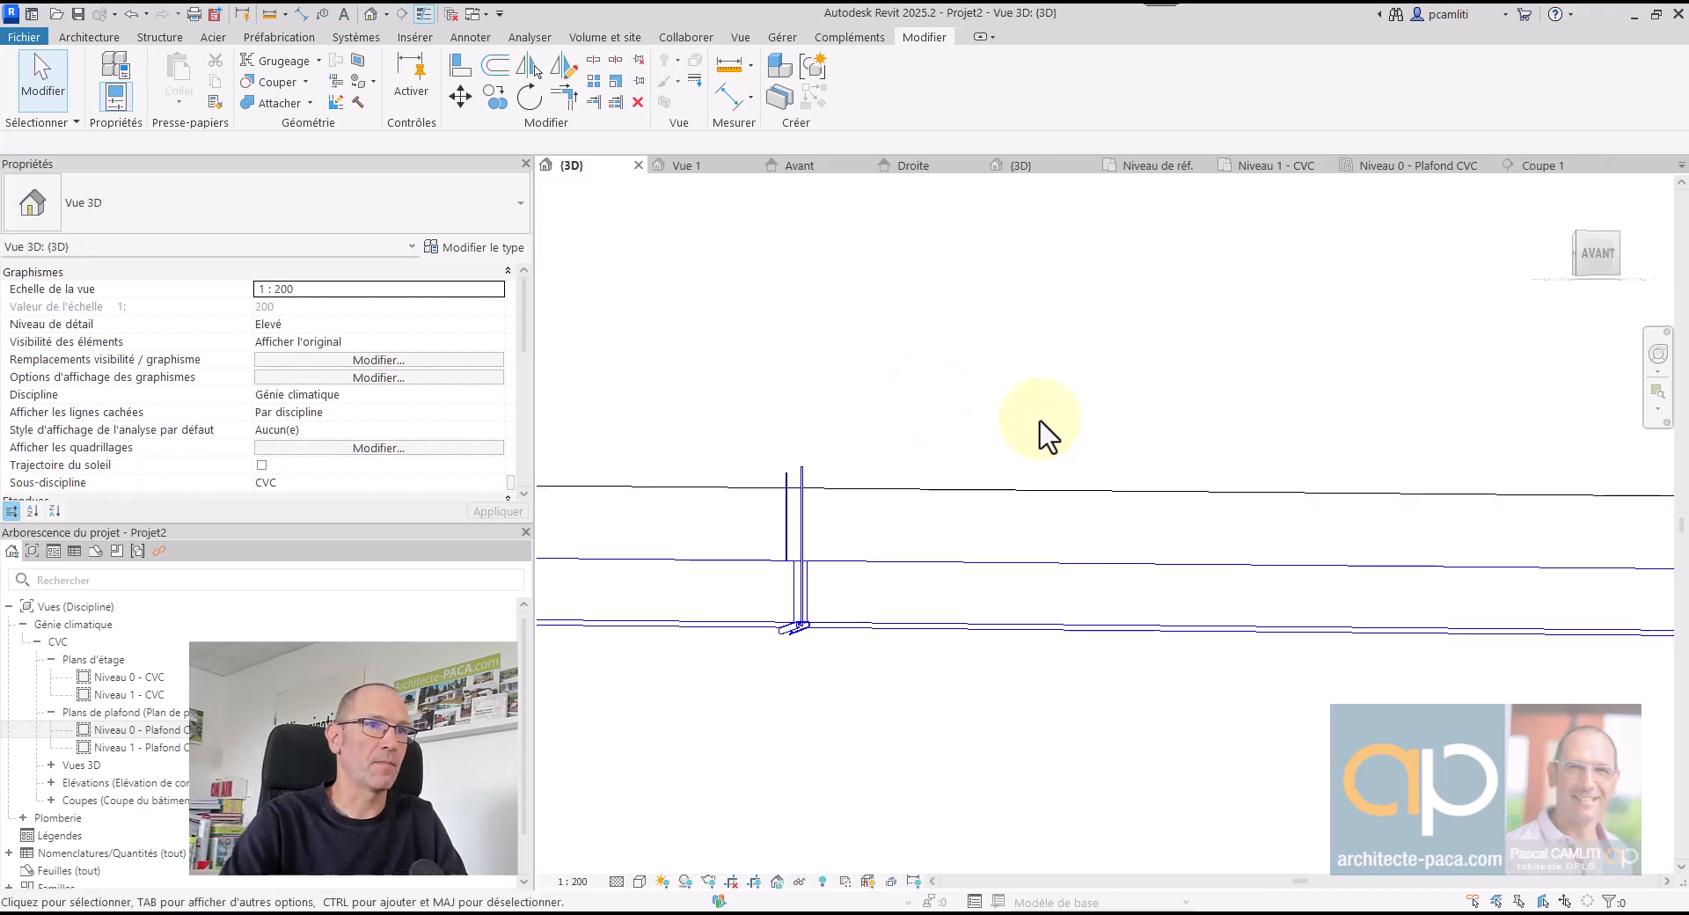
scroll(1039, 421, "down", 1)
middle_click_drag(1013, 448, 836, 361, "shift")
scroll(1007, 615, "up", 2)
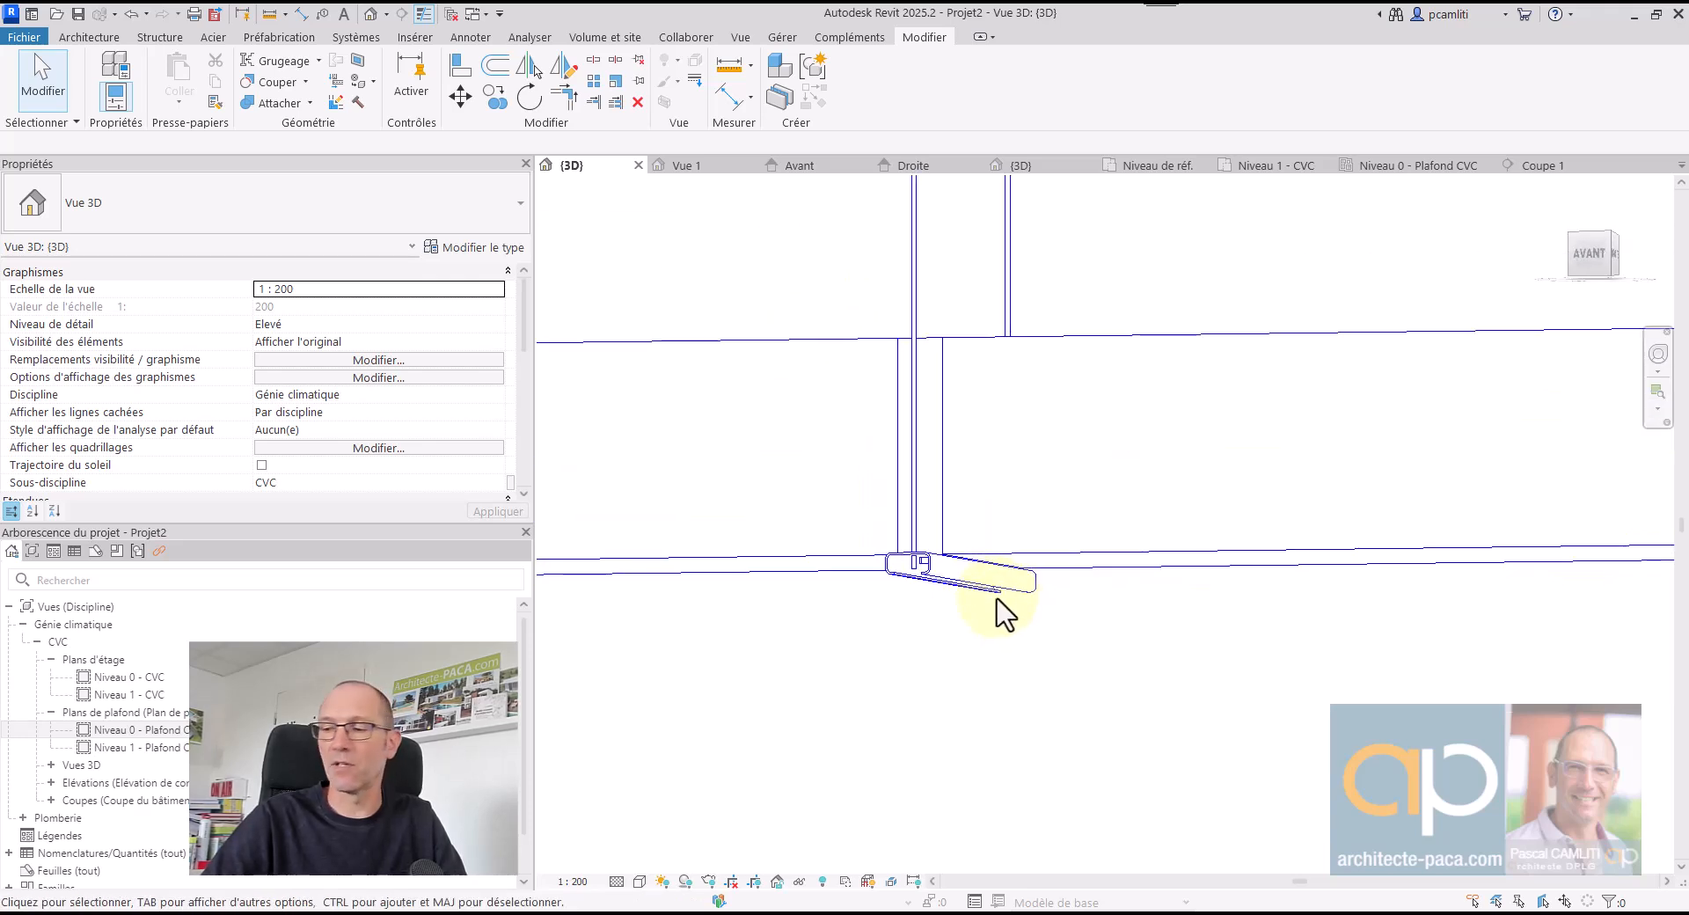
middle_click_drag(1058, 631, 1470, 663, "shift")
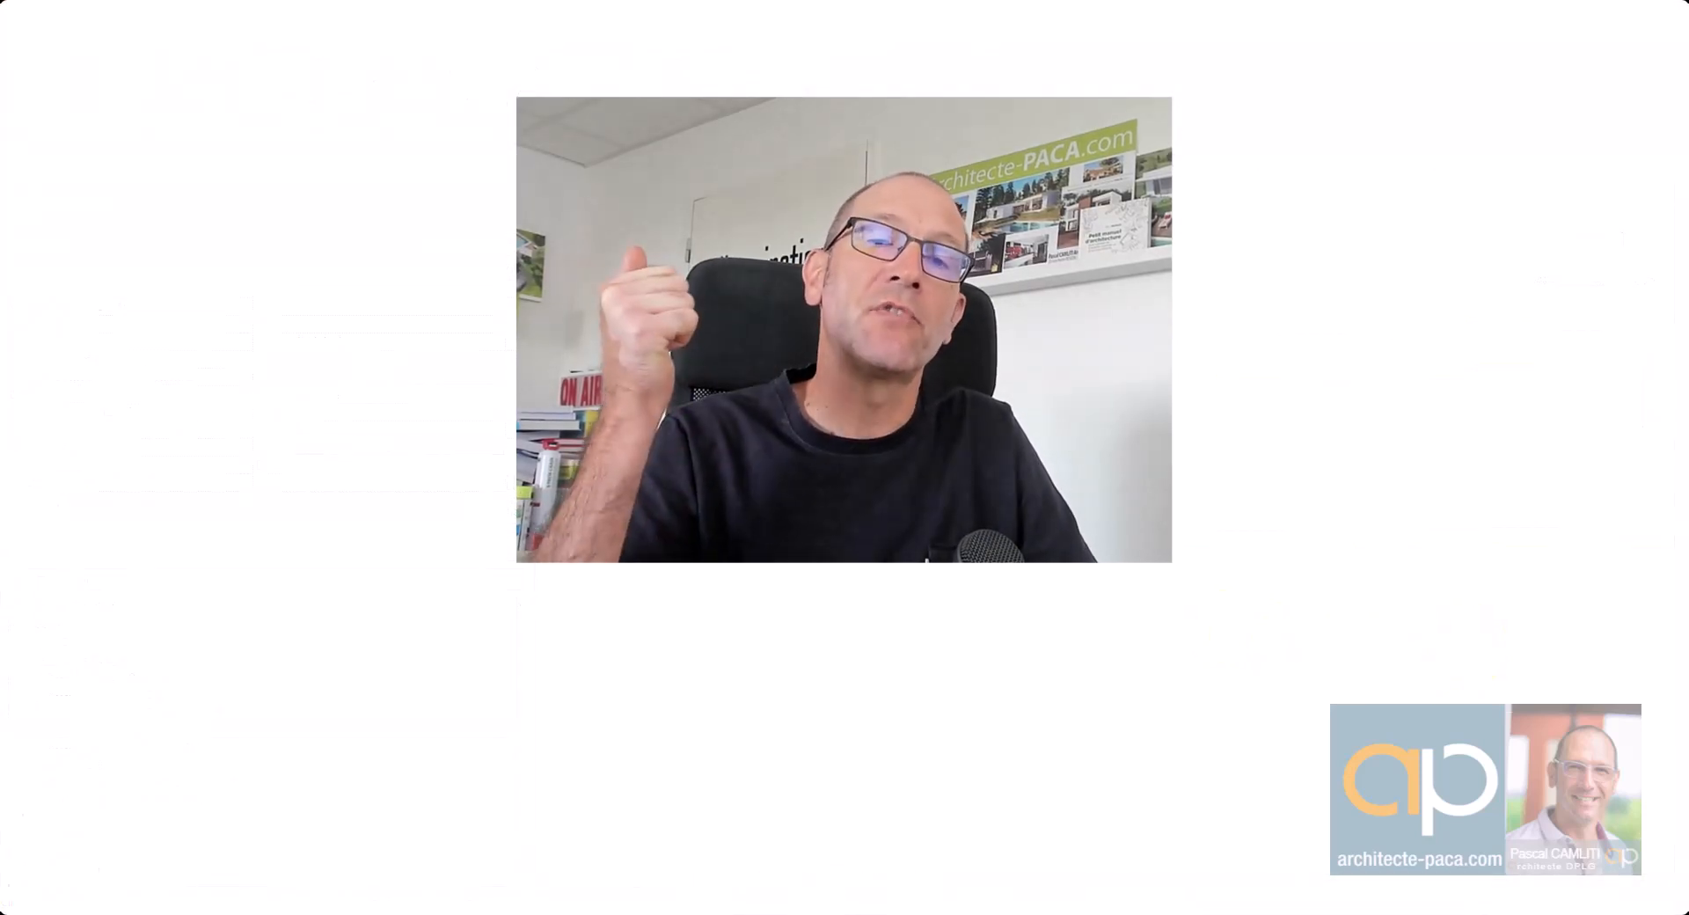